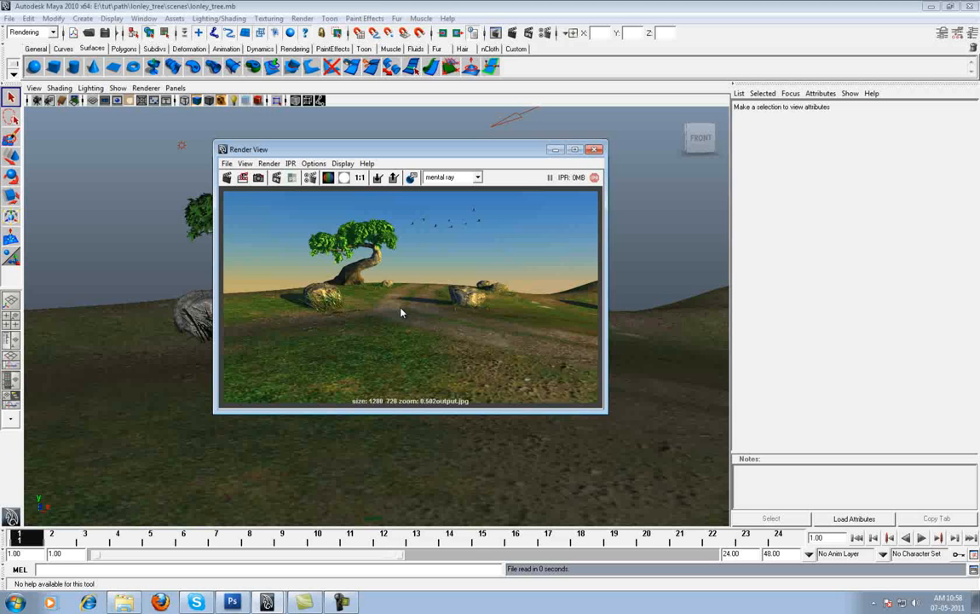
- Close the finished render preview and start a new empty scene
{"action": "left_click", "coordinate": [594, 150]}
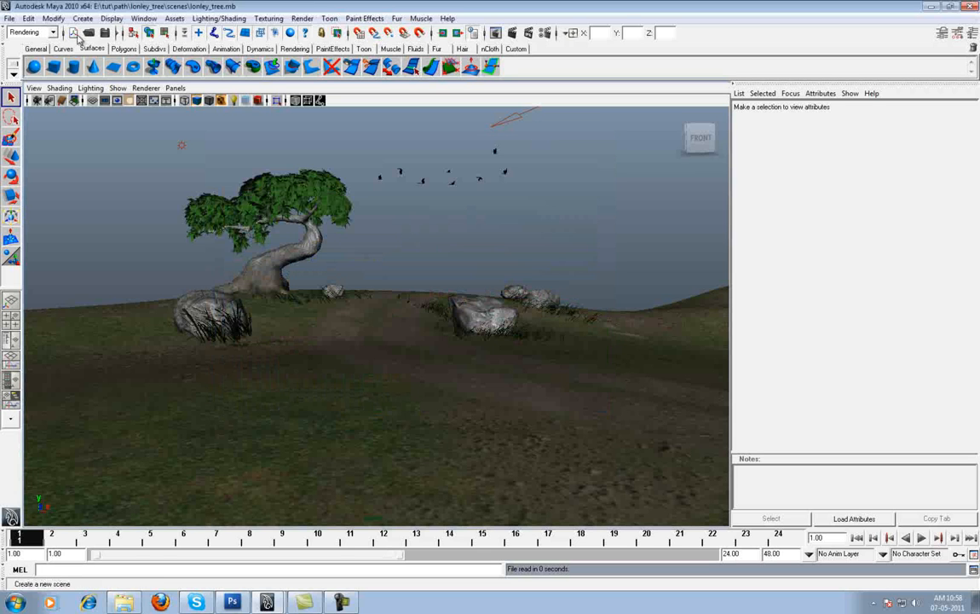
{"action": "left_click", "coordinate": [74, 33]}
{"action": "left_click", "coordinate": [506, 284]}
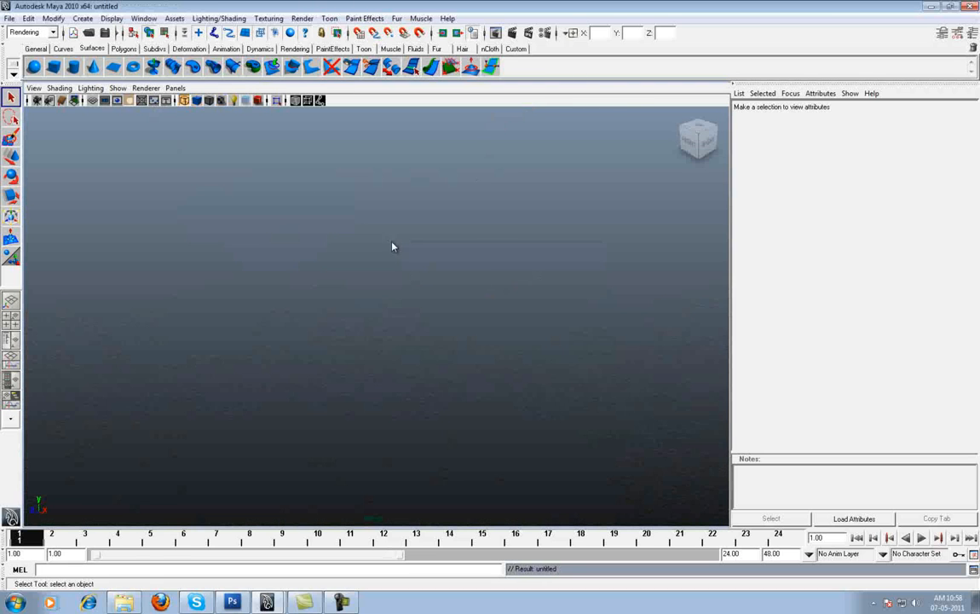
- Create a NURBS plane, show the grid and scale the plane uniformly to about 36.3
{"action": "left_click", "coordinate": [113, 67]}
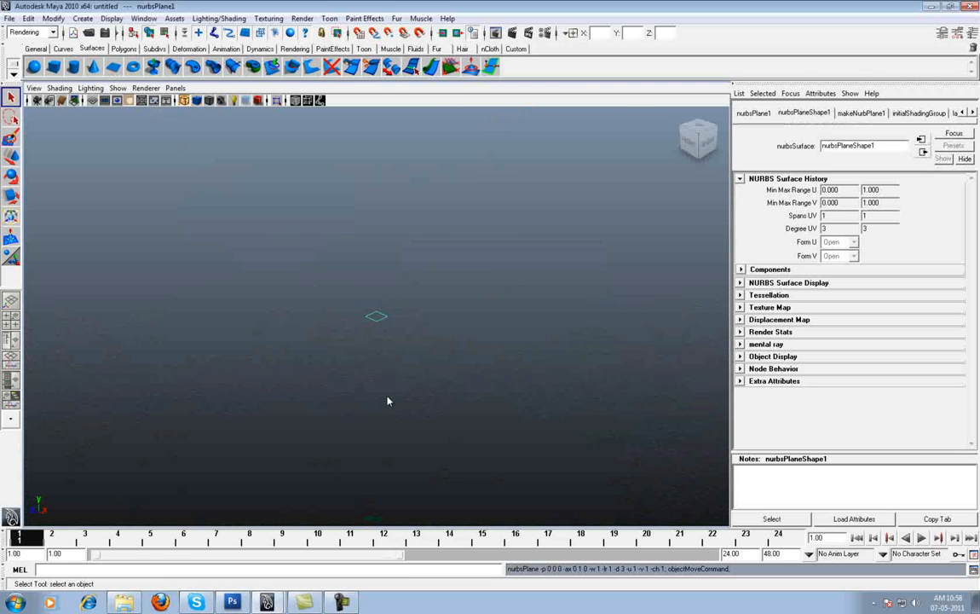
{"action": "key", "text": "r"}
{"action": "left_click_drag", "start_coordinate": [376, 316], "coordinate": [394, 280]}
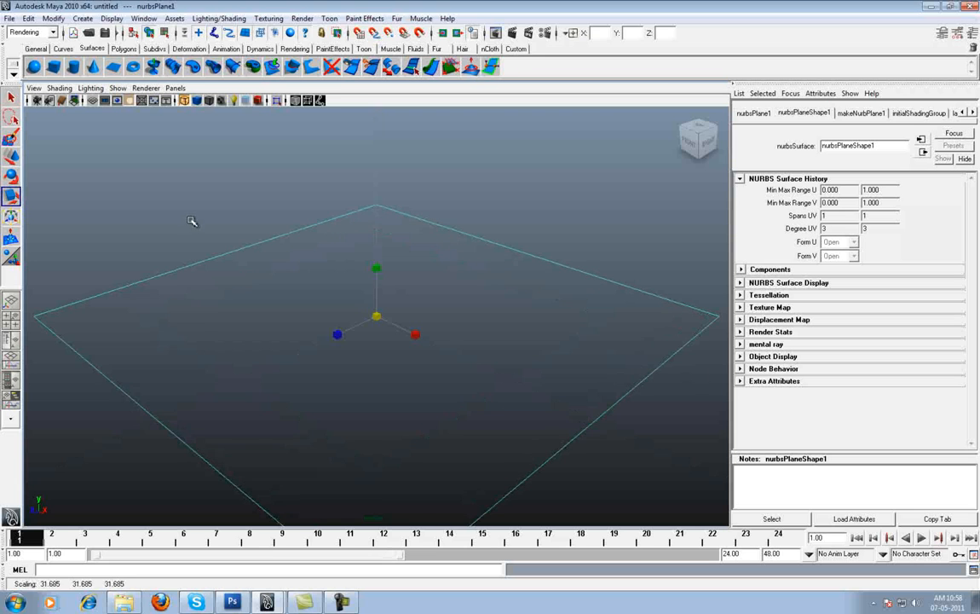
{"action": "left_click", "coordinate": [91, 100]}
{"action": "left_click_drag", "start_coordinate": [155, 169], "coordinate": [286, 220], "text": "alt"}
{"action": "left_click_drag", "start_coordinate": [376, 316], "coordinate": [419, 316]}
- Set the NURBS plane's U and V patches to 5
{"action": "left_click", "coordinate": [971, 32]}
{"action": "left_click_drag", "start_coordinate": [686, 253], "coordinate": [712, 244], "text": "alt"}
{"action": "left_click", "coordinate": [877, 253]}
{"action": "left_click_drag", "start_coordinate": [947, 279], "coordinate": [950, 286]}
{"action": "type", "text": "5"}
{"action": "key", "text": "Return"}
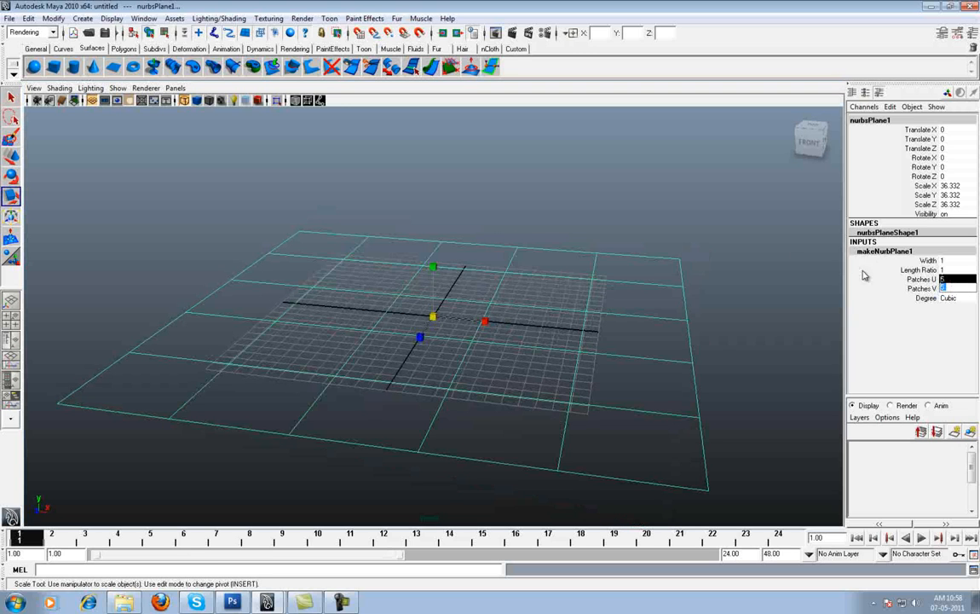
- Shade the plane, switch to control vertex editing and raise one vertex near the middle of its far edge
{"action": "mouse_move", "coordinate": [748, 287]}
{"action": "left_mouse_down", "text": "alt"}
{"action": "mouse_move", "coordinate": [756, 289]}
{"action": "mouse_move", "coordinate": [401, 254]}
{"action": "mouse_move", "coordinate": [390, 271]}
{"action": "mouse_move", "coordinate": [401, 258]}
{"action": "left_mouse_up", "text": "alt"}
{"action": "key", "text": "5"}
{"action": "right_click_drag", "start_coordinate": [399, 257], "coordinate": [363, 255]}
{"action": "mouse_move", "coordinate": [392, 244]}
{"action": "left_mouse_down"}
{"action": "mouse_move", "coordinate": [418, 265]}
{"action": "mouse_move", "coordinate": [395, 234]}
{"action": "left_mouse_up"}
{"action": "key", "text": "w"}
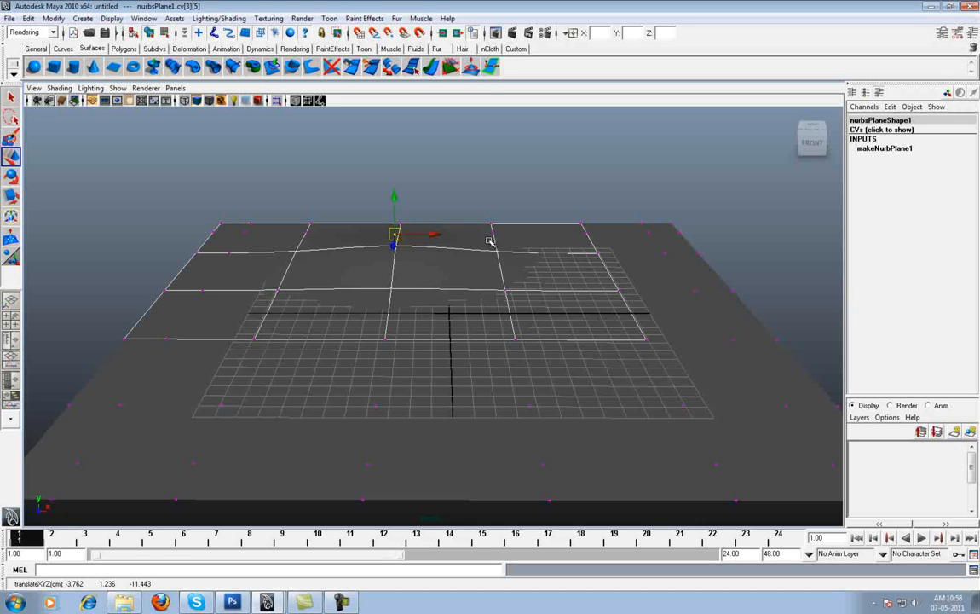
- Raise more control vertices slightly in the middle and on the right side of the plane's far half
{"action": "left_click_drag", "start_coordinate": [336, 270], "coordinate": [421, 354]}
{"action": "left_click_drag", "start_coordinate": [389, 286], "coordinate": [389, 276]}
{"action": "left_click_drag", "start_coordinate": [531, 248], "coordinate": [636, 321]}
{"action": "left_click_drag", "start_coordinate": [614, 237], "coordinate": [614, 225]}
- Raise control vertices on the far left of the plane into a hill and lower the neighbouring outer pair
{"action": "left_click_drag", "start_coordinate": [561, 271], "coordinate": [551, 232], "text": "alt"}
{"action": "scroll", "coordinate": [628, 346], "scroll_direction": "up", "scroll_amount": 3}
{"action": "left_click_drag", "start_coordinate": [628, 346], "coordinate": [625, 334], "text": "alt"}
{"action": "left_click_drag", "start_coordinate": [230, 271], "coordinate": [275, 295]}
{"action": "left_click_drag", "start_coordinate": [253, 243], "coordinate": [252, 219]}
{"action": "left_click_drag", "start_coordinate": [165, 263], "coordinate": [195, 283]}
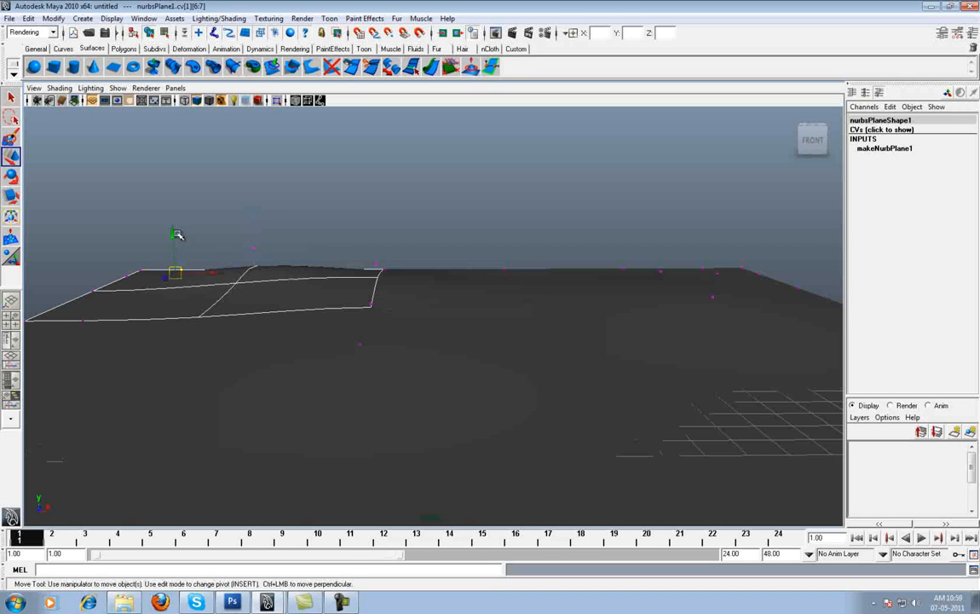
{"action": "left_click_drag", "start_coordinate": [178, 233], "coordinate": [186, 248]}
- Select two neighbouring control vertices on the far right of the plane and raise them into a second hill
{"action": "middle_click_drag", "start_coordinate": [512, 263], "coordinate": [466, 265], "text": "alt"}
{"action": "left_click_drag", "start_coordinate": [462, 259], "coordinate": [484, 276]}
{"action": "left_click_drag", "start_coordinate": [473, 231], "coordinate": [581, 329]}
{"action": "left_click", "coordinate": [461, 263]}
{"action": "left_click", "coordinate": [571, 336]}
{"action": "left_click_drag", "start_coordinate": [477, 312], "coordinate": [559, 307], "text": "alt"}
{"action": "right_click_drag", "start_coordinate": [546, 307], "coordinate": [487, 310], "text": "alt"}
{"action": "left_click", "coordinate": [529, 314]}
{"action": "left_click", "coordinate": [620, 312], "text": "shift"}
{"action": "left_click_drag", "start_coordinate": [578, 272], "coordinate": [579, 248]}
{"action": "right_click_drag", "start_coordinate": [625, 302], "coordinate": [520, 305], "text": "alt"}
{"action": "middle_click_drag", "start_coordinate": [520, 305], "coordinate": [621, 294], "text": "alt"}
{"action": "left_click_drag", "start_coordinate": [621, 293], "coordinate": [500, 331], "text": "alt"}
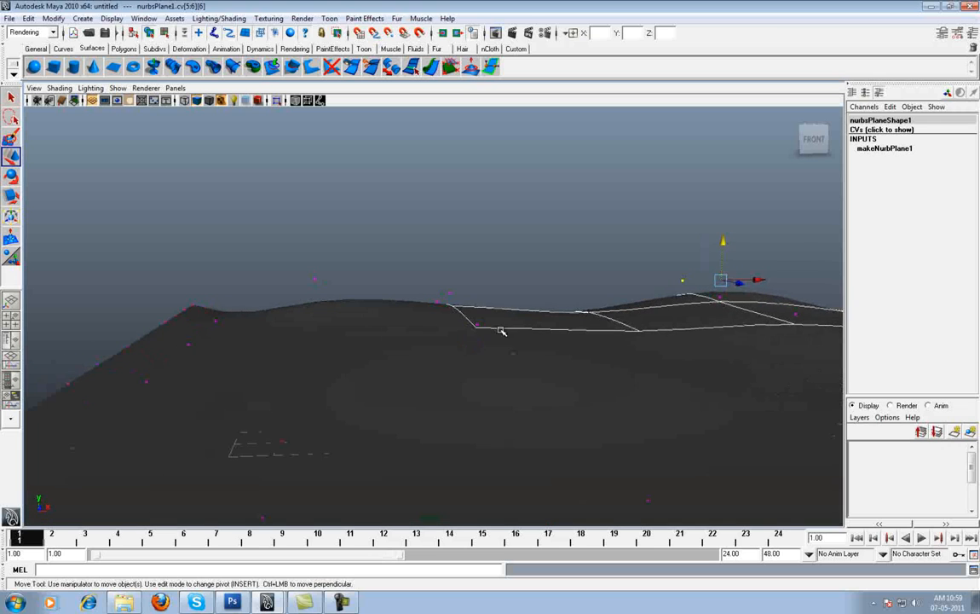
- Lower a control vertex in the dip between the two hills and deselect the plane
{"action": "left_click", "coordinate": [192, 301]}
{"action": "left_click_drag", "start_coordinate": [354, 302], "coordinate": [412, 336], "text": "alt"}
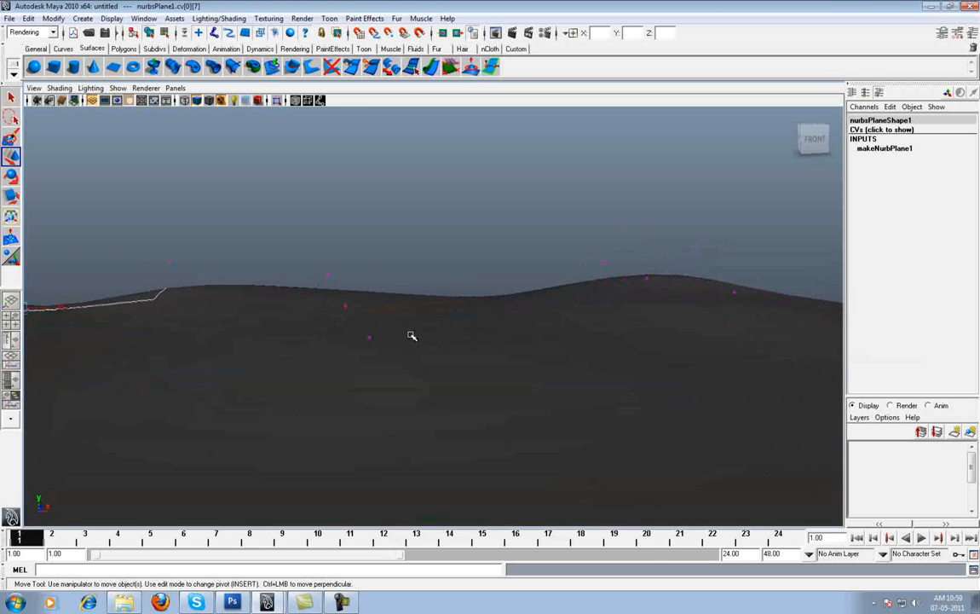
{"action": "left_click", "coordinate": [367, 338]}
{"action": "left_click_drag", "start_coordinate": [369, 299], "coordinate": [370, 317]}
{"action": "left_click", "coordinate": [436, 328]}
{"action": "left_click", "coordinate": [494, 265]}
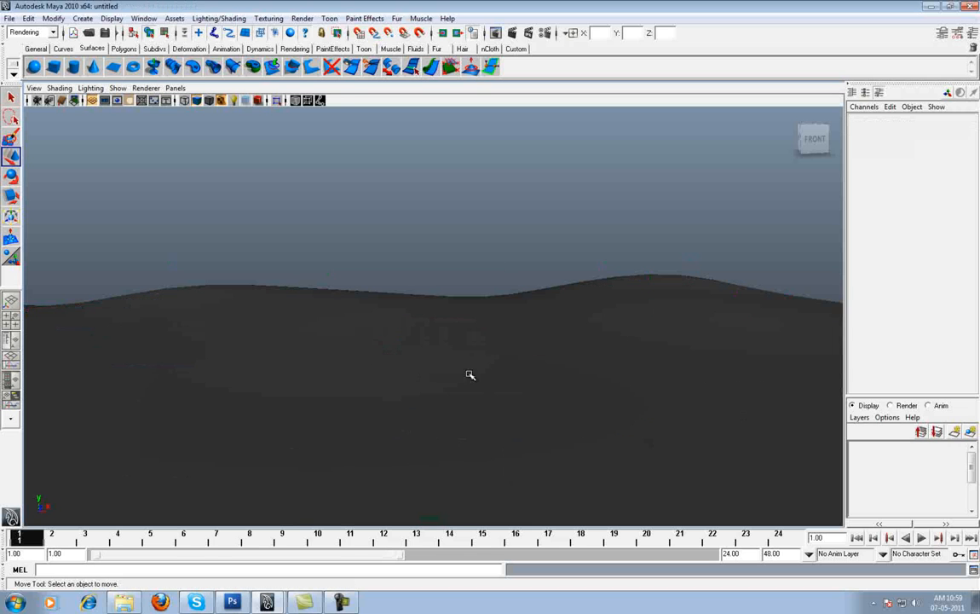
- Raise the control vertices in the valley between the hills slightly and return the terrain to object mode
{"action": "left_click_drag", "start_coordinate": [428, 368], "coordinate": [518, 329], "text": "alt"}
{"action": "left_click", "coordinate": [518, 329]}
{"action": "key", "text": "F8"}
{"action": "left_click_drag", "start_coordinate": [500, 226], "coordinate": [569, 329]}
{"action": "left_click_drag", "start_coordinate": [519, 249], "coordinate": [526, 240]}
{"action": "right_click_drag", "start_coordinate": [568, 303], "coordinate": [613, 275]}
{"action": "left_click_drag", "start_coordinate": [424, 306], "coordinate": [383, 283], "text": "alt"}
{"action": "right_click_drag", "start_coordinate": [385, 283], "coordinate": [418, 288], "text": "alt"}
{"action": "scroll", "coordinate": [397, 427], "scroll_direction": "down", "scroll_amount": 3}
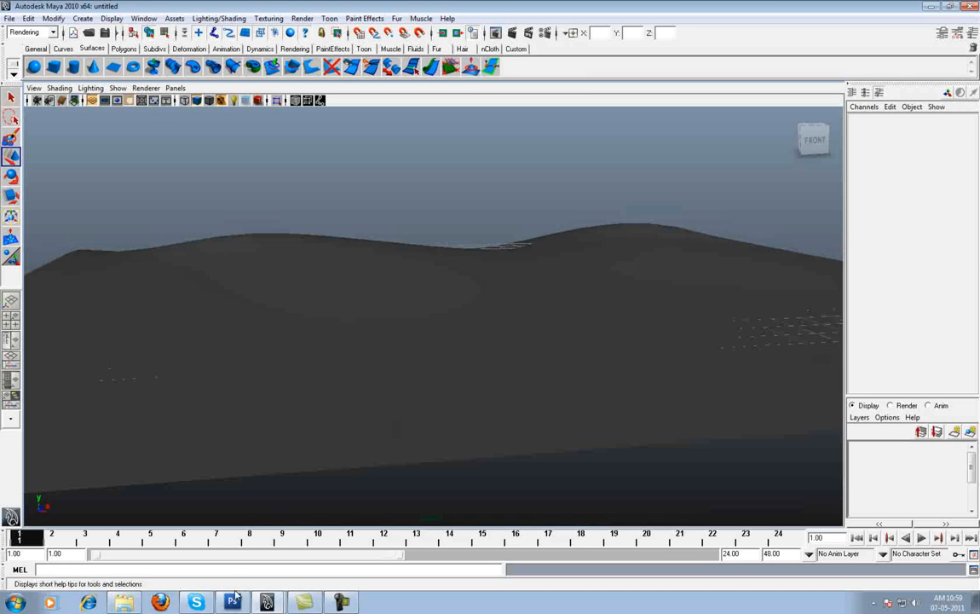
- Switch to Photoshop and create a new white RGB document of 1024 by 1024 pixels
{"action": "left_click", "coordinate": [232, 600]}
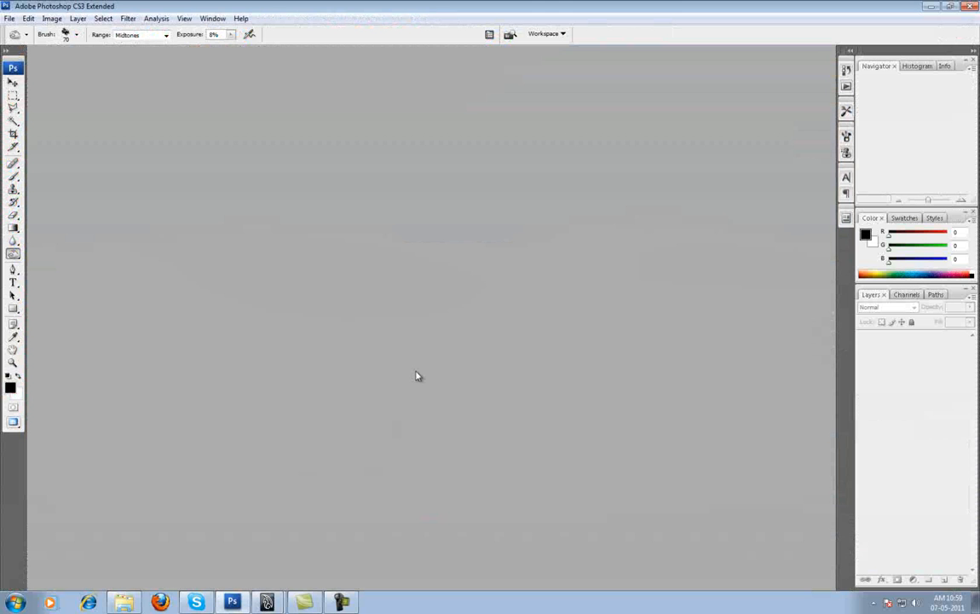
{"action": "key", "text": "ctrl+n"}
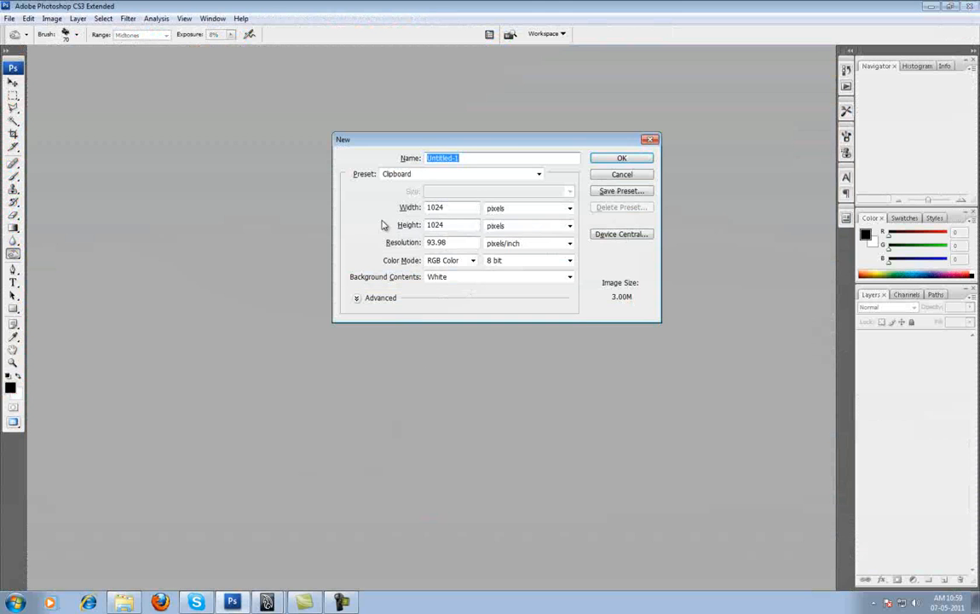
{"action": "left_click", "coordinate": [623, 159]}
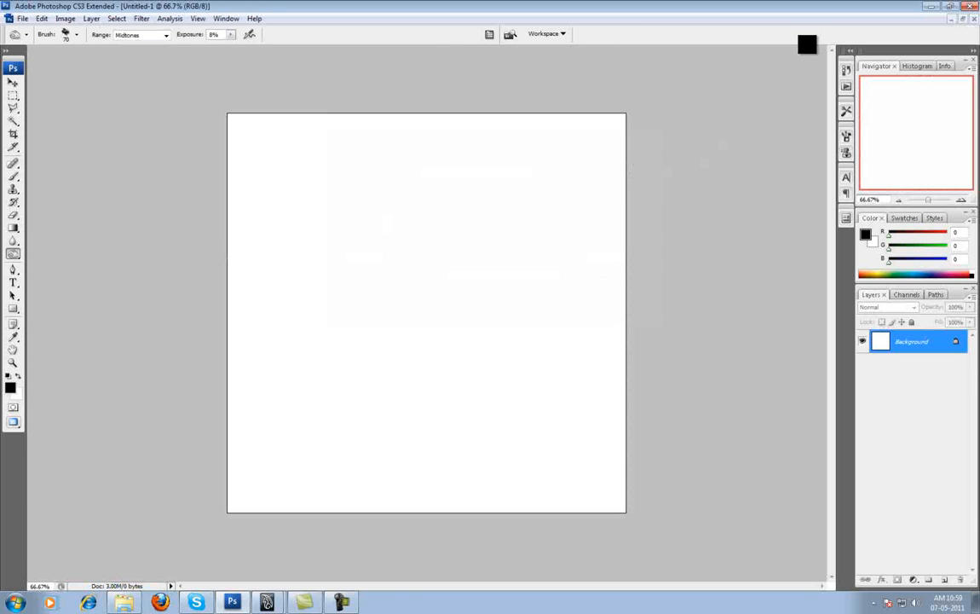
- Open GRASS.jpg and TiZeta_ground.jpg from the sourceimages folder and arrange them in separate windows beside the new document
{"action": "left_click", "coordinate": [13, 83]}
{"action": "left_click", "coordinate": [963, 18]}
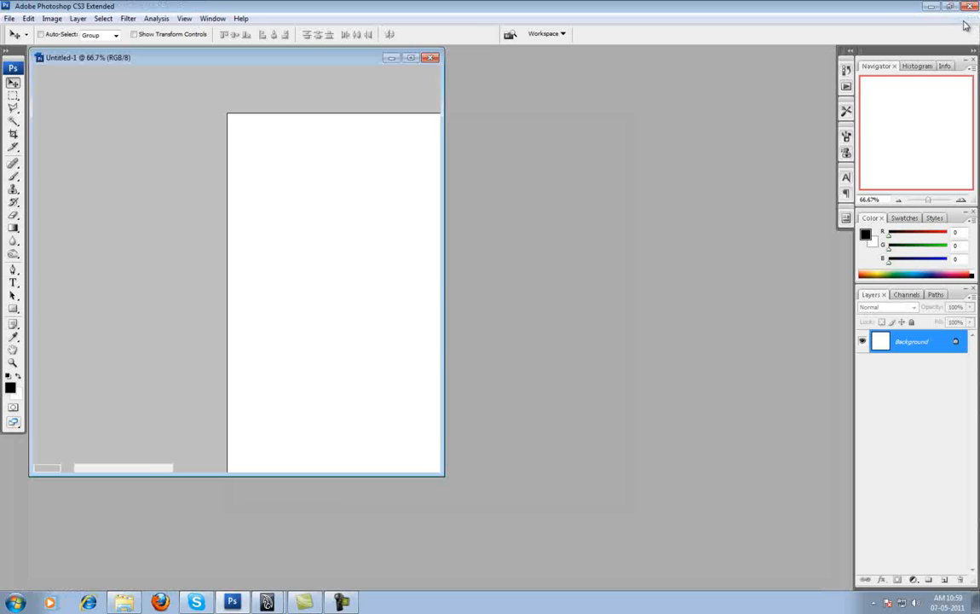
{"action": "key", "text": "ctrl+o"}
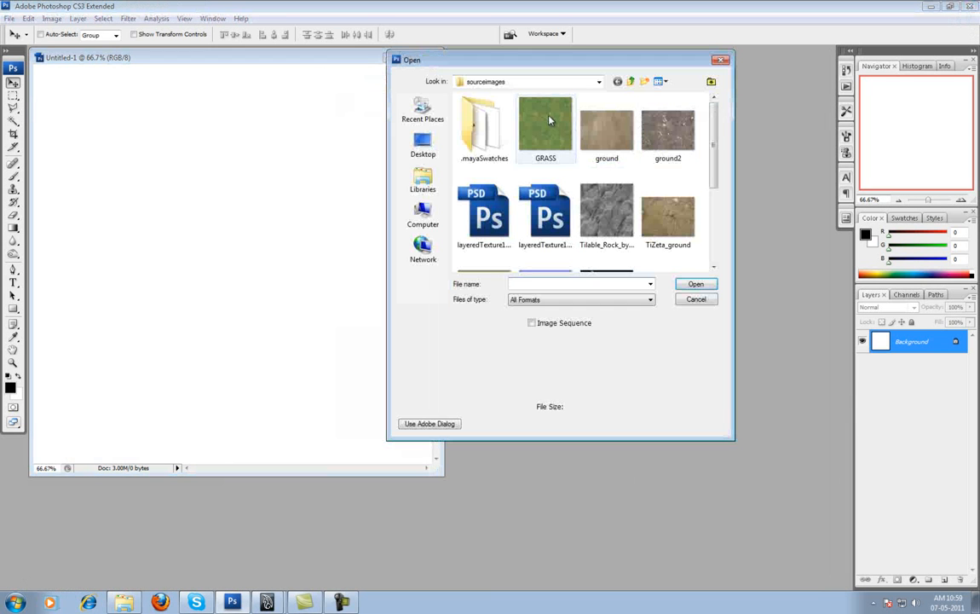
{"action": "left_click", "coordinate": [530, 125]}
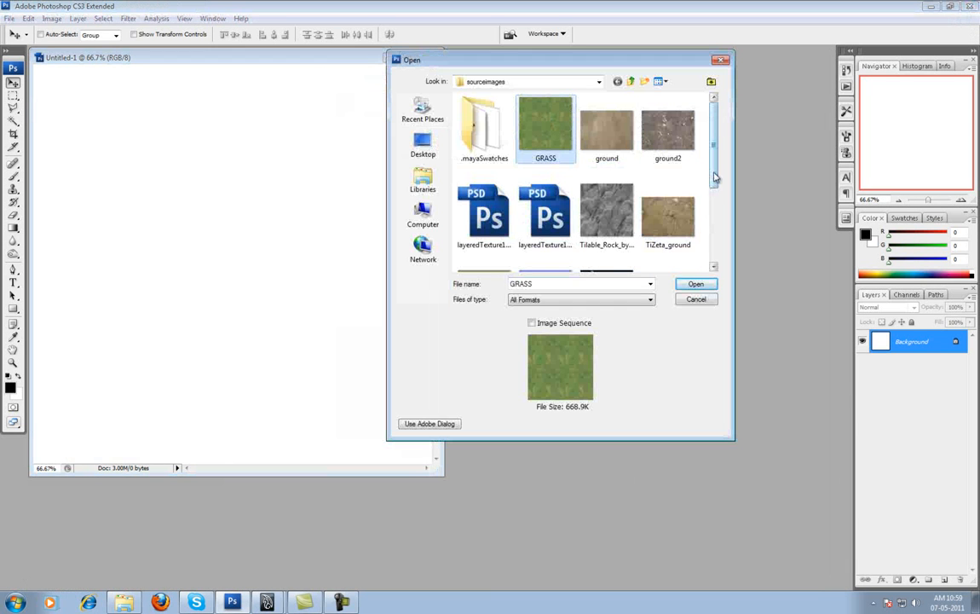
{"action": "scroll", "coordinate": [715, 177], "scroll_direction": "down", "scroll_amount": 1}
{"action": "left_click", "coordinate": [671, 188], "text": "ctrl"}
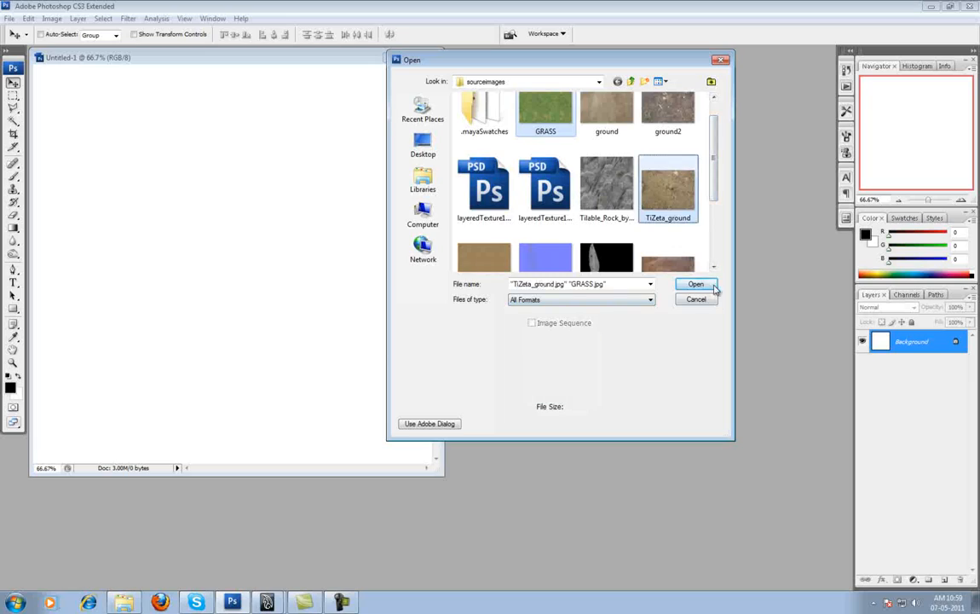
{"action": "left_click", "coordinate": [712, 287]}
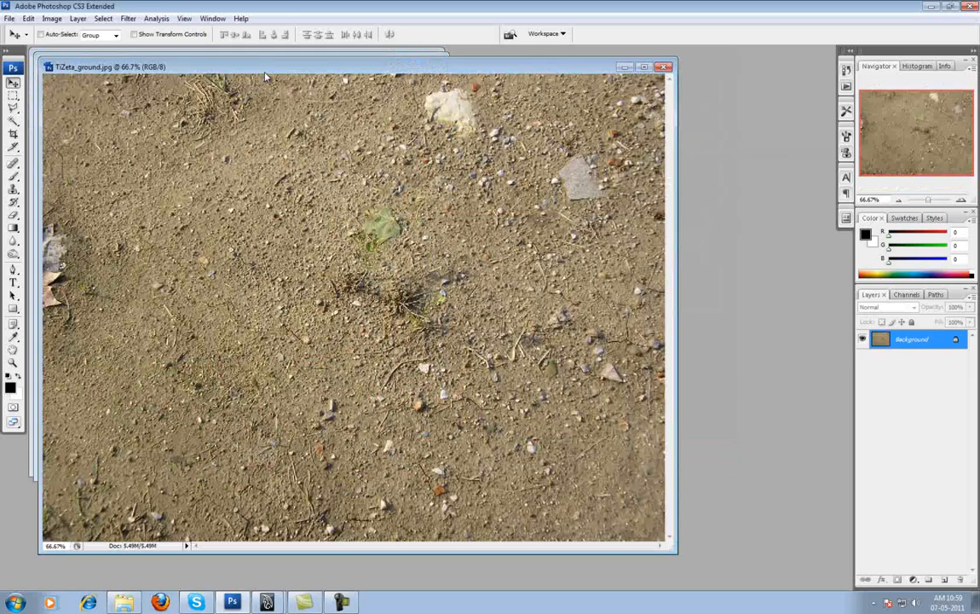
{"action": "left_click_drag", "start_coordinate": [238, 64], "coordinate": [541, 307]}
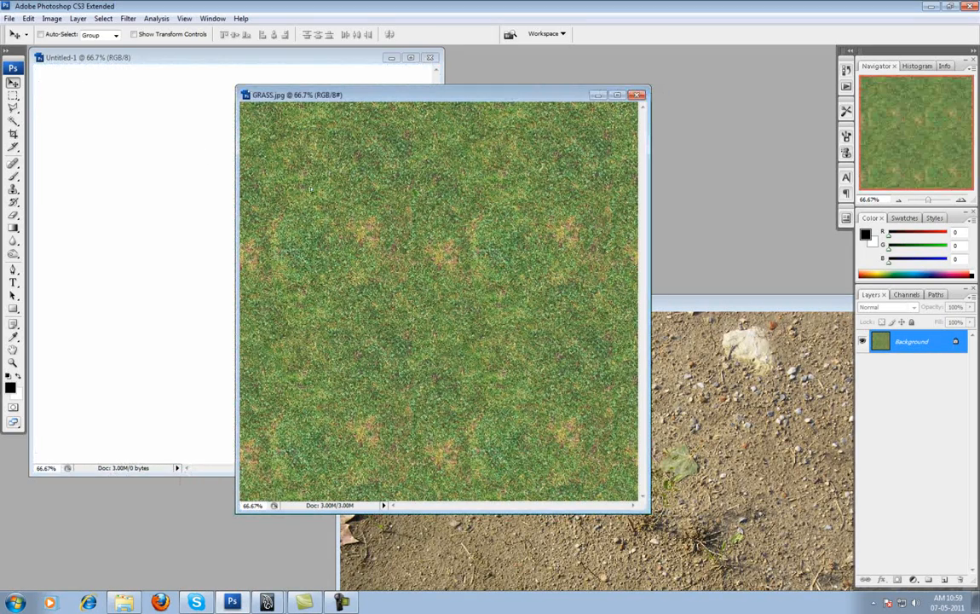
- Try to tile the grass by copying it into the blank document, scaling it to 27.4% and duplicating it along the upper edge
{"action": "left_click_drag", "start_coordinate": [311, 189], "coordinate": [147, 178]}
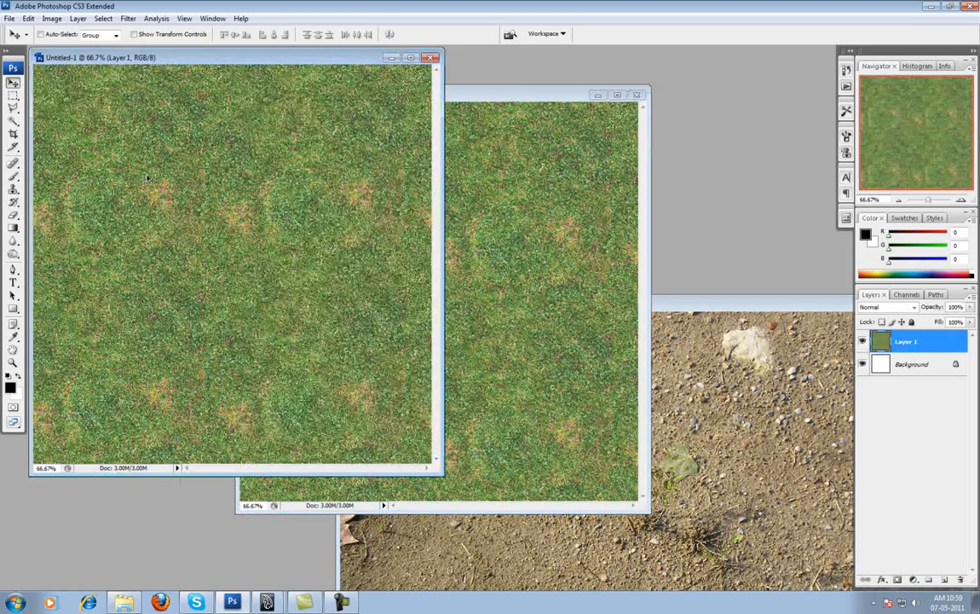
{"action": "left_click", "coordinate": [410, 57]}
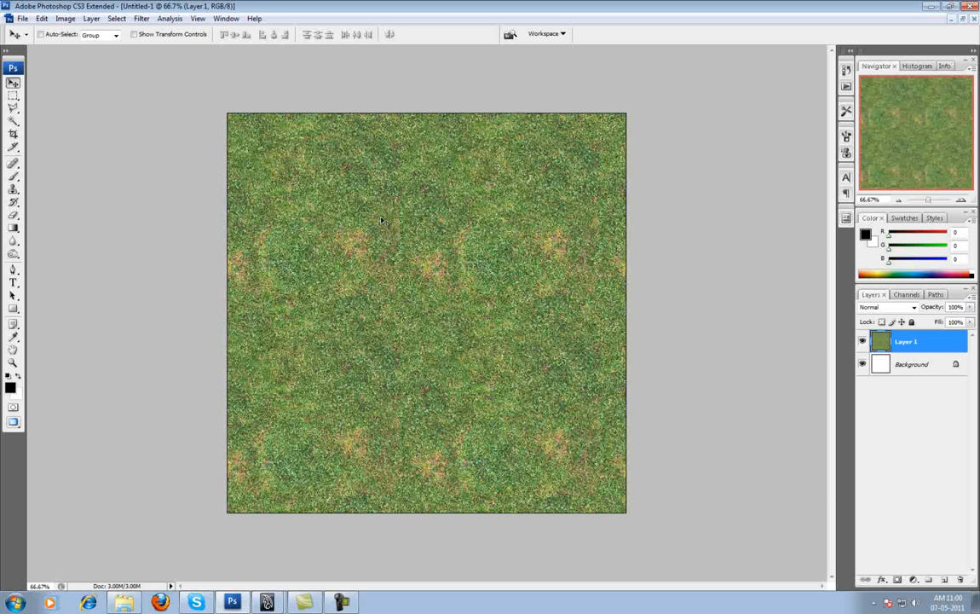
{"action": "key", "text": "ctrl+t"}
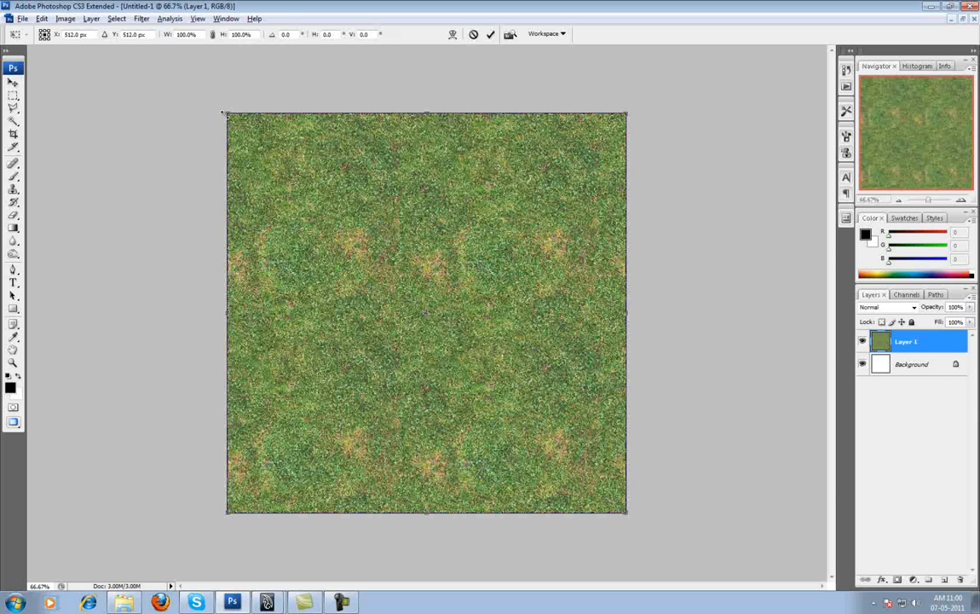
{"action": "left_click_drag", "start_coordinate": [227, 111], "coordinate": [396, 227], "text": "alt+shift"}
{"action": "left_click_drag", "start_coordinate": [442, 296], "coordinate": [295, 152]}
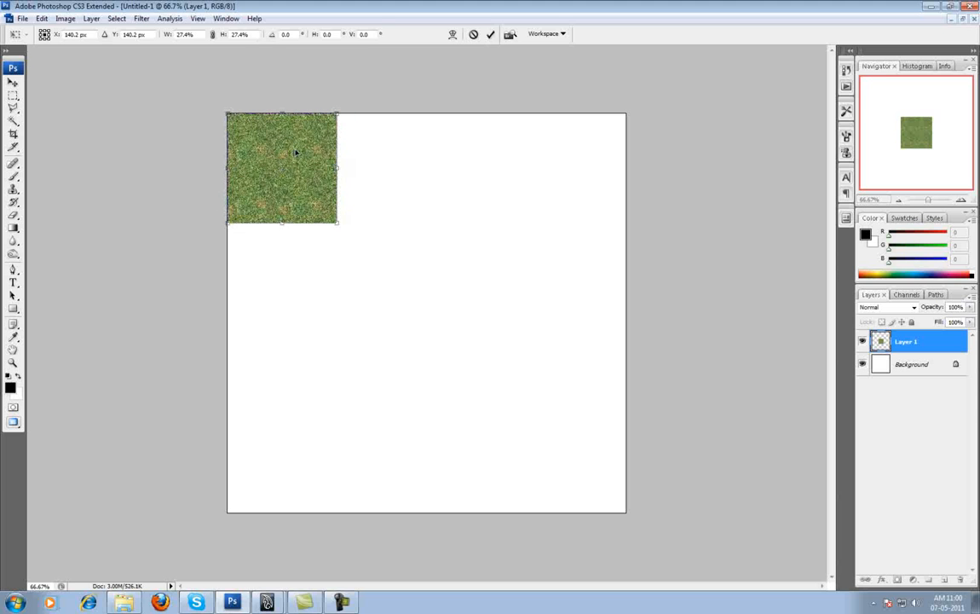
{"action": "key", "text": "Return"}
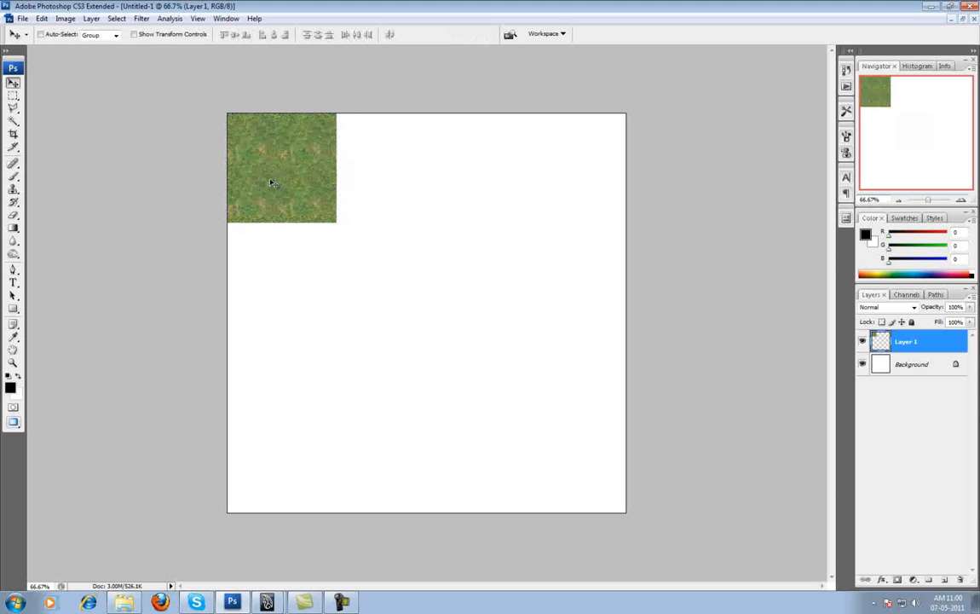
{"action": "left_click_drag", "start_coordinate": [247, 174], "coordinate": [512, 176], "text": "alt"}
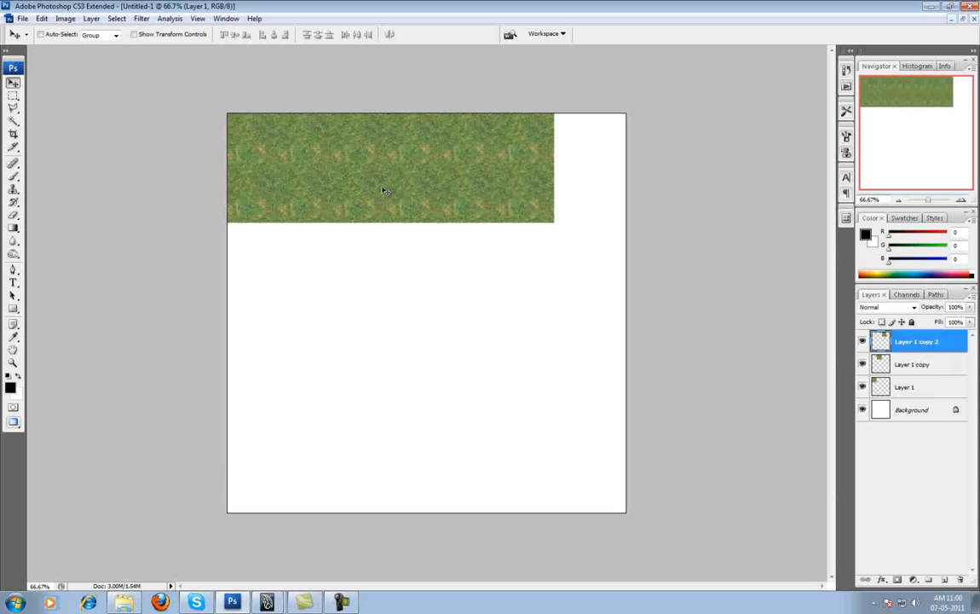
- Undo the grass duplicates, the scaling and the copied grass layer in the blank document
{"action": "key", "text": "ctrl+alt+z"}
{"action": "key", "text": "ctrl+alt+z"}
{"action": "key", "text": "ctrl+alt+z"}
{"action": "key", "text": "ctrl+alt+z"}
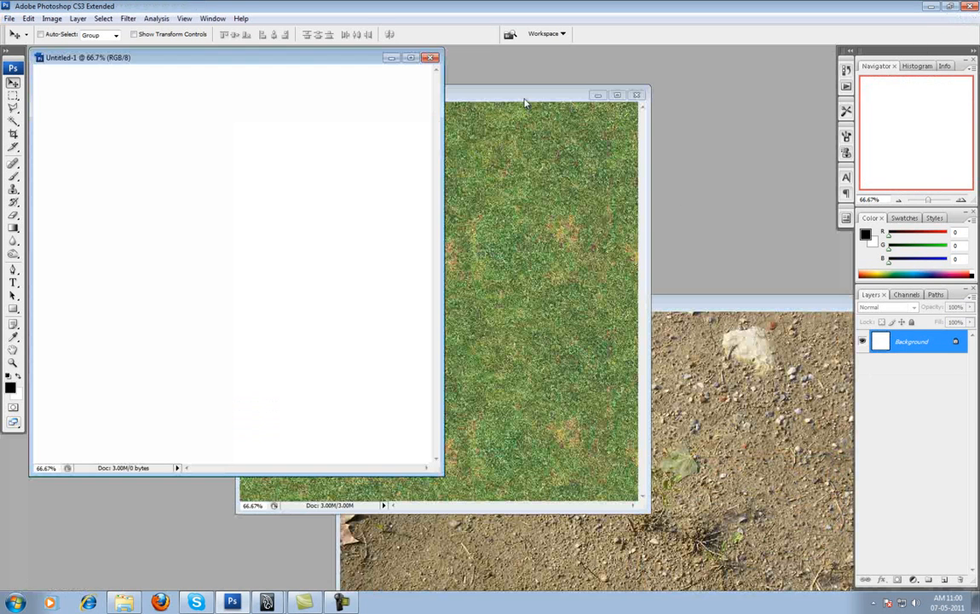
- Define the entire grass image as a pattern named GRASS, minimize it and maximize the blank document
{"action": "left_click", "coordinate": [525, 101]}
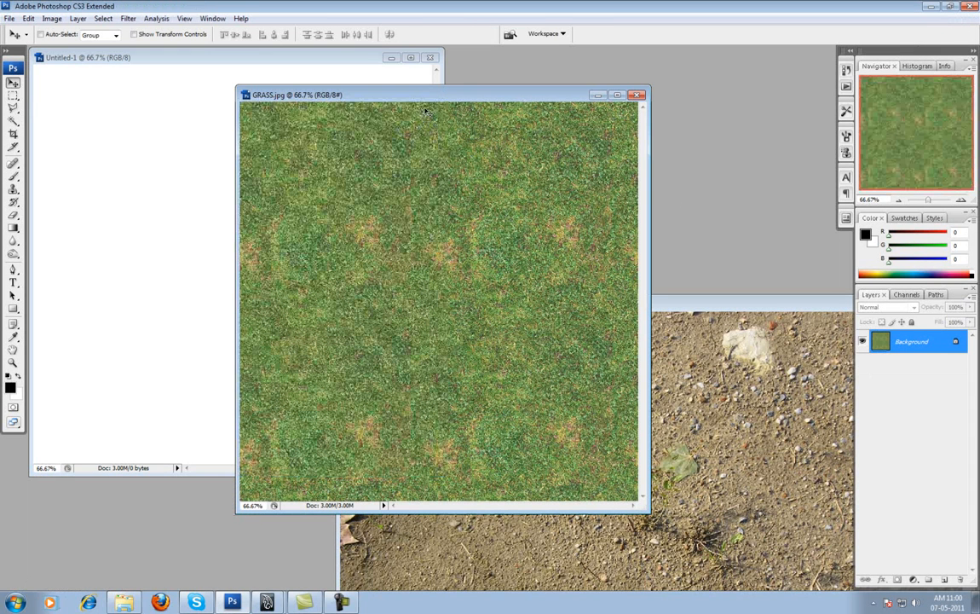
{"action": "key", "text": "ctrl+a"}
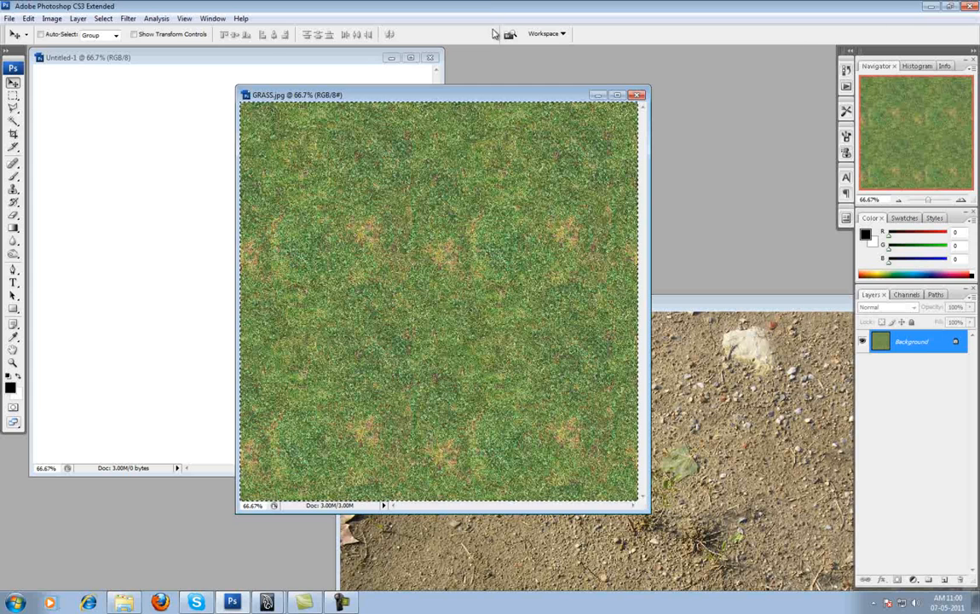
{"action": "left_click", "coordinate": [28, 18]}
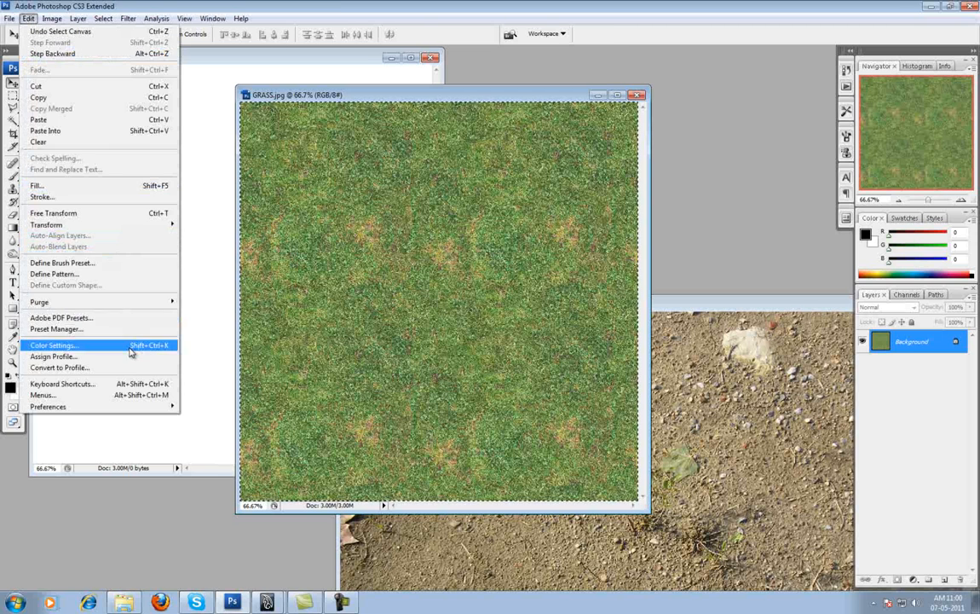
{"action": "left_click", "coordinate": [91, 275]}
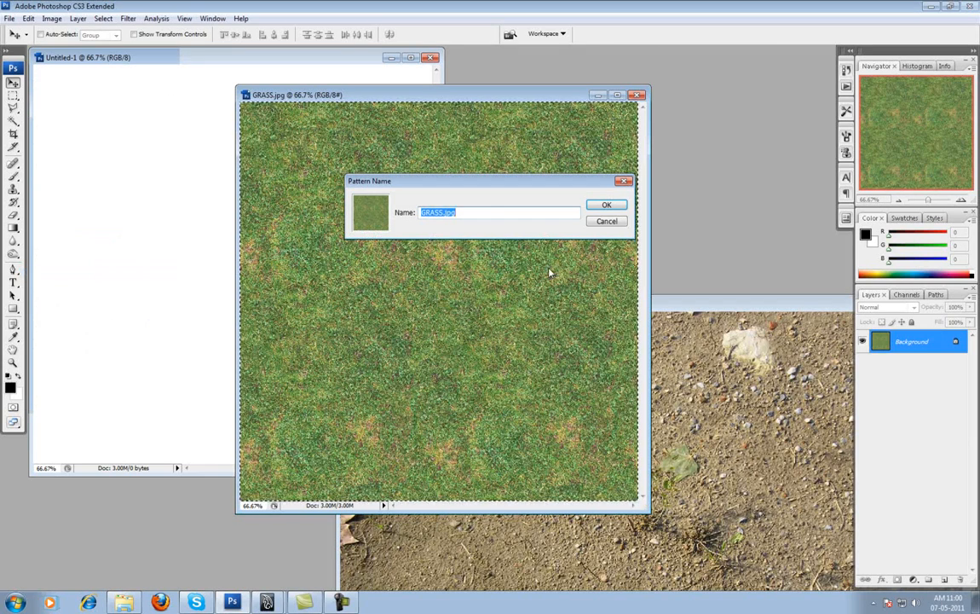
{"action": "left_click_drag", "start_coordinate": [443, 213], "coordinate": [499, 213]}
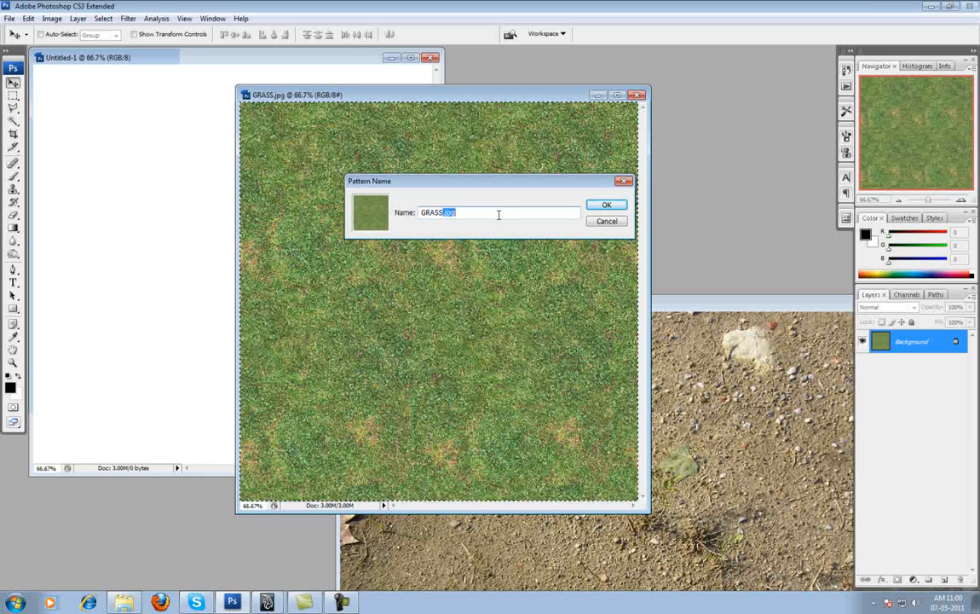
{"action": "key", "text": "BackSpace"}
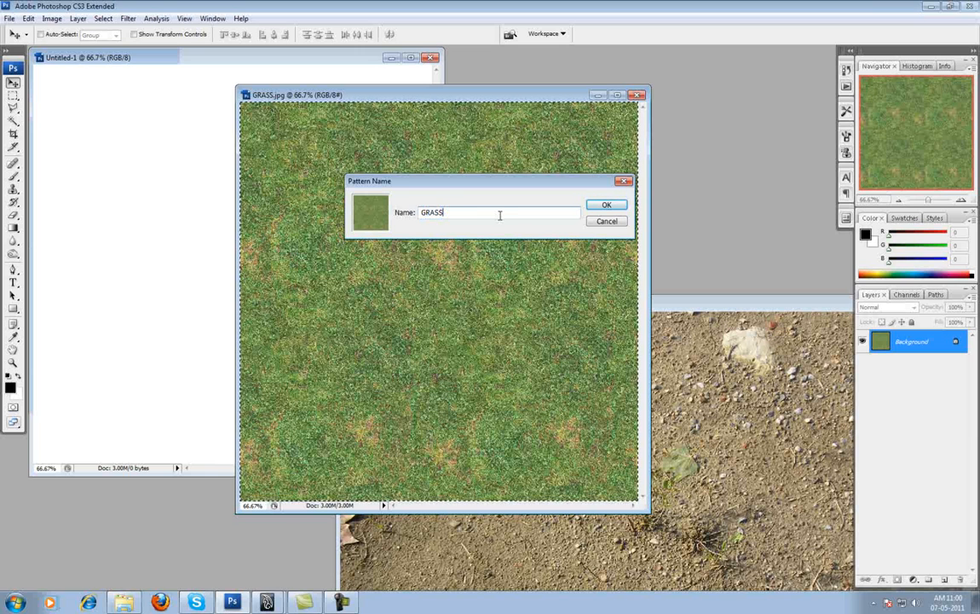
{"action": "left_click", "coordinate": [601, 205]}
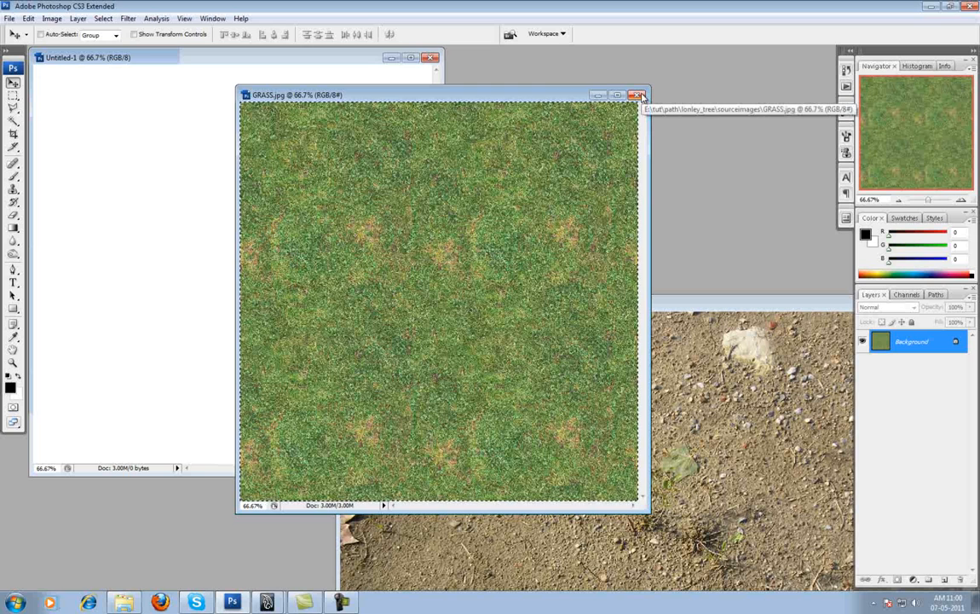
{"action": "left_click", "coordinate": [597, 95]}
{"action": "double_click", "coordinate": [274, 58]}
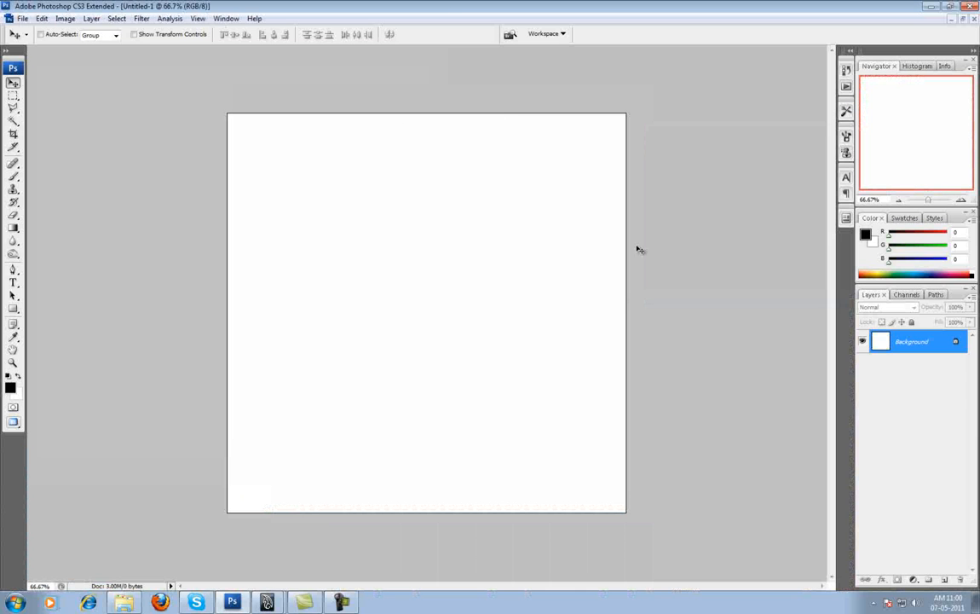
- Add a new layer filled with black and apply the grass pattern to it as a Pattern Overlay
{"action": "left_click", "coordinate": [945, 579]}
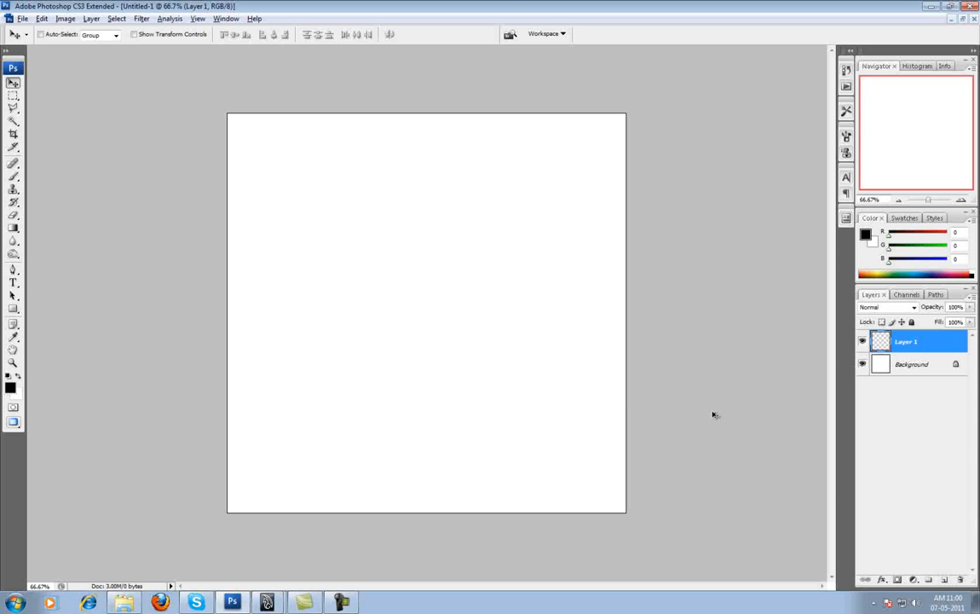
{"action": "key", "text": "alt+BackSpace"}
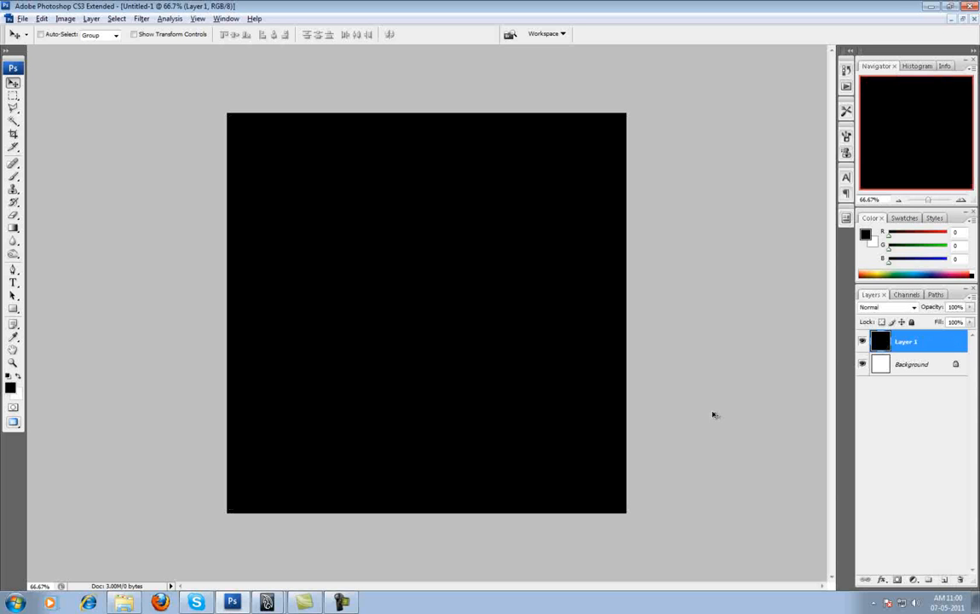
{"action": "double_click", "coordinate": [946, 345]}
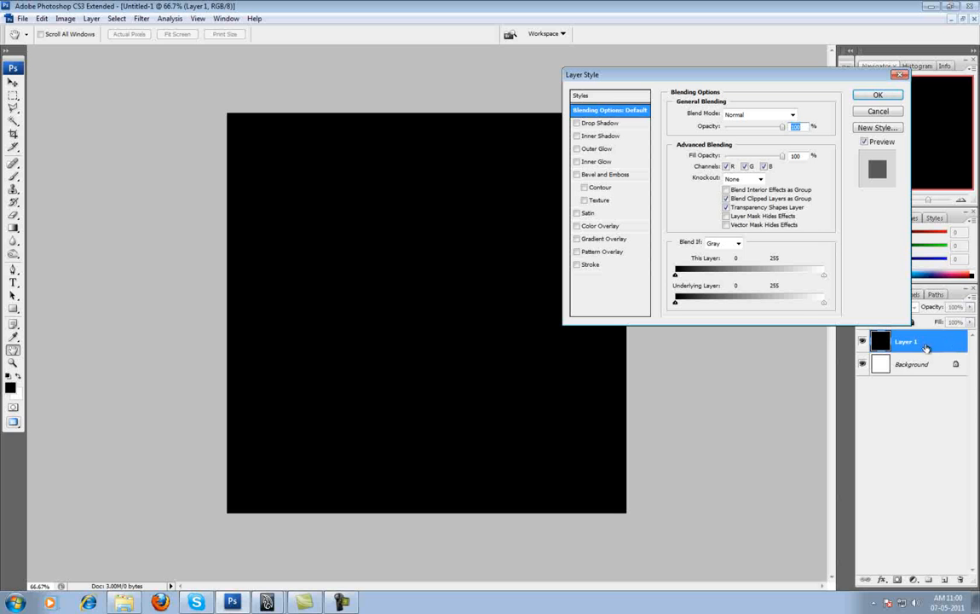
{"action": "left_click", "coordinate": [590, 254]}
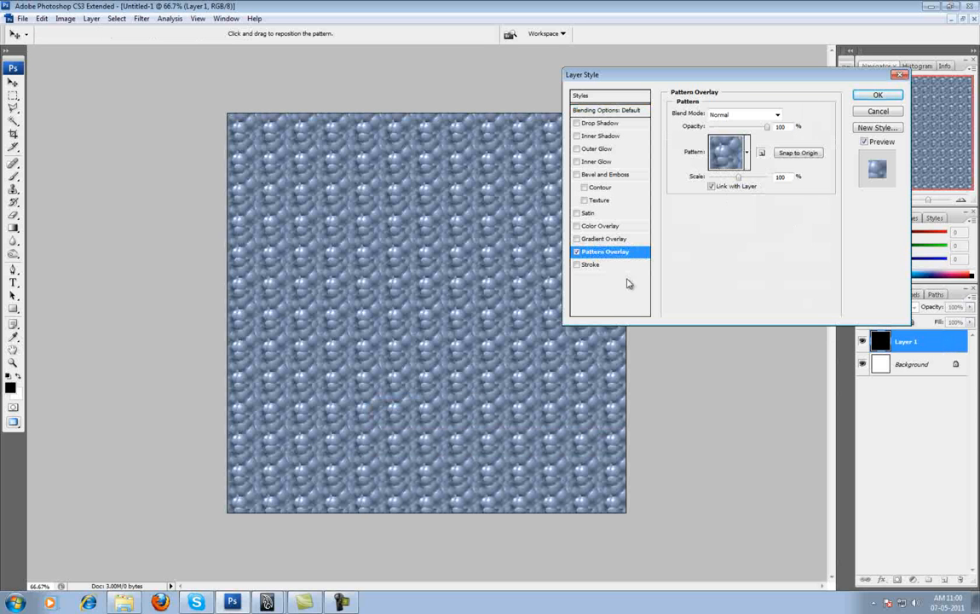
{"action": "left_click", "coordinate": [746, 154]}
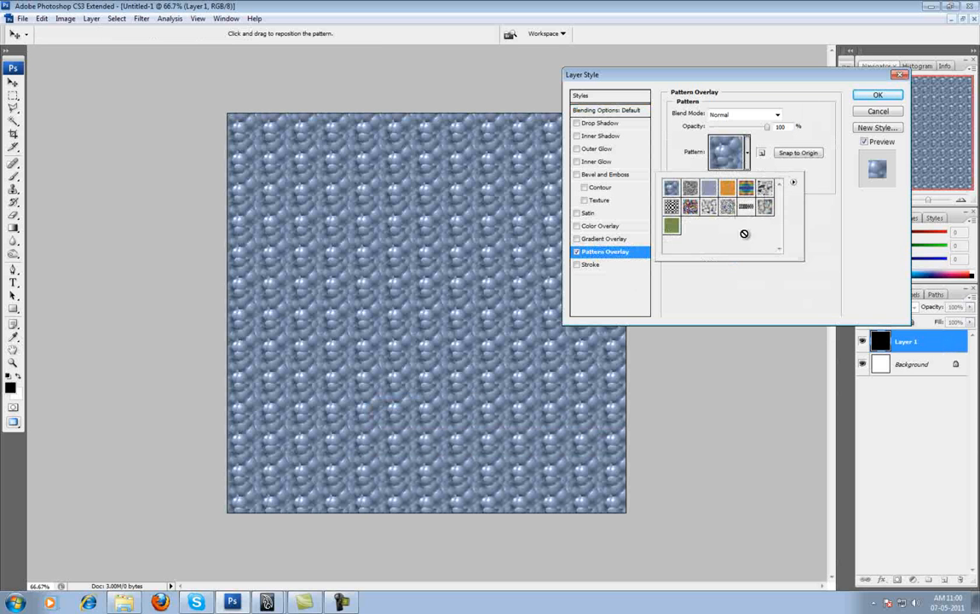
{"action": "left_click", "coordinate": [671, 226]}
{"action": "scroll", "coordinate": [753, 297], "scroll_direction": "down", "scroll_amount": 1}
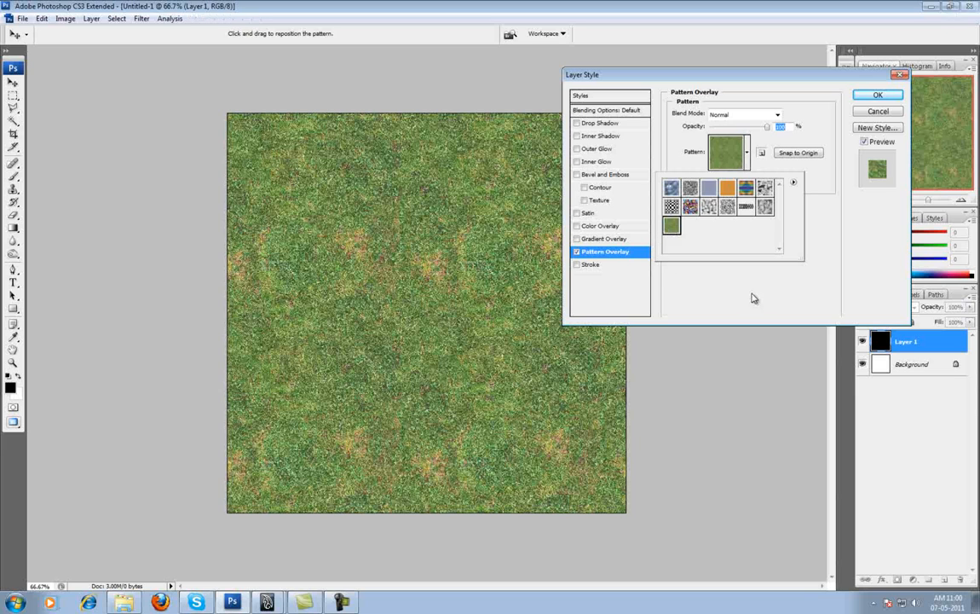
- Scale the grass pattern overlay to 43% and apply the layer style
{"action": "left_click", "coordinate": [752, 298]}
{"action": "left_click_drag", "start_coordinate": [740, 181], "coordinate": [723, 180]}
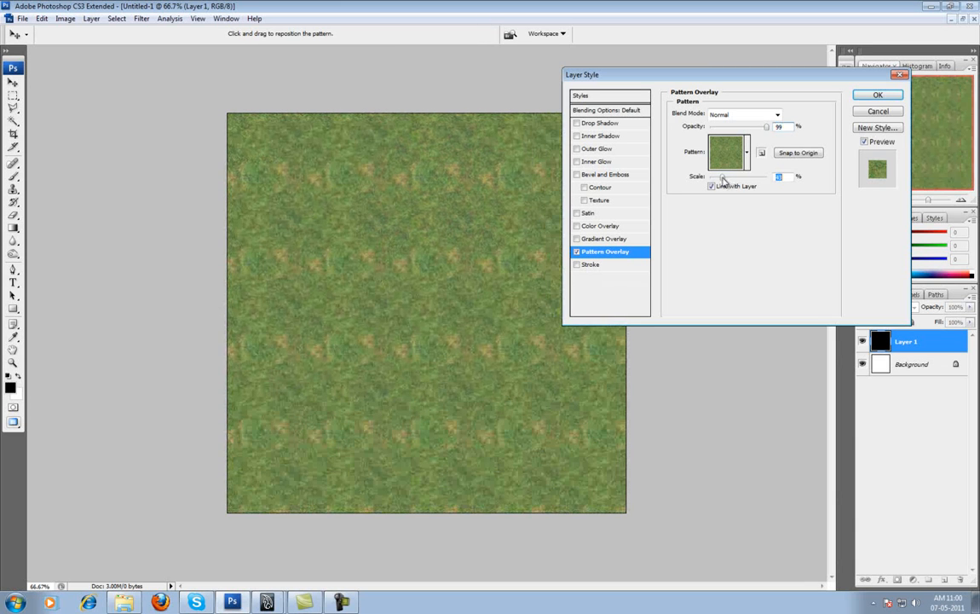
{"action": "left_click", "coordinate": [879, 96]}
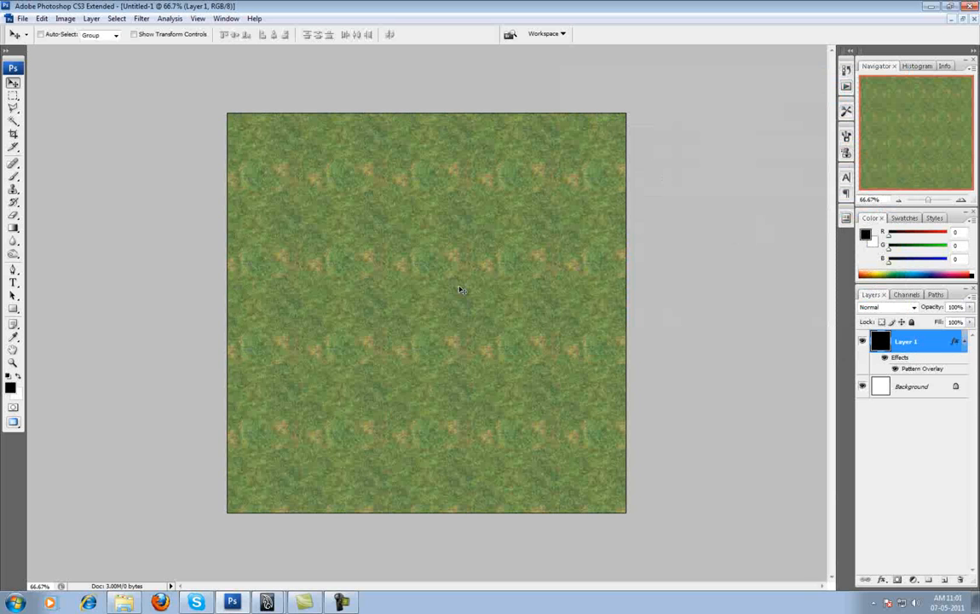
- Add a second new layer filled with black, restore the document window and bring the TiZeta_ground.jpg window to the front
{"action": "left_click", "coordinate": [944, 579]}
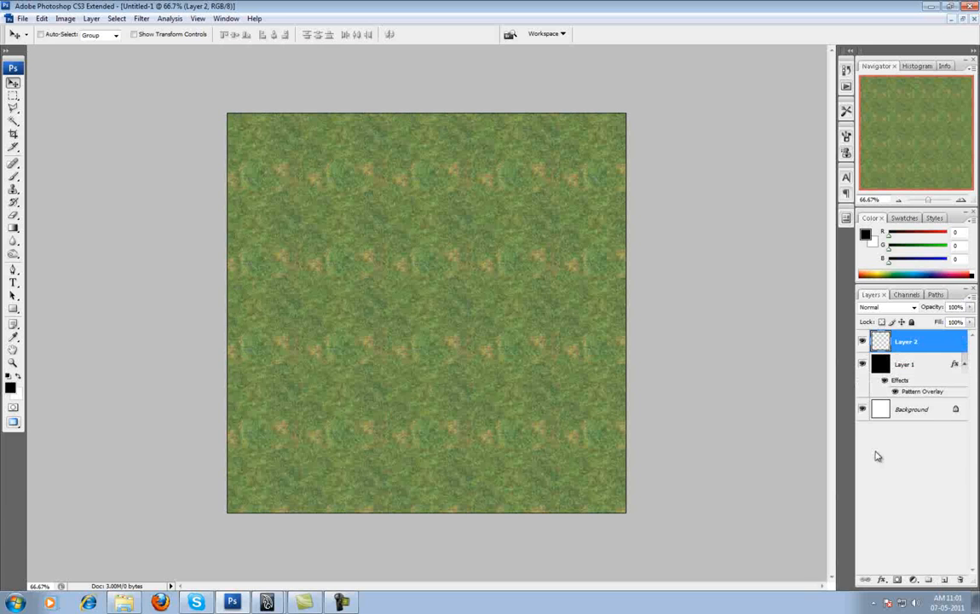
{"action": "key", "text": "alt+BackSpace"}
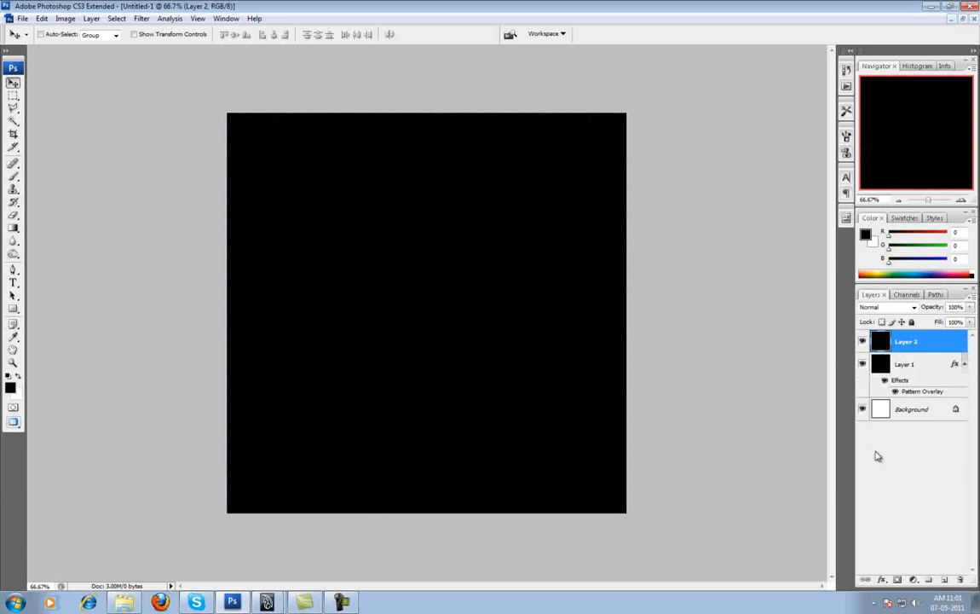
{"action": "left_click", "coordinate": [962, 18]}
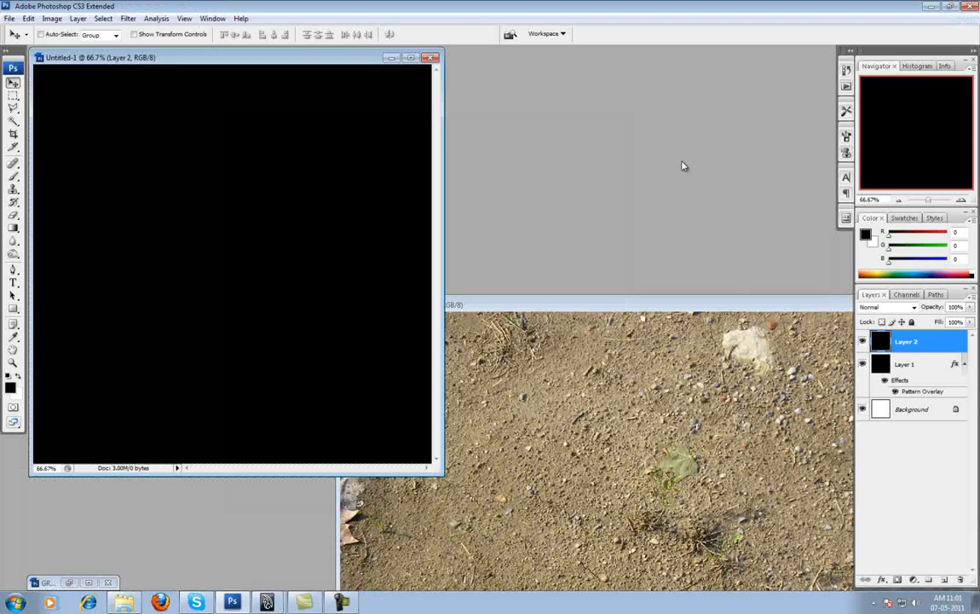
{"action": "left_click_drag", "start_coordinate": [597, 304], "coordinate": [401, 73]}
- Define the entire TiZeta_ground.jpg image as a pattern named ground
{"action": "key", "text": "ctrl+a"}
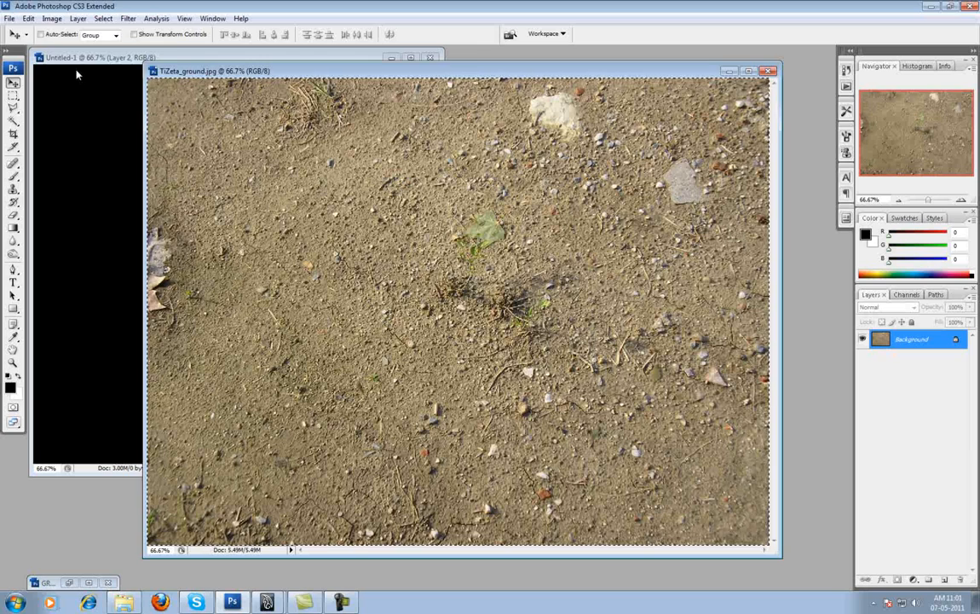
{"action": "left_click", "coordinate": [28, 18]}
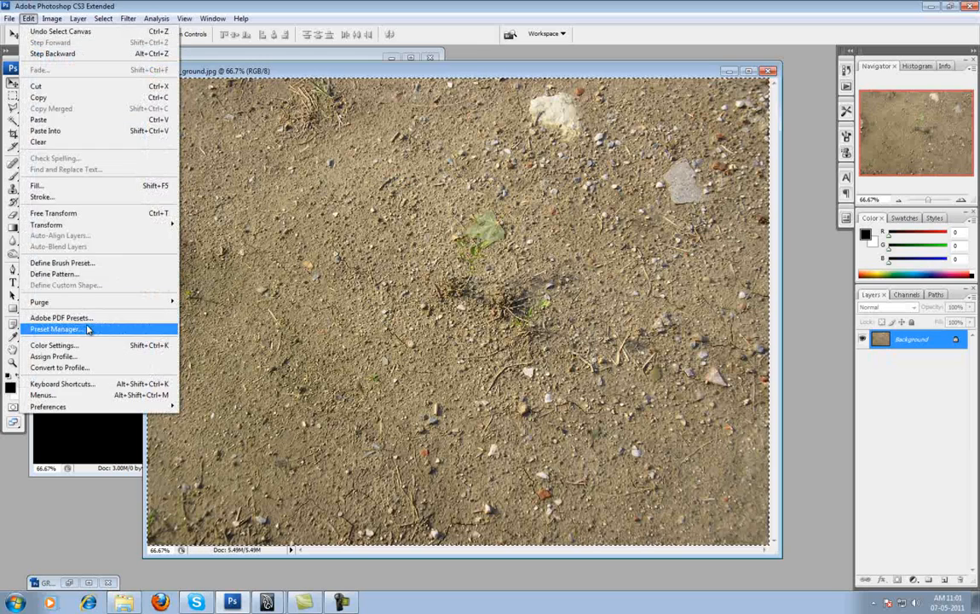
{"action": "left_click", "coordinate": [84, 273]}
{"action": "left_click", "coordinate": [491, 212]}
{"action": "double_click", "coordinate": [467, 214]}
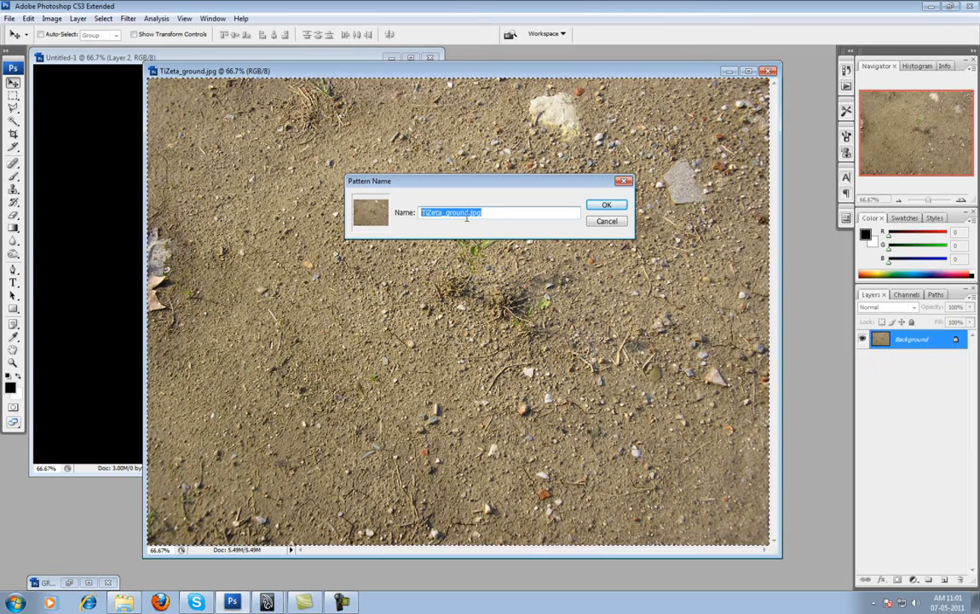
{"action": "left_click", "coordinate": [470, 212]}
{"action": "left_click_drag", "start_coordinate": [471, 213], "coordinate": [528, 213]}
{"action": "key", "text": "BackSpace"}
{"action": "left_click_drag", "start_coordinate": [447, 214], "coordinate": [420, 213]}
{"action": "key", "text": "BackSpace"}
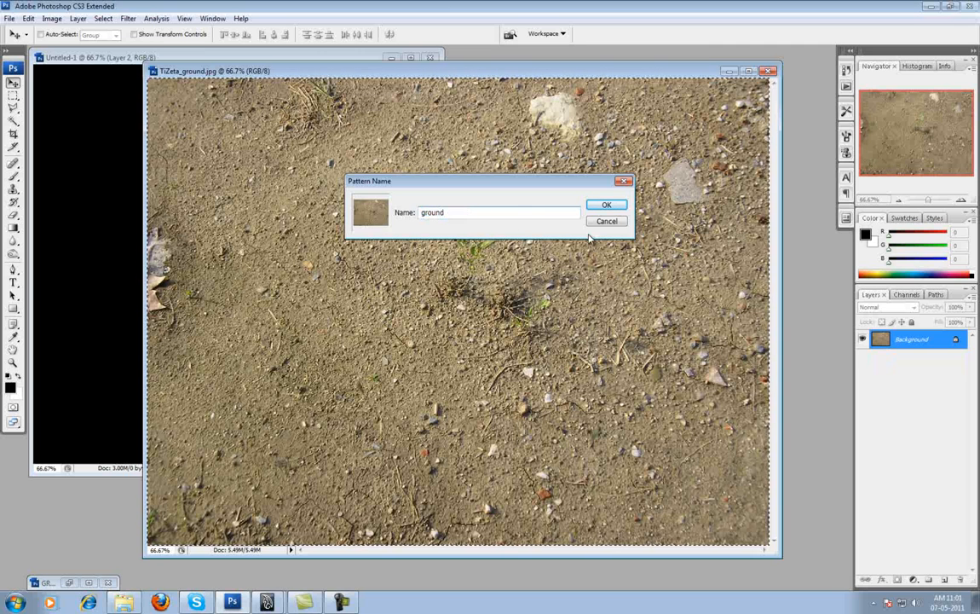
{"action": "left_click", "coordinate": [604, 205]}
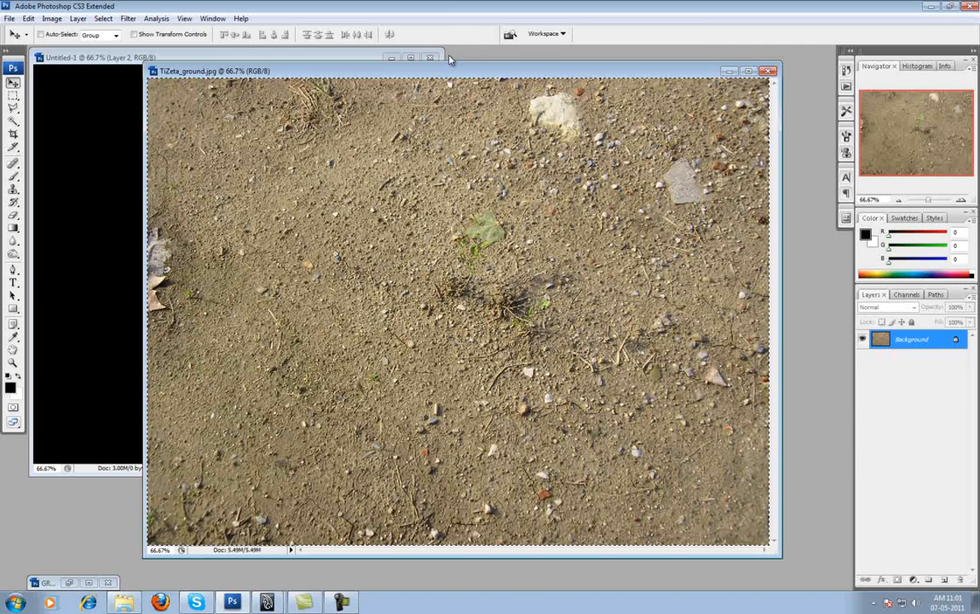
- Try a Pattern Overlay of the ground pattern at 21% scale on the upper black layer of Untitled-1
{"action": "left_click", "coordinate": [303, 55]}
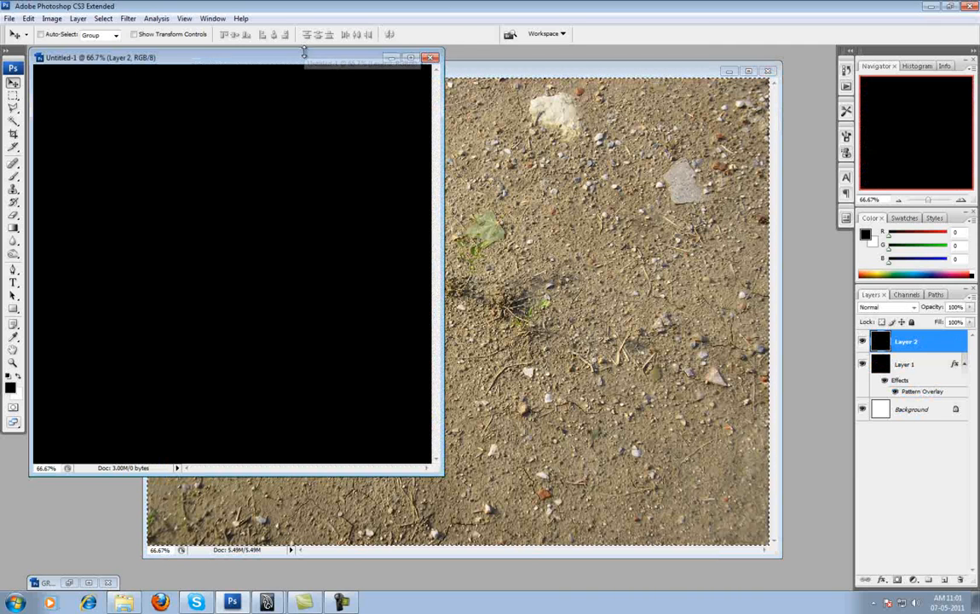
{"action": "double_click", "coordinate": [953, 343]}
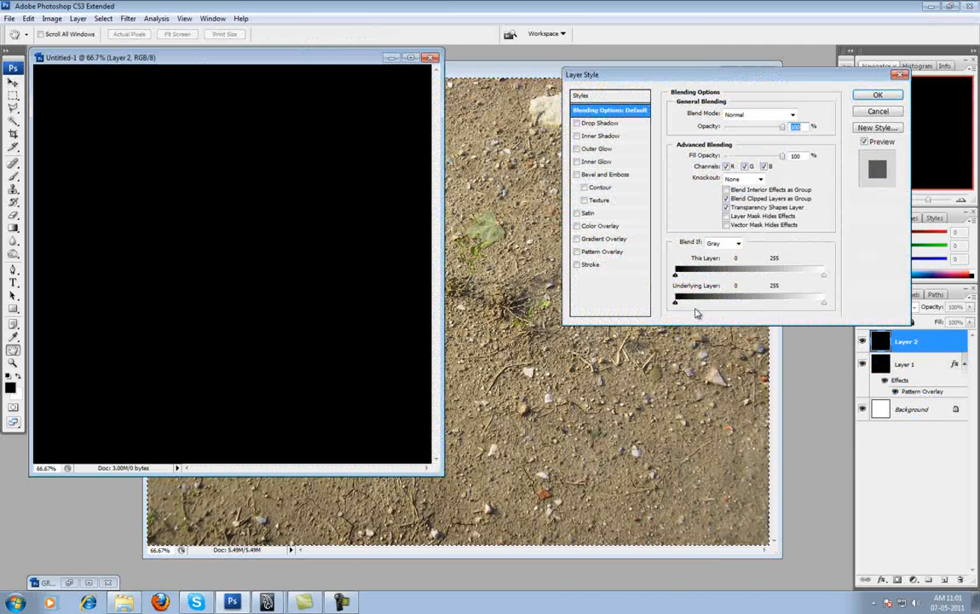
{"action": "left_click", "coordinate": [607, 251]}
{"action": "left_click", "coordinate": [747, 152]}
{"action": "left_click", "coordinate": [691, 225]}
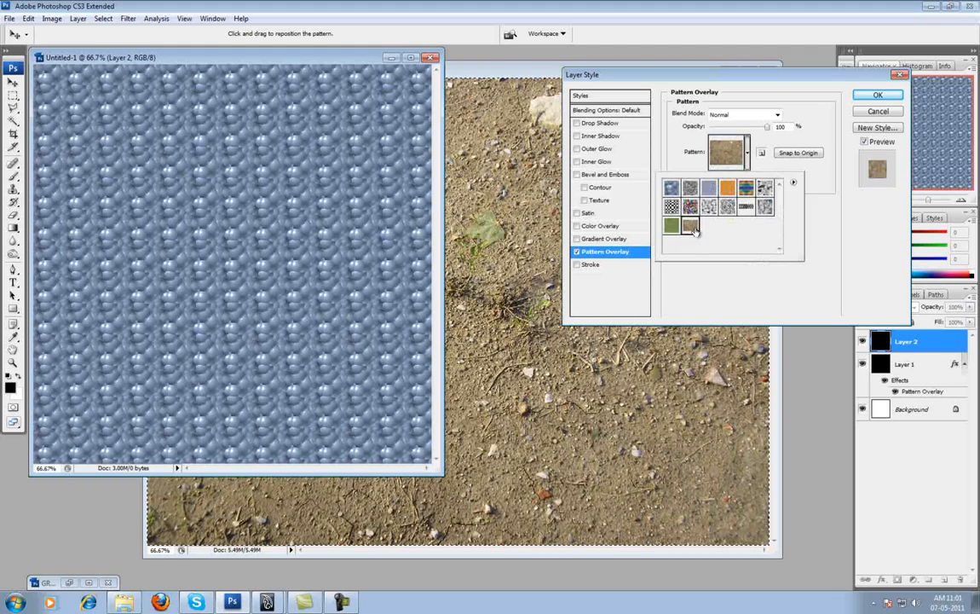
{"action": "left_click", "coordinate": [861, 250]}
{"action": "left_click_drag", "start_coordinate": [738, 177], "coordinate": [716, 183]}
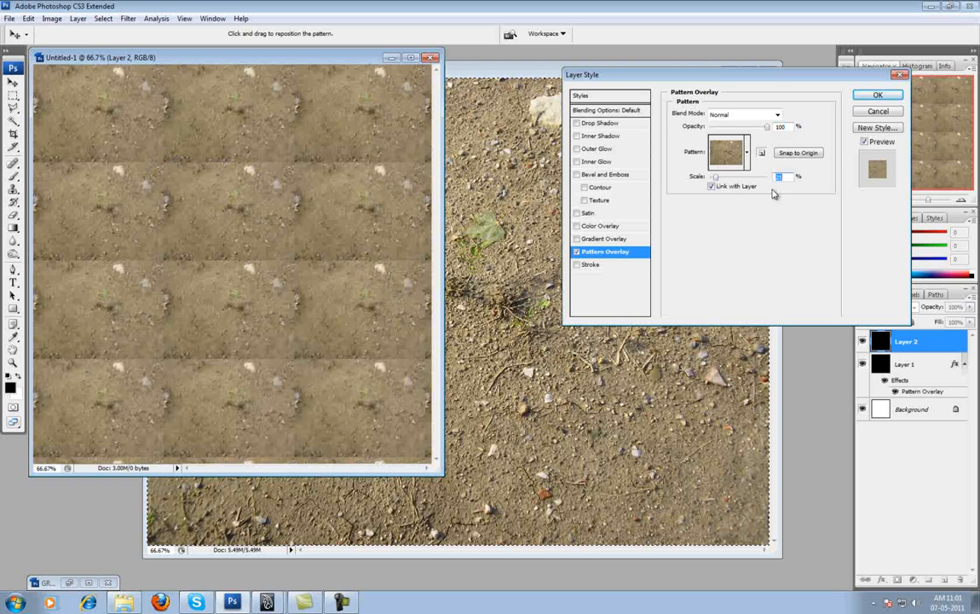
{"action": "key", "text": "Escape"}
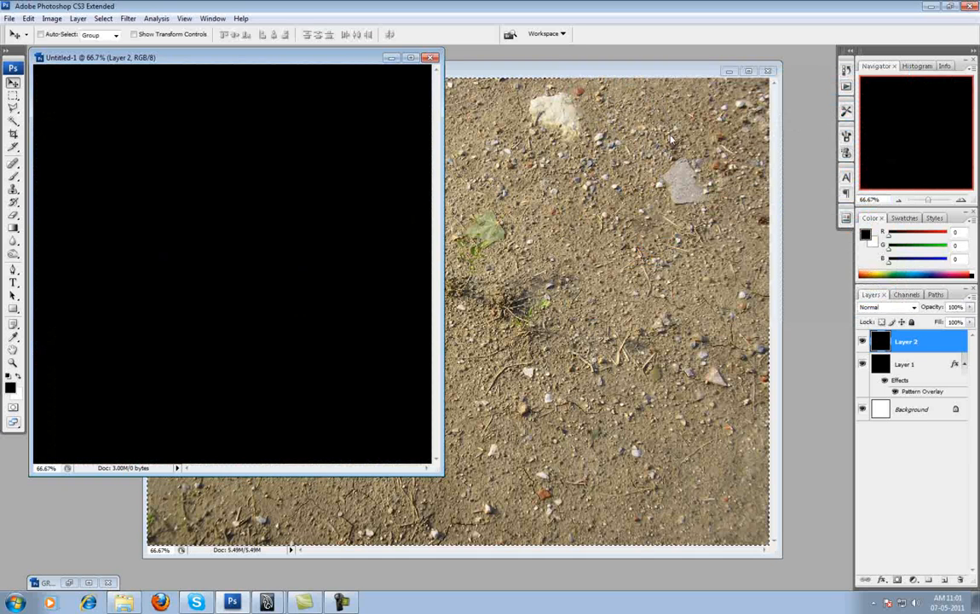
- Deselect the TiZeta_ground.jpg image and duplicate its background layer under the default name
{"action": "left_click", "coordinate": [575, 72]}
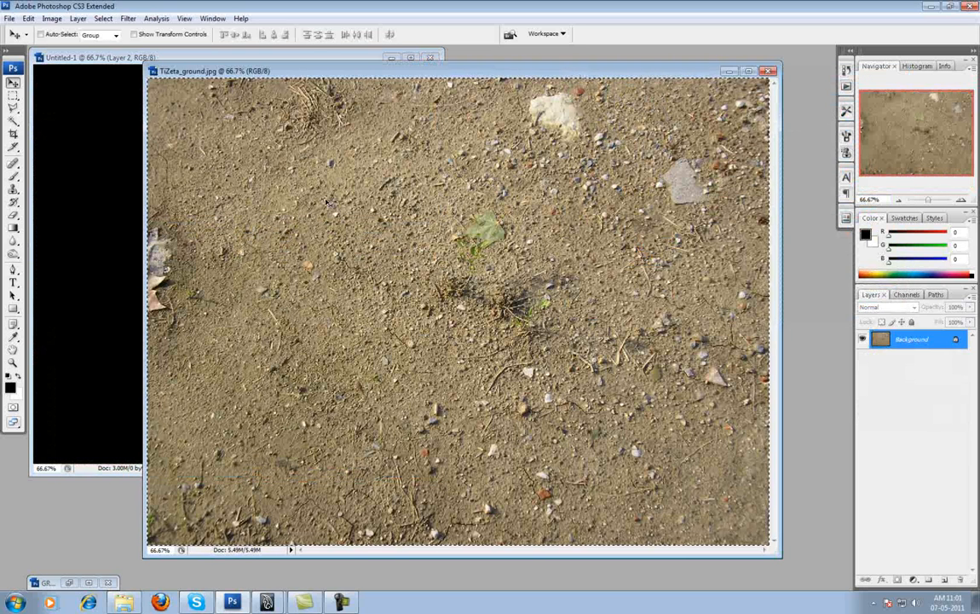
{"action": "key", "text": "ctrl+d"}
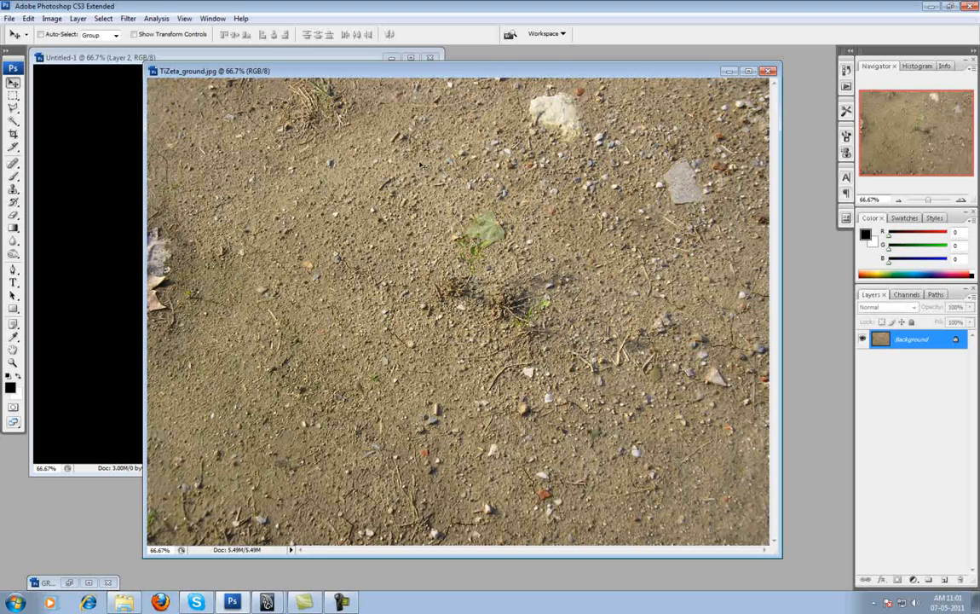
{"action": "left_click_drag", "start_coordinate": [488, 75], "coordinate": [434, 87]}
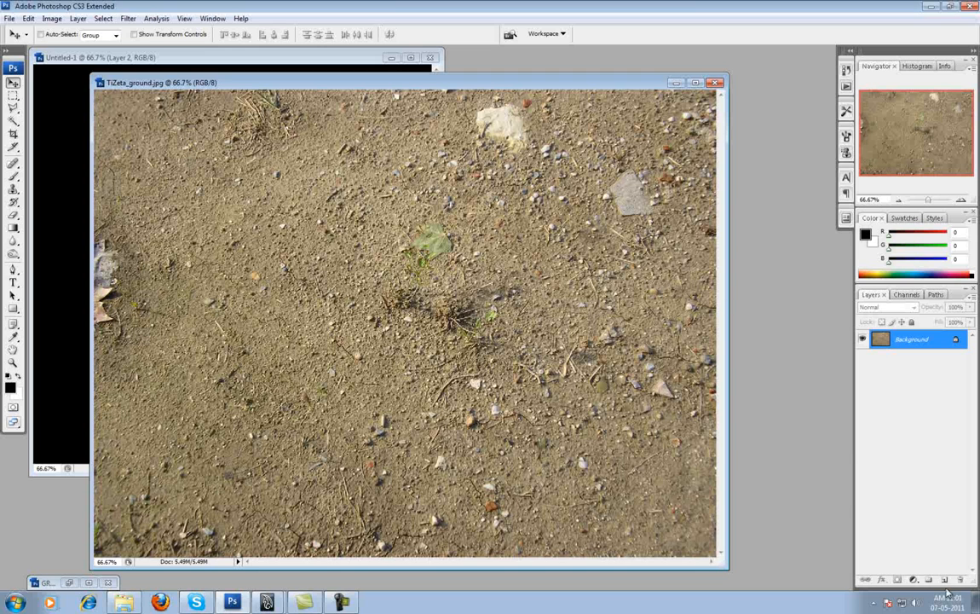
{"action": "right_click", "coordinate": [890, 340]}
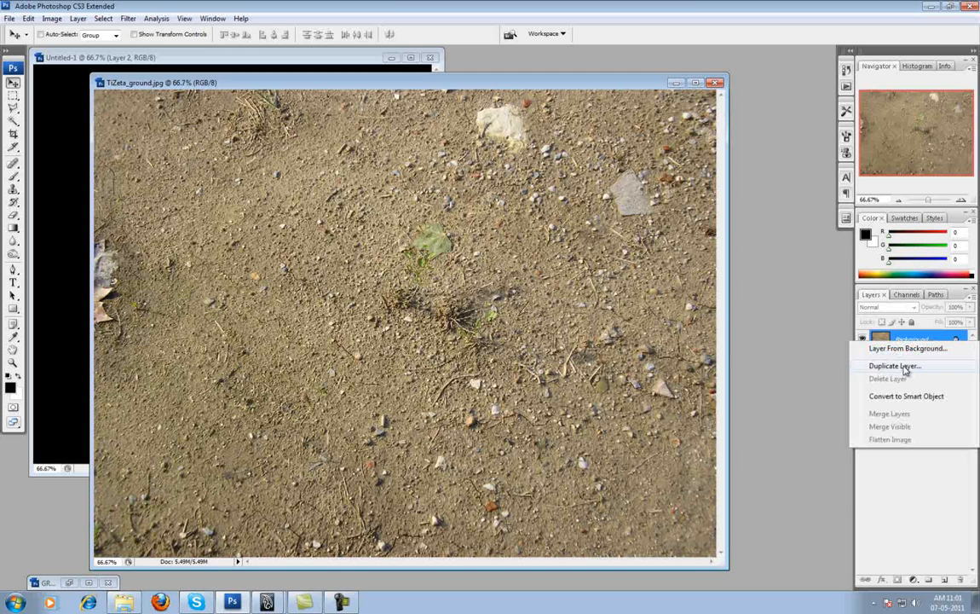
{"action": "left_click", "coordinate": [895, 365]}
{"action": "left_click", "coordinate": [586, 186]}
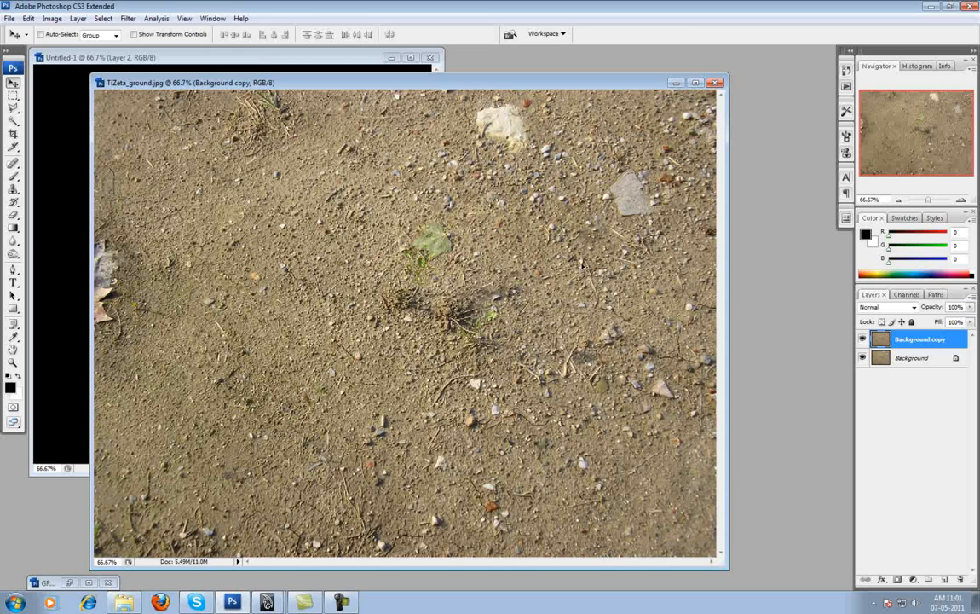
- Apply an Offset filter to the copied ground layer with +800 pixels horizontal, +600 pixels vertical and Wrap Around
{"action": "left_click", "coordinate": [128, 18]}
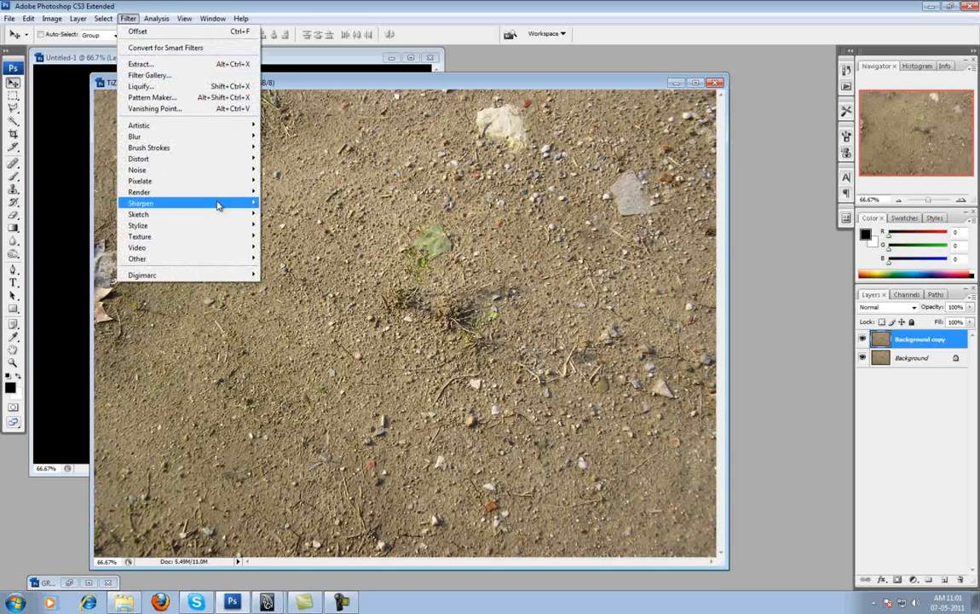
{"action": "mouse_move", "coordinate": [209, 260]}
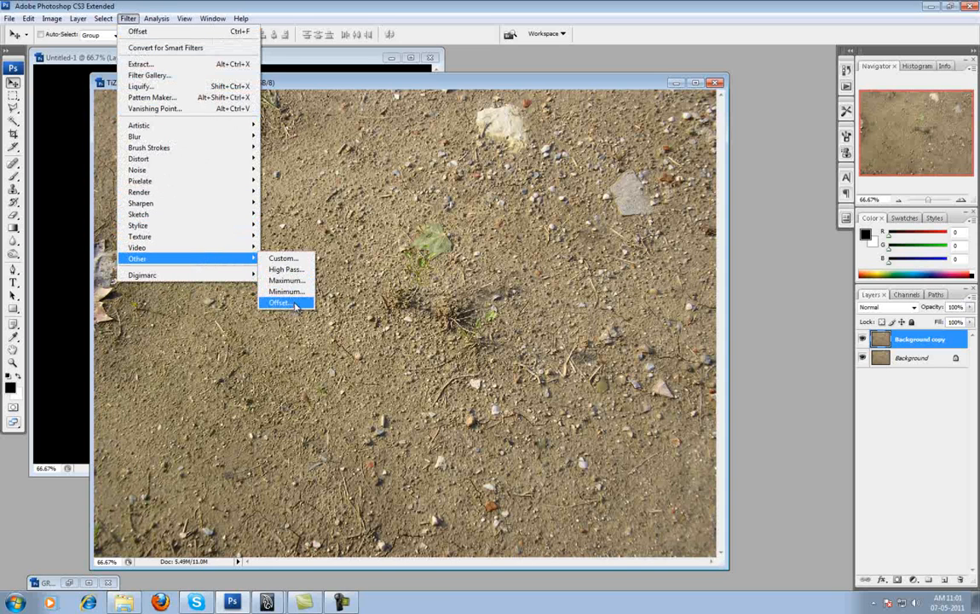
{"action": "left_click", "coordinate": [281, 302]}
{"action": "left_click_drag", "start_coordinate": [477, 124], "coordinate": [552, 113]}
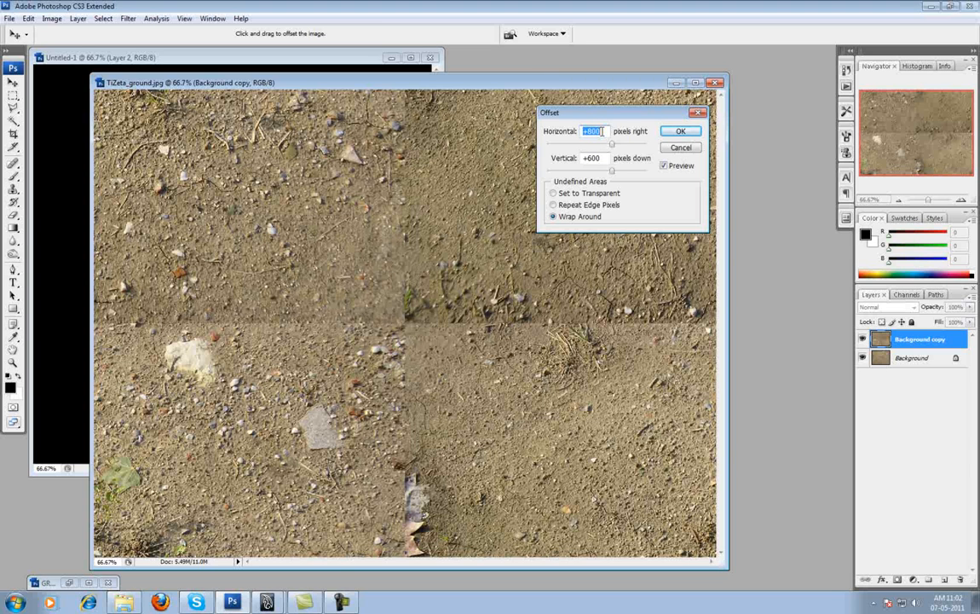
{"action": "left_click", "coordinate": [565, 158]}
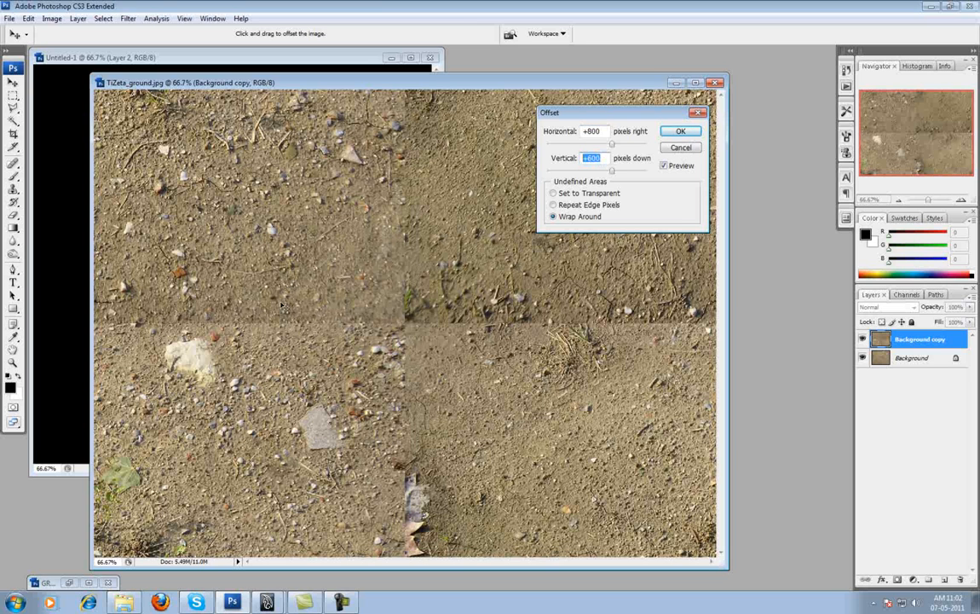
{"action": "left_click", "coordinate": [681, 133]}
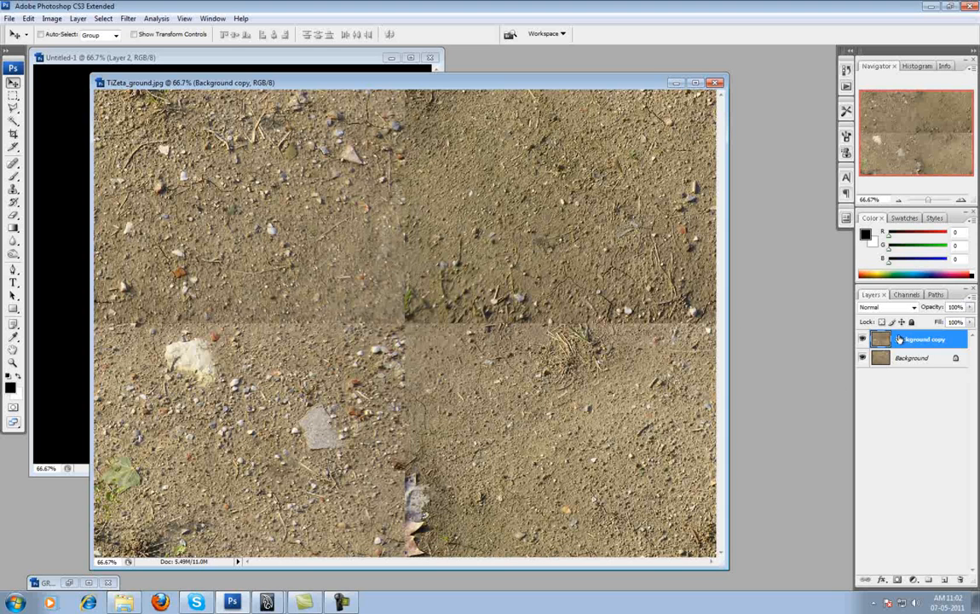
- Add a white layer mask to the offset Background copy layer and choose the rough-edged 17 px brush preset
{"action": "left_click", "coordinate": [897, 580]}
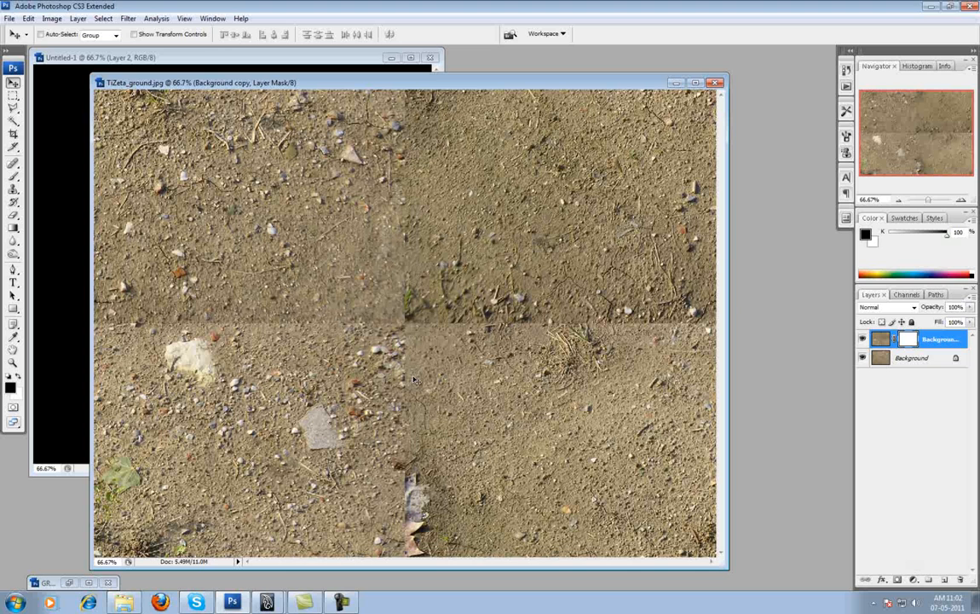
{"action": "left_click", "coordinate": [19, 176]}
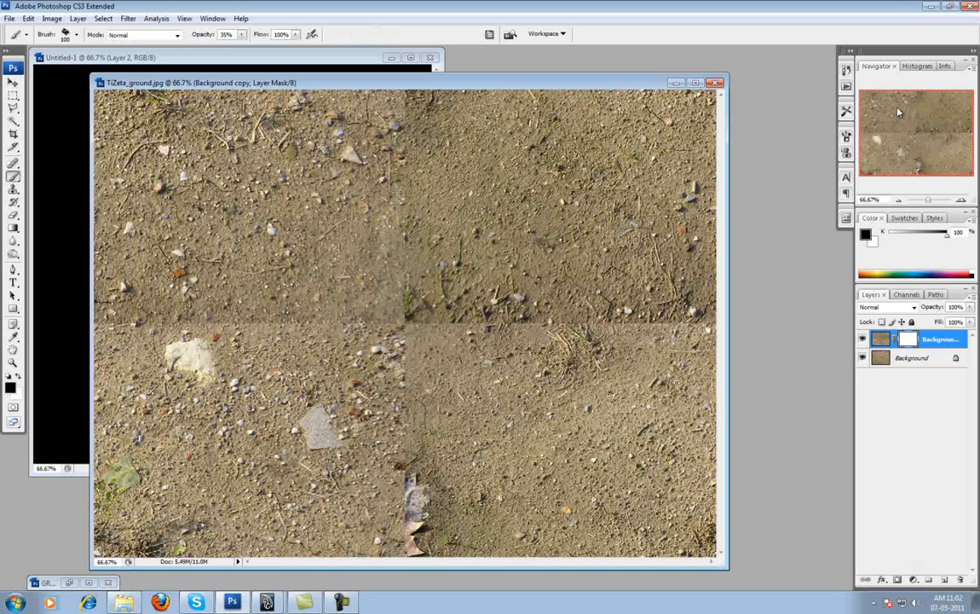
{"action": "left_click", "coordinate": [847, 137]}
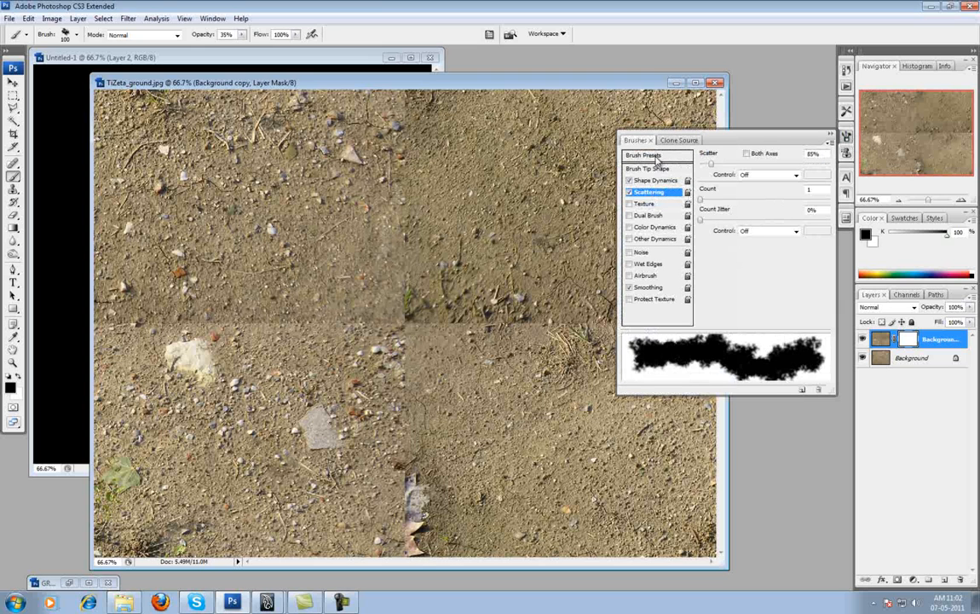
{"action": "left_click", "coordinate": [657, 159]}
{"action": "left_click", "coordinate": [746, 194]}
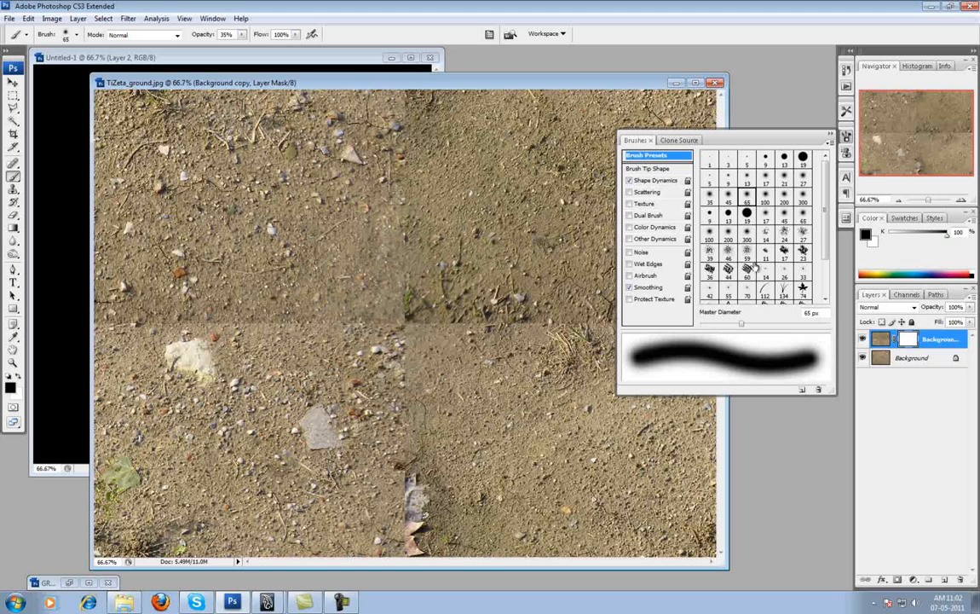
{"action": "left_click", "coordinate": [785, 252]}
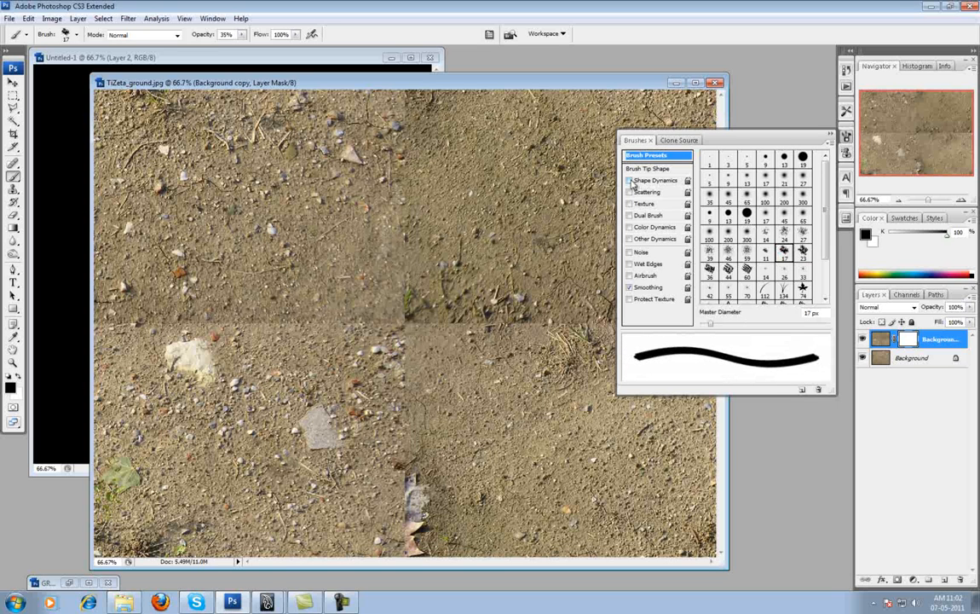
- Set the brush's Shape Dynamics to 88% size jitter and 82% angle jitter, and enable Scattering
{"action": "left_click", "coordinate": [630, 181]}
{"action": "left_click", "coordinate": [640, 182]}
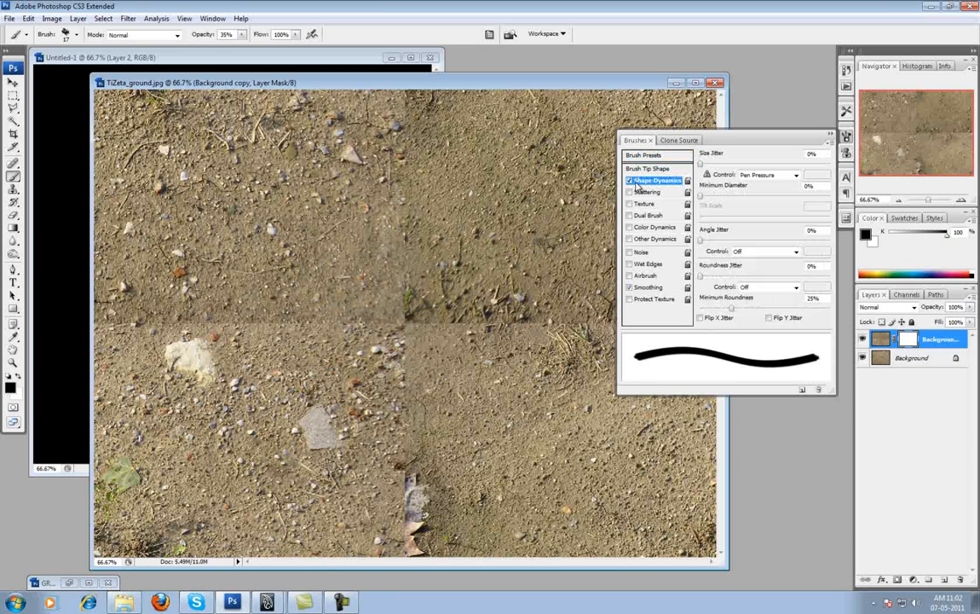
{"action": "left_click_drag", "start_coordinate": [702, 163], "coordinate": [815, 171]}
{"action": "left_click_drag", "start_coordinate": [701, 242], "coordinate": [805, 258]}
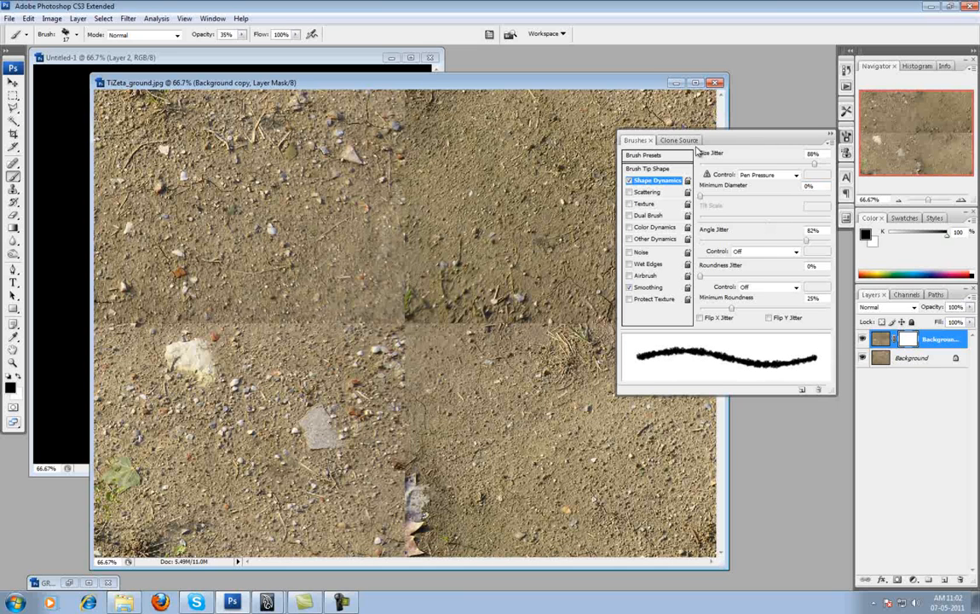
{"action": "left_click", "coordinate": [647, 192]}
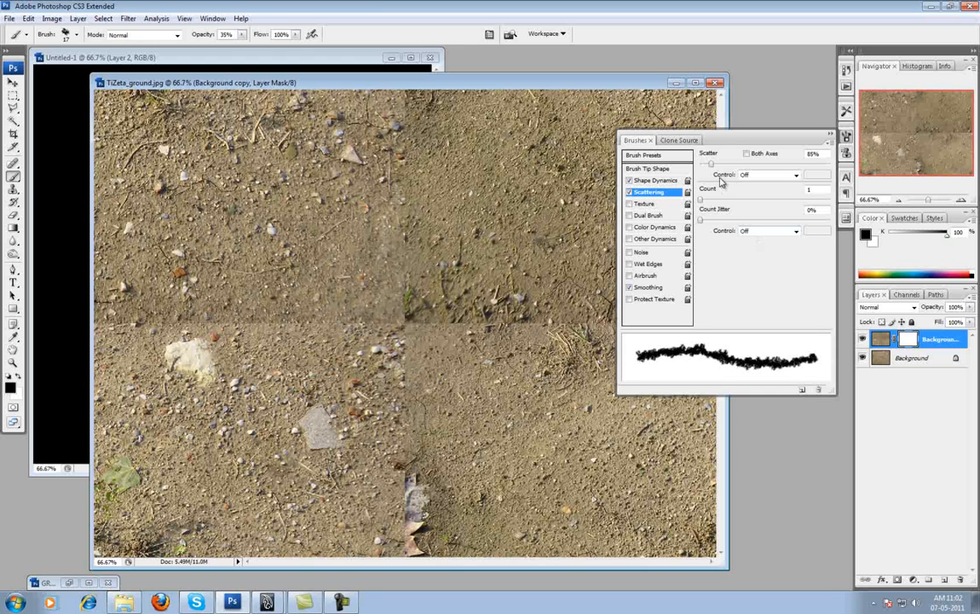
{"action": "mouse_move", "coordinate": [711, 165]}
{"action": "left_mouse_down"}
{"action": "mouse_move", "coordinate": [757, 166]}
{"action": "mouse_move", "coordinate": [710, 165]}
{"action": "left_mouse_up"}
{"action": "left_click", "coordinate": [832, 135]}
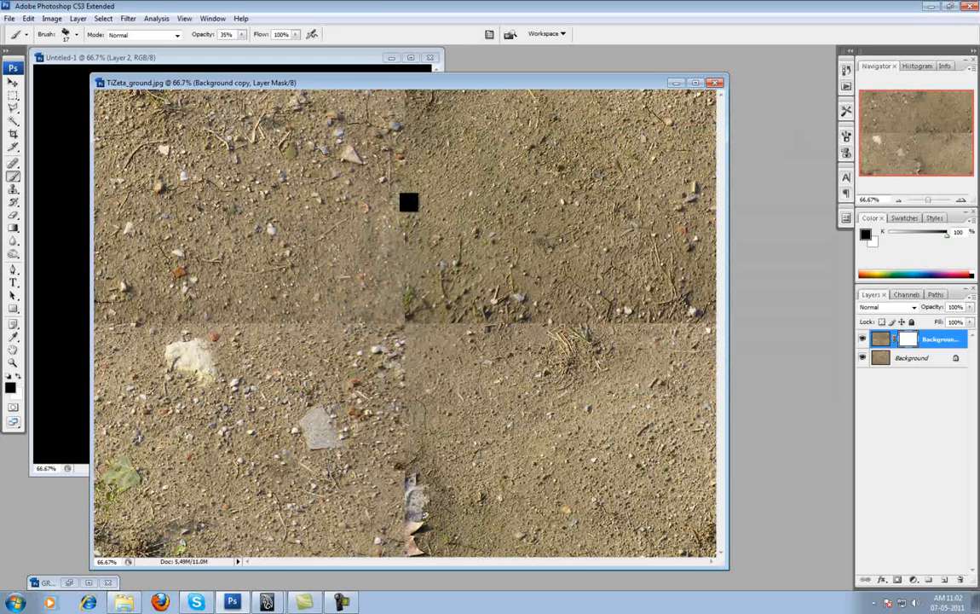
- Enlarge the brush to 50 px and paint black on the layer mask to blend the vertical and horizontal seams of the ground image
{"action": "key", "text": "bracketright"}
{"action": "key", "text": "bracketright"}
{"action": "key", "text": "bracketright"}
{"action": "key", "text": "bracketright"}
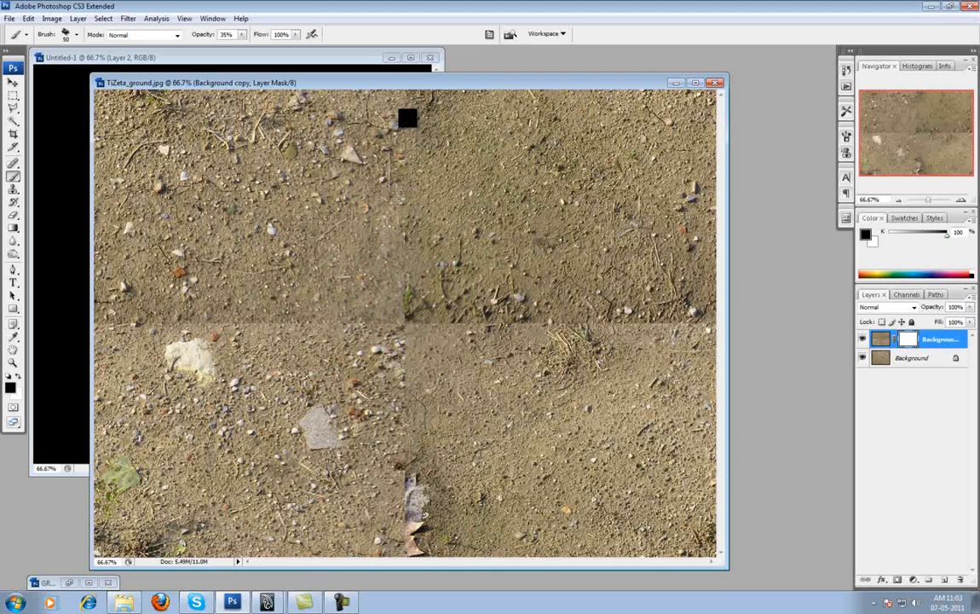
{"action": "double_click", "coordinate": [432, 85]}
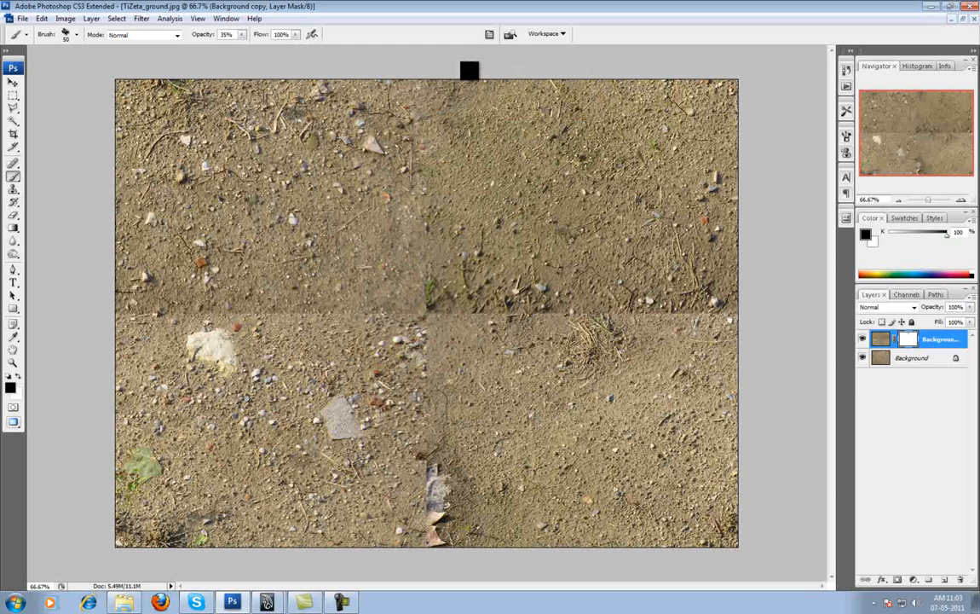
{"action": "mouse_move", "coordinate": [441, 197]}
{"action": "left_mouse_down"}
{"action": "mouse_move", "coordinate": [418, 256]}
{"action": "mouse_move", "coordinate": [433, 260]}
{"action": "mouse_move", "coordinate": [430, 212]}
{"action": "mouse_move", "coordinate": [444, 289]}
{"action": "mouse_move", "coordinate": [460, 311]}
{"action": "mouse_move", "coordinate": [431, 293]}
{"action": "mouse_move", "coordinate": [444, 240]}
{"action": "mouse_move", "coordinate": [503, 320]}
{"action": "mouse_move", "coordinate": [509, 309]}
{"action": "mouse_move", "coordinate": [497, 301]}
{"action": "mouse_move", "coordinate": [454, 306]}
{"action": "mouse_move", "coordinate": [441, 255]}
{"action": "mouse_move", "coordinate": [458, 239]}
{"action": "left_mouse_up"}
{"action": "mouse_move", "coordinate": [627, 293]}
{"action": "left_mouse_down"}
{"action": "mouse_move", "coordinate": [604, 320]}
{"action": "mouse_move", "coordinate": [644, 307]}
{"action": "mouse_move", "coordinate": [721, 319]}
{"action": "mouse_move", "coordinate": [739, 305]}
{"action": "mouse_move", "coordinate": [716, 280]}
{"action": "mouse_move", "coordinate": [715, 301]}
{"action": "mouse_move", "coordinate": [451, 309]}
{"action": "left_mouse_up"}
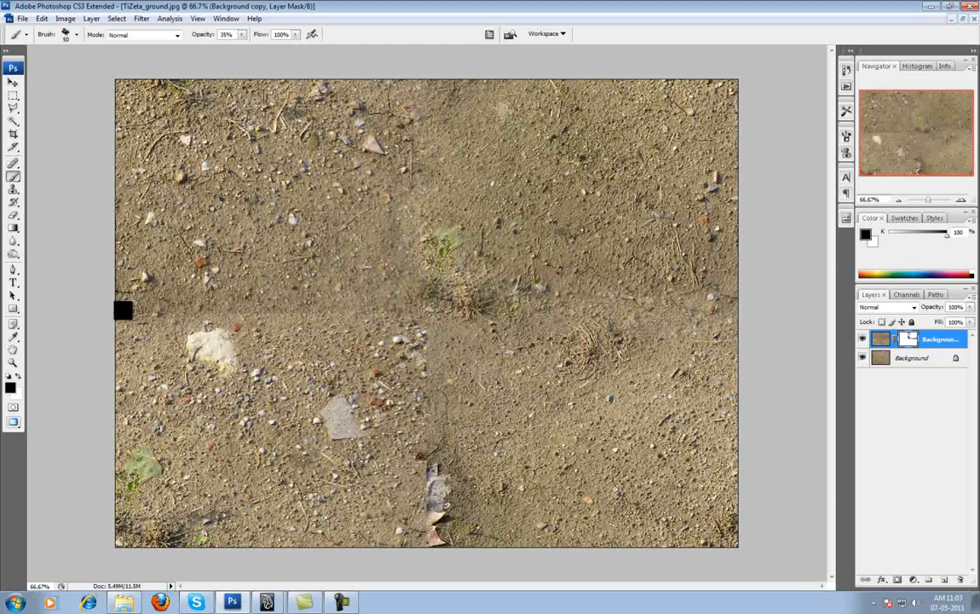
{"action": "mouse_move", "coordinate": [229, 312]}
{"action": "left_mouse_down"}
{"action": "mouse_move", "coordinate": [429, 342]}
{"action": "mouse_move", "coordinate": [431, 528]}
{"action": "mouse_move", "coordinate": [443, 508]}
{"action": "mouse_move", "coordinate": [428, 512]}
{"action": "mouse_move", "coordinate": [449, 510]}
{"action": "left_mouse_up"}
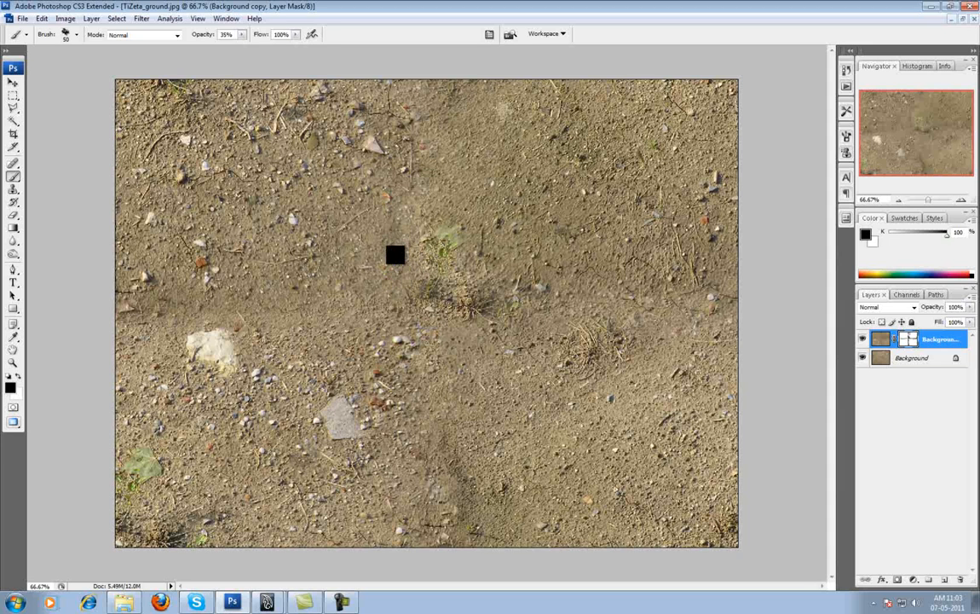
{"action": "mouse_move", "coordinate": [442, 227]}
{"action": "left_mouse_down"}
{"action": "mouse_move", "coordinate": [463, 232]}
{"action": "mouse_move", "coordinate": [456, 245]}
{"action": "mouse_move", "coordinate": [439, 230]}
{"action": "mouse_move", "coordinate": [487, 313]}
{"action": "left_mouse_up"}
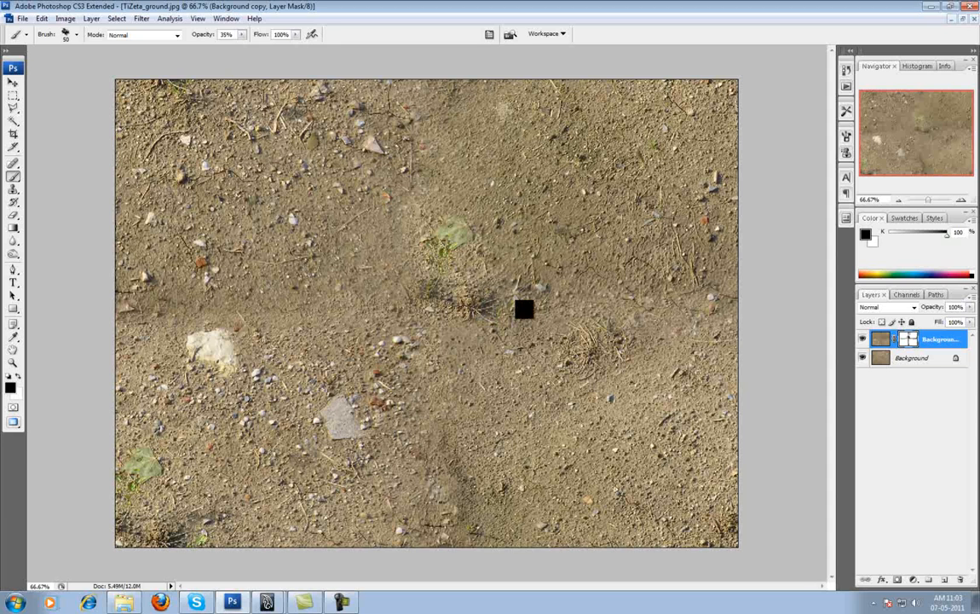
- Merge the masked copy with the Background layer and define the entire image as a pattern named ground2
{"action": "left_click", "coordinate": [923, 361], "text": "shift"}
{"action": "key", "text": "ctrl+e"}
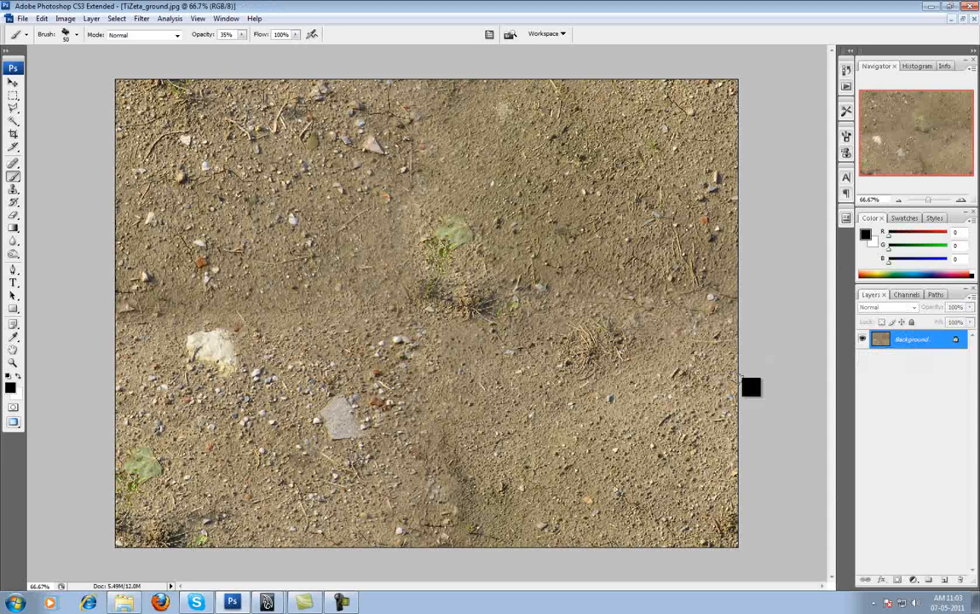
{"action": "key", "text": "ctrl+a"}
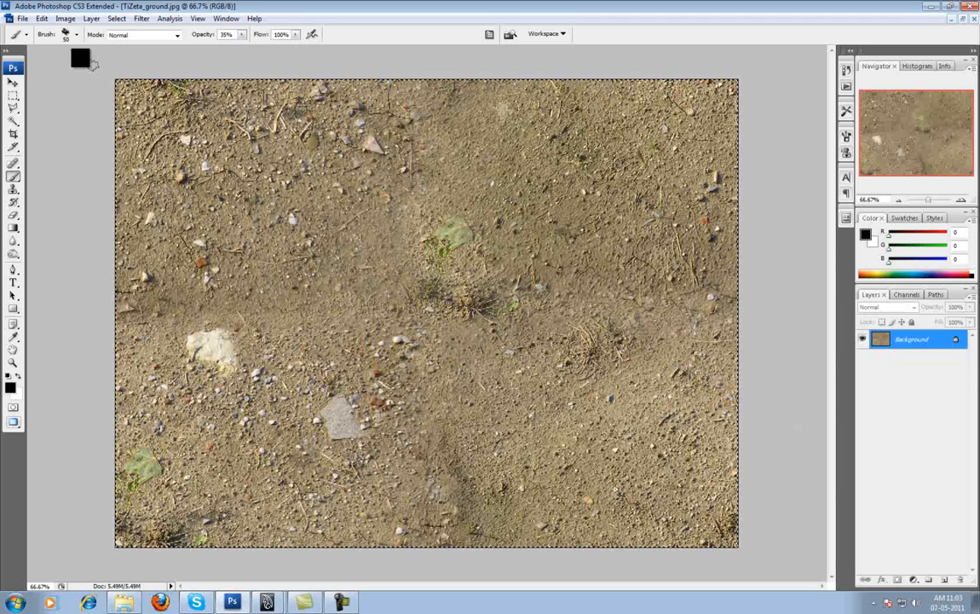
{"action": "left_click", "coordinate": [41, 18]}
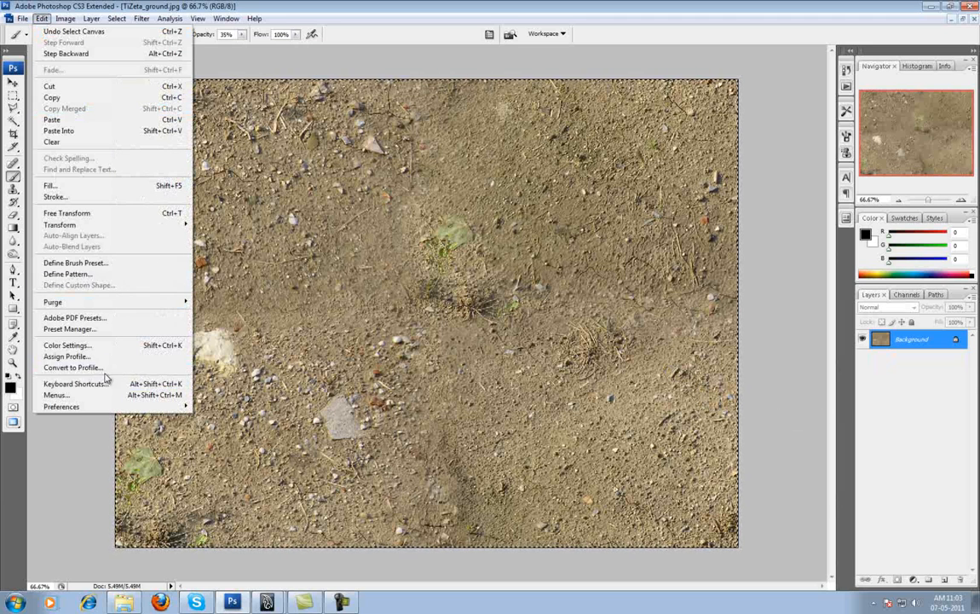
{"action": "left_click", "coordinate": [85, 273]}
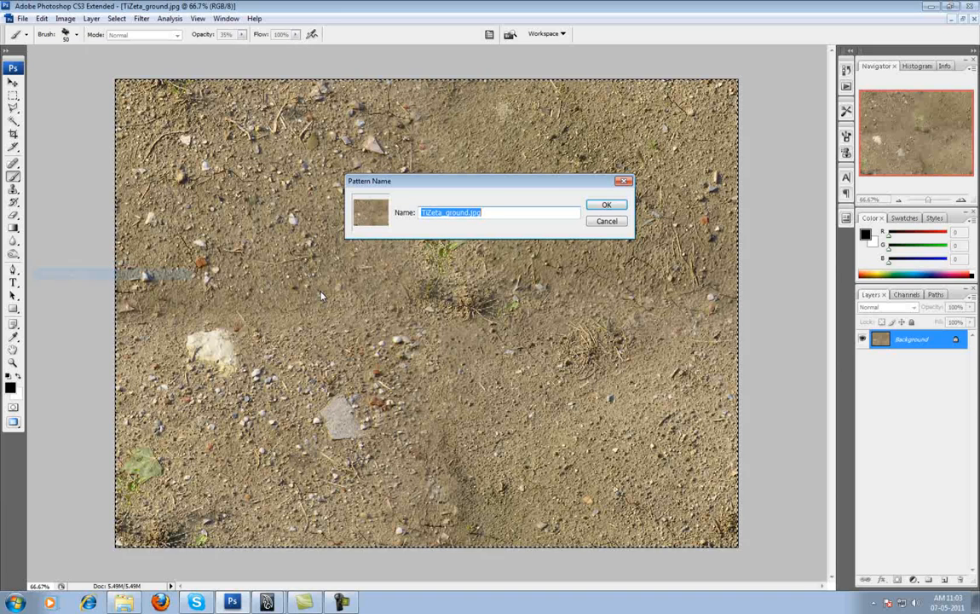
{"action": "left_click", "coordinate": [490, 213]}
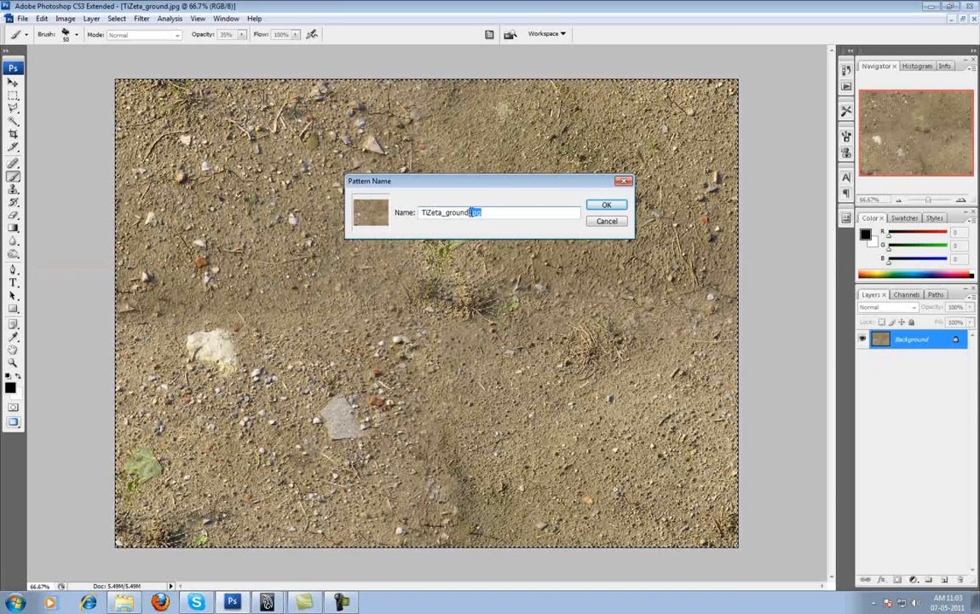
{"action": "key", "text": "BackSpace"}
{"action": "left_click_drag", "start_coordinate": [445, 212], "coordinate": [404, 224]}
{"action": "key", "text": "BackSpace"}
{"action": "left_click", "coordinate": [456, 212]}
{"action": "type", "text": "2"}
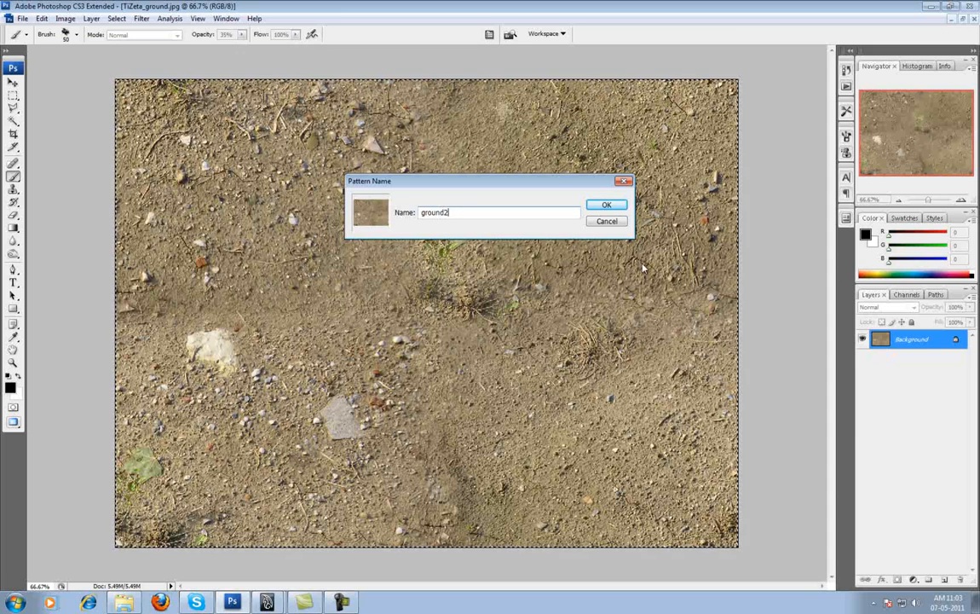
{"action": "left_click", "coordinate": [610, 209]}
- Return to Untitled-1 and apply a Pattern Overlay of the ground2 pattern at 21% scale to Layer 2
{"action": "left_click", "coordinate": [973, 18]}
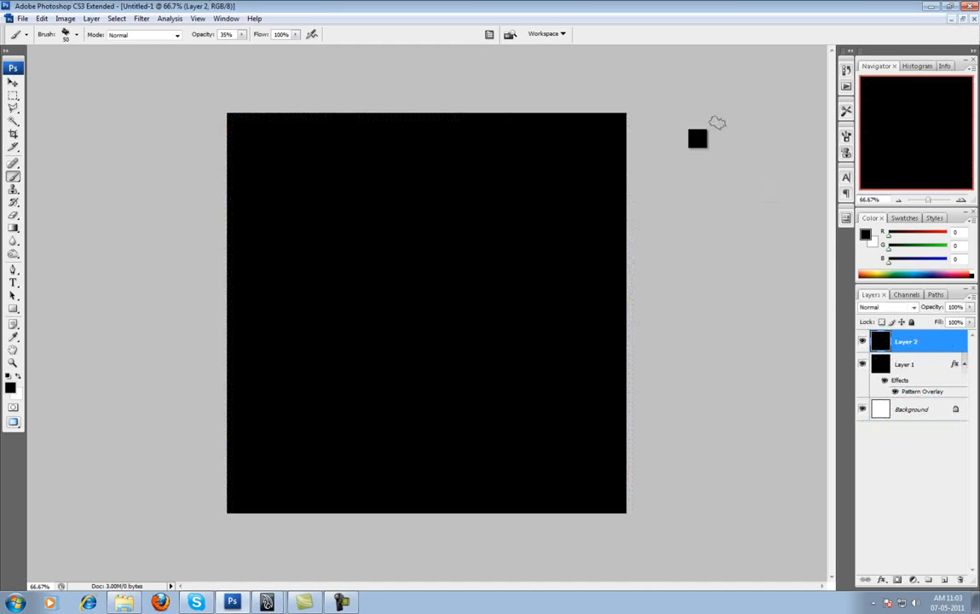
{"action": "double_click", "coordinate": [945, 341]}
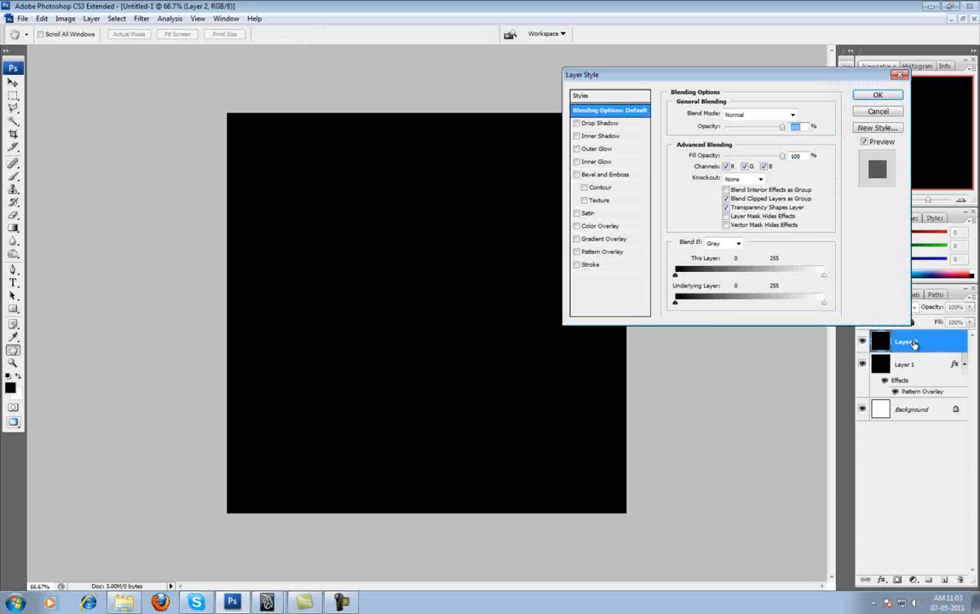
{"action": "left_click", "coordinate": [603, 251]}
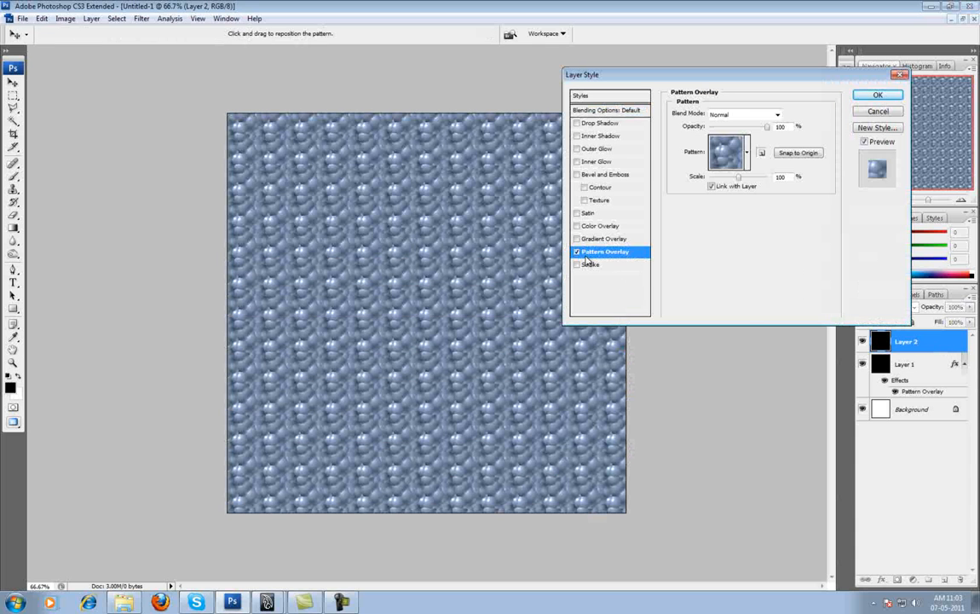
{"action": "left_click", "coordinate": [727, 152]}
{"action": "left_click", "coordinate": [709, 226]}
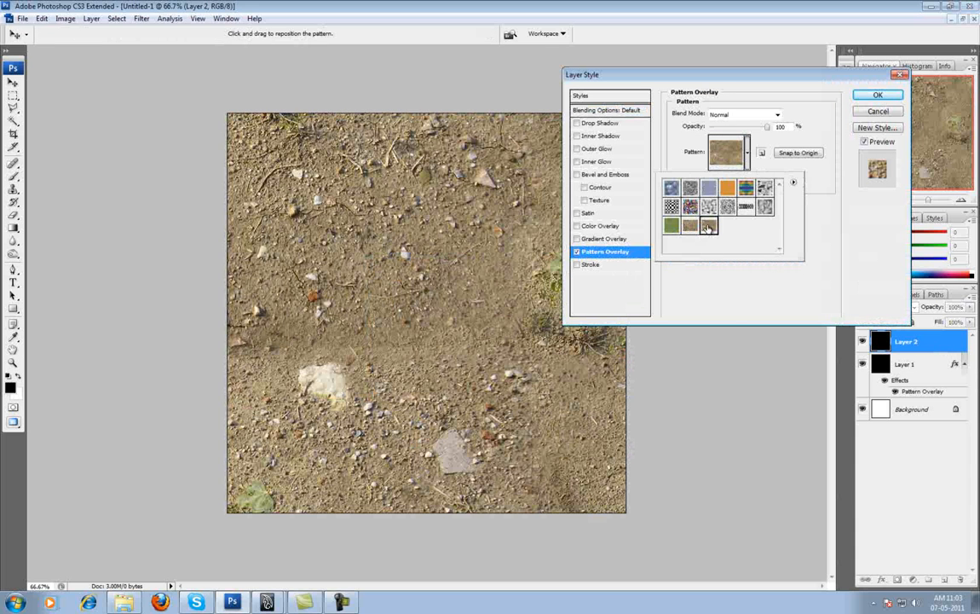
{"action": "left_click", "coordinate": [806, 95]}
{"action": "left_click_drag", "start_coordinate": [739, 177], "coordinate": [716, 186]}
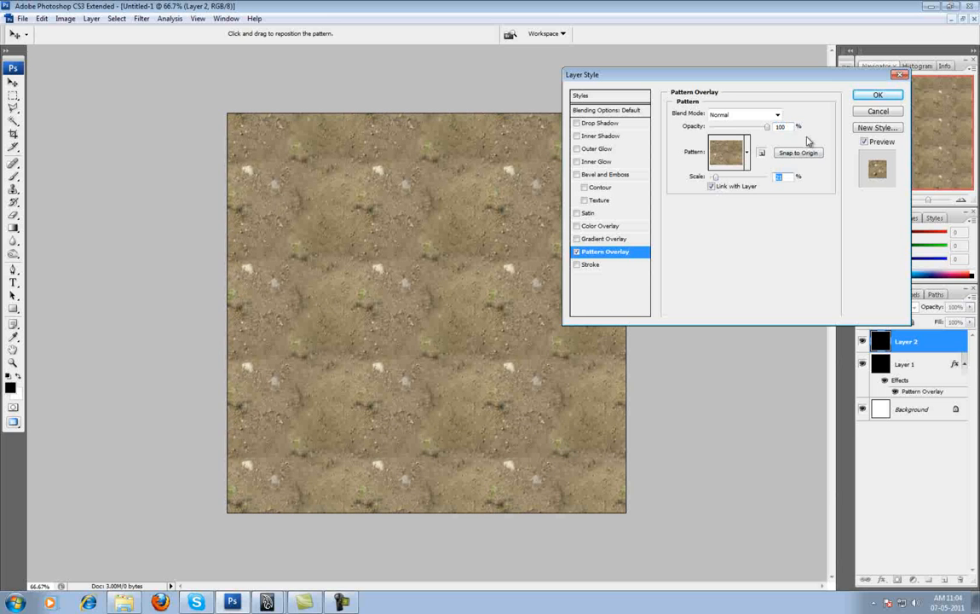
{"action": "left_click", "coordinate": [877, 95]}
{"action": "key", "text": "b"}
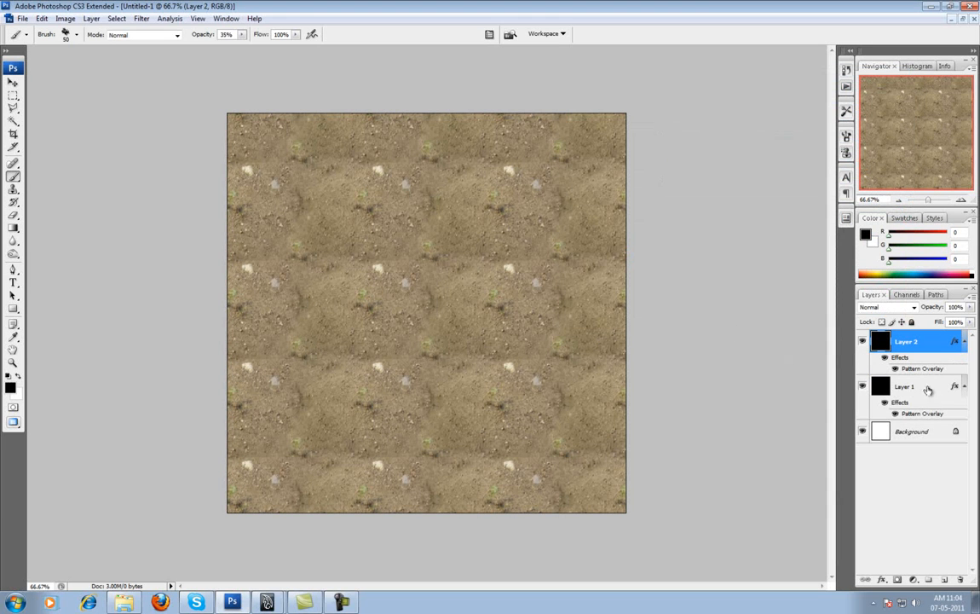
- Rename the ground-patterned Layer 2 as sand and the layer below it as grass
{"action": "left_click", "coordinate": [962, 342]}
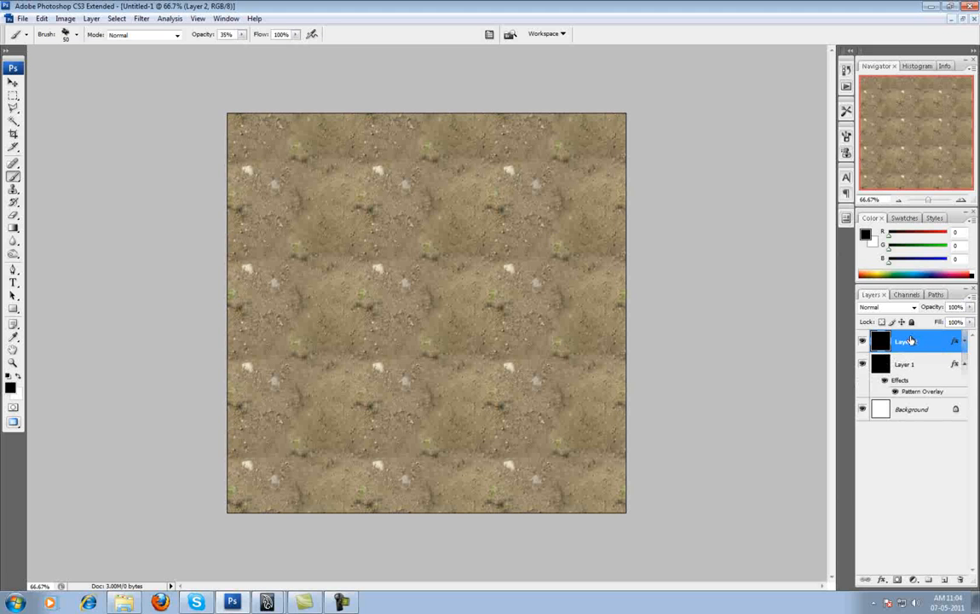
{"action": "double_click", "coordinate": [910, 341]}
{"action": "left_click", "coordinate": [877, 95]}
{"action": "double_click", "coordinate": [910, 341]}
{"action": "type", "text": "sand"}
{"action": "key", "text": "Return"}
{"action": "double_click", "coordinate": [906, 364]}
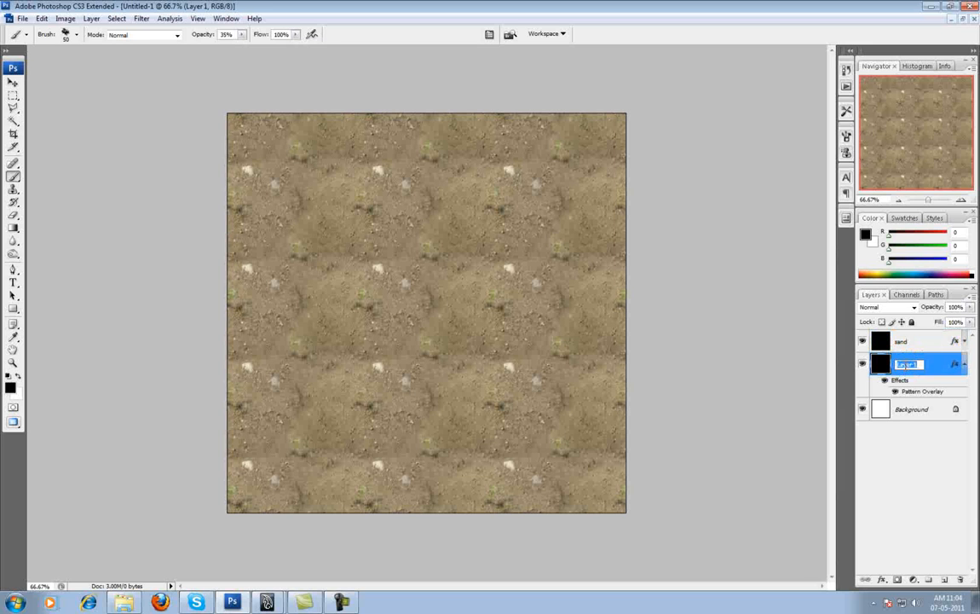
{"action": "type", "text": "grass"}
{"action": "key", "text": "Return"}
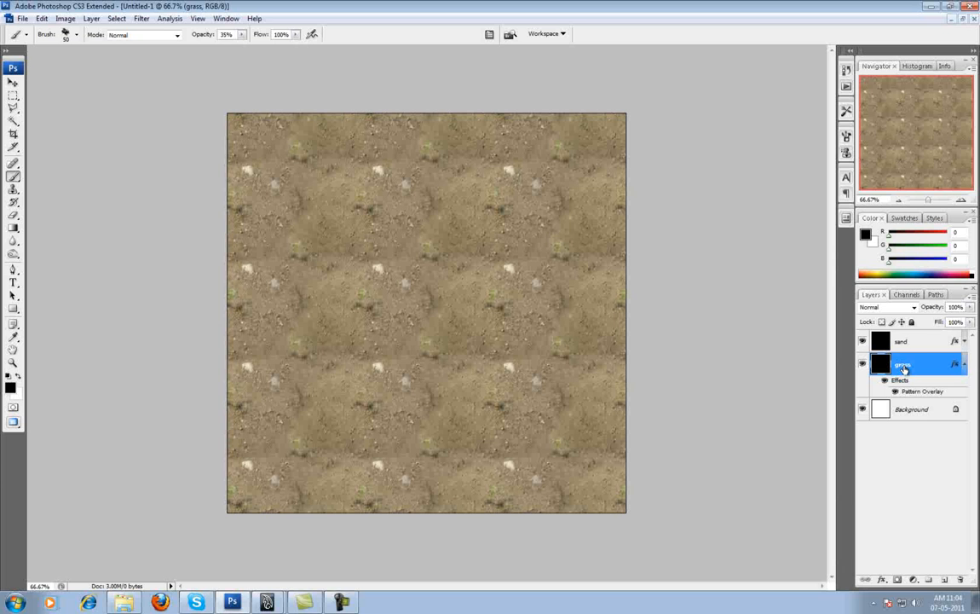
- Move the sand layer beneath grass and merge it with a new blank layer to bake in its pattern
{"action": "left_click_drag", "start_coordinate": [929, 339], "coordinate": [911, 403]}
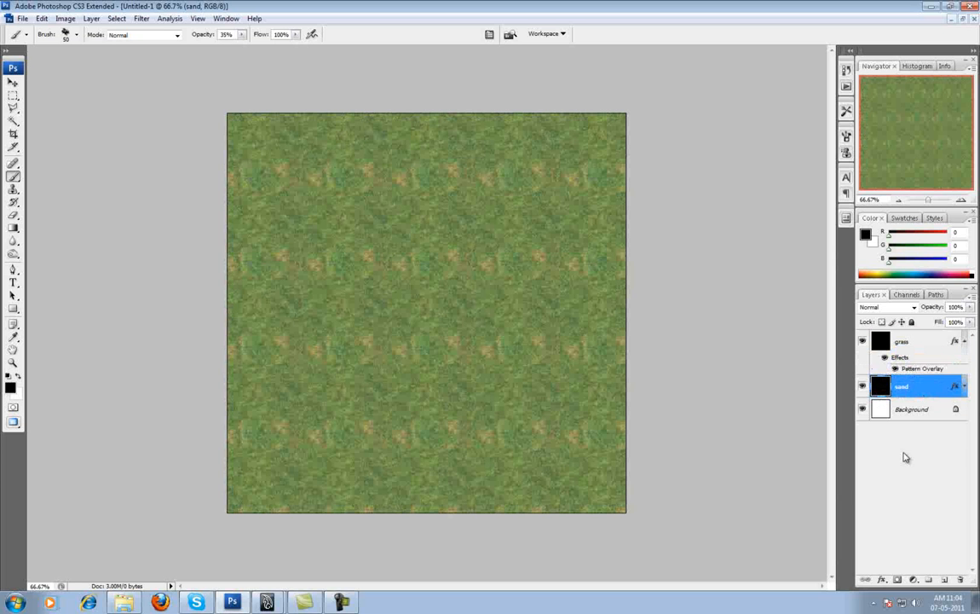
{"action": "left_click", "coordinate": [964, 341]}
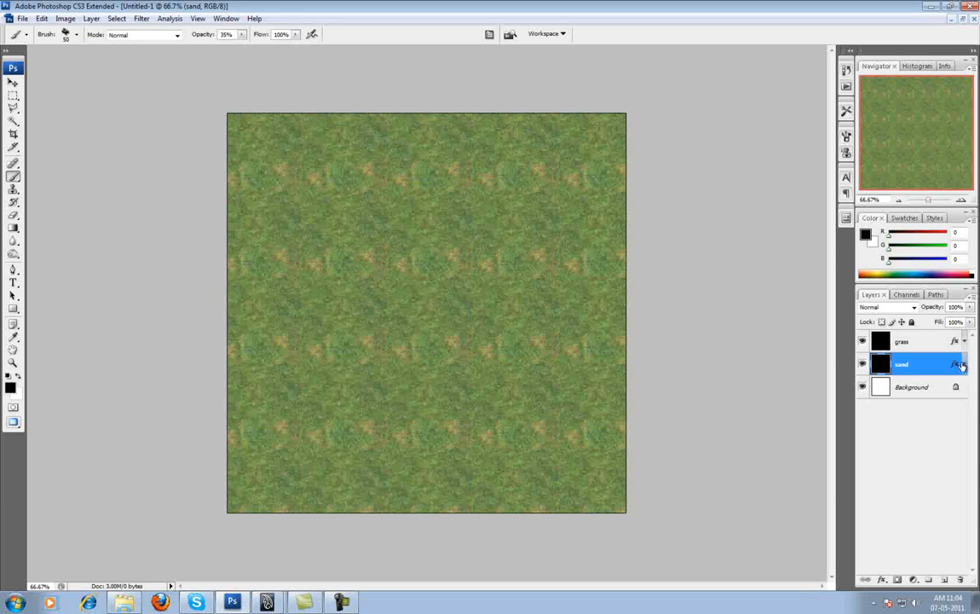
{"action": "left_click", "coordinate": [944, 580]}
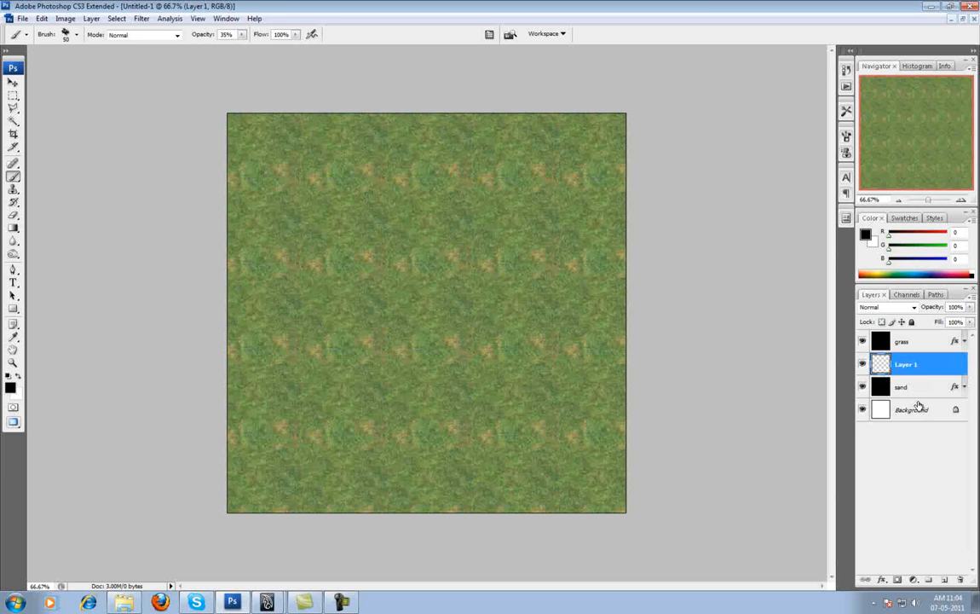
{"action": "left_click", "coordinate": [902, 388], "text": "shift"}
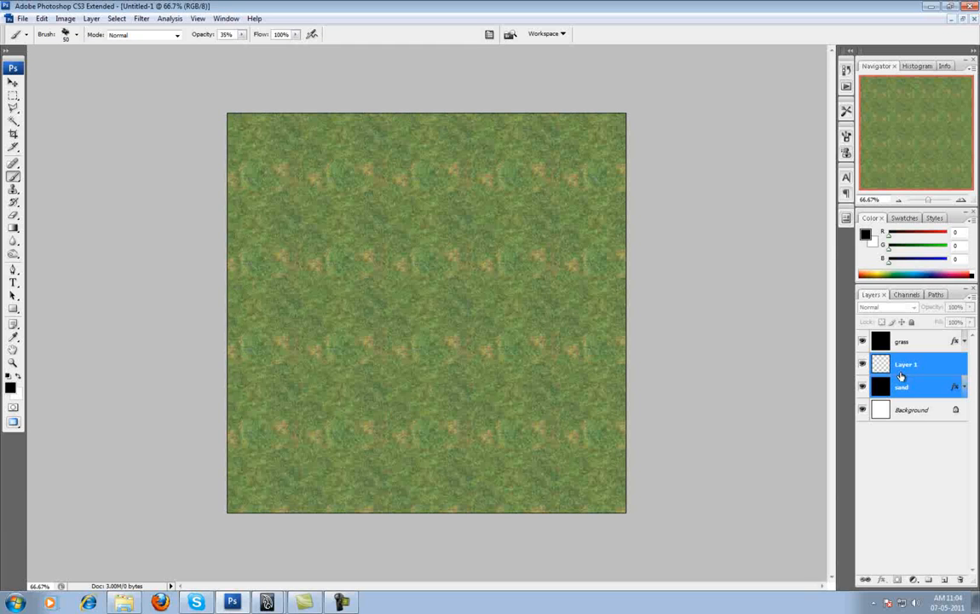
{"action": "key", "text": "ctrl+e"}
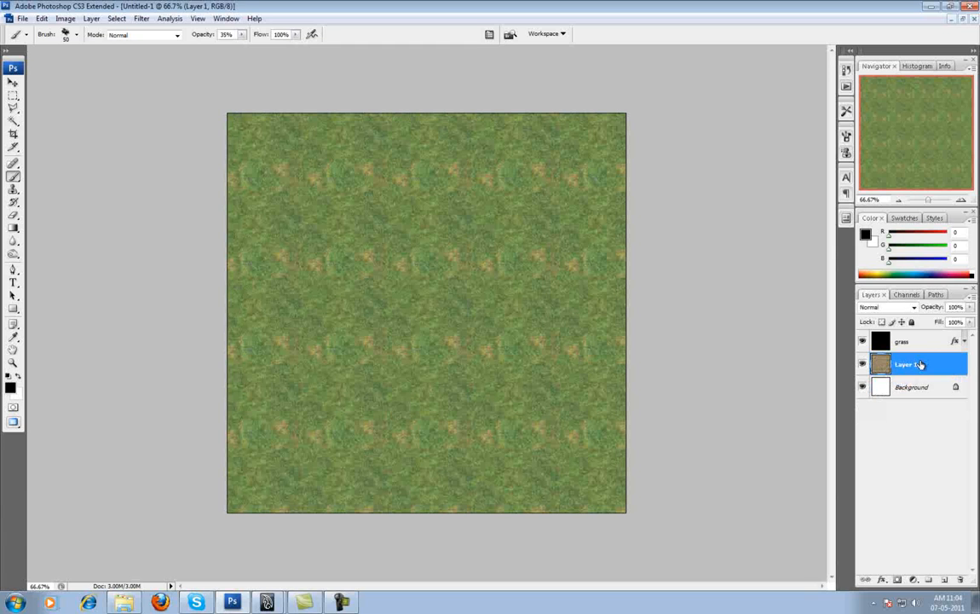
- Merge the grass layer with a new blank layer above it to bake in its pattern
{"action": "left_click", "coordinate": [918, 344]}
{"action": "left_click", "coordinate": [944, 579]}
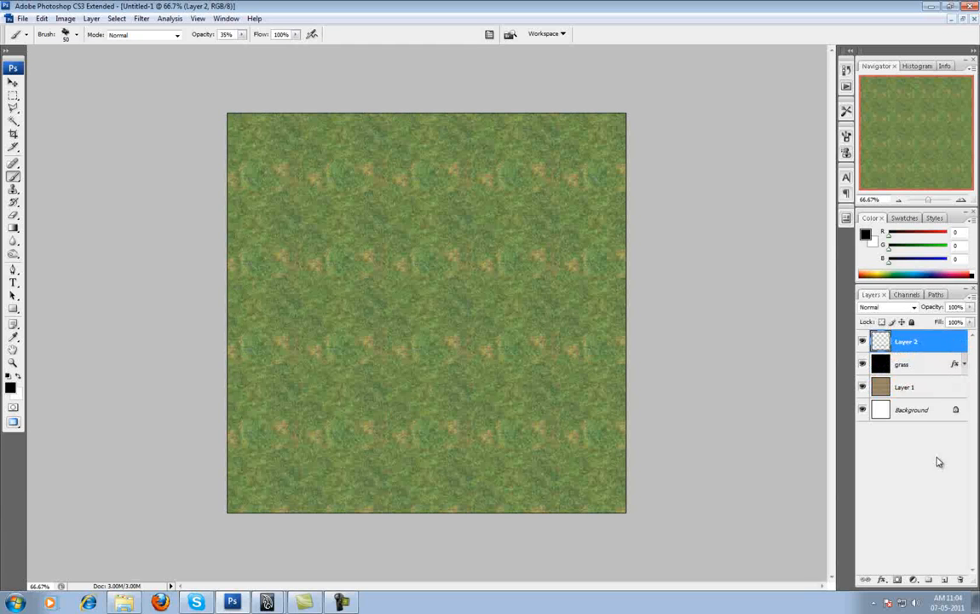
{"action": "left_click", "coordinate": [913, 372], "text": "shift"}
{"action": "key", "text": "ctrl+e"}
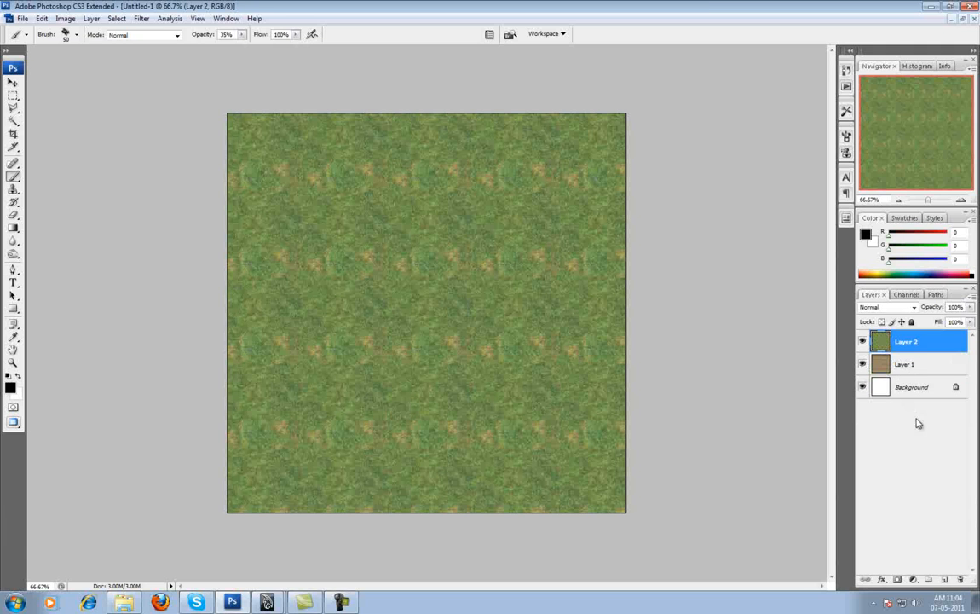
- Rename the merged Layer 2 as grass and Layer 1 below it as sand
{"action": "double_click", "coordinate": [906, 341]}
{"action": "key", "text": "Return"}
{"action": "double_click", "coordinate": [912, 368]}
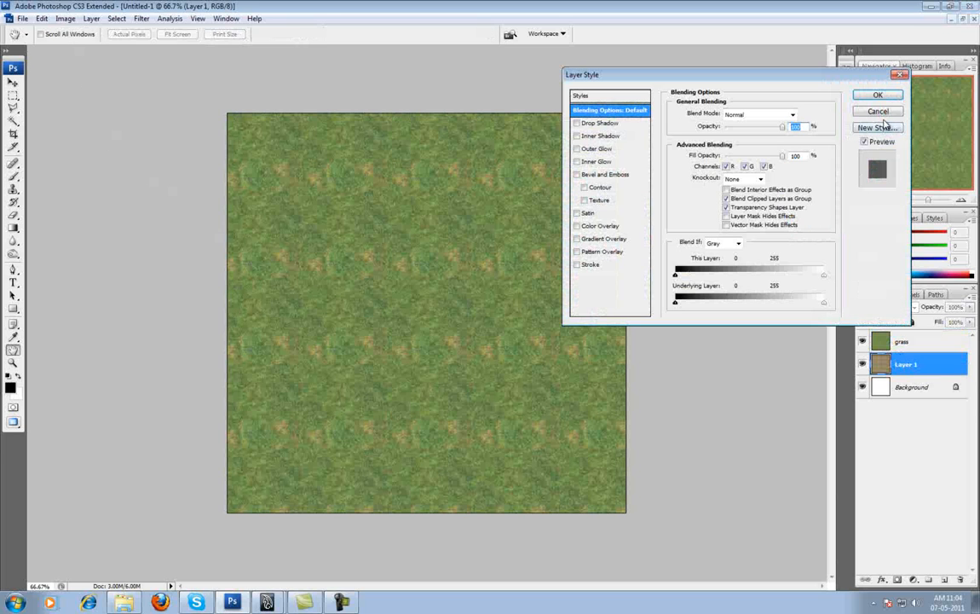
{"action": "left_click", "coordinate": [882, 113]}
{"action": "double_click", "coordinate": [906, 366]}
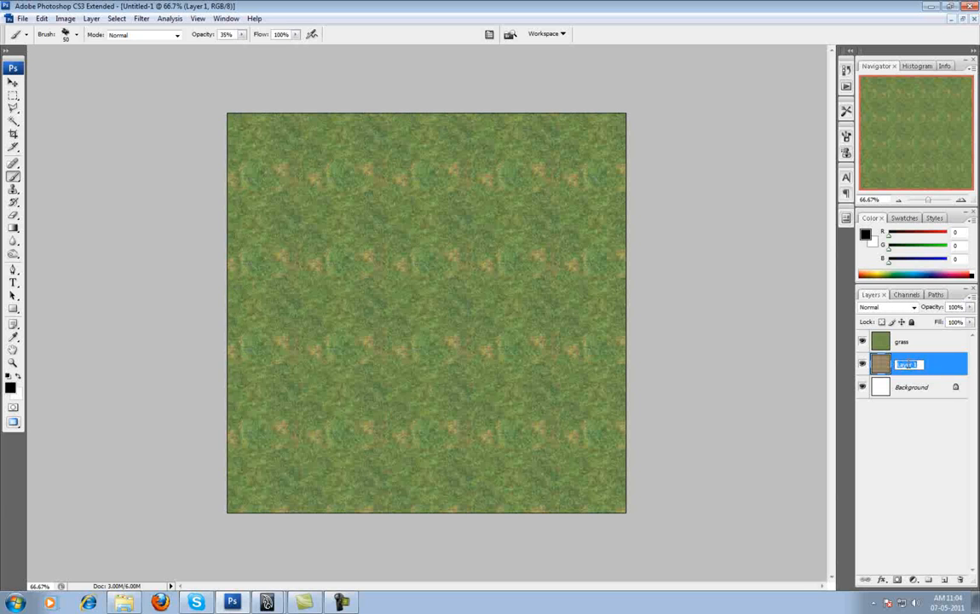
{"action": "type", "text": "sand"}
{"action": "key", "text": "Return"}
- Add a layer mask to grass and paint a winding sand path down the whole image with a 60% opacity black brush
{"action": "left_click", "coordinate": [874, 341]}
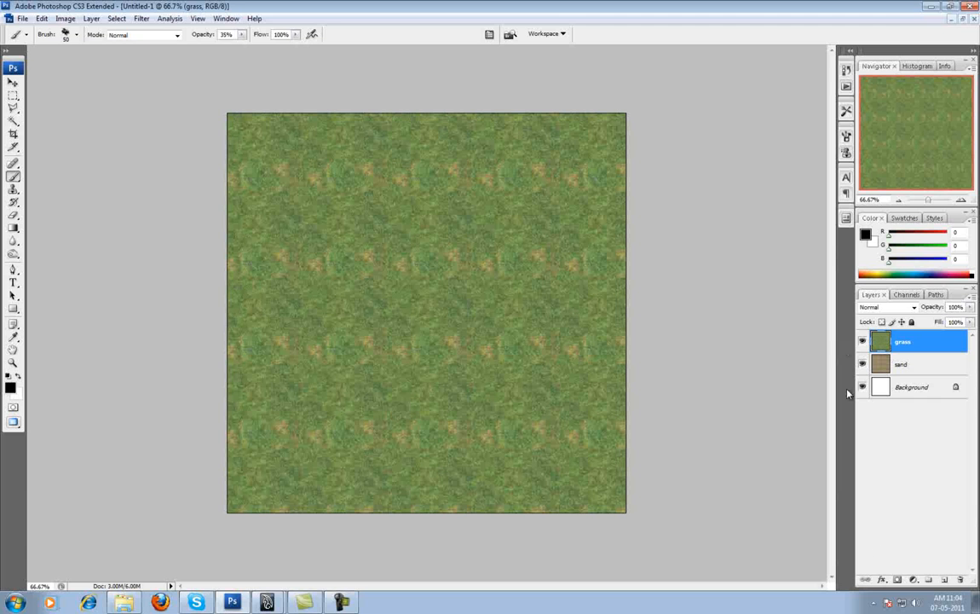
{"action": "left_click", "coordinate": [897, 580]}
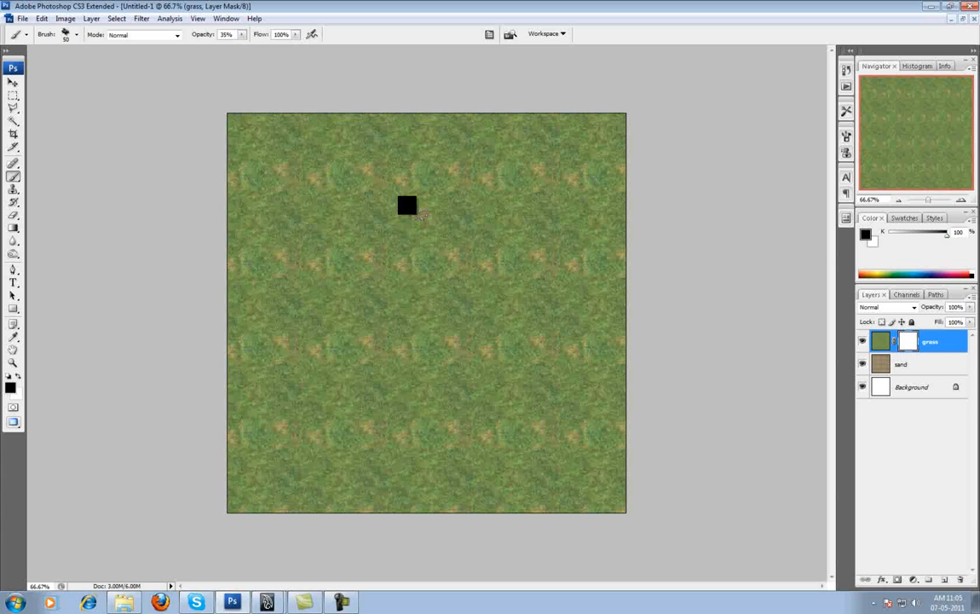
{"action": "left_click", "coordinate": [242, 35]}
{"action": "left_click_drag", "start_coordinate": [243, 49], "coordinate": [255, 49]}
{"action": "mouse_move", "coordinate": [466, 129]}
{"action": "left_mouse_down"}
{"action": "mouse_move", "coordinate": [414, 184]}
{"action": "mouse_move", "coordinate": [410, 228]}
{"action": "left_mouse_up"}
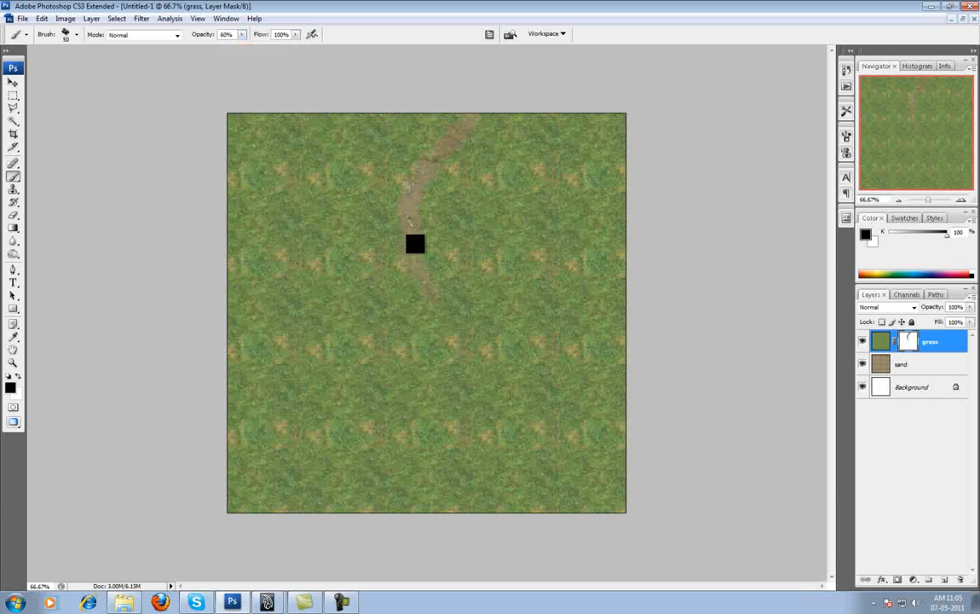
{"action": "mouse_move", "coordinate": [438, 304]}
{"action": "left_mouse_down"}
{"action": "mouse_move", "coordinate": [493, 399]}
{"action": "mouse_move", "coordinate": [493, 449]}
{"action": "mouse_move", "coordinate": [471, 494]}
{"action": "left_mouse_up"}
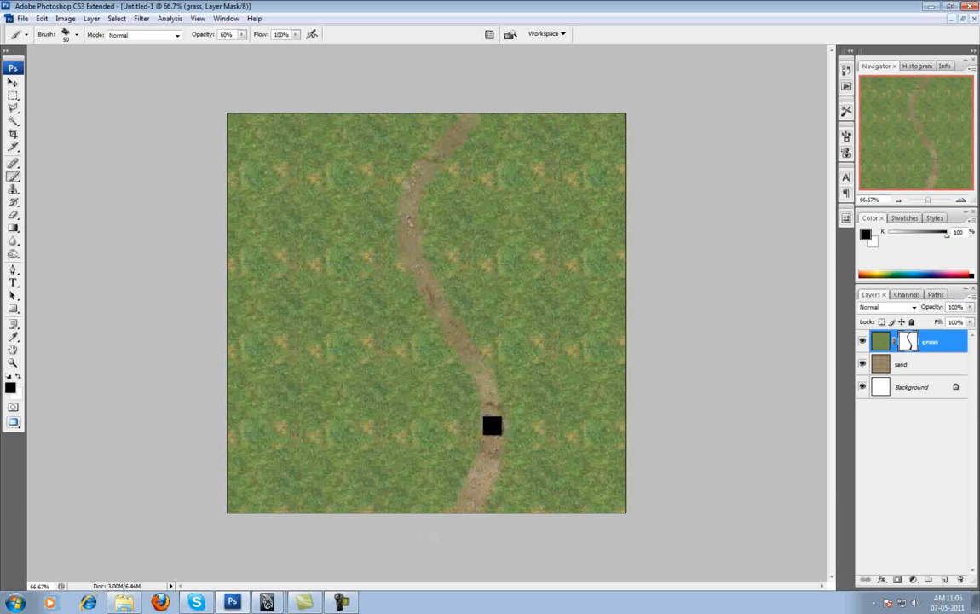
{"action": "mouse_move", "coordinate": [471, 360]}
{"action": "left_mouse_down"}
{"action": "mouse_move", "coordinate": [499, 389]}
{"action": "mouse_move", "coordinate": [477, 417]}
{"action": "left_mouse_up"}
{"action": "left_click_drag", "start_coordinate": [423, 174], "coordinate": [415, 230]}
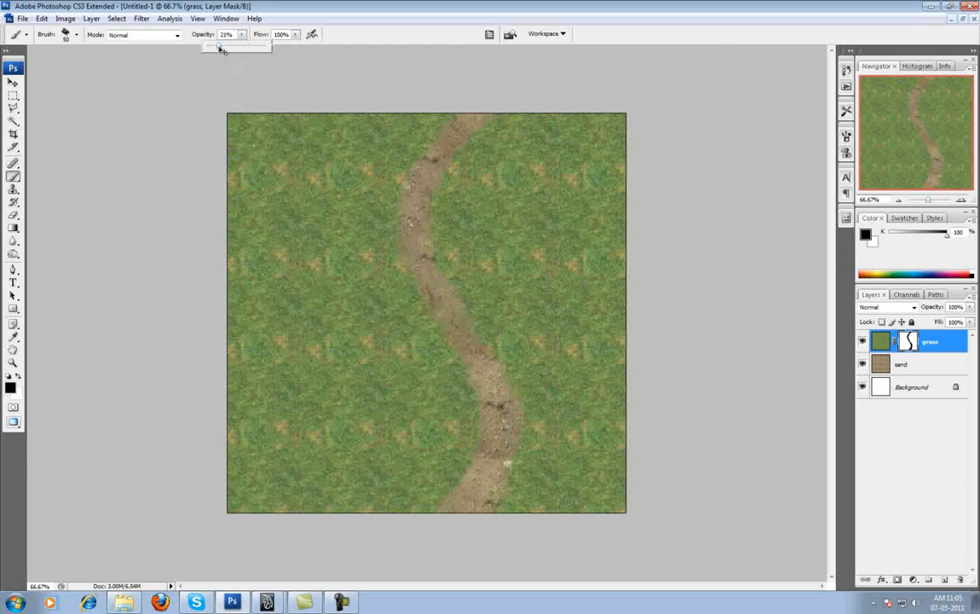
- Soften and widen both edges of the sand path on the grass mask with the brush at 21% opacity
{"action": "key", "text": "ctrl+plus"}
{"action": "left_click_drag", "start_coordinate": [401, 230], "coordinate": [495, 122]}
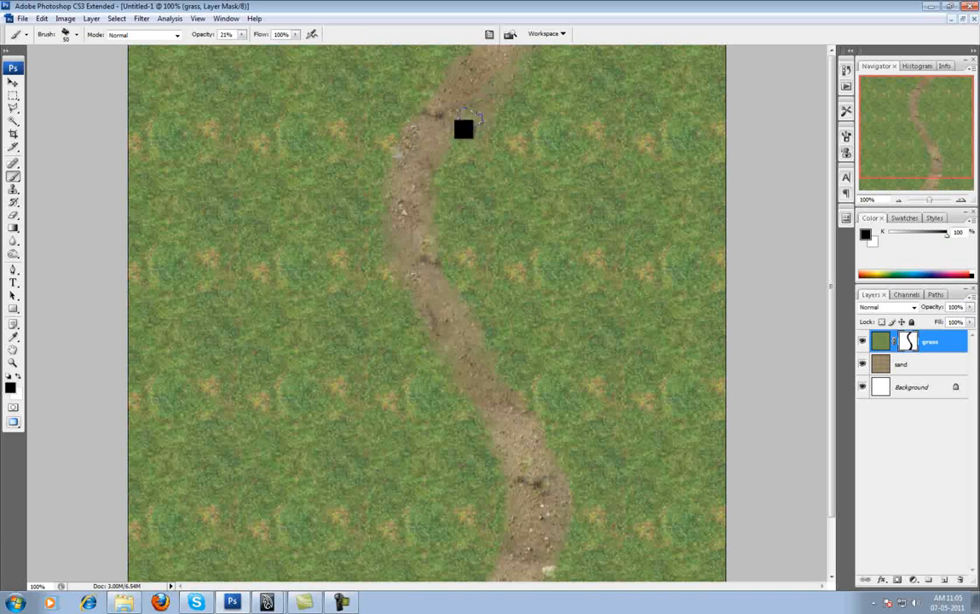
{"action": "mouse_move", "coordinate": [449, 158]}
{"action": "left_mouse_down"}
{"action": "mouse_move", "coordinate": [445, 229]}
{"action": "mouse_move", "coordinate": [457, 285]}
{"action": "left_mouse_up"}
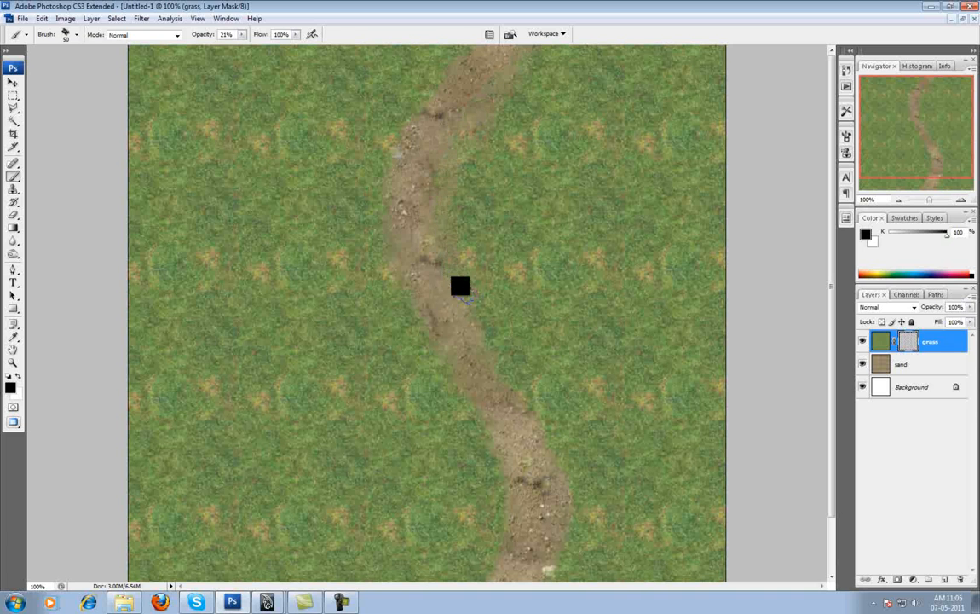
{"action": "scroll", "coordinate": [477, 299], "scroll_direction": "down", "scroll_amount": 3}
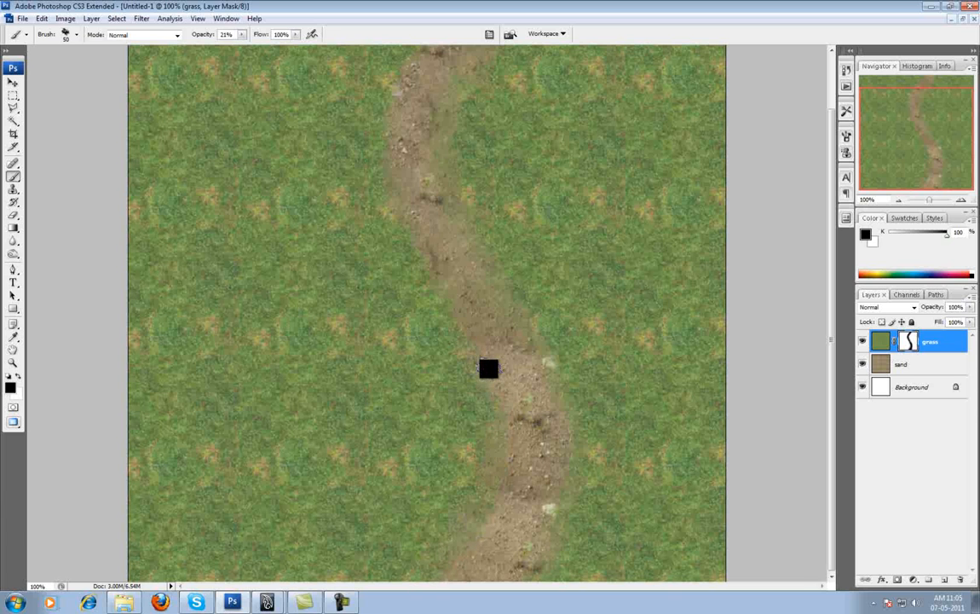
{"action": "left_click_drag", "start_coordinate": [465, 212], "coordinate": [480, 336]}
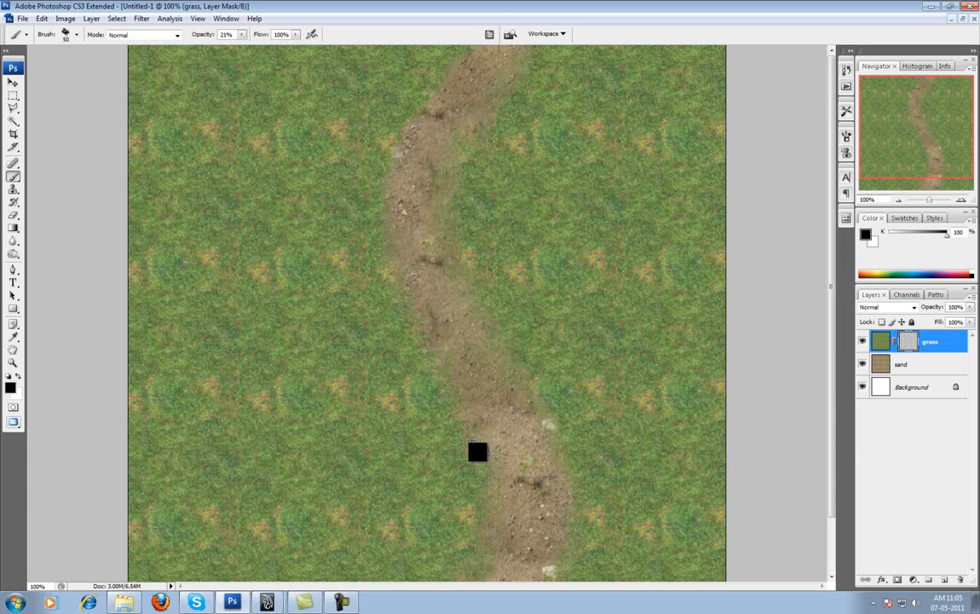
{"action": "left_click_drag", "start_coordinate": [455, 63], "coordinate": [408, 138]}
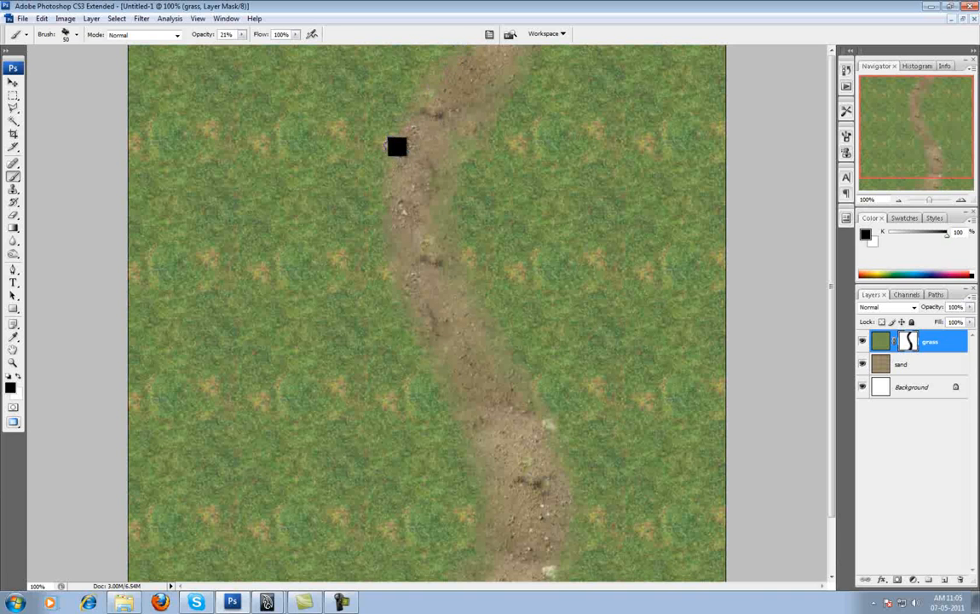
{"action": "scroll", "coordinate": [471, 308], "scroll_direction": "down", "scroll_amount": 2}
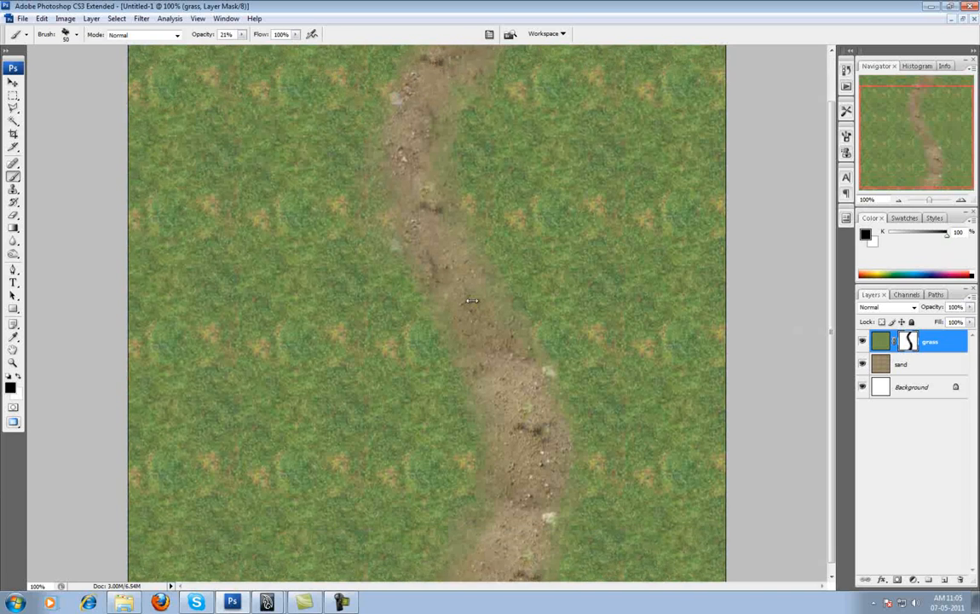
- Darken the path's edges on the sand layer with the Burn tool, using the Midtones range and 8% exposure
{"action": "left_click", "coordinate": [906, 366]}
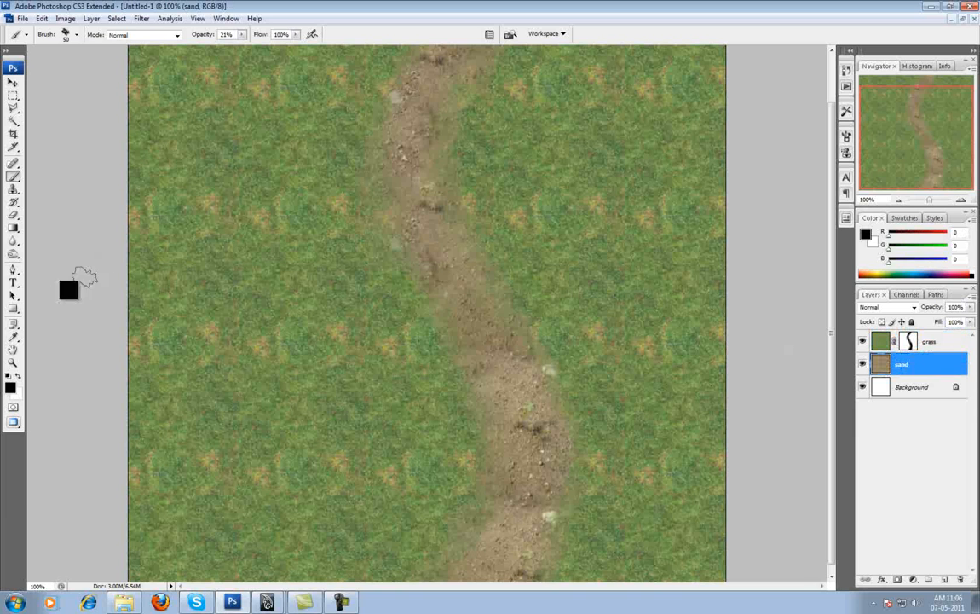
{"action": "mouse_move", "coordinate": [13, 254]}
{"action": "left_mouse_down"}
{"action": "mouse_move", "coordinate": [44, 256]}
{"action": "mouse_move", "coordinate": [56, 271]}
{"action": "mouse_move", "coordinate": [66, 260]}
{"action": "left_mouse_up"}
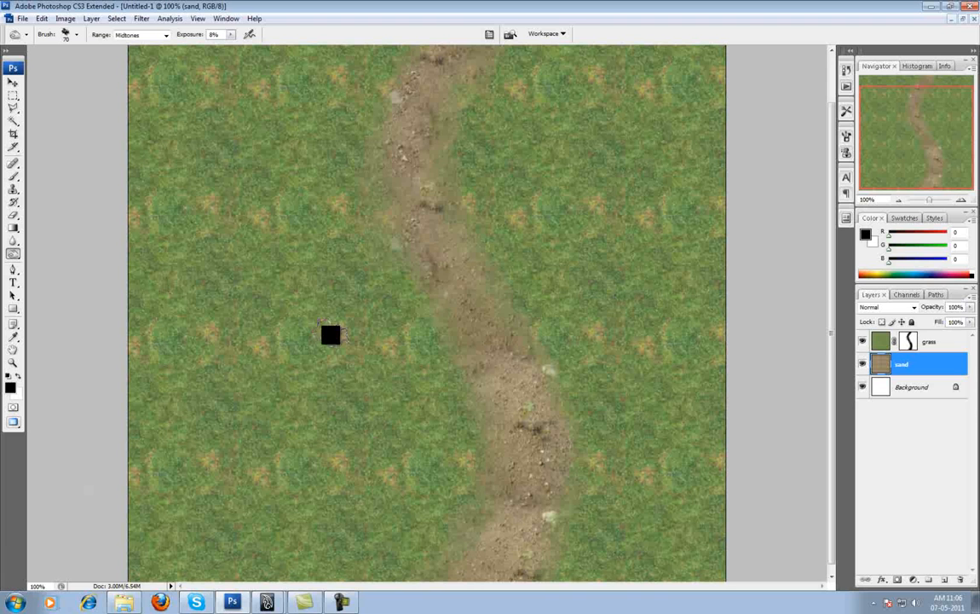
{"action": "scroll", "coordinate": [252, 66], "scroll_direction": "down", "scroll_amount": 1}
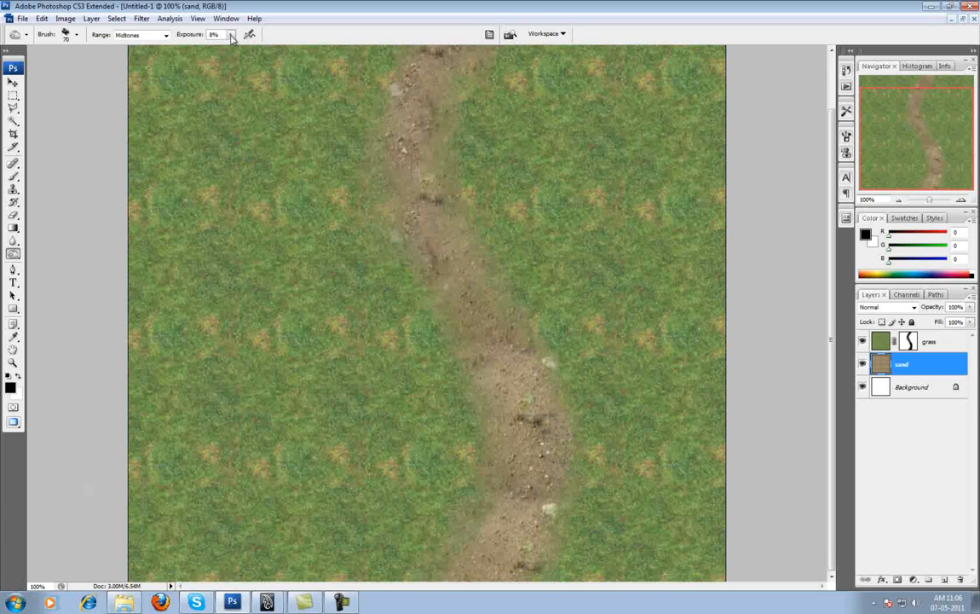
{"action": "left_click_drag", "start_coordinate": [495, 161], "coordinate": [490, 241]}
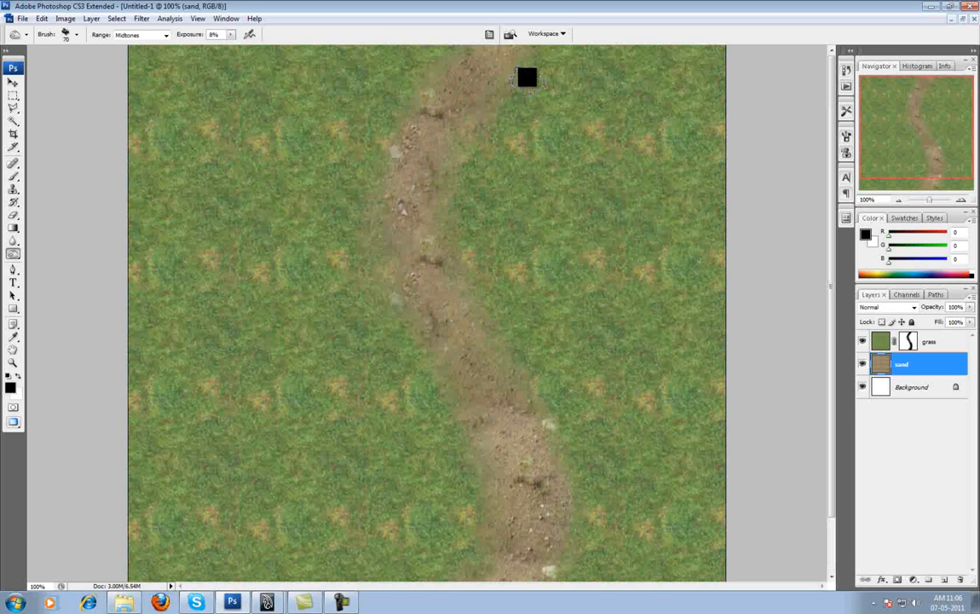
{"action": "mouse_move", "coordinate": [518, 66]}
{"action": "left_mouse_down"}
{"action": "mouse_move", "coordinate": [497, 105]}
{"action": "mouse_move", "coordinate": [467, 231]}
{"action": "mouse_move", "coordinate": [479, 268]}
{"action": "mouse_move", "coordinate": [466, 268]}
{"action": "mouse_move", "coordinate": [540, 412]}
{"action": "mouse_move", "coordinate": [543, 388]}
{"action": "mouse_move", "coordinate": [571, 501]}
{"action": "mouse_move", "coordinate": [579, 479]}
{"action": "mouse_move", "coordinate": [497, 574]}
{"action": "mouse_move", "coordinate": [503, 416]}
{"action": "mouse_move", "coordinate": [447, 565]}
{"action": "mouse_move", "coordinate": [466, 543]}
{"action": "mouse_move", "coordinate": [458, 546]}
{"action": "left_mouse_up"}
{"action": "scroll", "coordinate": [567, 297], "scroll_direction": "down", "scroll_amount": 2}
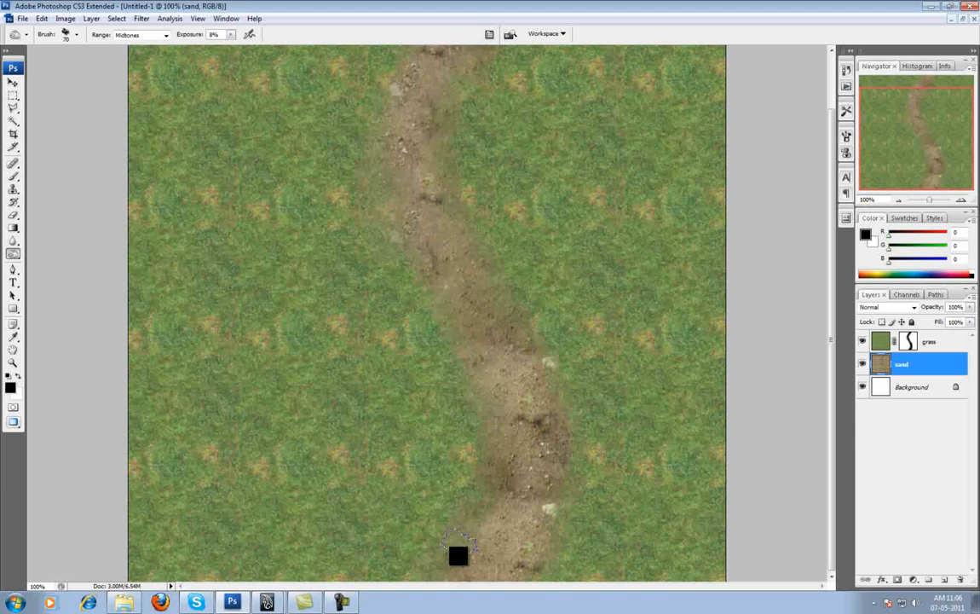
{"action": "scroll", "coordinate": [401, 333], "scroll_direction": "up", "scroll_amount": 2}
{"action": "left_click_drag", "start_coordinate": [411, 348], "coordinate": [456, 435]}
{"action": "mouse_move", "coordinate": [381, 270]}
{"action": "left_mouse_down"}
{"action": "mouse_move", "coordinate": [385, 344]}
{"action": "mouse_move", "coordinate": [390, 280]}
{"action": "mouse_move", "coordinate": [405, 326]}
{"action": "mouse_move", "coordinate": [414, 292]}
{"action": "left_mouse_up"}
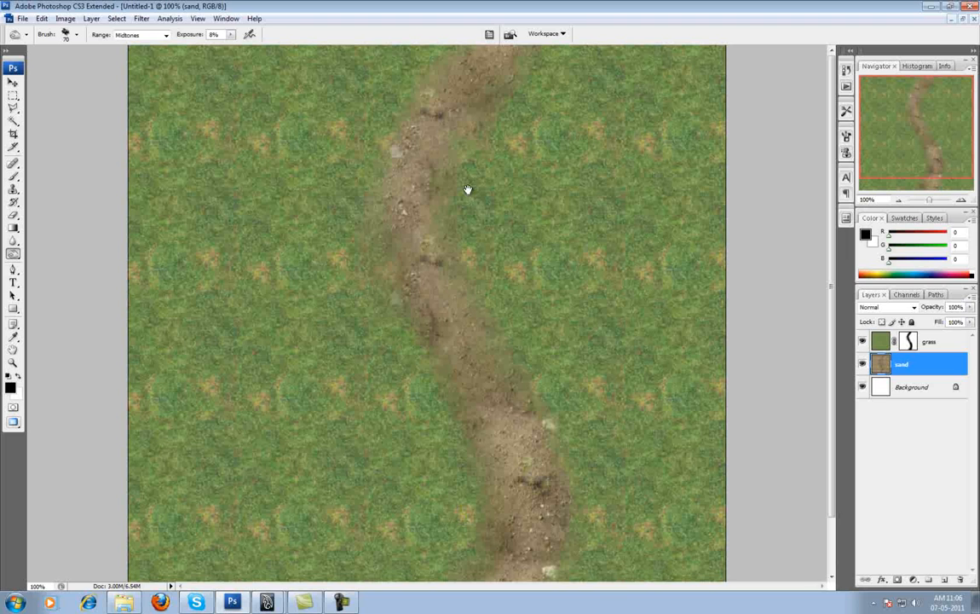
{"action": "mouse_move", "coordinate": [471, 57]}
{"action": "left_mouse_down"}
{"action": "mouse_move", "coordinate": [435, 81]}
{"action": "mouse_move", "coordinate": [442, 66]}
{"action": "mouse_move", "coordinate": [417, 104]}
{"action": "left_mouse_up"}
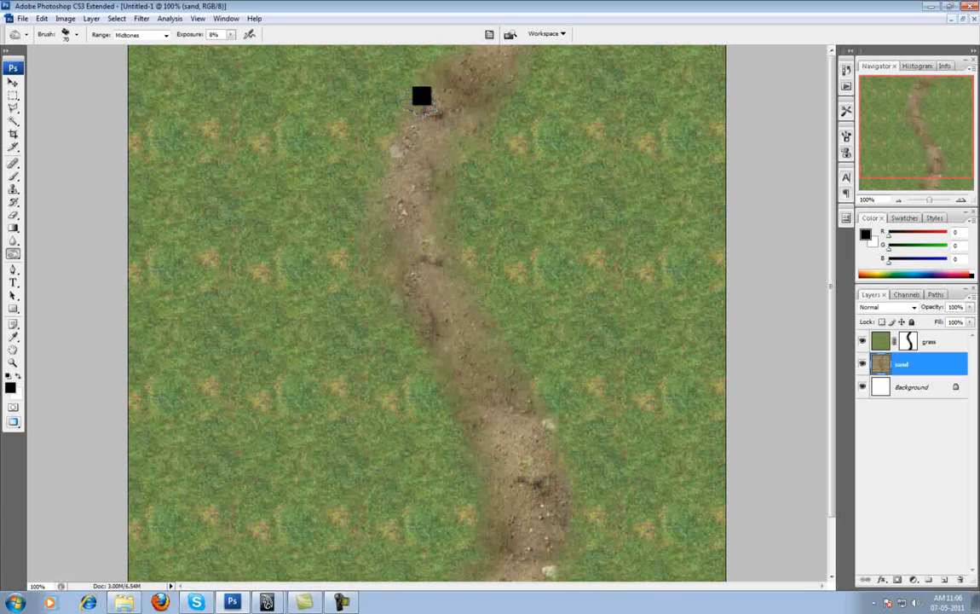
{"action": "mouse_move", "coordinate": [396, 292]}
{"action": "left_mouse_down"}
{"action": "mouse_move", "coordinate": [424, 110]}
{"action": "mouse_move", "coordinate": [494, 89]}
{"action": "left_mouse_up"}
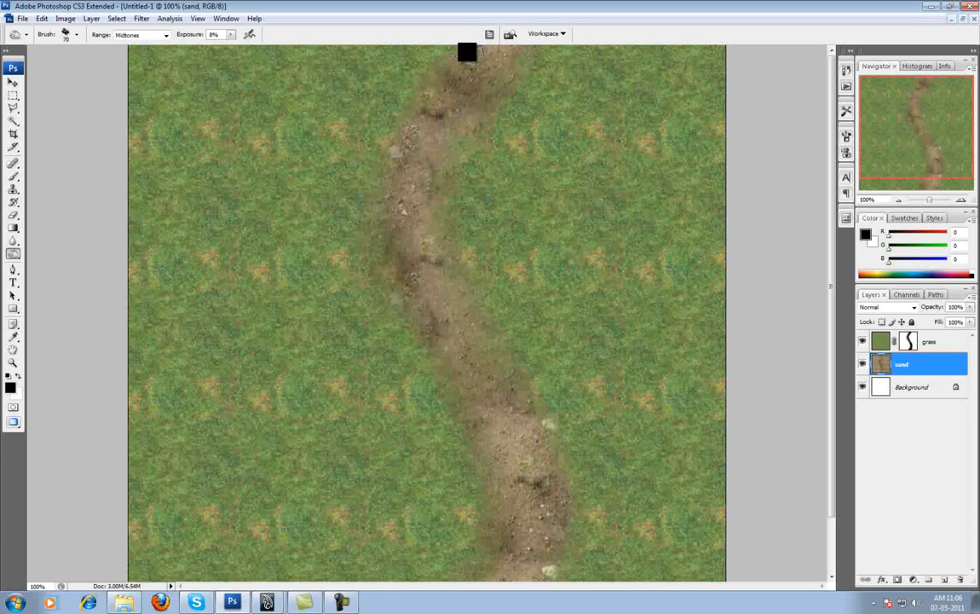
- Paint faint sand patches on the grass mask left of the path and at its upper right with the brush at 21% opacity
{"action": "left_click", "coordinate": [937, 344]}
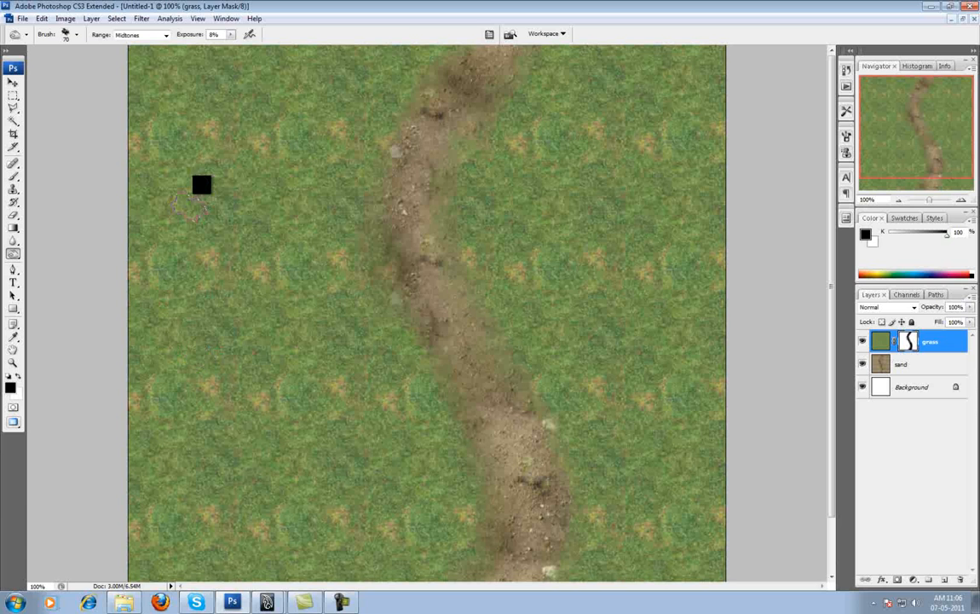
{"action": "left_click", "coordinate": [14, 177]}
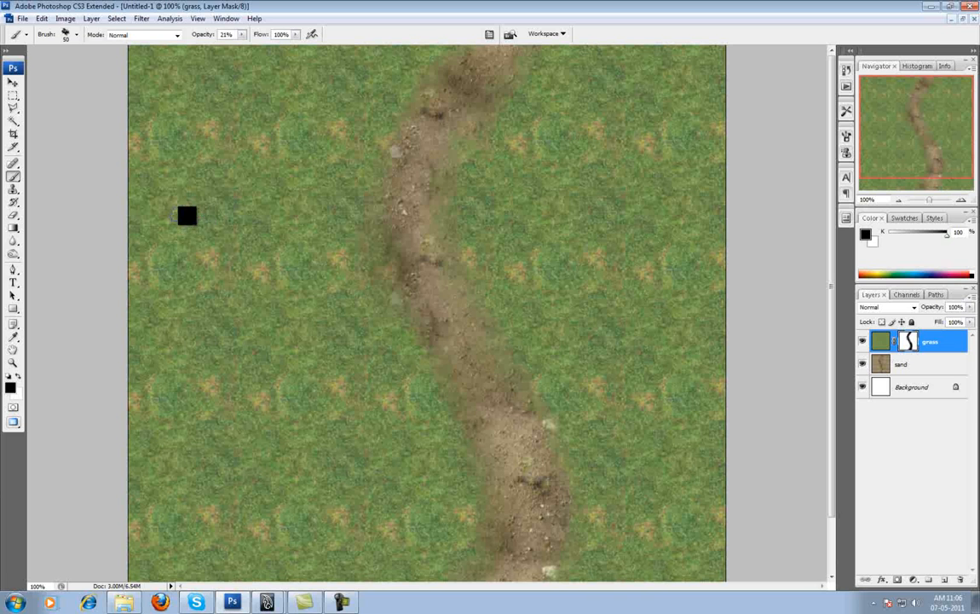
{"action": "mouse_move", "coordinate": [219, 212]}
{"action": "left_mouse_down"}
{"action": "mouse_move", "coordinate": [186, 228]}
{"action": "mouse_move", "coordinate": [223, 216]}
{"action": "mouse_move", "coordinate": [180, 166]}
{"action": "mouse_move", "coordinate": [193, 175]}
{"action": "mouse_move", "coordinate": [241, 105]}
{"action": "mouse_move", "coordinate": [187, 114]}
{"action": "mouse_move", "coordinate": [198, 82]}
{"action": "mouse_move", "coordinate": [186, 92]}
{"action": "mouse_move", "coordinate": [327, 129]}
{"action": "left_mouse_up"}
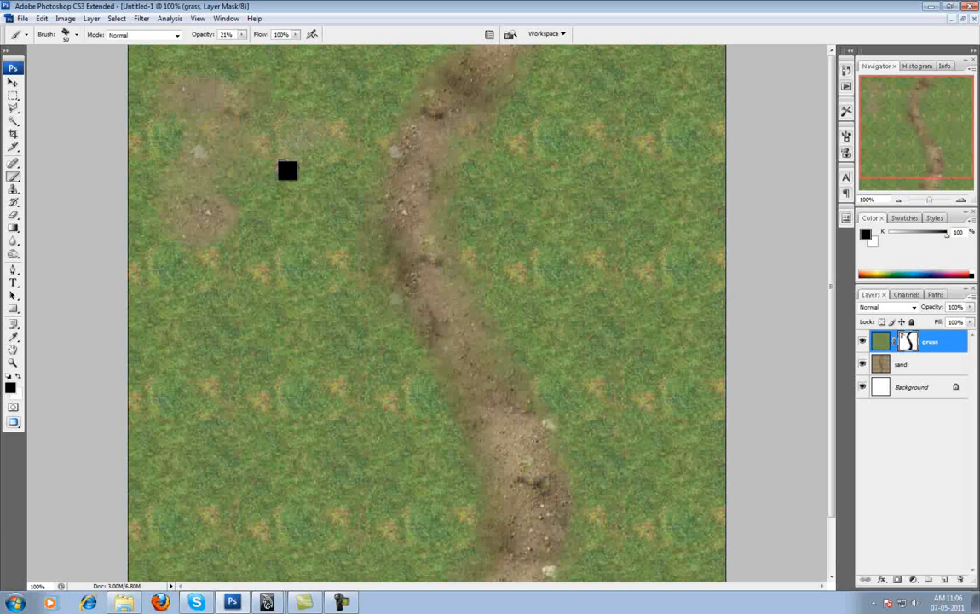
{"action": "scroll", "coordinate": [318, 133], "scroll_direction": "down", "scroll_amount": 3}
{"action": "mouse_move", "coordinate": [179, 302]}
{"action": "left_mouse_down"}
{"action": "mouse_move", "coordinate": [256, 283]}
{"action": "mouse_move", "coordinate": [222, 331]}
{"action": "mouse_move", "coordinate": [201, 310]}
{"action": "mouse_move", "coordinate": [262, 302]}
{"action": "left_mouse_up"}
{"action": "mouse_move", "coordinate": [177, 248]}
{"action": "left_mouse_down"}
{"action": "mouse_move", "coordinate": [200, 230]}
{"action": "mouse_move", "coordinate": [174, 239]}
{"action": "mouse_move", "coordinate": [180, 263]}
{"action": "mouse_move", "coordinate": [142, 194]}
{"action": "left_mouse_up"}
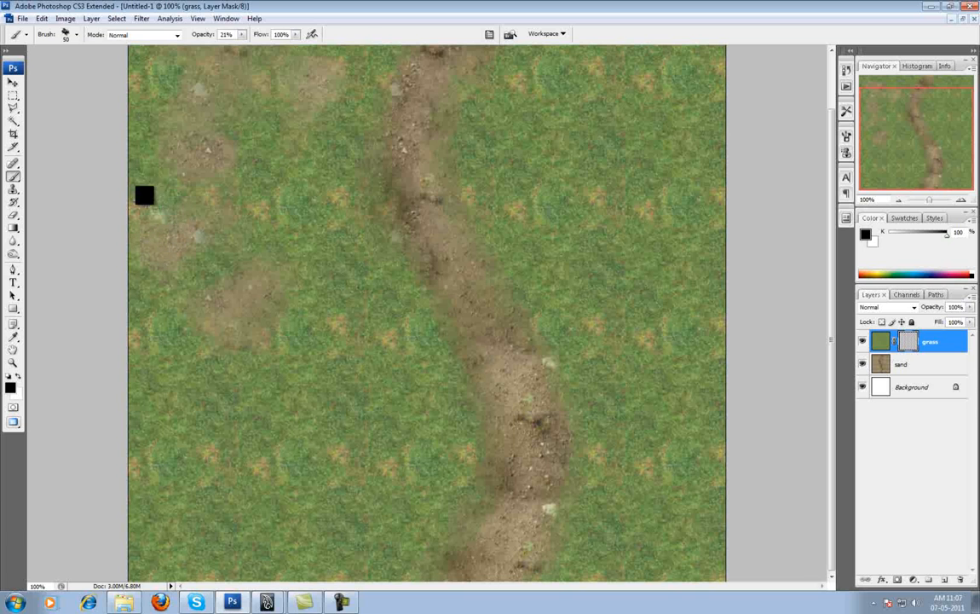
{"action": "mouse_move", "coordinate": [307, 214]}
{"action": "left_mouse_down"}
{"action": "mouse_move", "coordinate": [352, 285]}
{"action": "mouse_move", "coordinate": [323, 225]}
{"action": "mouse_move", "coordinate": [354, 381]}
{"action": "left_mouse_up"}
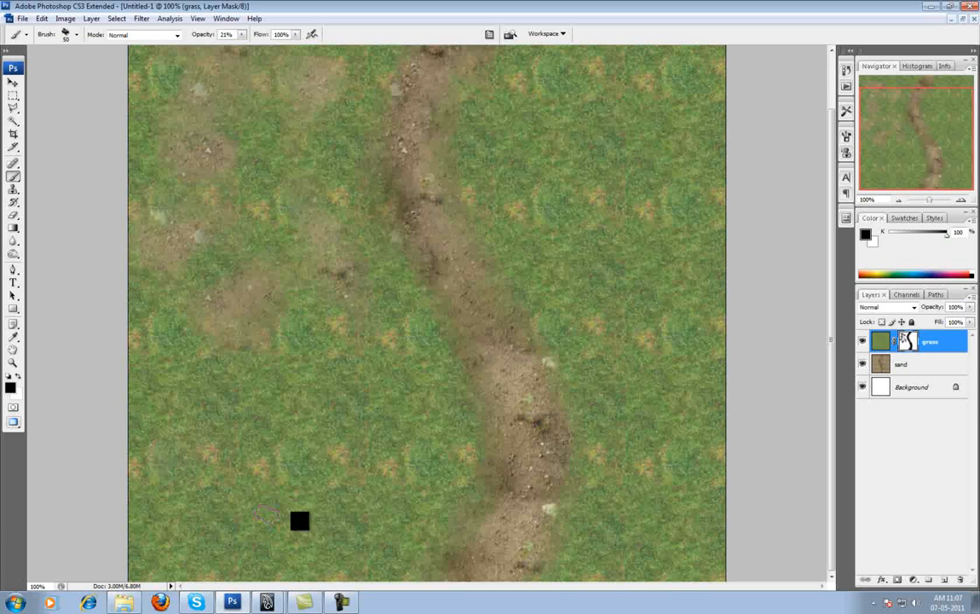
{"action": "mouse_move", "coordinate": [167, 461]}
{"action": "left_mouse_down"}
{"action": "mouse_move", "coordinate": [213, 483]}
{"action": "mouse_move", "coordinate": [157, 453]}
{"action": "mouse_move", "coordinate": [214, 457]}
{"action": "mouse_move", "coordinate": [234, 432]}
{"action": "left_mouse_up"}
{"action": "mouse_move", "coordinate": [307, 404]}
{"action": "left_mouse_down"}
{"action": "mouse_move", "coordinate": [324, 381]}
{"action": "mouse_move", "coordinate": [306, 396]}
{"action": "mouse_move", "coordinate": [324, 426]}
{"action": "mouse_move", "coordinate": [383, 455]}
{"action": "mouse_move", "coordinate": [389, 471]}
{"action": "mouse_move", "coordinate": [324, 514]}
{"action": "mouse_move", "coordinate": [397, 527]}
{"action": "mouse_move", "coordinate": [365, 534]}
{"action": "left_mouse_up"}
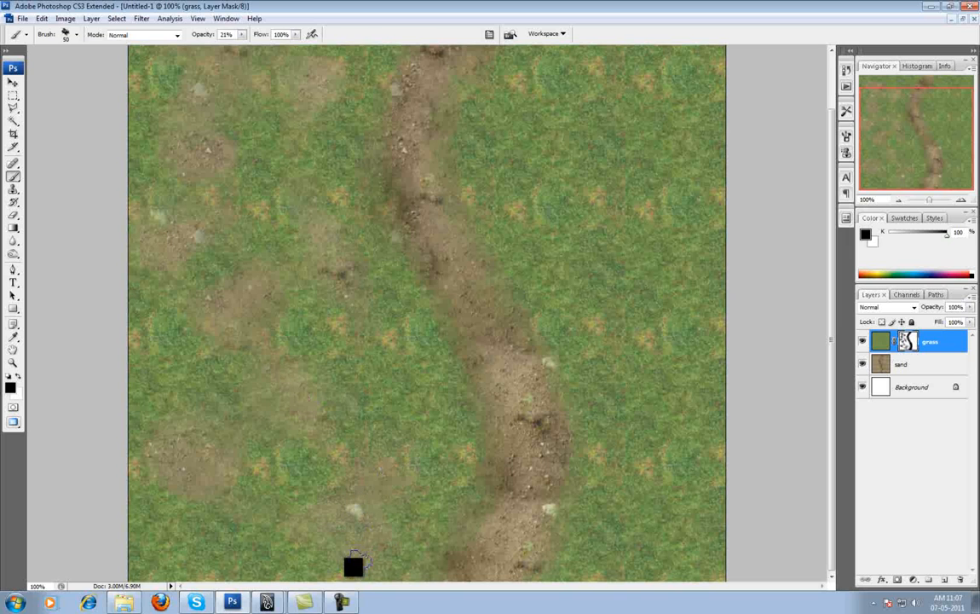
{"action": "mouse_move", "coordinate": [645, 116]}
{"action": "left_mouse_down"}
{"action": "mouse_move", "coordinate": [634, 132]}
{"action": "mouse_move", "coordinate": [603, 93]}
{"action": "mouse_move", "coordinate": [540, 86]}
{"action": "mouse_move", "coordinate": [580, 81]}
{"action": "mouse_move", "coordinate": [582, 65]}
{"action": "mouse_move", "coordinate": [610, 74]}
{"action": "left_mouse_up"}
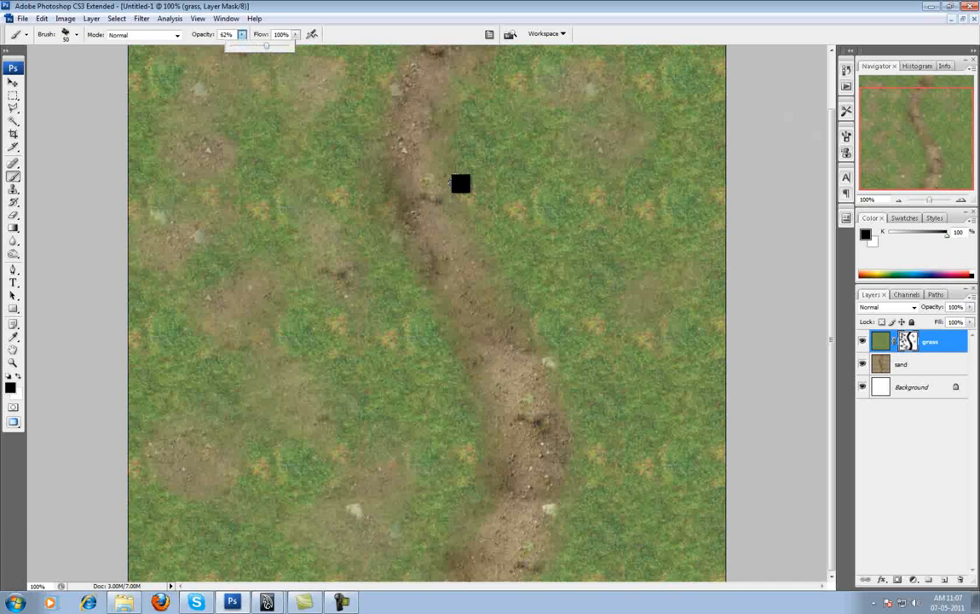
- Paint stronger sand patches on the grass mask across the area right of the path with the brush at 62% opacity
{"action": "left_click", "coordinate": [573, 237]}
{"action": "left_click_drag", "start_coordinate": [576, 238], "coordinate": [536, 186]}
{"action": "left_click", "coordinate": [619, 264]}
{"action": "left_click", "coordinate": [646, 447]}
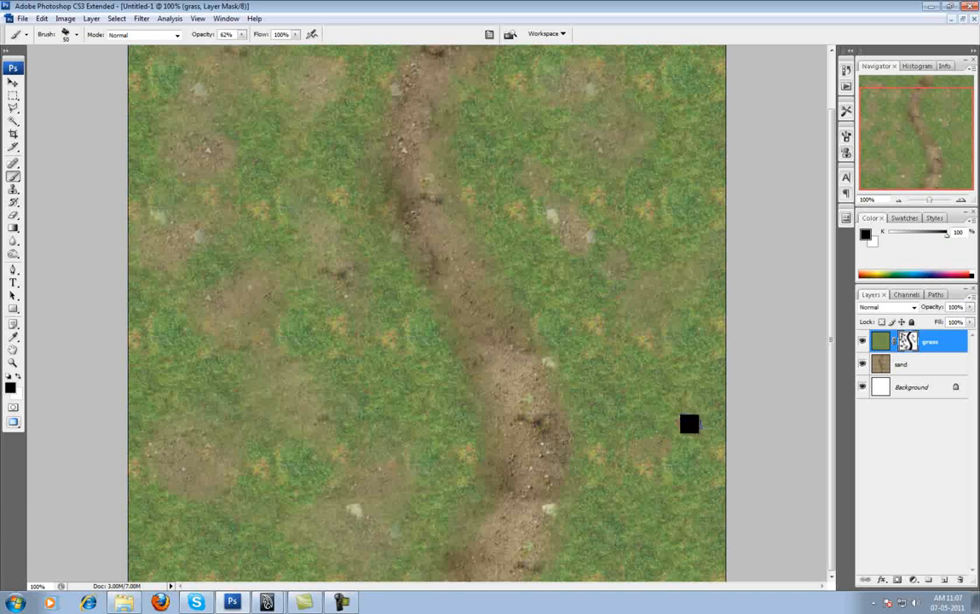
{"action": "left_click_drag", "start_coordinate": [692, 418], "coordinate": [713, 370]}
{"action": "left_click_drag", "start_coordinate": [639, 390], "coordinate": [608, 368]}
{"action": "mouse_move", "coordinate": [682, 519]}
{"action": "left_mouse_down"}
{"action": "mouse_move", "coordinate": [626, 516]}
{"action": "mouse_move", "coordinate": [655, 569]}
{"action": "left_mouse_up"}
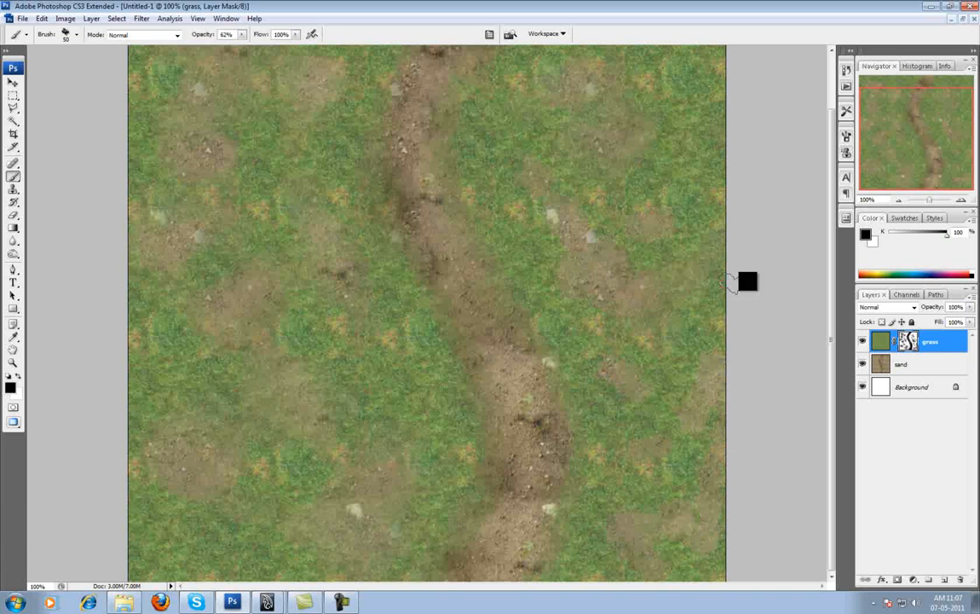
- Save the painted texture in the sourceimages folder as a JPEG copy named test at quality 12 Maximum, Baseline Standard
{"action": "left_click", "coordinate": [23, 18]}
{"action": "left_click", "coordinate": [68, 166]}
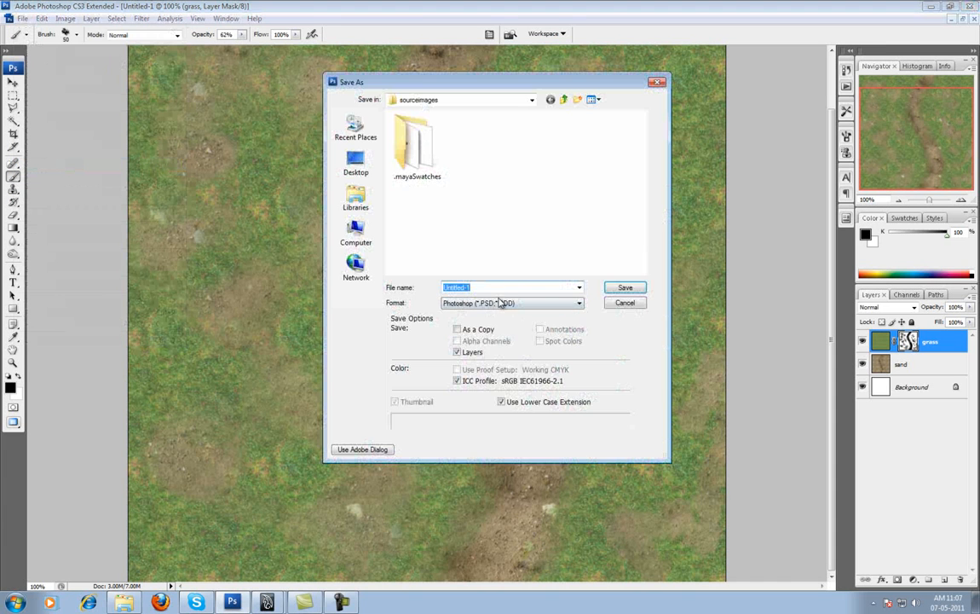
{"action": "left_click", "coordinate": [506, 304]}
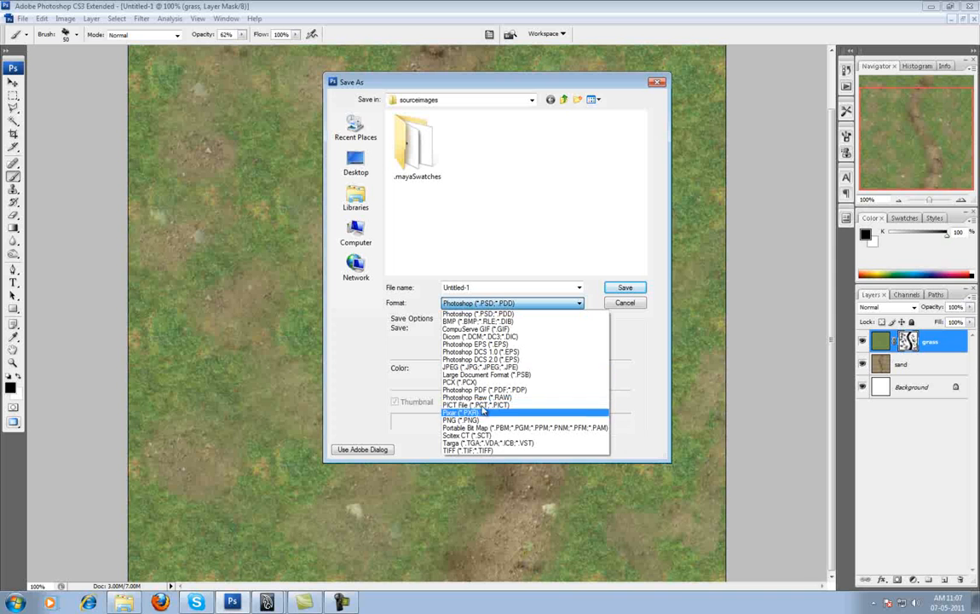
{"action": "left_click", "coordinate": [498, 358]}
{"action": "left_click", "coordinate": [511, 303]}
{"action": "left_click", "coordinate": [486, 349]}
{"action": "type", "text": "test"}
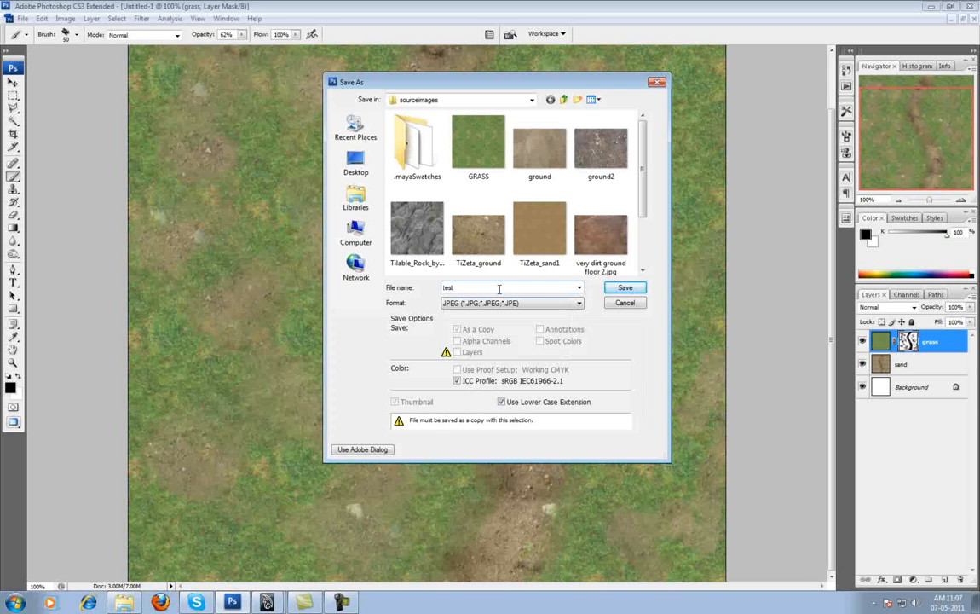
{"action": "left_click", "coordinate": [639, 287]}
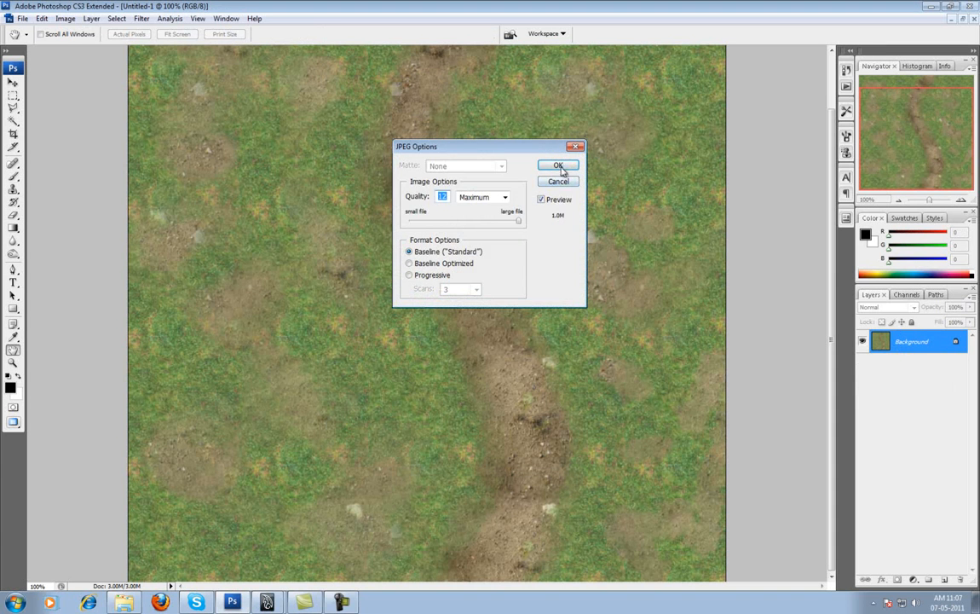
{"action": "left_click", "coordinate": [560, 166]}
- Switch to Maya and assign a new Lambert material to the hilly NURBS plane
{"action": "mouse_move", "coordinate": [267, 601]}
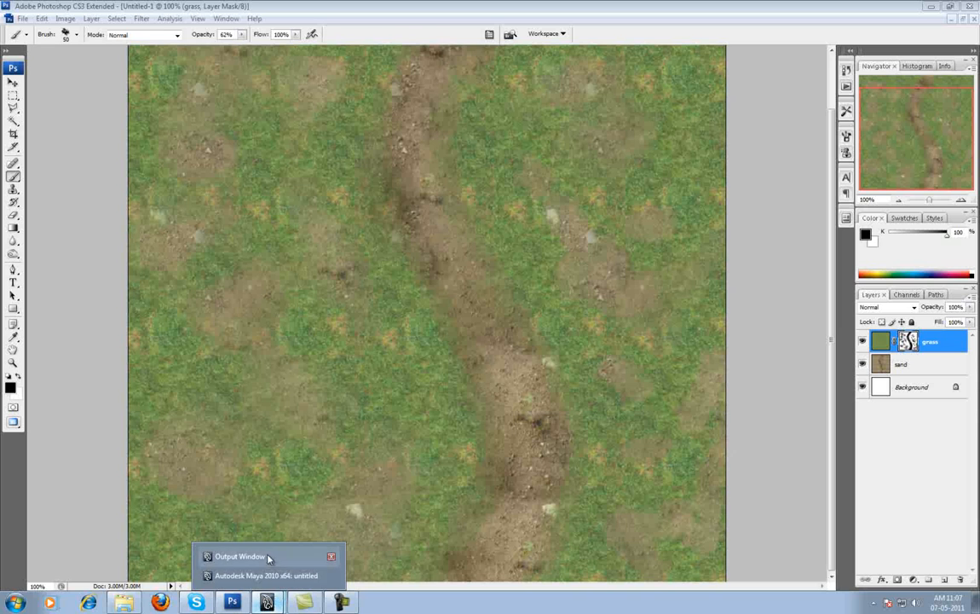
{"action": "left_click", "coordinate": [264, 573]}
{"action": "right_click_drag", "start_coordinate": [316, 349], "coordinate": [402, 272], "text": "alt"}
{"action": "right_click", "coordinate": [401, 270]}
{"action": "mouse_move", "coordinate": [418, 430]}
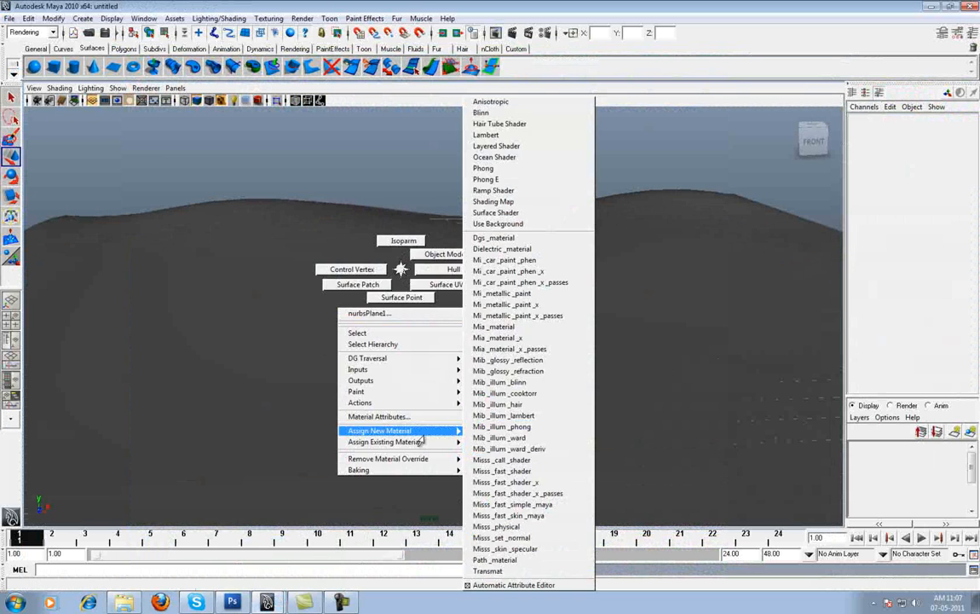
{"action": "left_click", "coordinate": [506, 138]}
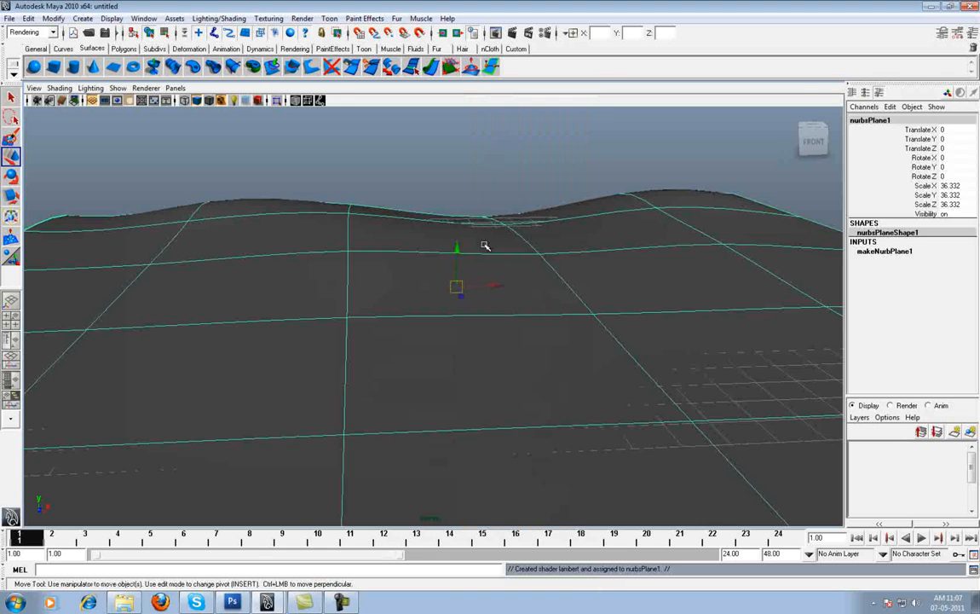
- Connect a File texture to the Lambert material's color and load the test image from sourceimages
{"action": "left_click", "coordinate": [950, 246]}
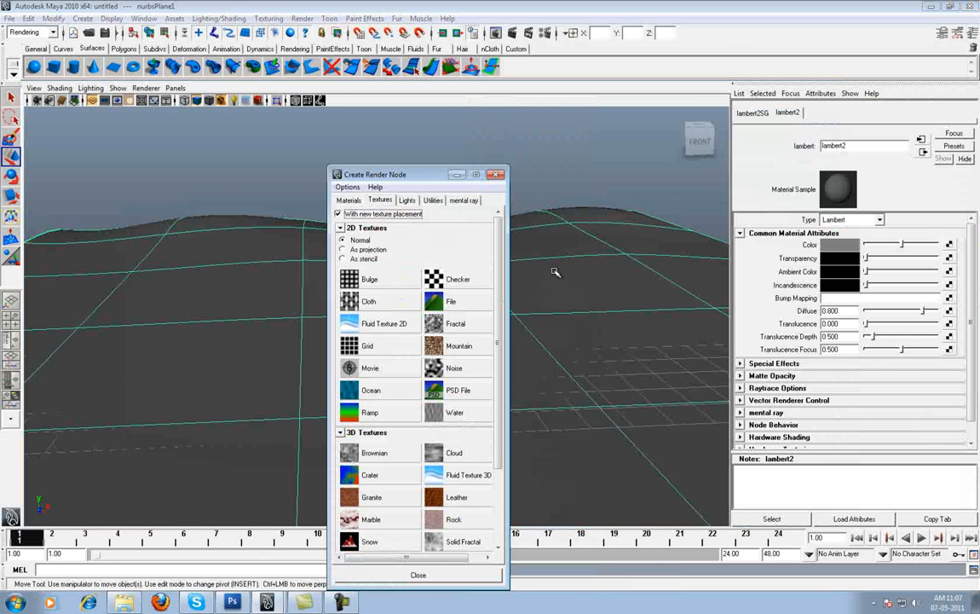
{"action": "left_click", "coordinate": [434, 304]}
{"action": "left_click", "coordinate": [948, 273]}
{"action": "left_click", "coordinate": [541, 337]}
{"action": "double_click", "coordinate": [537, 332]}
- Examine the sand path texture on the terrain from several angles and distances
{"action": "mouse_move", "coordinate": [533, 328]}
{"action": "left_mouse_down", "text": "alt"}
{"action": "mouse_move", "coordinate": [554, 324]}
{"action": "mouse_move", "coordinate": [528, 335]}
{"action": "left_mouse_up", "text": "alt"}
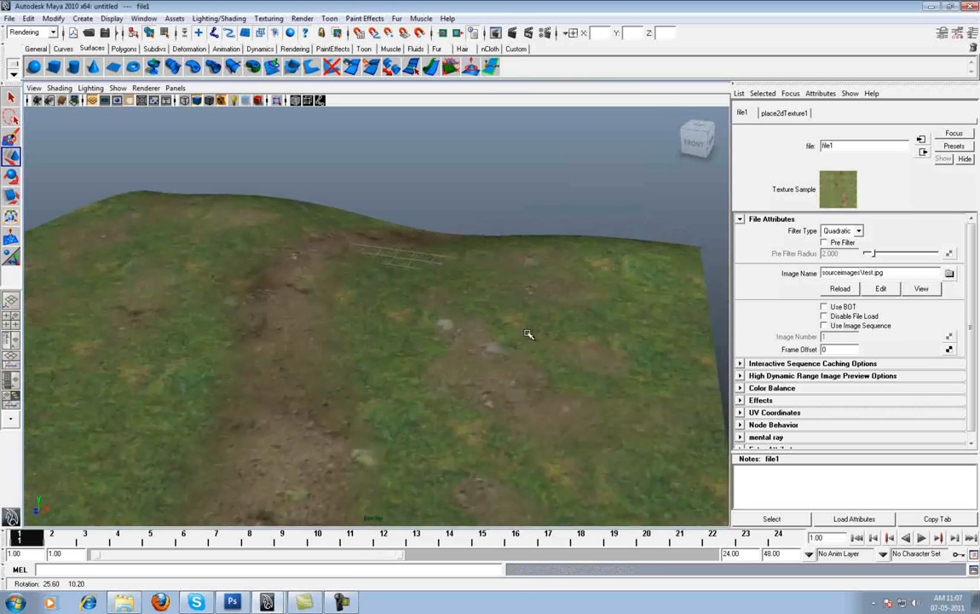
{"action": "middle_click_drag", "start_coordinate": [527, 335], "coordinate": [534, 341], "text": "alt"}
{"action": "right_click_drag", "start_coordinate": [533, 341], "coordinate": [591, 294], "text": "alt"}
{"action": "left_click_drag", "start_coordinate": [591, 293], "coordinate": [582, 294], "text": "alt"}
{"action": "middle_click_drag", "start_coordinate": [582, 294], "coordinate": [582, 307], "text": "alt"}
{"action": "left_click_drag", "start_coordinate": [582, 307], "coordinate": [549, 335], "text": "alt"}
{"action": "left_click_drag", "start_coordinate": [383, 254], "coordinate": [426, 326], "text": "alt"}
{"action": "left_click_drag", "start_coordinate": [424, 456], "coordinate": [469, 404], "text": "alt"}
{"action": "left_click_drag", "start_coordinate": [414, 316], "coordinate": [452, 312], "text": "alt"}
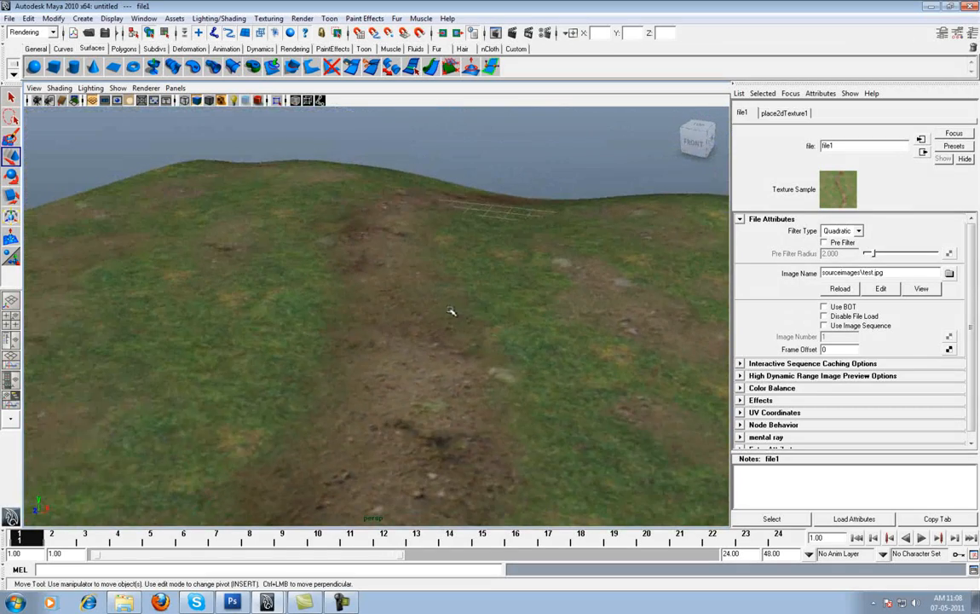
- Assign a new Lambert material to the terrain with a File texture on its color using the GRASS image
{"action": "left_click", "coordinate": [351, 218]}
{"action": "right_click_drag", "start_coordinate": [326, 186], "coordinate": [410, 65]}
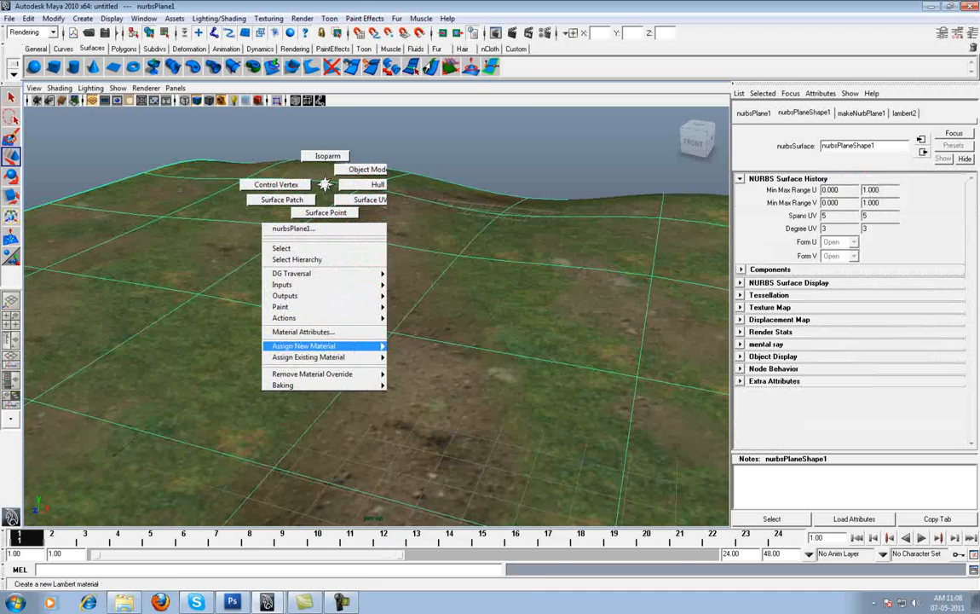
{"action": "left_click", "coordinate": [949, 244]}
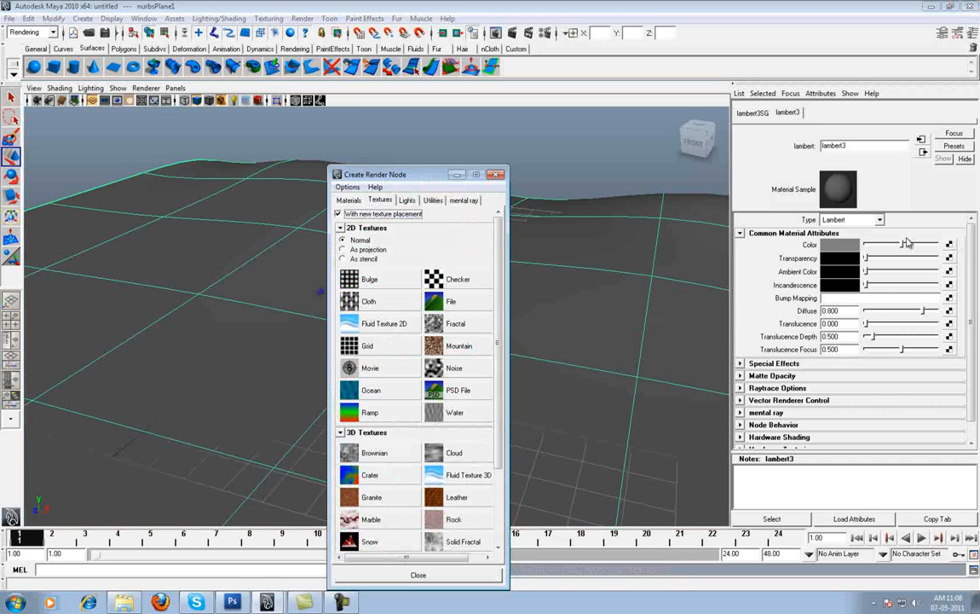
{"action": "left_click", "coordinate": [448, 305]}
{"action": "left_click", "coordinate": [948, 274]}
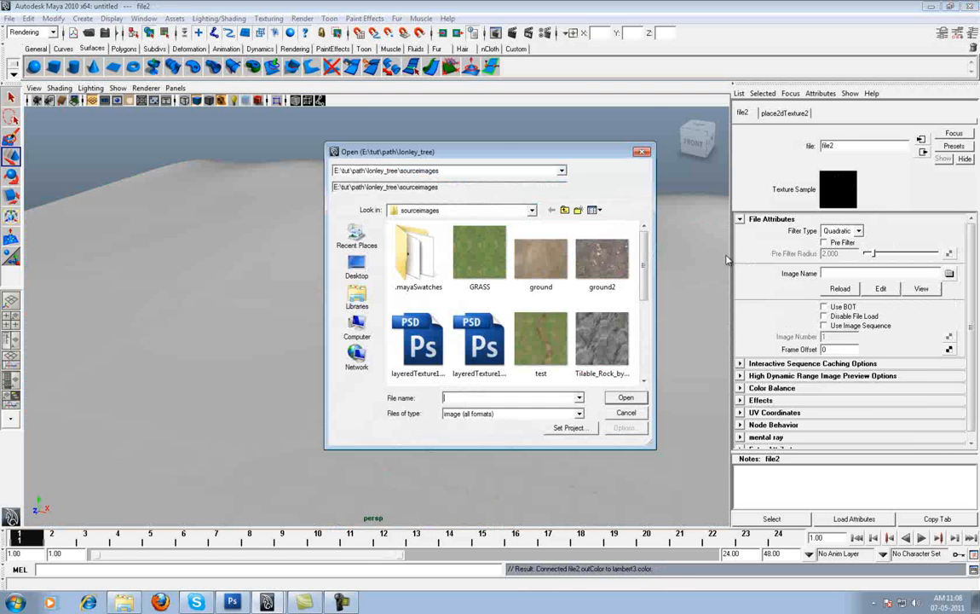
{"action": "double_click", "coordinate": [481, 252]}
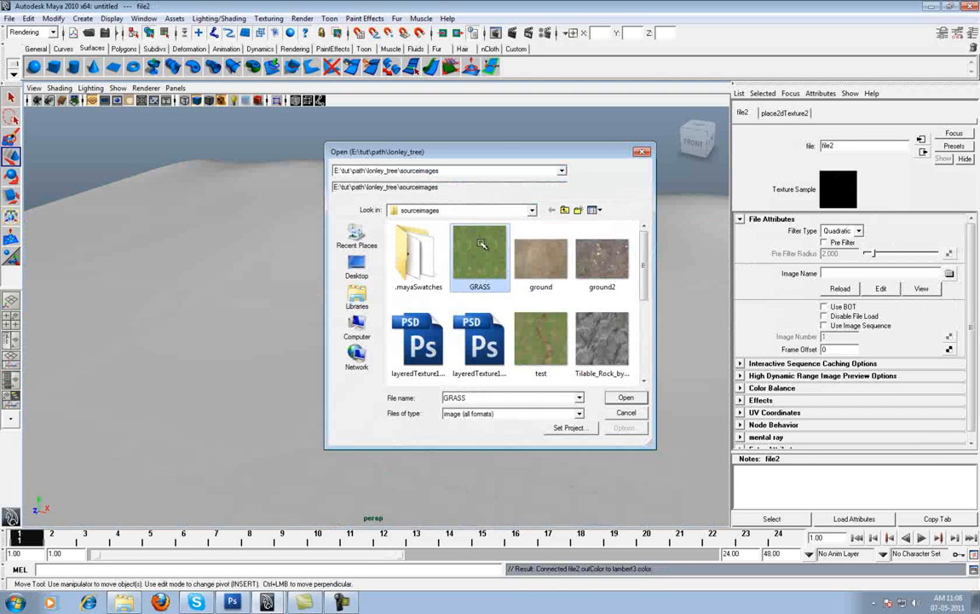
- Set the grass texture's Repeat UV to 10 by 10 in its 2D placement attributes
{"action": "left_click", "coordinate": [792, 113]}
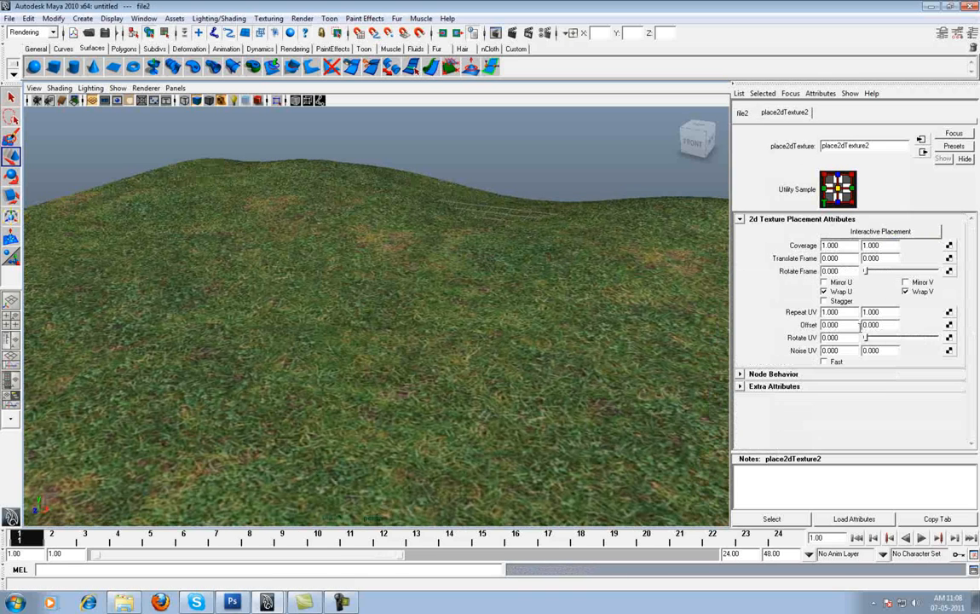
{"action": "left_click", "coordinate": [852, 312]}
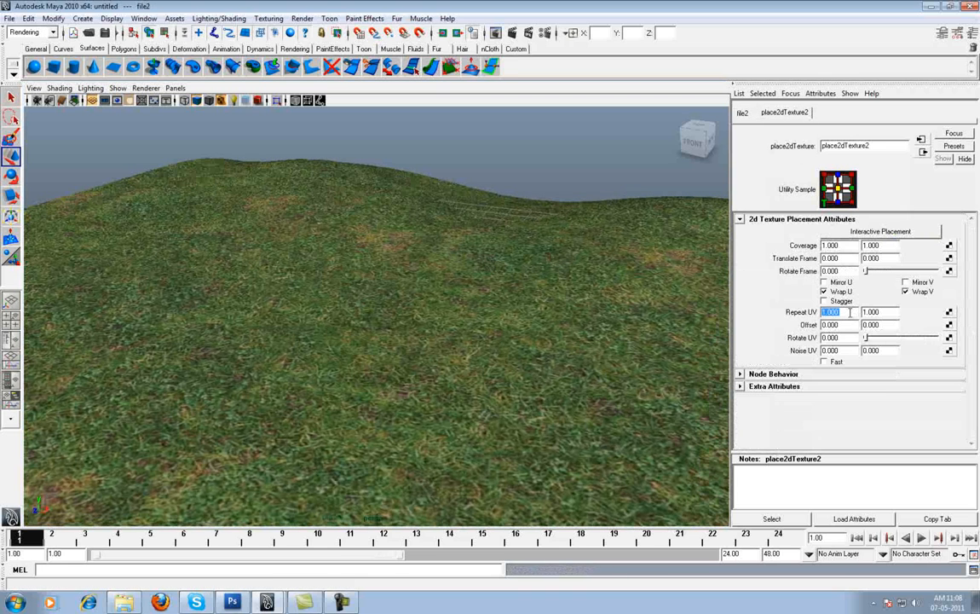
{"action": "left_click", "coordinate": [880, 312]}
{"action": "key", "text": "Return"}
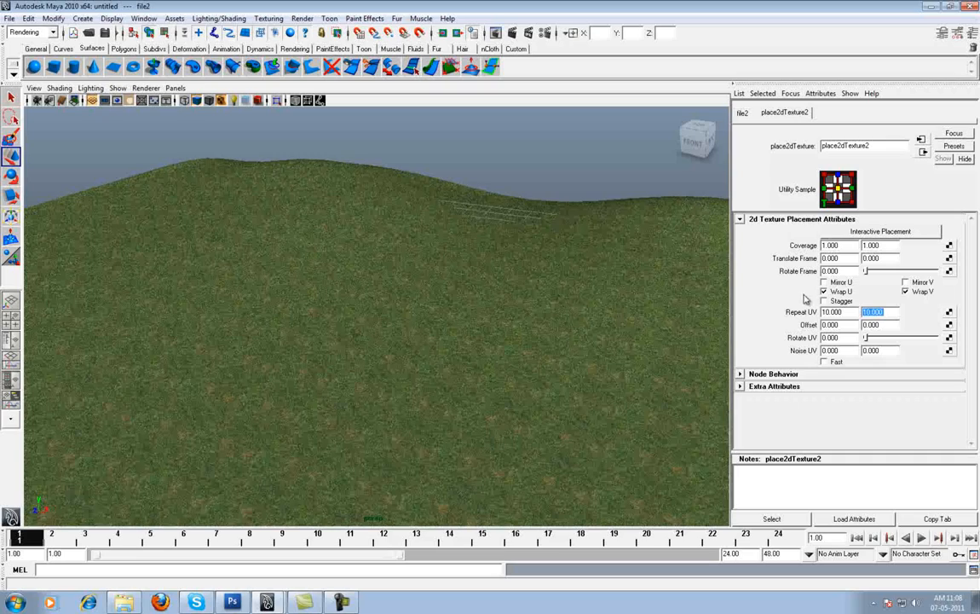
- Examine the tiled grass on the terrain up close and from farther away for sharpness and repetition
{"action": "right_click_drag", "start_coordinate": [595, 236], "coordinate": [477, 298], "text": "alt"}
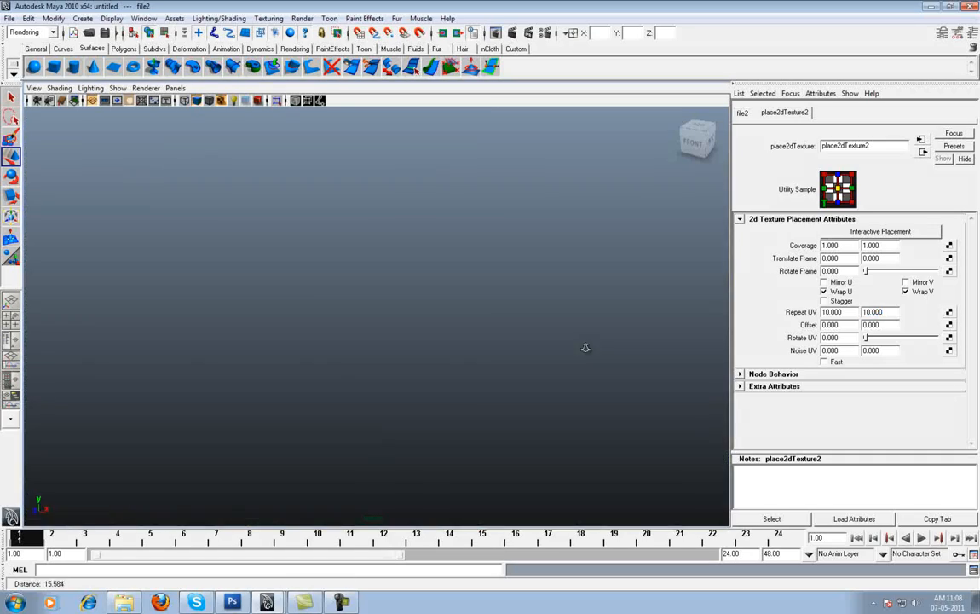
{"action": "scroll", "coordinate": [537, 298], "scroll_direction": "down", "scroll_amount": 6}
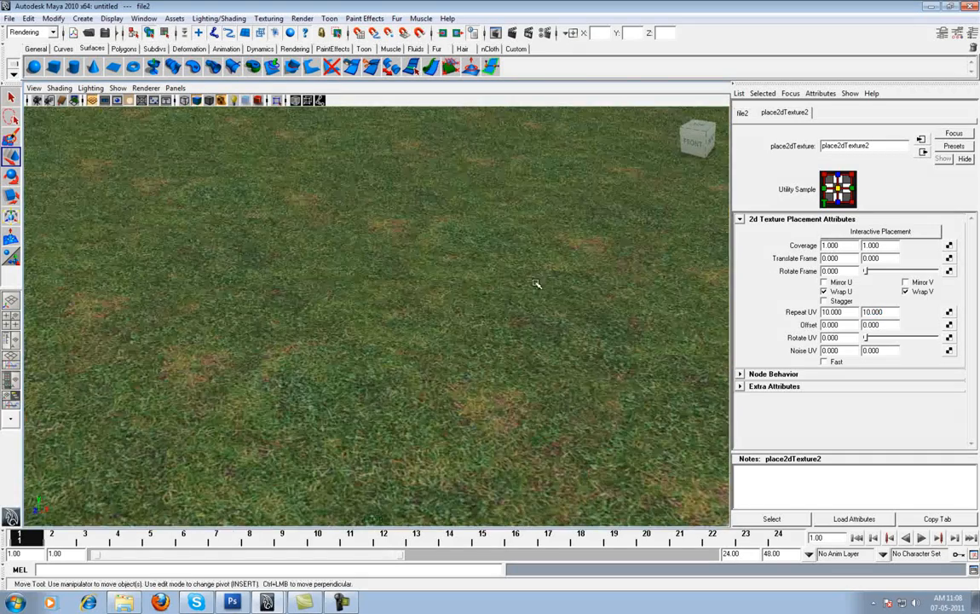
{"action": "left_click_drag", "start_coordinate": [533, 283], "coordinate": [515, 267], "text": "alt"}
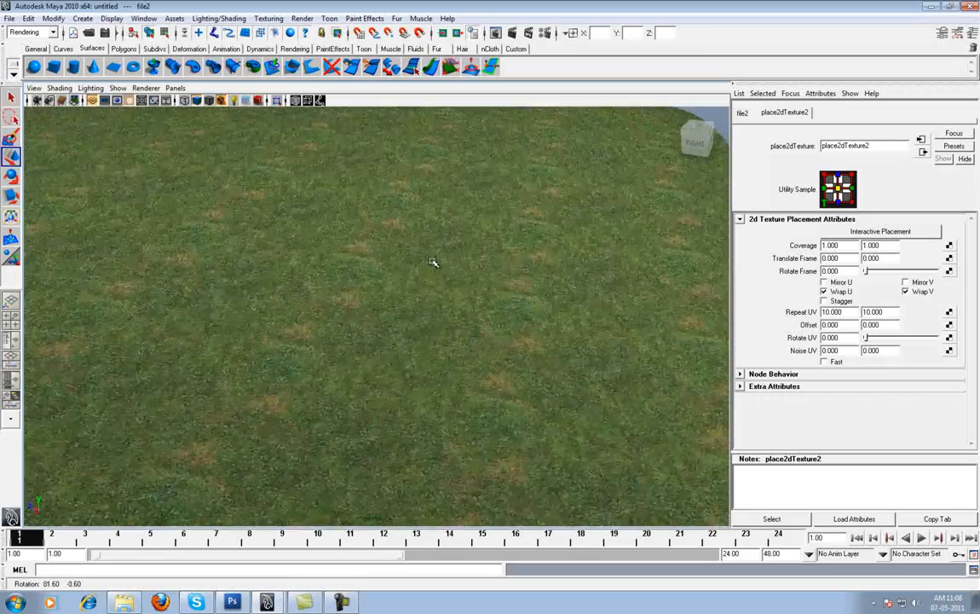
{"action": "left_click_drag", "start_coordinate": [418, 257], "coordinate": [563, 258], "text": "alt"}
{"action": "scroll", "coordinate": [567, 254], "scroll_direction": "up", "scroll_amount": 2}
{"action": "middle_click_drag", "start_coordinate": [566, 254], "coordinate": [632, 193], "text": "alt"}
{"action": "scroll", "coordinate": [632, 193], "scroll_direction": "up", "scroll_amount": 3}
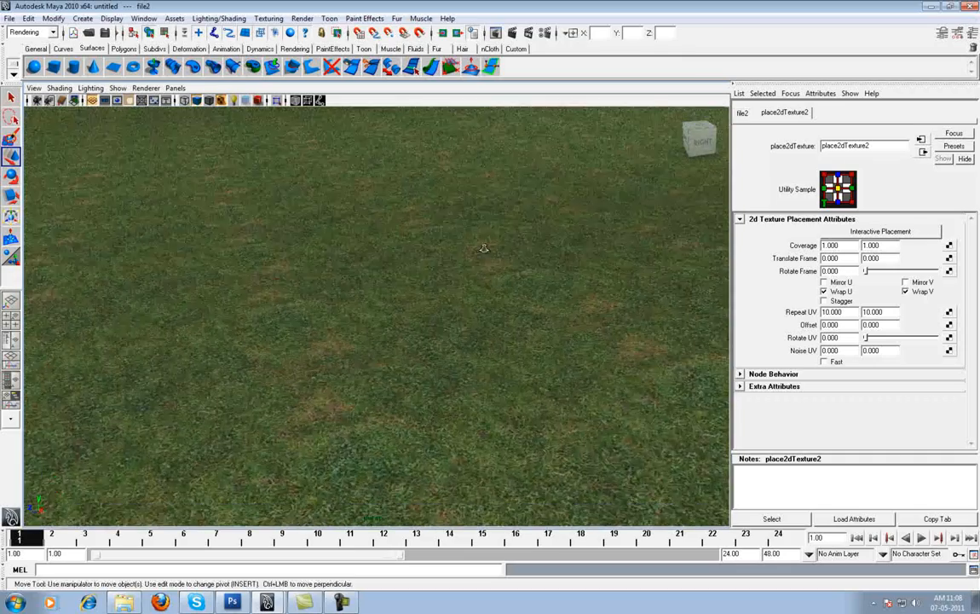
{"action": "left_click_drag", "start_coordinate": [563, 256], "coordinate": [509, 280], "text": "alt"}
{"action": "scroll", "coordinate": [511, 282], "scroll_direction": "down", "scroll_amount": 3}
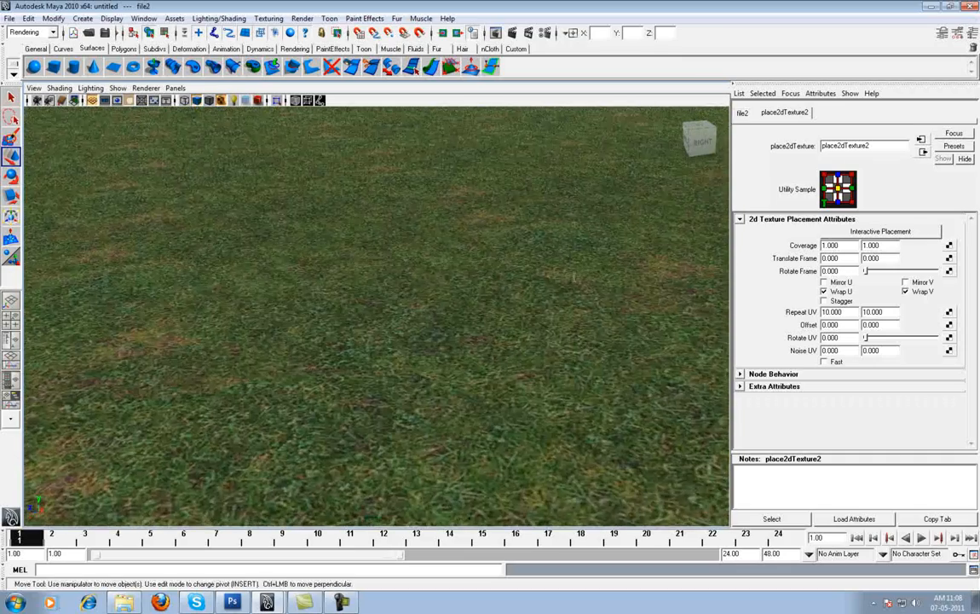
- Set the grass texture's Repeat UV to 5 by 5
{"action": "type", "text": "5"}
{"action": "key", "text": "Return"}
{"action": "key", "text": "Tab"}
{"action": "type", "text": "5"}
{"action": "key", "text": "Return"}
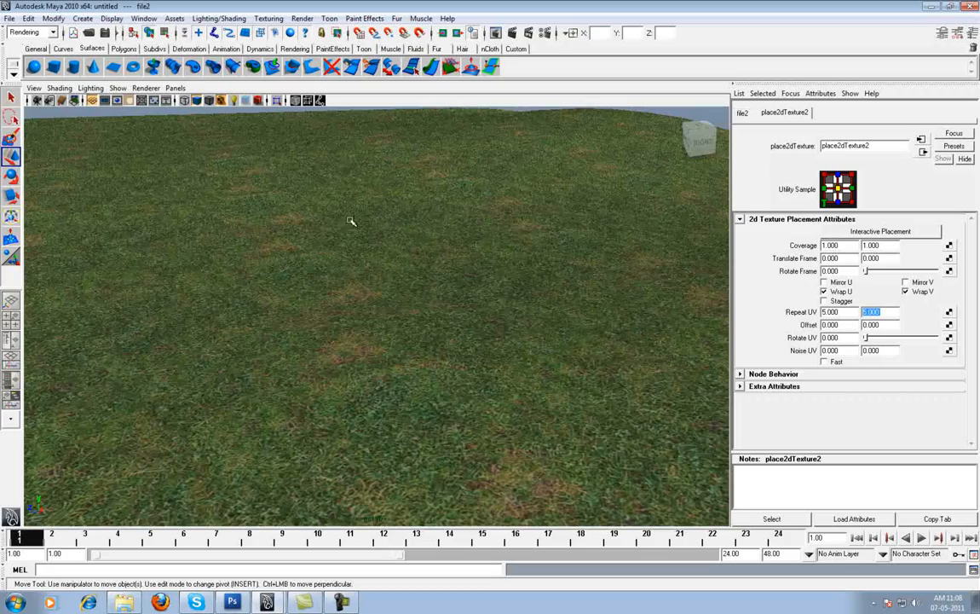
- Inspect the grass with its larger tiles across the terrain, checking close-up detail and visible repetition
{"action": "right_click_drag", "start_coordinate": [351, 221], "coordinate": [372, 230], "text": "alt"}
{"action": "left_click_drag", "start_coordinate": [381, 218], "coordinate": [838, 258], "text": "alt"}
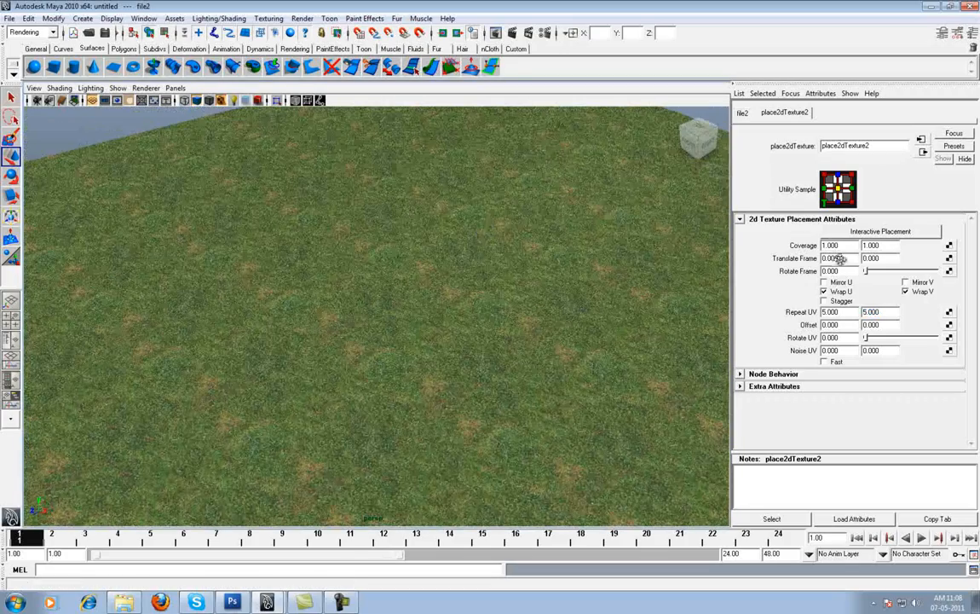
{"action": "middle_click_drag", "start_coordinate": [337, 165], "coordinate": [450, 169], "text": "alt"}
{"action": "left_click_drag", "start_coordinate": [450, 169], "coordinate": [422, 188], "text": "alt"}
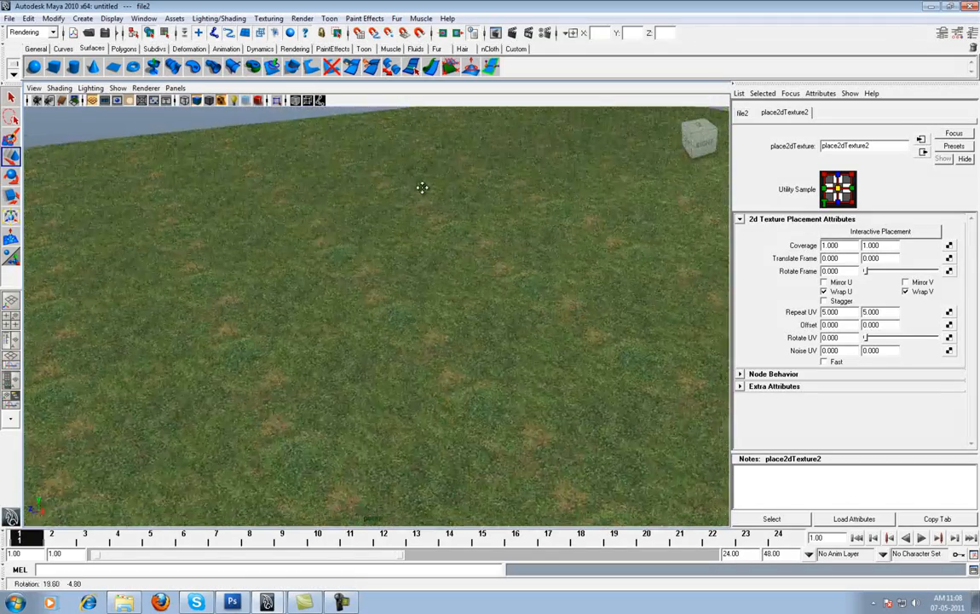
{"action": "scroll", "coordinate": [451, 201], "scroll_direction": "up", "scroll_amount": 5}
{"action": "middle_click_drag", "start_coordinate": [476, 223], "coordinate": [486, 264], "text": "alt"}
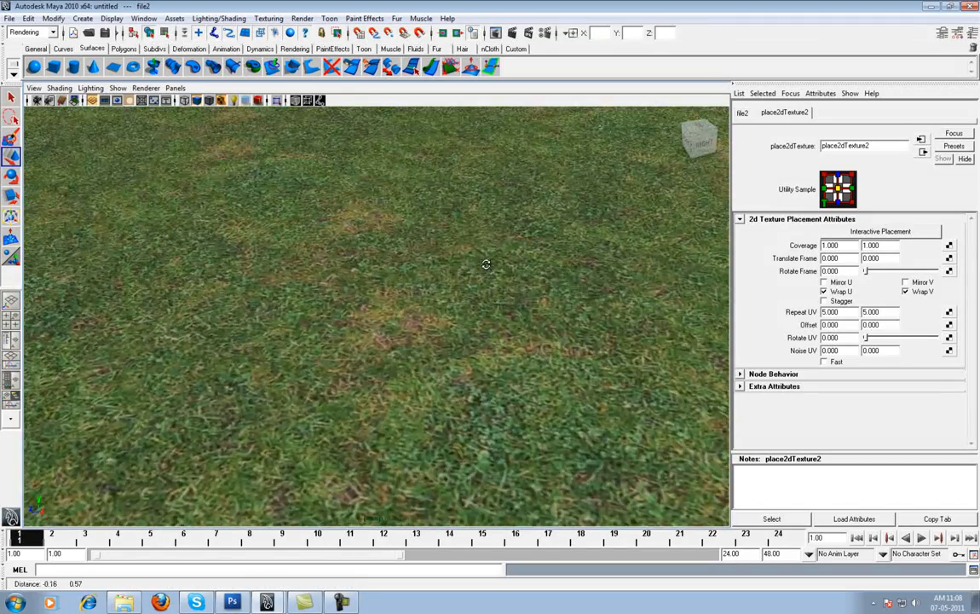
{"action": "scroll", "coordinate": [404, 223], "scroll_direction": "down", "scroll_amount": 5}
{"action": "left_click_drag", "start_coordinate": [404, 223], "coordinate": [455, 219], "text": "alt"}
{"action": "middle_click_drag", "start_coordinate": [456, 219], "coordinate": [401, 212], "text": "alt"}
{"action": "left_click_drag", "start_coordinate": [401, 213], "coordinate": [453, 208], "text": "alt"}
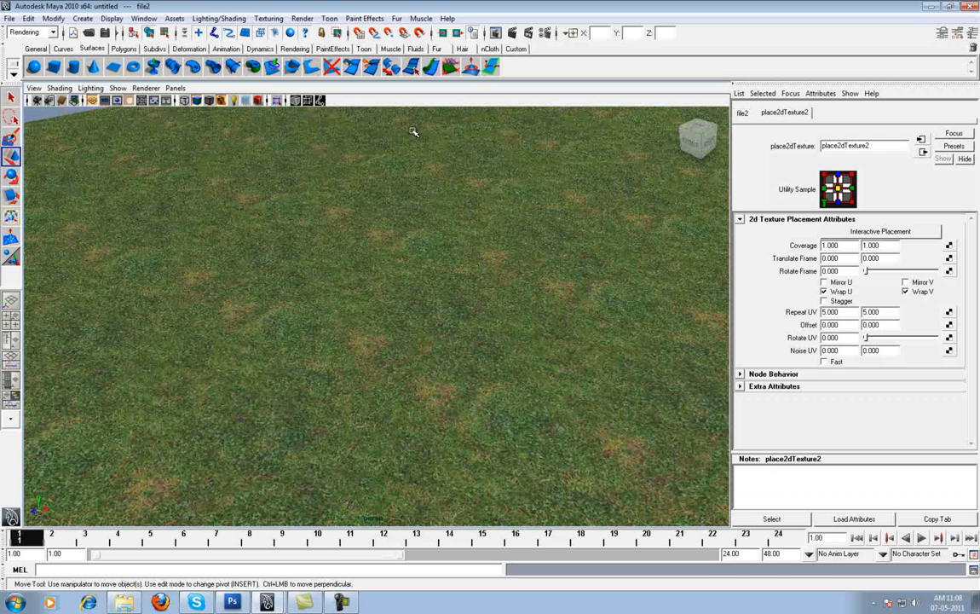
{"action": "left_click_drag", "start_coordinate": [593, 258], "coordinate": [366, 185], "text": "alt"}
{"action": "left_click_drag", "start_coordinate": [493, 204], "coordinate": [460, 235], "text": "alt"}
- Replace the terrain's grass material with a new, untextured Lambert material
{"action": "left_click", "coordinate": [365, 176]}
{"action": "right_click", "coordinate": [372, 180]}
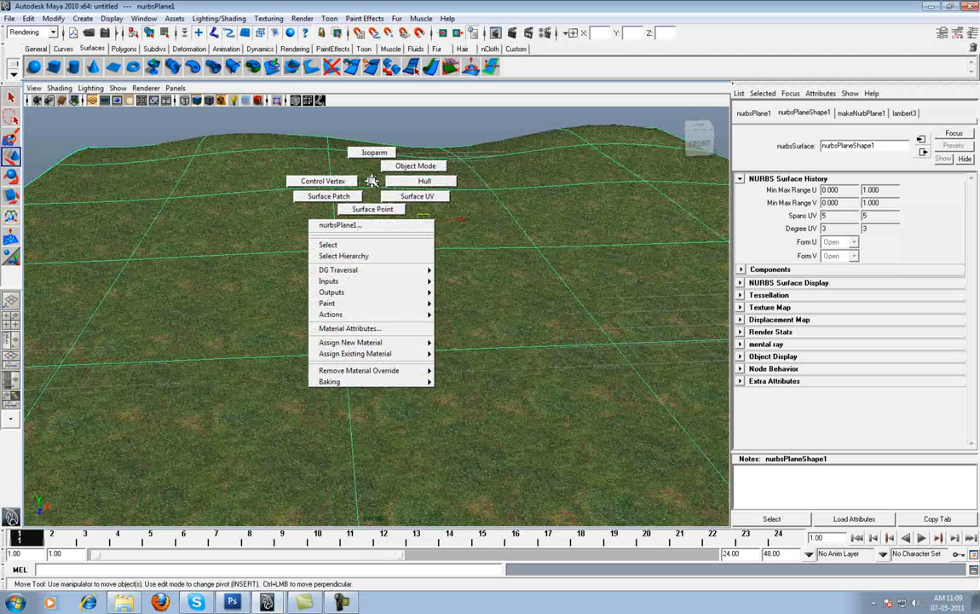
{"action": "mouse_move", "coordinate": [375, 342]}
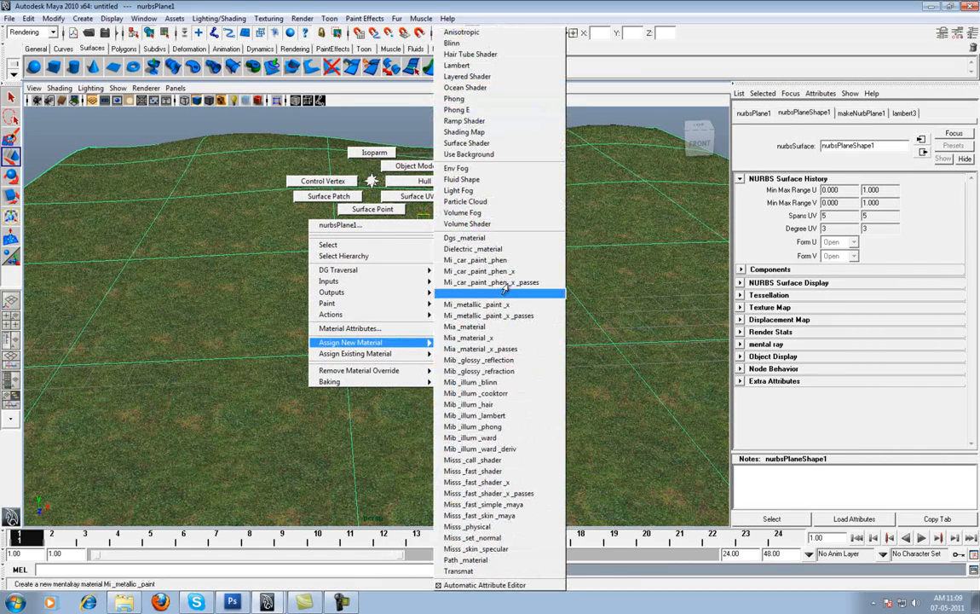
{"action": "left_click", "coordinate": [459, 66]}
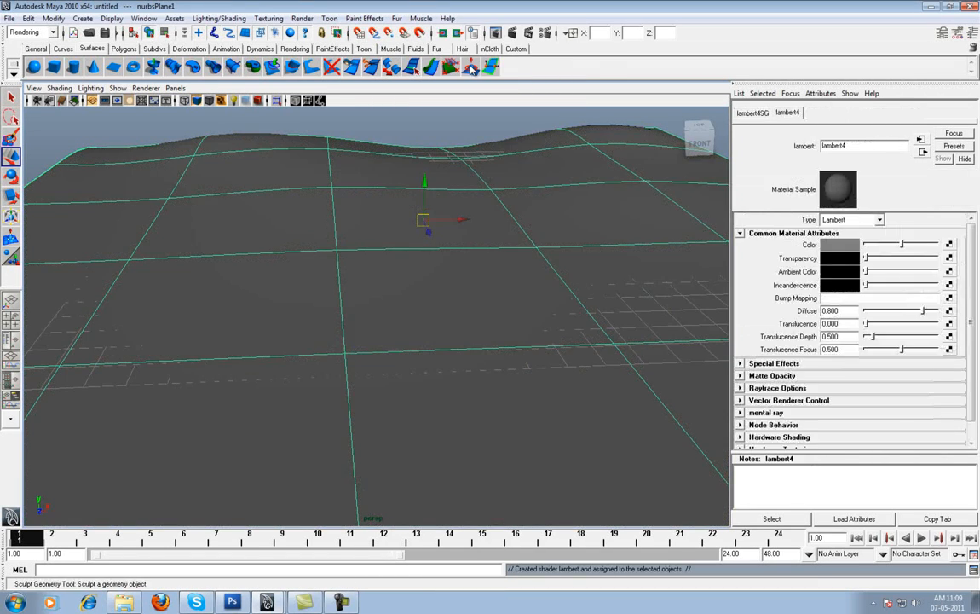
{"action": "left_click_drag", "start_coordinate": [493, 287], "coordinate": [475, 283], "text": "alt"}
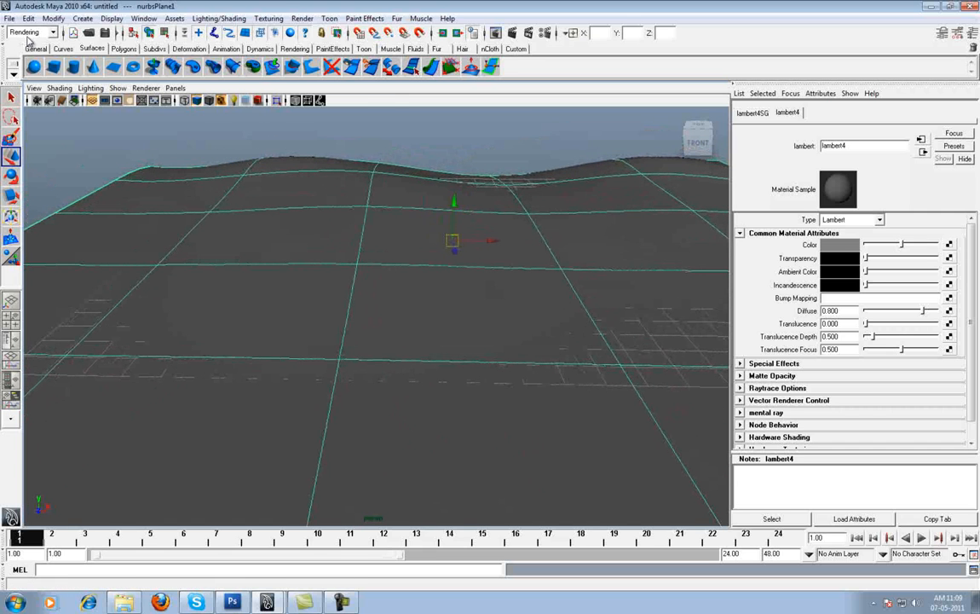
{"action": "left_click", "coordinate": [268, 18]}
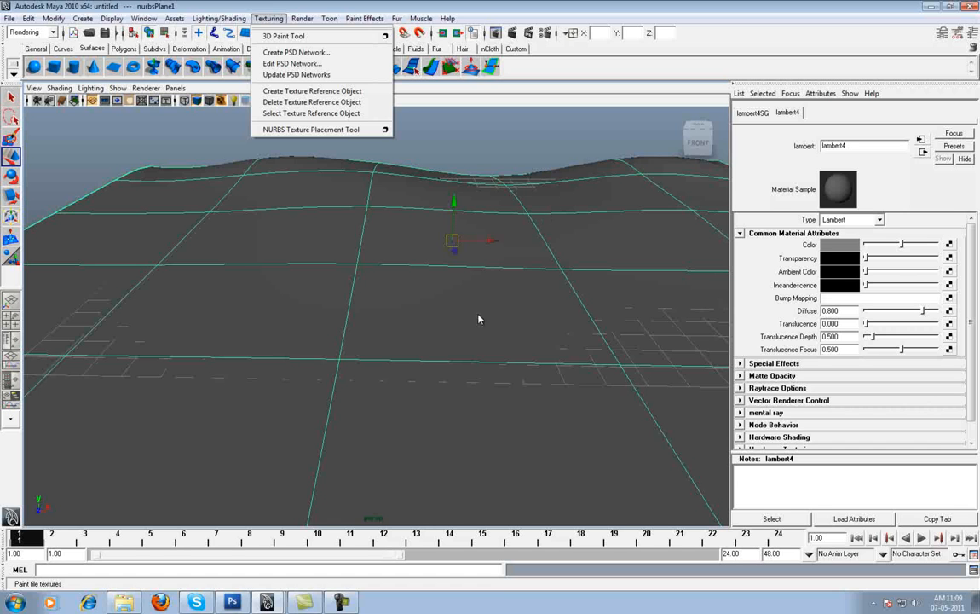
{"action": "middle_click_drag", "start_coordinate": [454, 288], "coordinate": [433, 292], "text": "alt"}
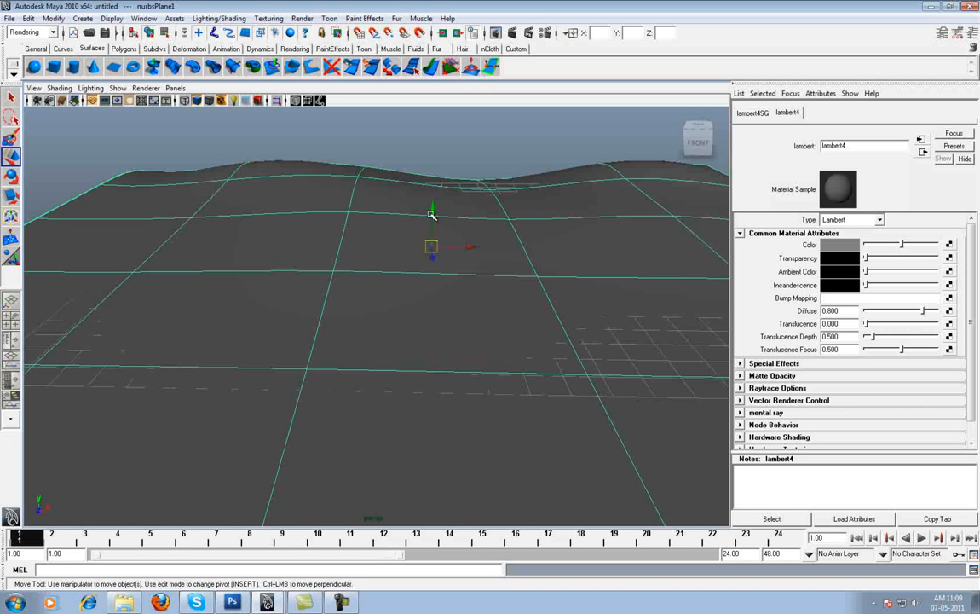
{"action": "middle_click_drag", "start_coordinate": [400, 253], "coordinate": [409, 240], "text": "alt"}
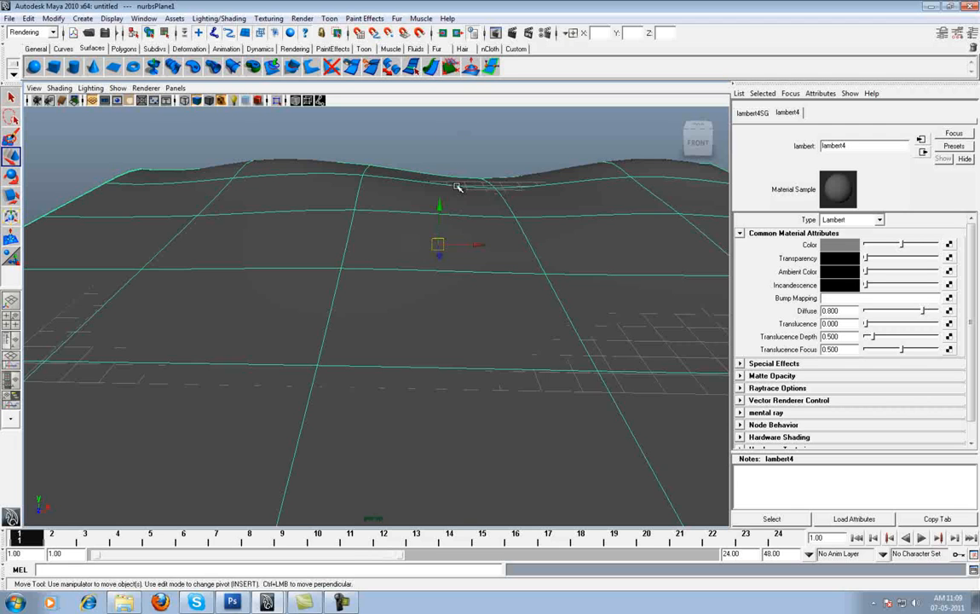
{"action": "middle_click_drag", "start_coordinate": [457, 186], "coordinate": [455, 168], "text": "alt"}
{"action": "left_click", "coordinate": [269, 19]}
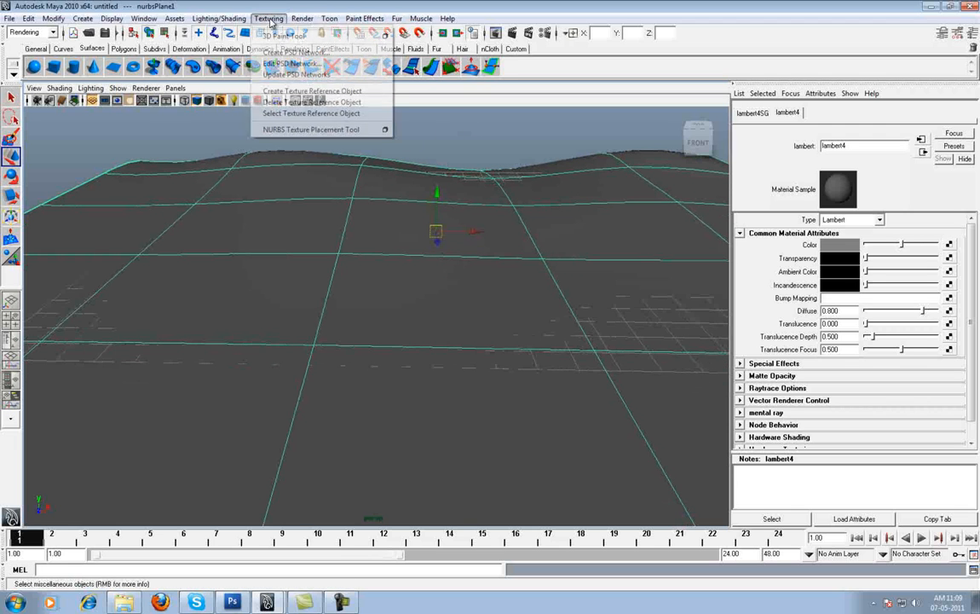
- Start the 3D Paint Tool on the terrain and assign it a larger JPEG file texture for color painting
{"action": "left_click", "coordinate": [284, 35]}
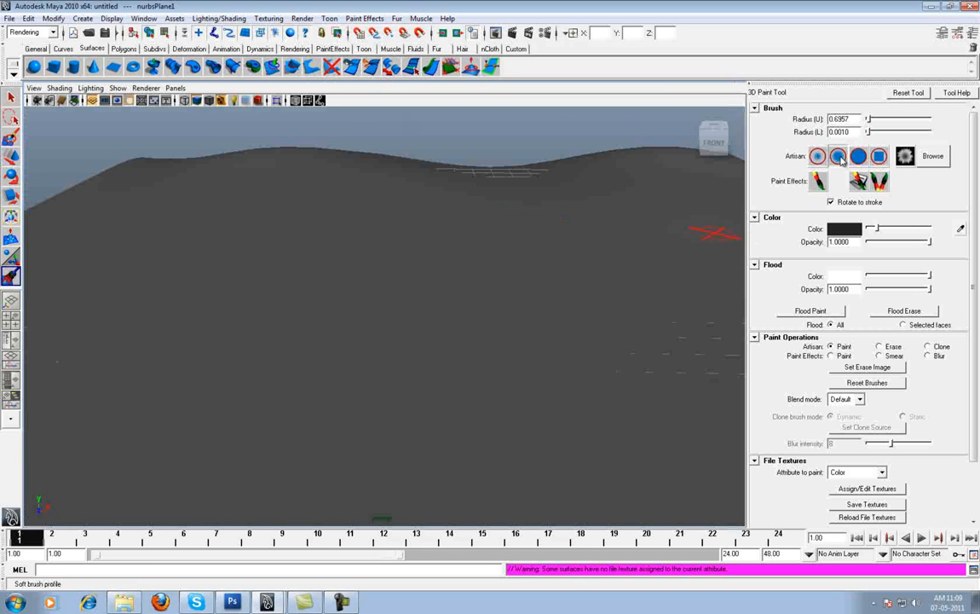
{"action": "left_click", "coordinate": [873, 489]}
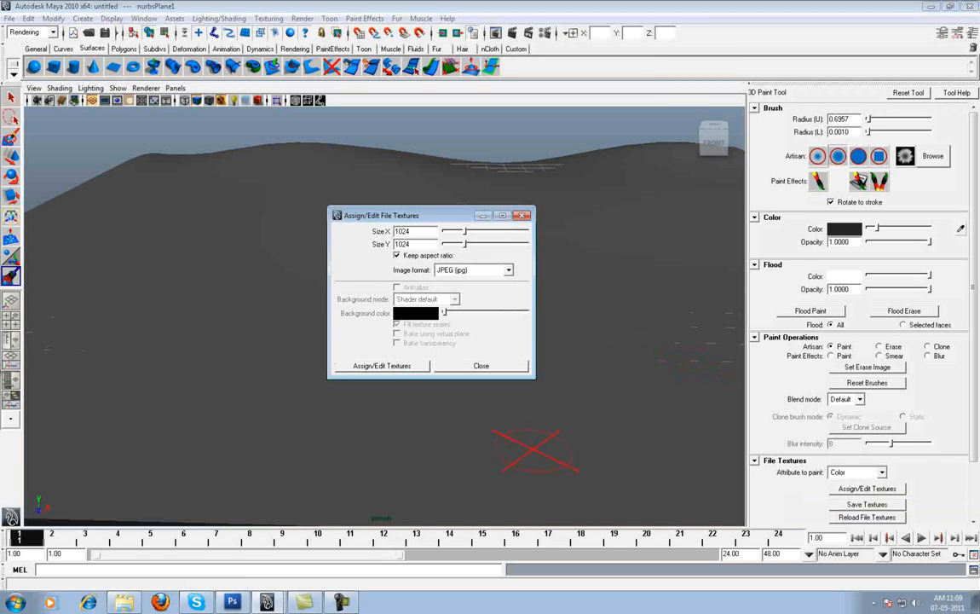
{"action": "left_click_drag", "start_coordinate": [397, 218], "coordinate": [419, 209]}
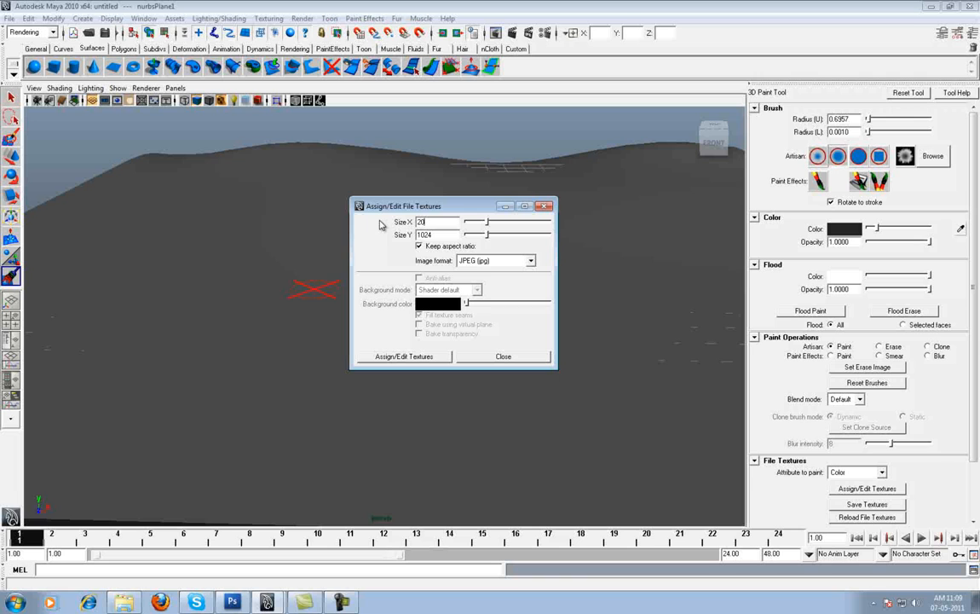
{"action": "left_click", "coordinate": [435, 232]}
{"action": "left_click", "coordinate": [405, 357]}
- Try the soft brush with a long winding dark stroke across the terrain, and undo the stroke
{"action": "mouse_move", "coordinate": [606, 236]}
{"action": "left_mouse_down"}
{"action": "mouse_move", "coordinate": [462, 254]}
{"action": "mouse_move", "coordinate": [505, 335]}
{"action": "mouse_move", "coordinate": [647, 282]}
{"action": "mouse_move", "coordinate": [474, 419]}
{"action": "mouse_move", "coordinate": [240, 325]}
{"action": "mouse_move", "coordinate": [359, 448]}
{"action": "mouse_move", "coordinate": [468, 451]}
{"action": "left_mouse_up"}
{"action": "middle_click_drag", "start_coordinate": [517, 400], "coordinate": [423, 355], "text": "alt"}
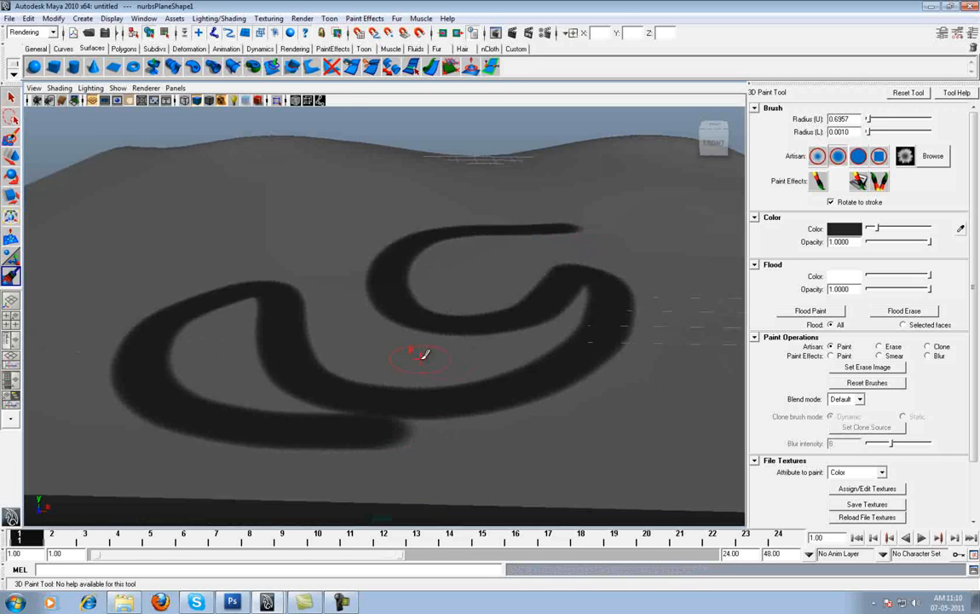
{"action": "scroll", "coordinate": [423, 355], "scroll_direction": "down", "scroll_amount": 3}
{"action": "key", "text": "ctrl+z"}
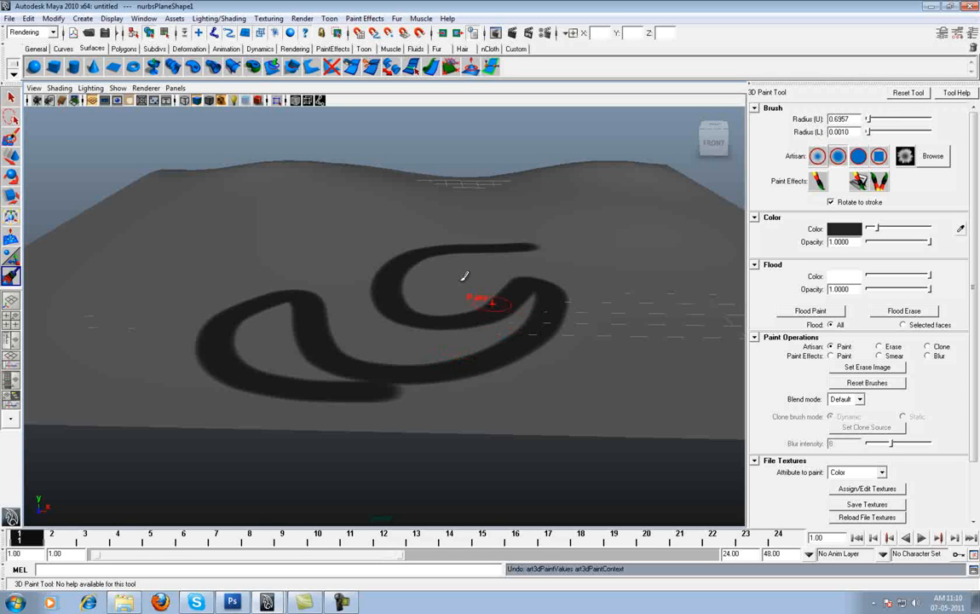
{"action": "key", "text": "ctrl+z"}
- Load the charcoalCoarse brush shape, try it with a short winding stroke on the terrain, and undo that stroke
{"action": "scroll", "coordinate": [533, 272], "scroll_direction": "up", "scroll_amount": 3}
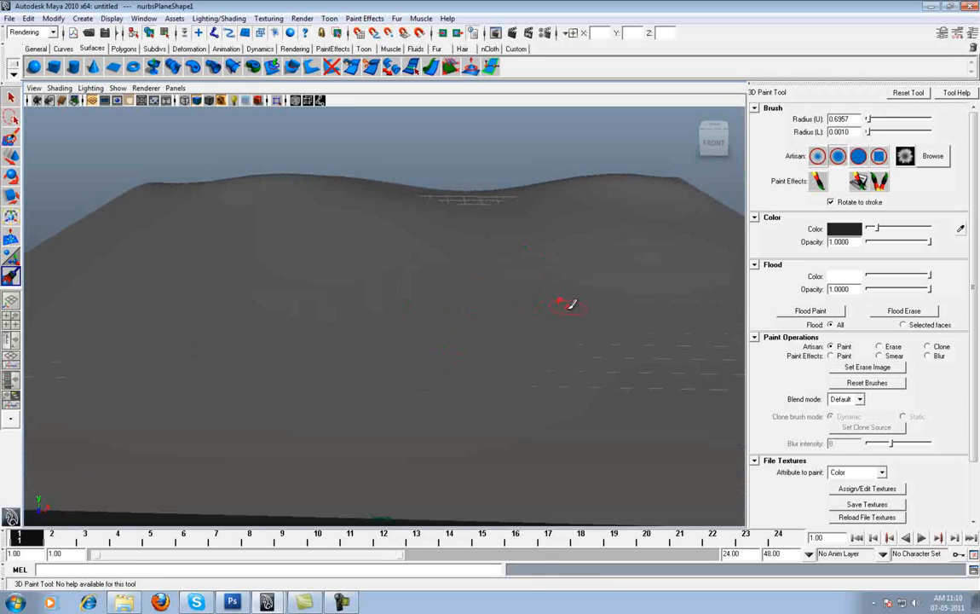
{"action": "scroll", "coordinate": [580, 294], "scroll_direction": "down", "scroll_amount": 1}
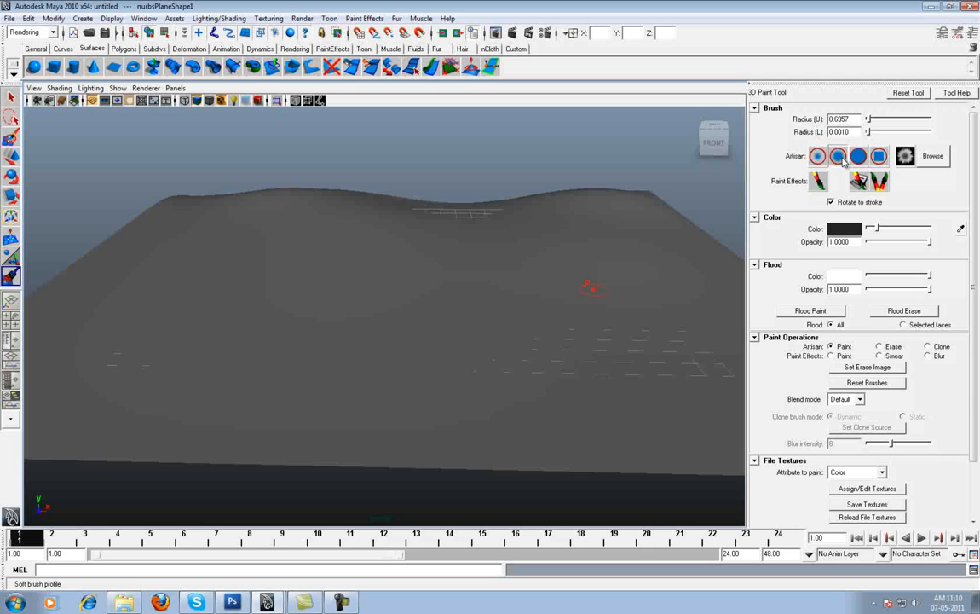
{"action": "scroll", "coordinate": [588, 213], "scroll_direction": "up", "scroll_amount": 2}
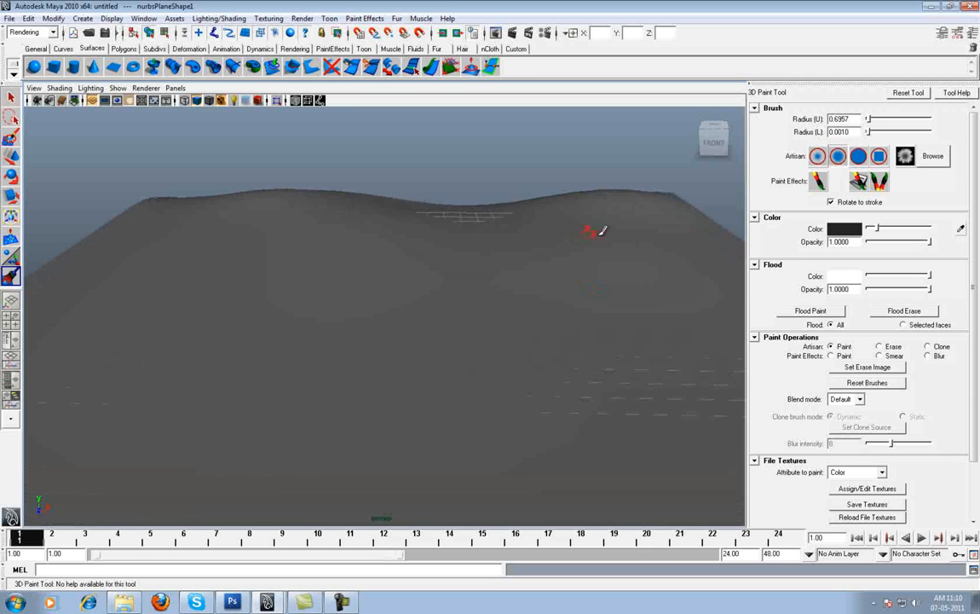
{"action": "left_click", "coordinate": [932, 157]}
{"action": "mouse_move", "coordinate": [644, 232]}
{"action": "left_mouse_down"}
{"action": "mouse_move", "coordinate": [644, 341]}
{"action": "mouse_move", "coordinate": [643, 237]}
{"action": "left_mouse_up"}
{"action": "left_click", "coordinate": [535, 258]}
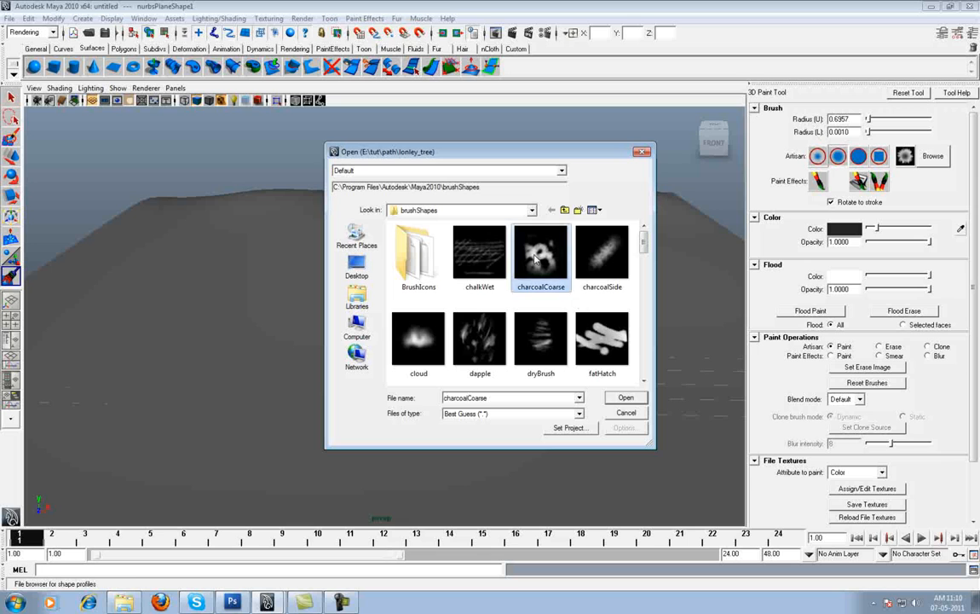
{"action": "left_click", "coordinate": [625, 397]}
{"action": "mouse_move", "coordinate": [510, 296]}
{"action": "left_mouse_down"}
{"action": "mouse_move", "coordinate": [508, 345]}
{"action": "mouse_move", "coordinate": [558, 376]}
{"action": "mouse_move", "coordinate": [654, 405]}
{"action": "left_mouse_up"}
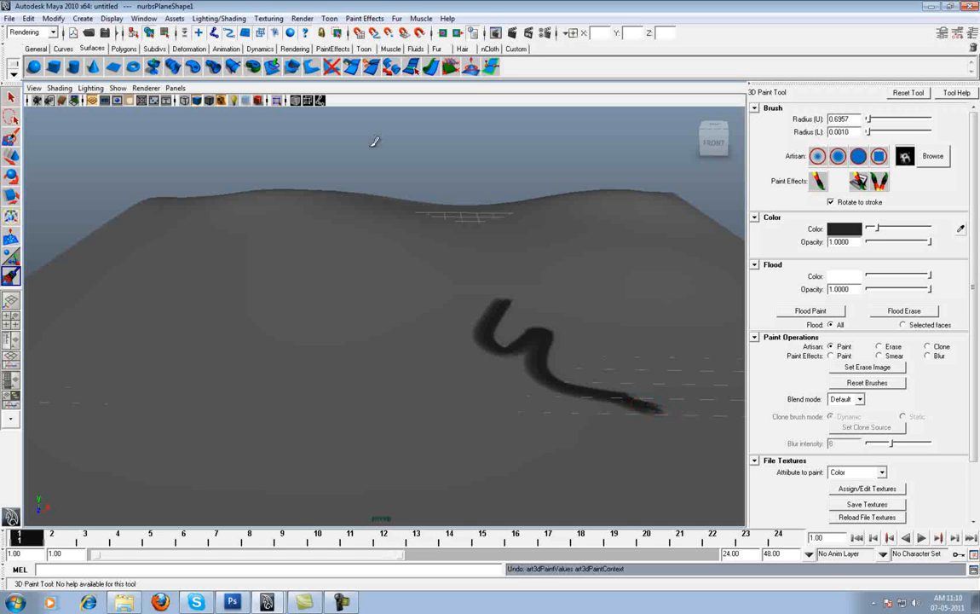
{"action": "key", "text": "ctrl+z"}
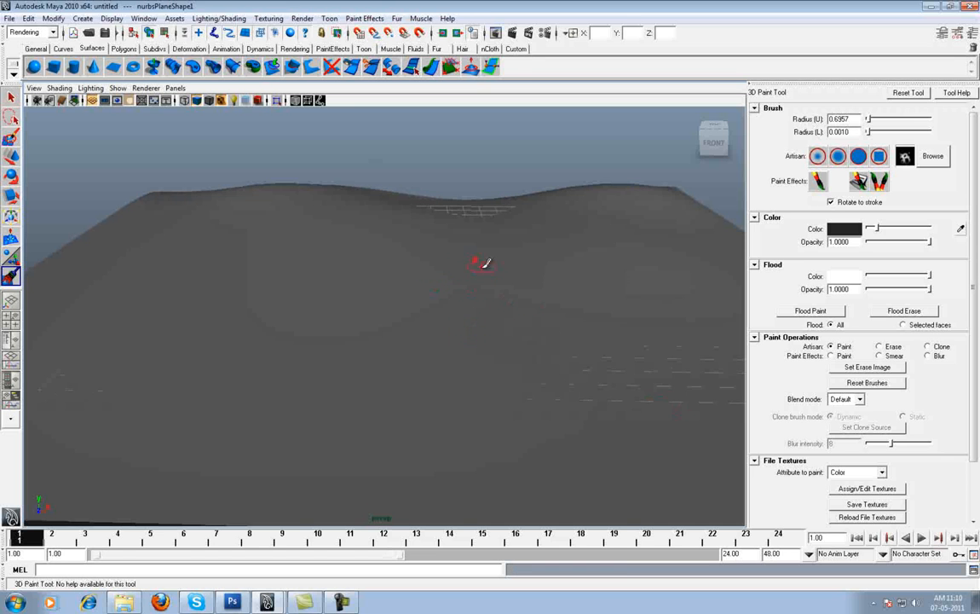
- Switch to Photoshop and close the grass-and-sand document without saving it
{"action": "left_click", "coordinate": [232, 602]}
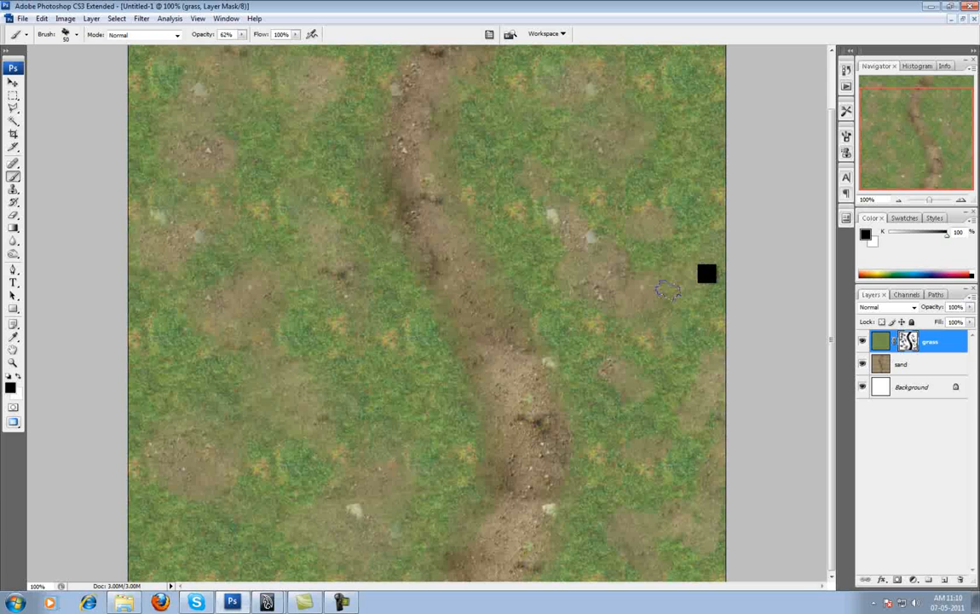
{"action": "left_click", "coordinate": [974, 19]}
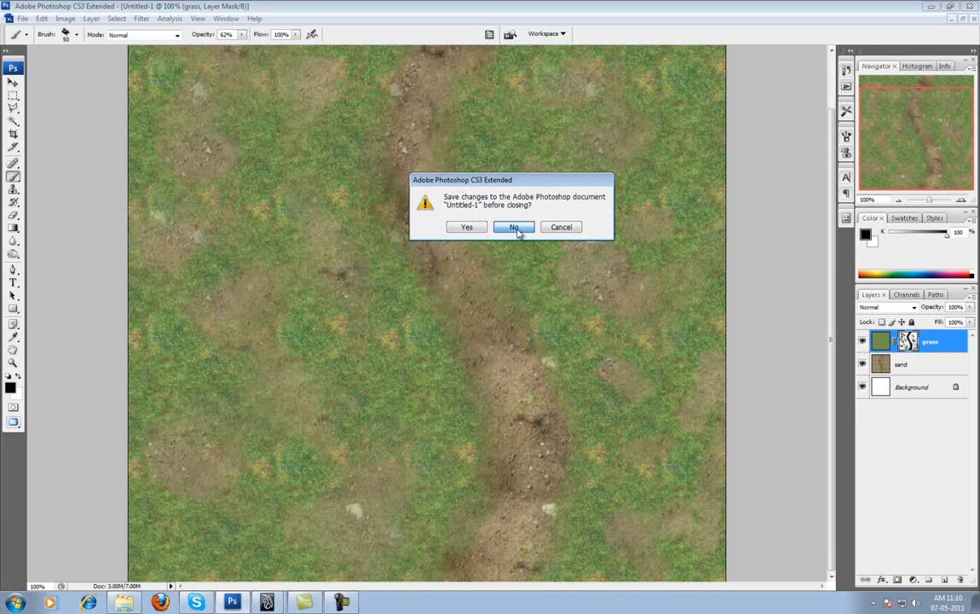
{"action": "left_click", "coordinate": [514, 223]}
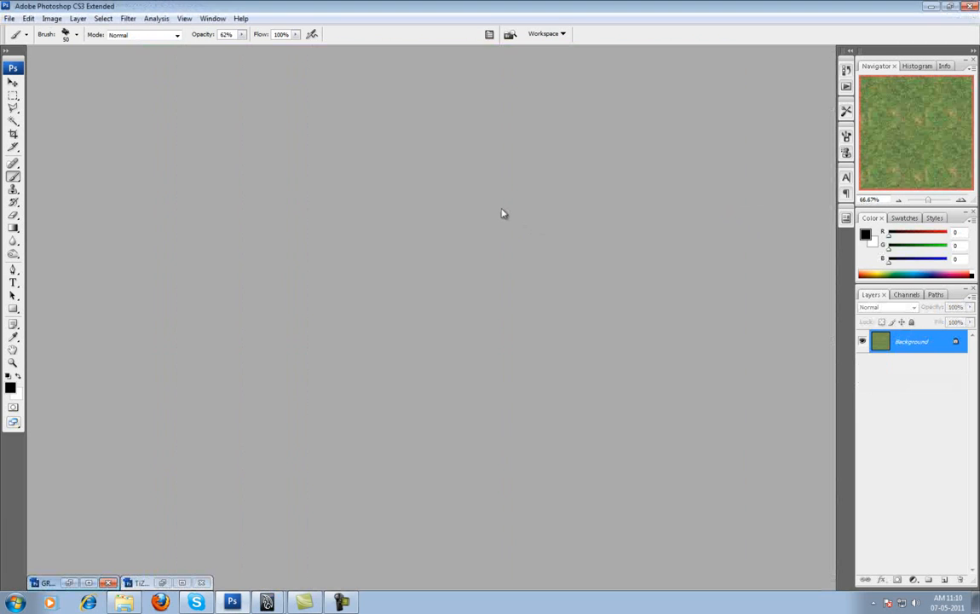
- Create a new white RGB document of 256 by 256 pixels
{"action": "key", "text": "ctrl+n"}
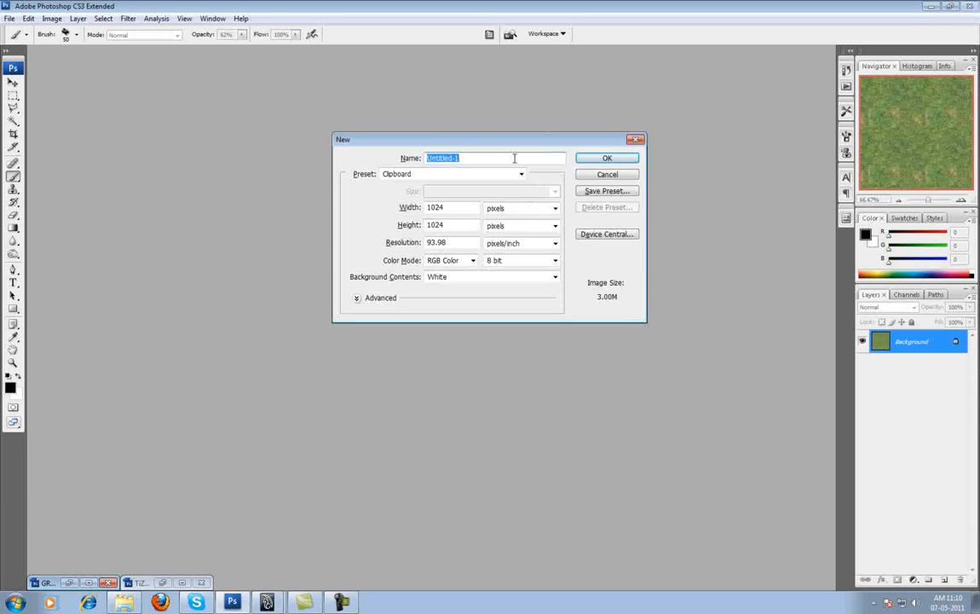
{"action": "double_click", "coordinate": [463, 207]}
{"action": "type", "text": "256"}
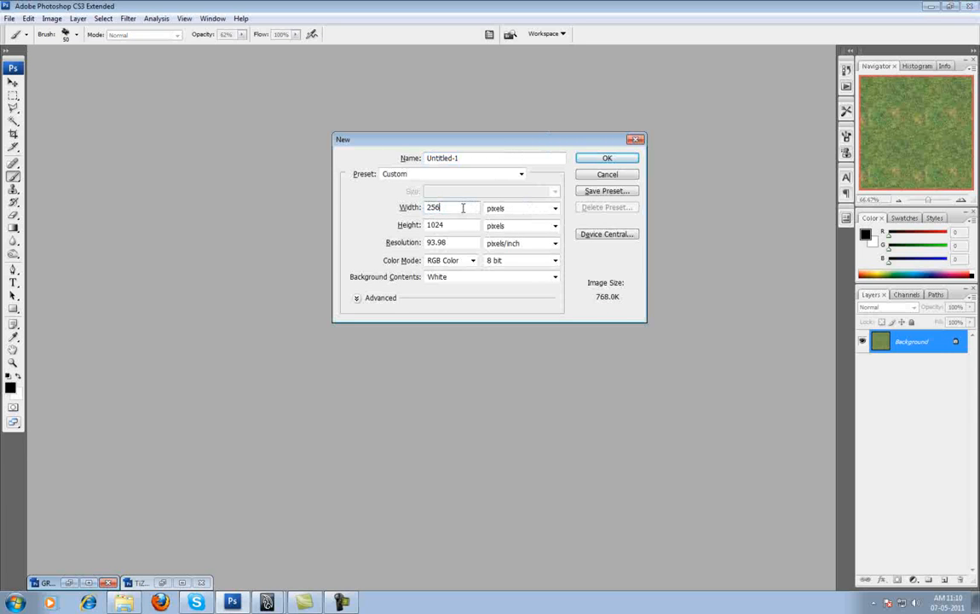
{"action": "double_click", "coordinate": [470, 227]}
{"action": "type", "text": "256"}
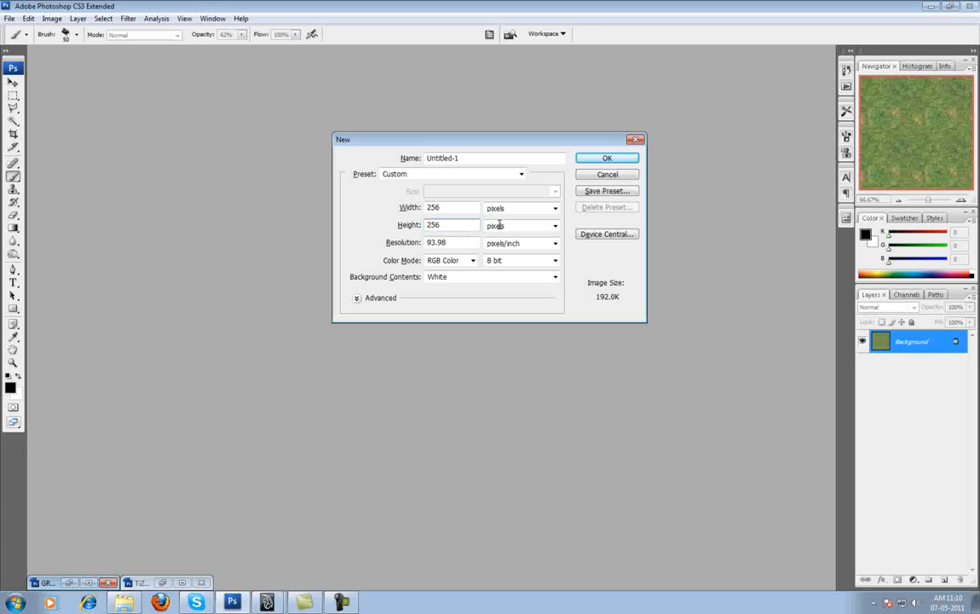
{"action": "left_click", "coordinate": [600, 156]}
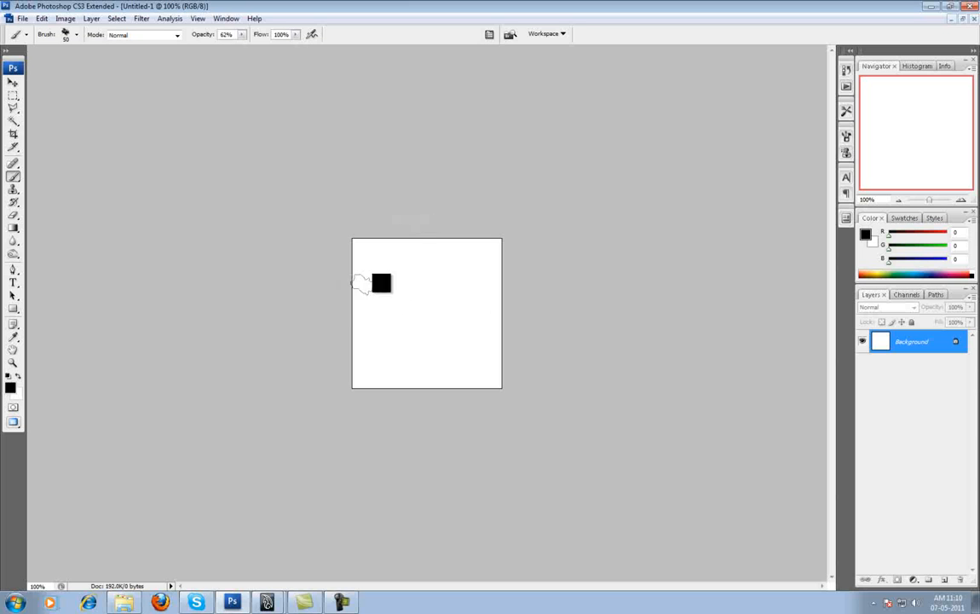
- Draw a circular selection in the left half of the canvas using the Elliptical Marquee with a 7 px feather
{"action": "left_click", "coordinate": [13, 95]}
{"action": "left_click", "coordinate": [48, 106]}
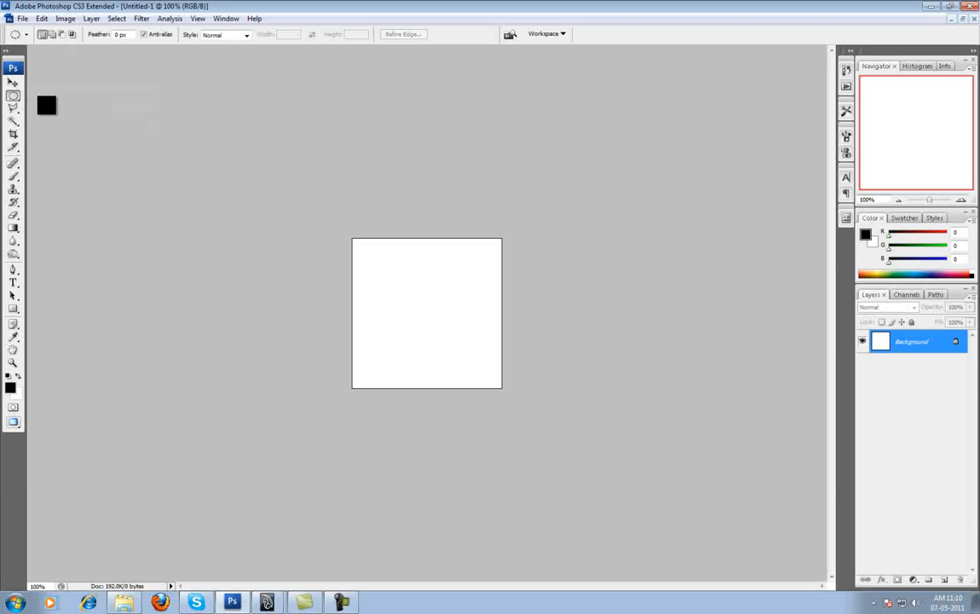
{"action": "left_click", "coordinate": [128, 34]}
{"action": "left_click_drag", "start_coordinate": [359, 293], "coordinate": [446, 346], "text": "shift"}
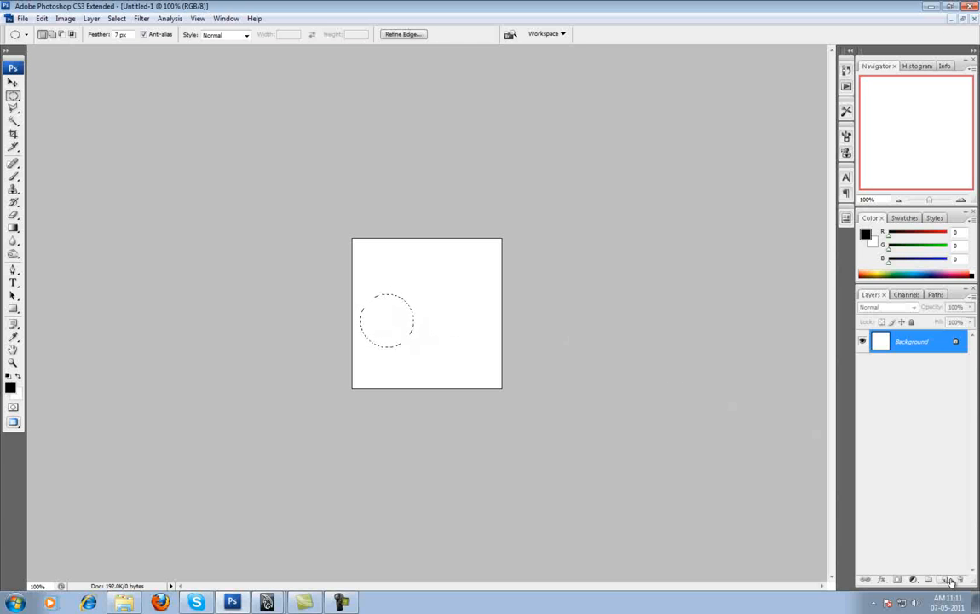
- Fill the circular selection with black on a new layer, deselect, and set the layer's blending mode to Dissolve
{"action": "left_click", "coordinate": [946, 580]}
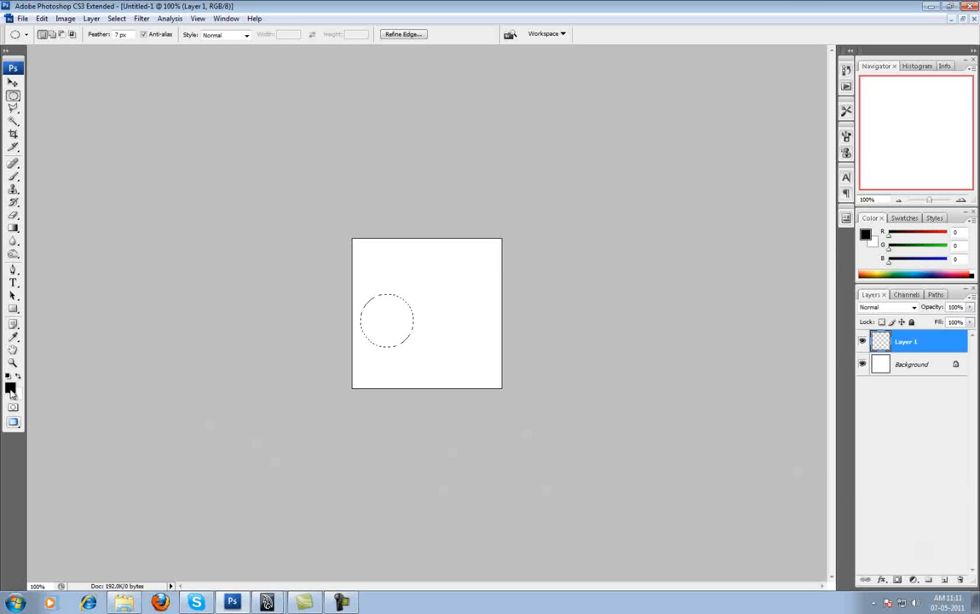
{"action": "key", "text": "alt+BackSpace"}
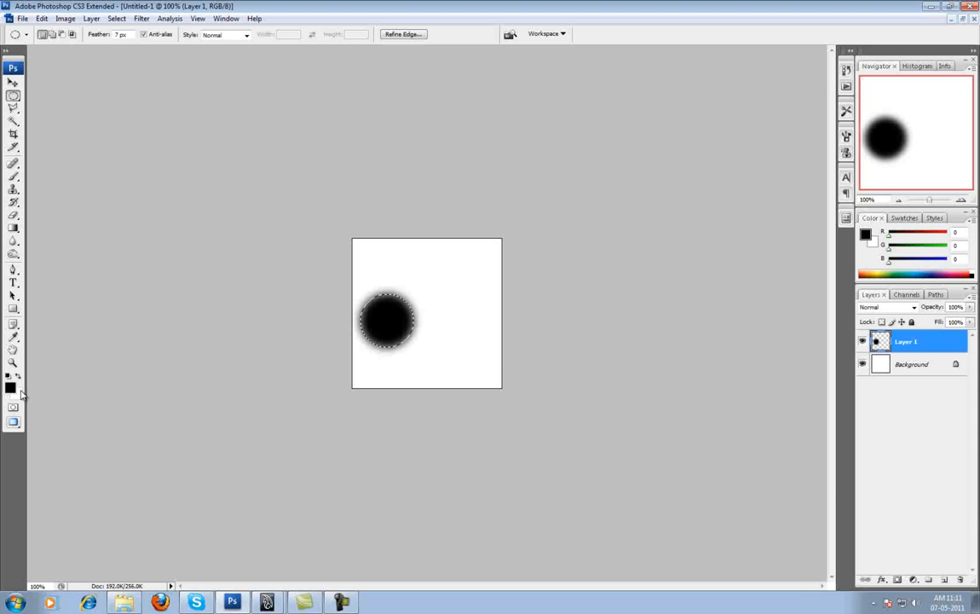
{"action": "key", "text": "ctrl+d"}
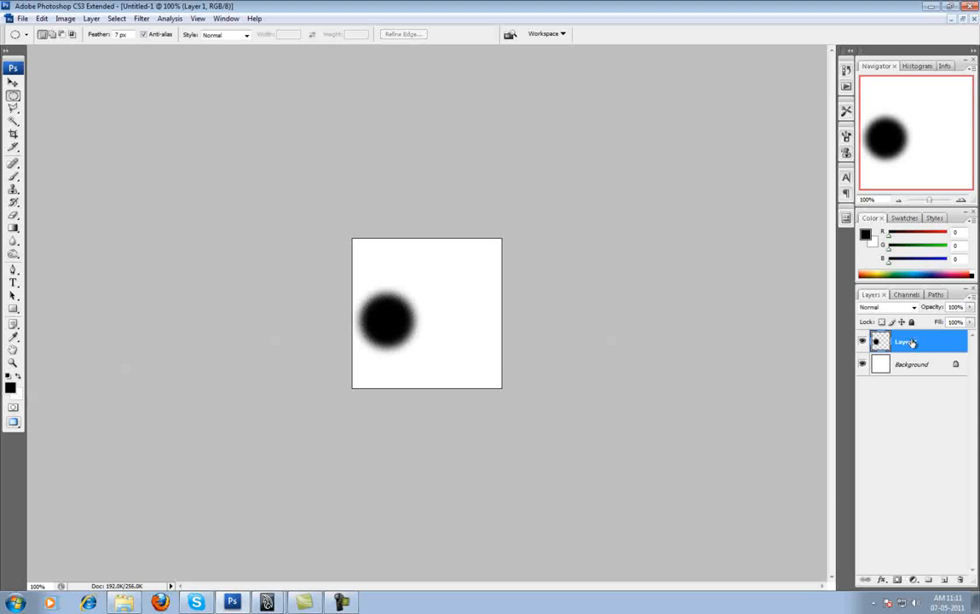
{"action": "left_click", "coordinate": [887, 308]}
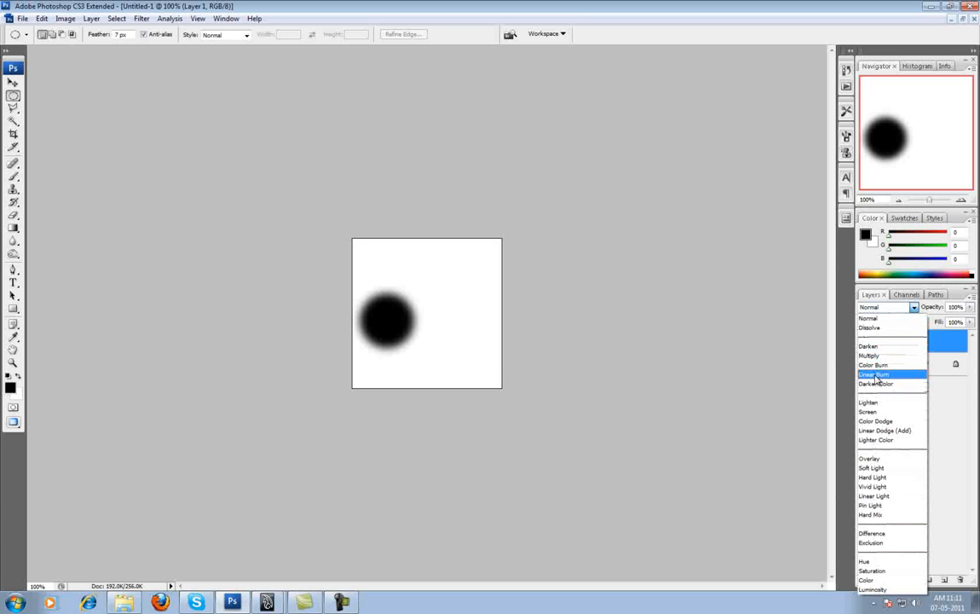
{"action": "left_click", "coordinate": [870, 327]}
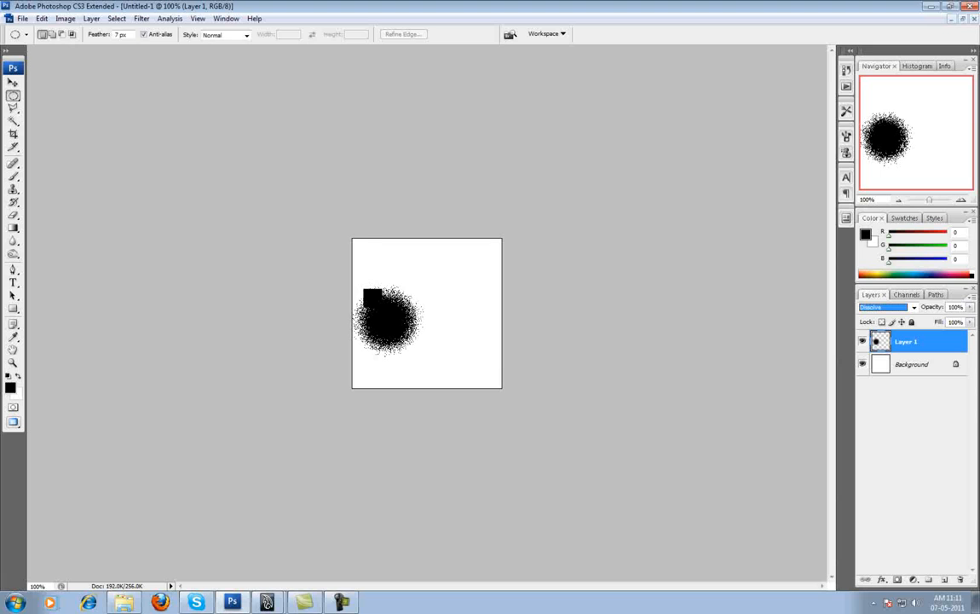
- Place a copy of the speckled dot beside the original and merge the two dot layers into one
{"action": "left_click", "coordinate": [13, 83]}
{"action": "left_click_drag", "start_coordinate": [385, 317], "coordinate": [446, 328]}
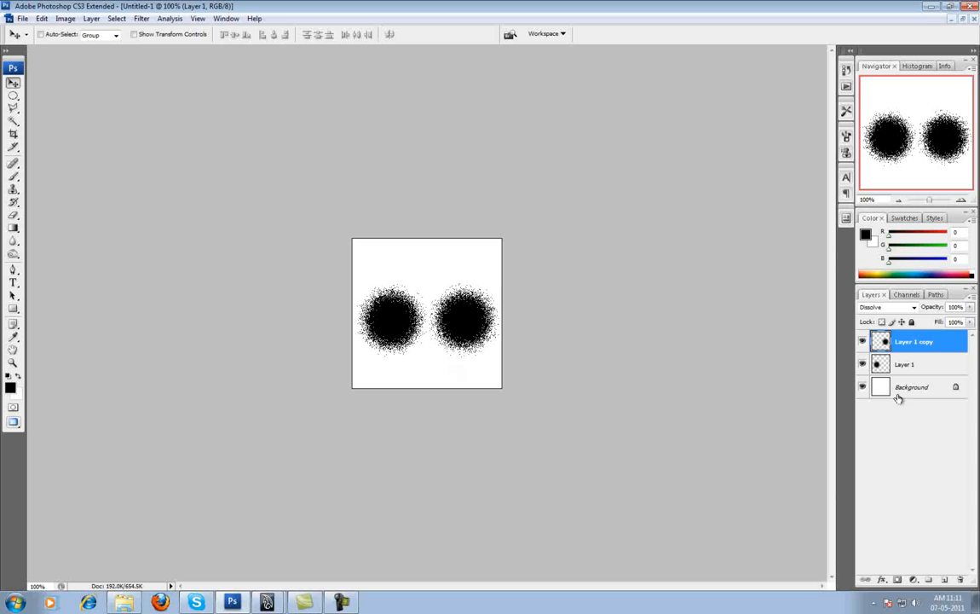
{"action": "left_click", "coordinate": [900, 366], "text": "shift"}
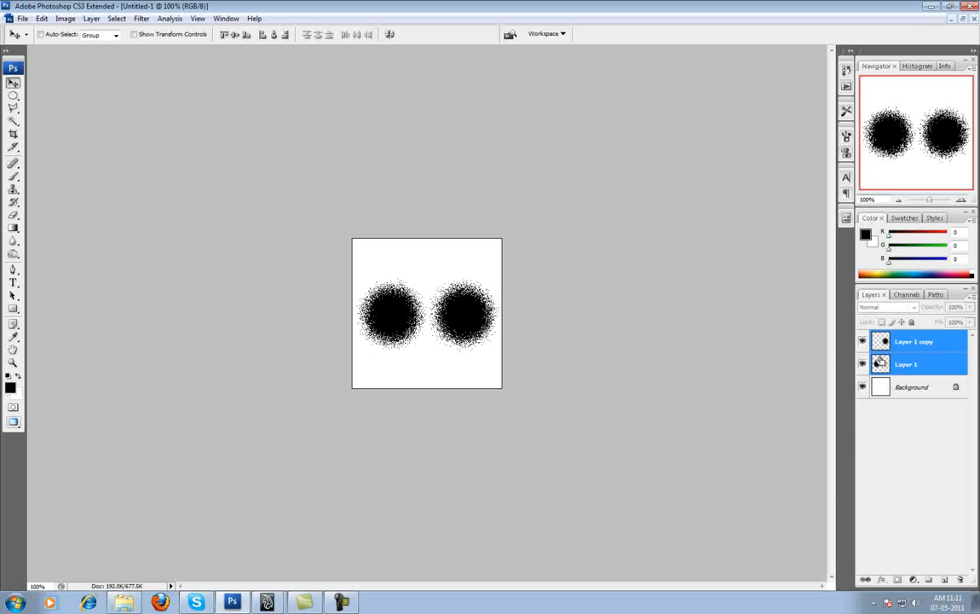
{"action": "key", "text": "ctrl+e"}
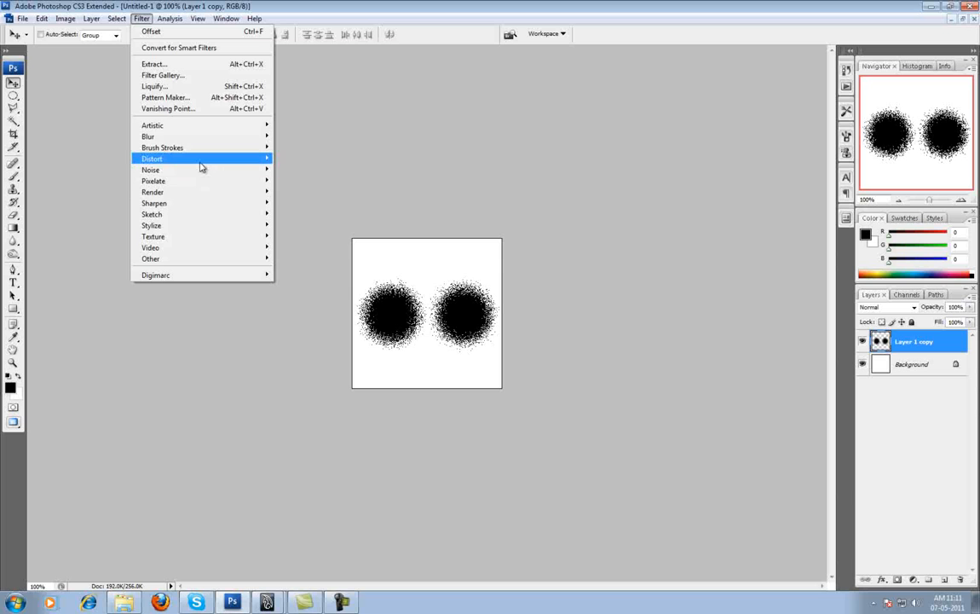
- Apply a slight Gaussian Blur to the merged dots layer to soften the speckled edges
{"action": "mouse_move", "coordinate": [247, 136]}
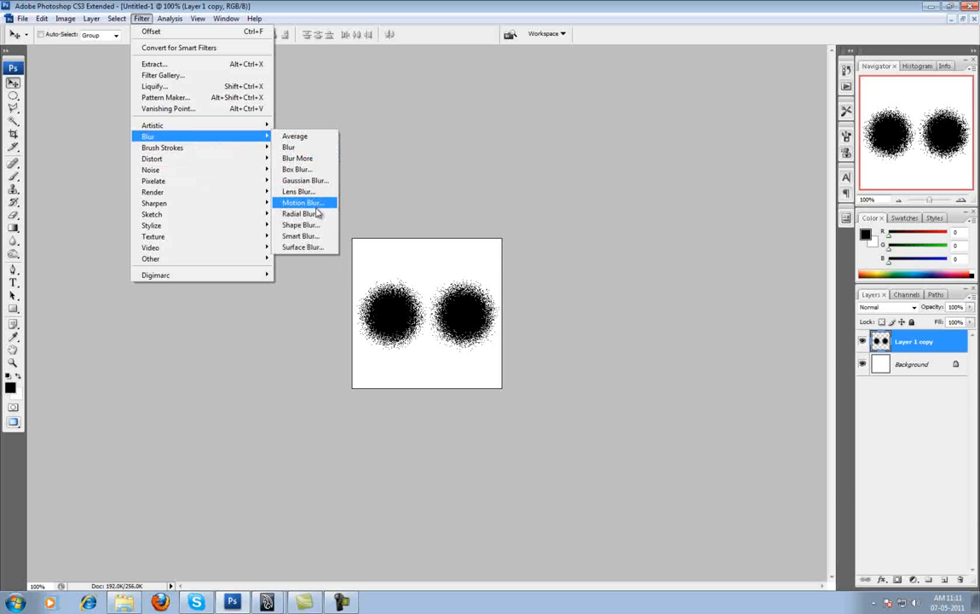
{"action": "left_click", "coordinate": [307, 182]}
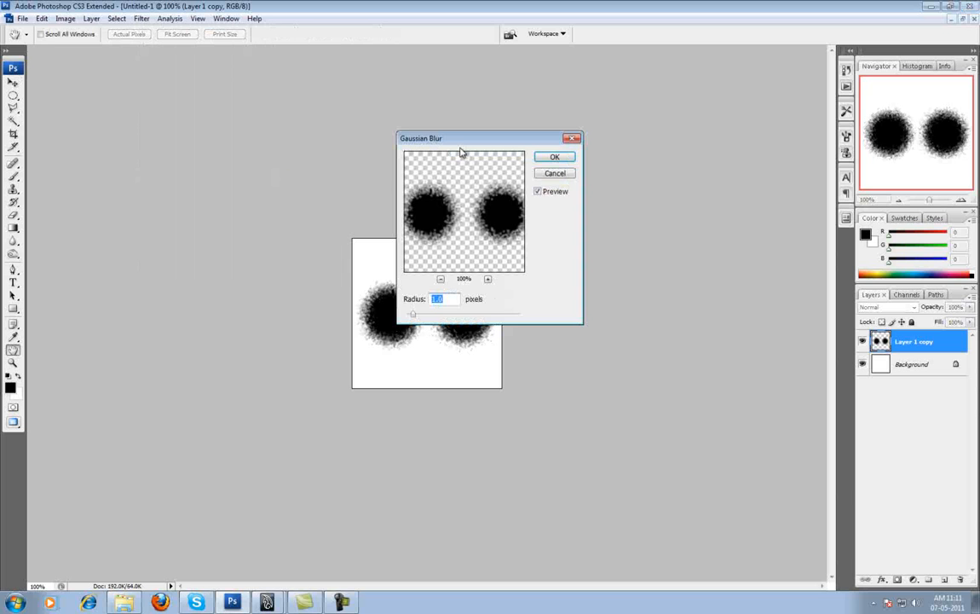
{"action": "left_click_drag", "start_coordinate": [458, 141], "coordinate": [612, 103]}
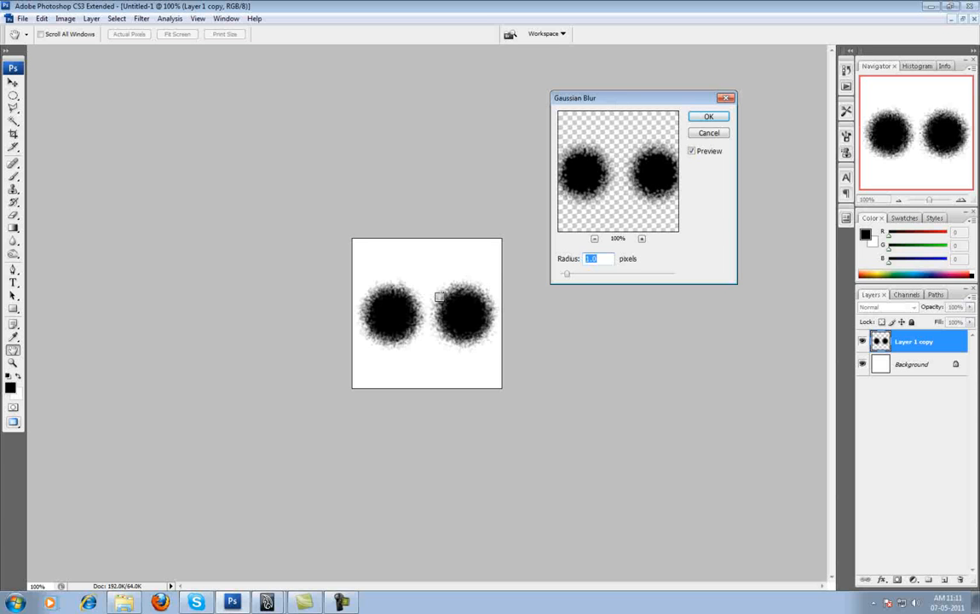
{"action": "left_click_drag", "start_coordinate": [608, 281], "coordinate": [570, 280]}
{"action": "left_click", "coordinate": [705, 118]}
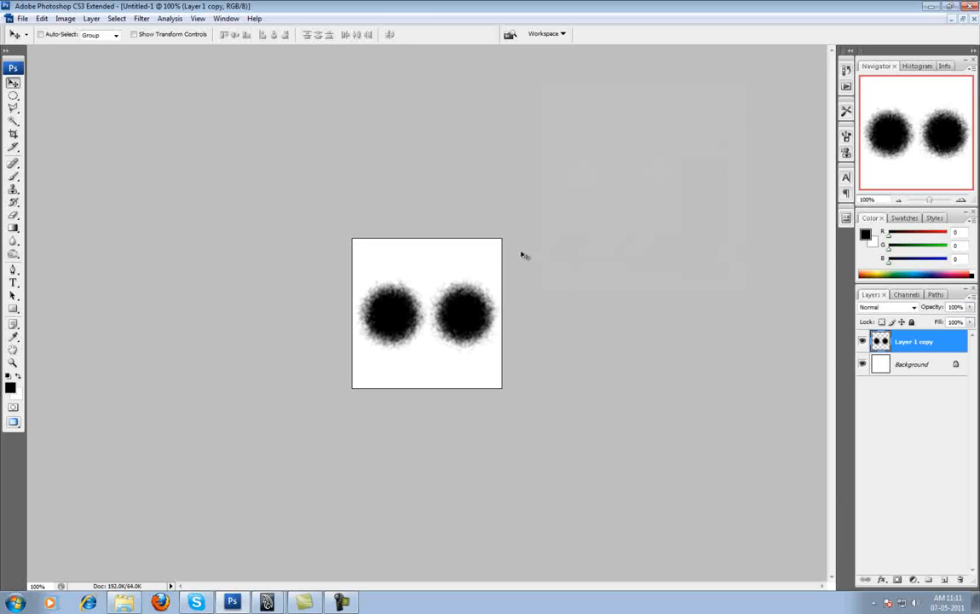
- Rotate the two dots 90° counterclockwise so they are stacked vertically
{"action": "key", "text": "ctrl+t"}
{"action": "right_click", "coordinate": [469, 296]}
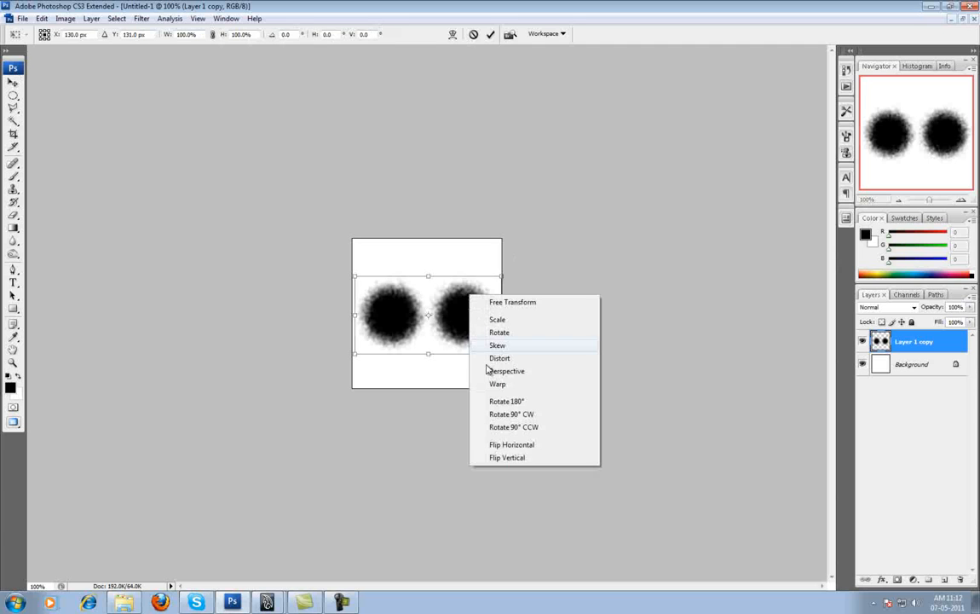
{"action": "left_click", "coordinate": [534, 431]}
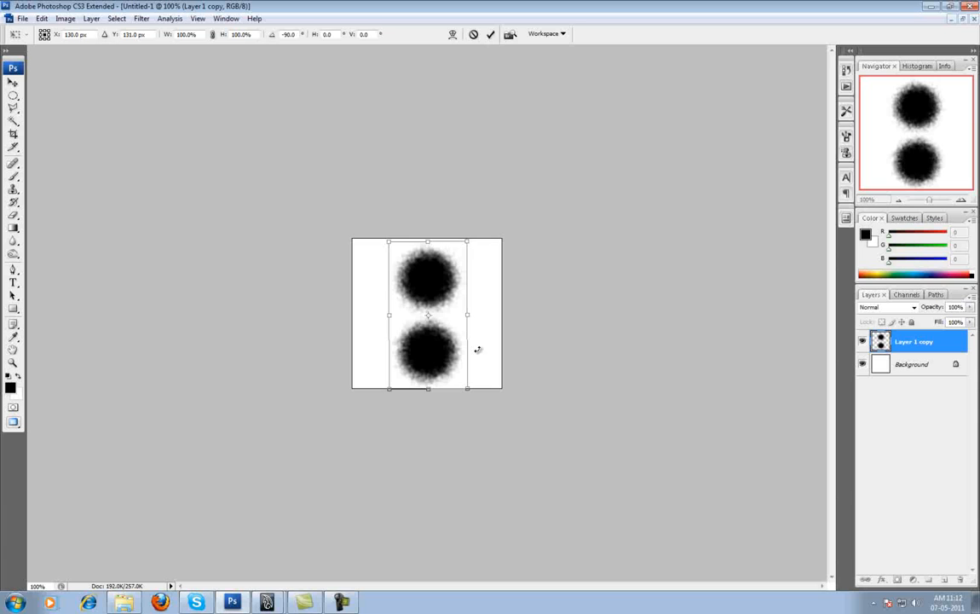
{"action": "key", "text": "Return"}
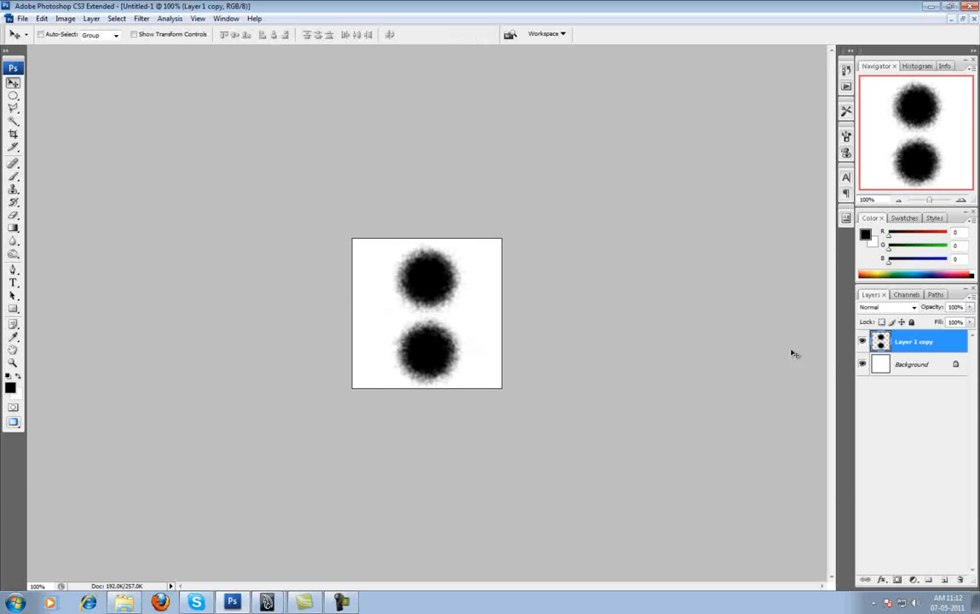
- Save the stacked dots image as a JPEG named brush in the sourceimages folder
{"action": "left_click", "coordinate": [23, 17]}
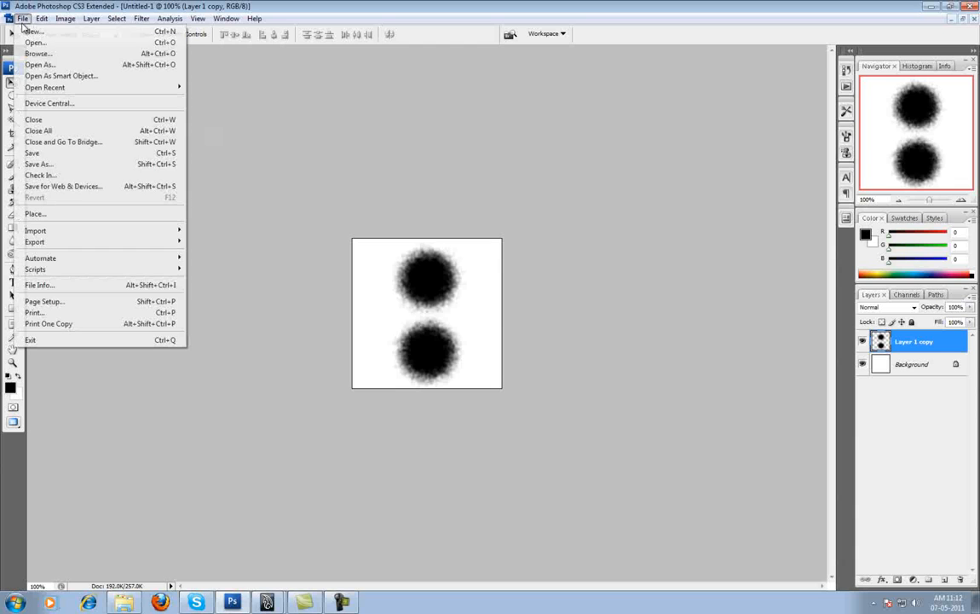
{"action": "left_click", "coordinate": [74, 165]}
{"action": "left_click", "coordinate": [532, 303]}
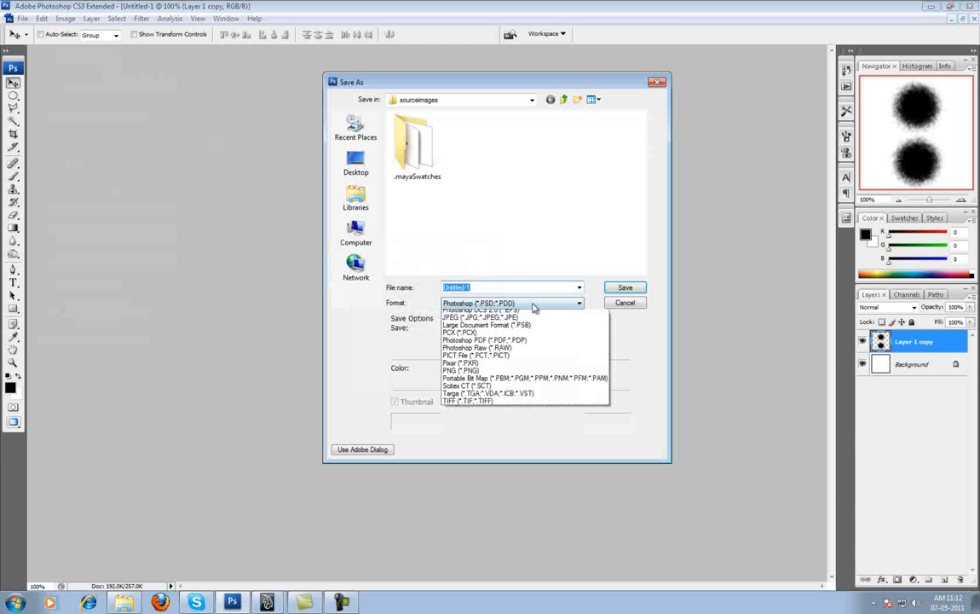
{"action": "left_click", "coordinate": [504, 367]}
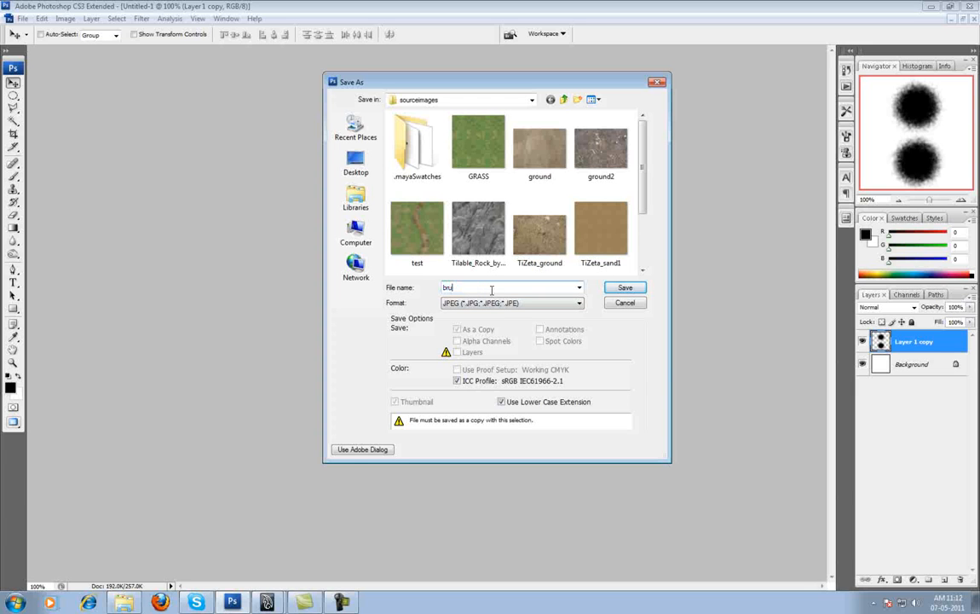
{"action": "left_click", "coordinate": [629, 287]}
{"action": "left_click", "coordinate": [559, 167]}
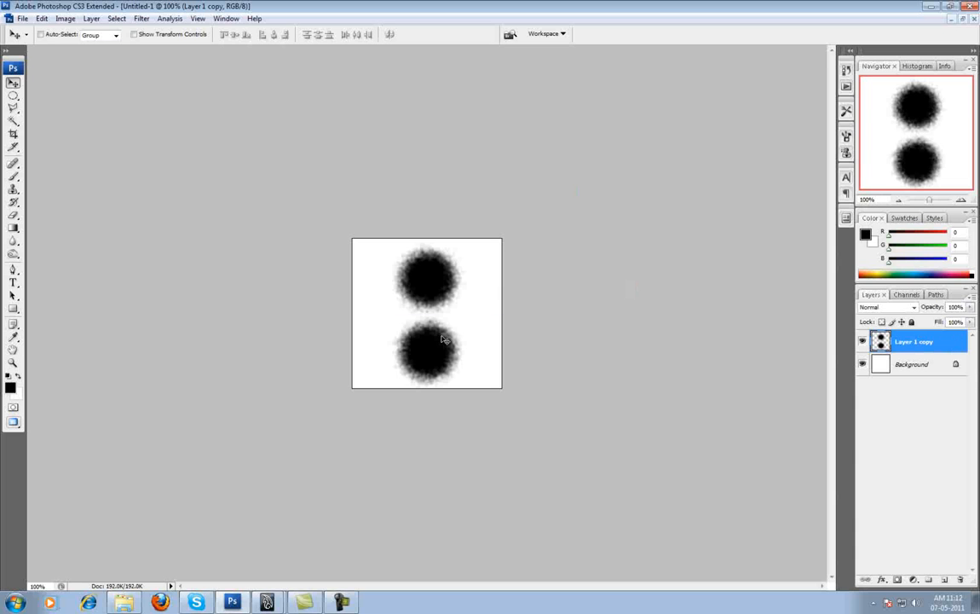
- Switch to Maya and load the brush image from E:\tut\path\lonley_tree\sourceimages as the 3D Paint brush shape
{"action": "mouse_move", "coordinate": [269, 603]}
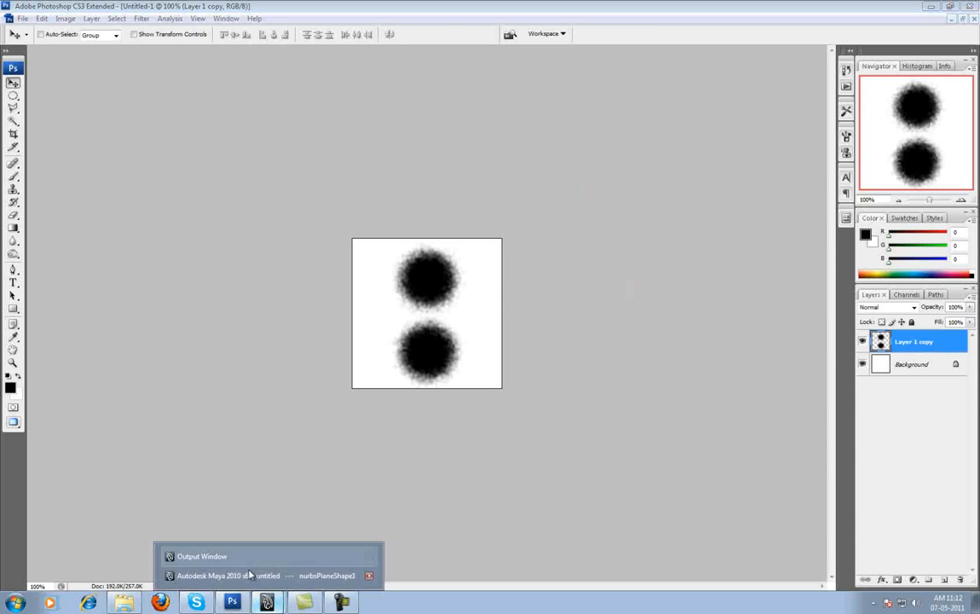
{"action": "left_click", "coordinate": [247, 575]}
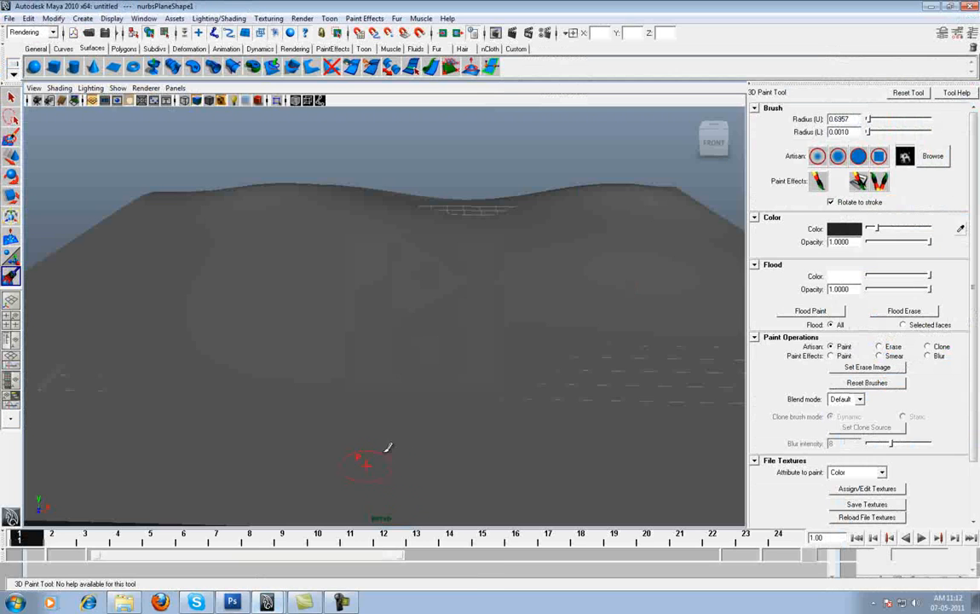
{"action": "left_click", "coordinate": [933, 156]}
{"action": "left_click", "coordinate": [490, 210]}
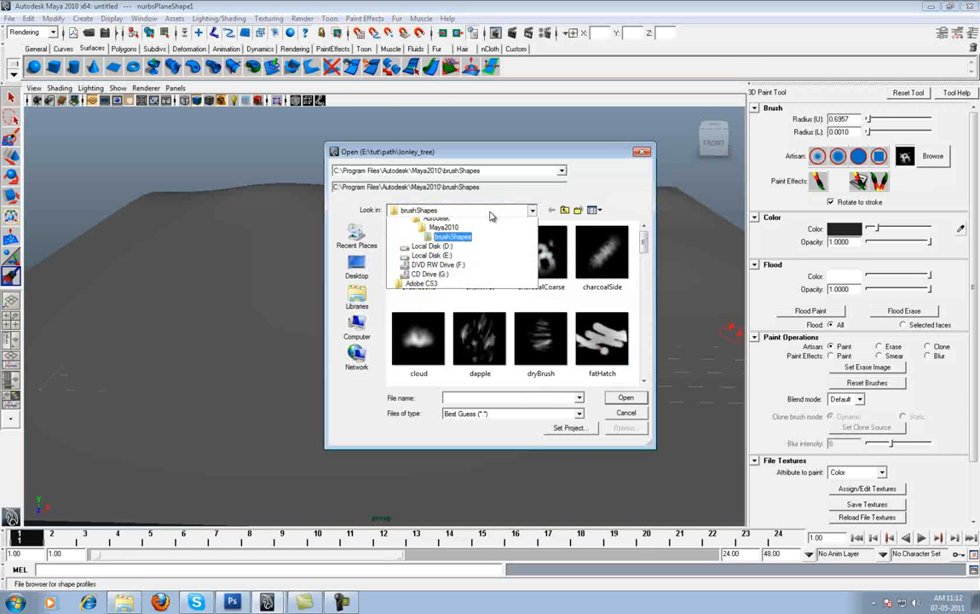
{"action": "left_click", "coordinate": [465, 332]}
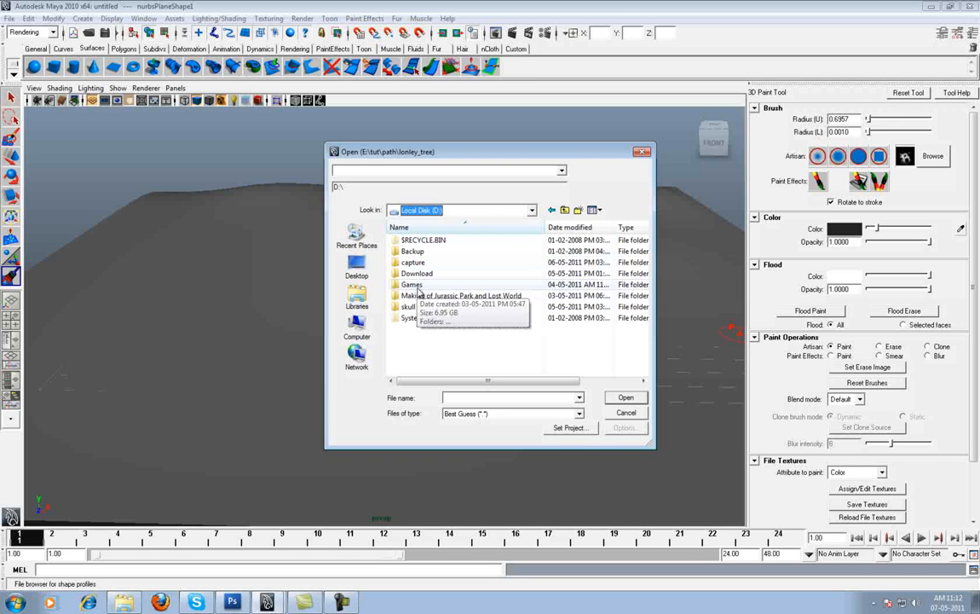
{"action": "left_click", "coordinate": [460, 211]}
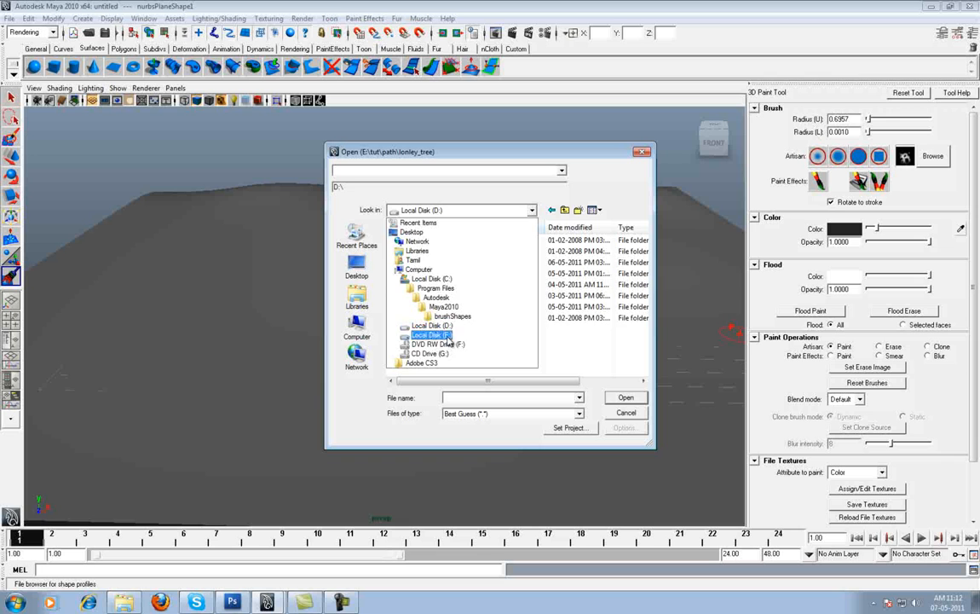
{"action": "left_click", "coordinate": [437, 335]}
{"action": "double_click", "coordinate": [408, 285]}
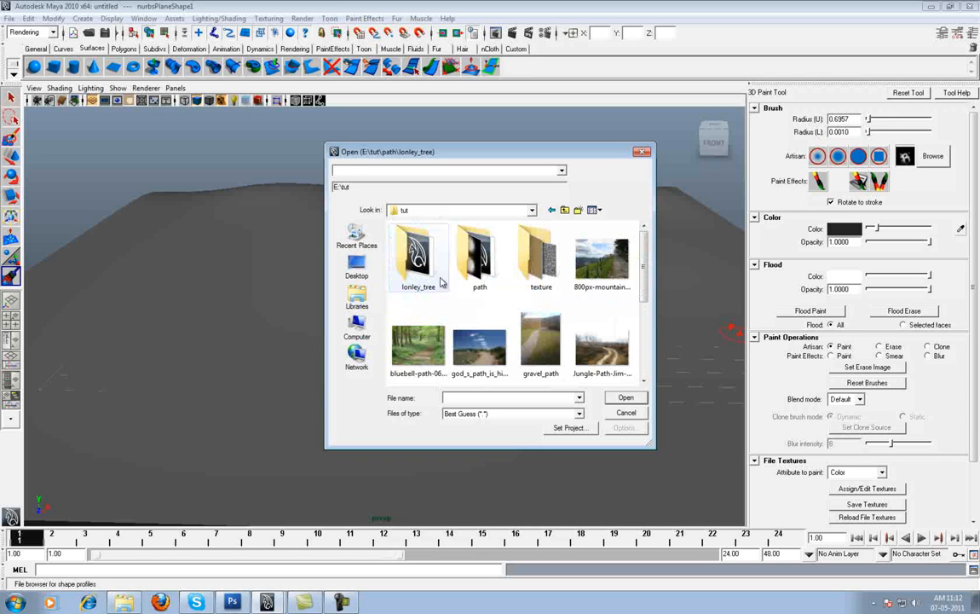
{"action": "double_click", "coordinate": [479, 260]}
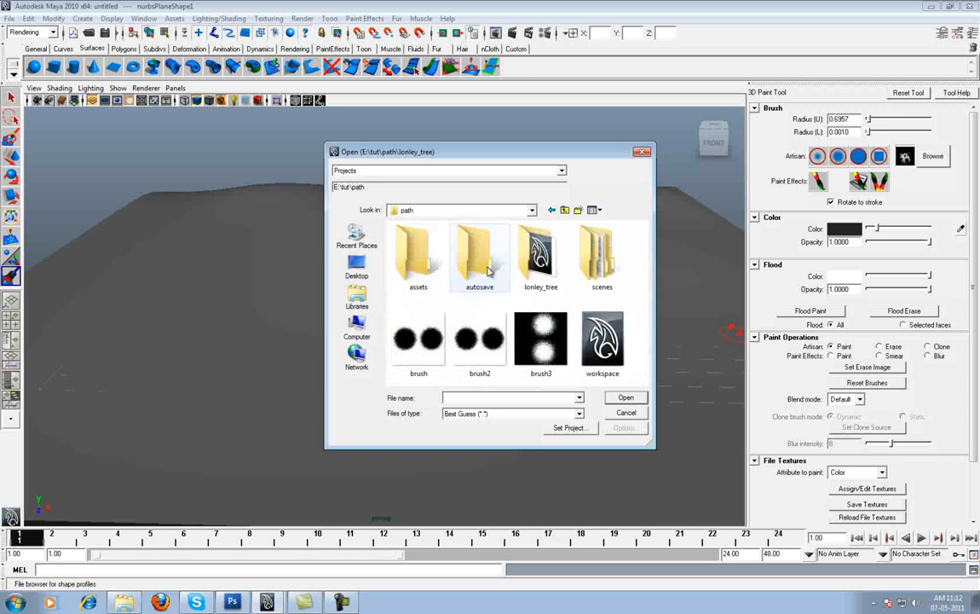
{"action": "double_click", "coordinate": [532, 271]}
{"action": "left_click_drag", "start_coordinate": [645, 285], "coordinate": [648, 339]}
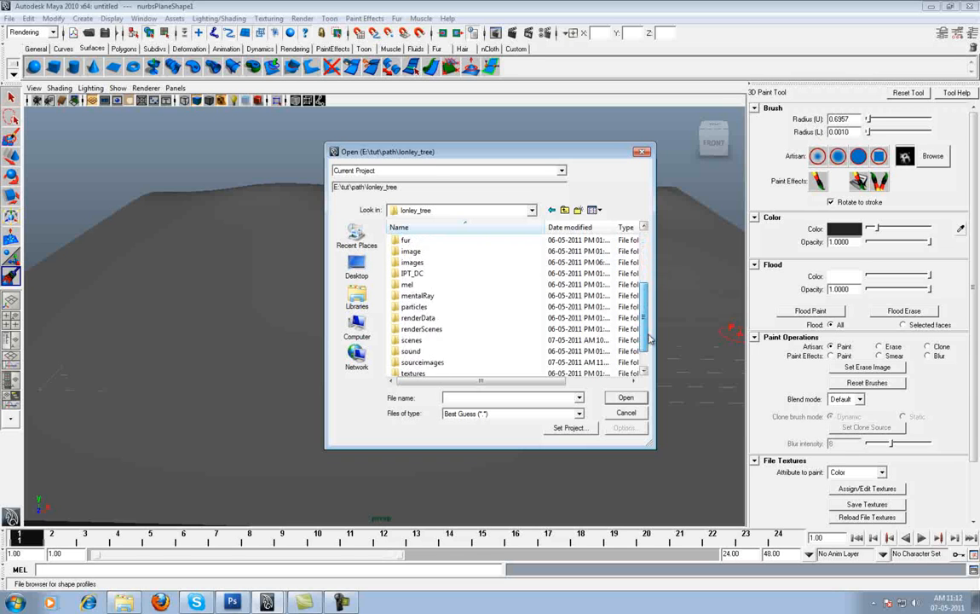
{"action": "double_click", "coordinate": [421, 351]}
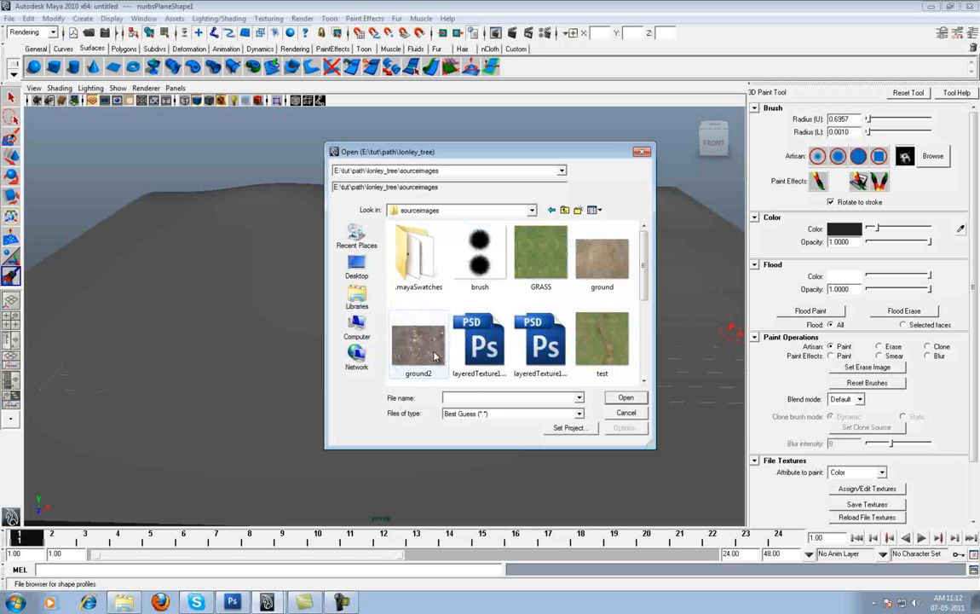
{"action": "double_click", "coordinate": [478, 249]}
- Paint a winding dark test path and a short crossing stroke on the terrain with the custom brush
{"action": "mouse_move", "coordinate": [579, 242]}
{"action": "left_mouse_down"}
{"action": "mouse_move", "coordinate": [445, 304]}
{"action": "mouse_move", "coordinate": [578, 343]}
{"action": "mouse_move", "coordinate": [341, 365]}
{"action": "mouse_move", "coordinate": [211, 358]}
{"action": "mouse_move", "coordinate": [323, 391]}
{"action": "mouse_move", "coordinate": [416, 381]}
{"action": "left_mouse_up"}
{"action": "right_click_drag", "start_coordinate": [416, 381], "coordinate": [466, 433], "text": "alt"}
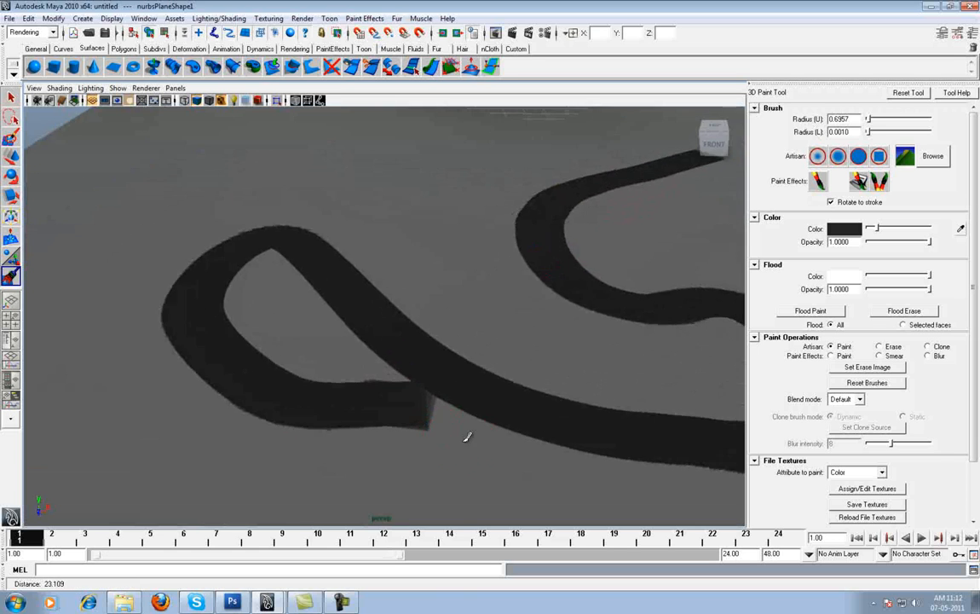
{"action": "left_click_drag", "start_coordinate": [458, 212], "coordinate": [346, 331]}
{"action": "right_click_drag", "start_coordinate": [521, 296], "coordinate": [431, 313], "text": "alt"}
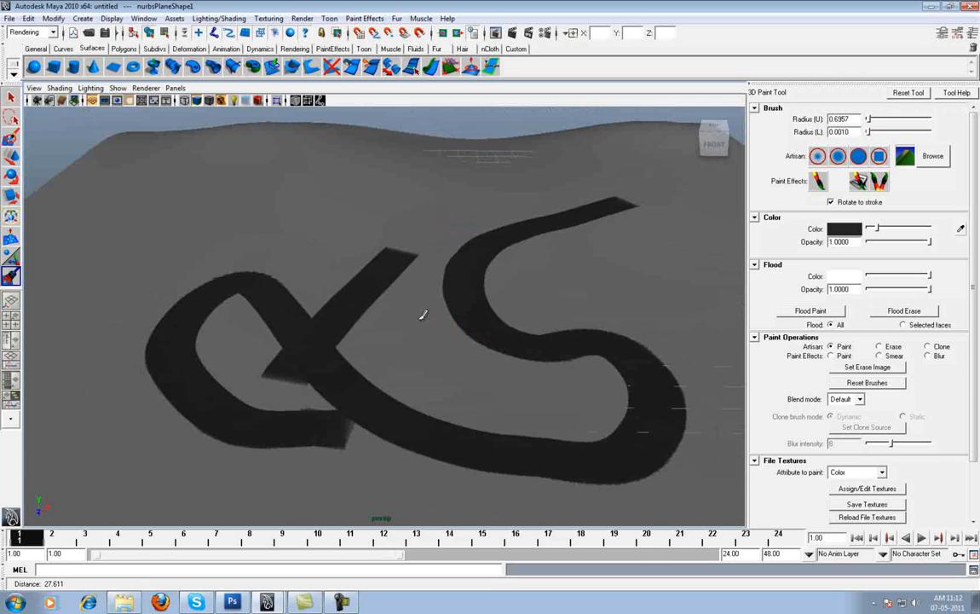
- Undo all the dark test strokes painted on the terrain
{"action": "key", "text": "ctrl+z"}
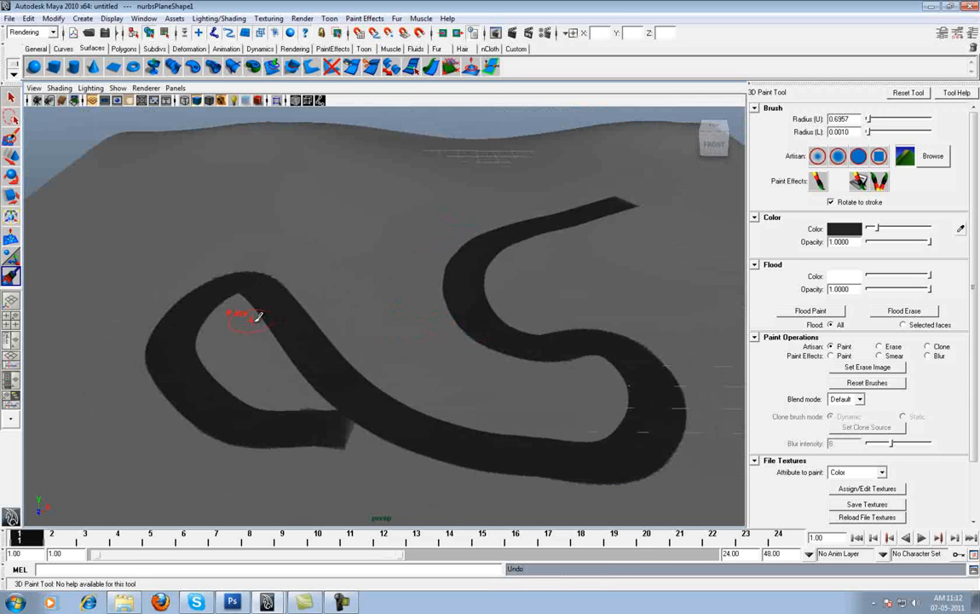
{"action": "key", "text": "ctrl+z"}
{"action": "key", "text": "ctrl+z"}
{"action": "key", "text": "ctrl+z"}
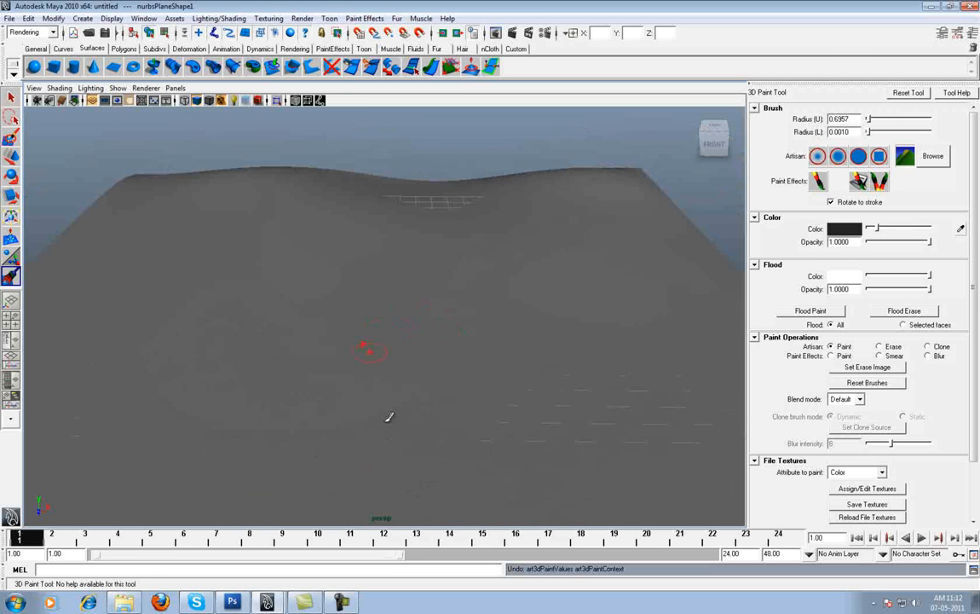
- Switch to Photoshop, close the untitled document, and open the saved brush.jpg
{"action": "key", "text": "alt+Tab"}
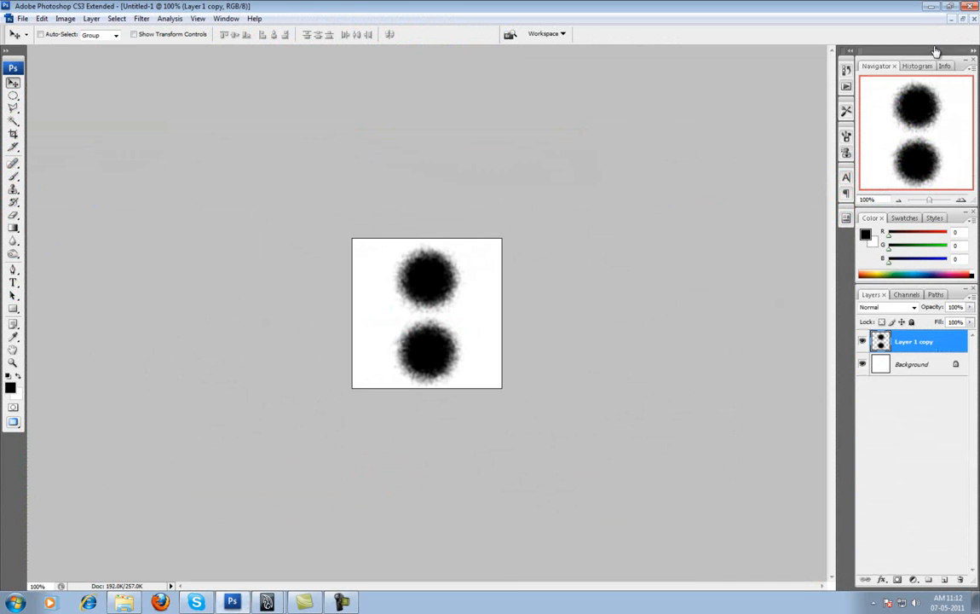
{"action": "left_click", "coordinate": [970, 18]}
{"action": "left_click", "coordinate": [513, 225]}
{"action": "key", "text": "ctrl+o"}
{"action": "double_click", "coordinate": [546, 136]}
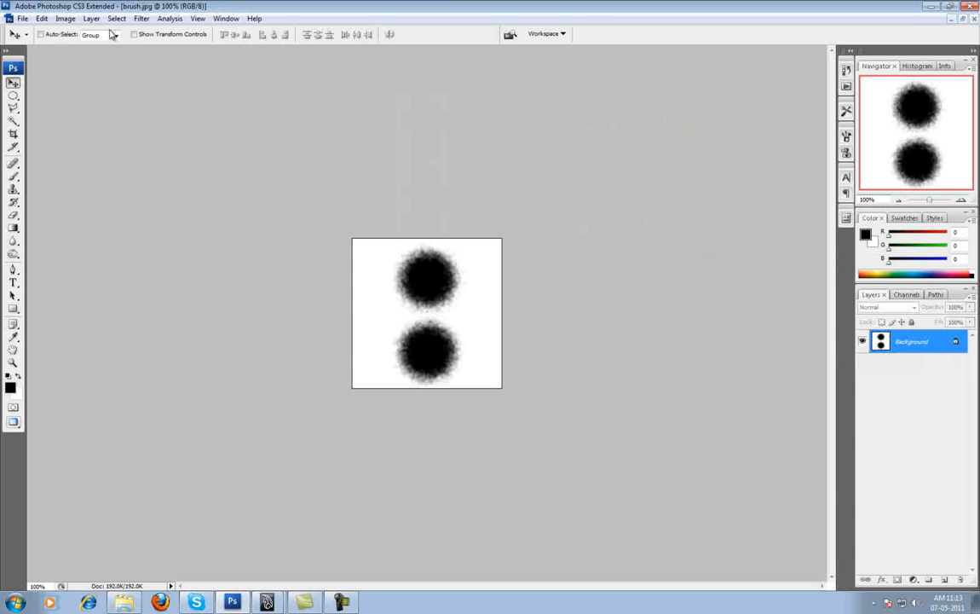
- Invert the colors of brush.jpg to get white dots on black and save the image
{"action": "left_click", "coordinate": [65, 18]}
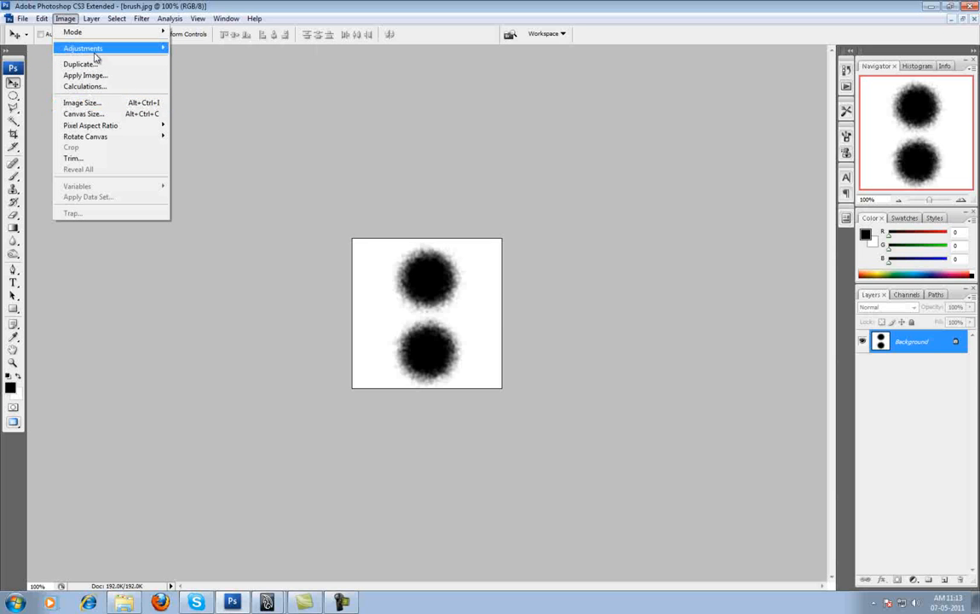
{"action": "mouse_move", "coordinate": [97, 57]}
{"action": "left_click", "coordinate": [256, 244]}
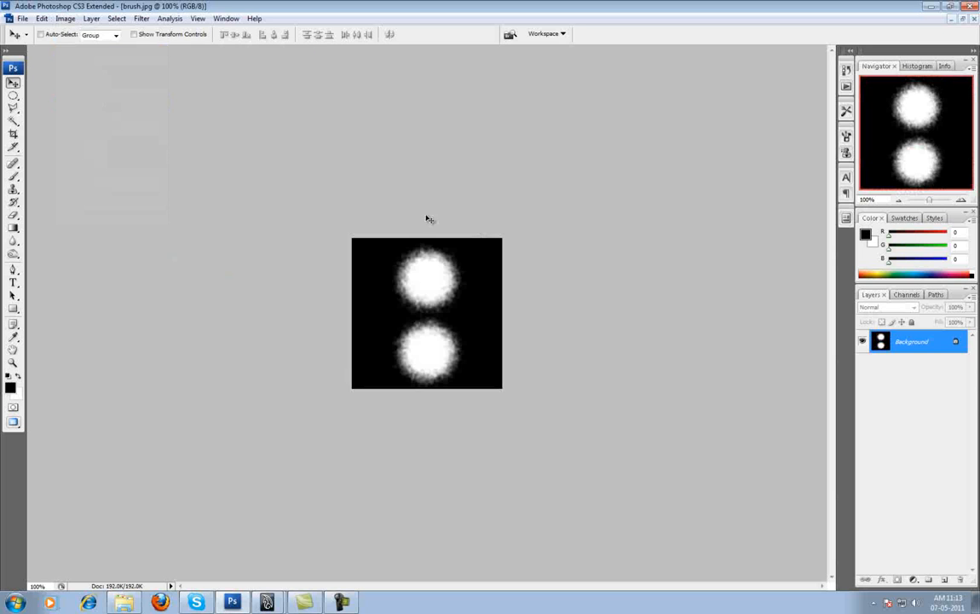
{"action": "left_click", "coordinate": [23, 18]}
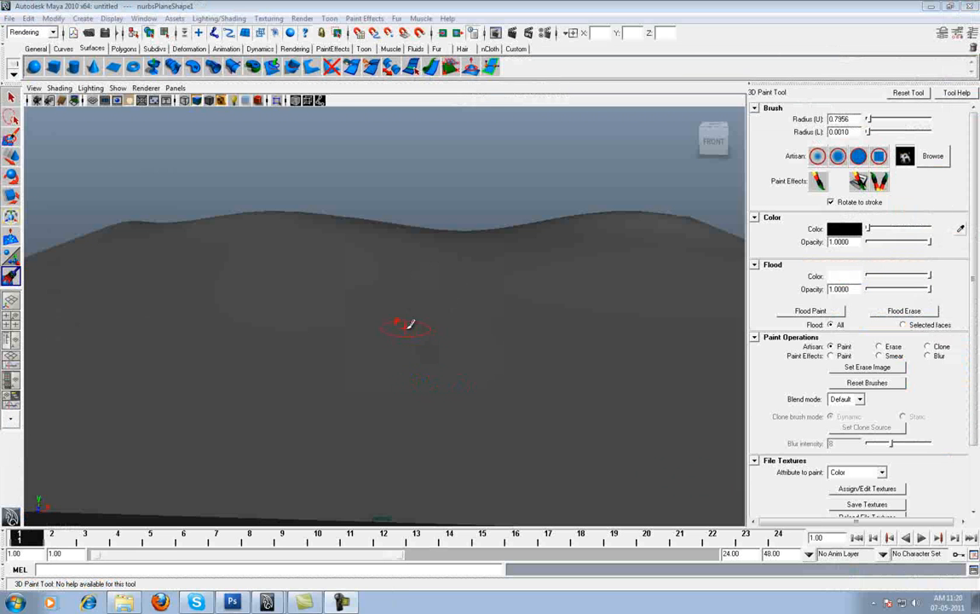
- Switch to Maya and flood the whole terrain with white paint in the 3D Paint Tool
{"action": "mouse_move", "coordinate": [408, 328]}
{"action": "left_mouse_down", "text": "alt"}
{"action": "mouse_move", "coordinate": [429, 333]}
{"action": "mouse_move", "coordinate": [411, 341]}
{"action": "left_mouse_up", "text": "alt"}
{"action": "right_click_drag", "start_coordinate": [410, 341], "coordinate": [419, 354], "text": "alt"}
{"action": "middle_click_drag", "start_coordinate": [430, 385], "coordinate": [447, 366], "text": "alt"}
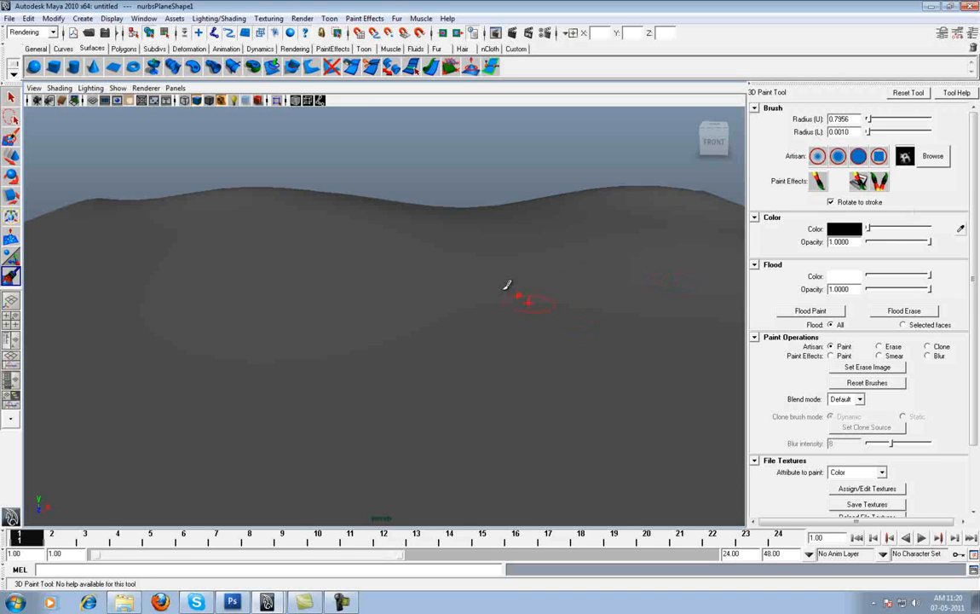
{"action": "middle_click_drag", "start_coordinate": [503, 283], "coordinate": [461, 258], "text": "alt"}
{"action": "left_click_drag", "start_coordinate": [464, 263], "coordinate": [470, 260], "text": "alt"}
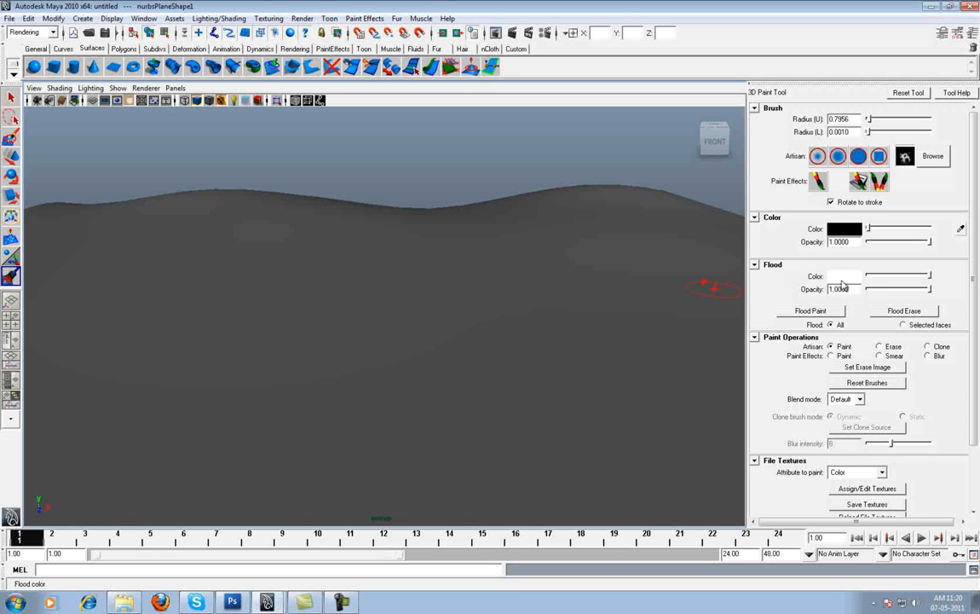
{"action": "left_click", "coordinate": [814, 311]}
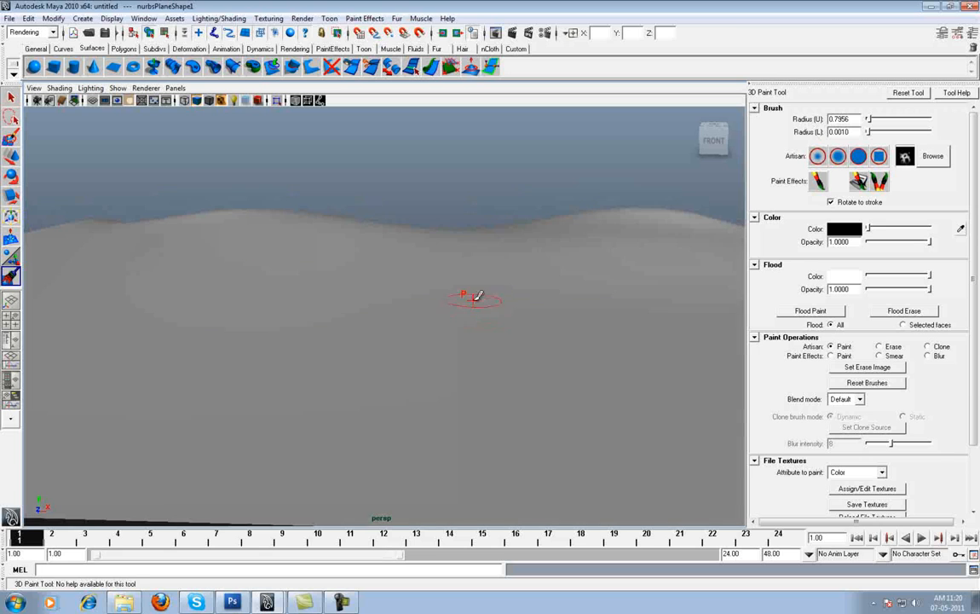
- Load the inverted brush image from E:\tut\path\lonley_tree\sourceimages as the 3D Paint brush shape
{"action": "left_click", "coordinate": [933, 156]}
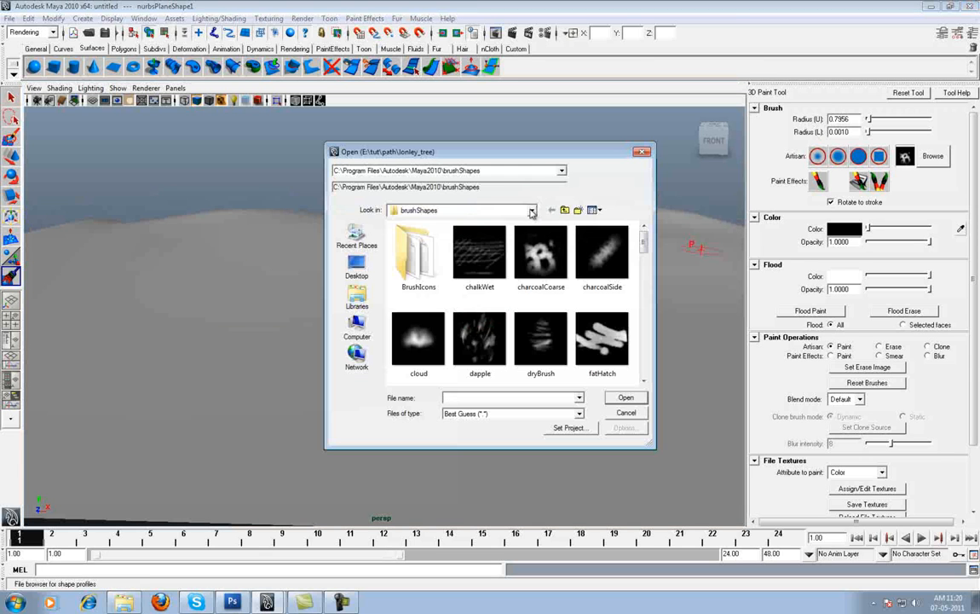
{"action": "left_click", "coordinate": [532, 212]}
{"action": "left_click", "coordinate": [428, 298]}
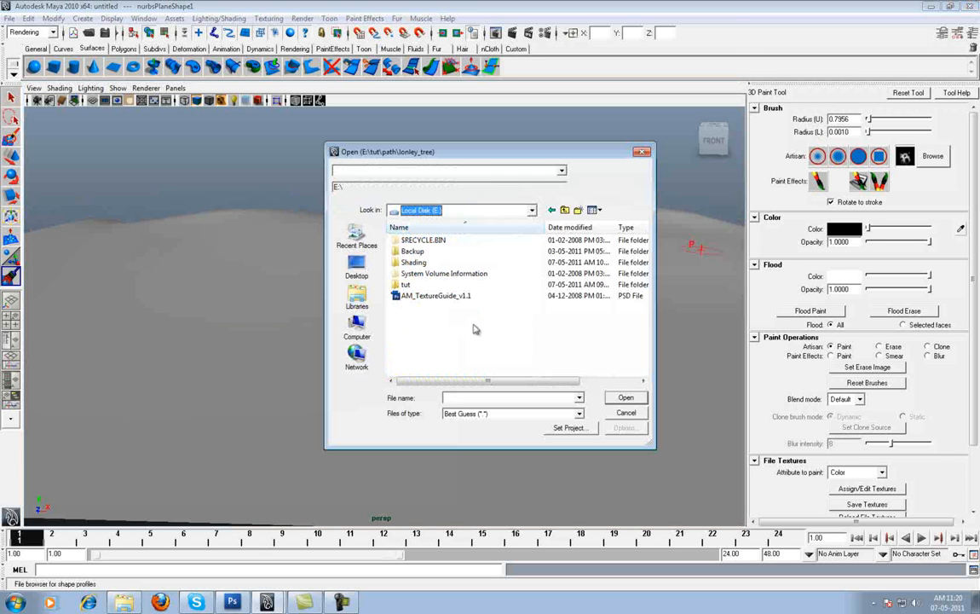
{"action": "double_click", "coordinate": [408, 285]}
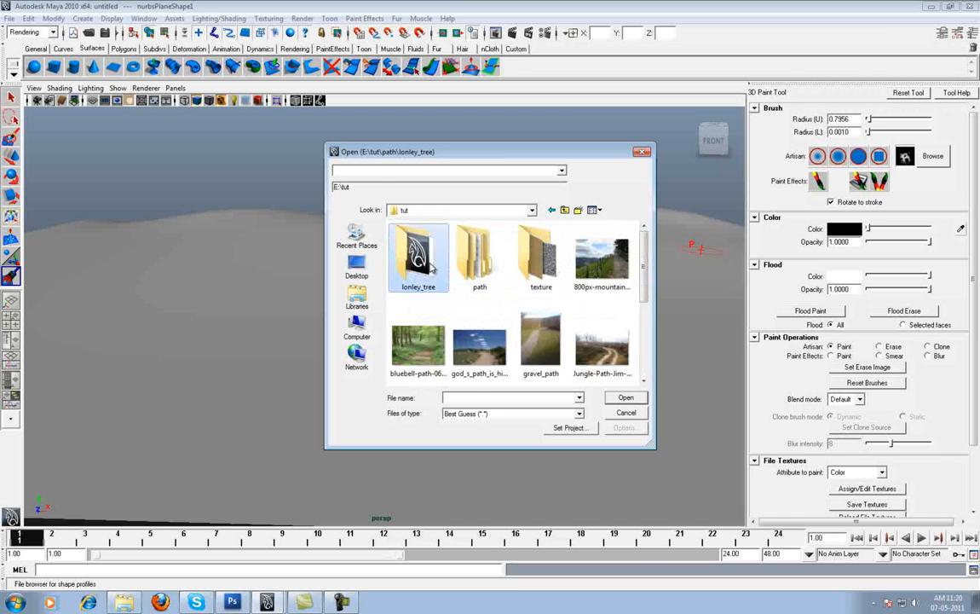
{"action": "double_click", "coordinate": [426, 260]}
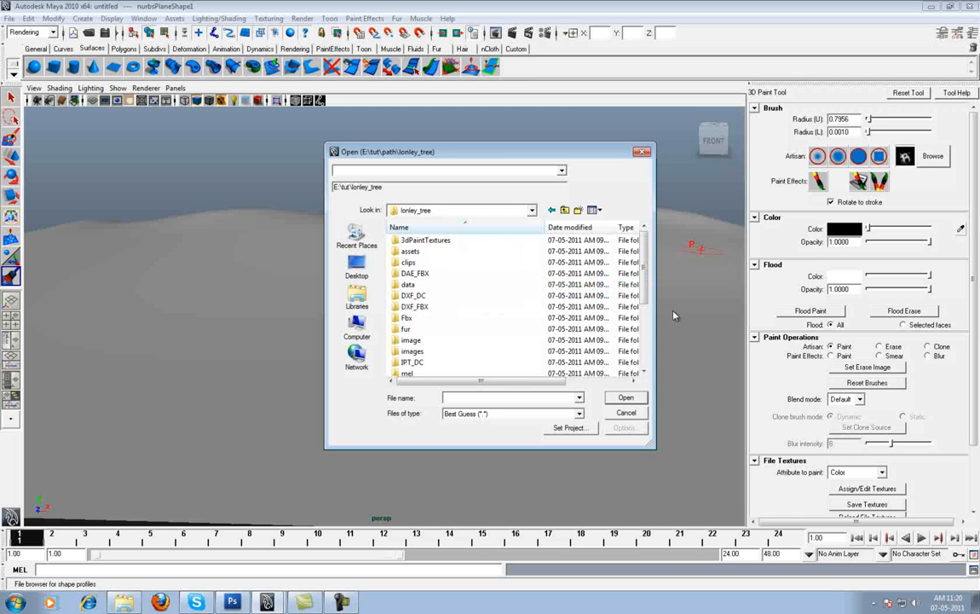
{"action": "left_click", "coordinate": [564, 211]}
{"action": "double_click", "coordinate": [474, 256]}
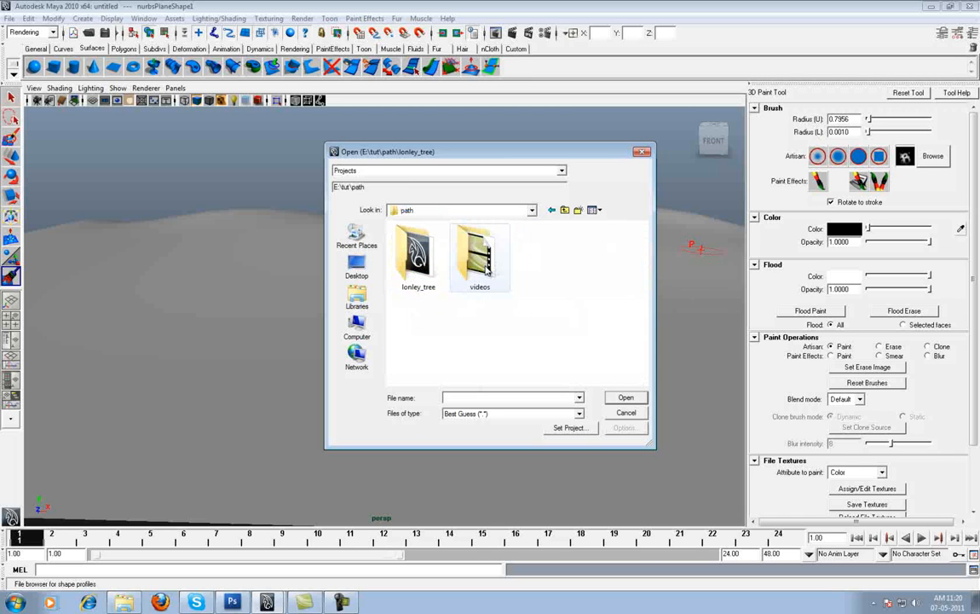
{"action": "double_click", "coordinate": [419, 260]}
{"action": "scroll", "coordinate": [430, 371], "scroll_direction": "down", "scroll_amount": 2}
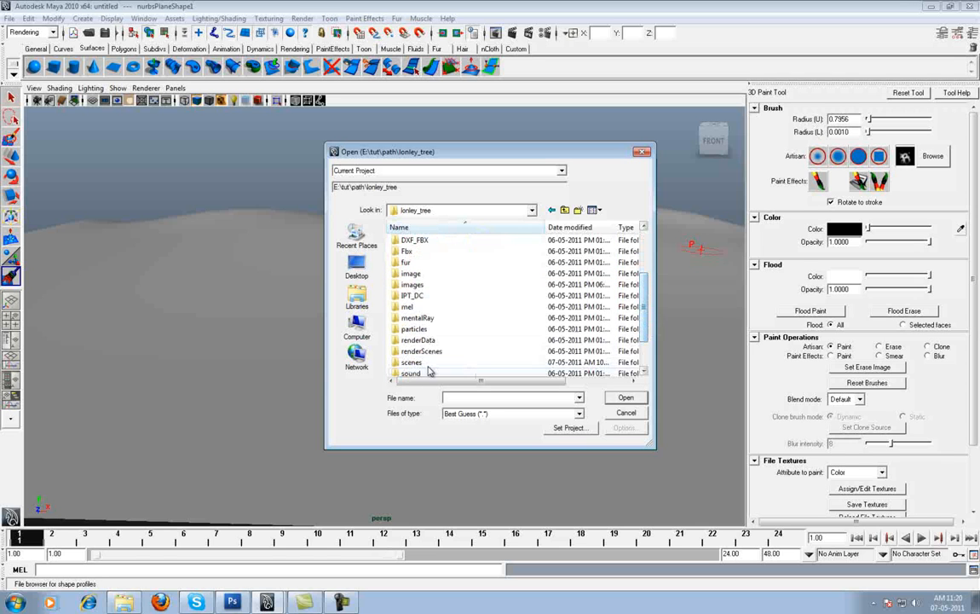
{"action": "scroll", "coordinate": [433, 353], "scroll_direction": "down", "scroll_amount": 2}
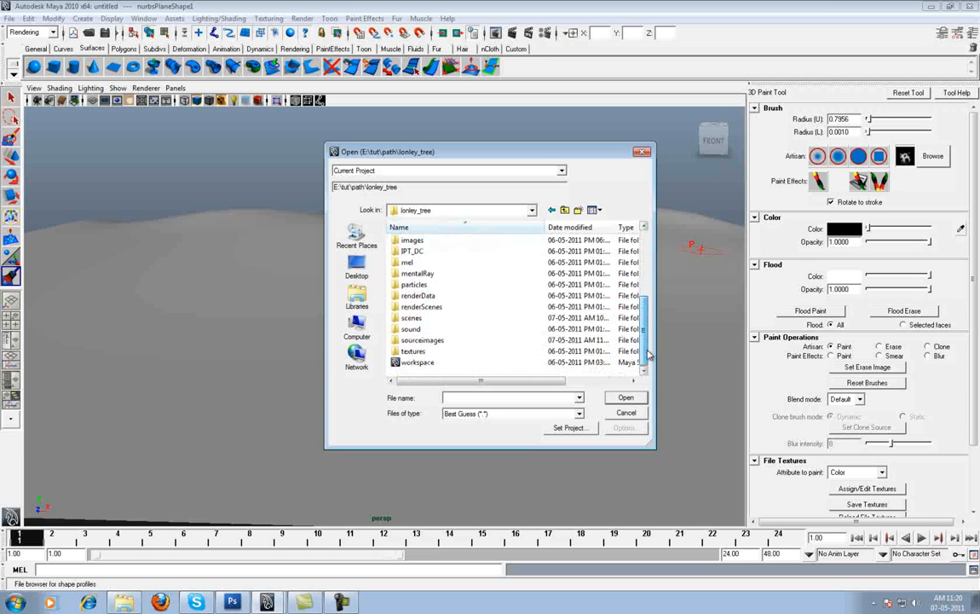
{"action": "double_click", "coordinate": [431, 340]}
{"action": "left_click", "coordinate": [475, 238]}
{"action": "double_click", "coordinate": [475, 238]}
- Paint a curved black double-track path across the white terrain from its far edge to its near edge
{"action": "left_click_drag", "start_coordinate": [489, 309], "coordinate": [455, 235], "text": "alt"}
{"action": "right_click_drag", "start_coordinate": [580, 283], "coordinate": [417, 250], "text": "alt"}
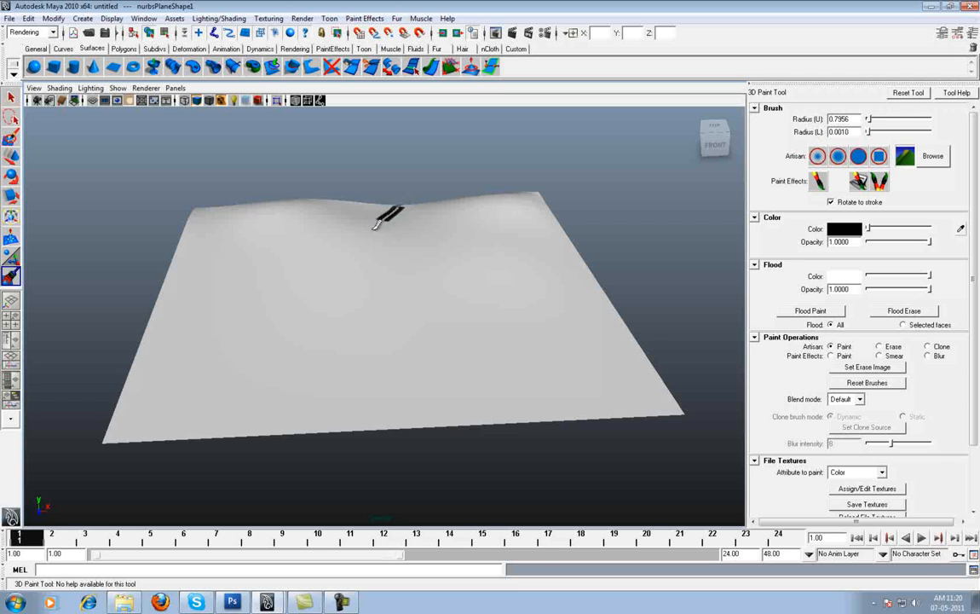
{"action": "mouse_move", "coordinate": [358, 271]}
{"action": "left_mouse_down"}
{"action": "mouse_move", "coordinate": [366, 322]}
{"action": "mouse_move", "coordinate": [475, 424]}
{"action": "left_mouse_up"}
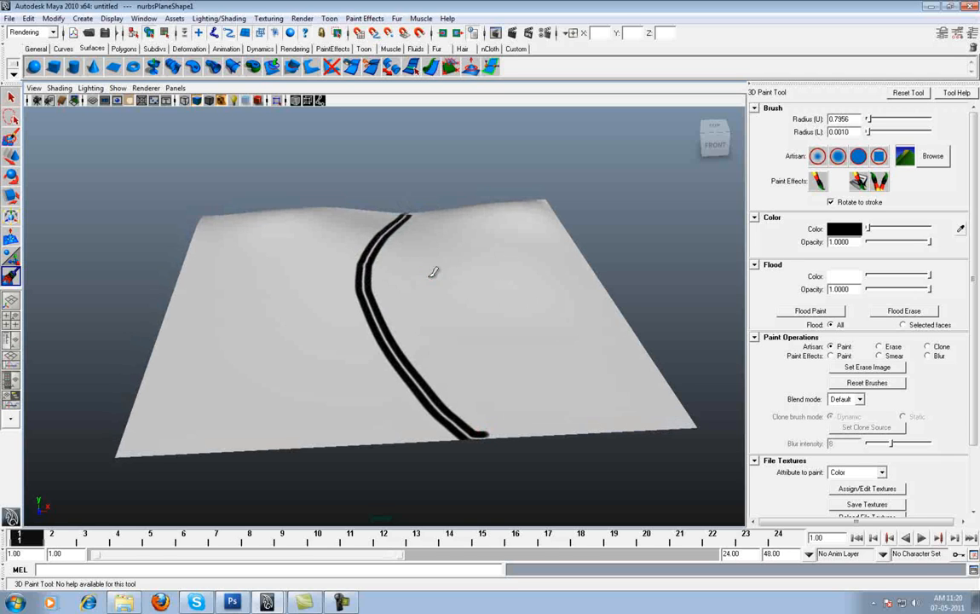
{"action": "mouse_move", "coordinate": [434, 268]}
{"action": "left_mouse_down", "text": "alt"}
{"action": "mouse_move", "coordinate": [416, 270]}
{"action": "mouse_move", "coordinate": [452, 271]}
{"action": "left_mouse_up", "text": "alt"}
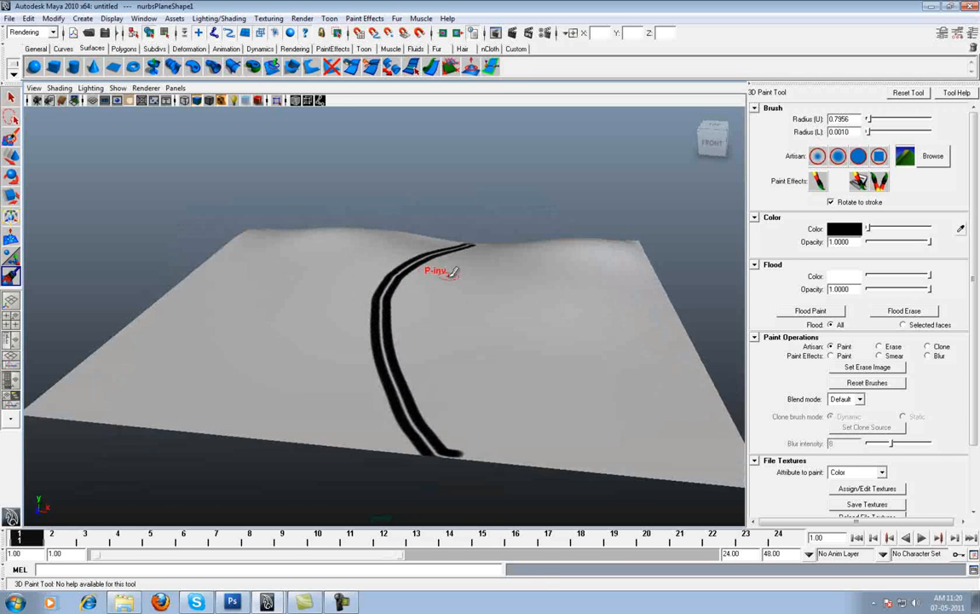
- Undo the narrow double track and try a wider stroke across the terrain with the upper brush radius at 1.9602
{"action": "key", "text": "ctrl+z"}
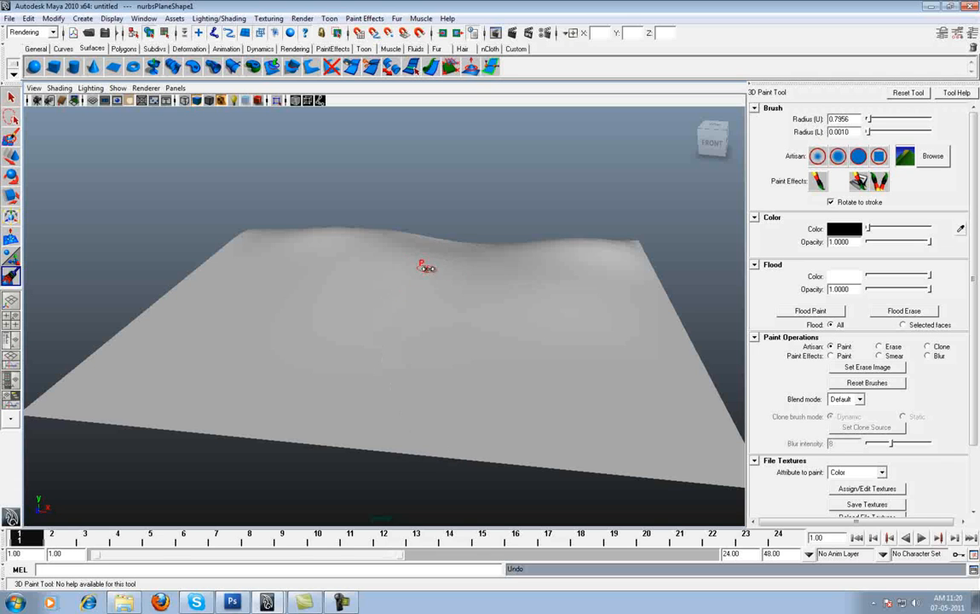
{"action": "mouse_move", "coordinate": [436, 270]}
{"action": "left_mouse_down"}
{"action": "mouse_move", "coordinate": [416, 264]}
{"action": "mouse_move", "coordinate": [362, 375]}
{"action": "mouse_move", "coordinate": [358, 442]}
{"action": "left_mouse_up"}
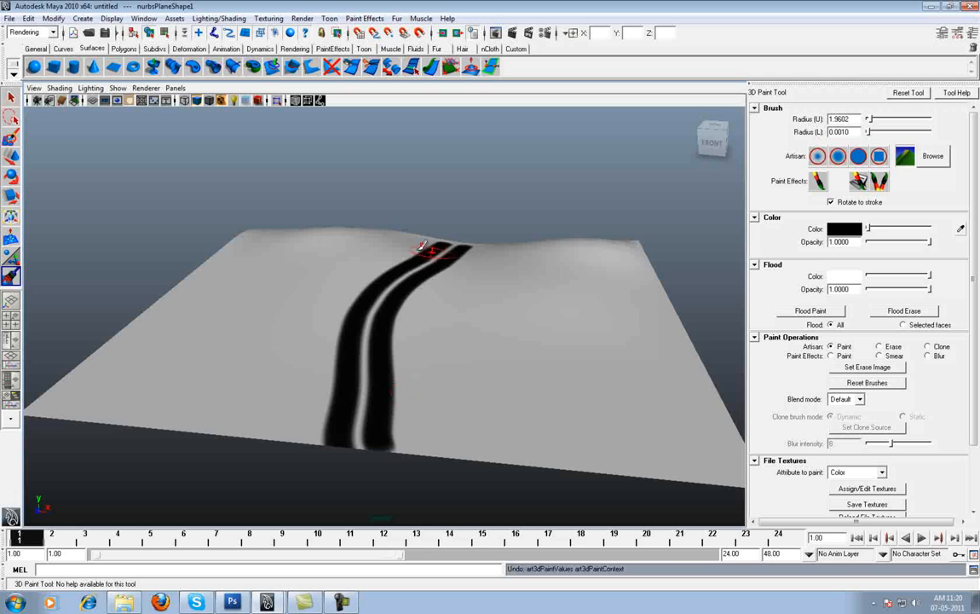
{"action": "left_click_drag", "start_coordinate": [416, 247], "coordinate": [431, 256], "text": "alt"}
{"action": "key", "text": "ctrl+z"}
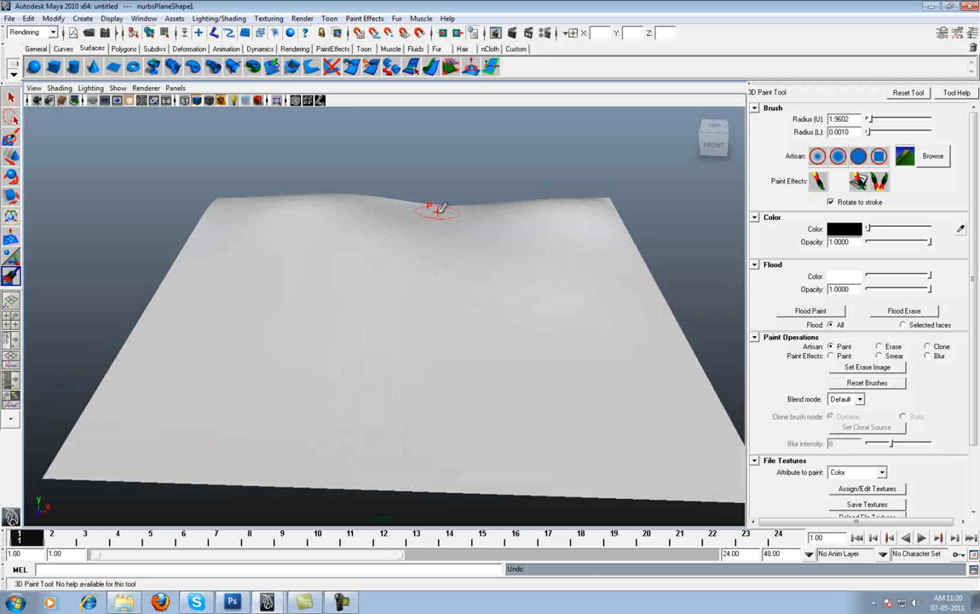
- Paint a wide, curved black double track across the white terrain from its far edge to its near edge
{"action": "mouse_move", "coordinate": [435, 205]}
{"action": "left_mouse_down"}
{"action": "mouse_move", "coordinate": [405, 211]}
{"action": "mouse_move", "coordinate": [377, 300]}
{"action": "mouse_move", "coordinate": [429, 440]}
{"action": "mouse_move", "coordinate": [427, 413]}
{"action": "left_mouse_up"}
{"action": "key", "text": "ctrl+z"}
{"action": "mouse_move", "coordinate": [427, 204]}
{"action": "left_mouse_down"}
{"action": "mouse_move", "coordinate": [356, 285]}
{"action": "mouse_move", "coordinate": [432, 567]}
{"action": "left_mouse_up"}
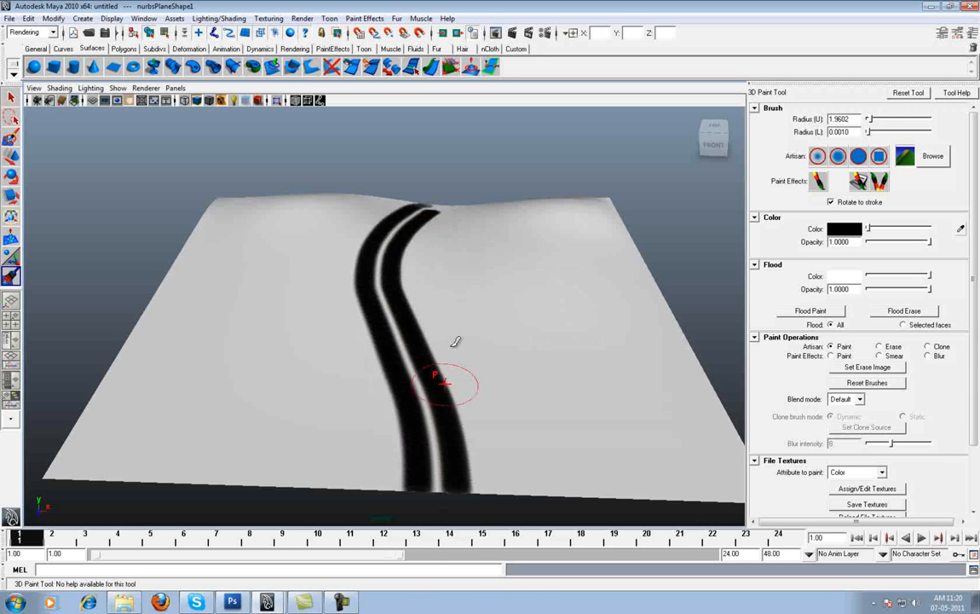
{"action": "mouse_move", "coordinate": [447, 168]}
{"action": "left_mouse_down", "text": "alt"}
{"action": "mouse_move", "coordinate": [506, 238]}
{"action": "mouse_move", "coordinate": [459, 175]}
{"action": "left_mouse_up", "text": "alt"}
{"action": "middle_click_drag", "start_coordinate": [459, 174], "coordinate": [470, 207], "text": "alt"}
{"action": "mouse_move", "coordinate": [475, 204]}
{"action": "left_mouse_down", "text": "alt"}
{"action": "mouse_move", "coordinate": [433, 225]}
{"action": "mouse_move", "coordinate": [441, 245]}
{"action": "left_mouse_up", "text": "alt"}
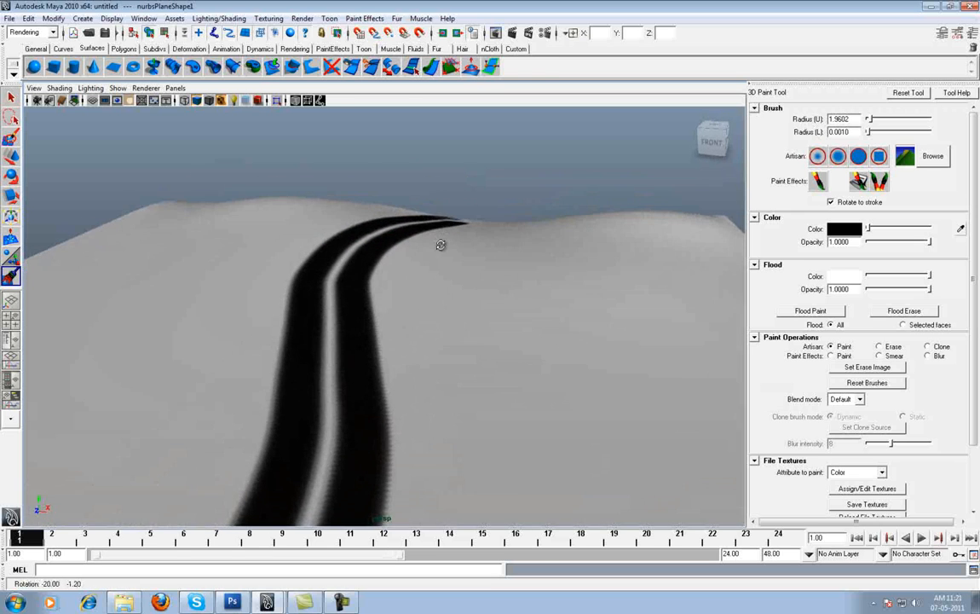
- Load the dapple image from Maya's brushShapes folder as the 3D Paint brush shape
{"action": "left_click", "coordinate": [937, 160]}
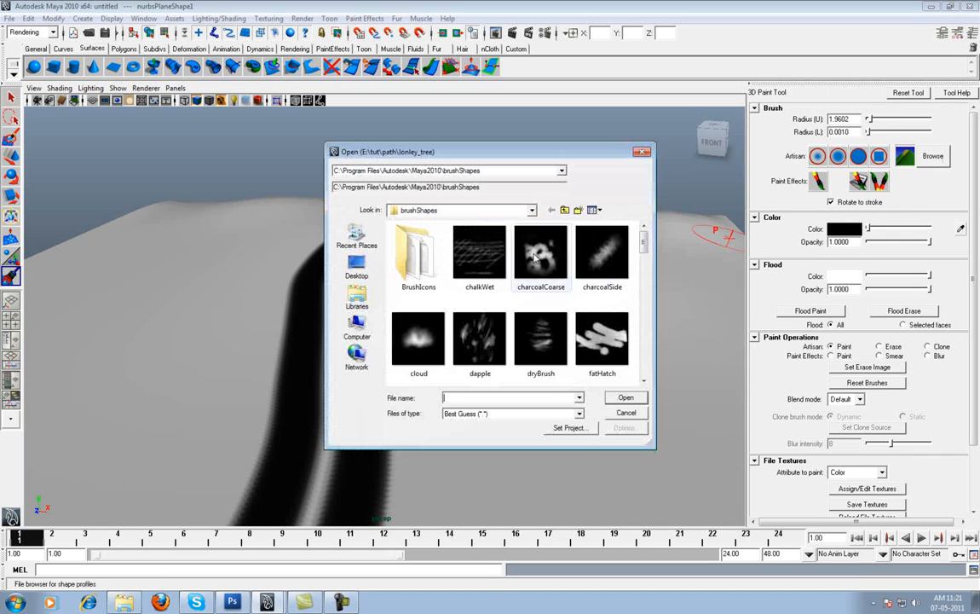
{"action": "left_click", "coordinate": [484, 339]}
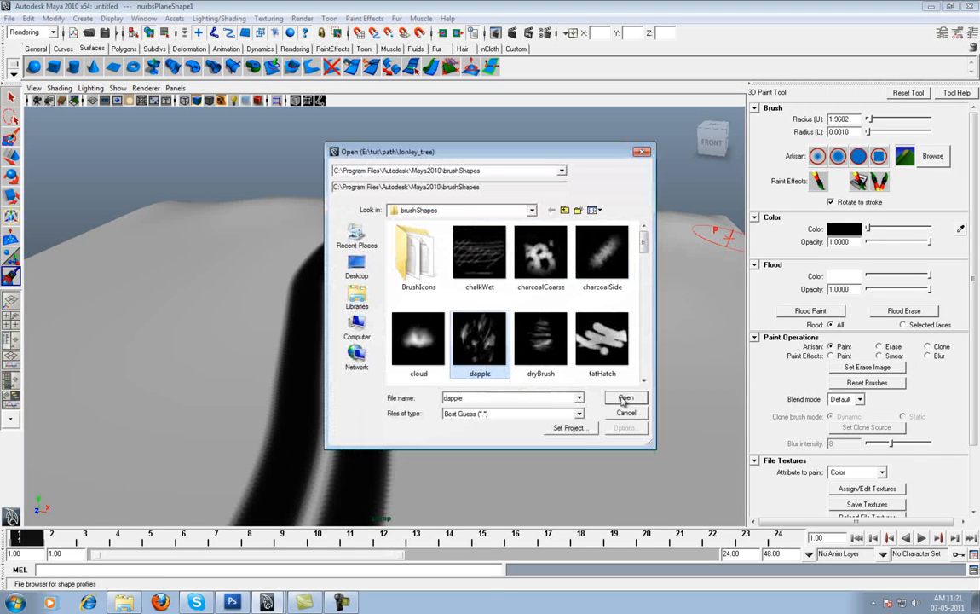
{"action": "left_click", "coordinate": [625, 398]}
- Paint irregular black dapple marks along the white strip between the two tracks and their edges
{"action": "mouse_move", "coordinate": [429, 271]}
{"action": "left_mouse_down", "text": "alt"}
{"action": "mouse_move", "coordinate": [407, 304]}
{"action": "mouse_move", "coordinate": [384, 269]}
{"action": "left_mouse_up", "text": "alt"}
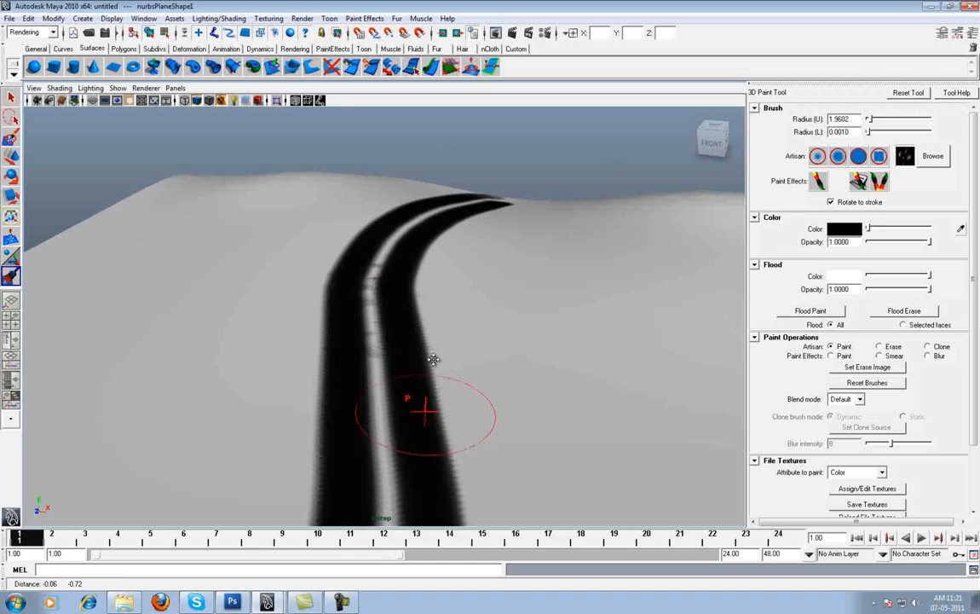
{"action": "left_click_drag", "start_coordinate": [405, 405], "coordinate": [361, 289], "text": "alt"}
{"action": "left_click_drag", "start_coordinate": [448, 412], "coordinate": [431, 345], "text": "alt"}
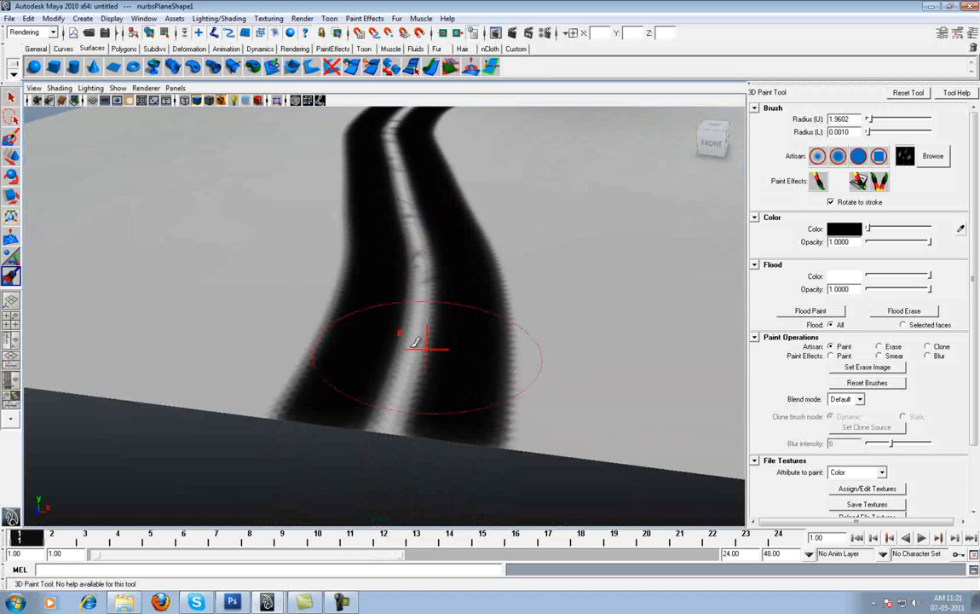
{"action": "mouse_move", "coordinate": [393, 413]}
{"action": "left_mouse_down", "text": "alt"}
{"action": "mouse_move", "coordinate": [394, 431]}
{"action": "mouse_move", "coordinate": [374, 387]}
{"action": "left_mouse_up", "text": "alt"}
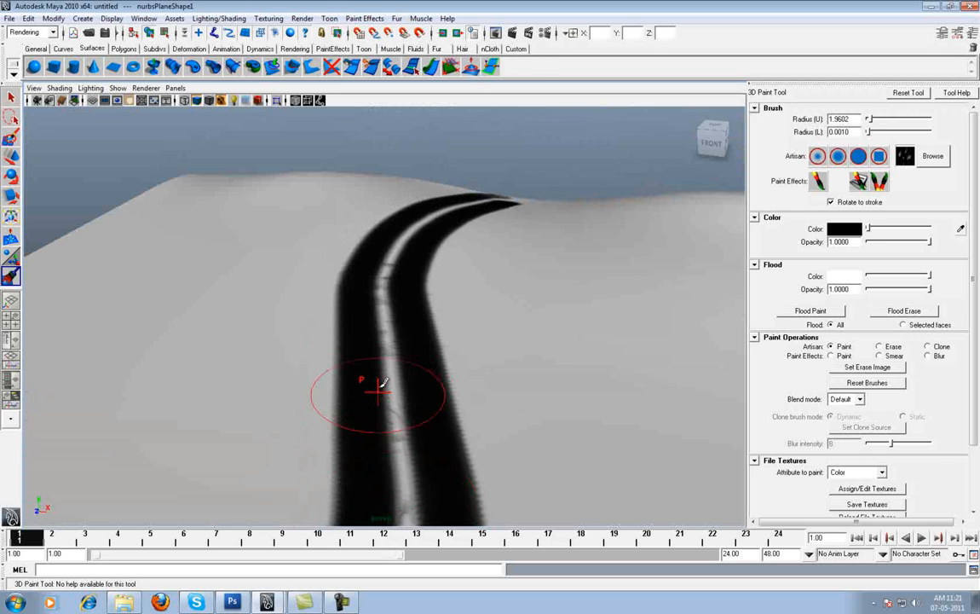
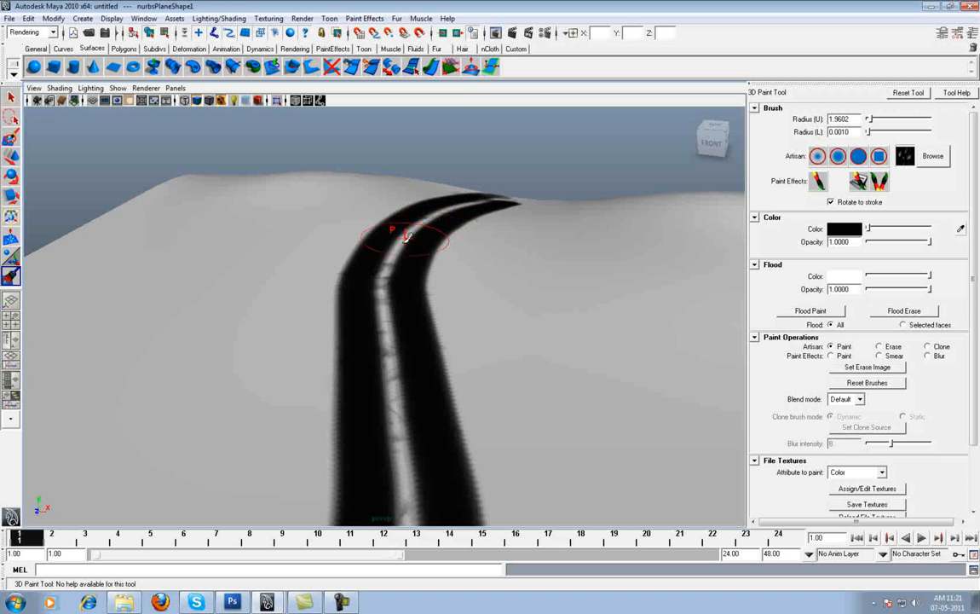
{"action": "mouse_move", "coordinate": [439, 312]}
{"action": "left_mouse_down", "text": "alt"}
{"action": "mouse_move", "coordinate": [520, 269]}
{"action": "mouse_move", "coordinate": [444, 236]}
{"action": "mouse_move", "coordinate": [447, 335]}
{"action": "mouse_move", "coordinate": [385, 298]}
{"action": "mouse_move", "coordinate": [401, 315]}
{"action": "mouse_move", "coordinate": [412, 310]}
{"action": "left_mouse_up", "text": "alt"}
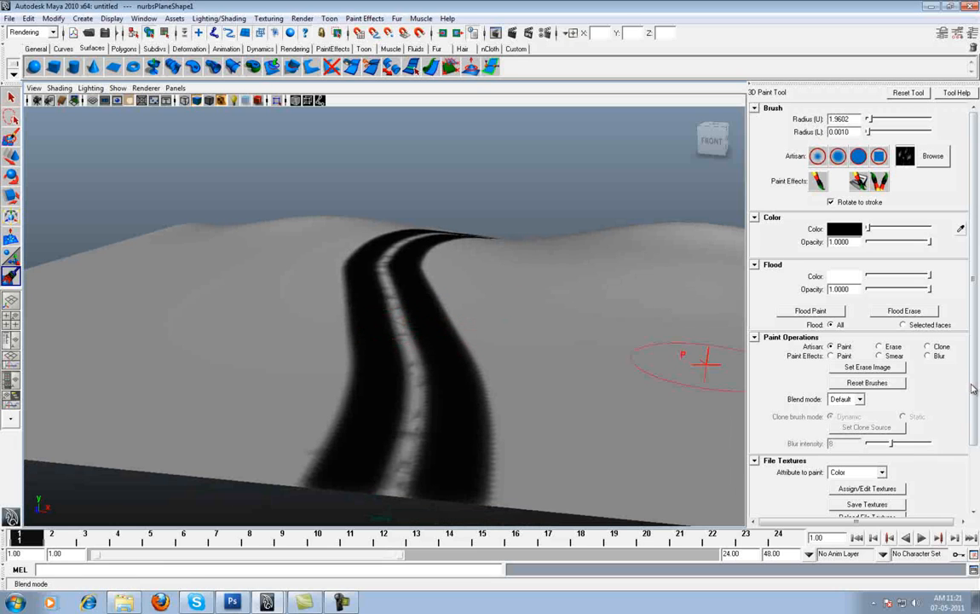
- Save the scene as lonley_tree_tut in Maya binary format in the project's scenes folder
{"action": "scroll", "coordinate": [973, 389], "scroll_direction": "down", "scroll_amount": 3}
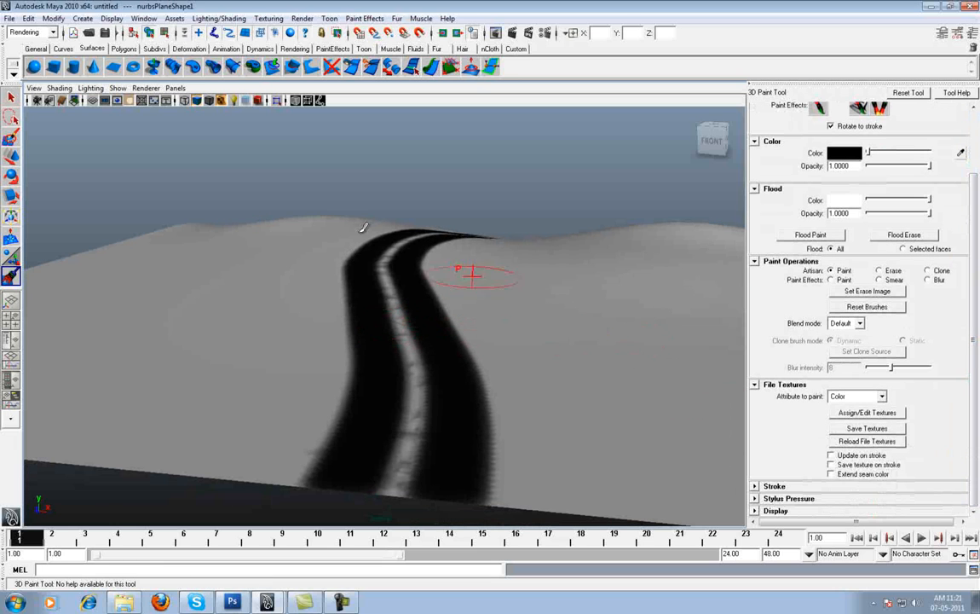
{"action": "middle_click_drag", "start_coordinate": [133, 153], "coordinate": [142, 165], "text": "alt"}
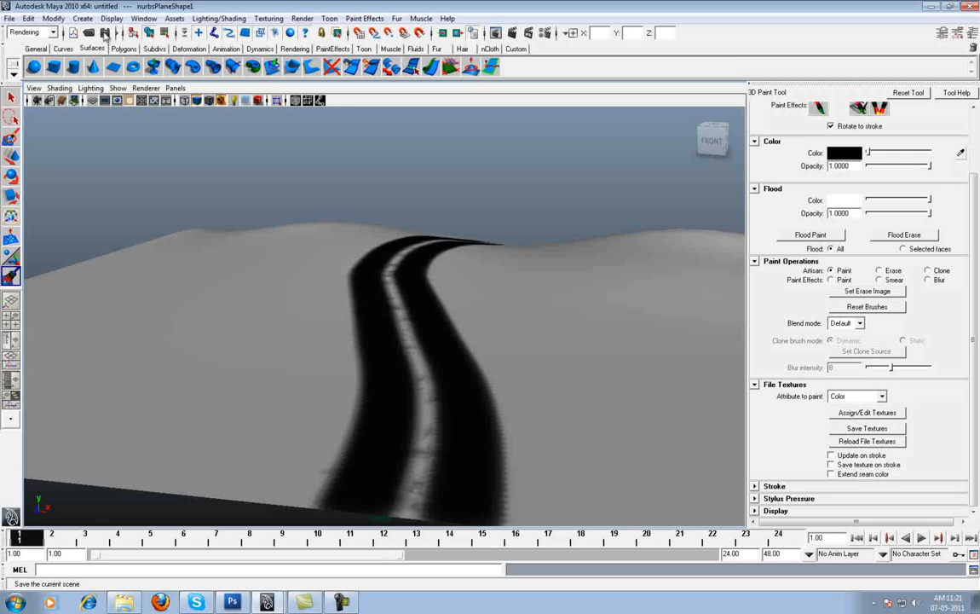
{"action": "left_click", "coordinate": [104, 33]}
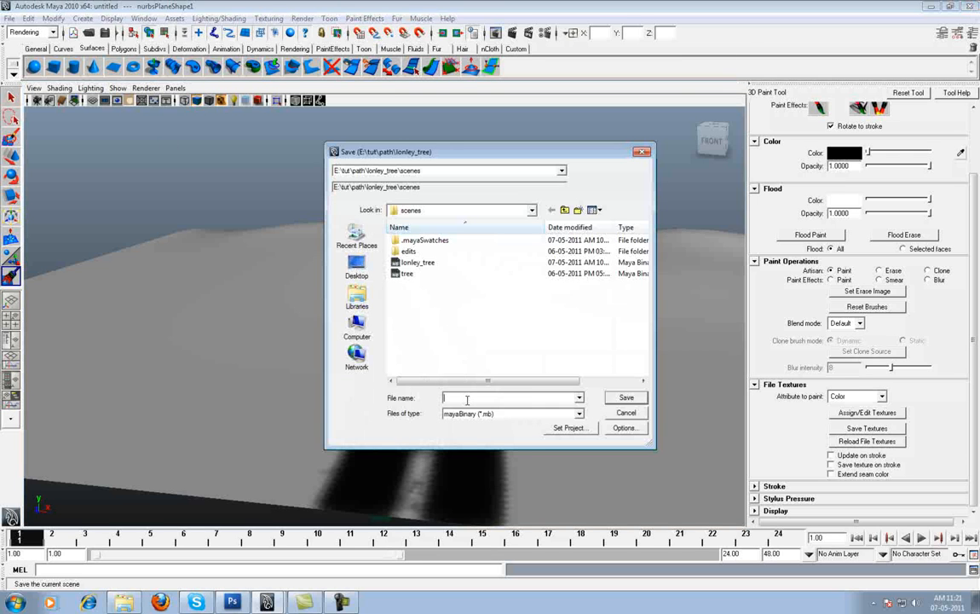
{"action": "type", "text": "tree"}
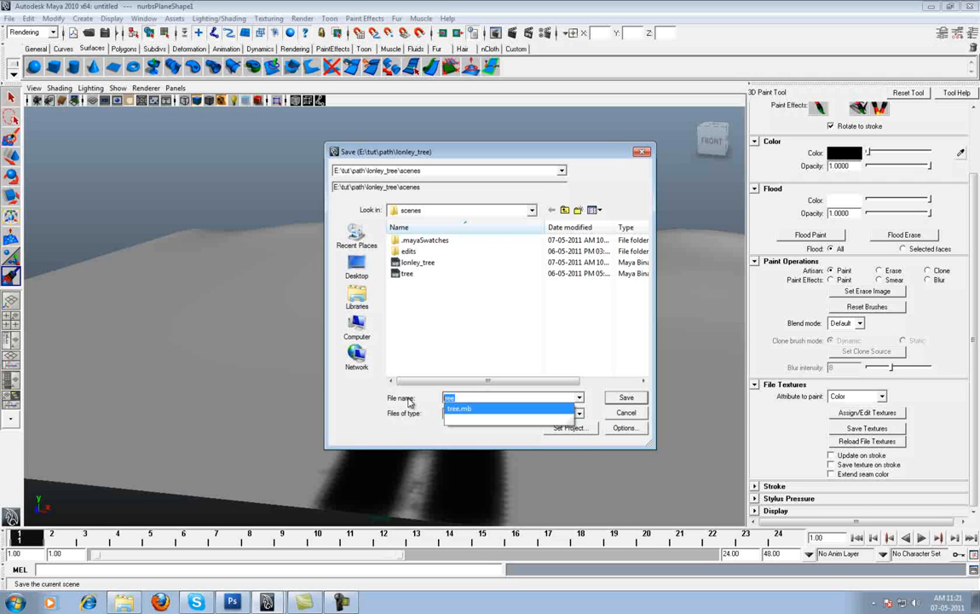
{"action": "left_click", "coordinate": [437, 264]}
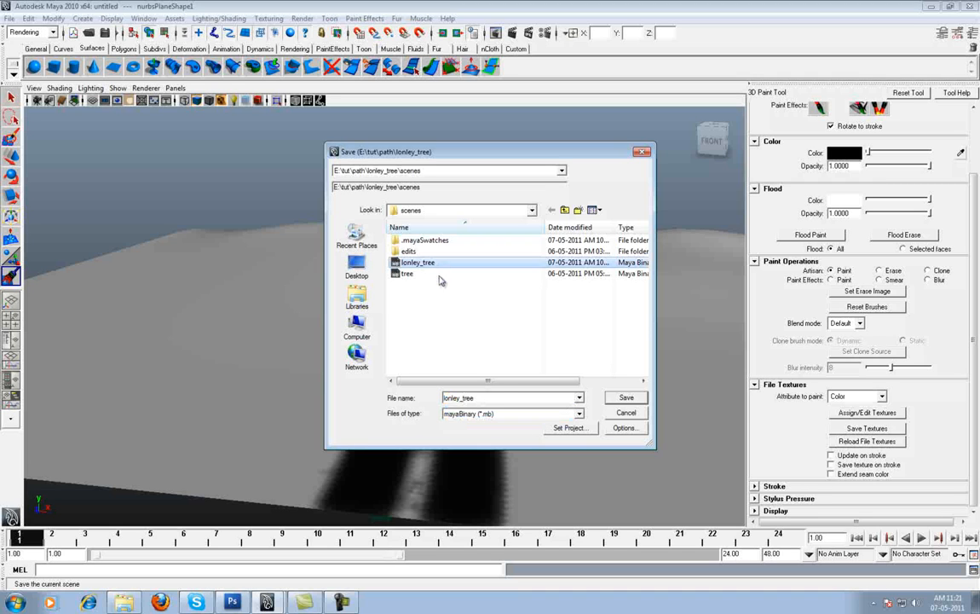
{"action": "left_click", "coordinate": [523, 399]}
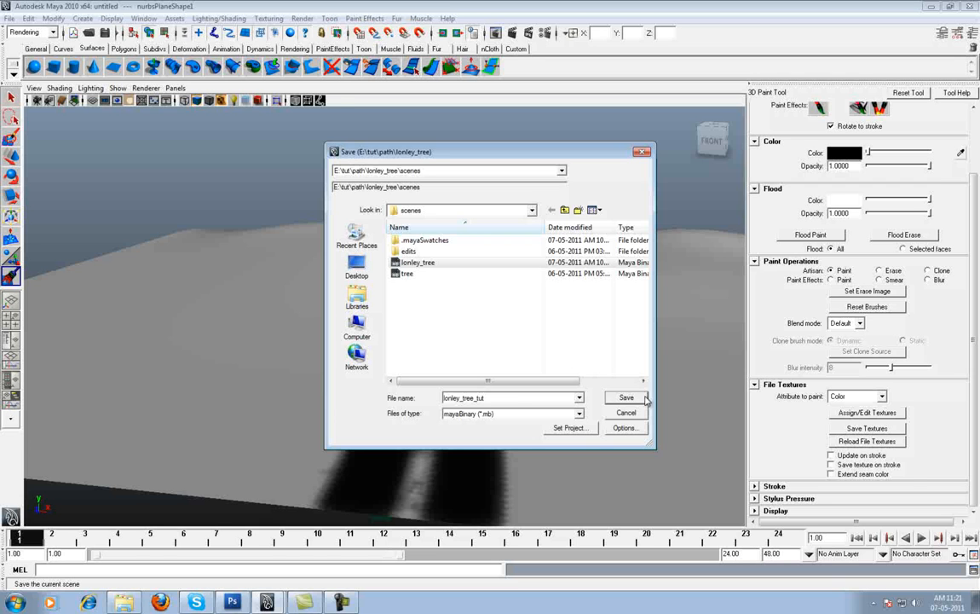
{"action": "left_click", "coordinate": [644, 399]}
- Reactivate the 3D Paint Tool on the terrain and save the painted textures to disk
{"action": "key", "text": "q"}
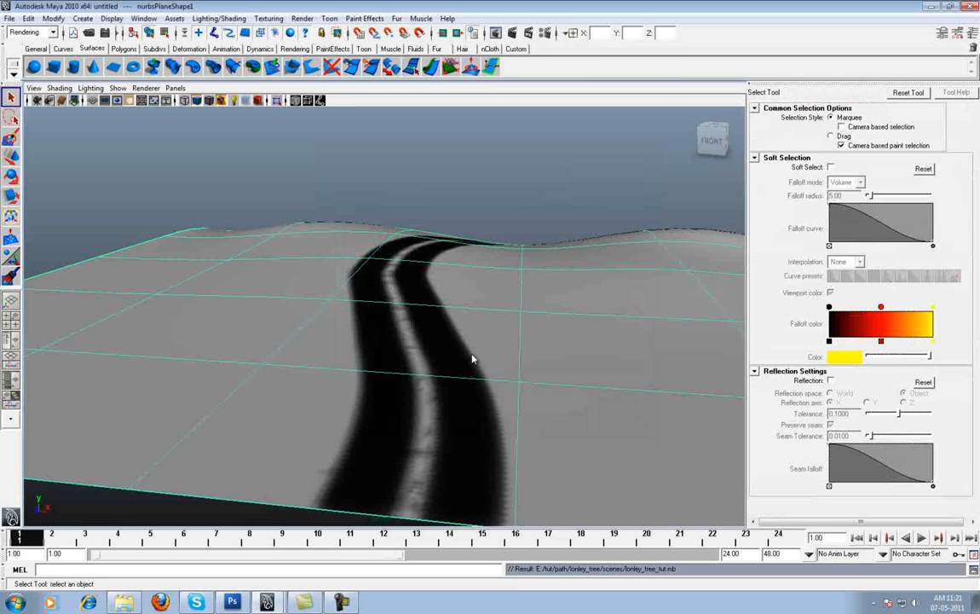
{"action": "left_click_drag", "start_coordinate": [393, 282], "coordinate": [388, 271], "text": "alt"}
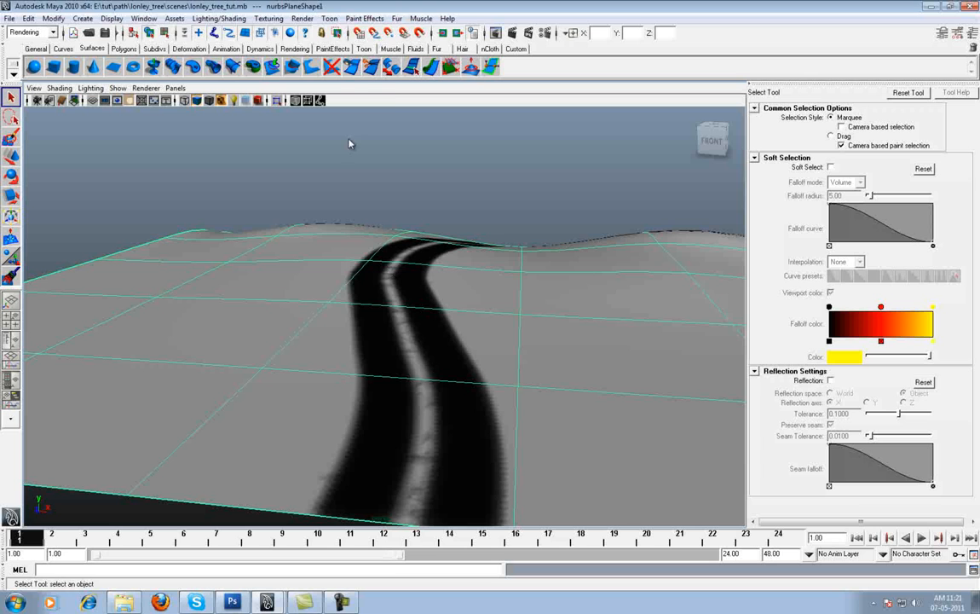
{"action": "left_click", "coordinate": [269, 18]}
{"action": "left_click", "coordinate": [385, 38]}
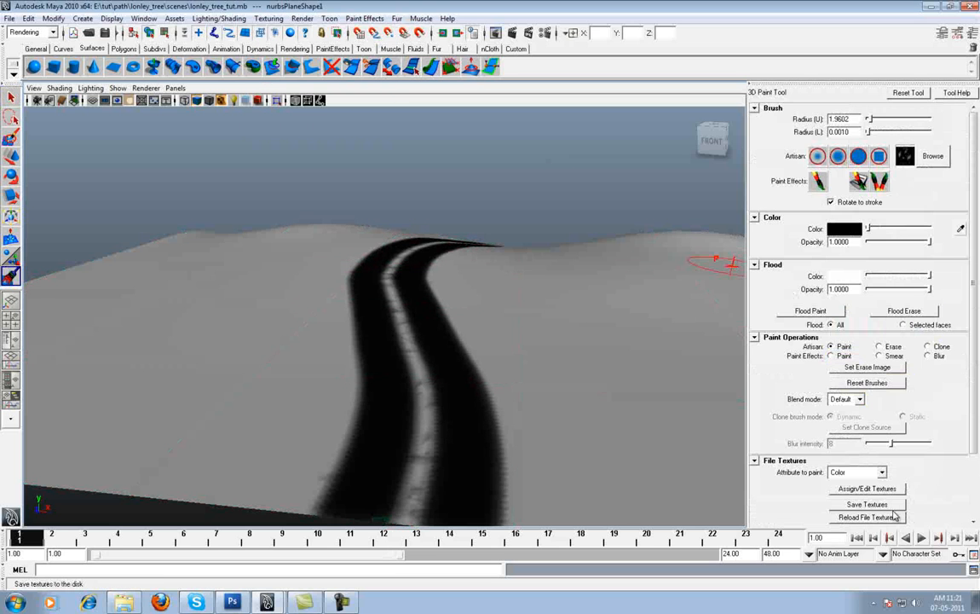
{"action": "left_click", "coordinate": [866, 505]}
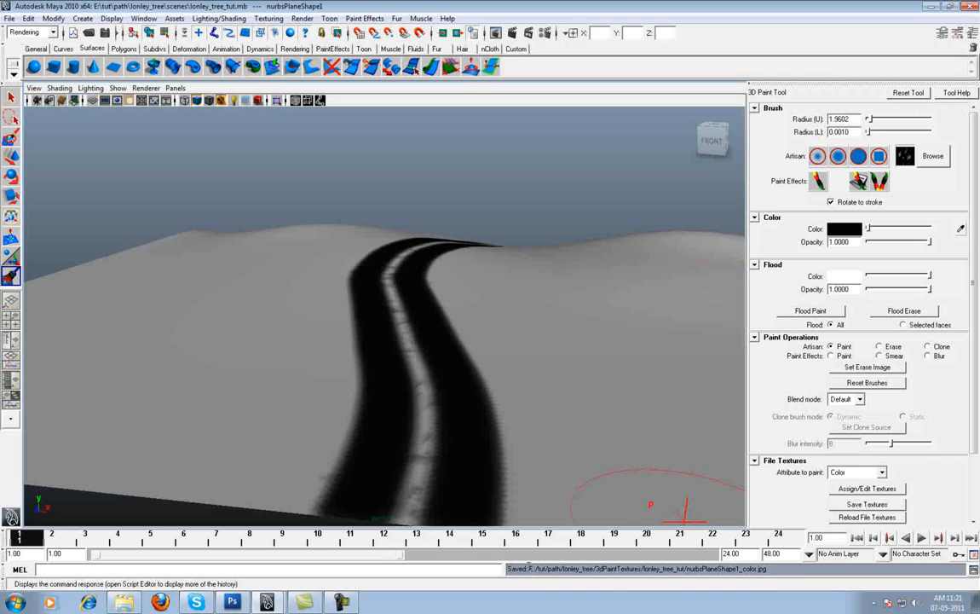
{"action": "left_click_drag", "start_coordinate": [617, 569], "coordinate": [743, 569]}
{"action": "scroll", "coordinate": [445, 412], "scroll_direction": "down", "scroll_amount": 1}
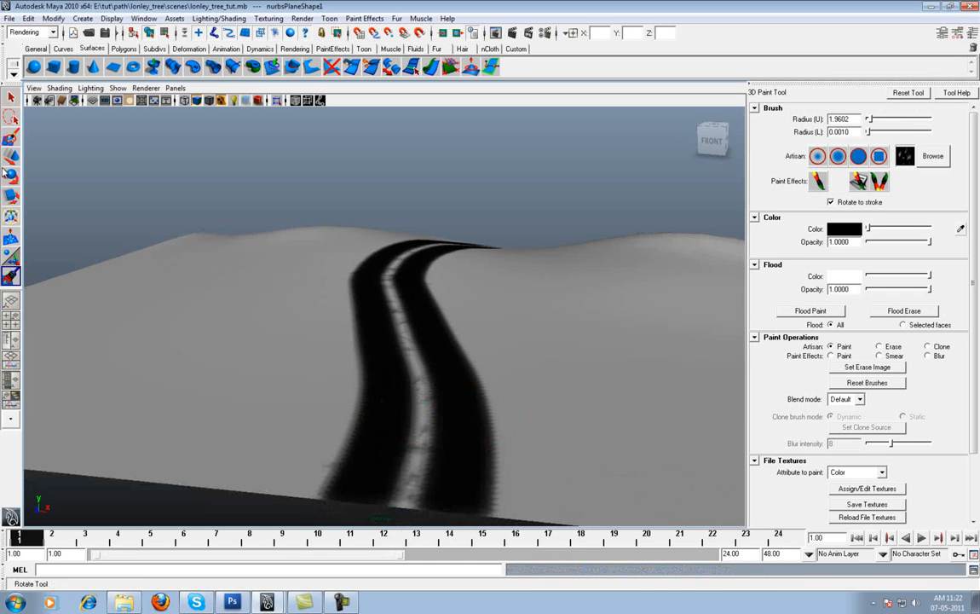
- Switch to the Move Tool and open Hypershade with the scene's texture nodes listed
{"action": "left_click", "coordinate": [10, 156]}
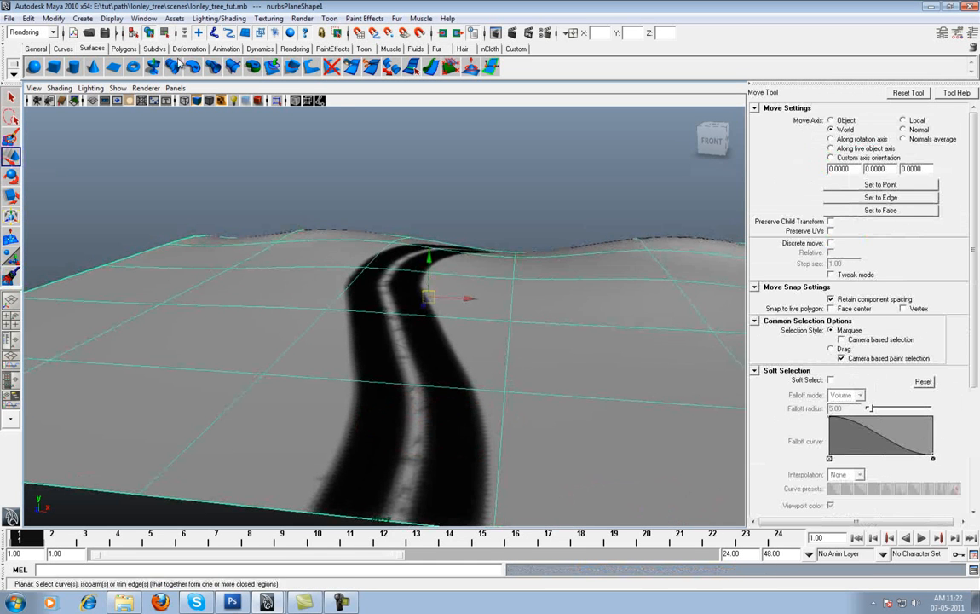
{"action": "left_click", "coordinate": [144, 19]}
{"action": "mouse_move", "coordinate": [167, 47]}
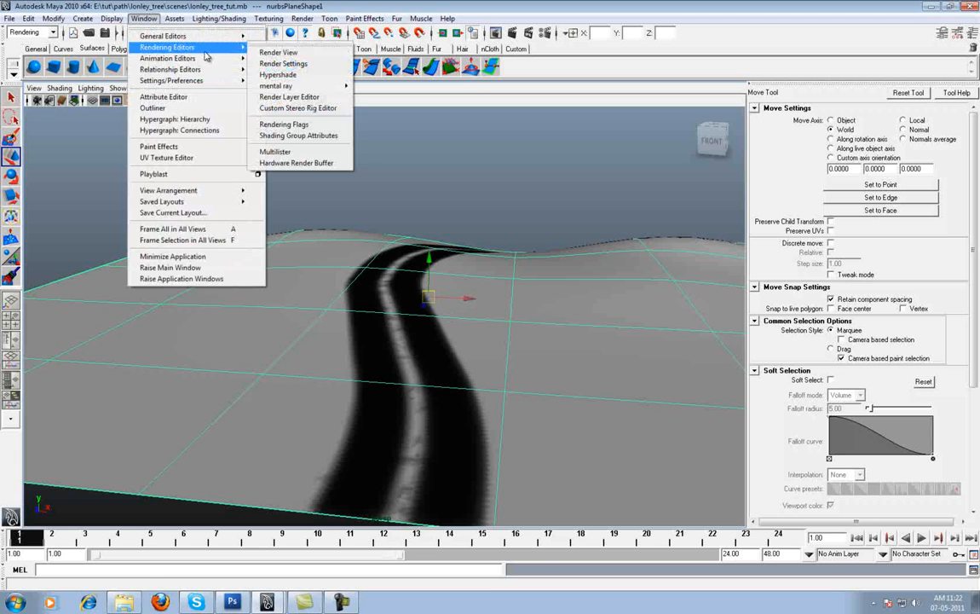
{"action": "left_click", "coordinate": [294, 74]}
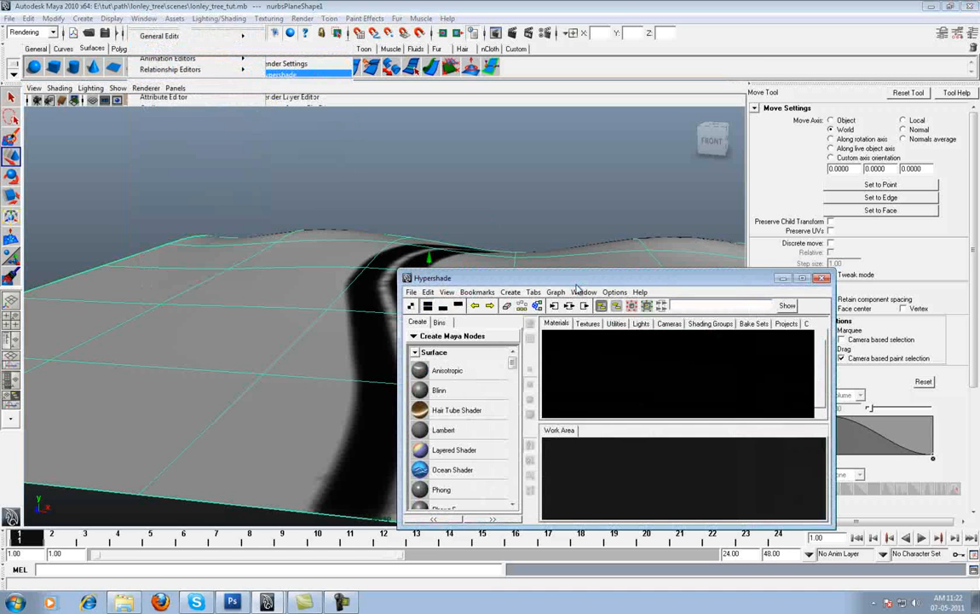
{"action": "left_click_drag", "start_coordinate": [471, 213], "coordinate": [453, 191]}
{"action": "left_click", "coordinate": [476, 239]}
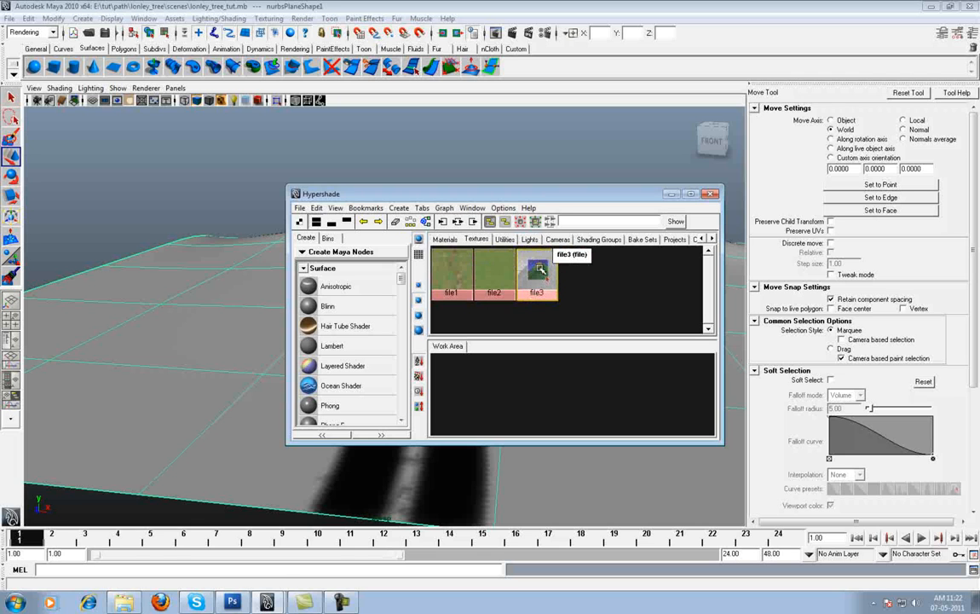
- Open the file3 texture's file attributes and refresh its texture sample swatch
{"action": "double_click", "coordinate": [538, 269]}
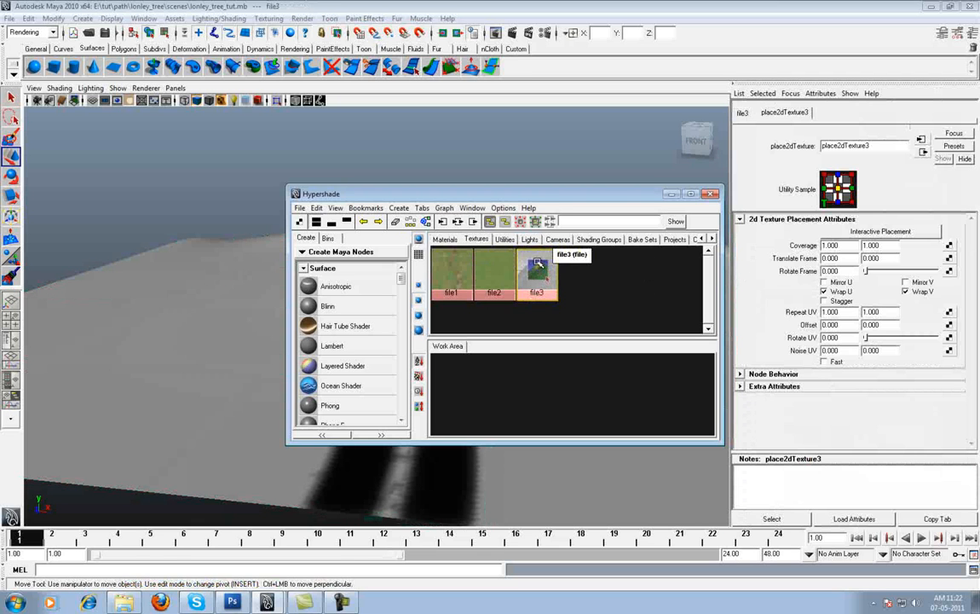
{"action": "left_click", "coordinate": [742, 115]}
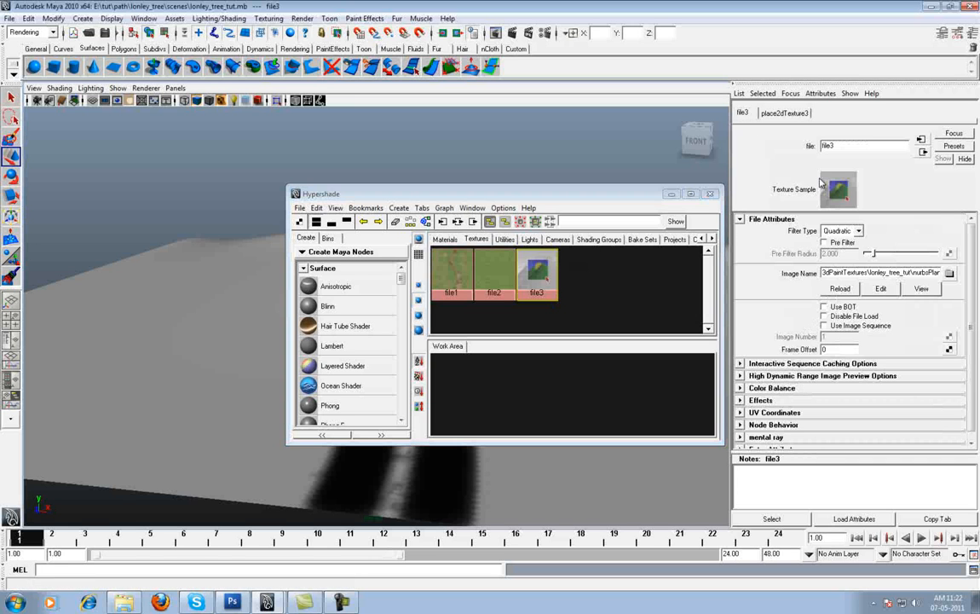
{"action": "left_click", "coordinate": [842, 193]}
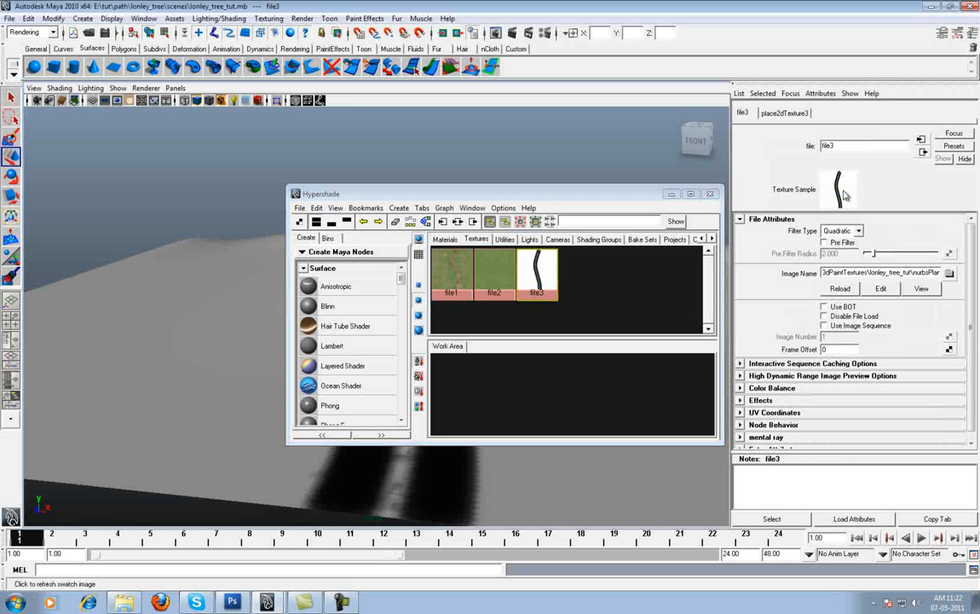
- Rename the file3 texture node to mask
{"action": "left_click_drag", "start_coordinate": [426, 194], "coordinate": [367, 106]}
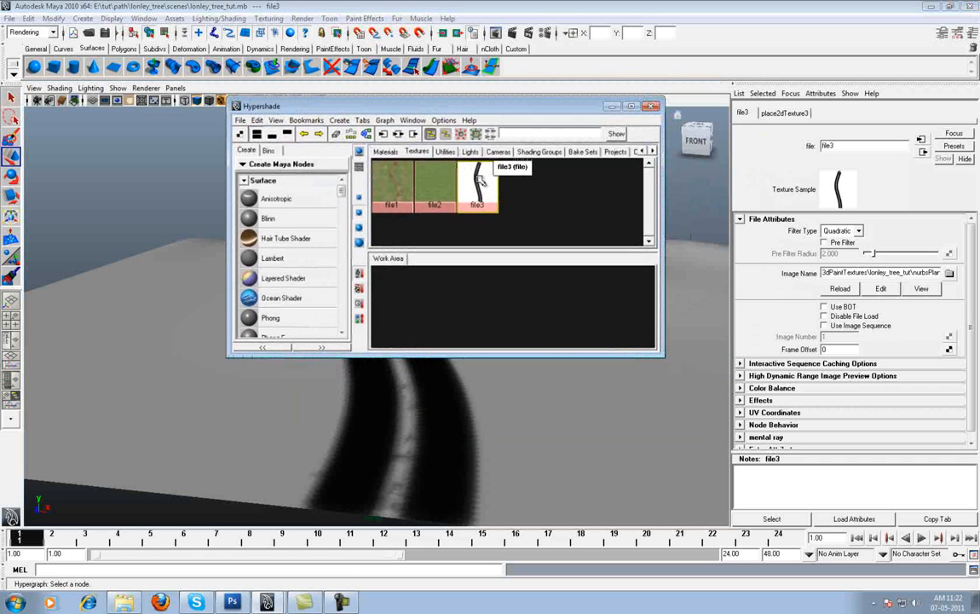
{"action": "left_click", "coordinate": [783, 144]}
{"action": "double_click", "coordinate": [843, 145]}
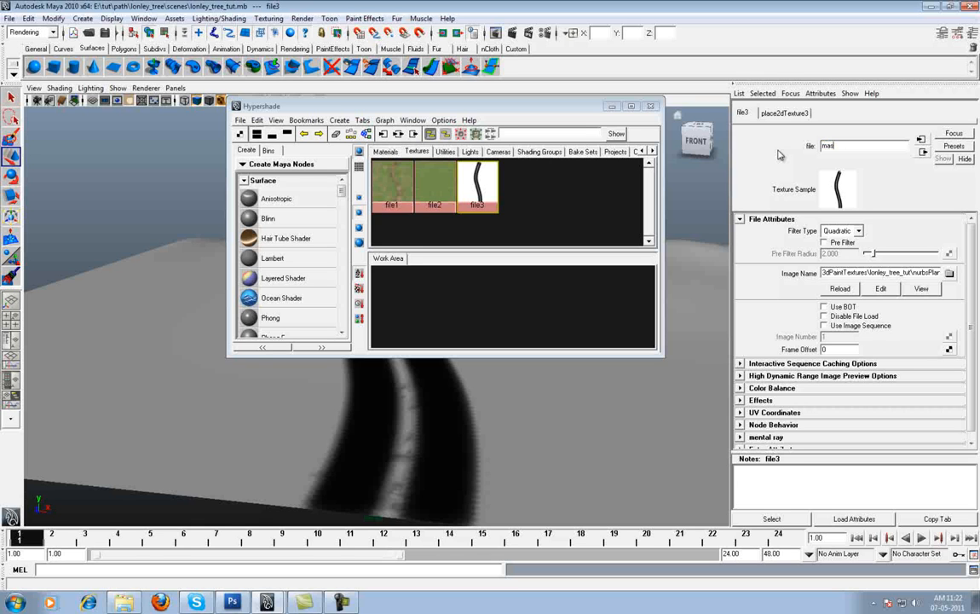
{"action": "key", "text": "Return"}
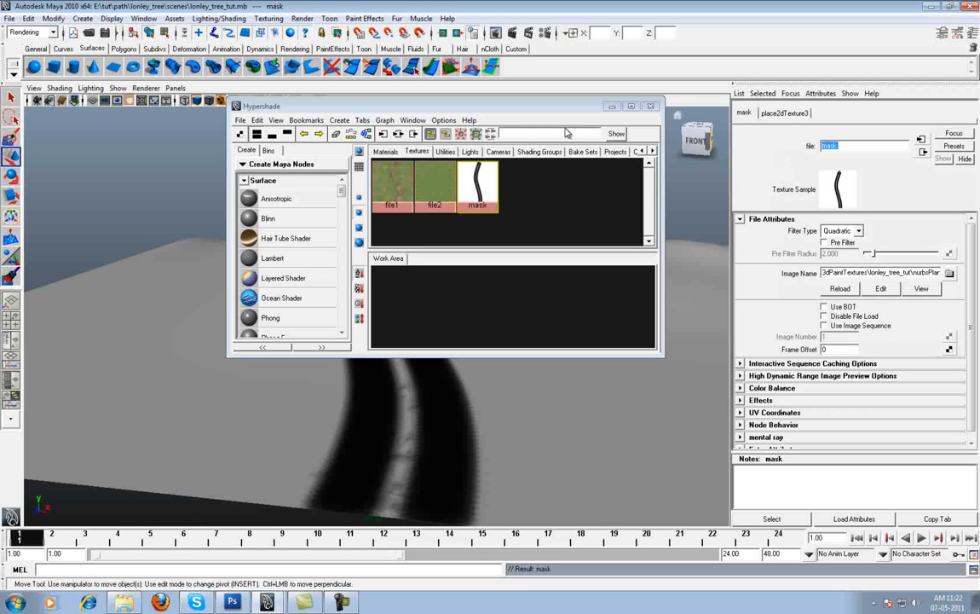
- Reposition Hypershade clear of the painted path and make it show only its work area
{"action": "left_click_drag", "start_coordinate": [394, 110], "coordinate": [350, 58]}
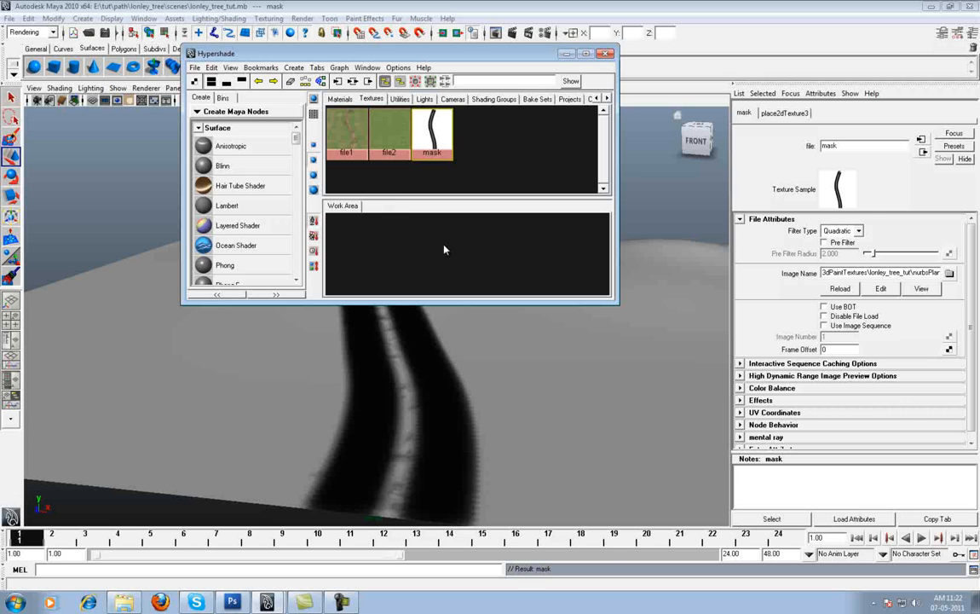
{"action": "left_click_drag", "start_coordinate": [444, 250], "coordinate": [404, 239], "text": "alt"}
{"action": "left_click", "coordinate": [227, 81]}
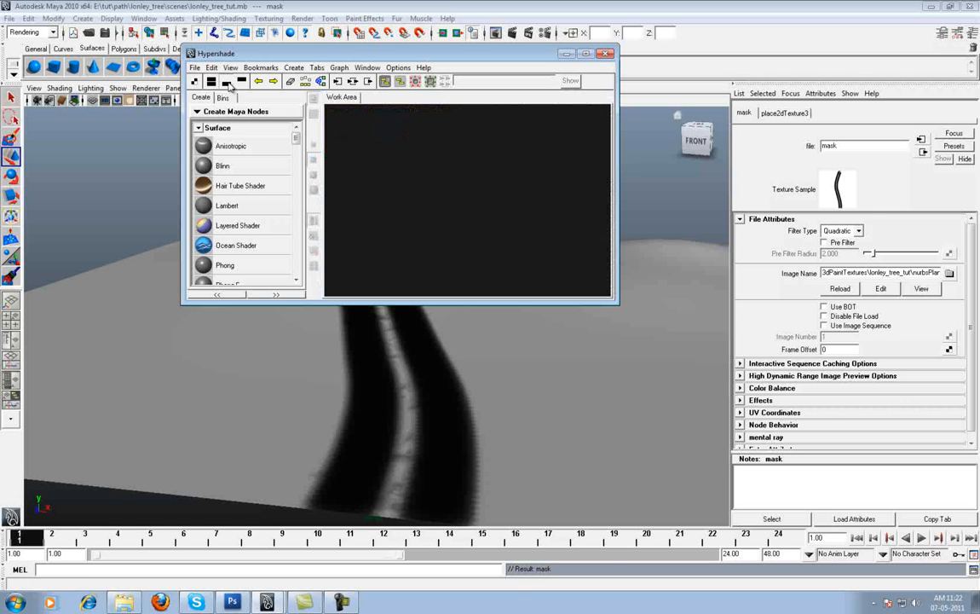
- Create a new Lambert material in the Hypershade work area
{"action": "left_click", "coordinate": [225, 206]}
{"action": "middle_click_drag", "start_coordinate": [503, 208], "coordinate": [541, 221], "text": "alt"}
{"action": "right_click_drag", "start_coordinate": [540, 273], "coordinate": [597, 246], "text": "alt"}
{"action": "middle_click_drag", "start_coordinate": [597, 245], "coordinate": [477, 218], "text": "alt"}
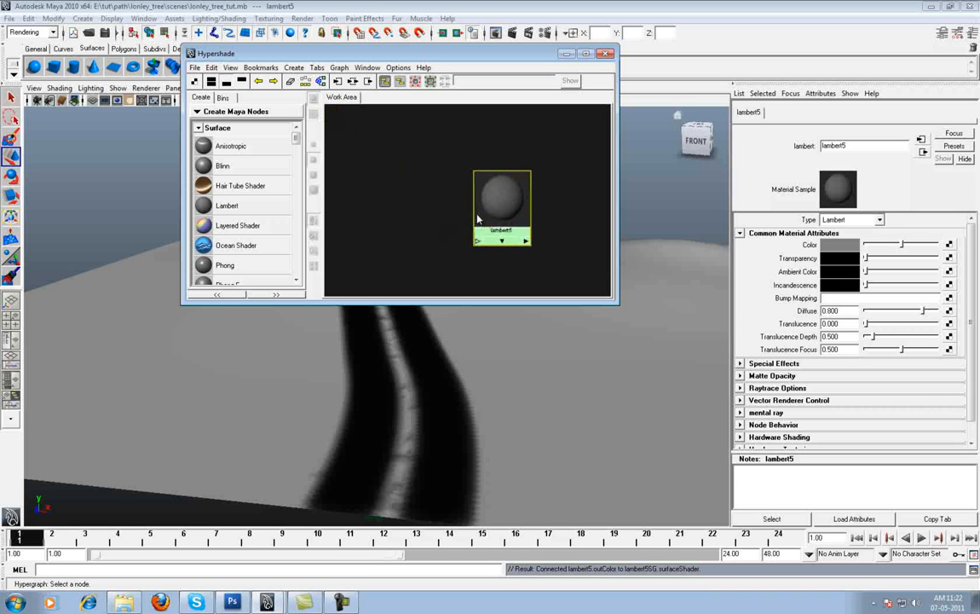
- Create a 2D Ramp texture, place it beside the new Lambert material and show the ramp's attributes
{"action": "left_click_drag", "start_coordinate": [296, 141], "coordinate": [297, 179]}
{"action": "left_click", "coordinate": [262, 221]}
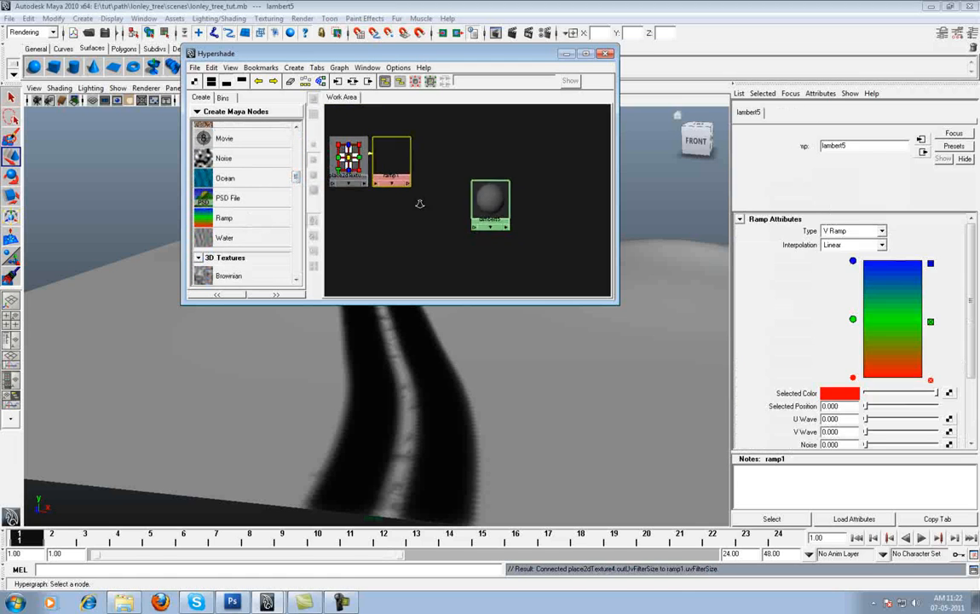
{"action": "left_click_drag", "start_coordinate": [433, 187], "coordinate": [467, 224]}
{"action": "middle_click_drag", "start_coordinate": [509, 234], "coordinate": [452, 203], "text": "alt"}
{"action": "right_click_drag", "start_coordinate": [452, 203], "coordinate": [424, 205], "text": "alt"}
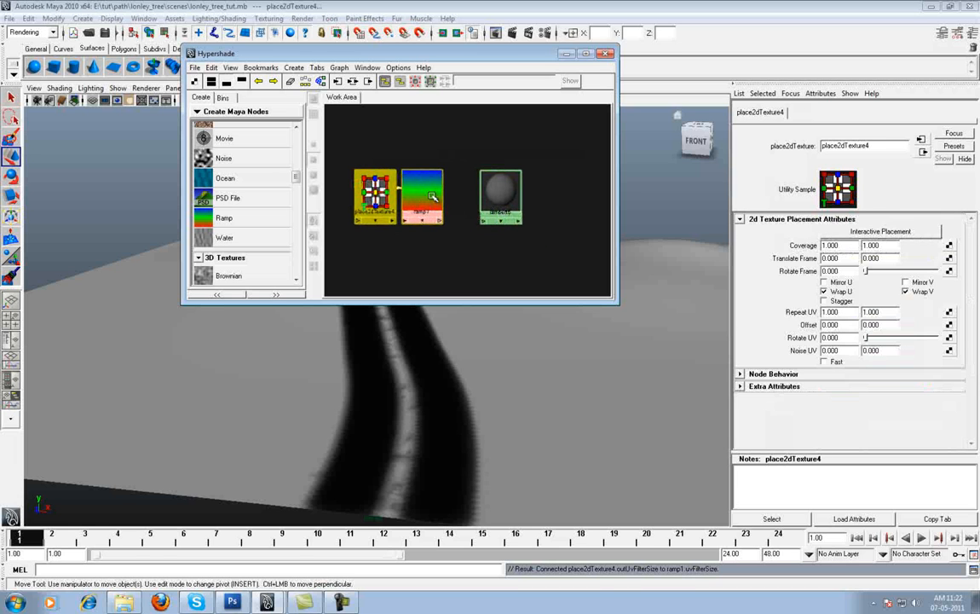
{"action": "left_click", "coordinate": [433, 196]}
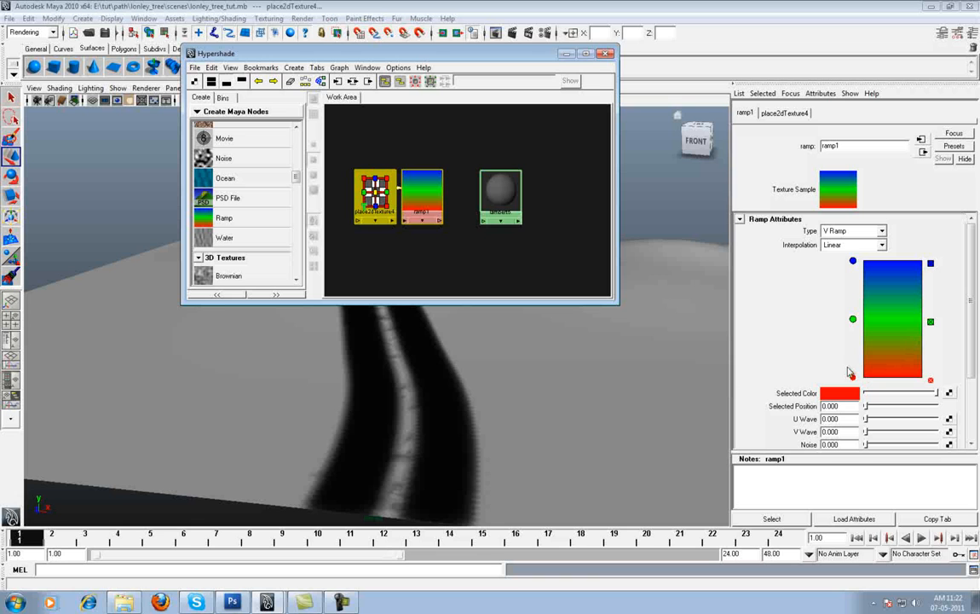
- Create three File textures and arrange them in a column beside the ramp, opposite the Lambert material
{"action": "middle_click_drag", "start_coordinate": [418, 205], "coordinate": [486, 215], "text": "alt"}
{"action": "scroll", "coordinate": [365, 223], "scroll_direction": "down", "scroll_amount": 1}
{"action": "mouse_move", "coordinate": [297, 180]}
{"action": "left_mouse_down"}
{"action": "mouse_move", "coordinate": [295, 151]}
{"action": "mouse_move", "coordinate": [295, 162]}
{"action": "left_mouse_up"}
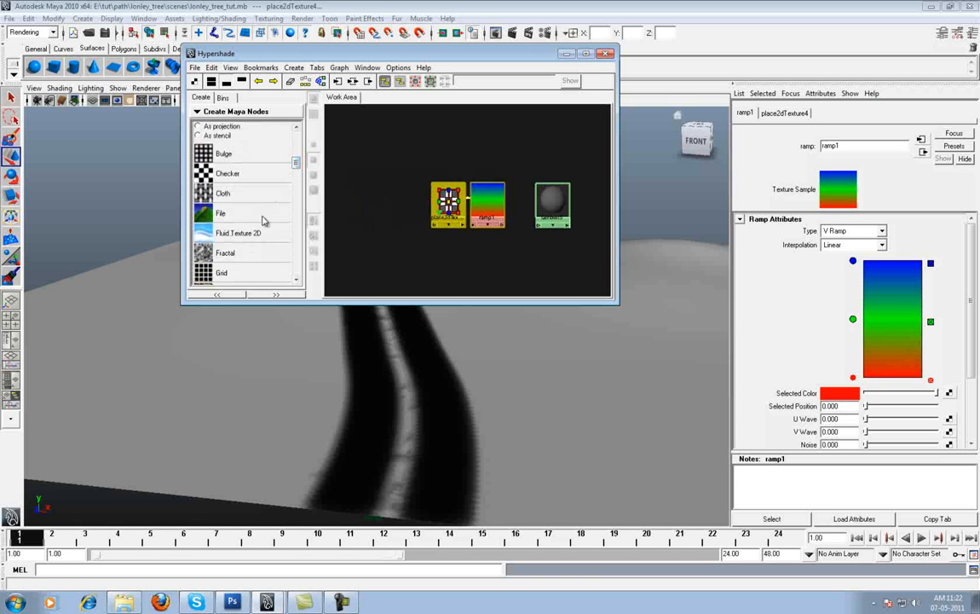
{"action": "scroll", "coordinate": [353, 179], "scroll_direction": "down", "scroll_amount": 5}
{"action": "left_click", "coordinate": [235, 218]}
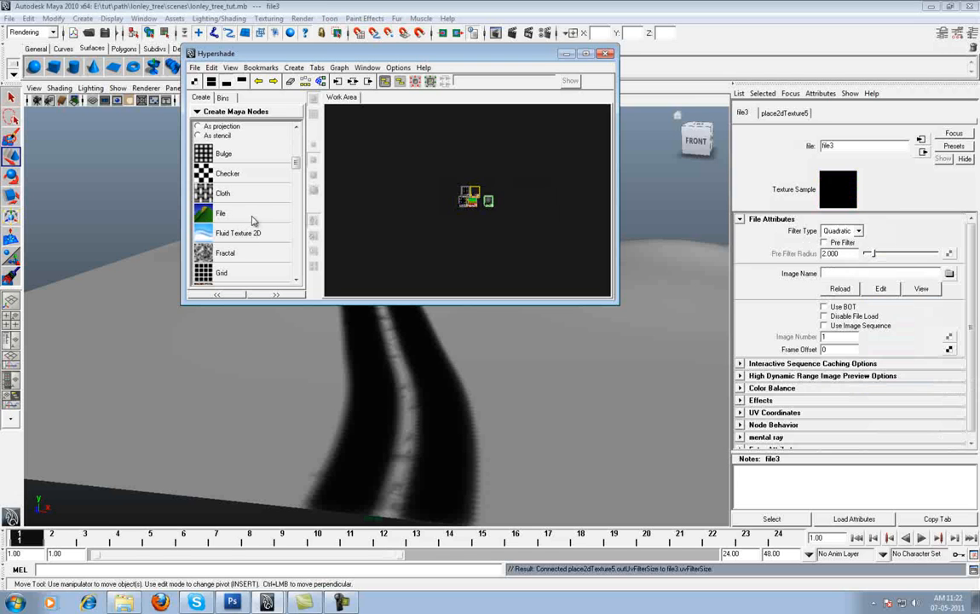
{"action": "right_click_drag", "start_coordinate": [463, 191], "coordinate": [532, 214], "text": "alt"}
{"action": "left_click_drag", "start_coordinate": [449, 158], "coordinate": [510, 178]}
{"action": "left_click_drag", "start_coordinate": [442, 212], "coordinate": [415, 224]}
{"action": "right_click_drag", "start_coordinate": [429, 210], "coordinate": [507, 232], "text": "alt"}
- Load the GRASS image into the upper file texture and ground2 into the middle one
{"action": "left_click", "coordinate": [421, 126]}
{"action": "left_click", "coordinate": [405, 136]}
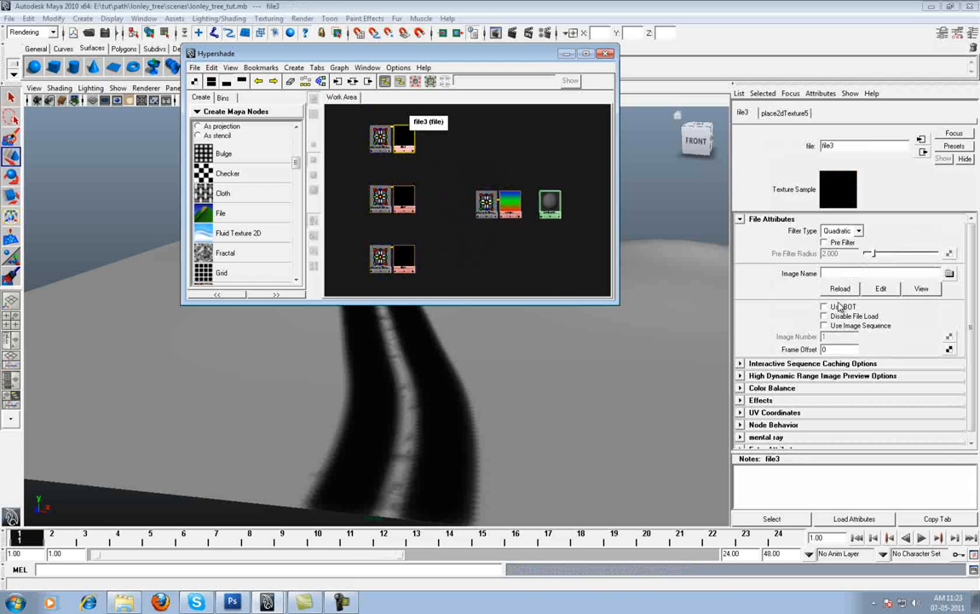
{"action": "left_click", "coordinate": [950, 274]}
{"action": "double_click", "coordinate": [537, 242]}
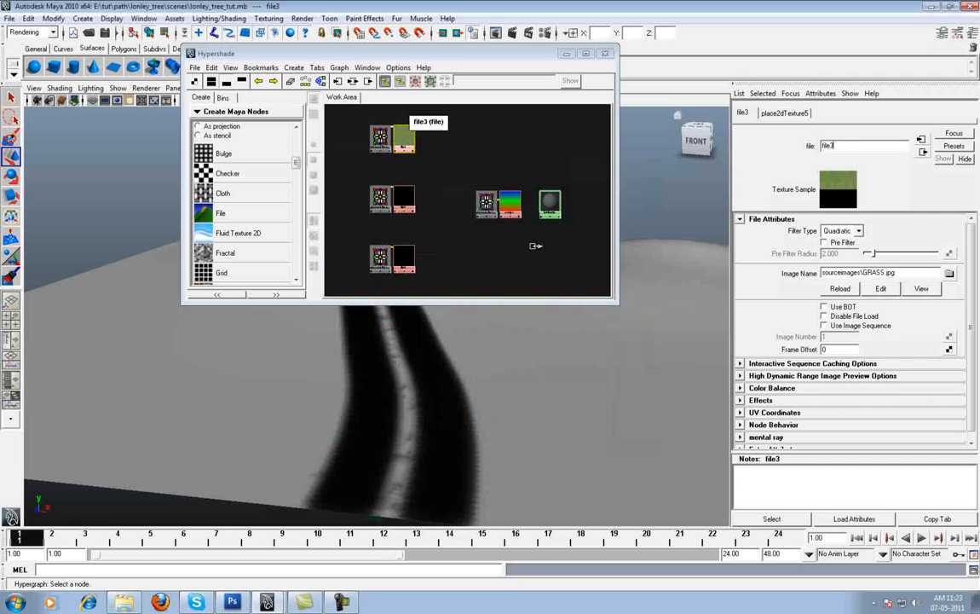
{"action": "left_click", "coordinate": [404, 199]}
{"action": "left_click", "coordinate": [949, 273]}
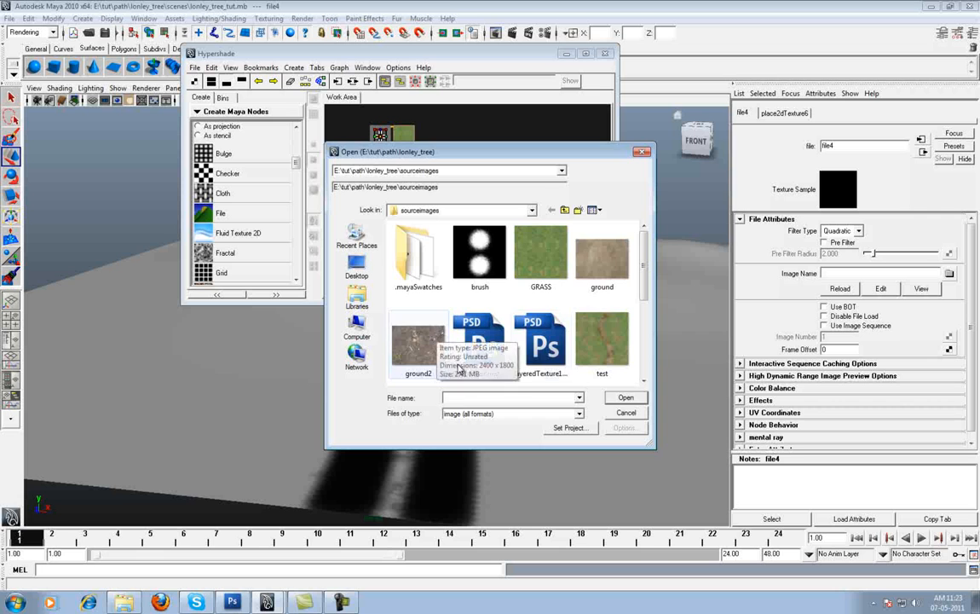
{"action": "double_click", "coordinate": [421, 342]}
- Open the image browser for the lower file texture and look through the sourceimages folder
{"action": "left_click", "coordinate": [404, 258]}
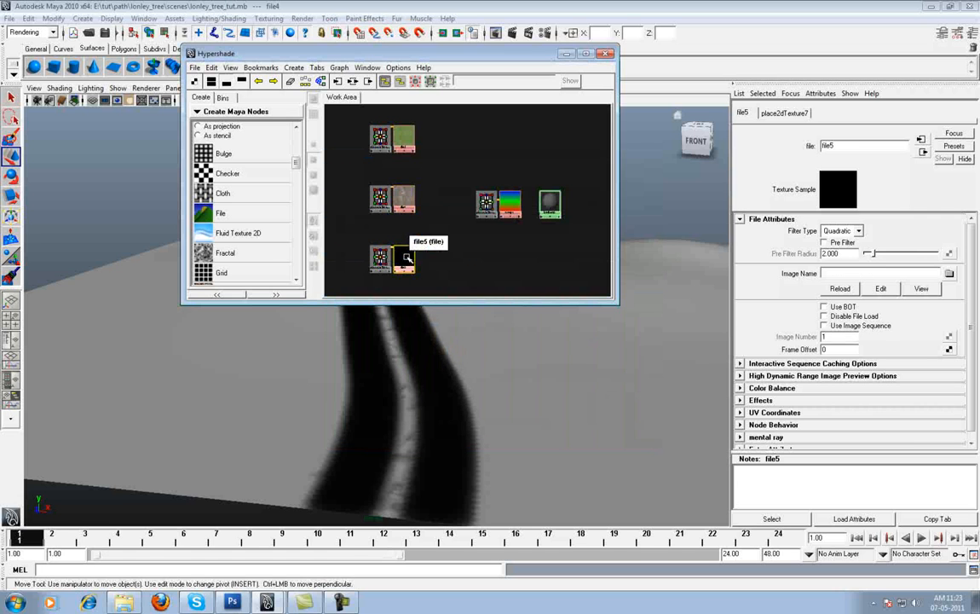
{"action": "left_click", "coordinate": [951, 273]}
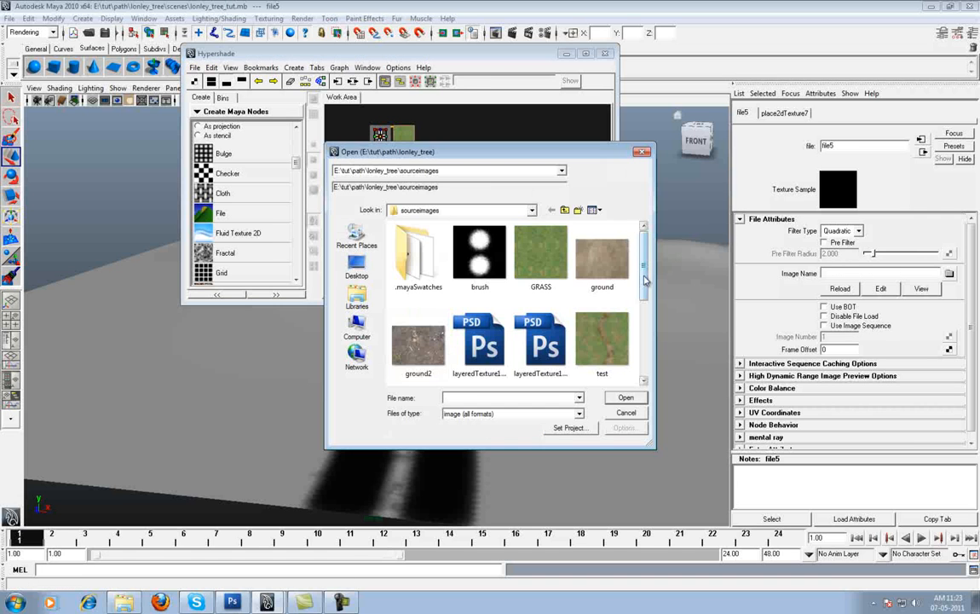
{"action": "scroll", "coordinate": [650, 344], "scroll_direction": "down", "scroll_amount": 2}
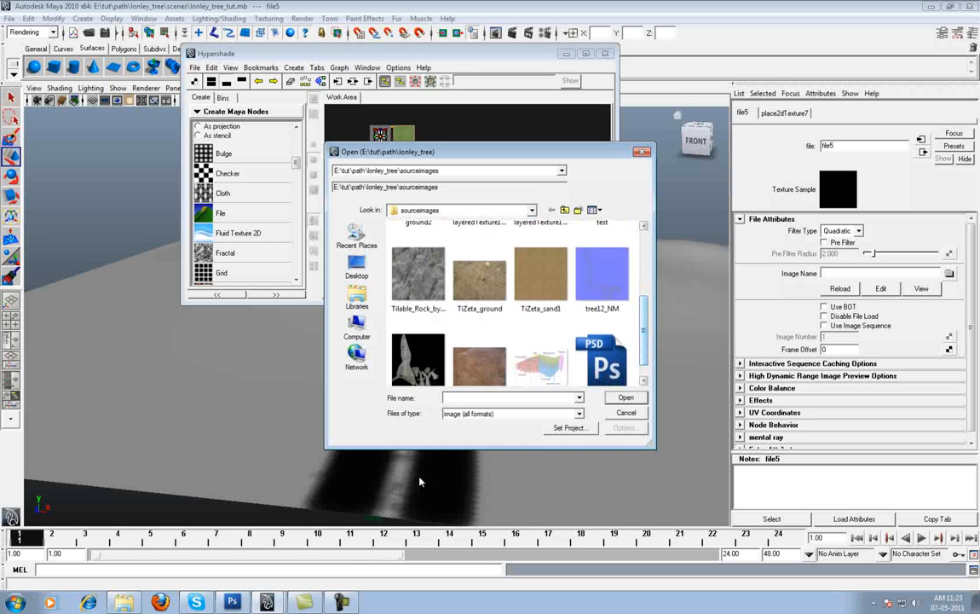
- Switch to Photoshop, put the brush image away and restore the TiZeta_ground.jpg document
{"action": "left_click", "coordinate": [243, 605]}
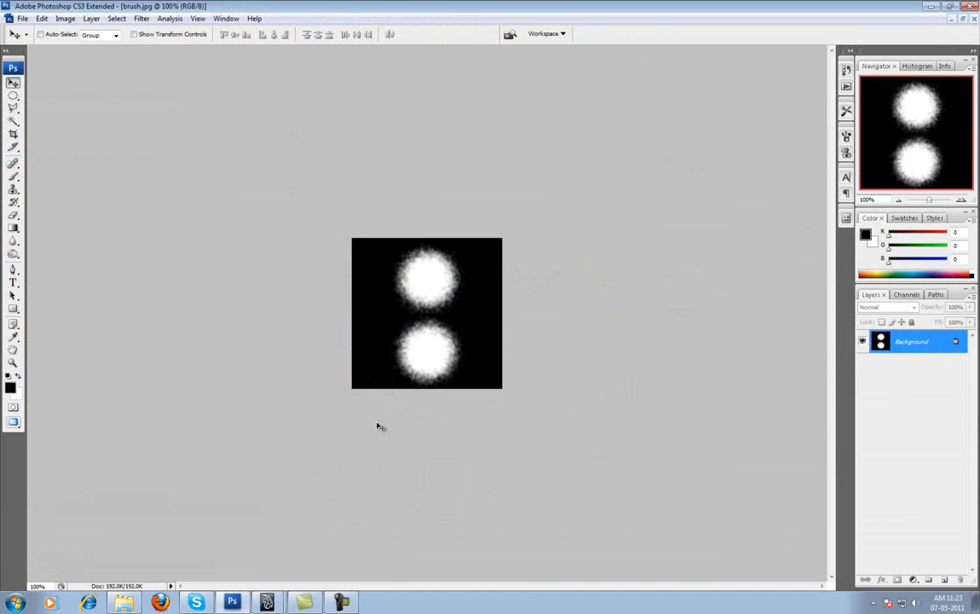
{"action": "left_click", "coordinate": [963, 18]}
{"action": "left_click", "coordinate": [165, 77]}
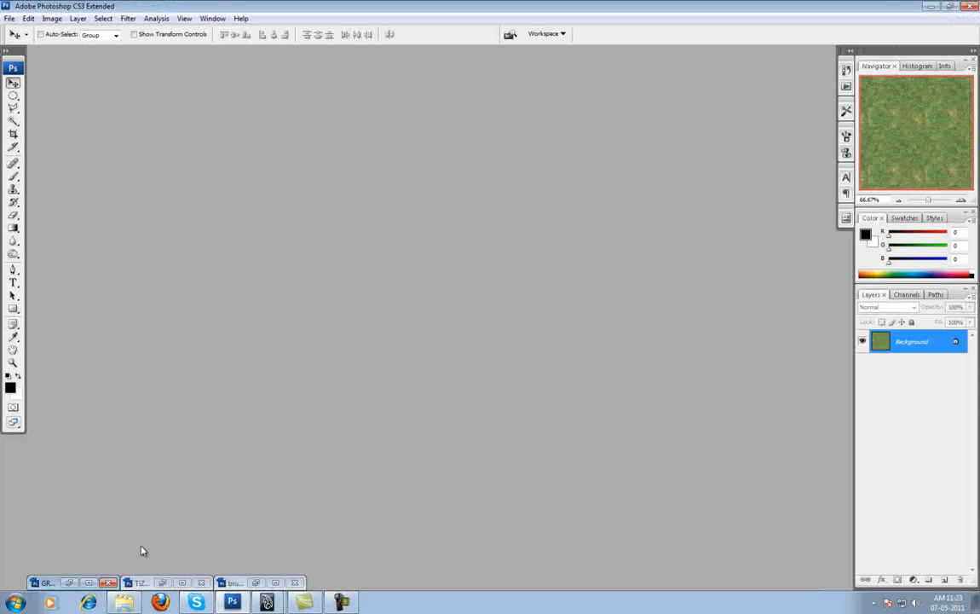
{"action": "left_click", "coordinate": [163, 582]}
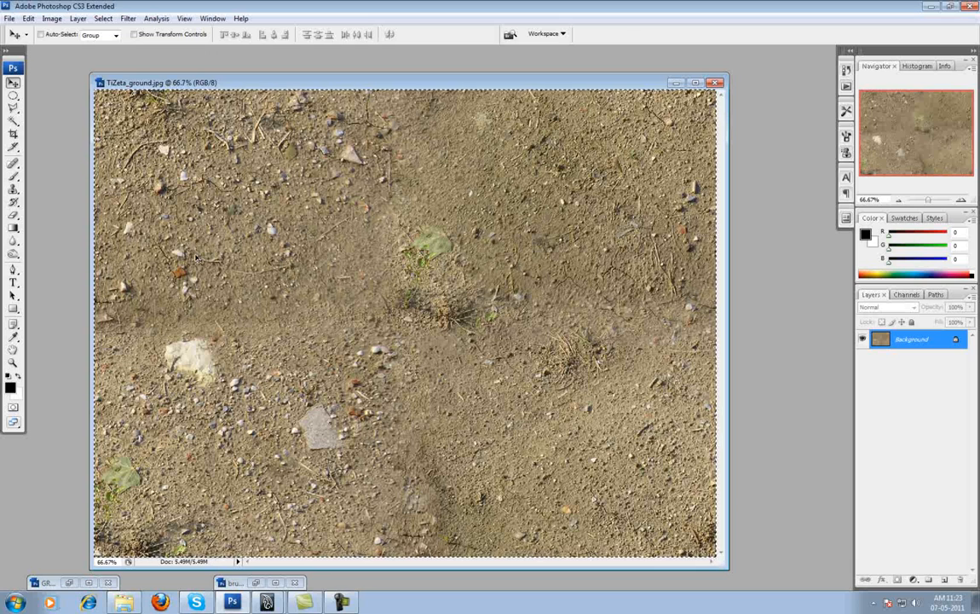
- Save the ground image to sourceimages as a JPEG named ground_tiled, at maximum quality 12
{"action": "key", "text": "ctrl+shift+s"}
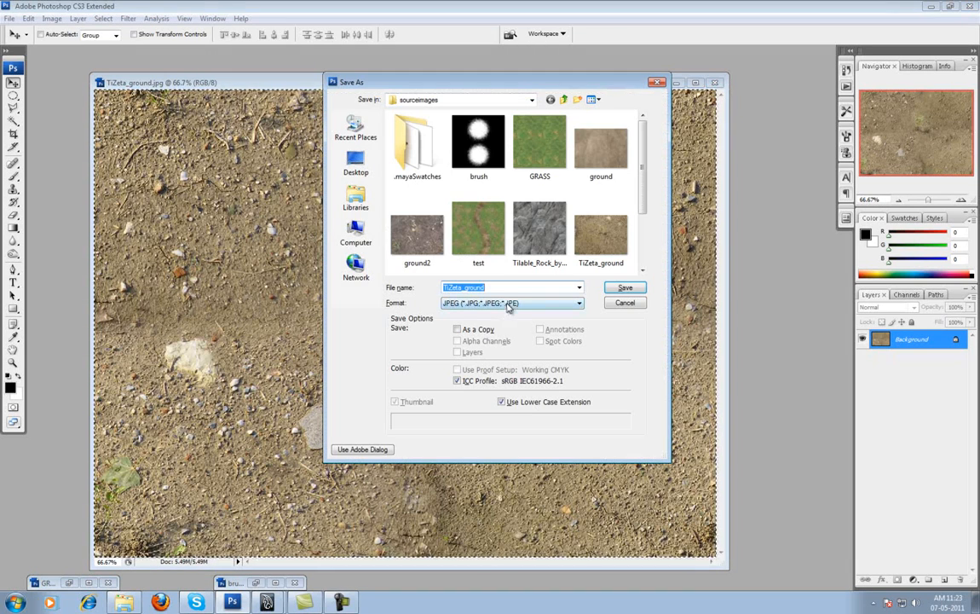
{"action": "left_click", "coordinate": [493, 289]}
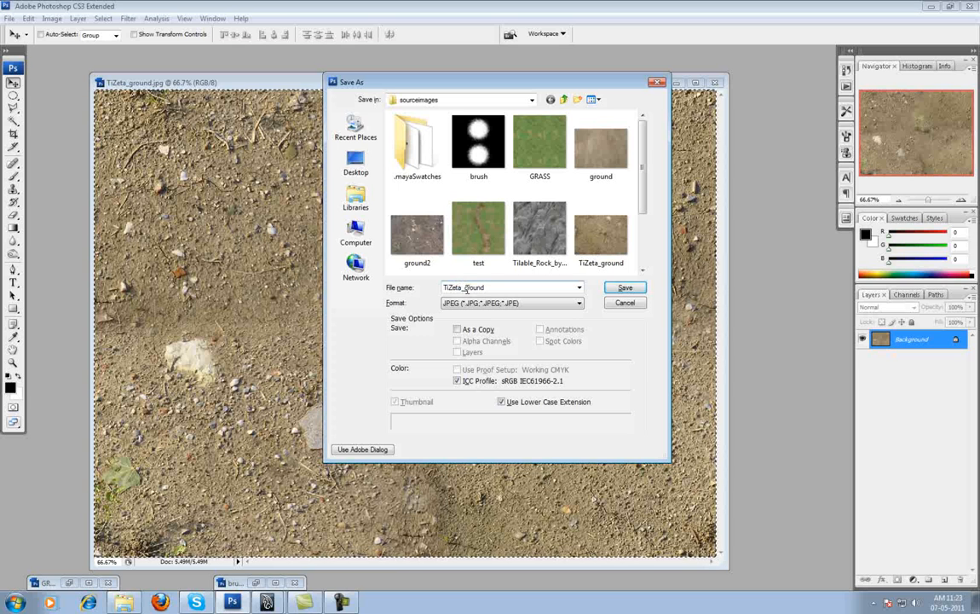
{"action": "key", "text": "BackSpace"}
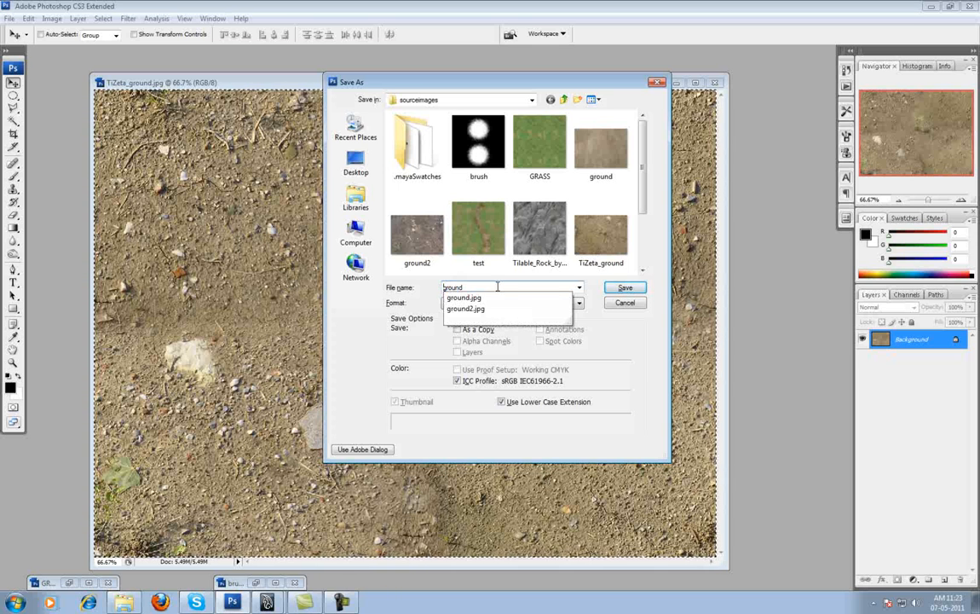
{"action": "type", "text": "_tiled"}
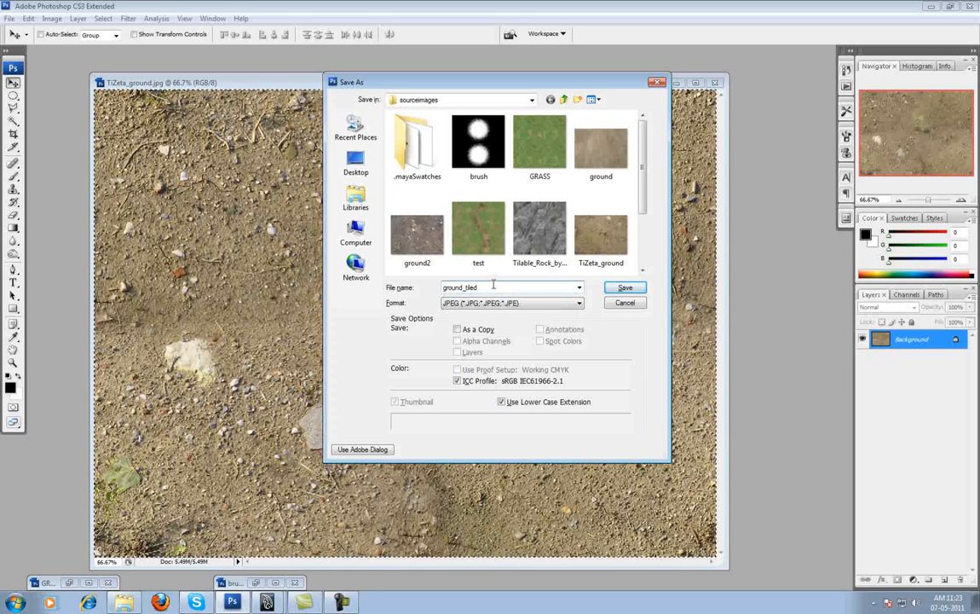
{"action": "left_click", "coordinate": [621, 291]}
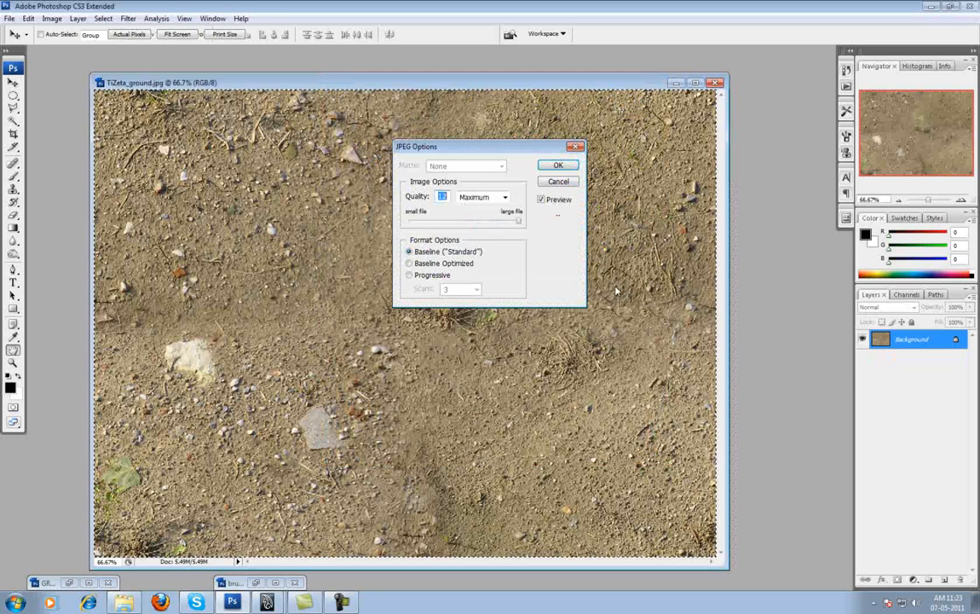
{"action": "left_click", "coordinate": [559, 164]}
- Switch back to Maya and load the ground_tiled image into the lower file texture
{"action": "left_click", "coordinate": [267, 602]}
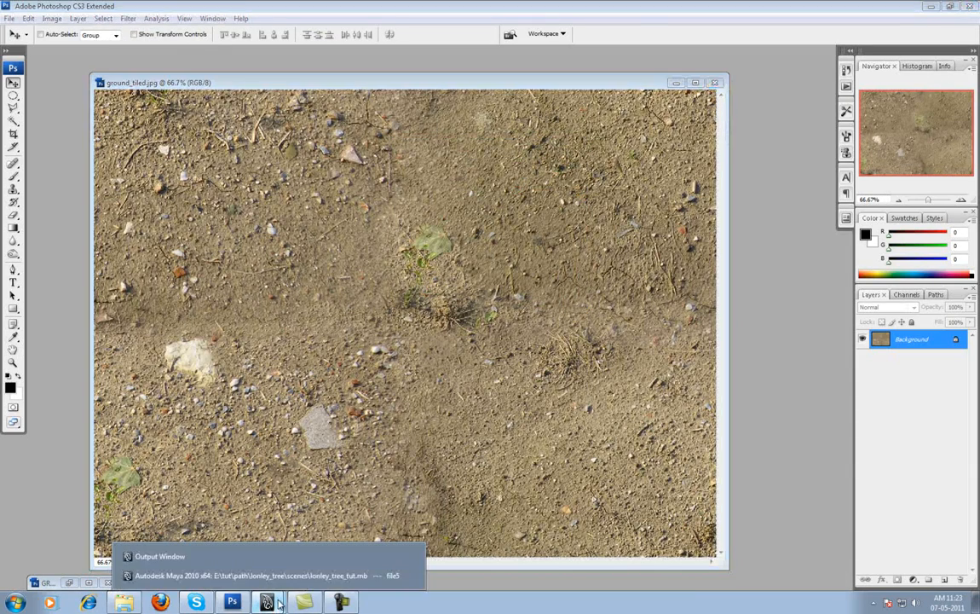
{"action": "left_click", "coordinate": [230, 576]}
{"action": "mouse_move", "coordinate": [646, 311]}
{"action": "left_mouse_down"}
{"action": "mouse_move", "coordinate": [645, 258]}
{"action": "mouse_move", "coordinate": [647, 358]}
{"action": "left_mouse_up"}
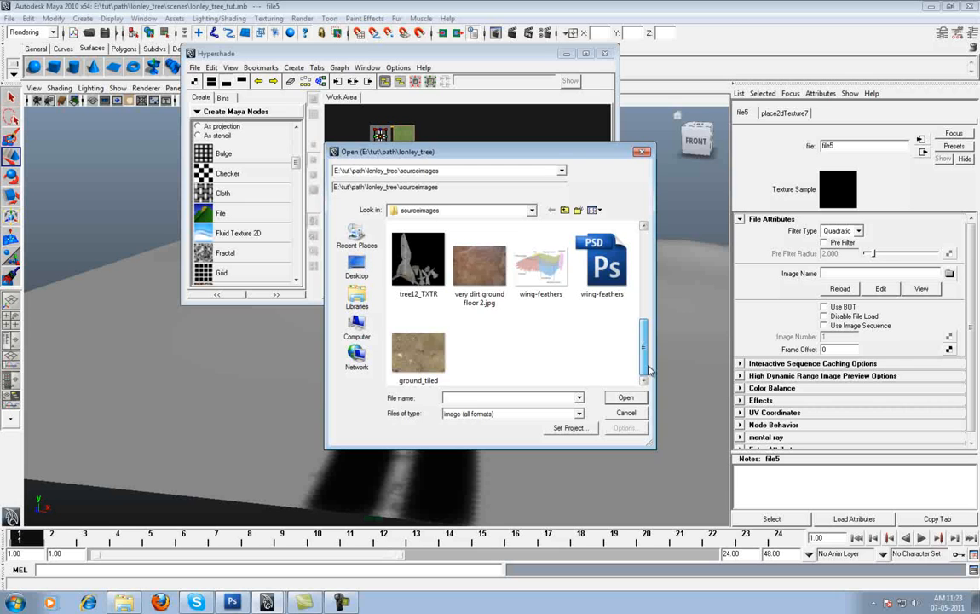
{"action": "double_click", "coordinate": [418, 350]}
- Connect the grass texture to the ramp's bottom colour entry, ground2 to the middle one and ground_tiled to the top one
{"action": "scroll", "coordinate": [466, 240], "scroll_direction": "up", "scroll_amount": 2}
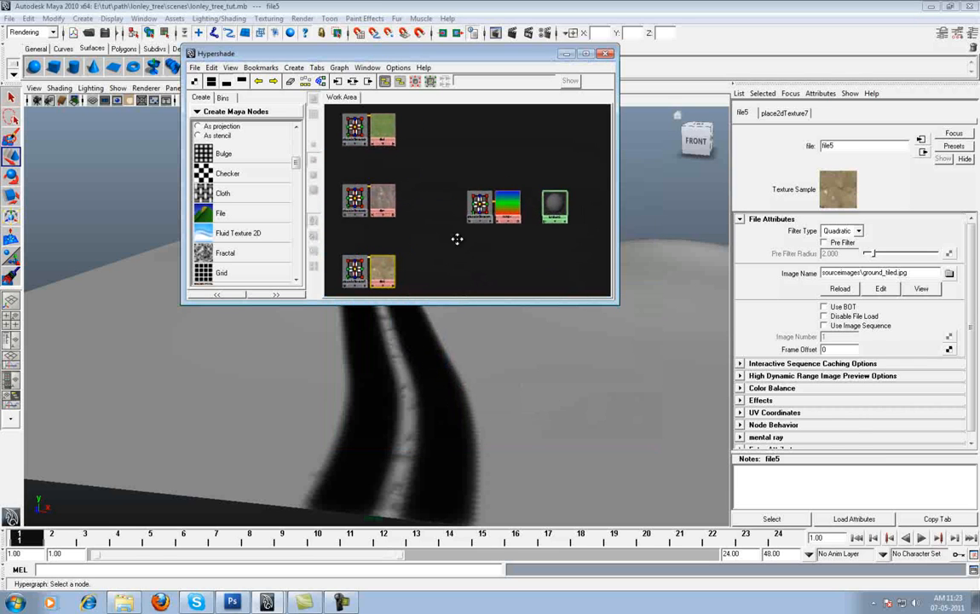
{"action": "left_click", "coordinate": [504, 198]}
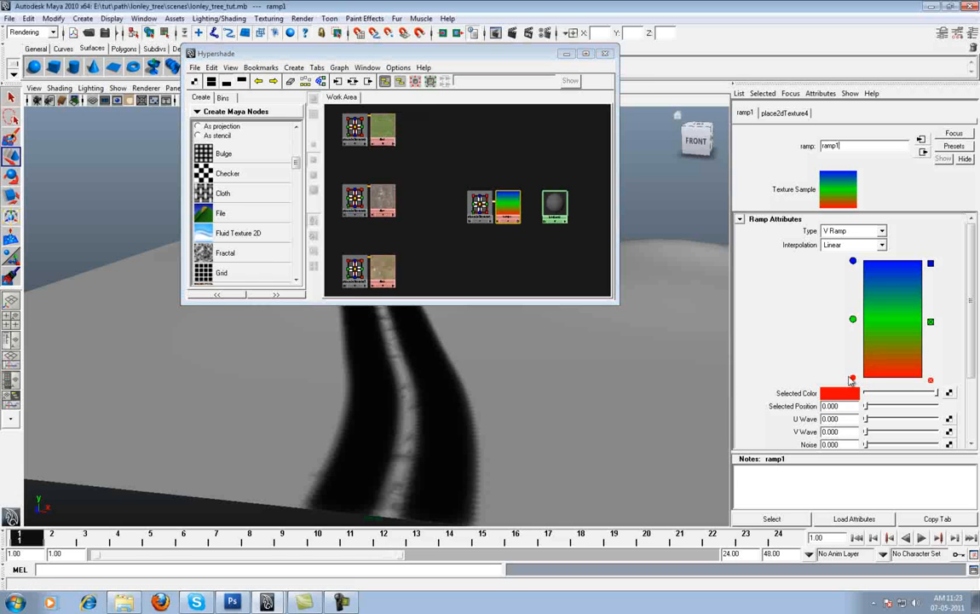
{"action": "middle_click_drag", "start_coordinate": [383, 126], "coordinate": [822, 379]}
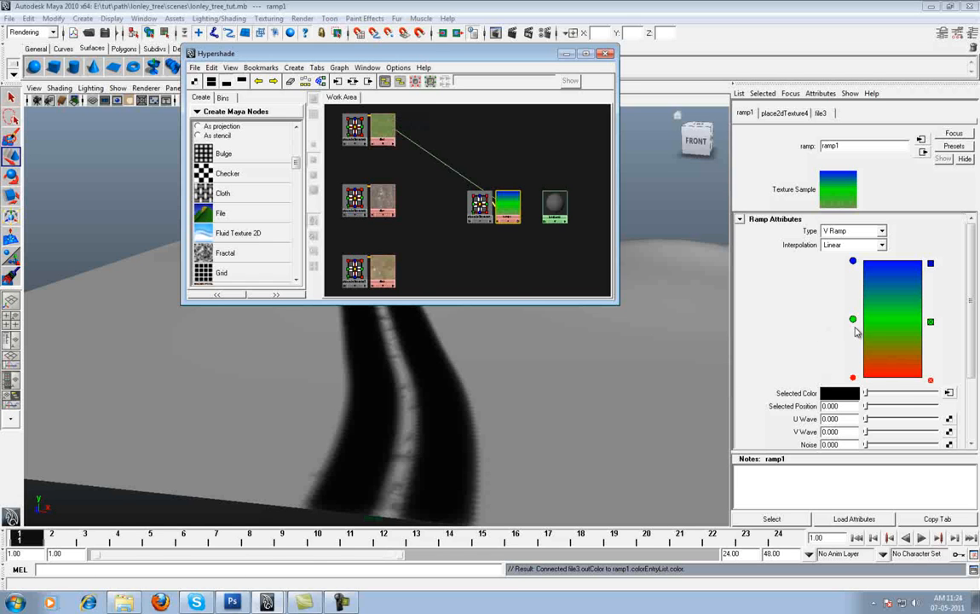
{"action": "left_click", "coordinate": [853, 320]}
{"action": "middle_click_drag", "start_coordinate": [383, 194], "coordinate": [837, 394]}
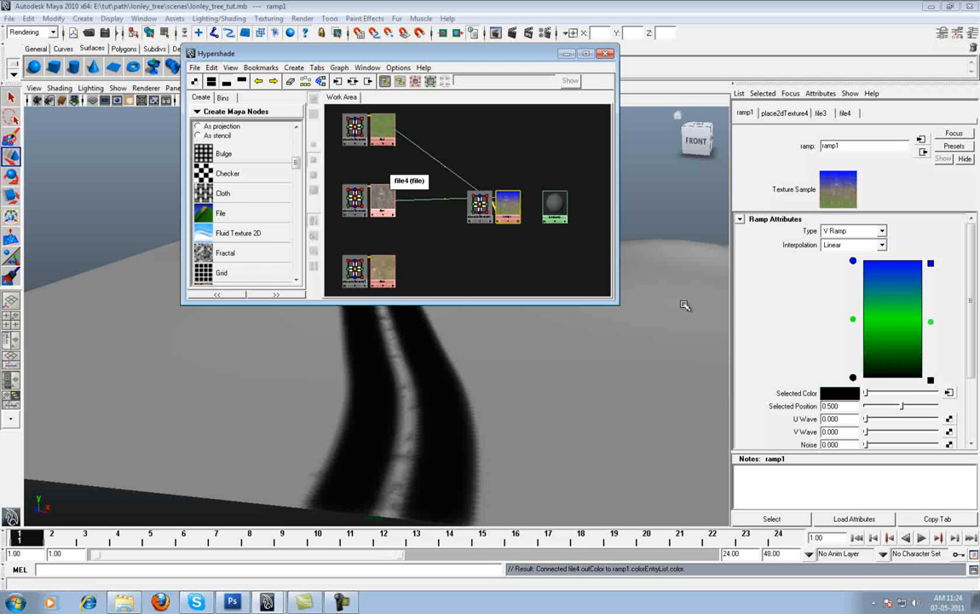
{"action": "left_click", "coordinate": [852, 261]}
{"action": "middle_click_drag", "start_coordinate": [385, 273], "coordinate": [827, 395]}
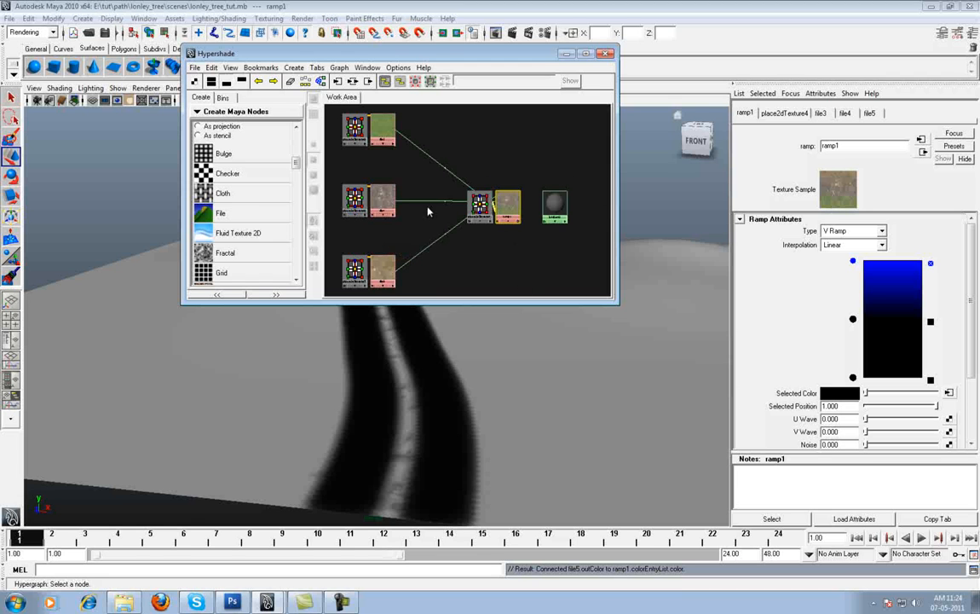
- Set Repeat UV to 5 by 5 and turn on mirroring in the placement nodes of the ground2 and ground_tiled textures
{"action": "scroll", "coordinate": [429, 210], "scroll_direction": "down", "scroll_amount": 1}
{"action": "left_click", "coordinate": [399, 196]}
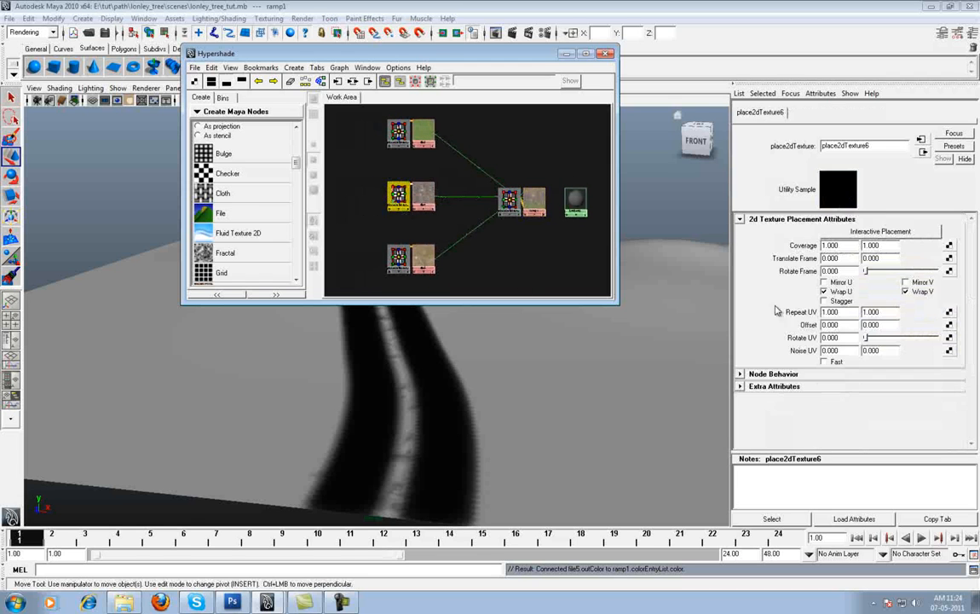
{"action": "left_click", "coordinate": [835, 312]}
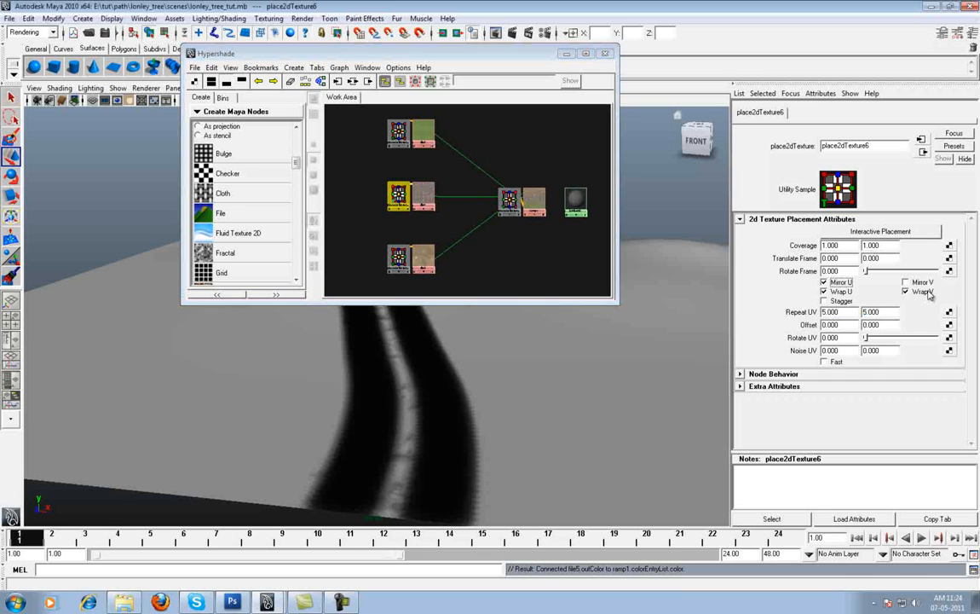
{"action": "left_click", "coordinate": [399, 258]}
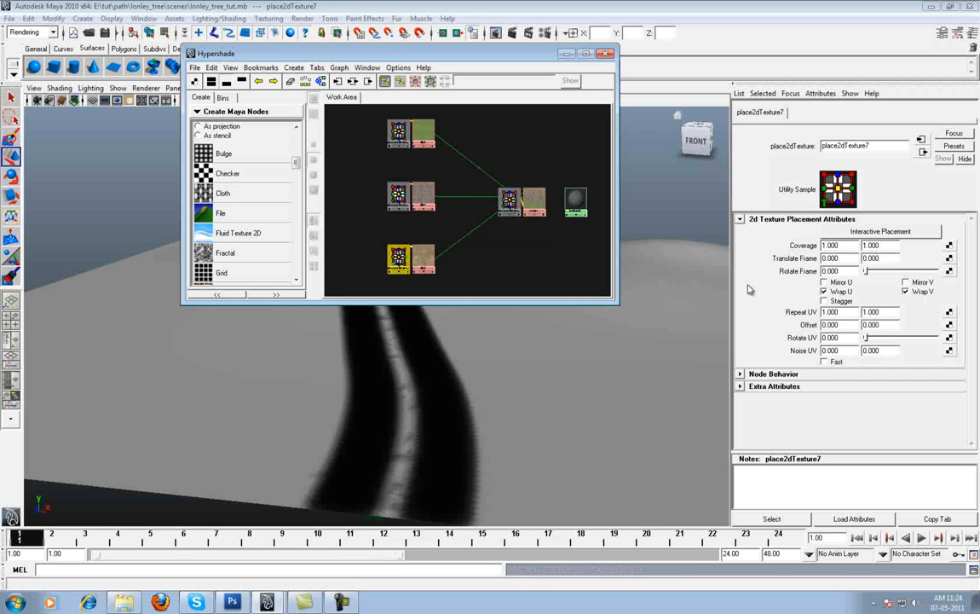
{"action": "double_click", "coordinate": [834, 312]}
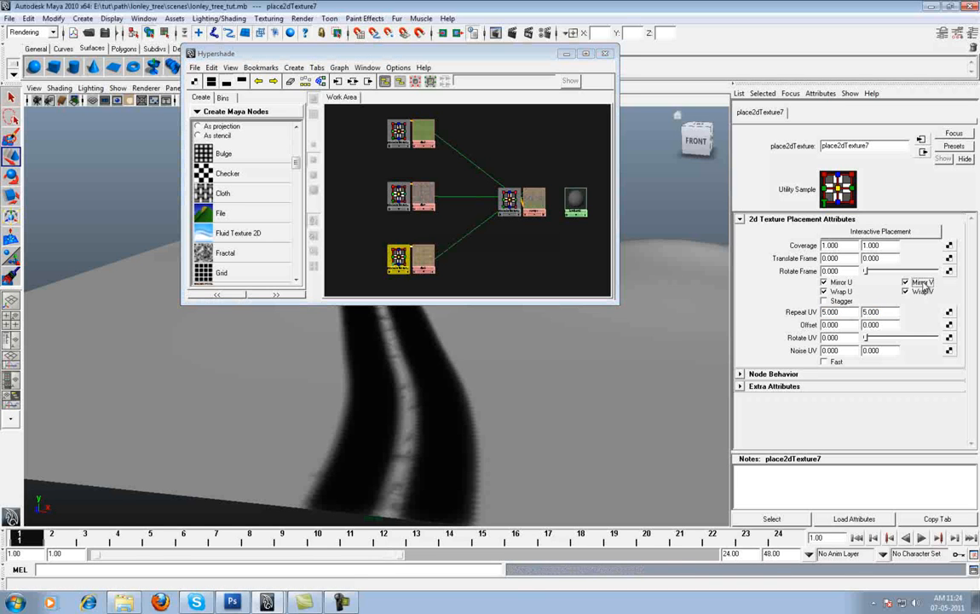
- Connect the ramp to the Lambert material's color and assign the material to the terrain
{"action": "middle_click_drag", "start_coordinate": [471, 211], "coordinate": [436, 219], "text": "alt"}
{"action": "right_click_drag", "start_coordinate": [436, 219], "coordinate": [497, 279], "text": "alt"}
{"action": "mouse_move", "coordinate": [533, 219]}
{"action": "middle_mouse_down", "text": "alt"}
{"action": "mouse_move", "coordinate": [490, 220]}
{"action": "mouse_move", "coordinate": [473, 197]}
{"action": "mouse_move", "coordinate": [542, 204]}
{"action": "middle_mouse_up", "text": "alt"}
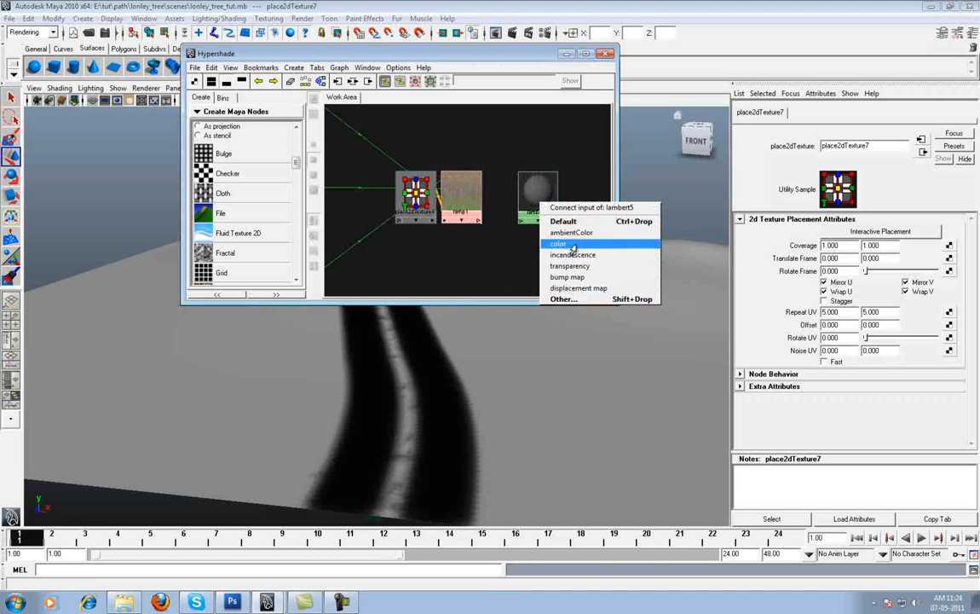
{"action": "left_click", "coordinate": [564, 232]}
{"action": "middle_click_drag", "start_coordinate": [626, 395], "coordinate": [619, 361]}
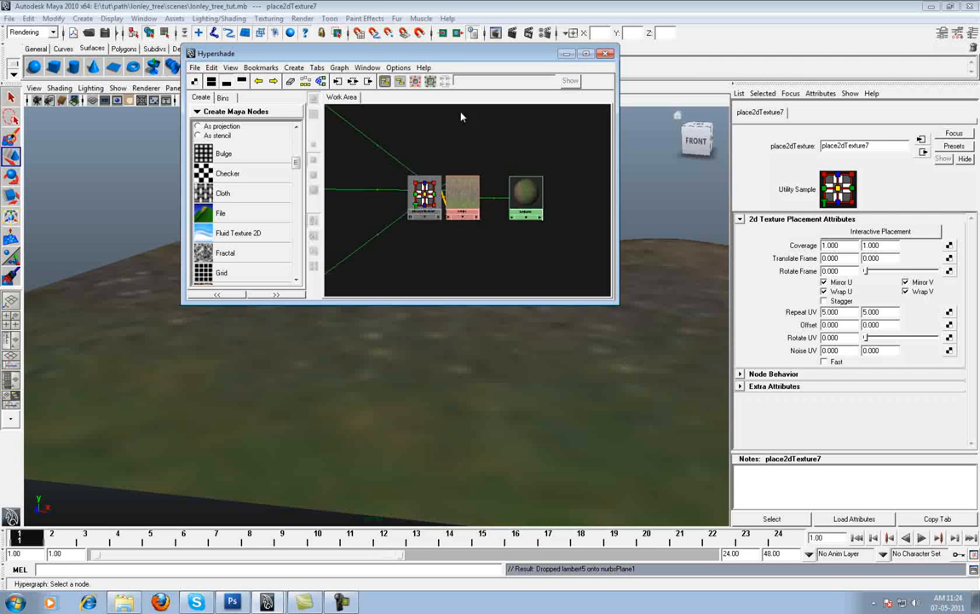
- Move Hypershade off the terrain view, then create a 2D Fractal texture and place it above the ramp
{"action": "left_click_drag", "start_coordinate": [400, 53], "coordinate": [733, 125]}
{"action": "left_click_drag", "start_coordinate": [369, 257], "coordinate": [383, 260], "text": "alt"}
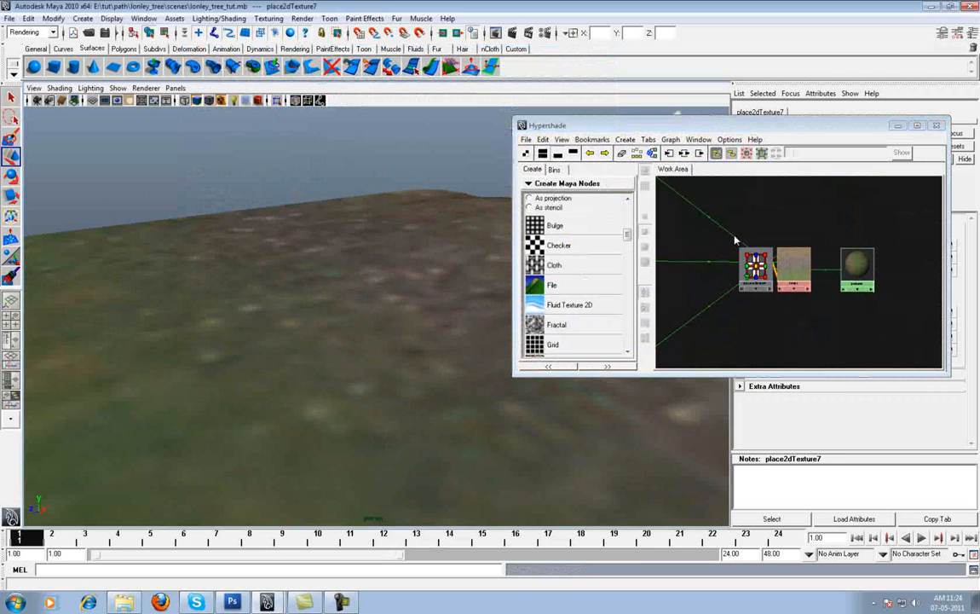
{"action": "left_click_drag", "start_coordinate": [629, 236], "coordinate": [628, 242]}
{"action": "left_click", "coordinate": [567, 252]}
{"action": "left_click_drag", "start_coordinate": [723, 247], "coordinate": [762, 237]}
{"action": "middle_click_drag", "start_coordinate": [763, 247], "coordinate": [749, 247], "text": "alt"}
{"action": "right_click_drag", "start_coordinate": [749, 248], "coordinate": [818, 286], "text": "alt"}
{"action": "middle_click_drag", "start_coordinate": [818, 287], "coordinate": [855, 314], "text": "alt"}
{"action": "left_click", "coordinate": [772, 255]}
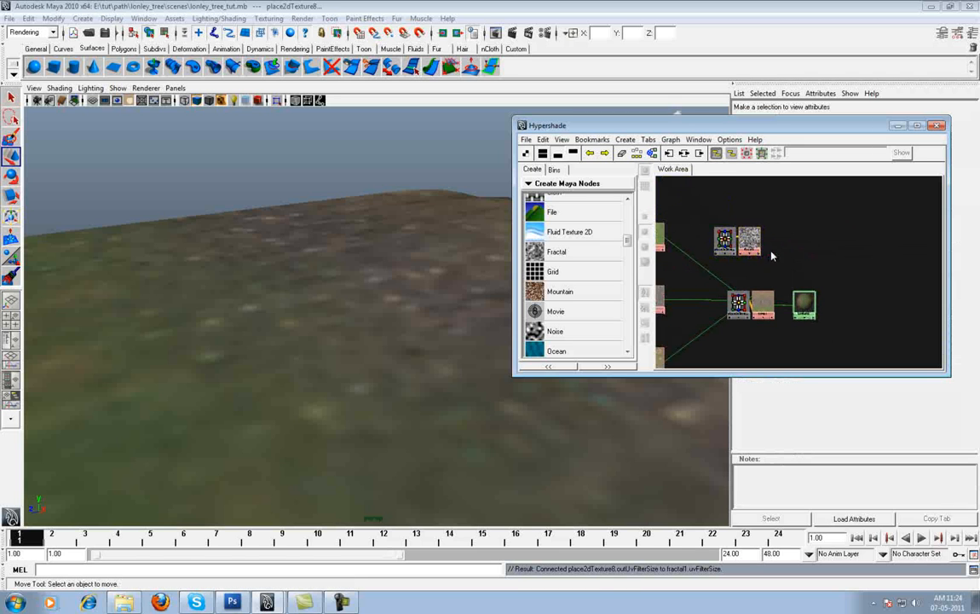
- Connect the fractal texture's outAlpha to both uCoord and vCoord of the ramp, then close the Connection Editor
{"action": "left_click_drag", "start_coordinate": [680, 123], "coordinate": [367, 118]}
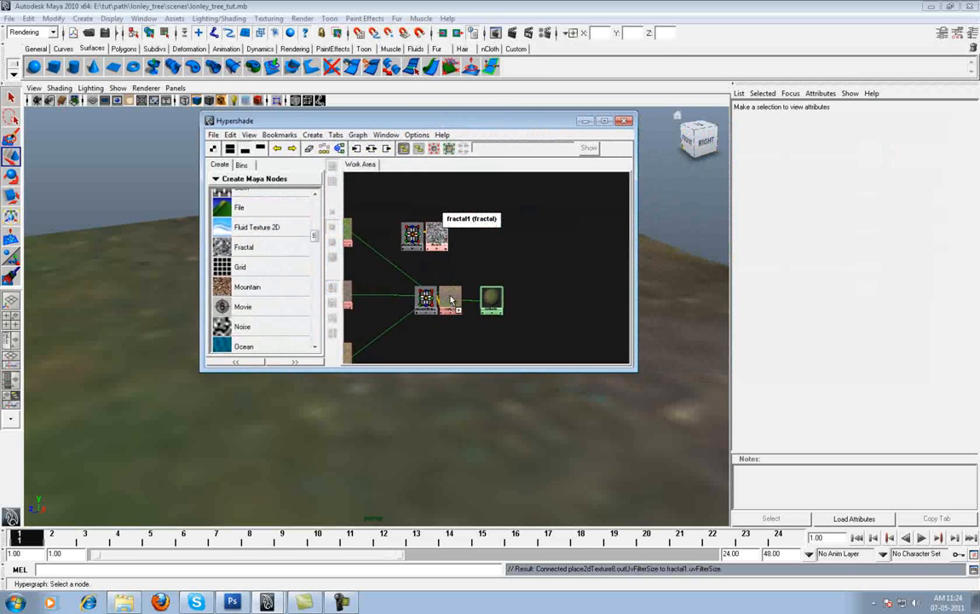
{"action": "middle_click_drag", "start_coordinate": [456, 300], "coordinate": [456, 301]}
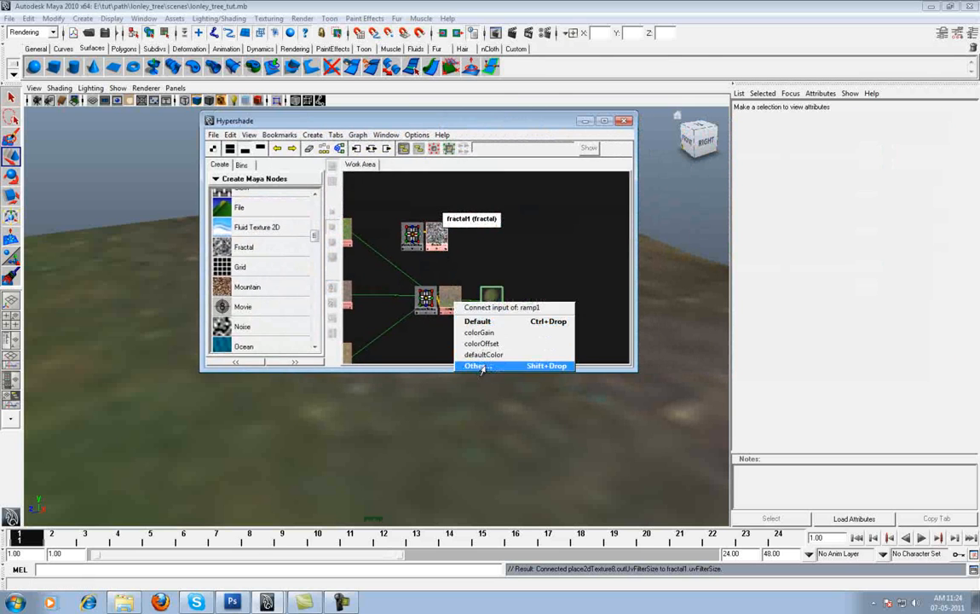
{"action": "left_click", "coordinate": [487, 368]}
{"action": "left_click_drag", "start_coordinate": [584, 53], "coordinate": [529, 38]}
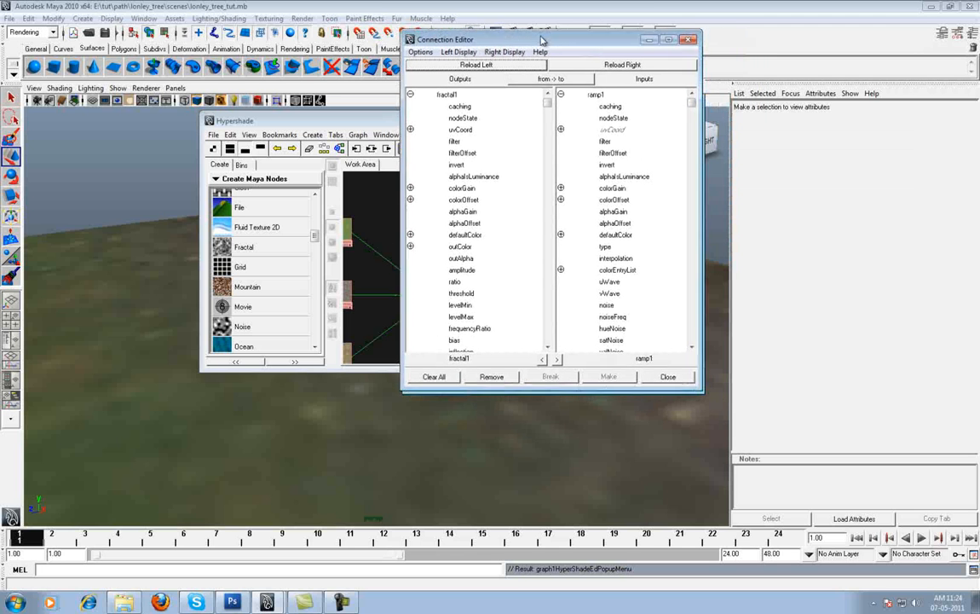
{"action": "left_click", "coordinate": [461, 254]}
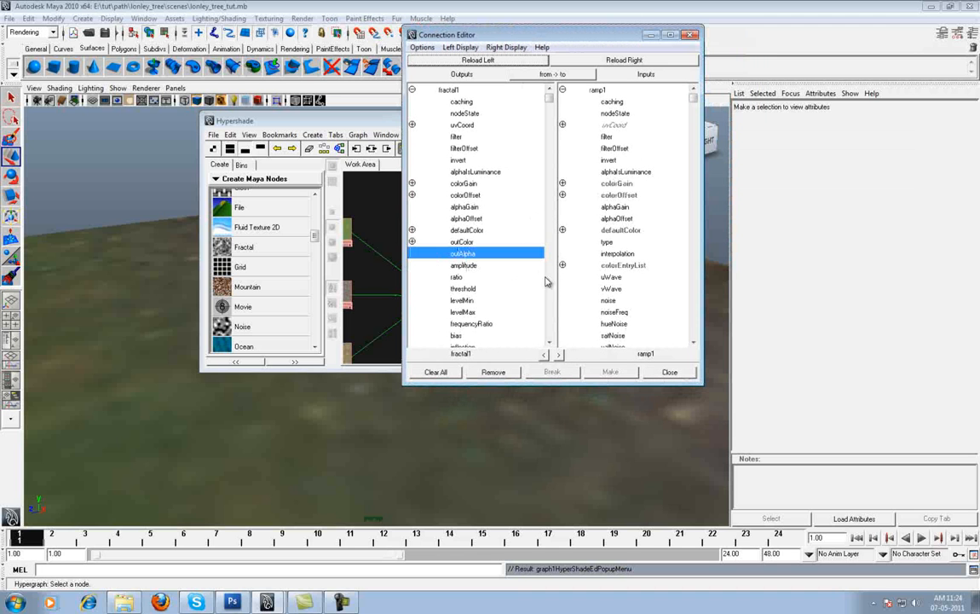
{"action": "left_click", "coordinate": [562, 125]}
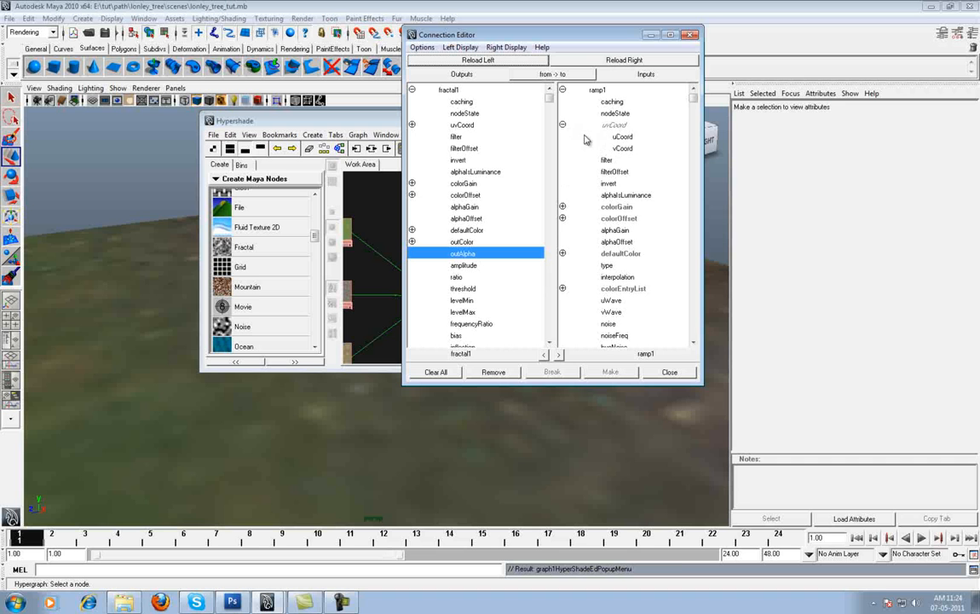
{"action": "left_click", "coordinate": [624, 137]}
{"action": "left_click", "coordinate": [624, 149]}
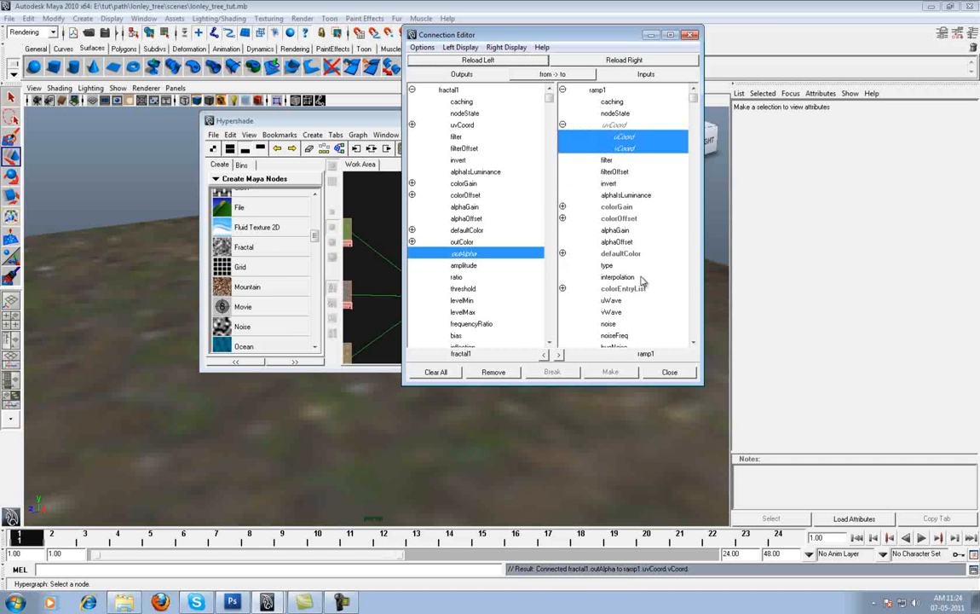
{"action": "left_click", "coordinate": [671, 373]}
- Set the Coverage of the fractal texture's placement node to 7 by 7
{"action": "left_click_drag", "start_coordinate": [449, 121], "coordinate": [884, 229]}
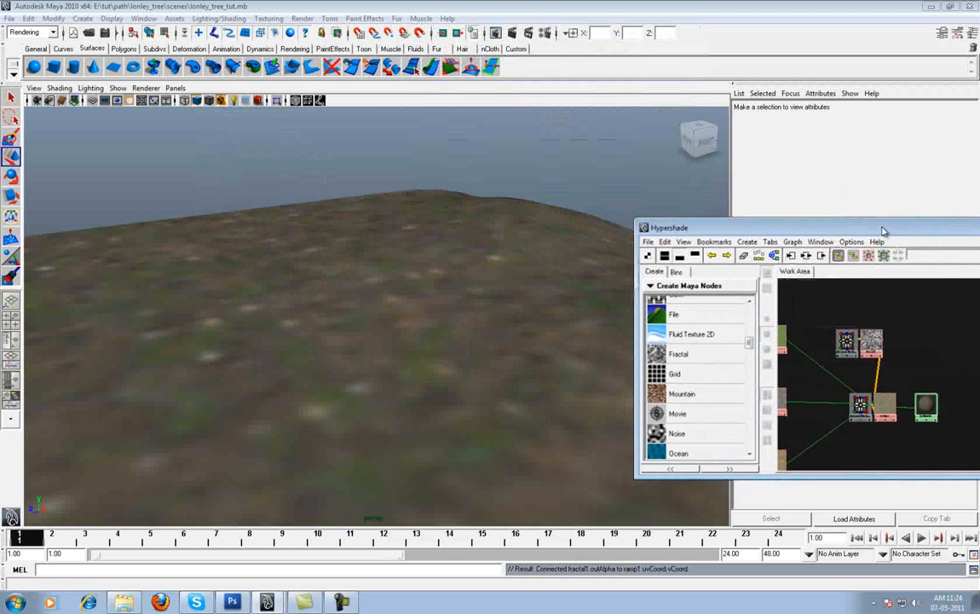
{"action": "left_click_drag", "start_coordinate": [373, 294], "coordinate": [379, 344], "text": "alt"}
{"action": "right_click_drag", "start_coordinate": [378, 343], "coordinate": [392, 286], "text": "alt"}
{"action": "left_click_drag", "start_coordinate": [790, 227], "coordinate": [415, 158]}
{"action": "left_click", "coordinate": [584, 301]}
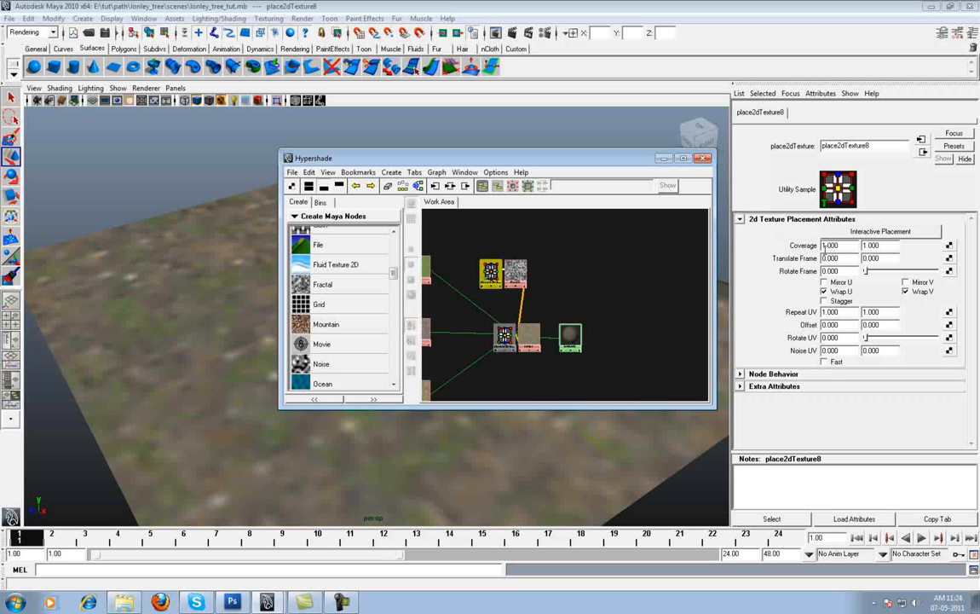
{"action": "left_click", "coordinate": [844, 246]}
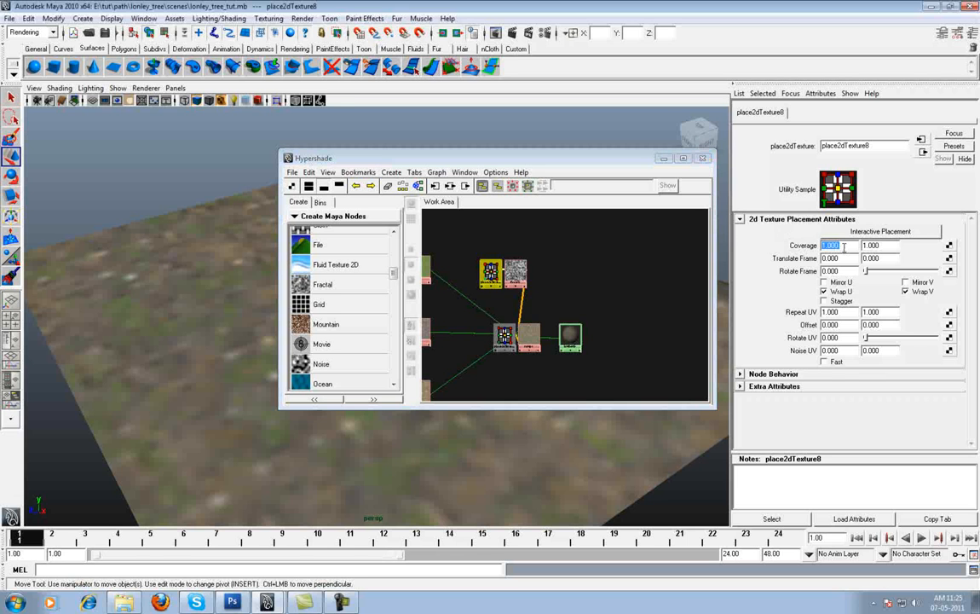
{"action": "type", "text": "7"}
{"action": "double_click", "coordinate": [886, 246]}
{"action": "type", "text": "7"}
{"action": "key", "text": "Return"}
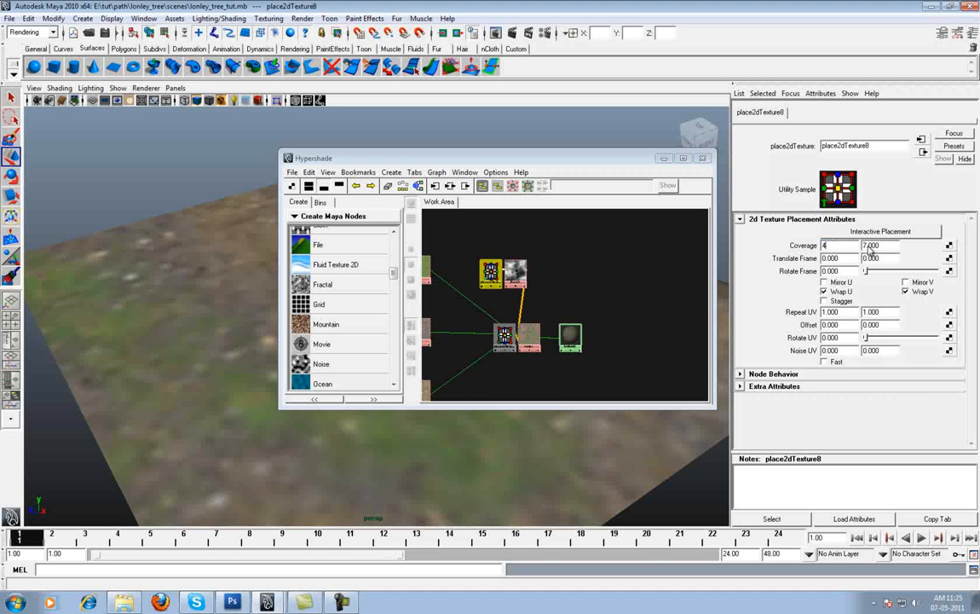
- Reduce the fractal placement's Coverage to 4 by 4
{"action": "double_click", "coordinate": [870, 249]}
{"action": "type", "text": "4"}
{"action": "key", "text": "Return"}
- Switch the perspective view to High Quality rendering and inspect the blended terrain from several angles
{"action": "left_click_drag", "start_coordinate": [481, 159], "coordinate": [777, 91]}
{"action": "left_click_drag", "start_coordinate": [432, 295], "coordinate": [409, 265], "text": "alt"}
{"action": "right_click_drag", "start_coordinate": [409, 264], "coordinate": [430, 367], "text": "alt"}
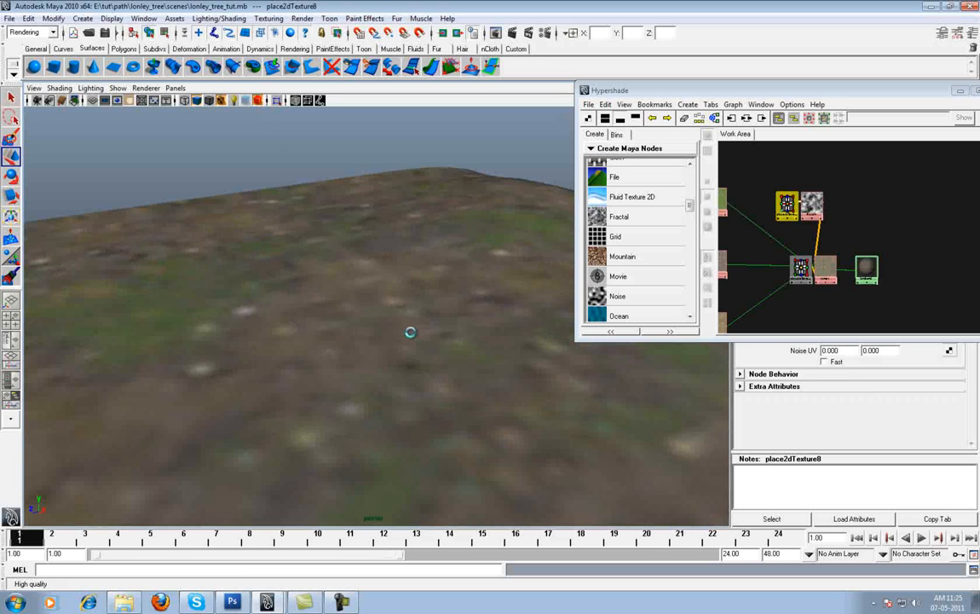
{"action": "left_click_drag", "start_coordinate": [465, 303], "coordinate": [469, 333], "text": "alt"}
{"action": "right_click_drag", "start_coordinate": [468, 333], "coordinate": [358, 277], "text": "alt"}
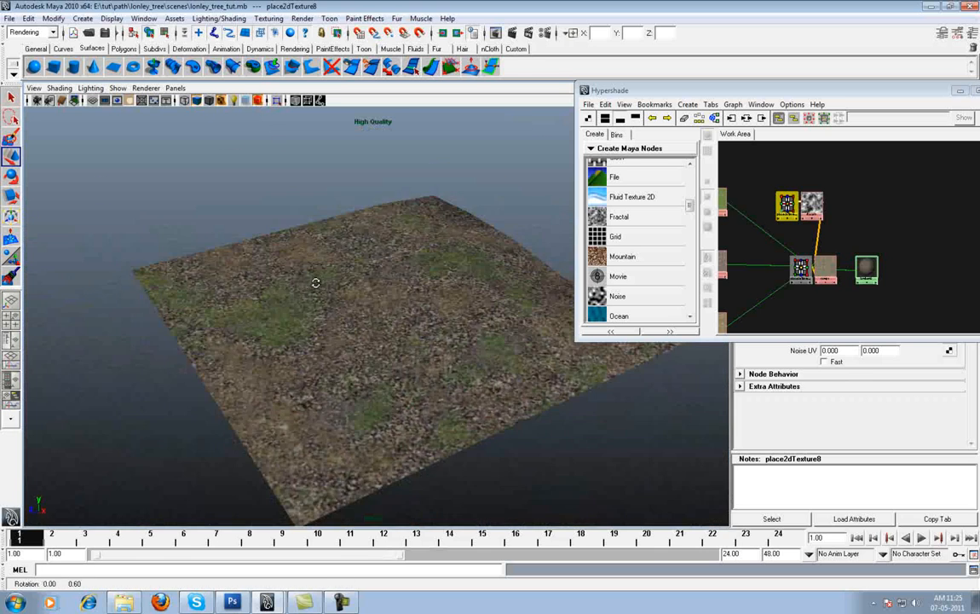
{"action": "left_click_drag", "start_coordinate": [358, 277], "coordinate": [324, 298], "text": "alt"}
{"action": "right_click_drag", "start_coordinate": [324, 298], "coordinate": [392, 338], "text": "alt"}
{"action": "left_click_drag", "start_coordinate": [392, 338], "coordinate": [505, 259], "text": "alt"}
- Turn on Invert in the fractal texture's effects and check the resulting blend on the terrain
{"action": "left_click_drag", "start_coordinate": [750, 90], "coordinate": [487, 69]}
{"action": "middle_click_drag", "start_coordinate": [520, 223], "coordinate": [569, 224], "text": "alt"}
{"action": "right_click_drag", "start_coordinate": [569, 222], "coordinate": [563, 220], "text": "alt"}
{"action": "left_click", "coordinate": [595, 189]}
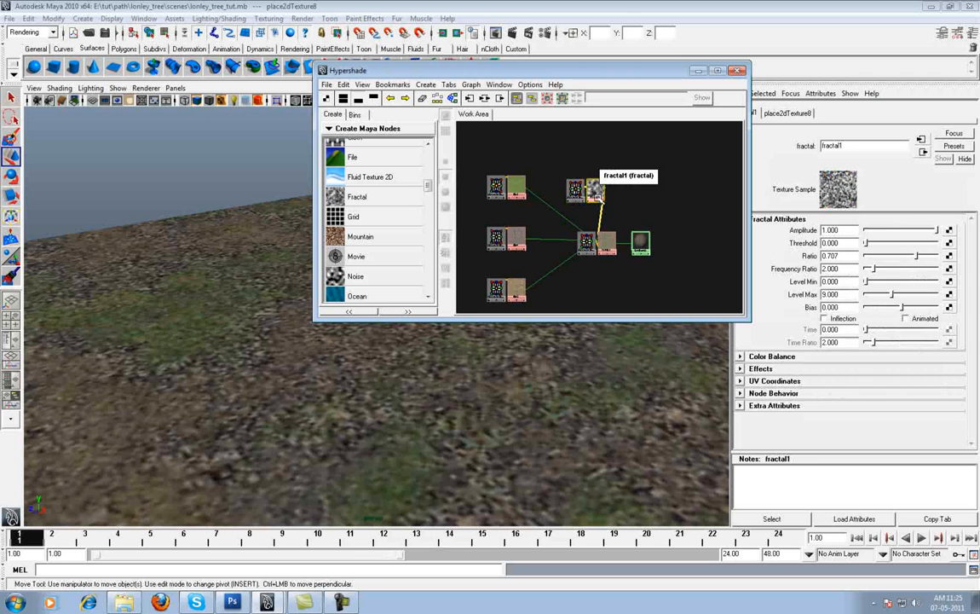
{"action": "left_click", "coordinate": [740, 368]}
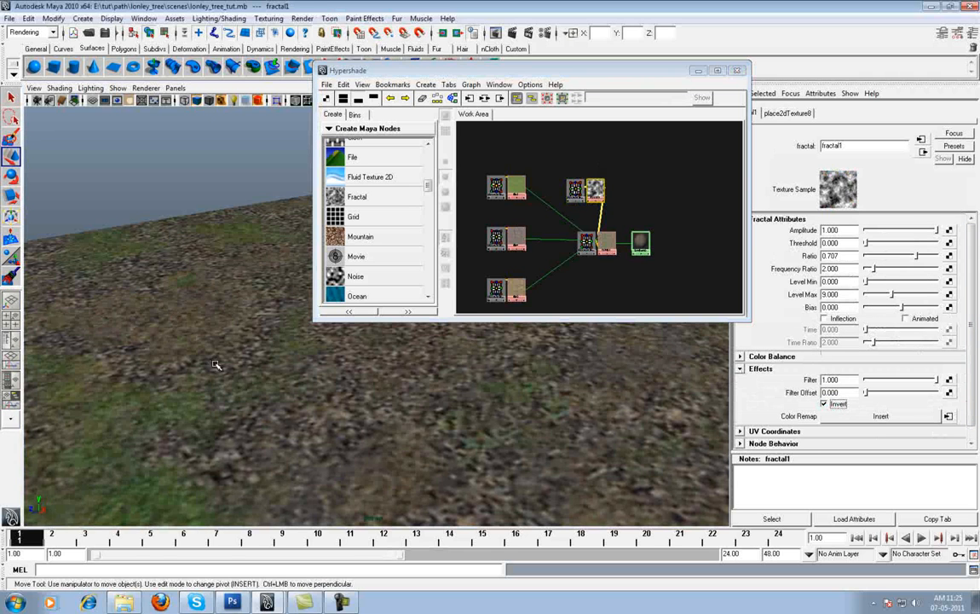
{"action": "left_click_drag", "start_coordinate": [221, 360], "coordinate": [286, 394], "text": "alt"}
{"action": "right_click_drag", "start_coordinate": [286, 393], "coordinate": [341, 382], "text": "alt"}
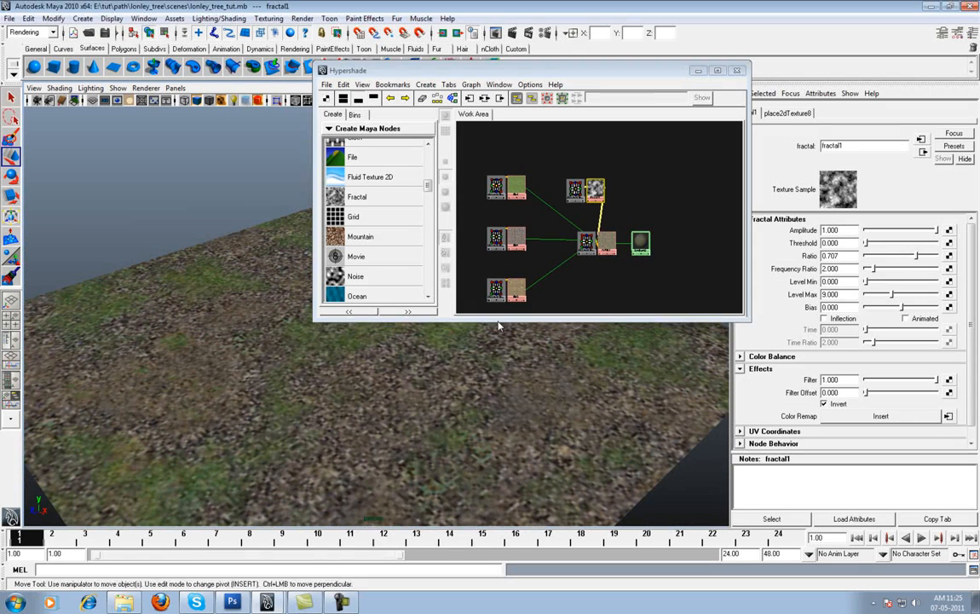
- Raise the ramp's middle ground entry to position 0.675 and its bottom grass entry to 0.445, with Hypershade minimized
{"action": "left_click", "coordinate": [612, 249]}
{"action": "left_click", "coordinate": [699, 72]}
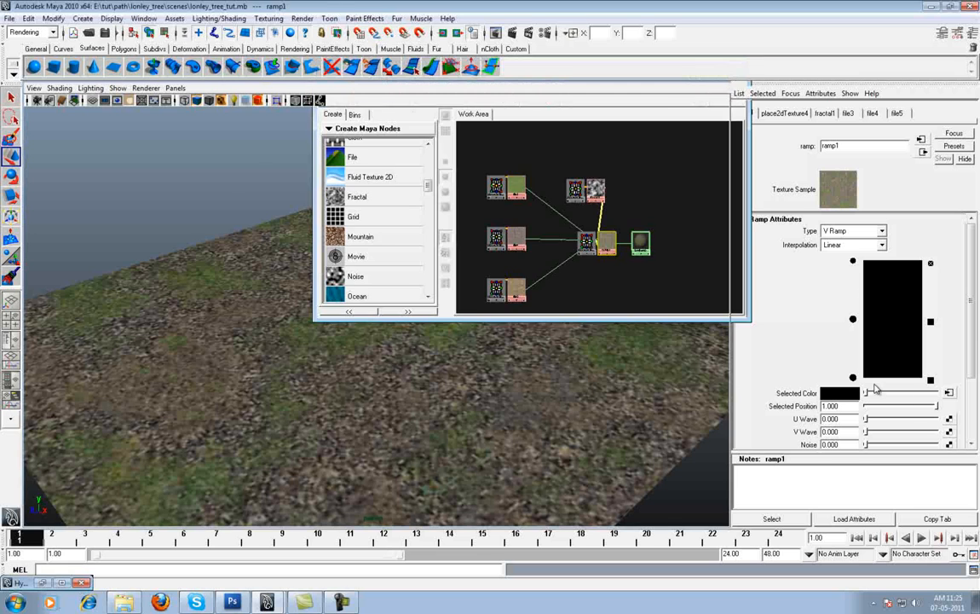
{"action": "left_click", "coordinate": [853, 378]}
{"action": "left_click_drag", "start_coordinate": [853, 374], "coordinate": [854, 298]}
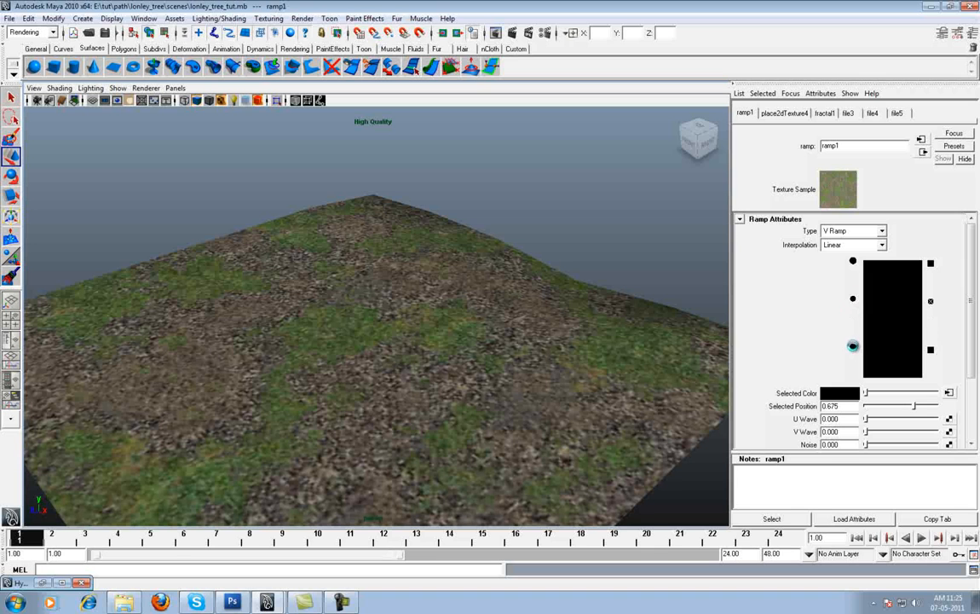
{"action": "left_click_drag", "start_coordinate": [854, 347], "coordinate": [853, 326]}
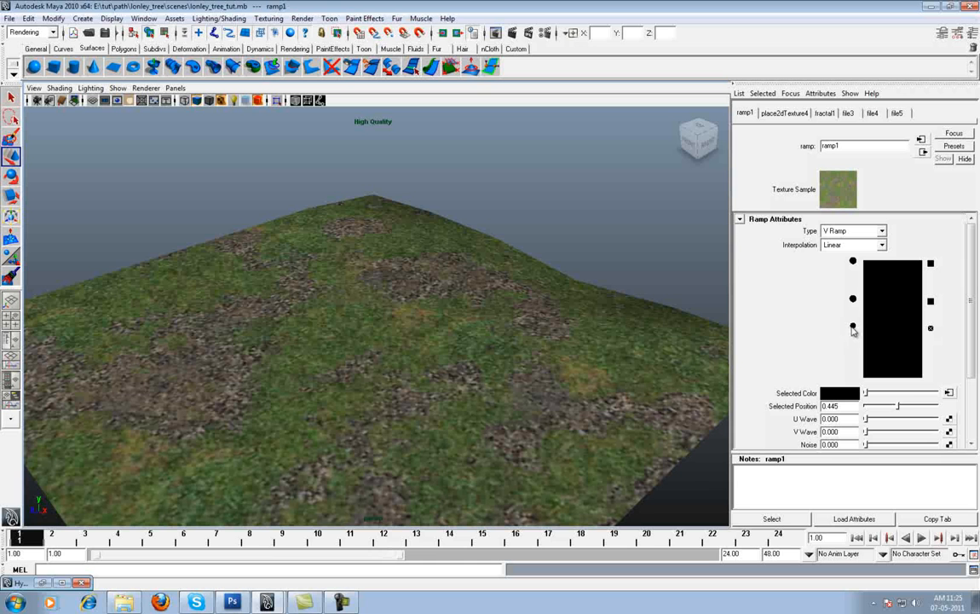
- Lower the ramp's middle ground entry to position 0.585, check the terrain and restore Hypershade
{"action": "left_click", "coordinate": [853, 299]}
{"action": "left_click_drag", "start_coordinate": [853, 309], "coordinate": [845, 310]}
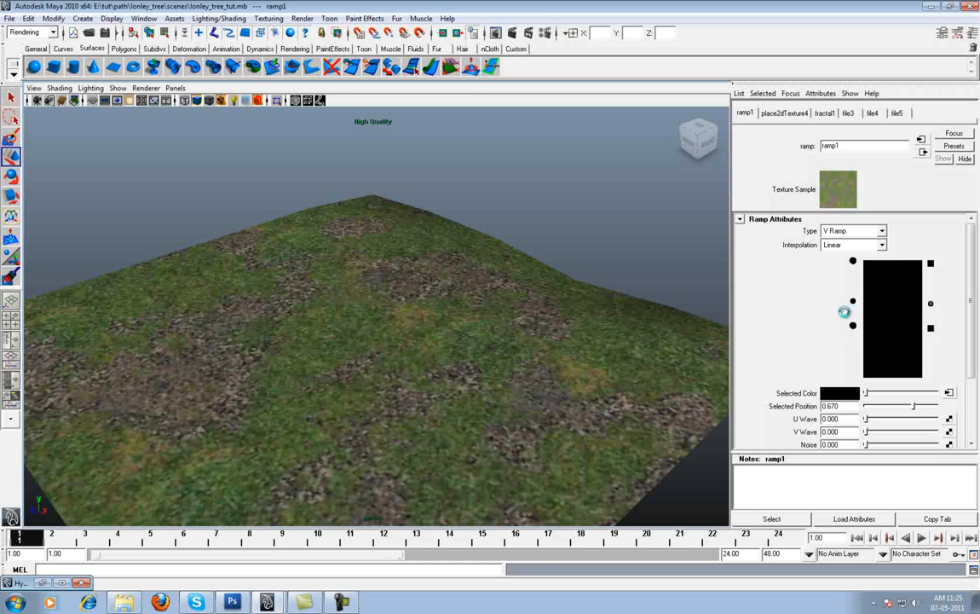
{"action": "left_click_drag", "start_coordinate": [563, 340], "coordinate": [385, 323], "text": "alt"}
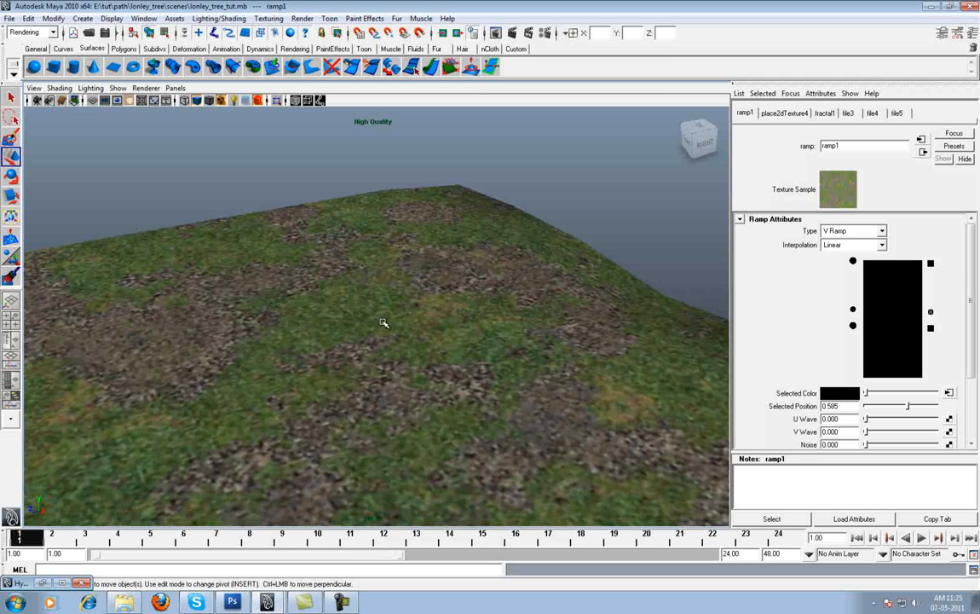
{"action": "left_click", "coordinate": [43, 583]}
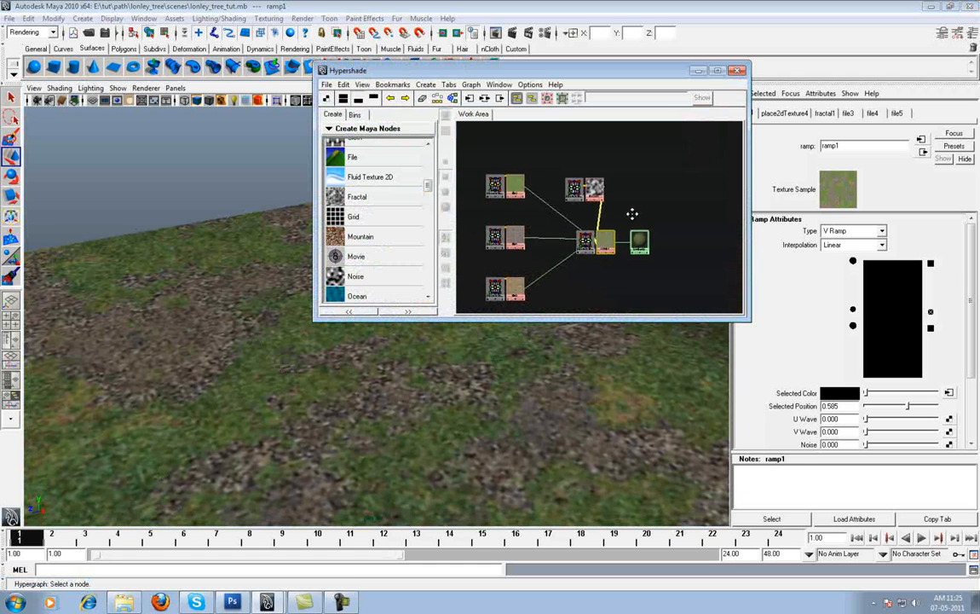
- Rearrange the shader graph, move lambert5 away from the ramp, and delete the connection from ramp1 to lambert5's color
{"action": "middle_click_drag", "start_coordinate": [633, 213], "coordinate": [615, 191], "text": "alt"}
{"action": "scroll", "coordinate": [624, 223], "scroll_direction": "up", "scroll_amount": 1}
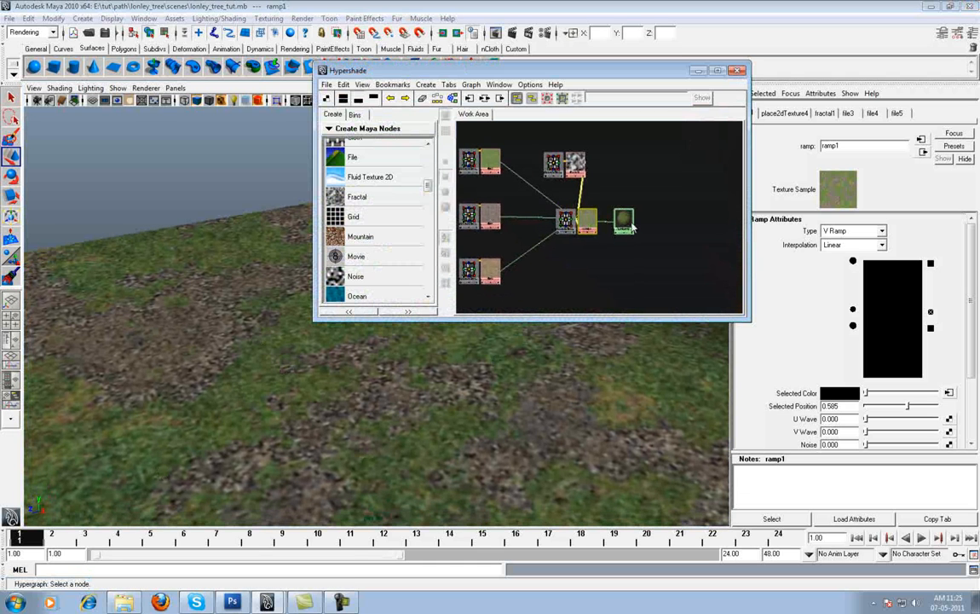
{"action": "left_click", "coordinate": [438, 99]}
{"action": "middle_click_drag", "start_coordinate": [559, 218], "coordinate": [397, 256], "text": "alt"}
{"action": "scroll", "coordinate": [572, 221], "scroll_direction": "down", "scroll_amount": 3}
{"action": "middle_click_drag", "start_coordinate": [608, 225], "coordinate": [563, 234], "text": "alt"}
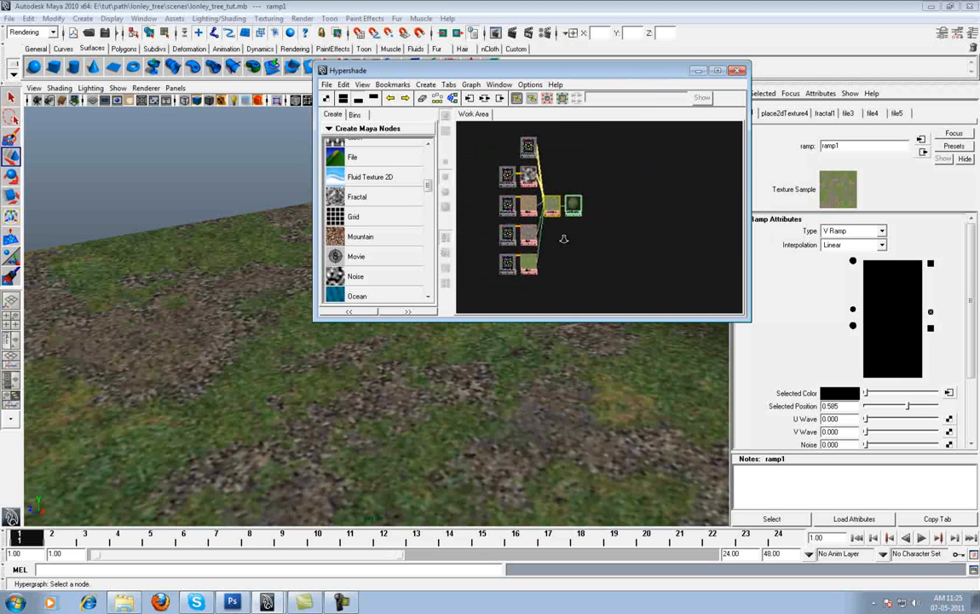
{"action": "left_click_drag", "start_coordinate": [573, 203], "coordinate": [637, 203]}
{"action": "key", "text": "Delete"}
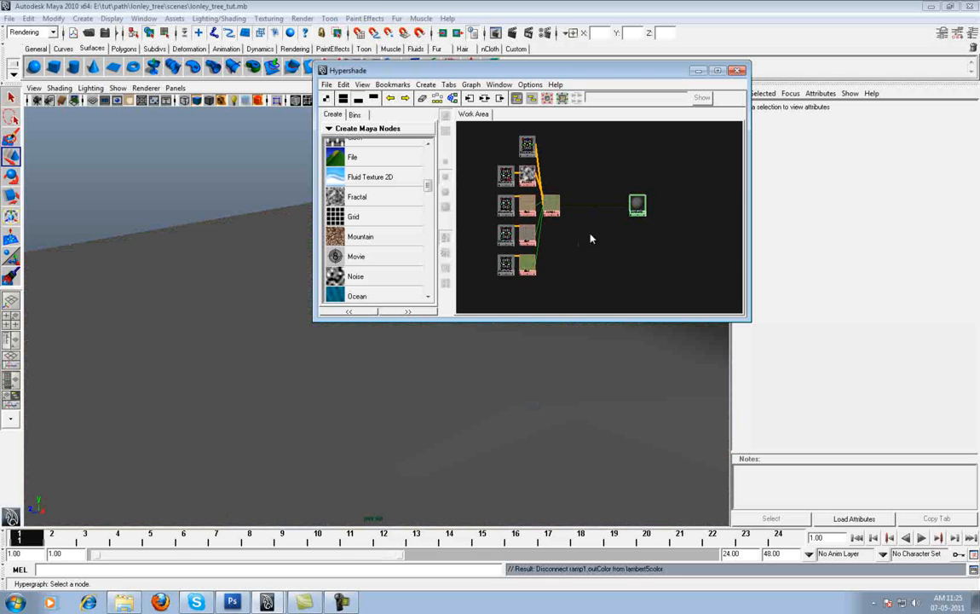
- Create a Layered Texture node and place it between ramp1 and lambert5 in the work area
{"action": "middle_click_drag", "start_coordinate": [591, 239], "coordinate": [578, 230], "text": "alt"}
{"action": "left_click_drag", "start_coordinate": [428, 185], "coordinate": [429, 220]}
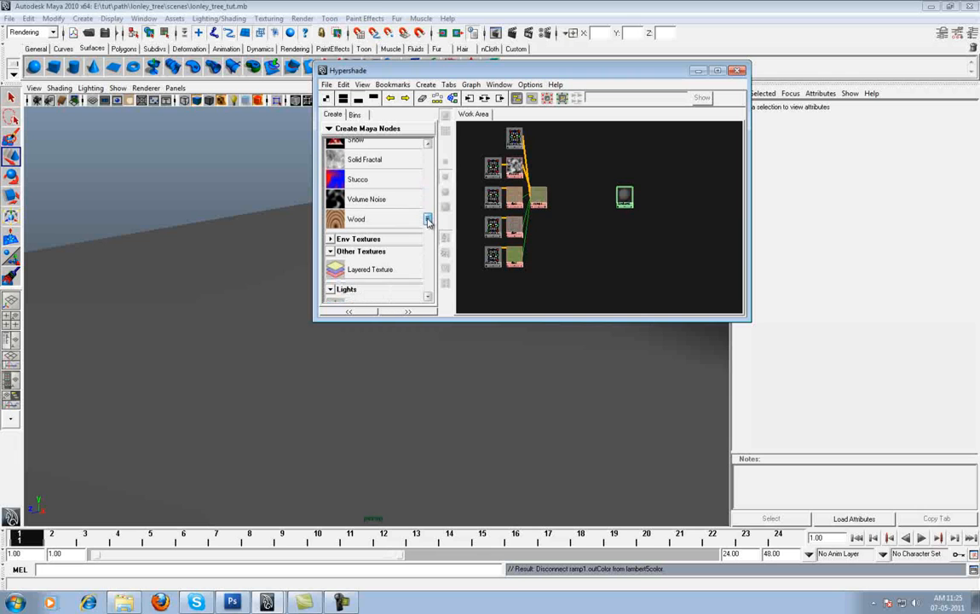
{"action": "left_click", "coordinate": [367, 273]}
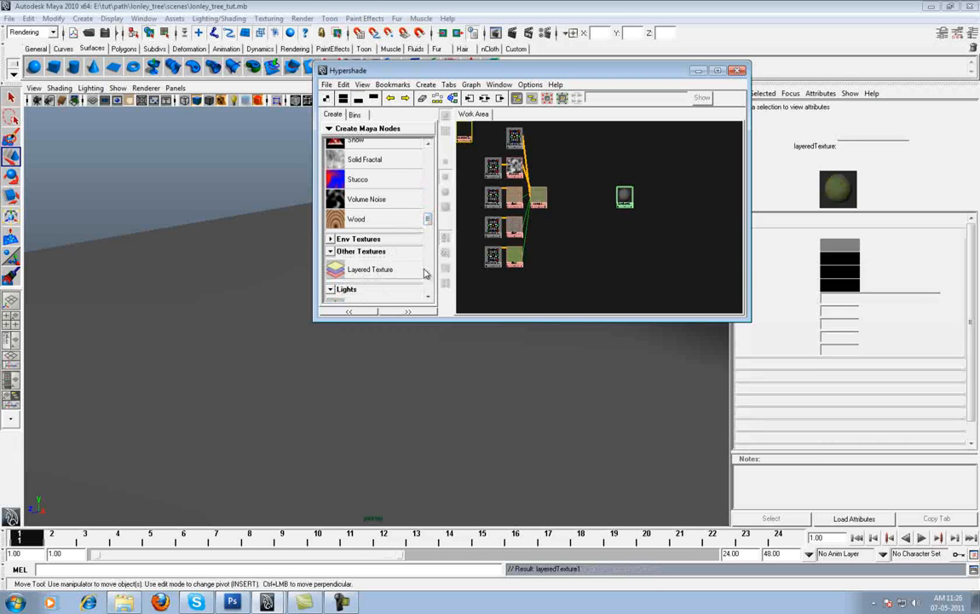
{"action": "left_click_drag", "start_coordinate": [470, 134], "coordinate": [576, 201]}
{"action": "right_click_drag", "start_coordinate": [509, 167], "coordinate": [545, 210], "text": "alt"}
{"action": "middle_click_drag", "start_coordinate": [547, 209], "coordinate": [588, 204], "text": "alt"}
{"action": "right_click_drag", "start_coordinate": [588, 225], "coordinate": [556, 226], "text": "alt"}
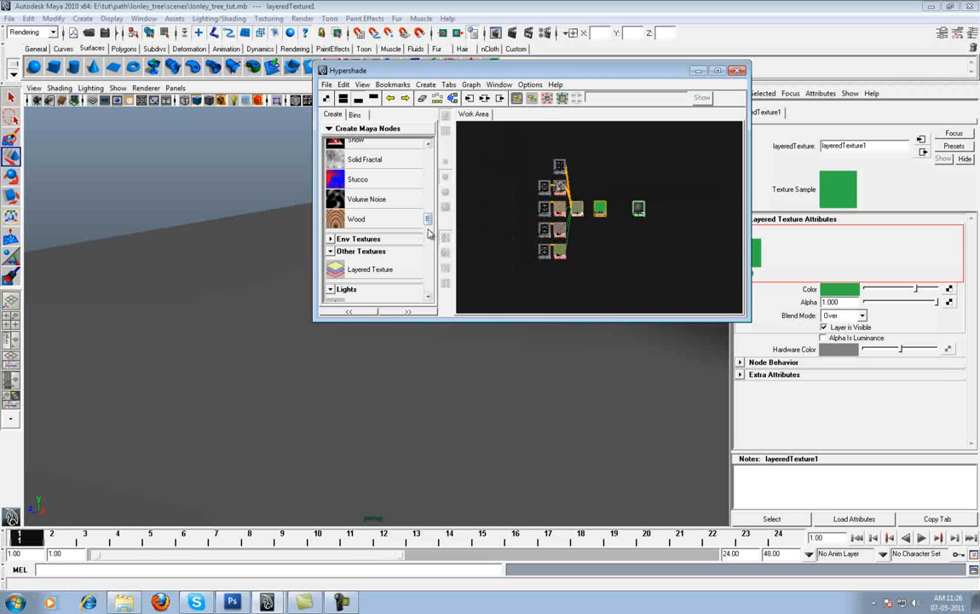
- Add ramp1 and file5 as the layers of layeredTexture1, replacing its default green layer
{"action": "left_click_drag", "start_coordinate": [429, 219], "coordinate": [438, 177]}
{"action": "scroll", "coordinate": [597, 220], "scroll_direction": "up", "scroll_amount": 5}
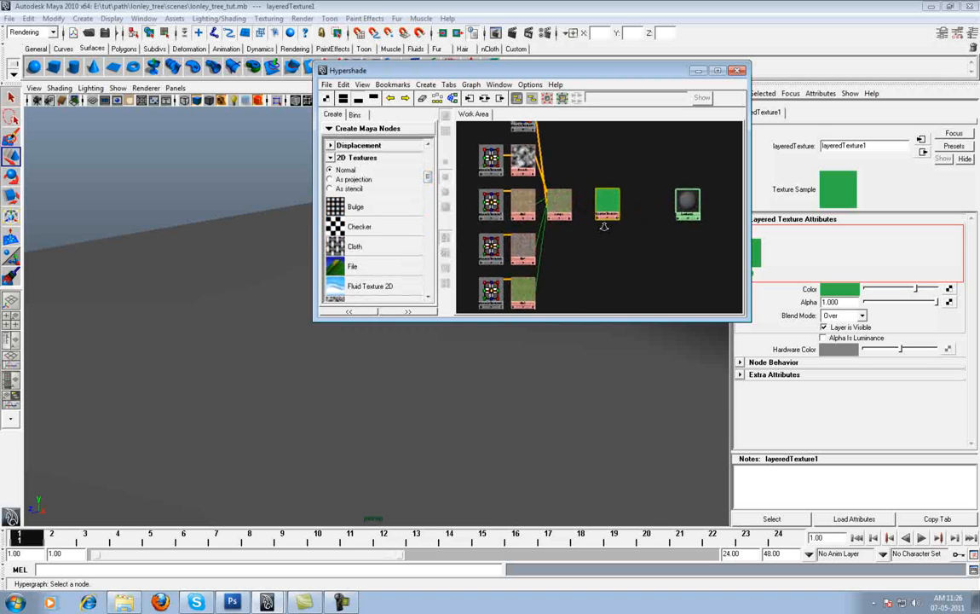
{"action": "scroll", "coordinate": [573, 214], "scroll_direction": "up", "scroll_amount": 2}
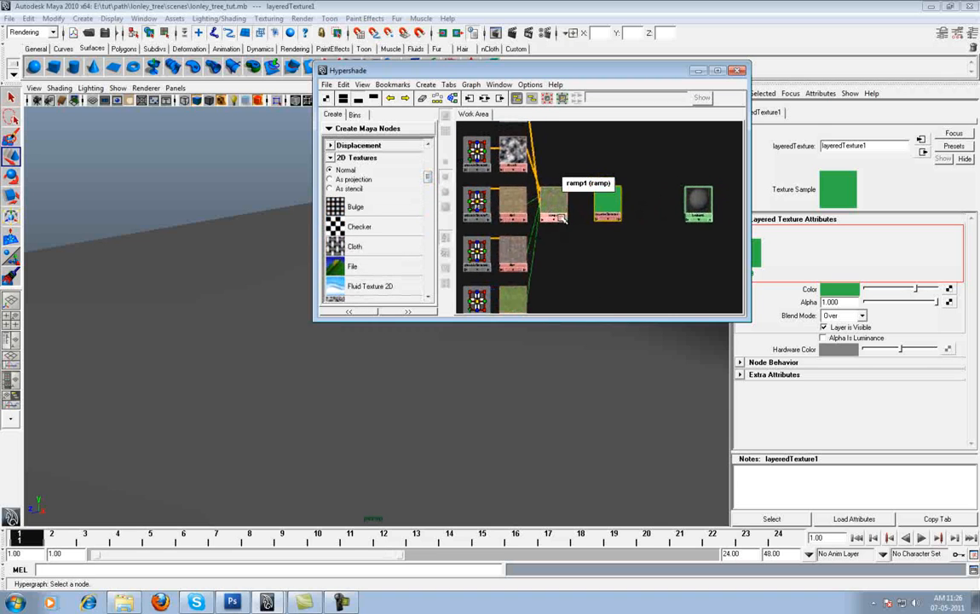
{"action": "middle_click_drag", "start_coordinate": [553, 201], "coordinate": [776, 253]}
{"action": "left_click_drag", "start_coordinate": [586, 70], "coordinate": [503, 69]}
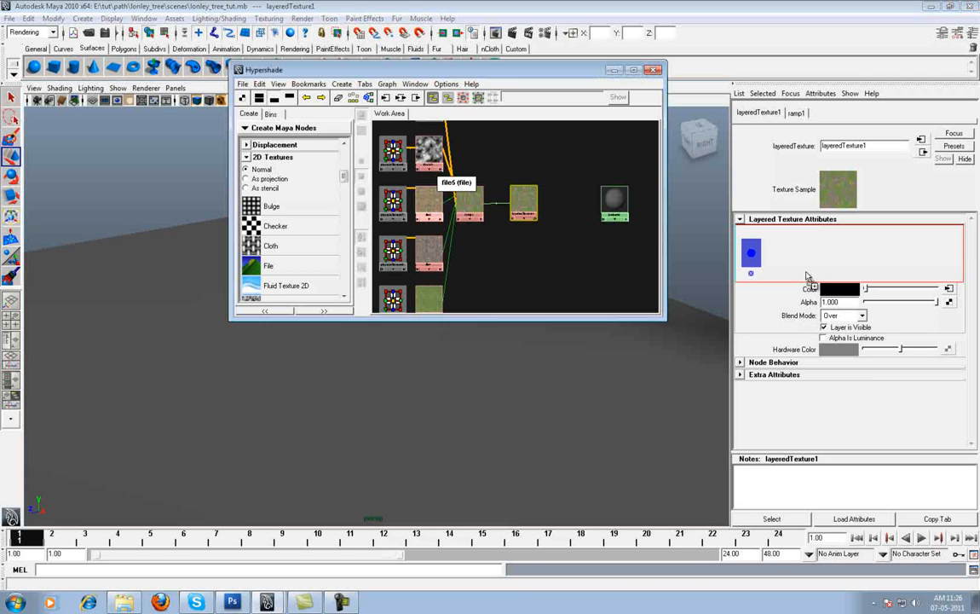
{"action": "middle_click_drag", "start_coordinate": [808, 277], "coordinate": [808, 275]}
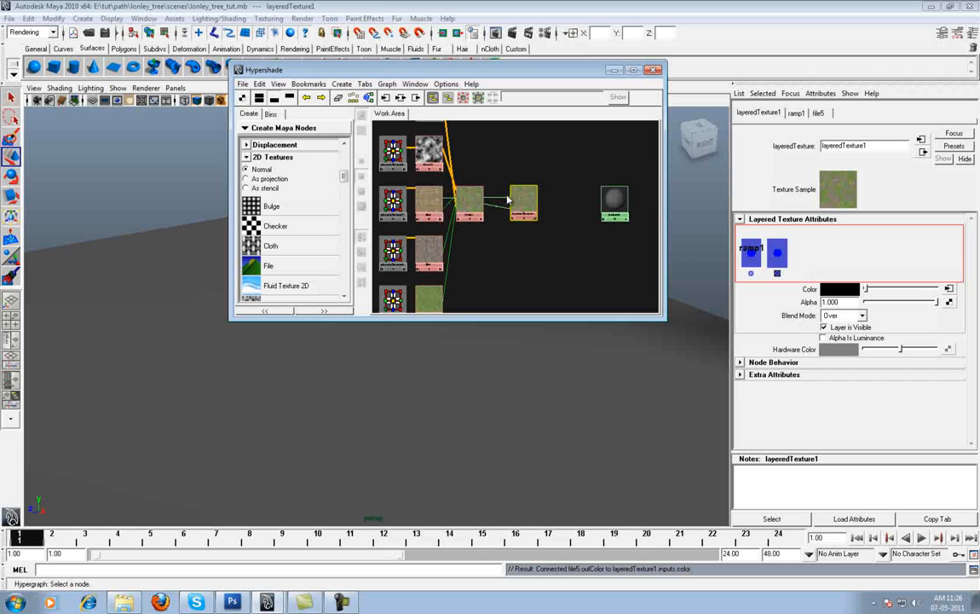
- Bring the existing mask texture into the work area and connect it to the alpha of layeredTexture1's ramp1 layer
{"action": "right_click_drag", "start_coordinate": [585, 220], "coordinate": [375, 162], "text": "alt"}
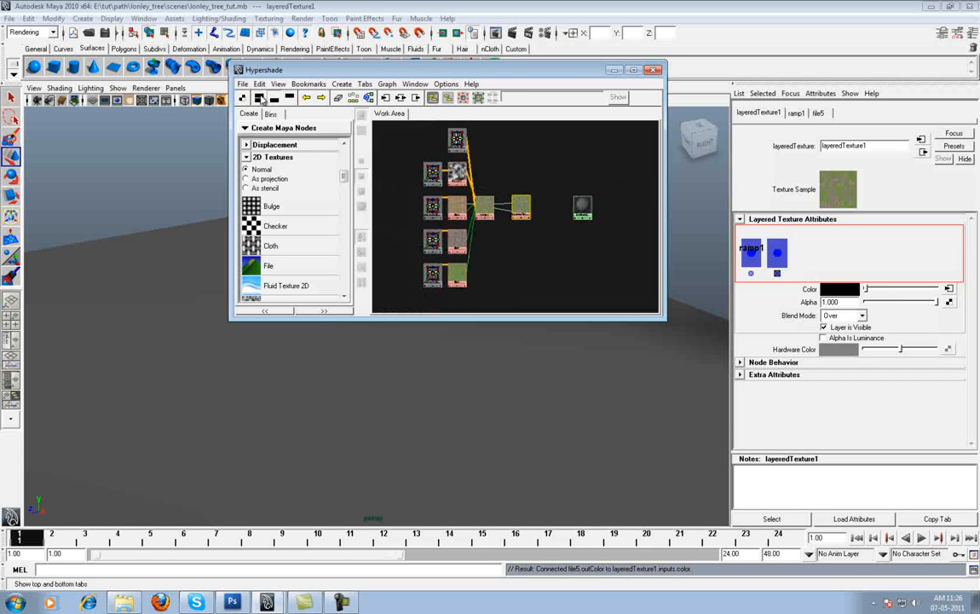
{"action": "left_click", "coordinate": [259, 98]}
{"action": "middle_click_drag", "start_coordinate": [442, 195], "coordinate": [509, 260]}
{"action": "left_click", "coordinate": [274, 99]}
{"action": "right_click_drag", "start_coordinate": [507, 203], "coordinate": [564, 215], "text": "alt"}
{"action": "middle_click_drag", "start_coordinate": [564, 215], "coordinate": [560, 260], "text": "alt"}
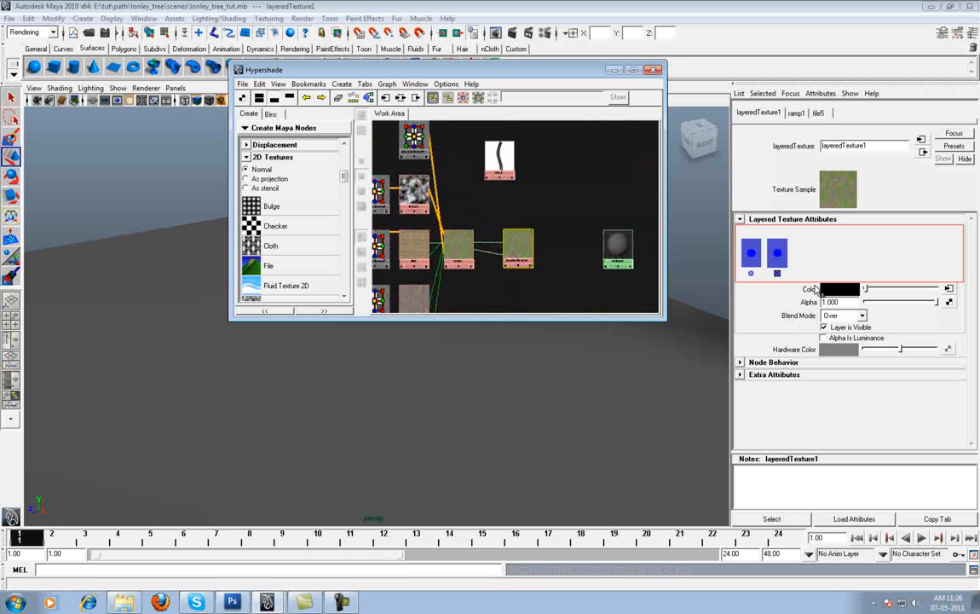
{"action": "left_click", "coordinate": [751, 252]}
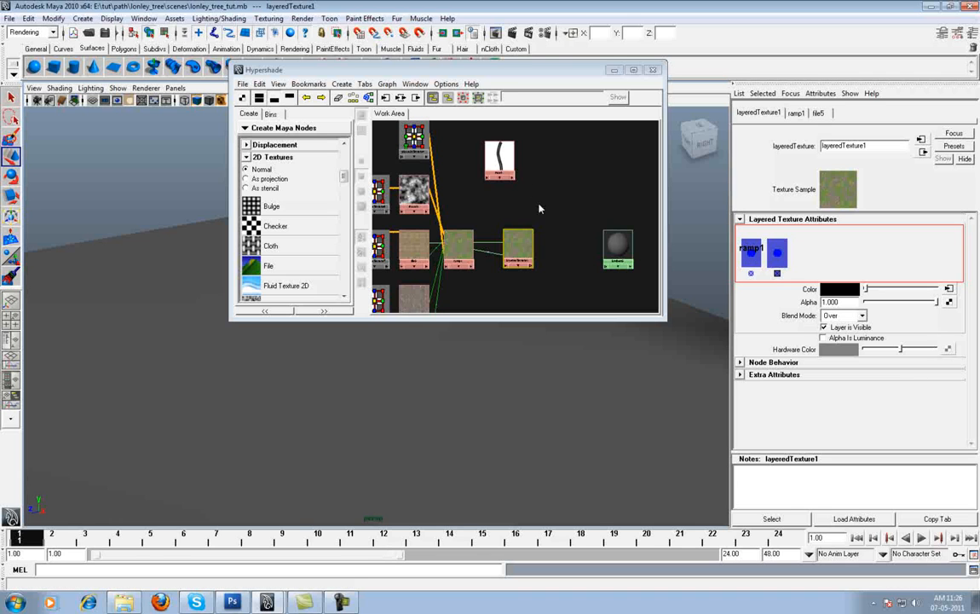
{"action": "middle_click_drag", "start_coordinate": [502, 158], "coordinate": [823, 302]}
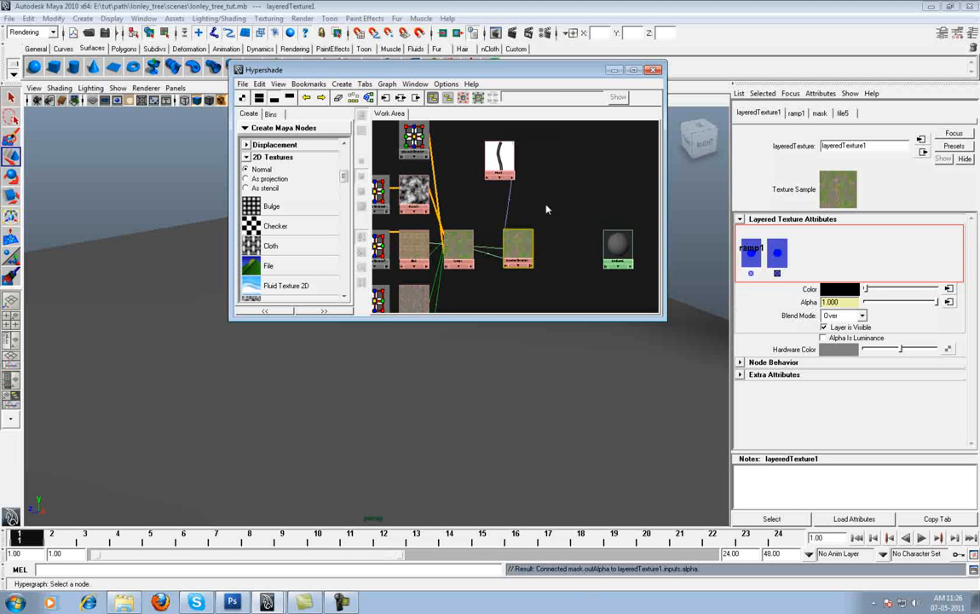
- Check layeredTexture1's blended preview and connect the node to lambert5's color
{"action": "left_click", "coordinate": [752, 249]}
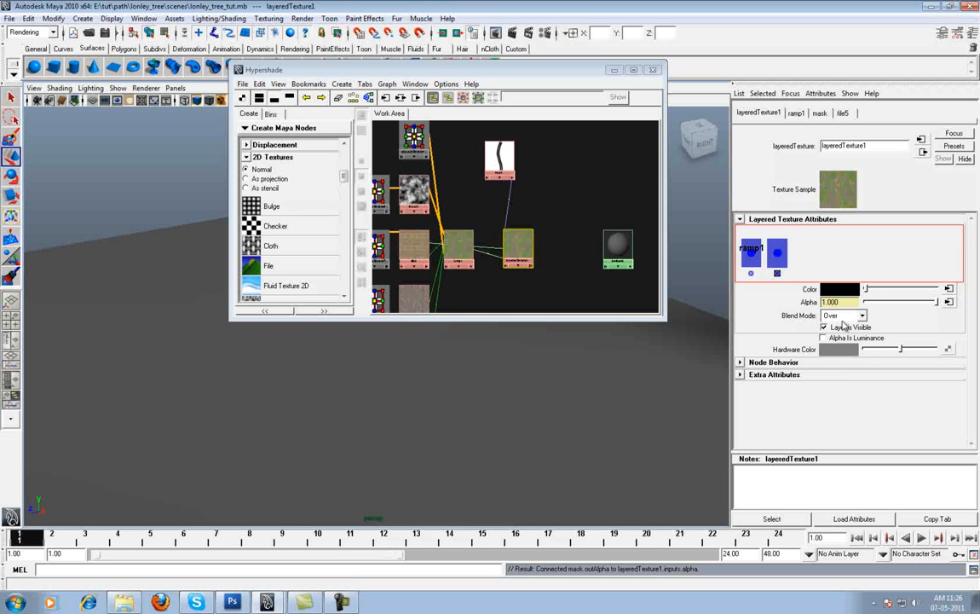
{"action": "left_click", "coordinate": [548, 203]}
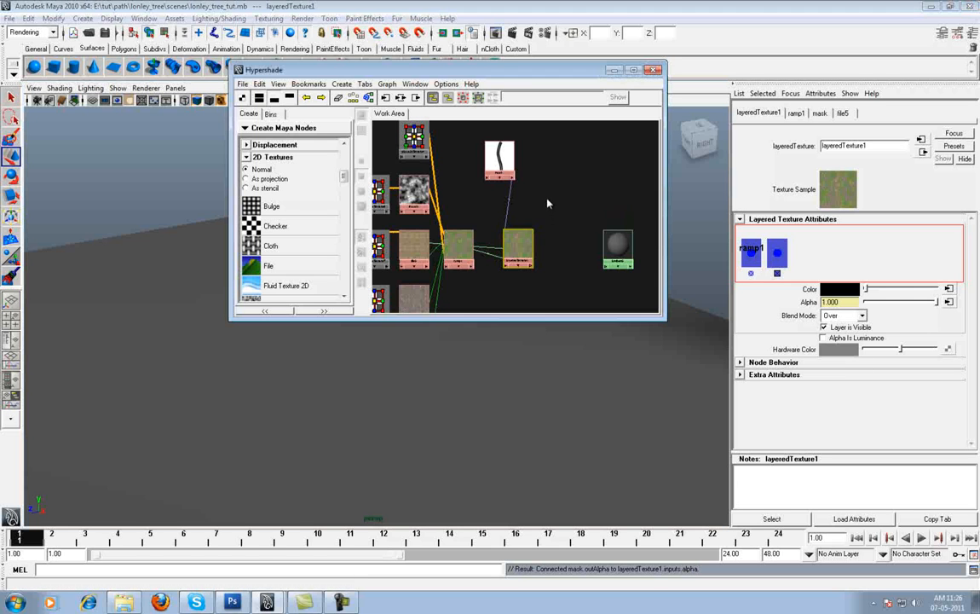
{"action": "middle_click_drag", "start_coordinate": [546, 195], "coordinate": [519, 184], "text": "alt"}
{"action": "right_click_drag", "start_coordinate": [519, 203], "coordinate": [708, 317], "text": "alt"}
{"action": "middle_click_drag", "start_coordinate": [488, 195], "coordinate": [486, 138], "text": "alt"}
{"action": "right_click_drag", "start_coordinate": [486, 138], "coordinate": [486, 219], "text": "alt"}
{"action": "middle_click_drag", "start_coordinate": [486, 219], "coordinate": [542, 239], "text": "alt"}
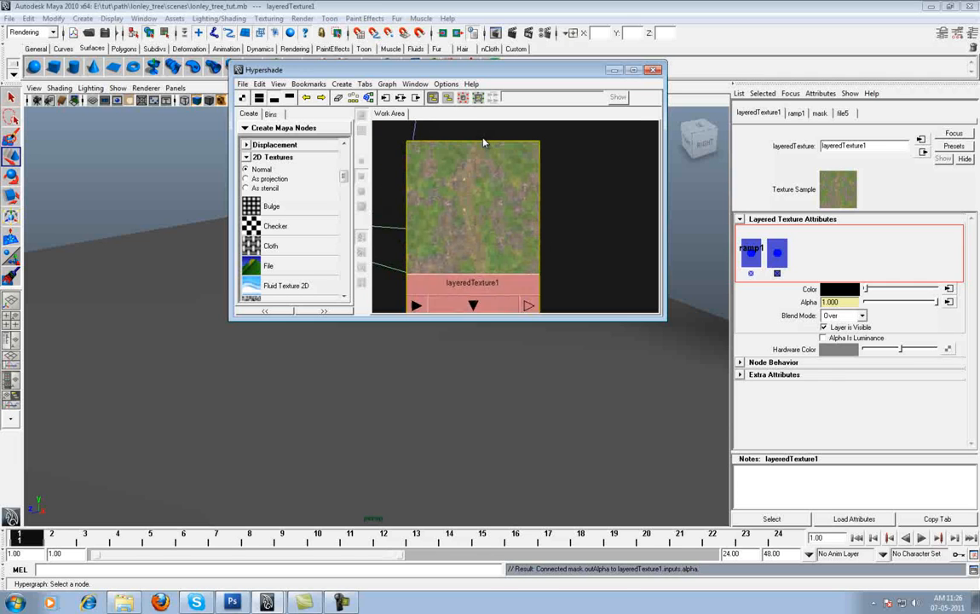
{"action": "right_click_drag", "start_coordinate": [582, 244], "coordinate": [501, 214], "text": "alt"}
{"action": "middle_click_drag", "start_coordinate": [444, 202], "coordinate": [600, 217], "text": "alt"}
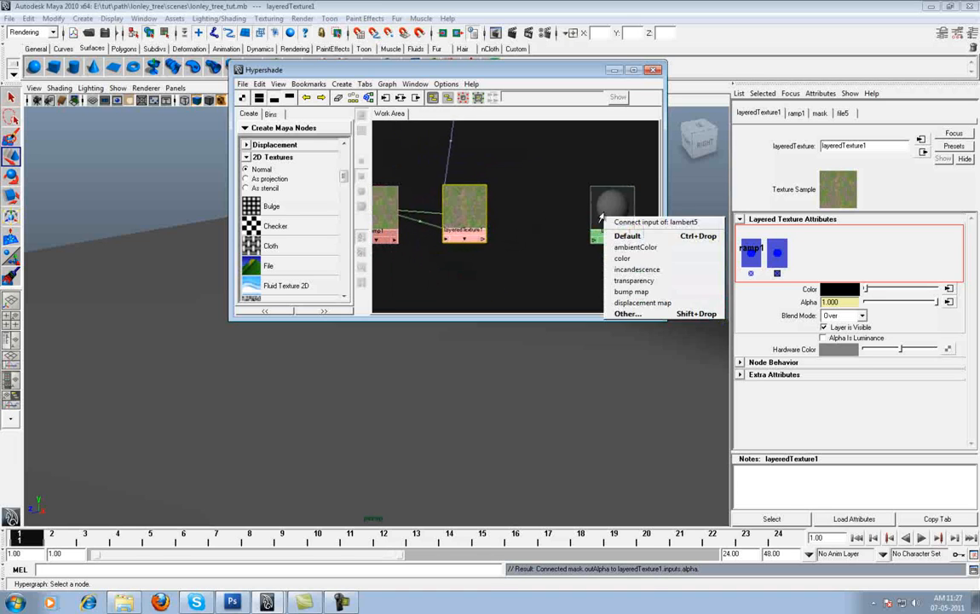
{"action": "left_click", "coordinate": [615, 256]}
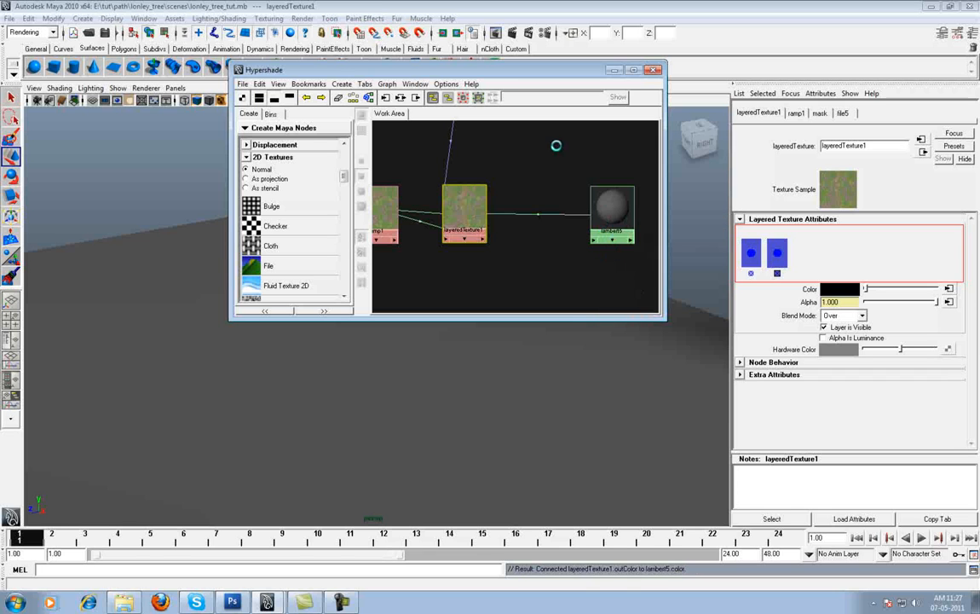
- Move the Hypershade window aside and render the perspective view looking along the path on the ground
{"action": "left_click_drag", "start_coordinate": [460, 71], "coordinate": [840, 131]}
{"action": "left_click_drag", "start_coordinate": [412, 356], "coordinate": [481, 339], "text": "alt"}
{"action": "right_click_drag", "start_coordinate": [482, 339], "coordinate": [470, 386], "text": "alt"}
{"action": "left_click_drag", "start_coordinate": [470, 385], "coordinate": [481, 332], "text": "alt"}
{"action": "left_click_drag", "start_coordinate": [502, 293], "coordinate": [528, 105], "text": "alt"}
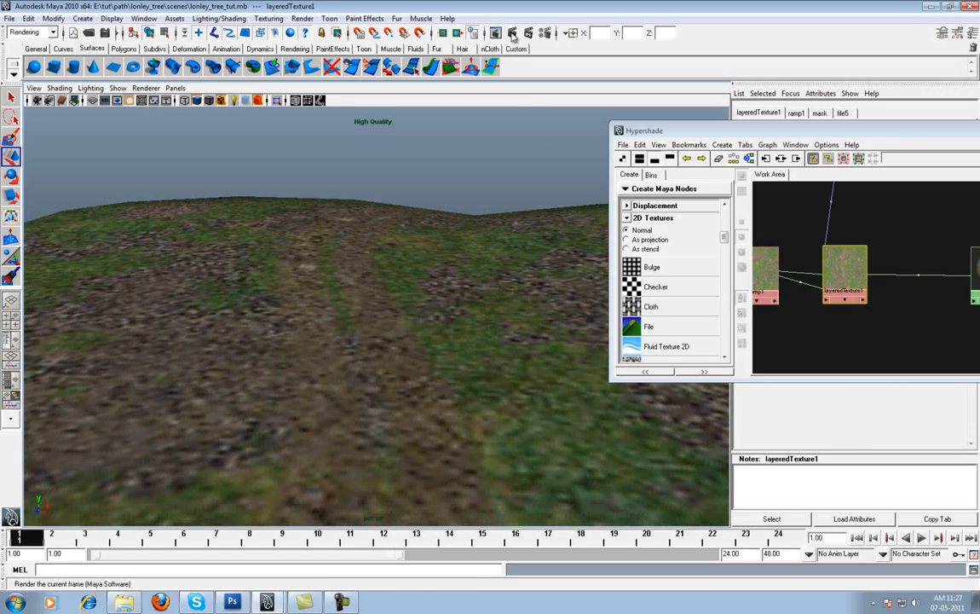
{"action": "left_click", "coordinate": [470, 32]}
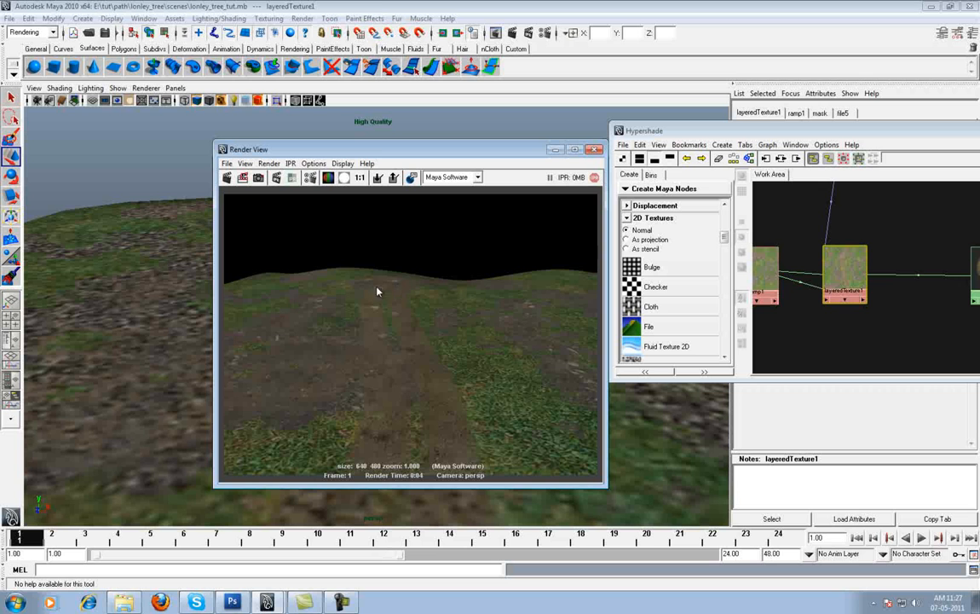
- Raise the two lower color entries of ramp1, placing the selected one at position 0.675, and re-render the view
{"action": "left_click_drag", "start_coordinate": [673, 130], "coordinate": [445, 114]}
{"action": "scroll", "coordinate": [645, 290], "scroll_direction": "down", "scroll_amount": 2}
{"action": "middle_click_drag", "start_coordinate": [647, 305], "coordinate": [703, 335], "text": "alt"}
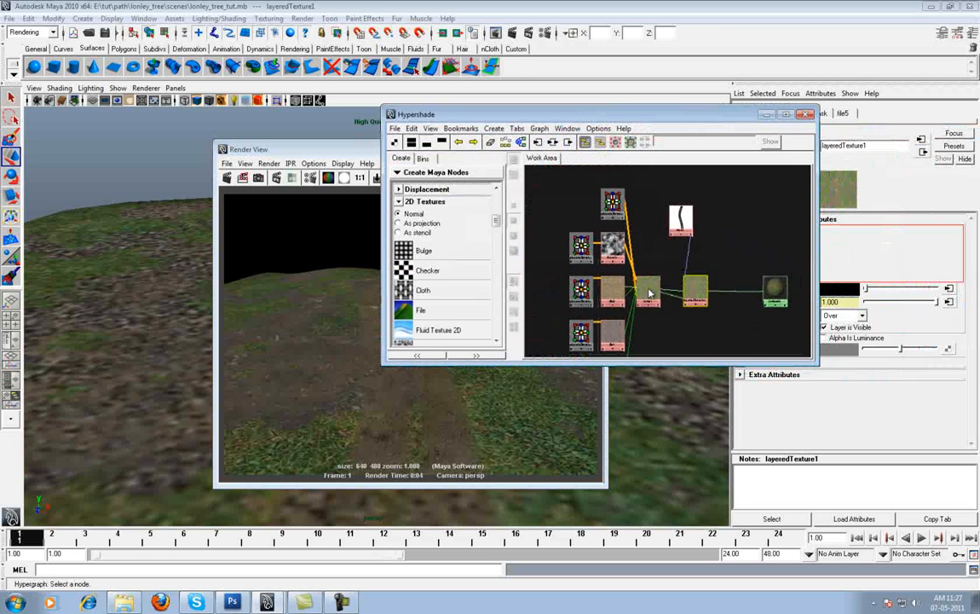
{"action": "left_click", "coordinate": [648, 294]}
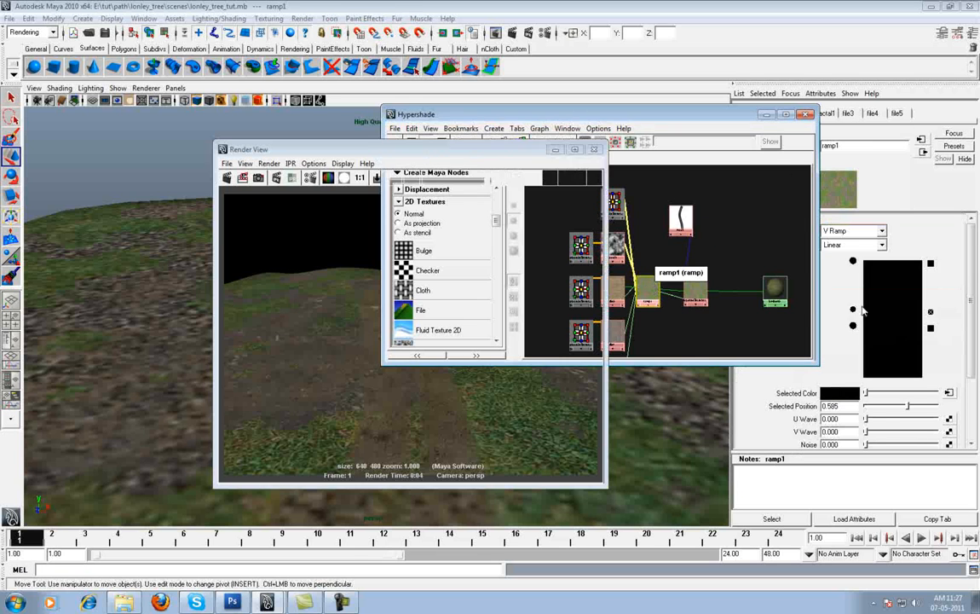
{"action": "mouse_move", "coordinate": [854, 309]}
{"action": "left_mouse_down"}
{"action": "mouse_move", "coordinate": [855, 286]}
{"action": "mouse_move", "coordinate": [859, 304]}
{"action": "left_mouse_up"}
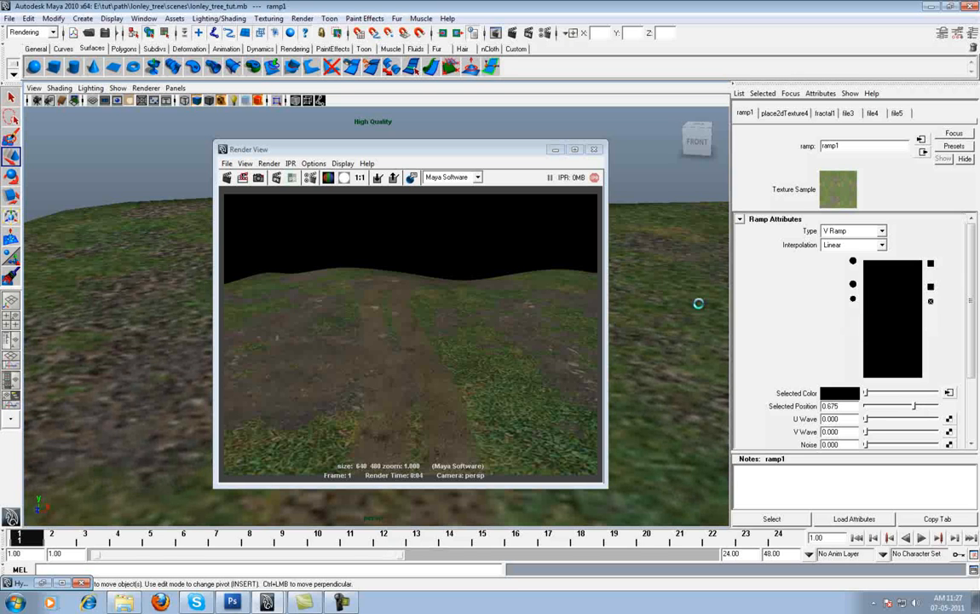
{"action": "left_click", "coordinate": [228, 178]}
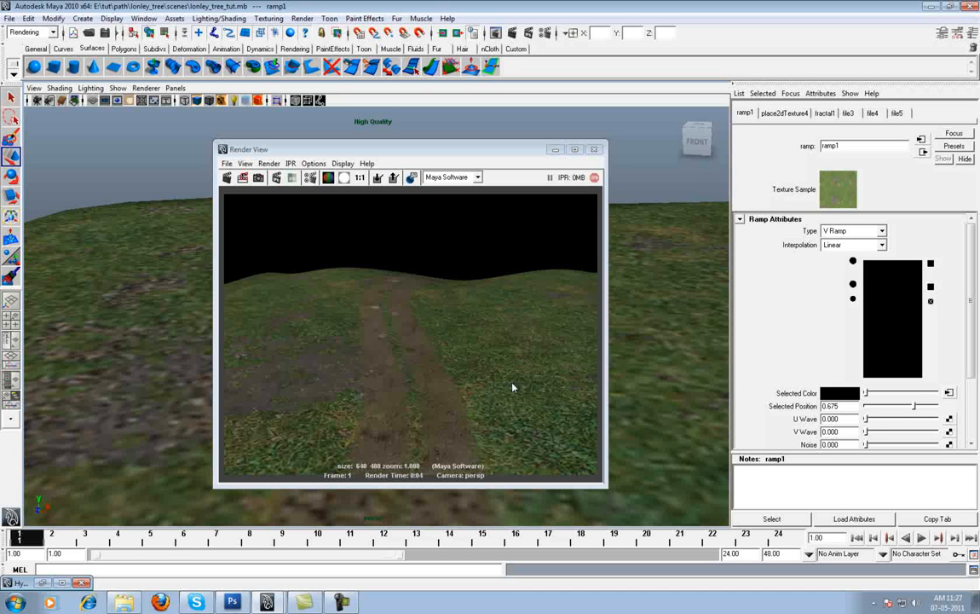
- Set Repeat UV to 5 by 5 on place2dTexture5, the grass texture's placement node, and re-render the view
{"action": "left_click", "coordinate": [42, 583]}
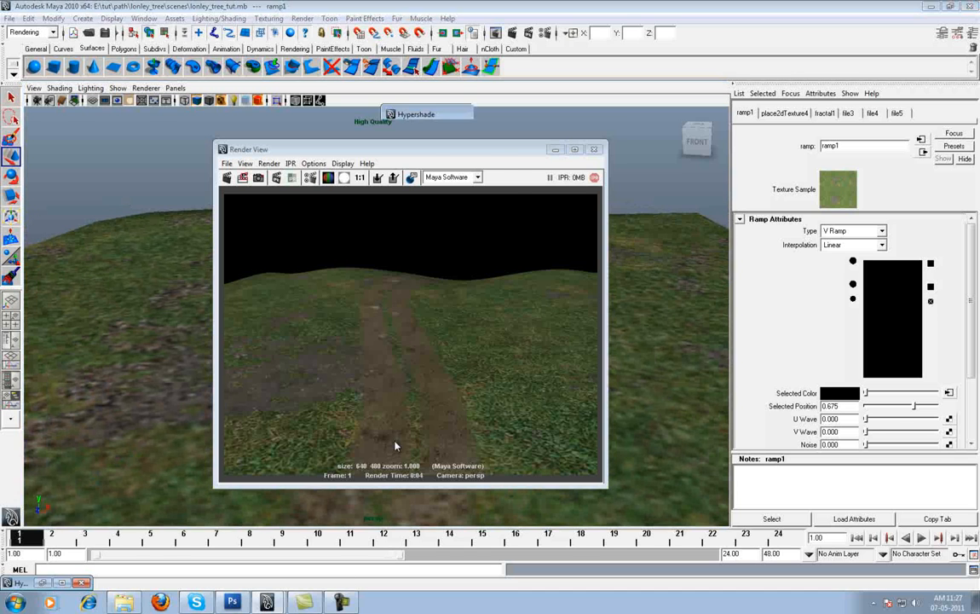
{"action": "middle_click_drag", "start_coordinate": [703, 319], "coordinate": [704, 291], "text": "alt"}
{"action": "scroll", "coordinate": [704, 291], "scroll_direction": "up", "scroll_amount": 1}
{"action": "scroll", "coordinate": [641, 256], "scroll_direction": "up", "scroll_amount": 2}
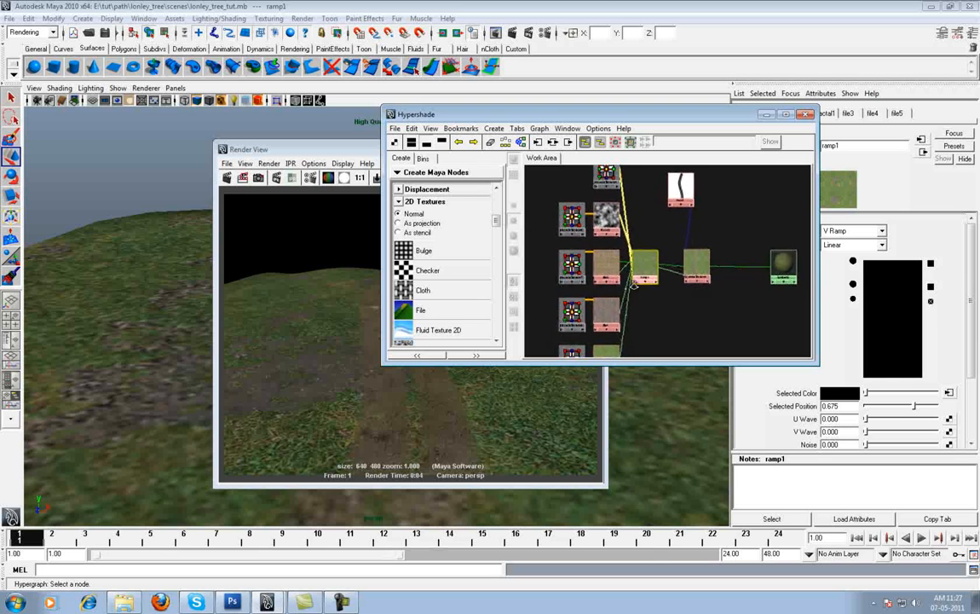
{"action": "middle_click_drag", "start_coordinate": [589, 353], "coordinate": [610, 278], "text": "alt"}
{"action": "left_click", "coordinate": [588, 283]}
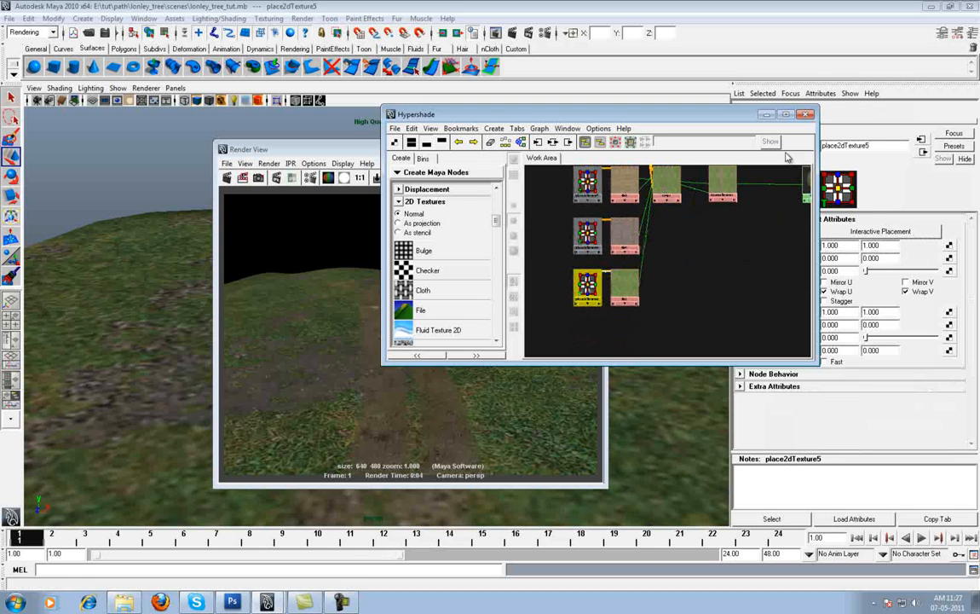
{"action": "left_click_drag", "start_coordinate": [750, 124], "coordinate": [594, 86]}
{"action": "left_click", "coordinate": [850, 312]}
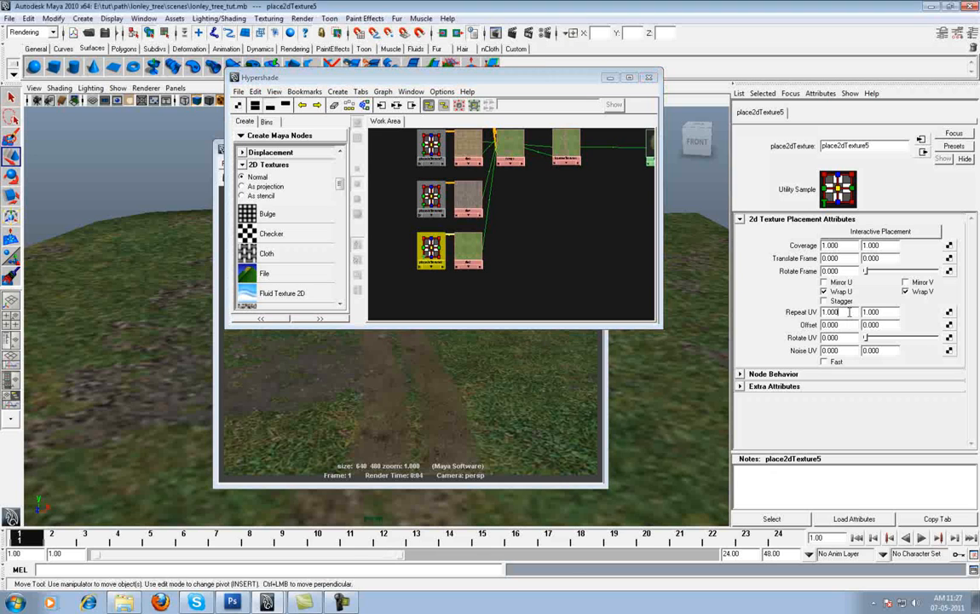
{"action": "type", "text": "5"}
{"action": "key", "text": "Return"}
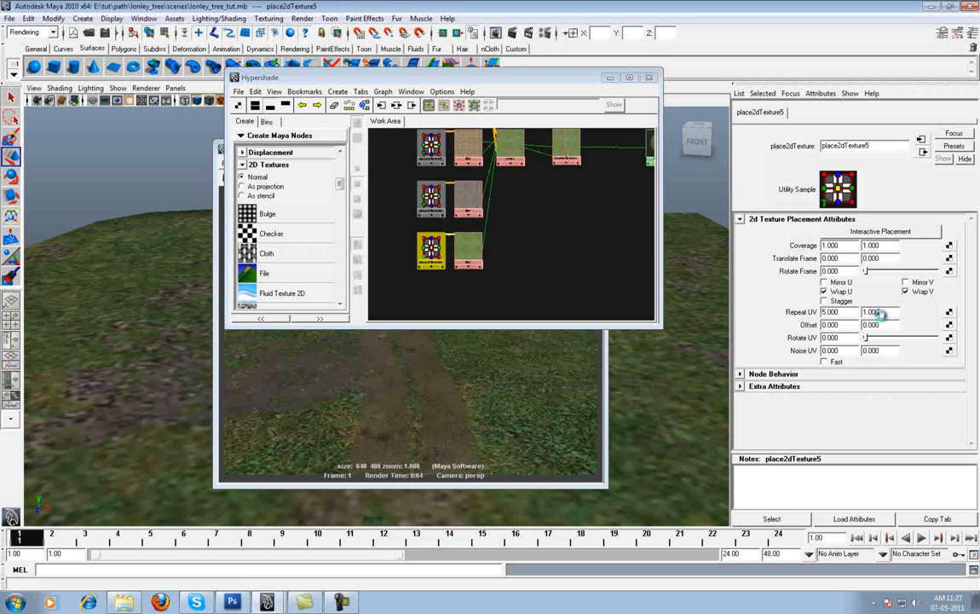
{"action": "double_click", "coordinate": [883, 313]}
{"action": "type", "text": "5"}
{"action": "key", "text": "Return"}
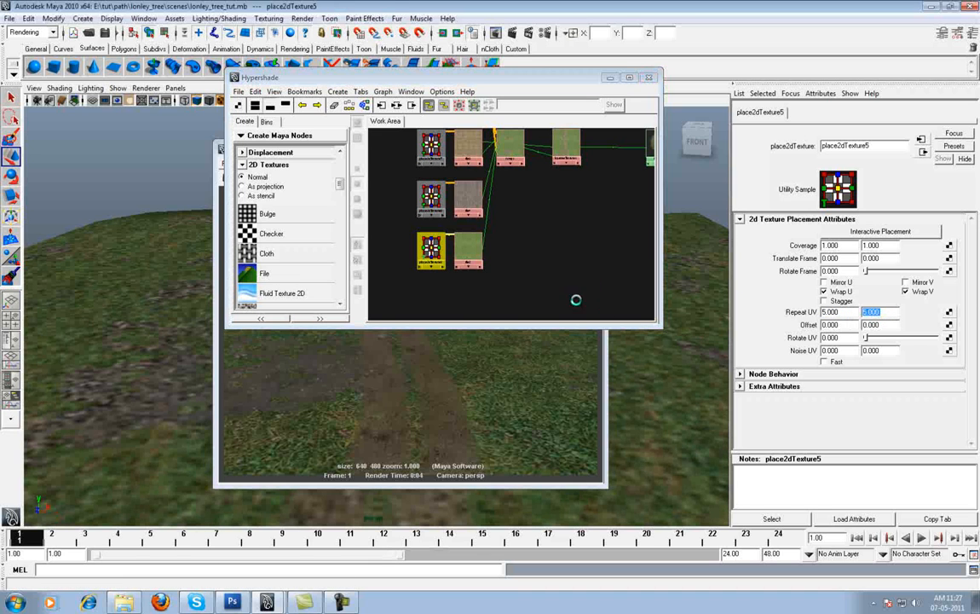
{"action": "left_click", "coordinate": [391, 364]}
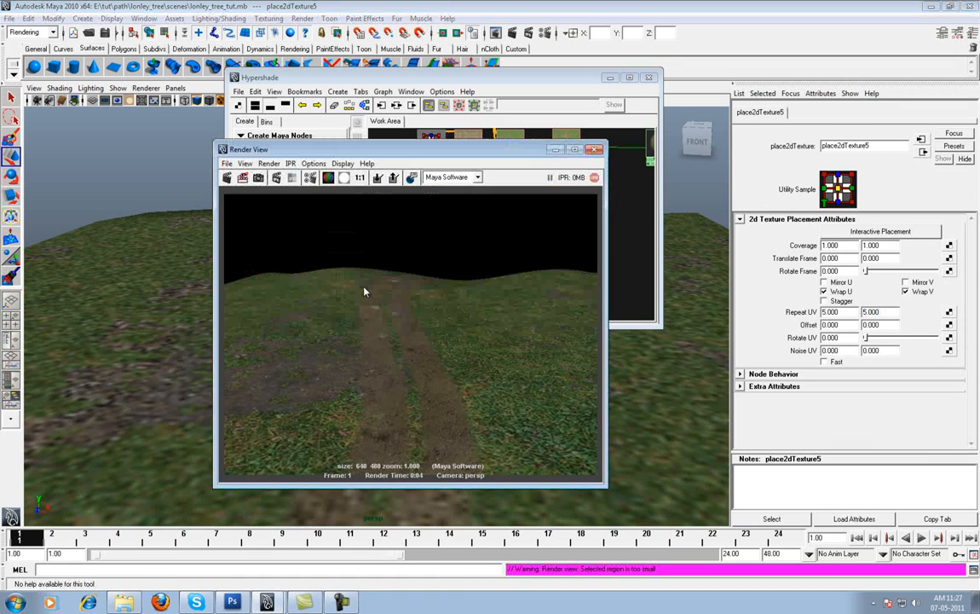
{"action": "left_click", "coordinate": [227, 178]}
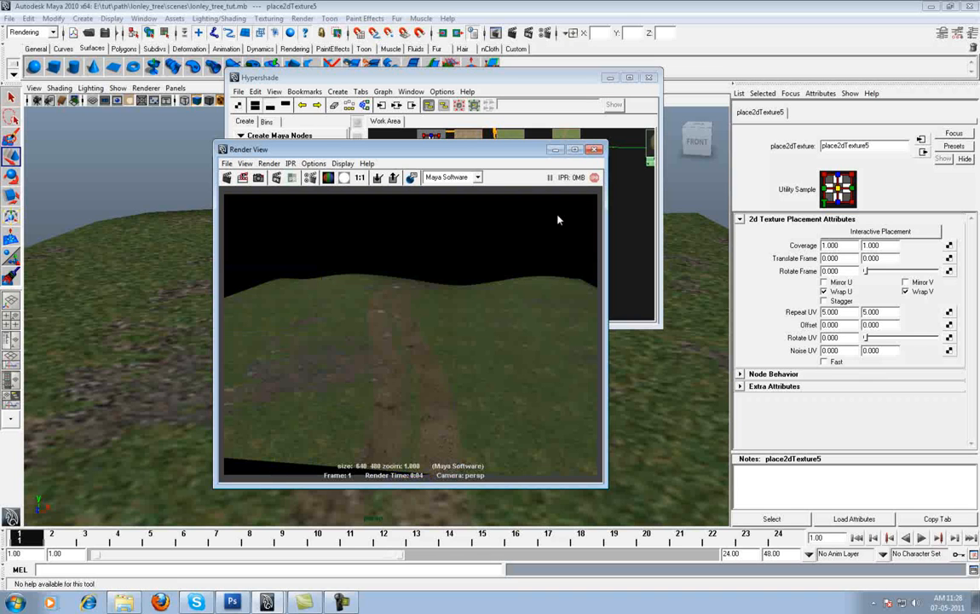
- Set Repeat UV to 3 by 3 on place2dTexture5 and render a closer perspective view of the path
{"action": "left_click", "coordinate": [852, 312]}
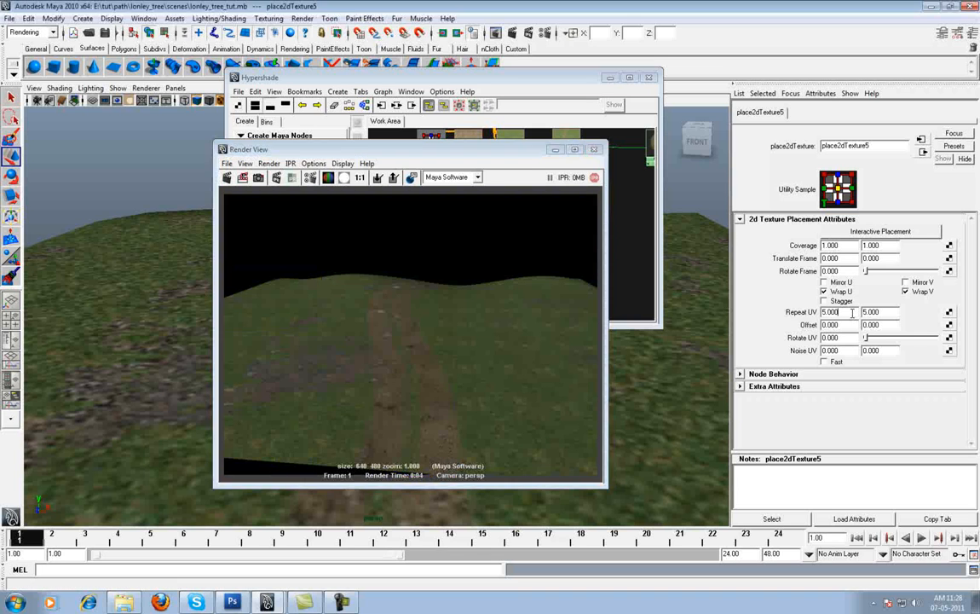
{"action": "left_click", "coordinate": [885, 312]}
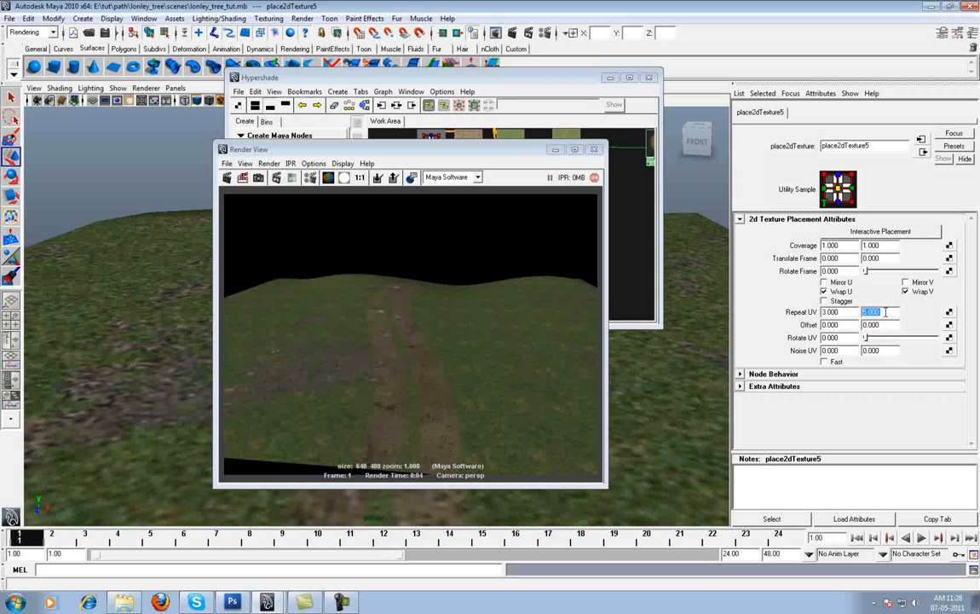
{"action": "key", "text": "Return"}
{"action": "left_click", "coordinate": [595, 151]}
{"action": "left_click", "coordinate": [609, 79]}
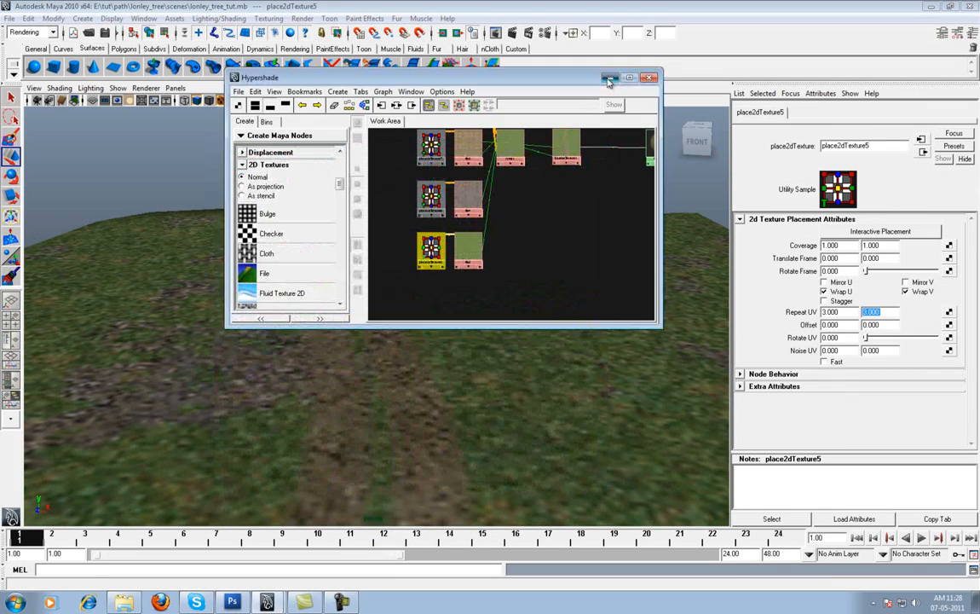
{"action": "middle_click_drag", "start_coordinate": [474, 343], "coordinate": [594, 332], "text": "alt"}
{"action": "left_click", "coordinate": [512, 33]}
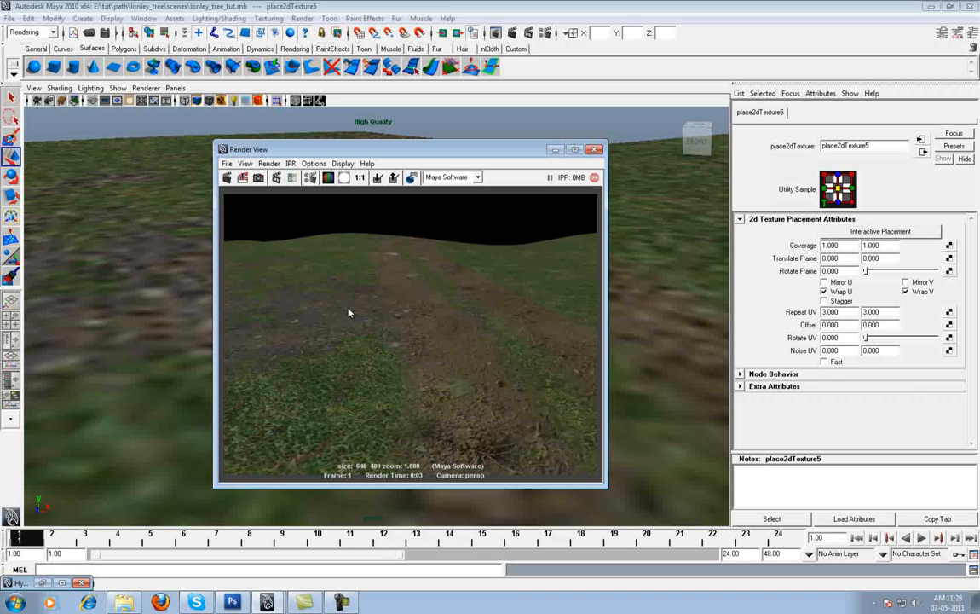
{"action": "left_click_drag", "start_coordinate": [358, 149], "coordinate": [290, 146]}
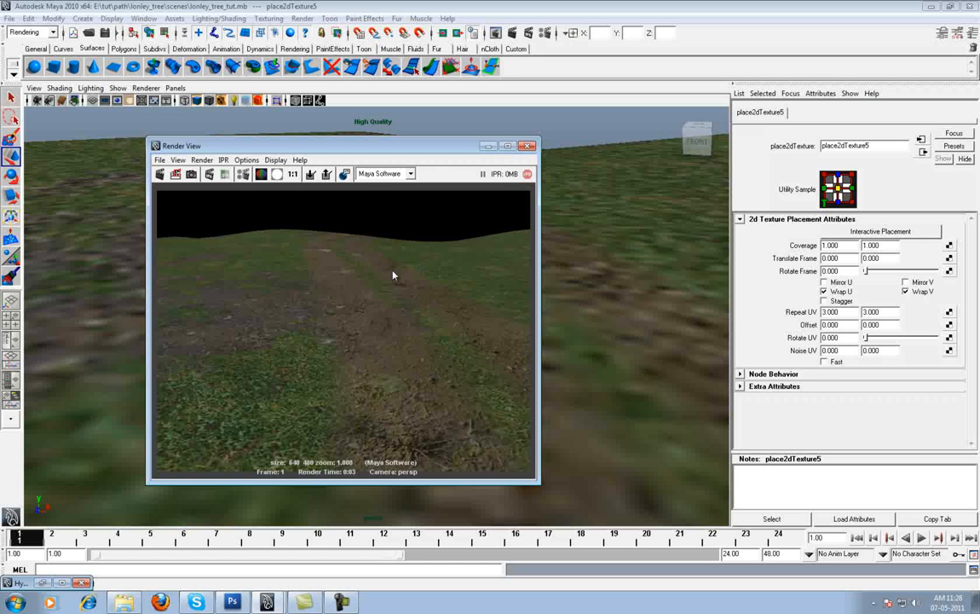
{"action": "left_click", "coordinate": [528, 148]}
- Turn off high-quality rendering in the perspective viewport, with the whole hilly ground in view
{"action": "left_click_drag", "start_coordinate": [383, 197], "coordinate": [309, 230], "text": "alt"}
{"action": "right_click_drag", "start_coordinate": [455, 189], "coordinate": [554, 223], "text": "alt"}
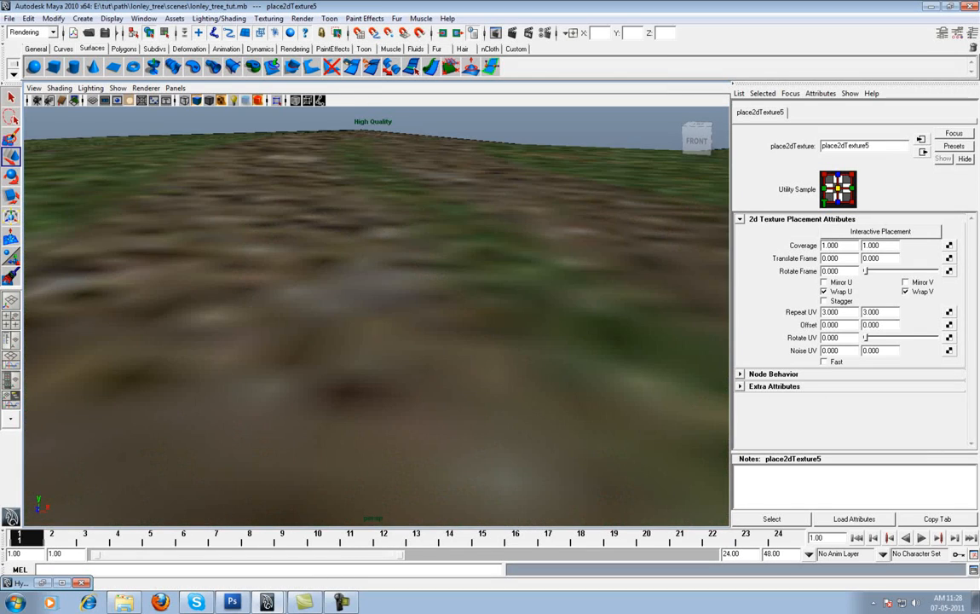
{"action": "right_click_drag", "start_coordinate": [555, 365], "coordinate": [368, 301], "text": "alt"}
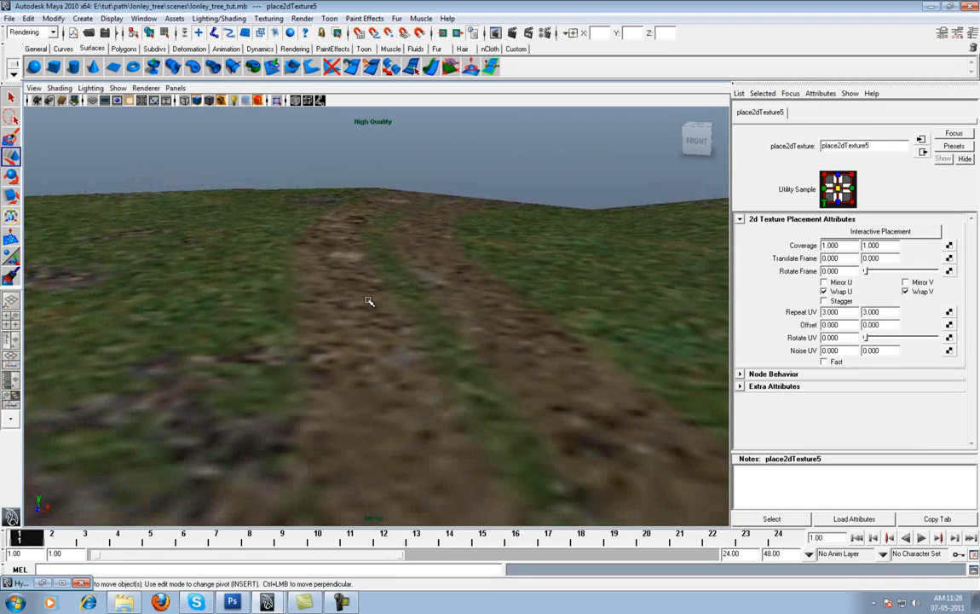
{"action": "left_click", "coordinate": [259, 101]}
{"action": "right_click_drag", "start_coordinate": [510, 234], "coordinate": [337, 233], "text": "alt"}
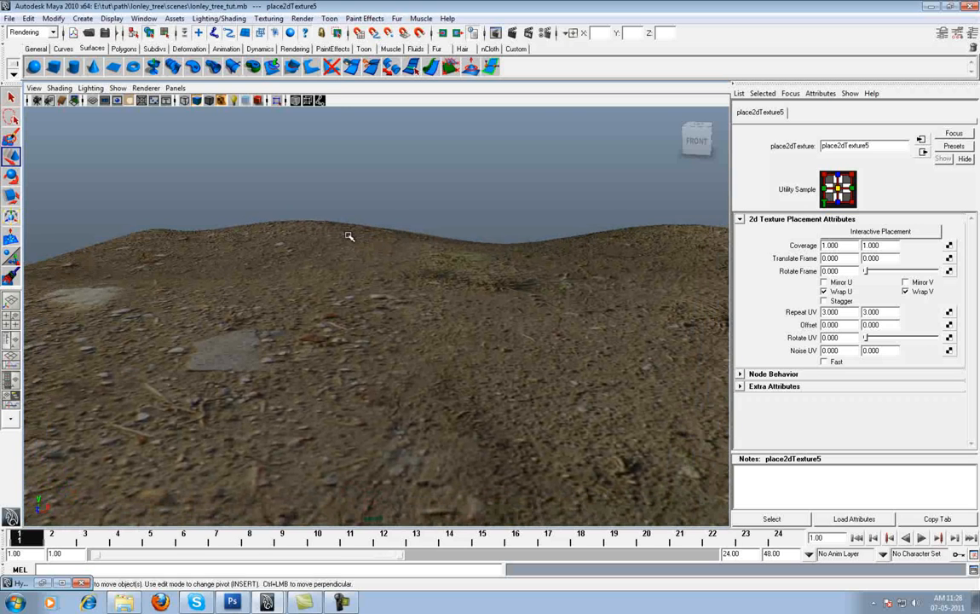
- Import the tree file from the project's scenes folder and frame the imported tree on the ground
{"action": "left_click", "coordinate": [9, 18]}
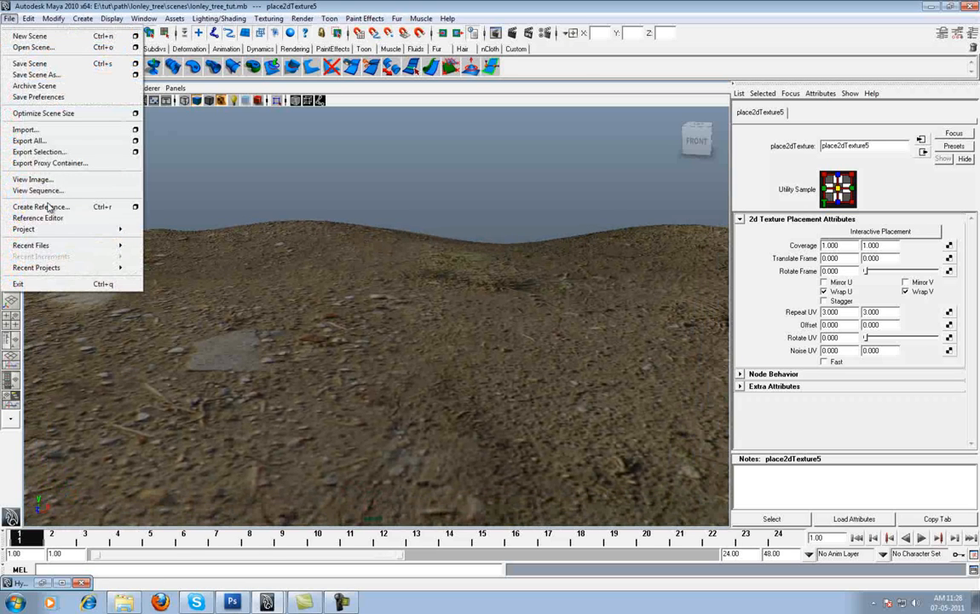
{"action": "left_click", "coordinate": [57, 134]}
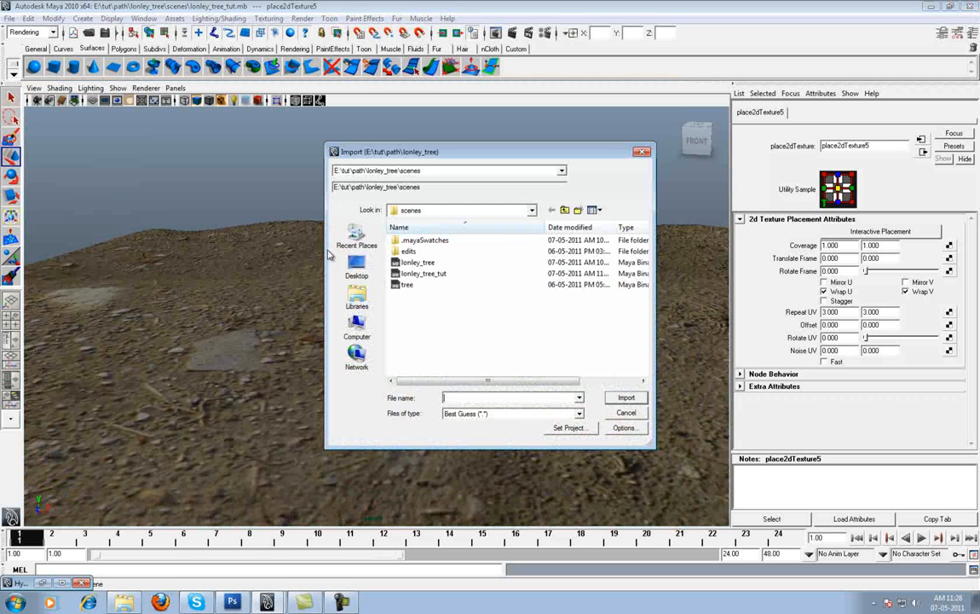
{"action": "double_click", "coordinate": [407, 288]}
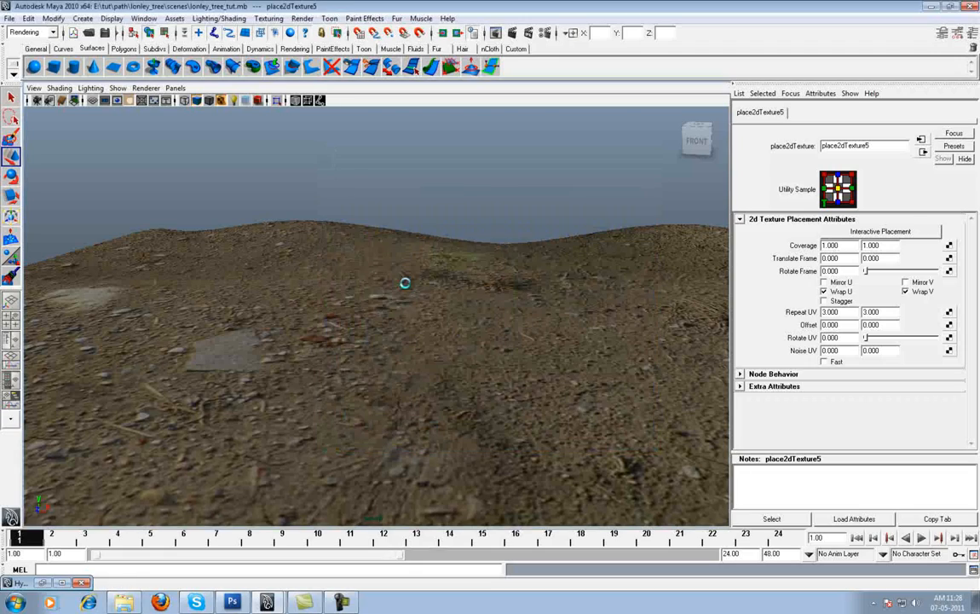
{"action": "right_click_drag", "start_coordinate": [546, 315], "coordinate": [412, 302], "text": "alt"}
{"action": "left_click_drag", "start_coordinate": [411, 303], "coordinate": [408, 327], "text": "alt"}
{"action": "right_click_drag", "start_coordinate": [408, 328], "coordinate": [463, 330], "text": "alt"}
{"action": "left_click_drag", "start_coordinate": [463, 331], "coordinate": [451, 265], "text": "alt"}
{"action": "right_click_drag", "start_coordinate": [521, 325], "coordinate": [451, 324], "text": "alt"}
{"action": "left_click_drag", "start_coordinate": [451, 324], "coordinate": [426, 327], "text": "alt"}
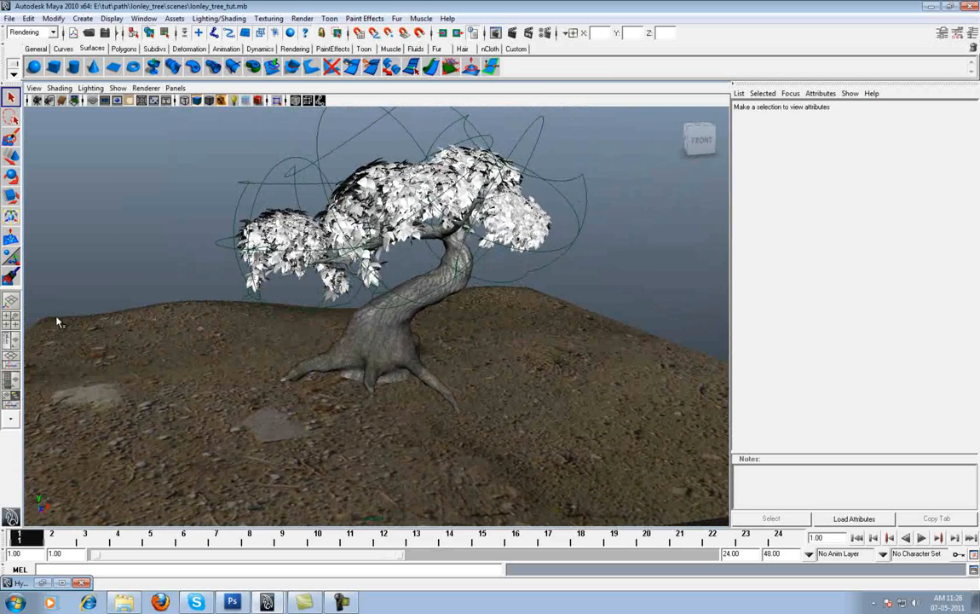
- Show the outliner, group Main_Tree2, leaf_Main_Tree2, leaf_Main_Tree4 and Group2, and name the new group Tree
{"action": "left_click", "coordinate": [10, 342]}
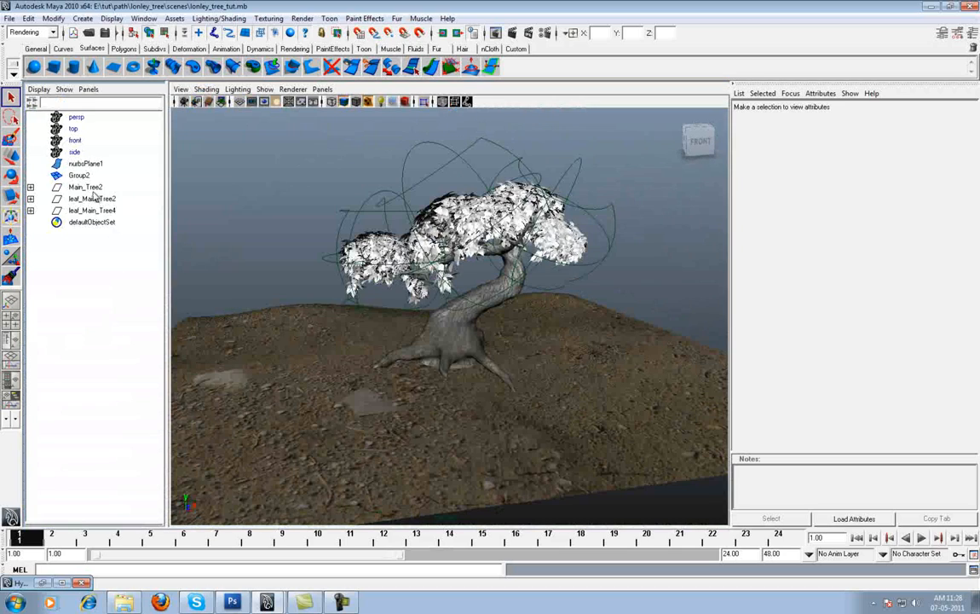
{"action": "left_click", "coordinate": [86, 186]}
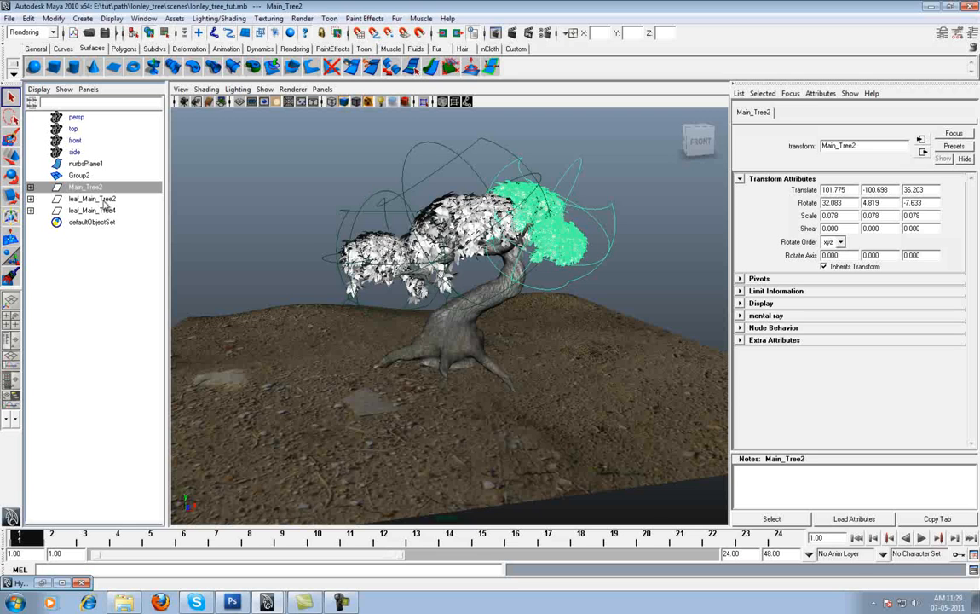
{"action": "left_click", "coordinate": [101, 199], "text": "shift"}
{"action": "left_click", "coordinate": [96, 210], "text": "shift"}
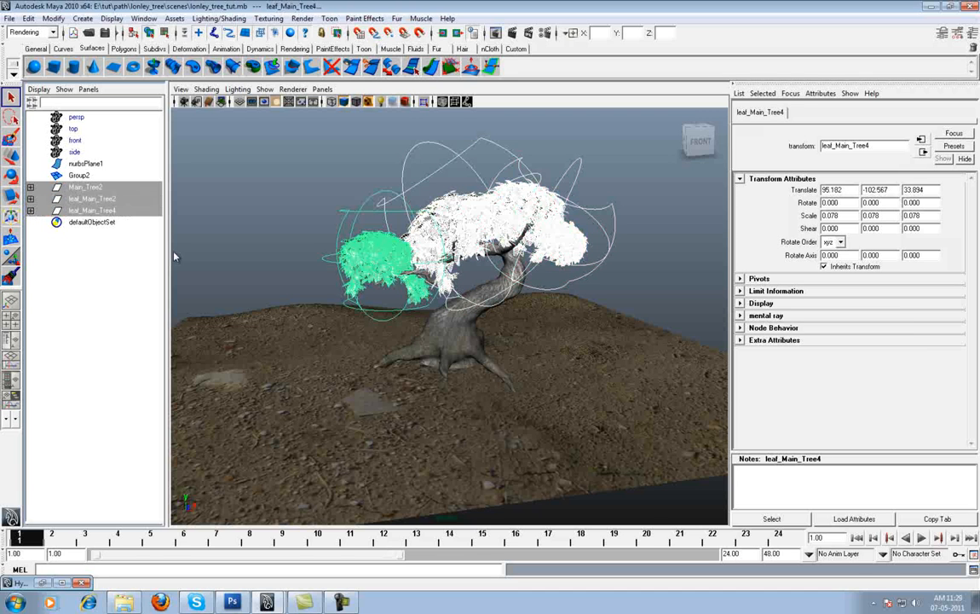
{"action": "left_click", "coordinate": [78, 175], "text": "shift"}
{"action": "key", "text": "ctrl+g"}
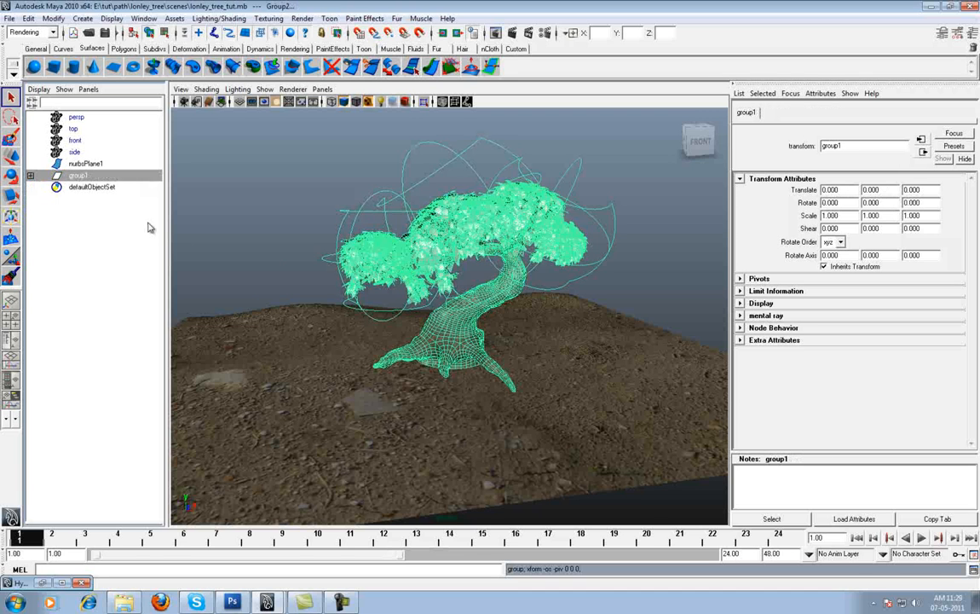
{"action": "double_click", "coordinate": [102, 178]}
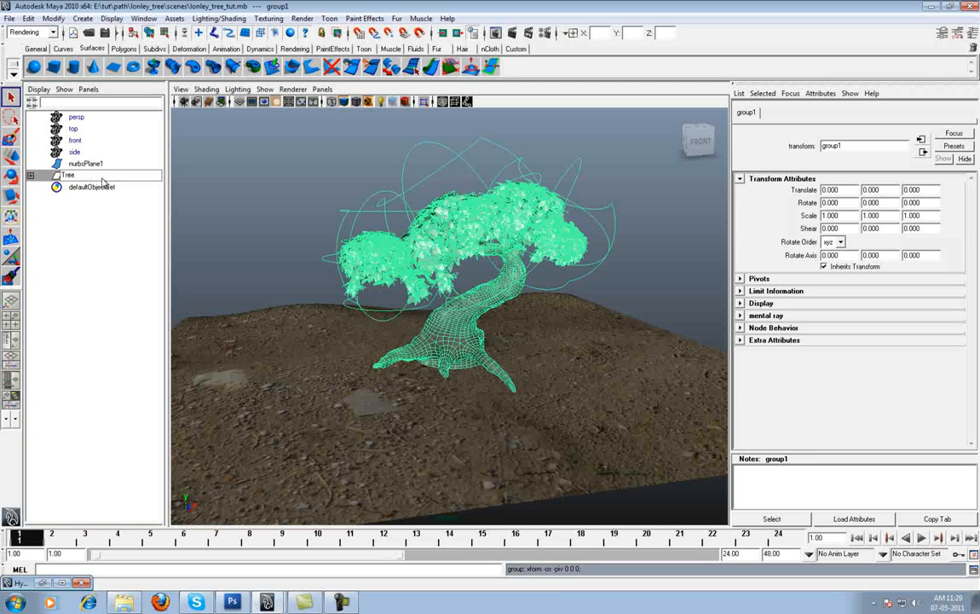
{"action": "key", "text": "Return"}
- Center the pivot of the Tree group
{"action": "key", "text": "w"}
{"action": "left_click_drag", "start_coordinate": [396, 305], "coordinate": [226, 315], "text": "alt"}
{"action": "left_click_drag", "start_coordinate": [503, 324], "coordinate": [384, 320], "text": "alt"}
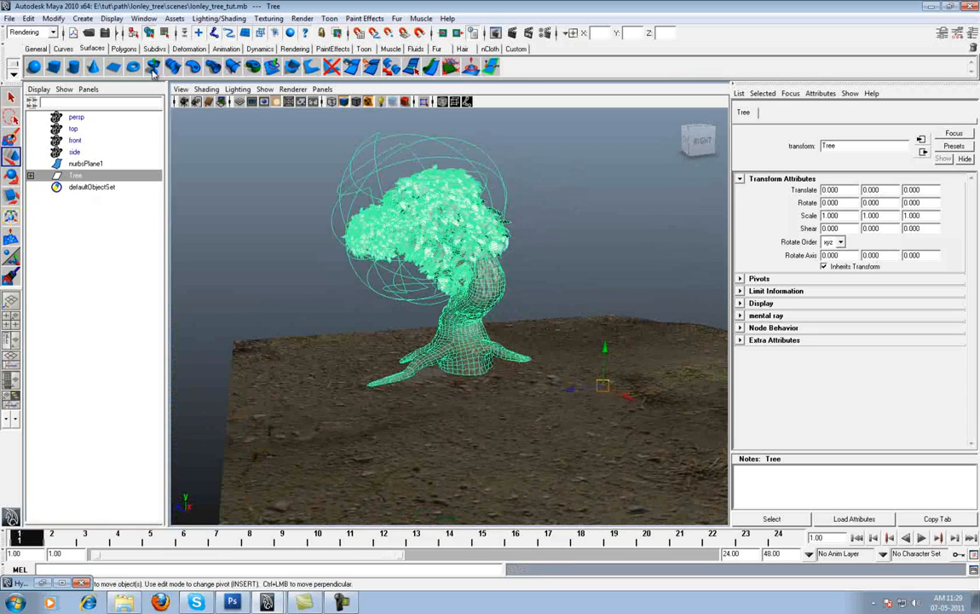
{"action": "left_click", "coordinate": [53, 18]}
{"action": "left_click", "coordinate": [86, 139]}
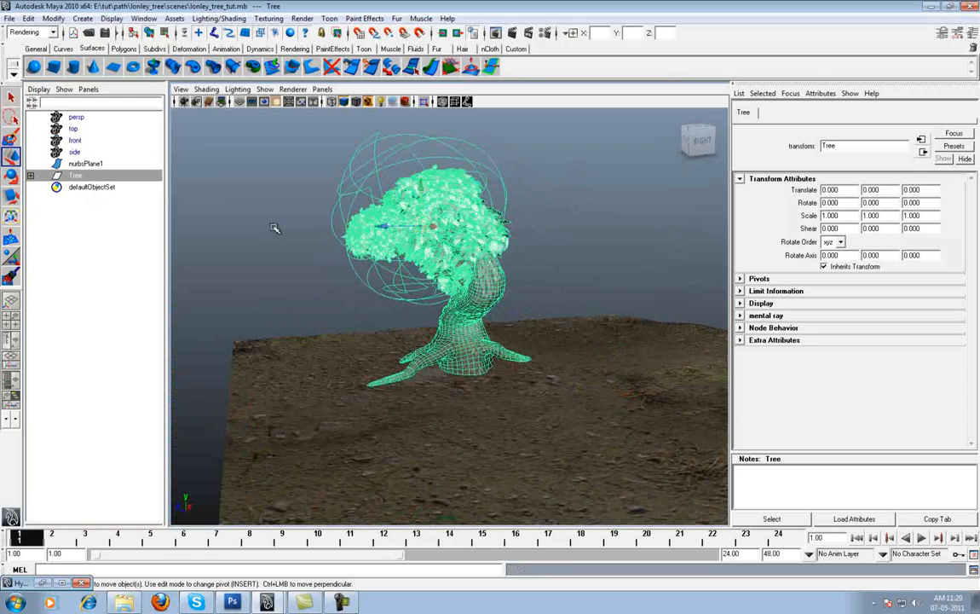
- Move the Tree group's pivot down to the base of the trunk
{"action": "left_click_drag", "start_coordinate": [274, 228], "coordinate": [295, 219], "text": "alt"}
{"action": "right_click_drag", "start_coordinate": [295, 219], "coordinate": [532, 367], "text": "alt"}
{"action": "left_click_drag", "start_coordinate": [532, 367], "coordinate": [588, 341], "text": "alt"}
{"action": "right_click_drag", "start_coordinate": [588, 341], "coordinate": [478, 345], "text": "alt"}
{"action": "left_click_drag", "start_coordinate": [477, 345], "coordinate": [453, 320], "text": "alt"}
{"action": "right_click_drag", "start_coordinate": [453, 321], "coordinate": [528, 399], "text": "alt"}
{"action": "left_click_drag", "start_coordinate": [529, 398], "coordinate": [495, 335], "text": "alt"}
{"action": "right_click_drag", "start_coordinate": [495, 335], "coordinate": [532, 375], "text": "alt"}
{"action": "left_click_drag", "start_coordinate": [533, 375], "coordinate": [591, 463], "text": "alt"}
{"action": "key", "text": "Insert"}
{"action": "middle_click", "coordinate": [516, 413]}
{"action": "key", "text": "Insert"}
{"action": "right_click_drag", "start_coordinate": [591, 464], "coordinate": [366, 392], "text": "alt"}
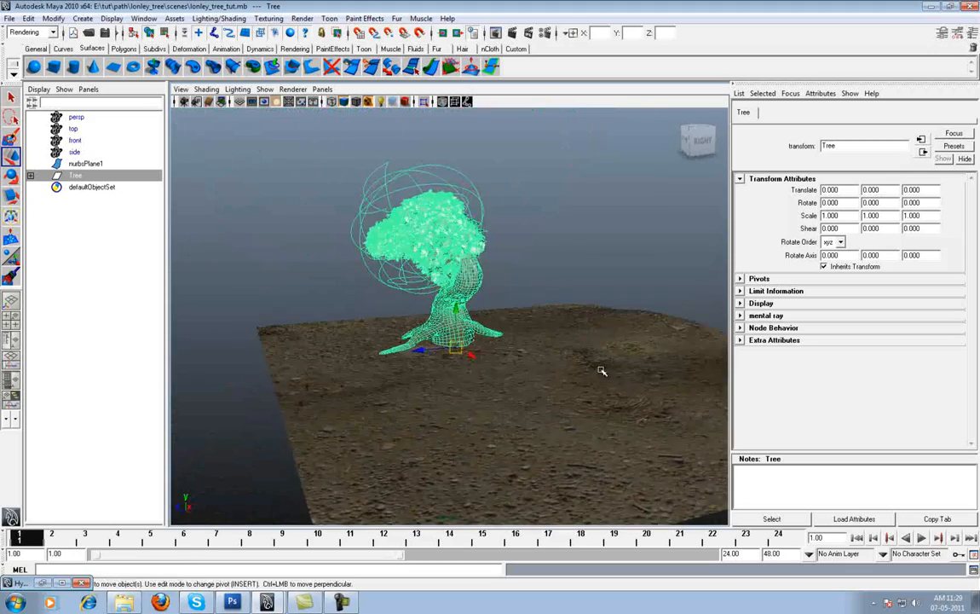
- Move the Tree group farther back across the ground toward the crest of the hill
{"action": "middle_click_drag", "start_coordinate": [648, 351], "coordinate": [449, 288]}
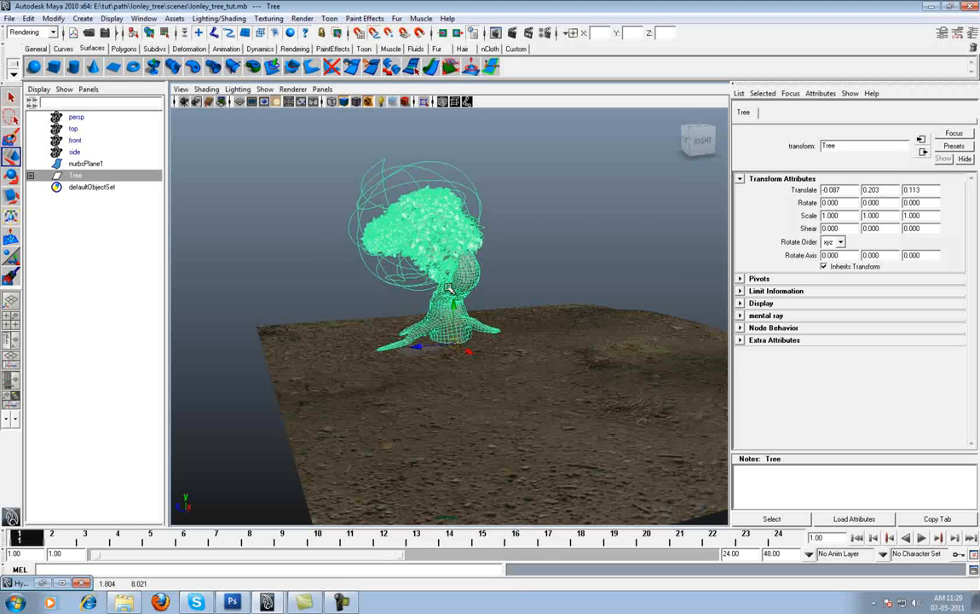
{"action": "left_click_drag", "start_coordinate": [423, 349], "coordinate": [645, 356]}
{"action": "left_click_drag", "start_coordinate": [512, 313], "coordinate": [595, 343], "text": "alt"}
{"action": "left_click_drag", "start_coordinate": [578, 305], "coordinate": [487, 287]}
{"action": "left_click", "coordinate": [561, 291]}
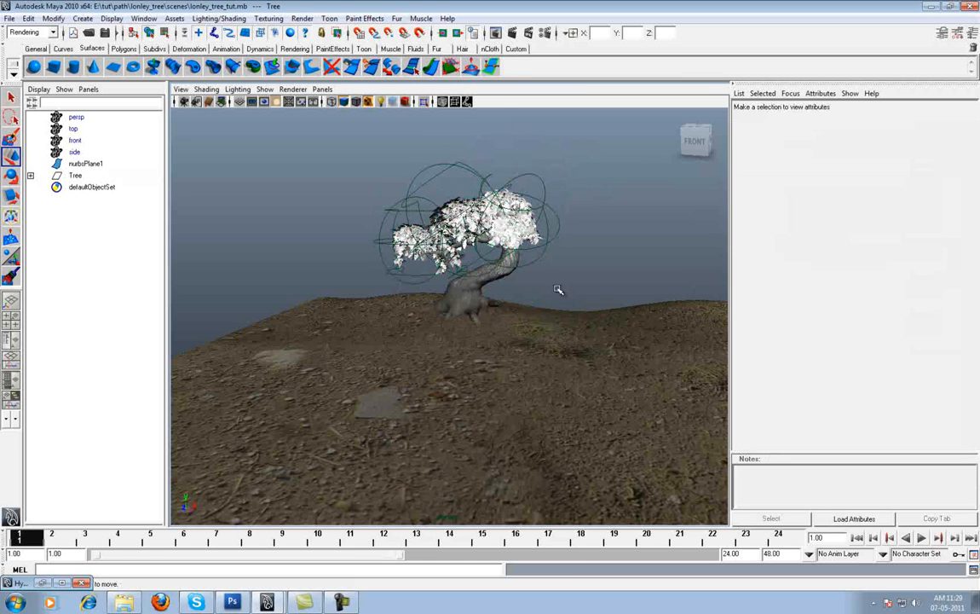
{"action": "right_click_drag", "start_coordinate": [560, 289], "coordinate": [625, 346], "text": "alt"}
{"action": "left_click_drag", "start_coordinate": [626, 346], "coordinate": [505, 308], "text": "alt"}
{"action": "left_click", "coordinate": [505, 308]}
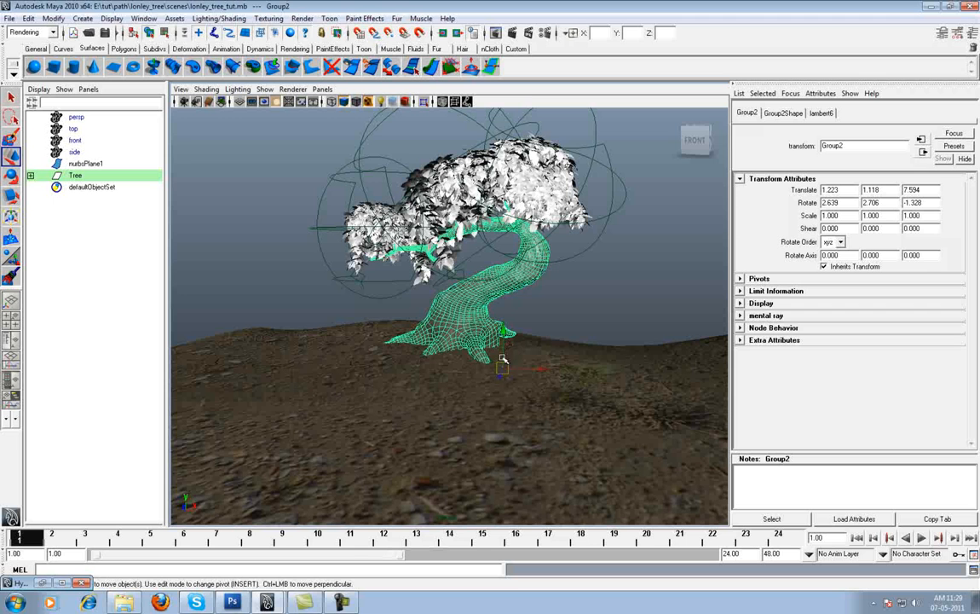
{"action": "left_click_drag", "start_coordinate": [502, 377], "coordinate": [504, 376]}
{"action": "key", "text": "ctrl+z"}
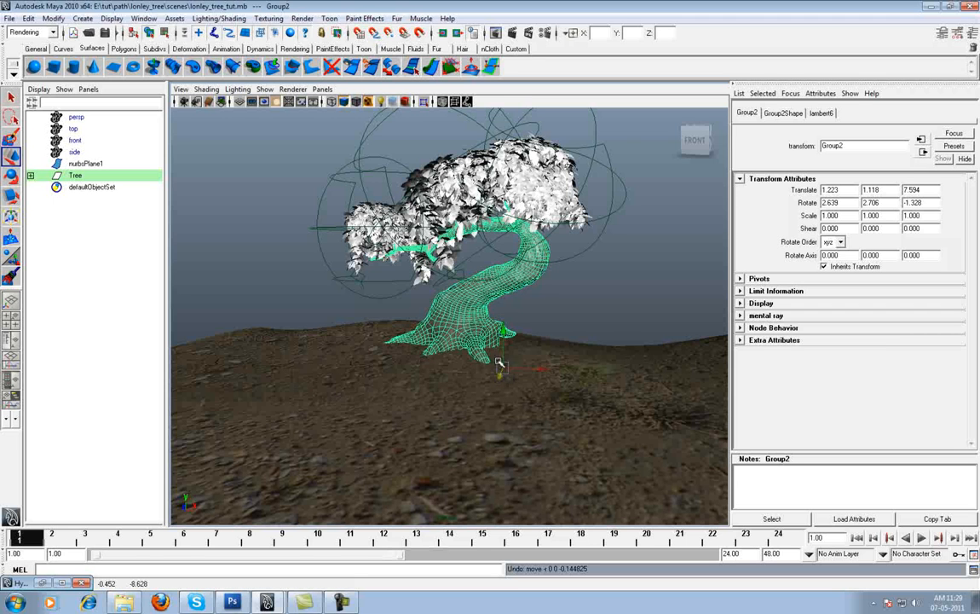
- Select the whole Tree group from its trunk and rotate it about -5.4 degrees around Z
{"action": "key", "text": "Up"}
{"action": "mouse_move", "coordinate": [501, 330]}
{"action": "left_mouse_down"}
{"action": "mouse_move", "coordinate": [498, 344]}
{"action": "mouse_move", "coordinate": [511, 319]}
{"action": "left_mouse_up"}
{"action": "key", "text": "e"}
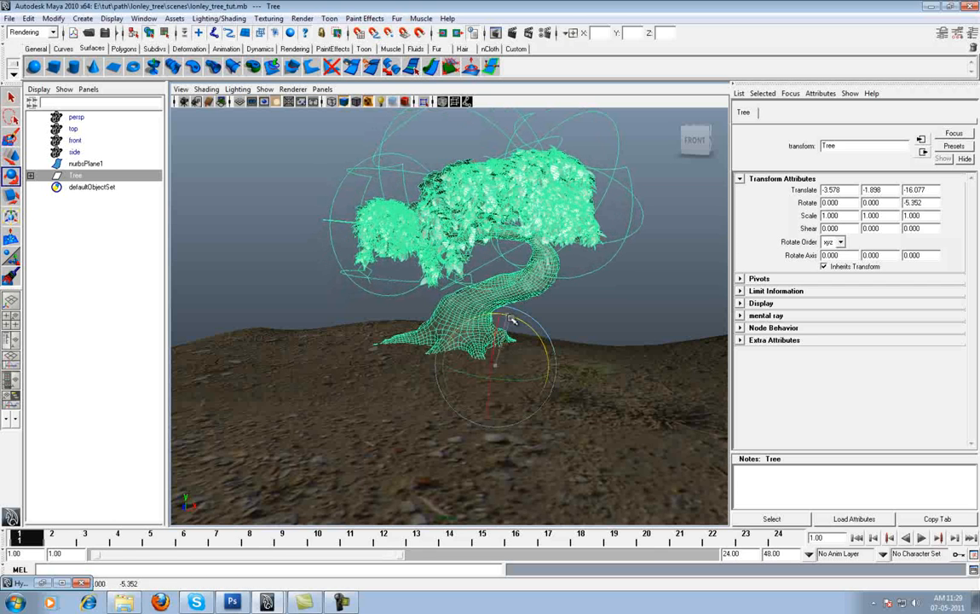
{"action": "left_click", "coordinate": [579, 317]}
{"action": "right_click_drag", "start_coordinate": [555, 374], "coordinate": [530, 341], "text": "alt"}
{"action": "middle_click_drag", "start_coordinate": [530, 341], "coordinate": [517, 286], "text": "alt"}
{"action": "left_click_drag", "start_coordinate": [510, 328], "coordinate": [509, 370], "text": "alt"}
- Scale the Tree group down slightly and reposition it so the roots sit on the hill
{"action": "left_click", "coordinate": [67, 180]}
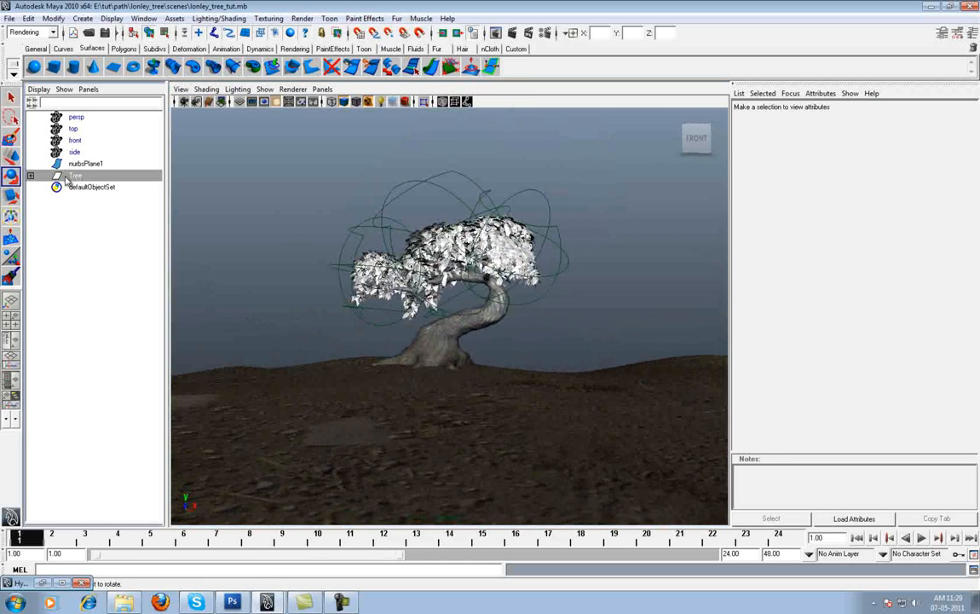
{"action": "key", "text": "r"}
{"action": "middle_click_drag", "start_coordinate": [426, 343], "coordinate": [387, 365]}
{"action": "key", "text": "w"}
{"action": "left_click_drag", "start_coordinate": [463, 360], "coordinate": [498, 382]}
{"action": "left_click", "coordinate": [507, 348]}
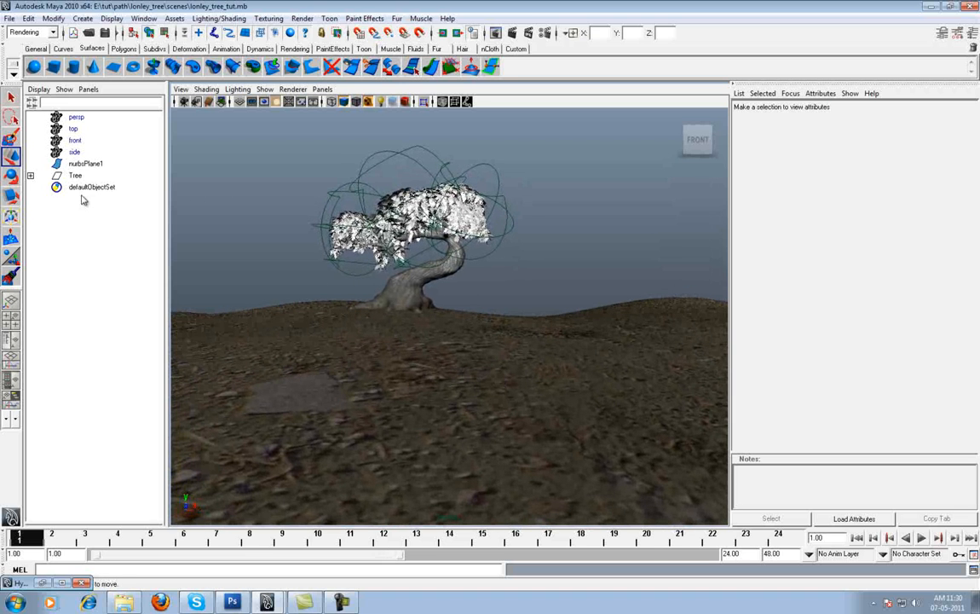
{"action": "left_click_drag", "start_coordinate": [483, 226], "coordinate": [459, 241], "text": "alt"}
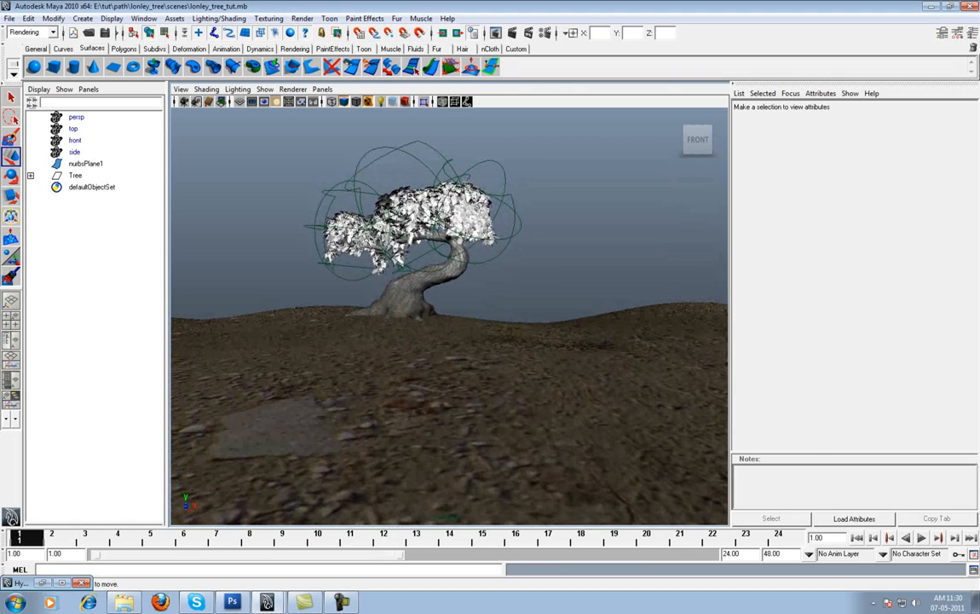
- Select the Main_Tree_Leaves1 leaf cluster and examine the tree's canopy up close and from several angles
{"action": "left_click", "coordinate": [408, 208]}
{"action": "key", "text": "f"}
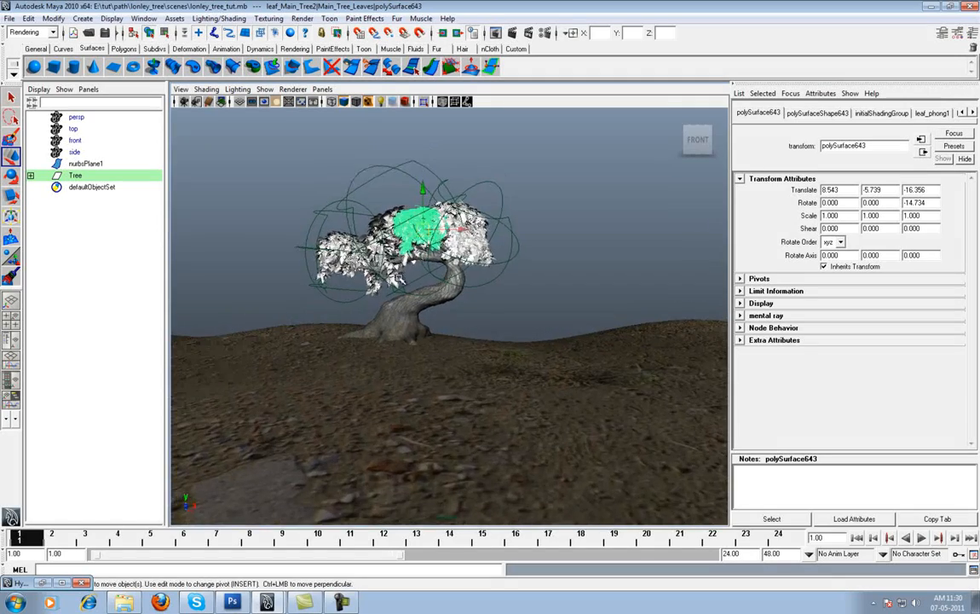
{"action": "left_click_drag", "start_coordinate": [490, 268], "coordinate": [573, 337], "text": "alt"}
{"action": "scroll", "coordinate": [503, 274], "scroll_direction": "up", "scroll_amount": 5}
{"action": "scroll", "coordinate": [496, 320], "scroll_direction": "down", "scroll_amount": 3}
{"action": "middle_click_drag", "start_coordinate": [495, 320], "coordinate": [641, 321], "text": "alt"}
{"action": "scroll", "coordinate": [641, 320], "scroll_direction": "up", "scroll_amount": 1}
{"action": "left_click", "coordinate": [417, 228]}
{"action": "left_click_drag", "start_coordinate": [416, 228], "coordinate": [322, 259], "text": "alt"}
{"action": "scroll", "coordinate": [390, 294], "scroll_direction": "down", "scroll_amount": 5}
{"action": "left_click_drag", "start_coordinate": [409, 294], "coordinate": [427, 373], "text": "alt"}
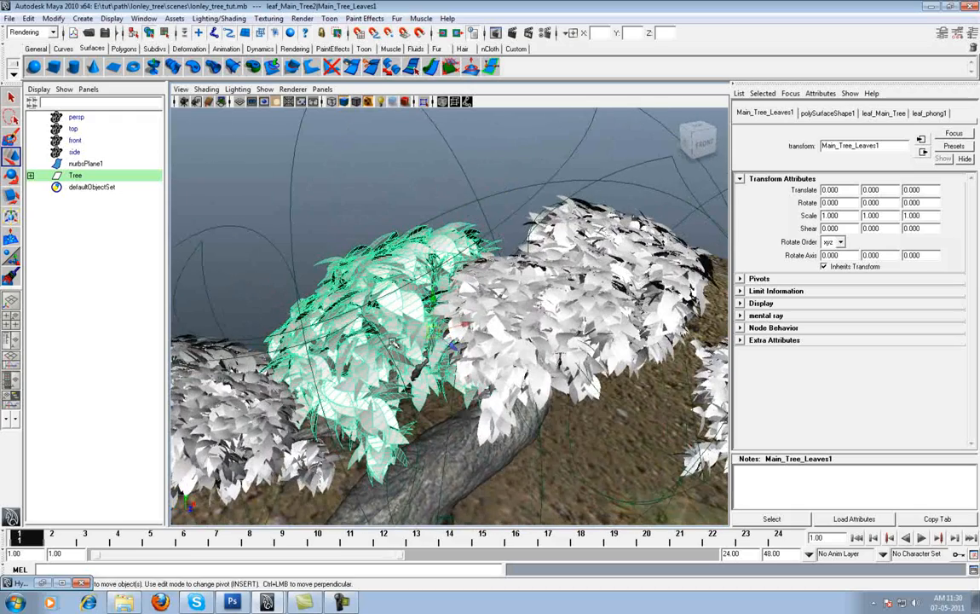
{"action": "scroll", "coordinate": [400, 346], "scroll_direction": "down", "scroll_amount": 5}
{"action": "left_click_drag", "start_coordinate": [388, 211], "coordinate": [454, 241]}
{"action": "key", "text": "ctrl+z"}
{"action": "scroll", "coordinate": [454, 241], "scroll_direction": "up", "scroll_amount": 4}
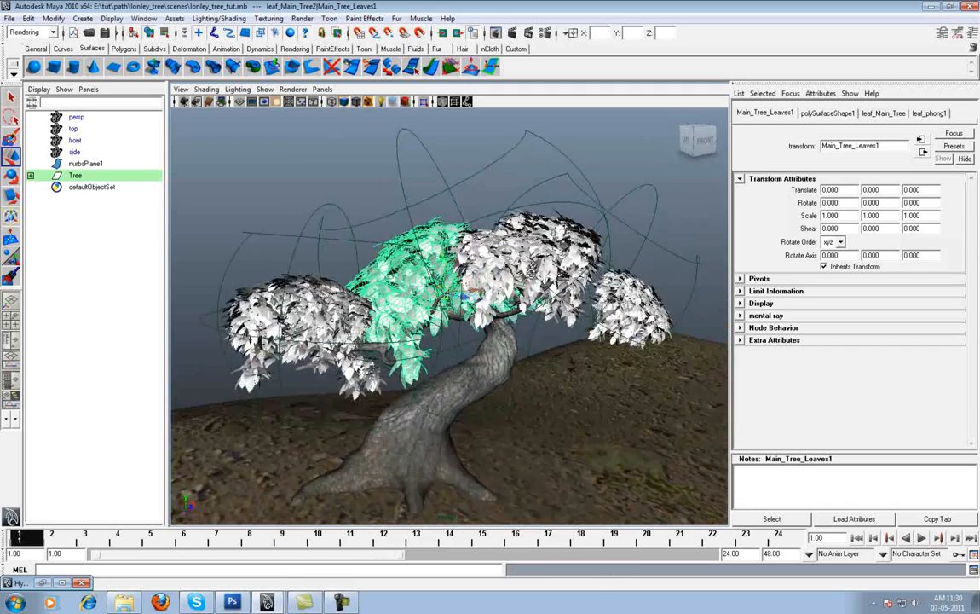
{"action": "left_click_drag", "start_coordinate": [557, 309], "coordinate": [536, 308], "text": "alt"}
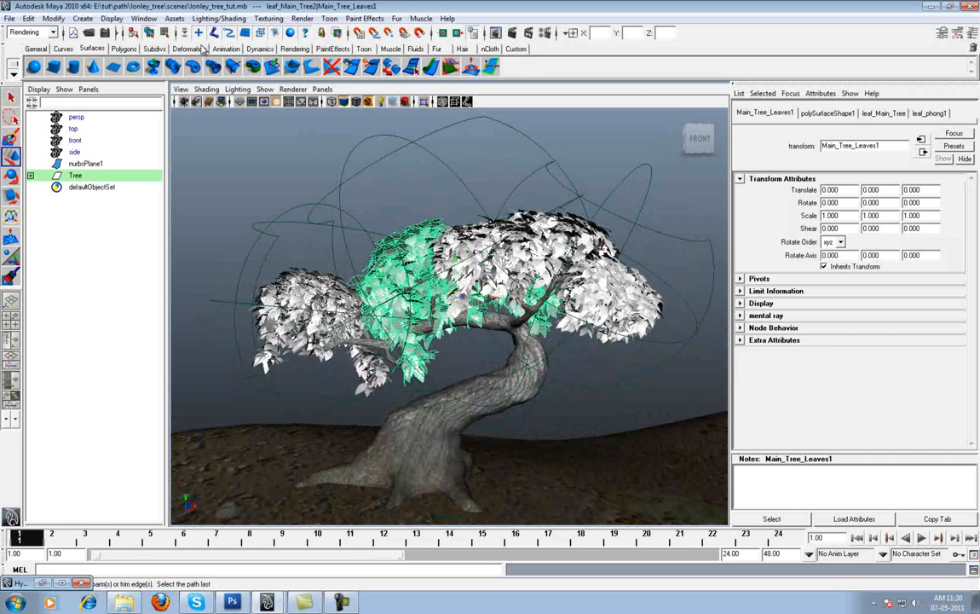
- Open the Hypershade, move it clear of the outliner, and bring the whole ground shading network into view
{"action": "left_click", "coordinate": [144, 18]}
{"action": "mouse_move", "coordinate": [153, 51]}
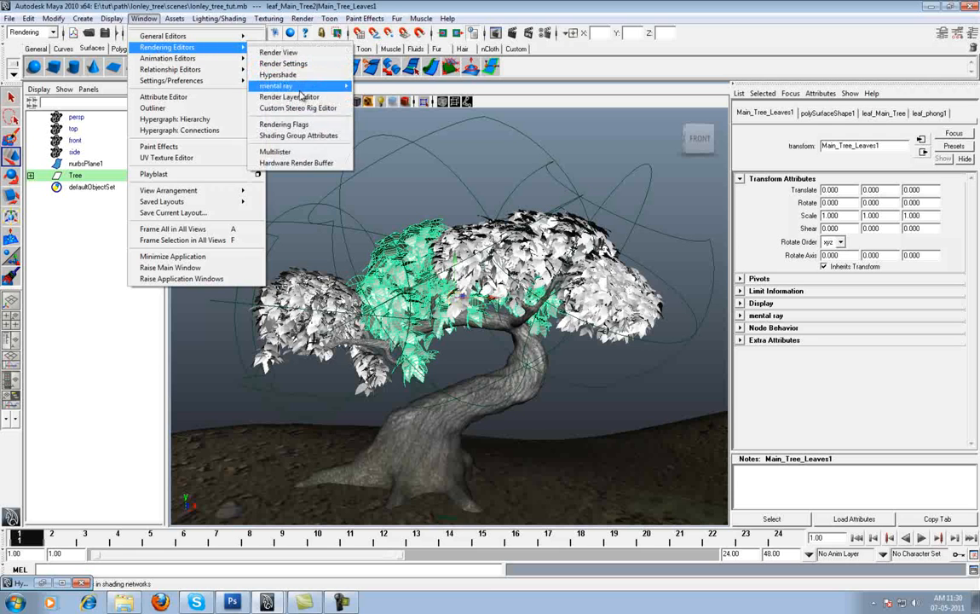
{"action": "left_click", "coordinate": [295, 75]}
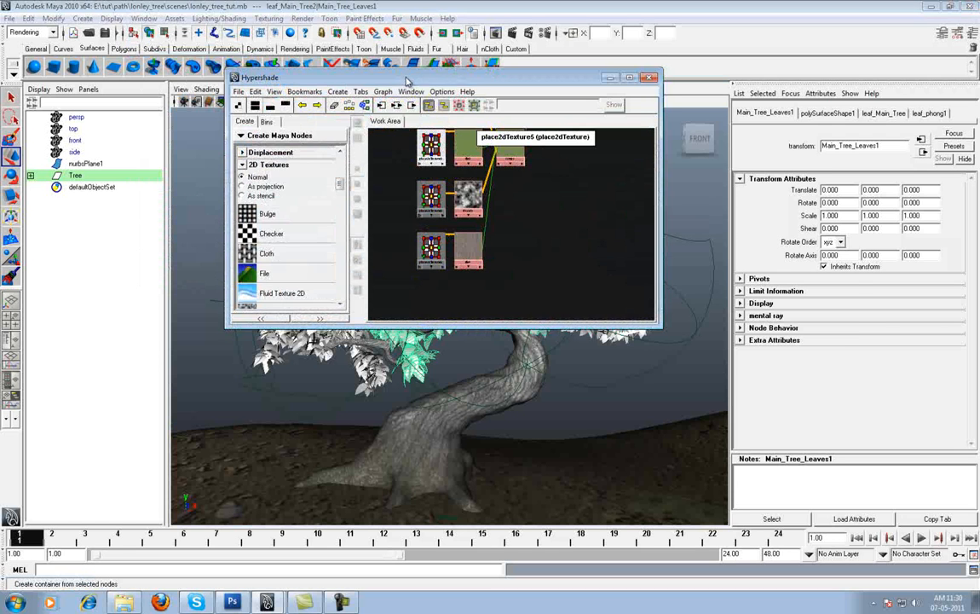
{"action": "left_click_drag", "start_coordinate": [407, 79], "coordinate": [603, 65]}
{"action": "right_click_drag", "start_coordinate": [746, 273], "coordinate": [683, 230], "text": "alt"}
{"action": "middle_click_drag", "start_coordinate": [684, 233], "coordinate": [656, 270], "text": "alt"}
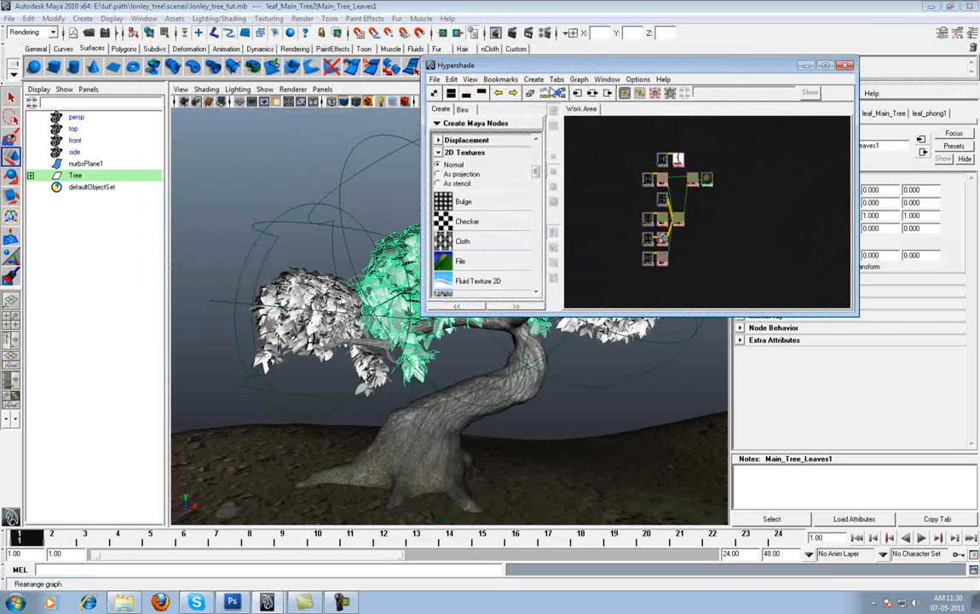
- Clear the shading graph, create a new Lambert material and frame it in the work area
{"action": "left_click", "coordinate": [531, 94]}
{"action": "scroll", "coordinate": [538, 180], "scroll_direction": "up", "scroll_amount": 5}
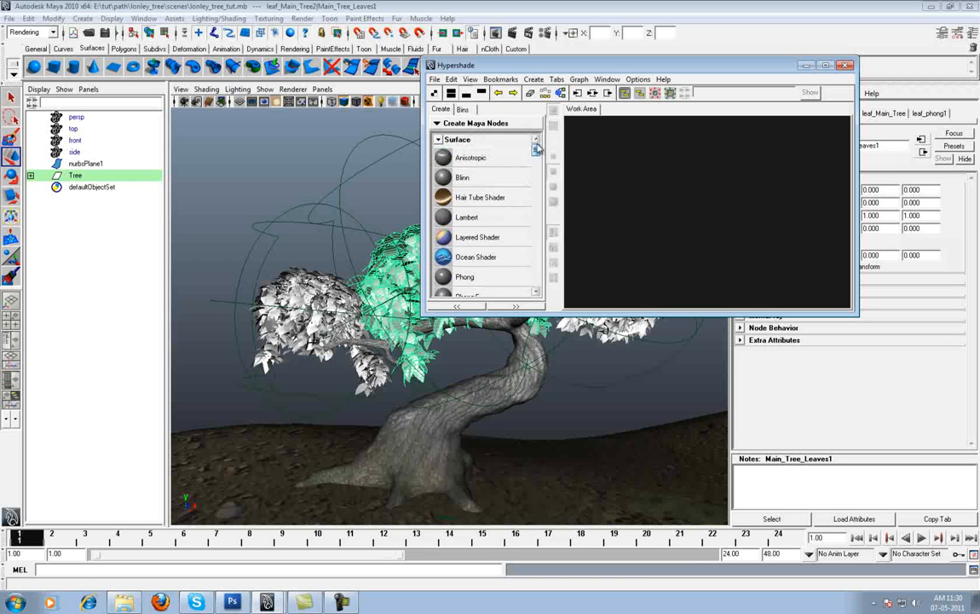
{"action": "left_click", "coordinate": [466, 216]}
{"action": "middle_click_drag", "start_coordinate": [608, 148], "coordinate": [729, 240], "text": "alt"}
{"action": "right_click_drag", "start_coordinate": [689, 255], "coordinate": [758, 271], "text": "alt"}
{"action": "middle_click_drag", "start_coordinate": [670, 213], "coordinate": [749, 220], "text": "alt"}
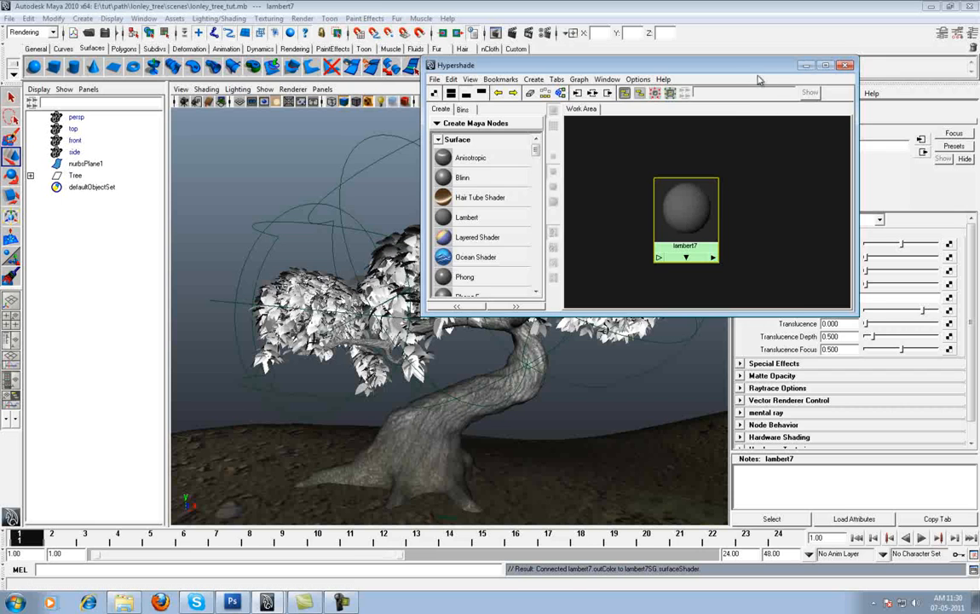
- Set the new Lambert material's color to a leaf green with hue 95.51, saturation 0.849 and value 0.5
{"action": "left_click_drag", "start_coordinate": [682, 66], "coordinate": [392, 39]}
{"action": "left_click", "coordinate": [851, 246]}
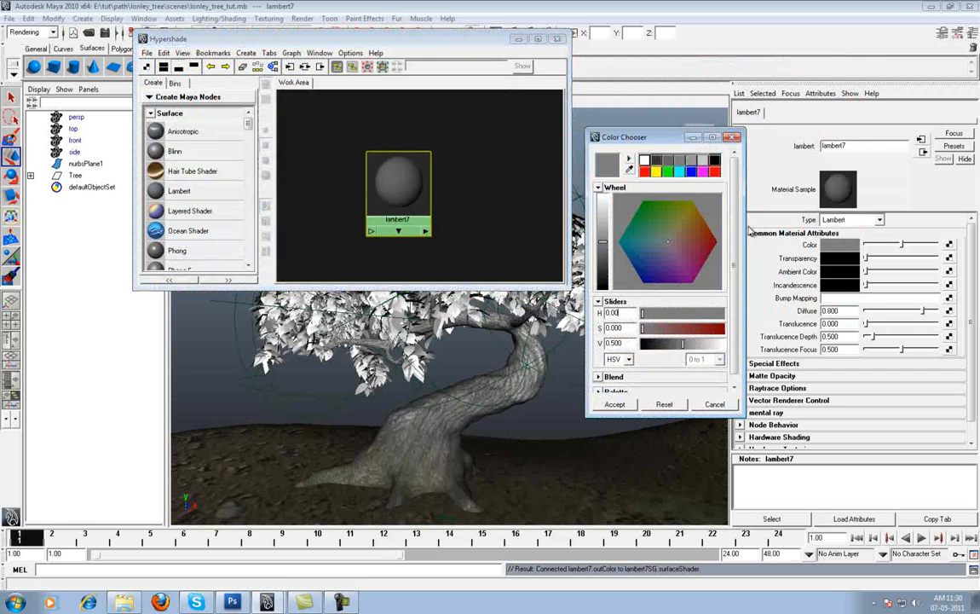
{"action": "left_click", "coordinate": [652, 213]}
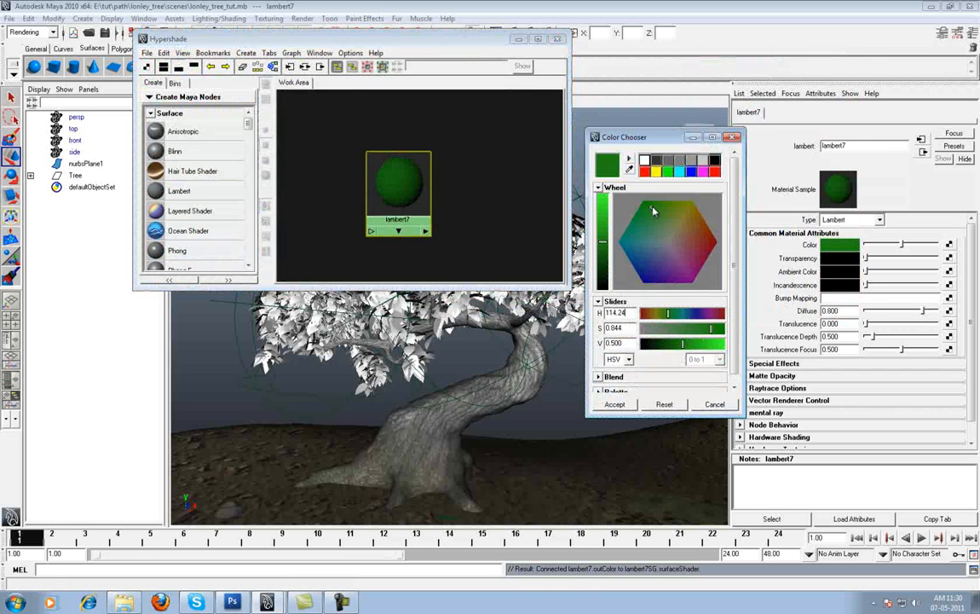
{"action": "left_click", "coordinate": [666, 212]}
{"action": "left_click", "coordinate": [663, 207]}
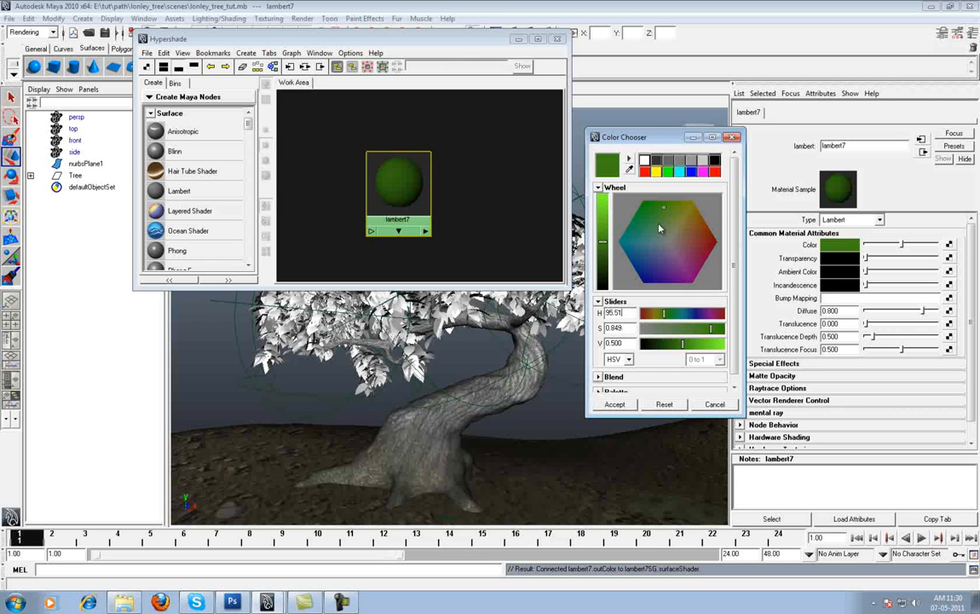
{"action": "left_click", "coordinate": [616, 404]}
- Select all the leaf clusters of the tree's canopy and assign the green Lambert material to them
{"action": "left_click_drag", "start_coordinate": [431, 42], "coordinate": [239, 15]}
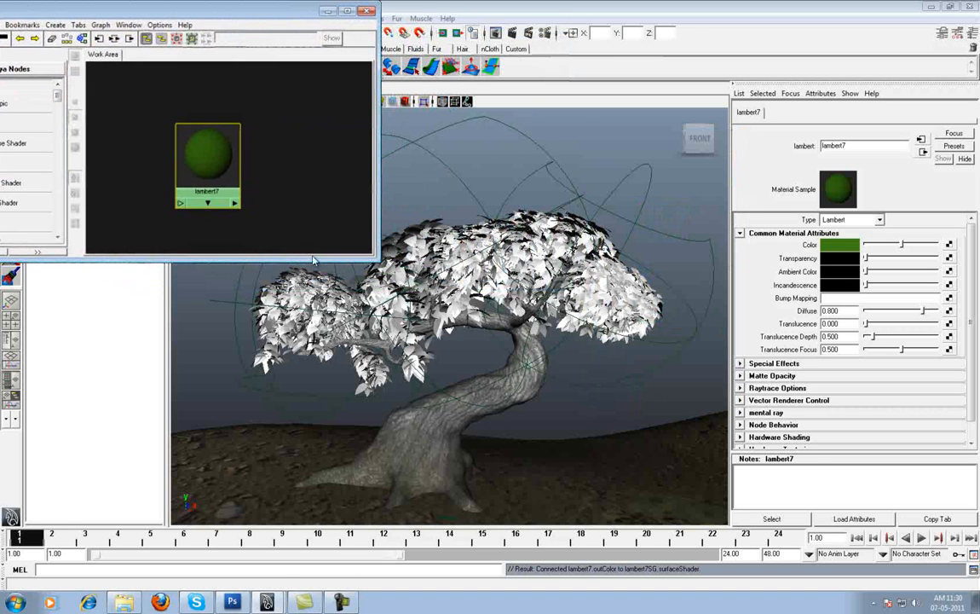
{"action": "left_click", "coordinate": [315, 299]}
{"action": "left_click", "coordinate": [416, 253], "text": "shift"}
{"action": "left_click", "coordinate": [600, 263], "text": "shift"}
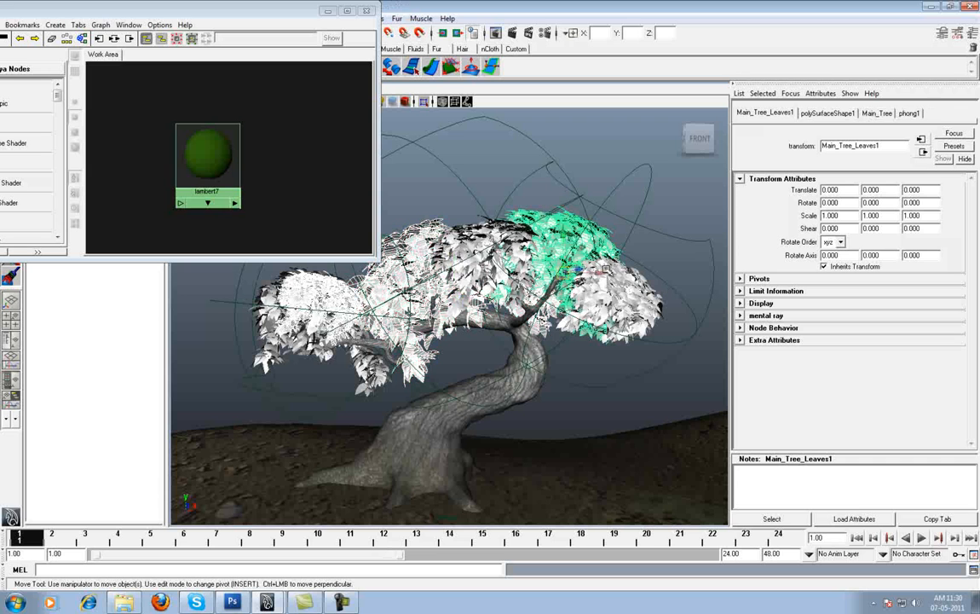
{"action": "key", "text": "Up"}
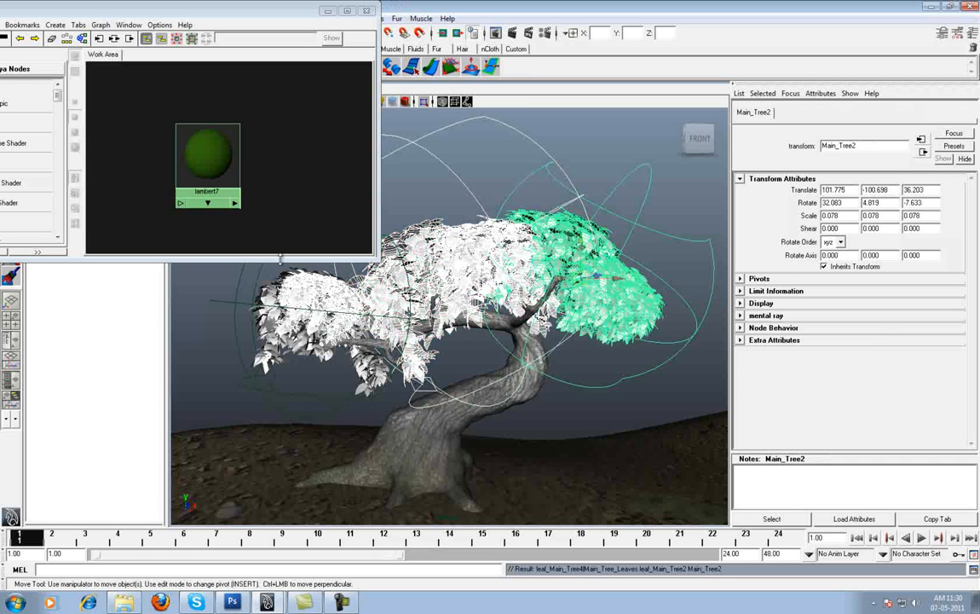
{"action": "left_click", "coordinate": [311, 298], "text": "shift"}
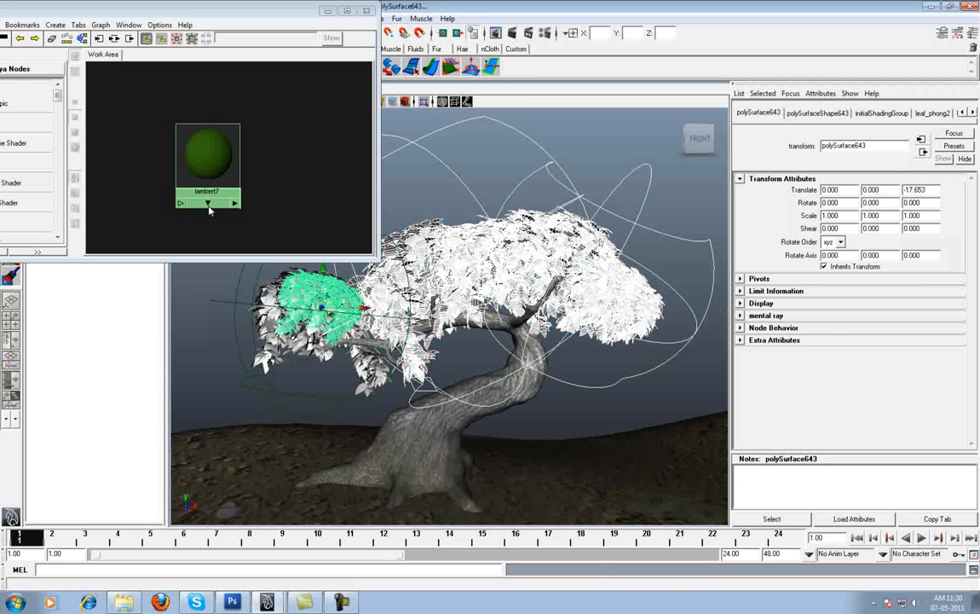
{"action": "key", "text": "Up"}
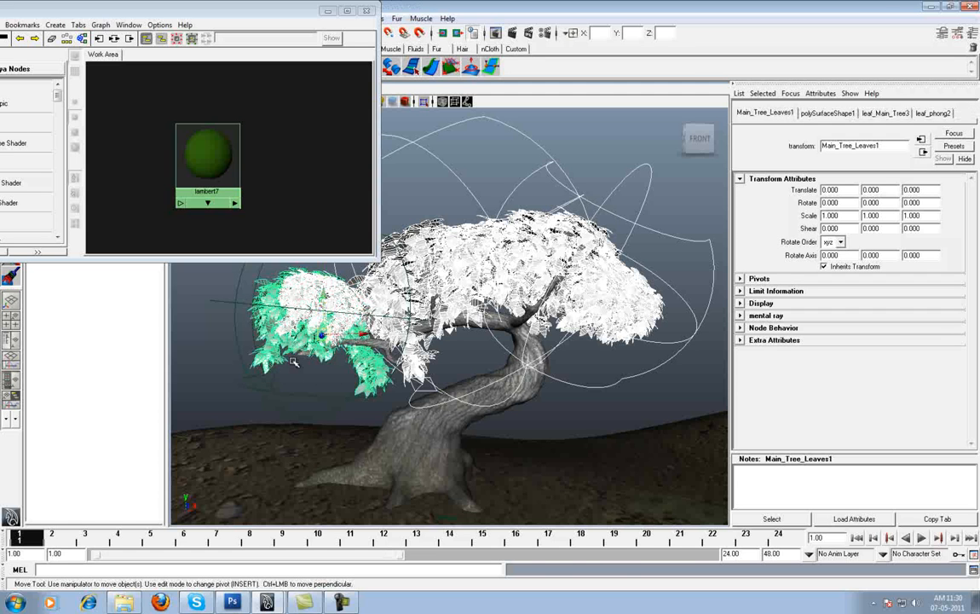
{"action": "key", "text": "Up"}
{"action": "key", "text": "ctrl+z"}
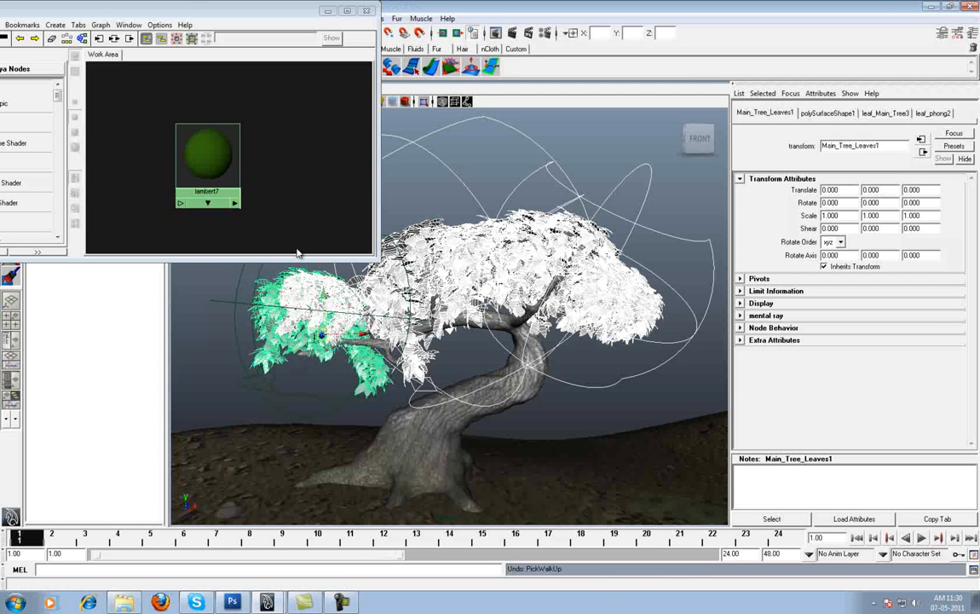
{"action": "right_click_drag", "start_coordinate": [208, 157], "coordinate": [210, 118]}
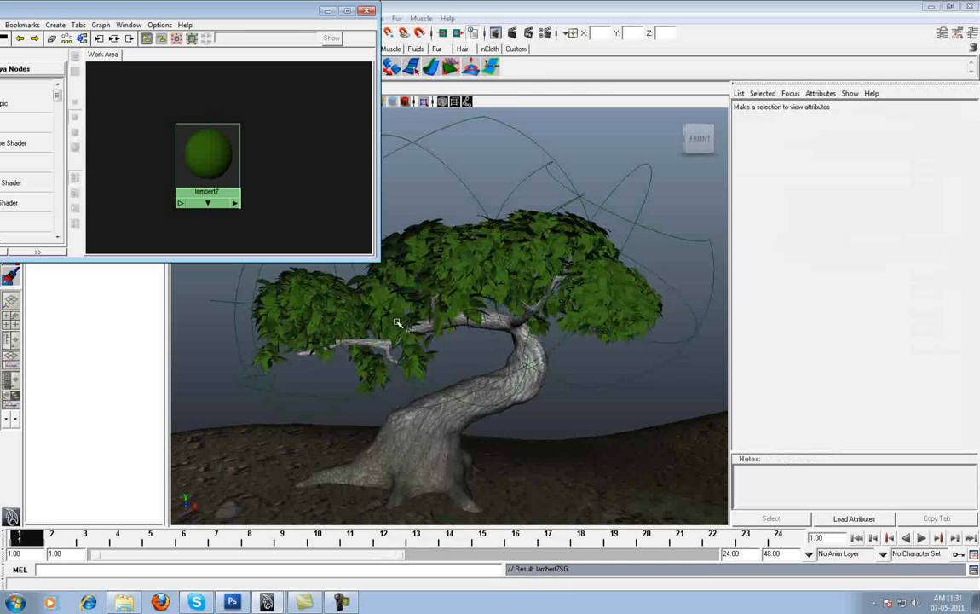
- Test-render the tree with its green leaves from a slightly changed angle and close the render window
{"action": "left_click_drag", "start_coordinate": [553, 233], "coordinate": [501, 190], "text": "alt"}
{"action": "left_click", "coordinate": [512, 34]}
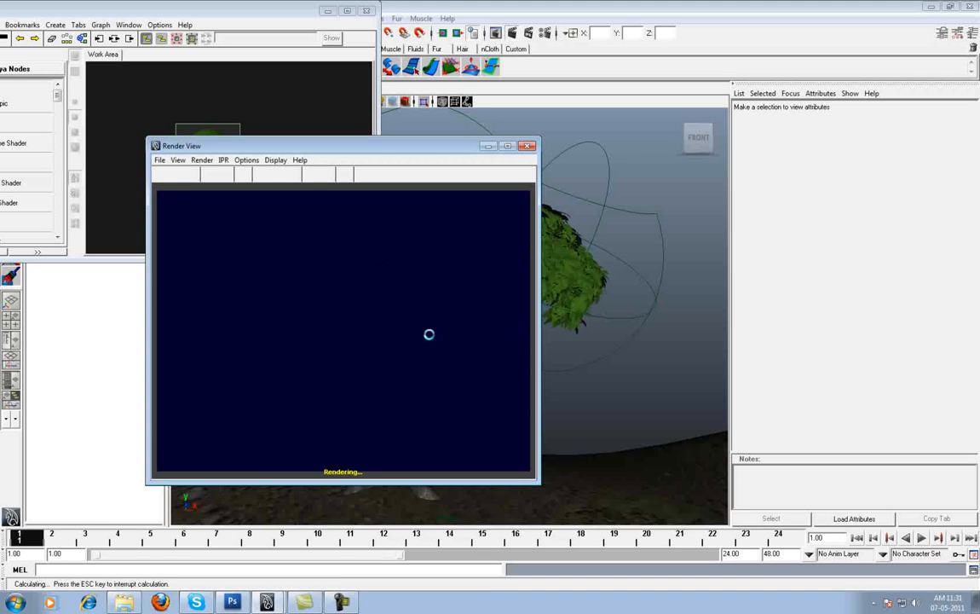
{"action": "left_click", "coordinate": [528, 147]}
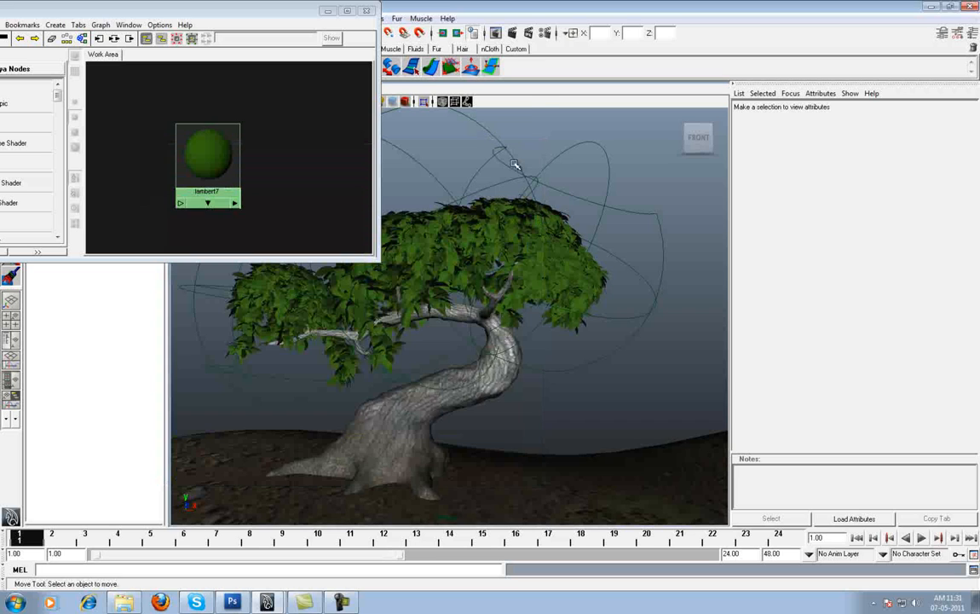
- Graph the trunk's shading network and delete its displacement node together with the connected file texture and tree_place2dTexture5
{"action": "left_click", "coordinate": [505, 338]}
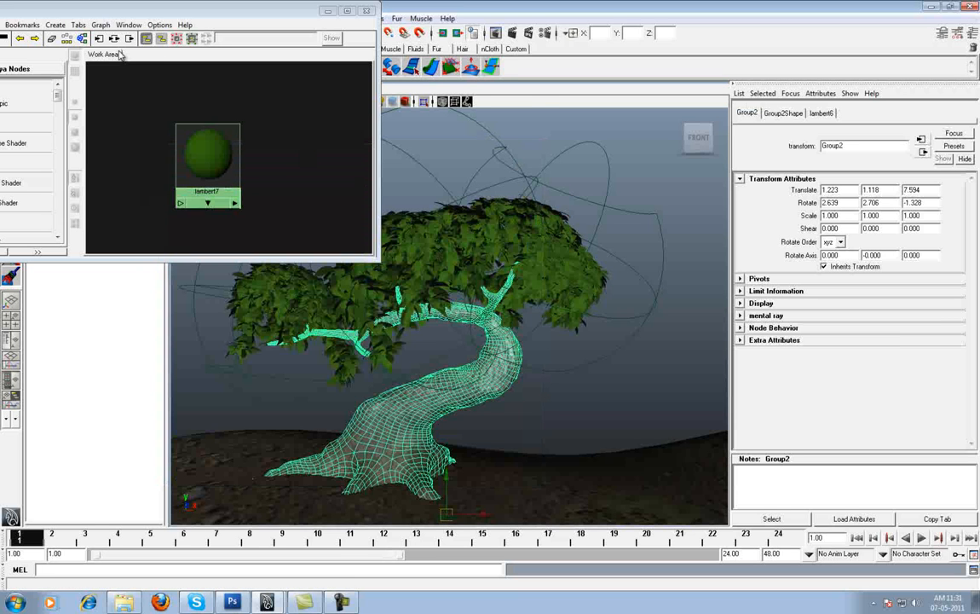
{"action": "left_click", "coordinate": [81, 38]}
{"action": "left_click", "coordinate": [214, 132]}
{"action": "left_click", "coordinate": [83, 41]}
{"action": "middle_click_drag", "start_coordinate": [221, 133], "coordinate": [276, 112], "text": "alt"}
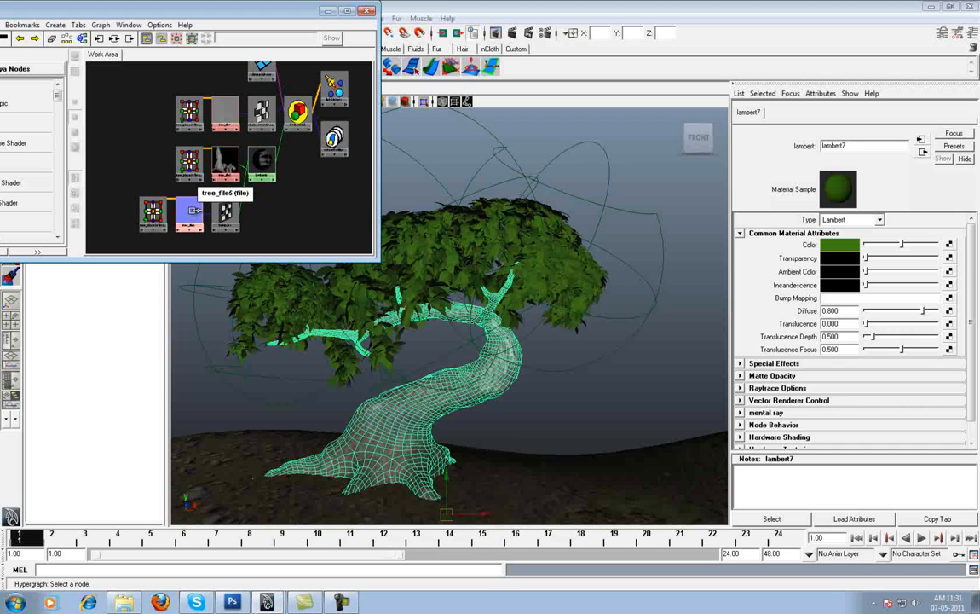
{"action": "middle_click_drag", "start_coordinate": [262, 159], "coordinate": [259, 176], "text": "alt"}
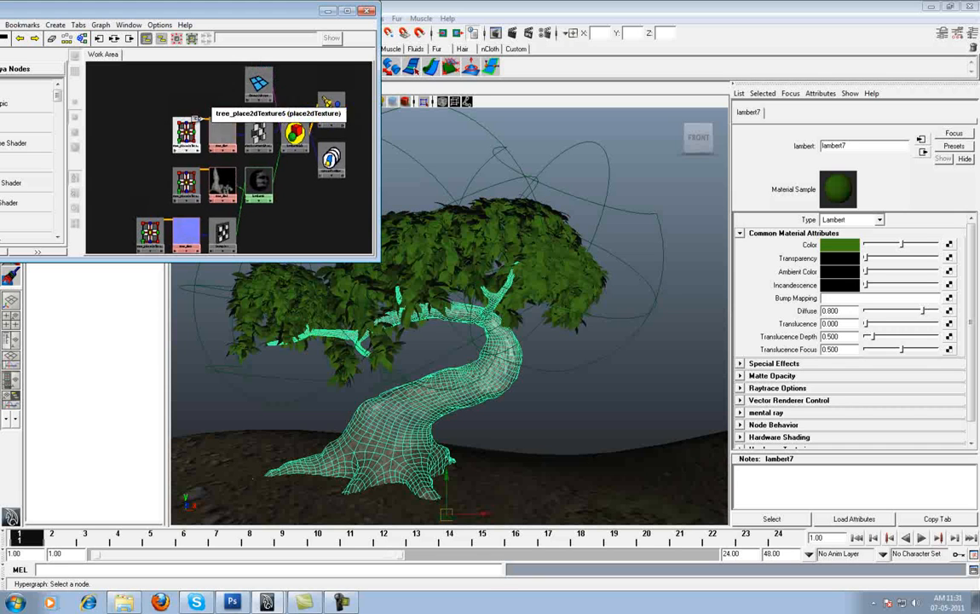
{"action": "left_click", "coordinate": [174, 142]}
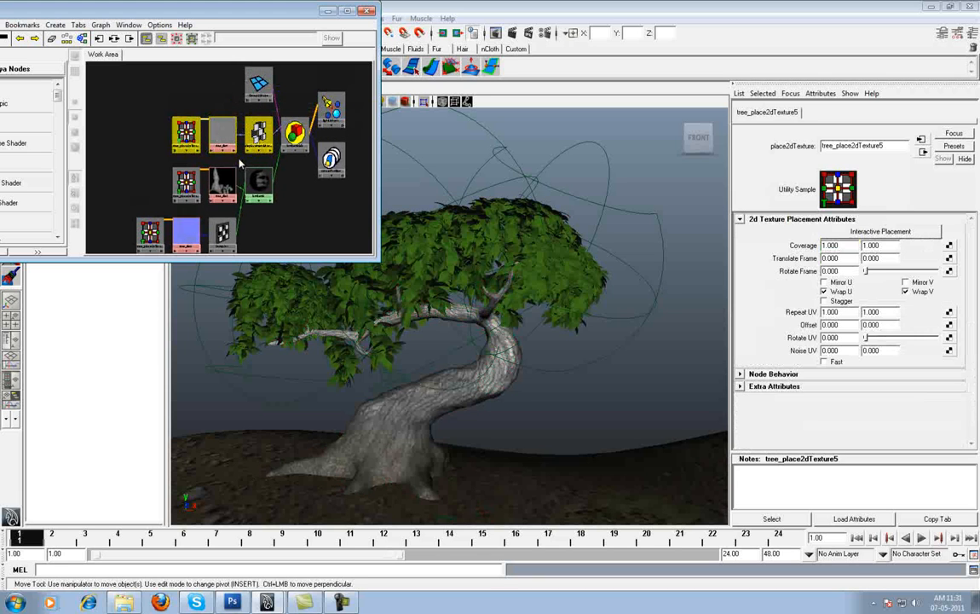
{"action": "key", "text": "Delete"}
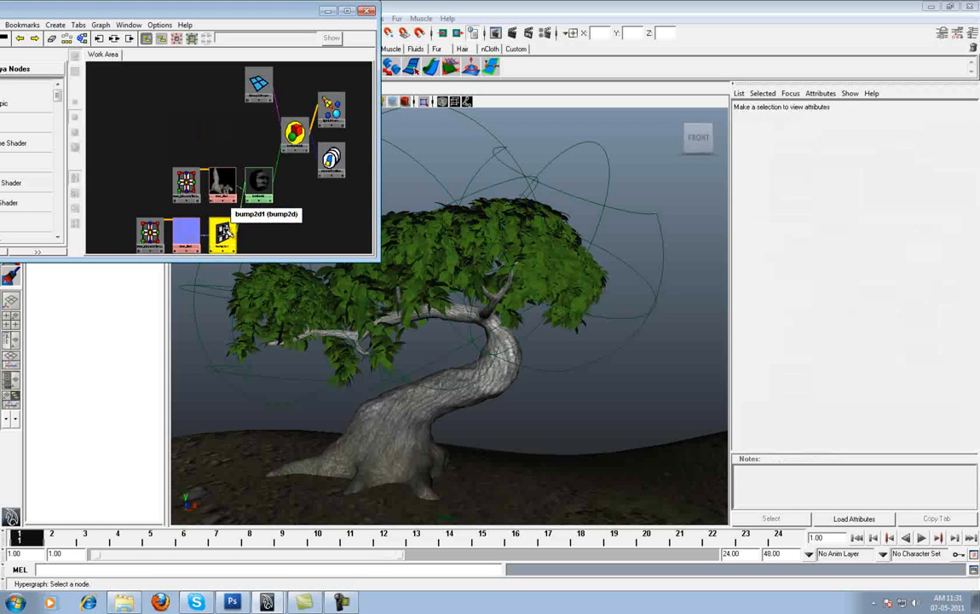
- Set the bump depth of the trunk's bump2d1 node to 0.2 and render the tree to check the bark
{"action": "left_click", "coordinate": [223, 231]}
{"action": "left_click", "coordinate": [841, 244]}
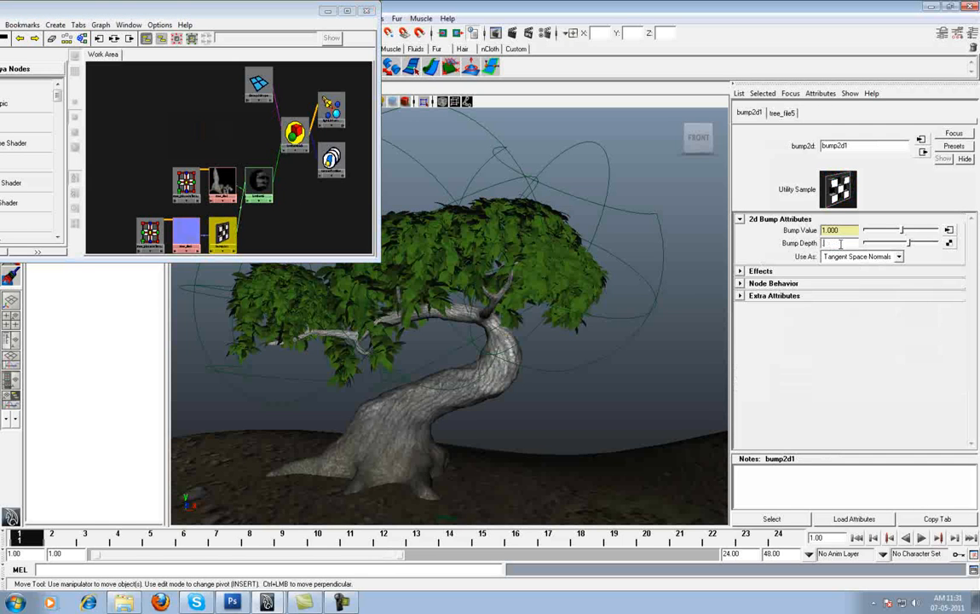
{"action": "left_click", "coordinate": [495, 32]}
{"action": "left_click", "coordinate": [160, 175]}
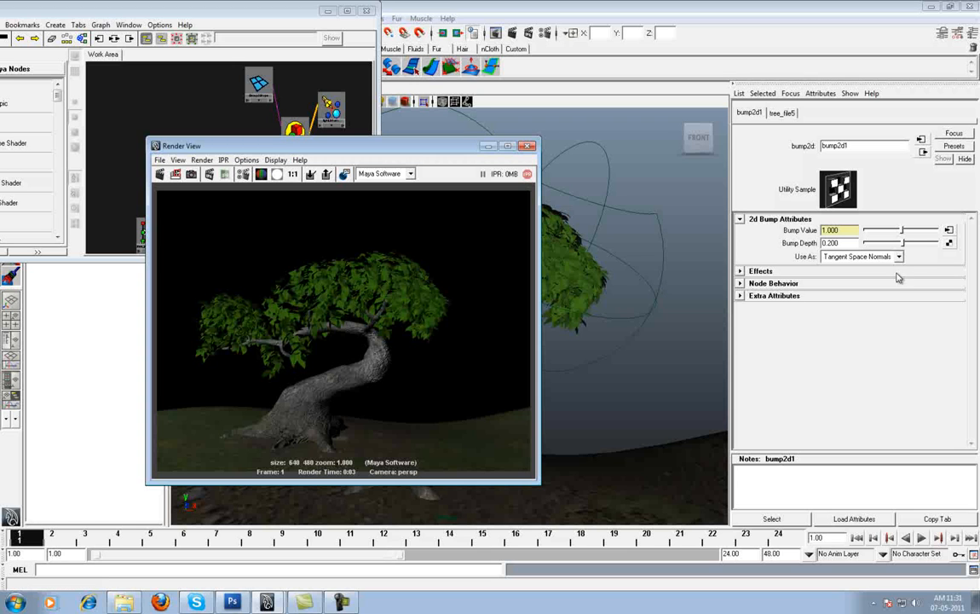
{"action": "left_click", "coordinate": [850, 244]}
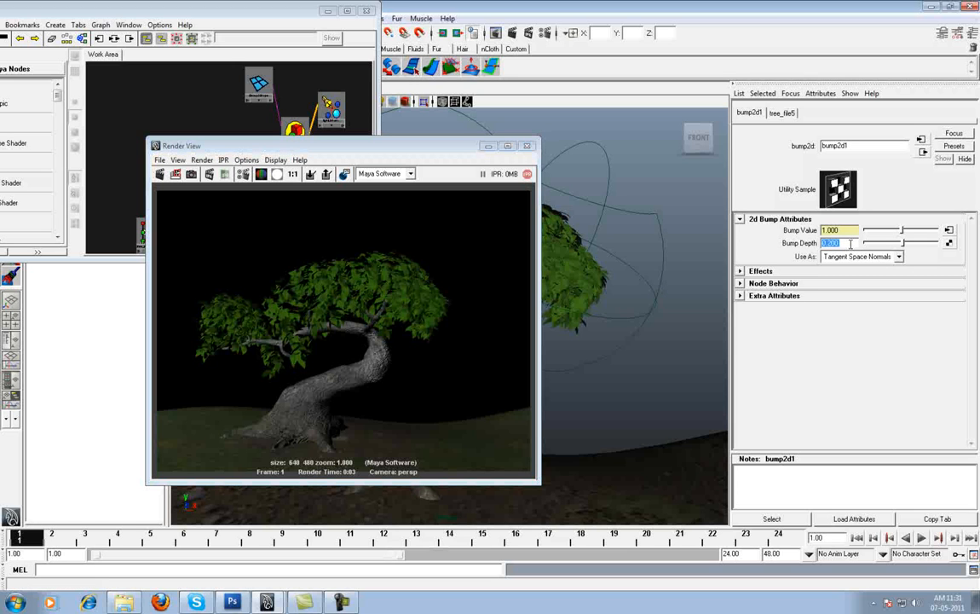
{"action": "left_click", "coordinate": [527, 146]}
- Show the scene's materials above an emptied work area and add the green lambert7 material to the graph
{"action": "middle_click_drag", "start_coordinate": [243, 174], "coordinate": [264, 181], "text": "alt"}
{"action": "right_click_drag", "start_coordinate": [264, 181], "coordinate": [194, 167], "text": "alt"}
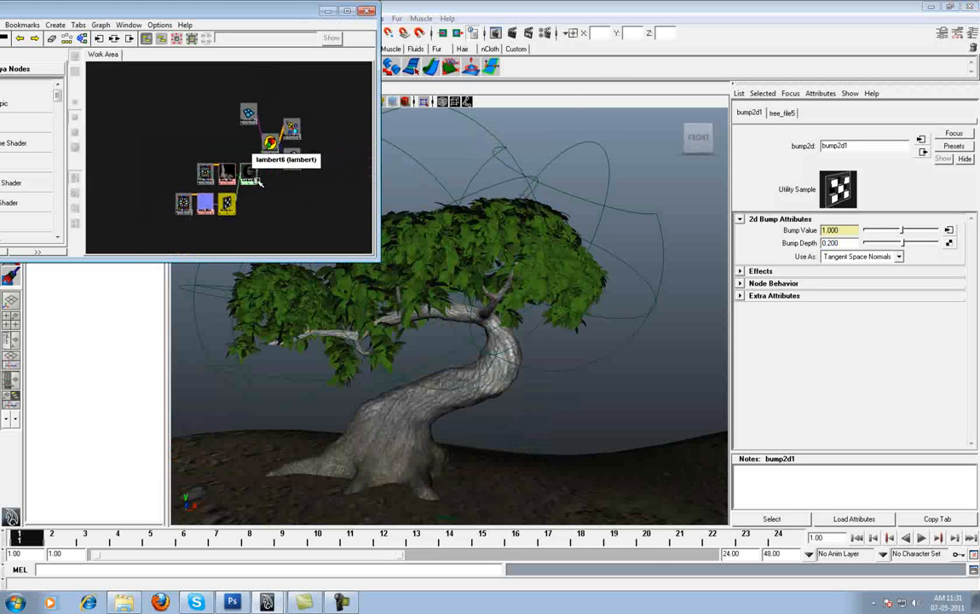
{"action": "middle_click_drag", "start_coordinate": [307, 177], "coordinate": [318, 205], "text": "alt"}
{"action": "right_click_drag", "start_coordinate": [318, 204], "coordinate": [58, 115], "text": "alt"}
{"action": "left_click_drag", "start_coordinate": [168, 13], "coordinate": [364, 23]}
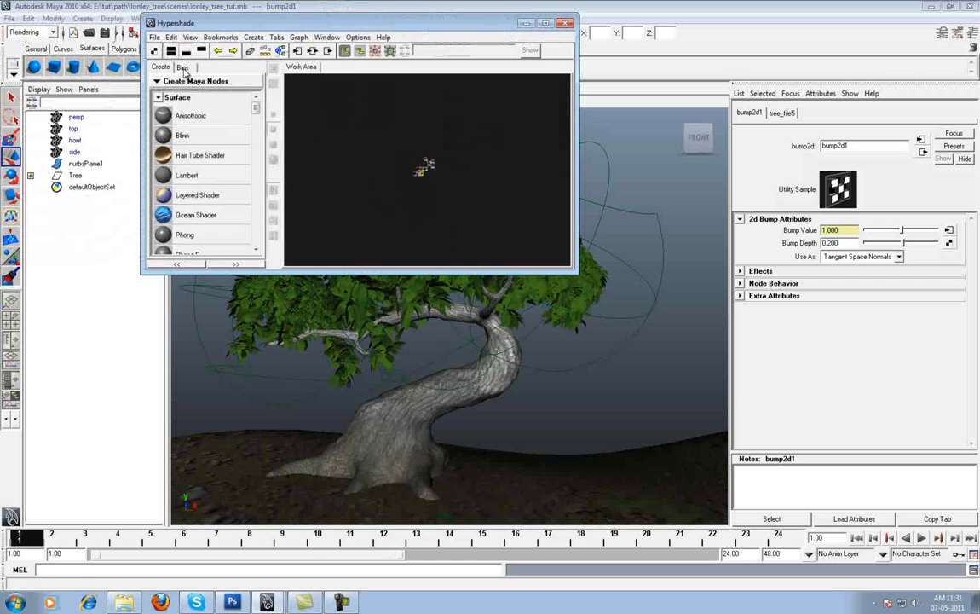
{"action": "left_click", "coordinate": [172, 53]}
{"action": "left_click", "coordinate": [299, 68]}
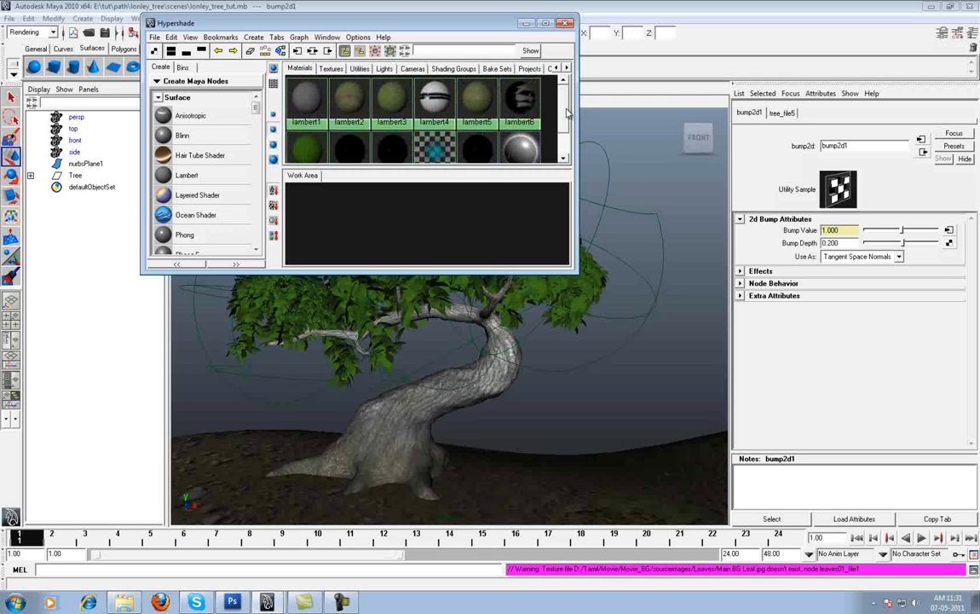
{"action": "scroll", "coordinate": [435, 128], "scroll_direction": "down", "scroll_amount": 1}
{"action": "middle_click_drag", "start_coordinate": [310, 139], "coordinate": [358, 202]}
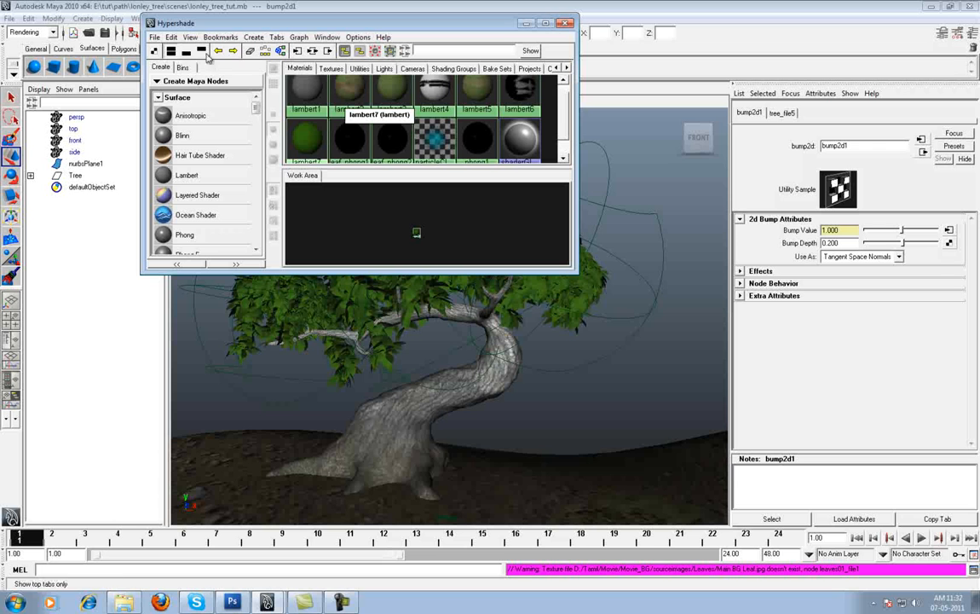
- Expand the Tree and Main_Tree2 groups and delete the 3D texture placement objects around the canopy
{"action": "left_click_drag", "start_coordinate": [244, 26], "coordinate": [646, 276]}
{"action": "left_click", "coordinate": [30, 175]}
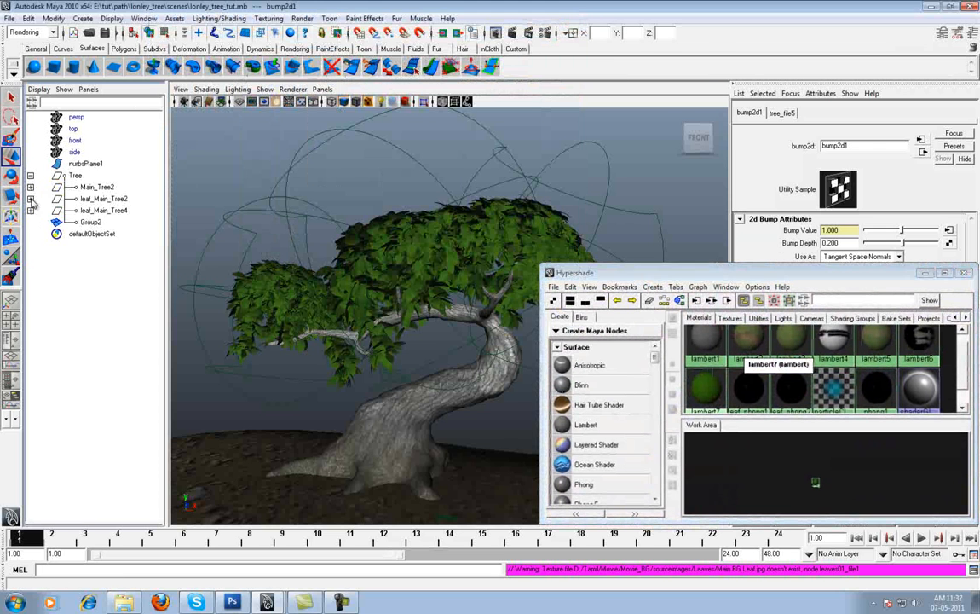
{"action": "left_click", "coordinate": [30, 188]}
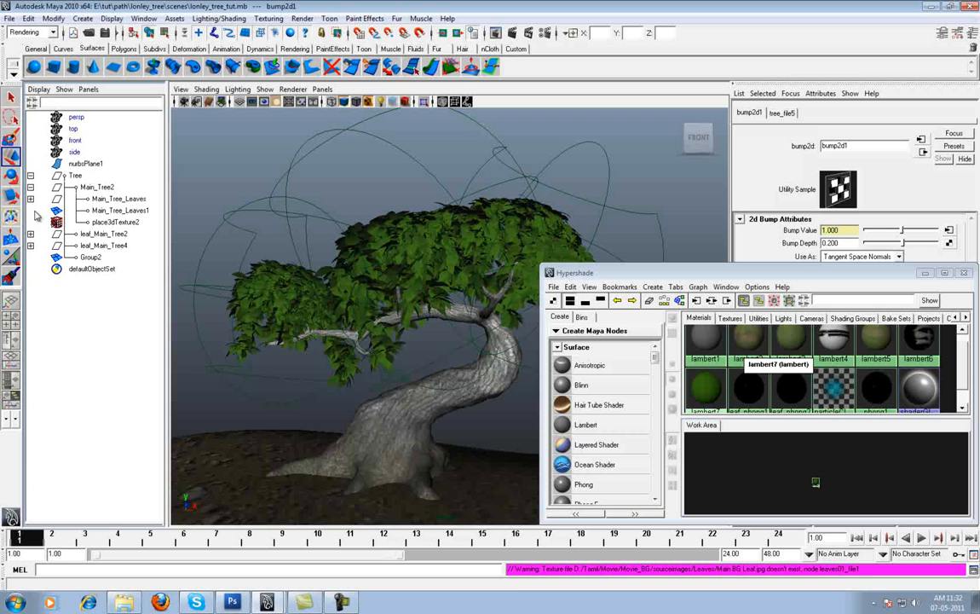
{"action": "left_click", "coordinate": [301, 159]}
{"action": "key", "text": "Delete"}
{"action": "left_click", "coordinate": [269, 210]}
{"action": "key", "text": "Delete"}
{"action": "left_click", "coordinate": [515, 167]}
{"action": "key", "text": "Delete"}
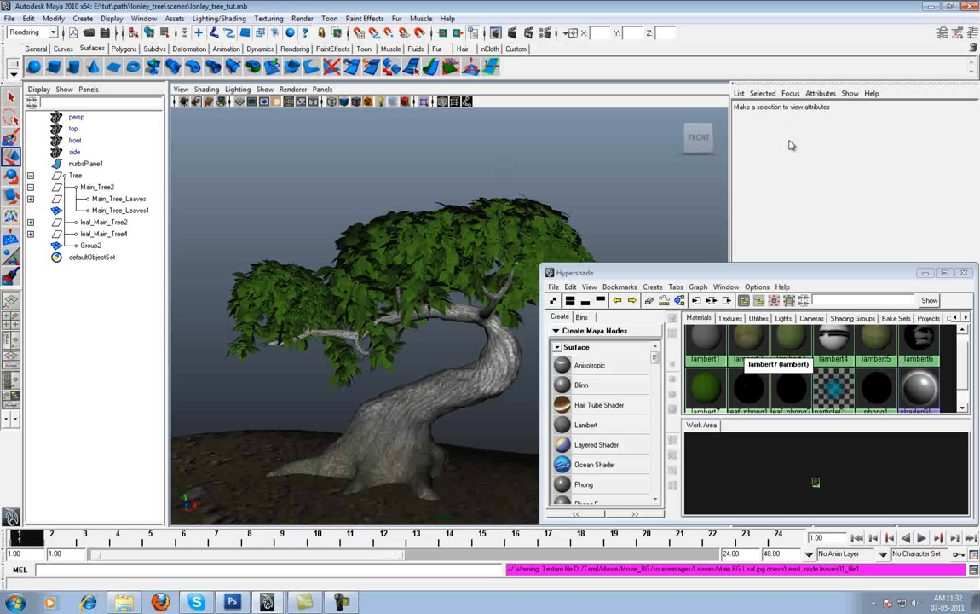
- Display only the Hypershade's work area and frame the lambert7 material in it
{"action": "left_click_drag", "start_coordinate": [682, 271], "coordinate": [469, 137]}
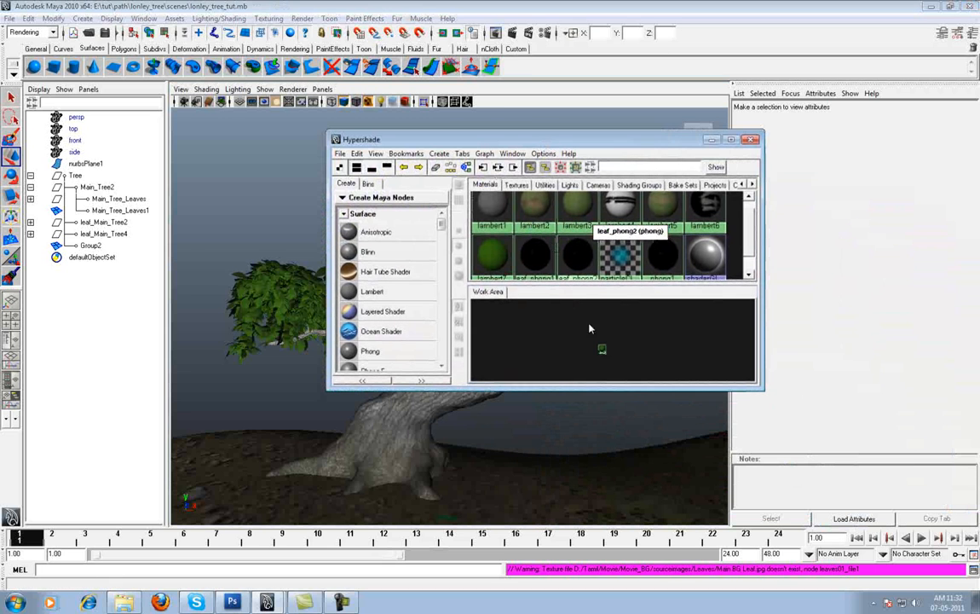
{"action": "middle_click_drag", "start_coordinate": [639, 292], "coordinate": [664, 274], "text": "alt"}
{"action": "scroll", "coordinate": [672, 351], "scroll_direction": "up", "scroll_amount": 3}
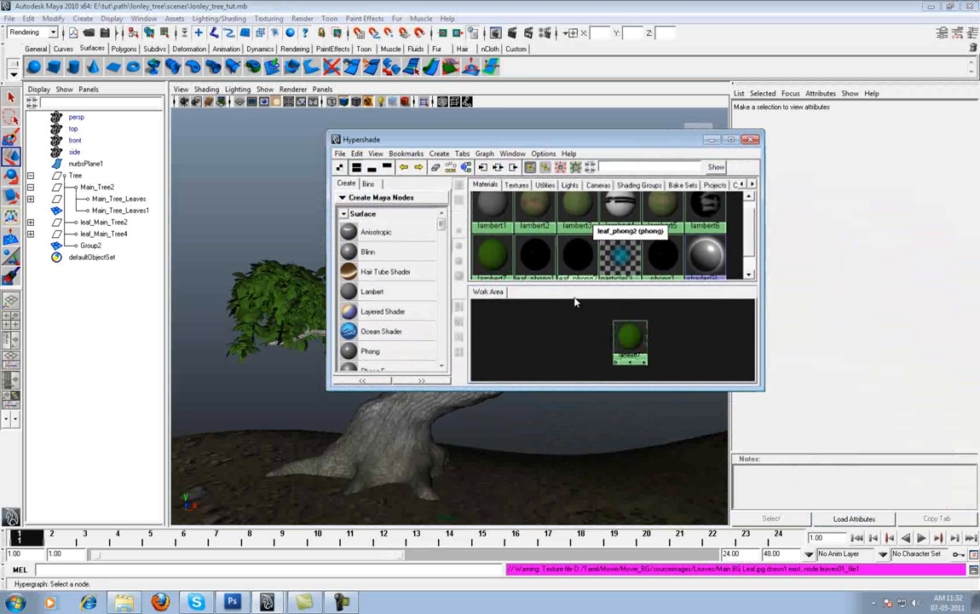
{"action": "scroll", "coordinate": [418, 222], "scroll_direction": "down", "scroll_amount": 1}
{"action": "left_click", "coordinate": [372, 168]}
{"action": "middle_click_drag", "start_coordinate": [629, 229], "coordinate": [652, 304], "text": "alt"}
{"action": "scroll", "coordinate": [648, 268], "scroll_direction": "up", "scroll_amount": 3}
- Rename the green lambert7 material as leaf
{"action": "double_click", "coordinate": [649, 281]}
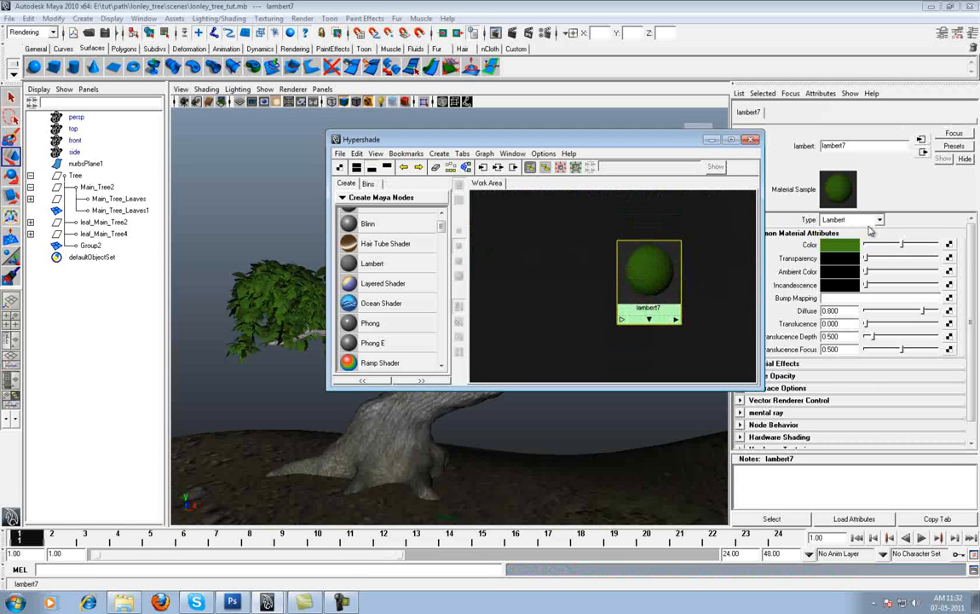
{"action": "double_click", "coordinate": [796, 146]}
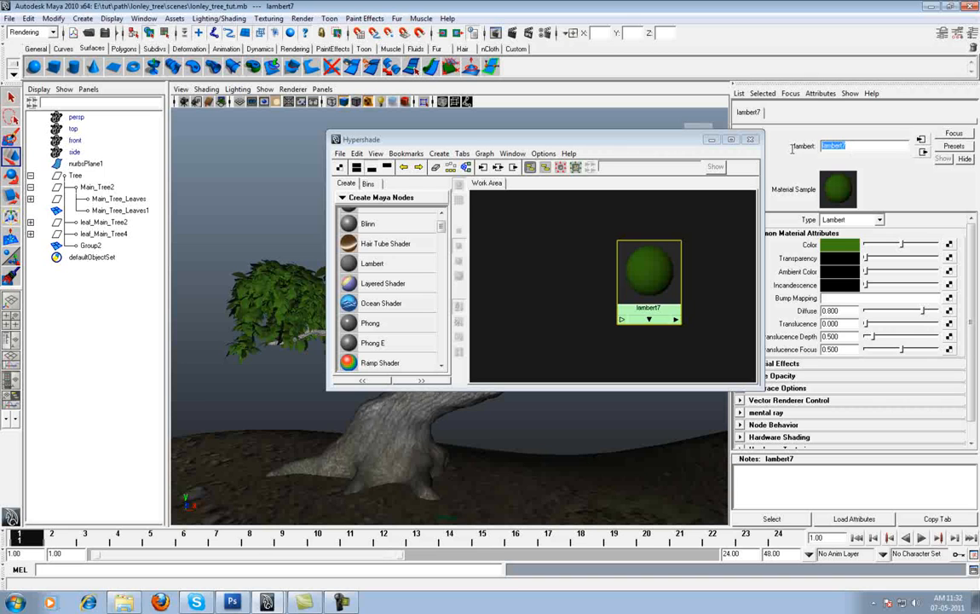
{"action": "key", "text": "BackSpace"}
{"action": "type", "text": "leaf"}
{"action": "key", "text": "Return"}
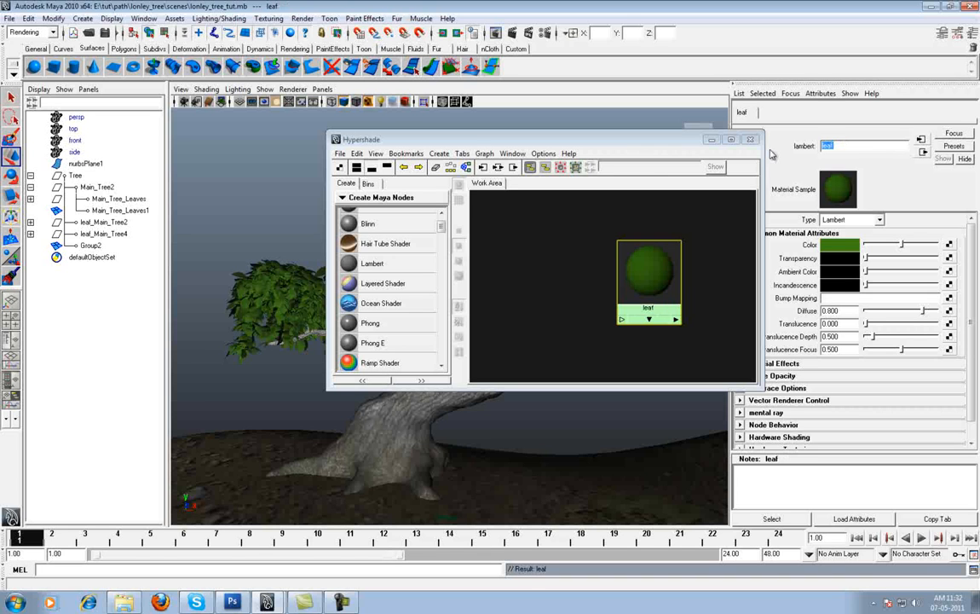
- Create a projected Noise texture in the Hypershade work area and arrange the leaf material beside its projection node
{"action": "left_click_drag", "start_coordinate": [441, 226], "coordinate": [442, 262]}
{"action": "left_click", "coordinate": [376, 242]}
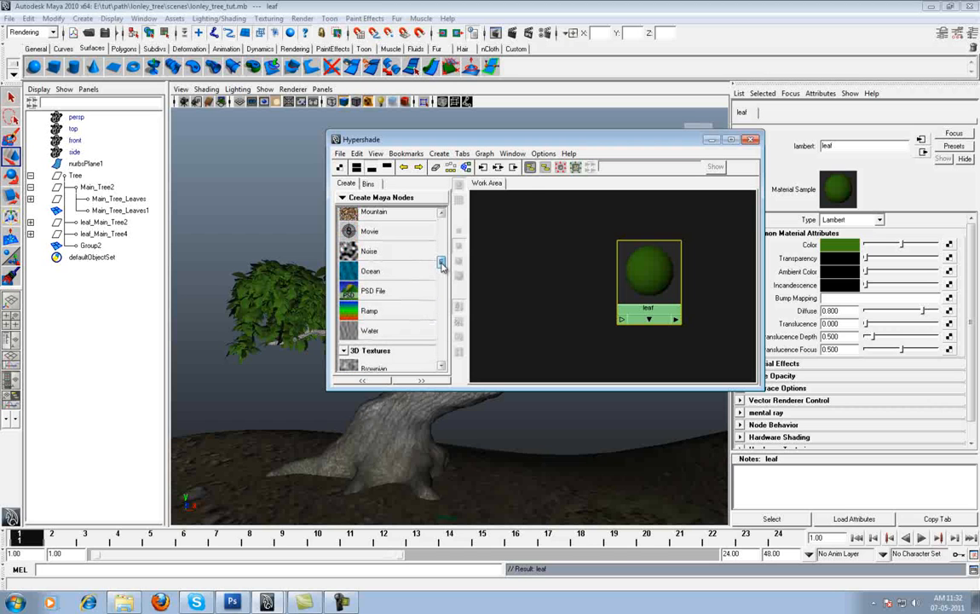
{"action": "left_click", "coordinate": [392, 247]}
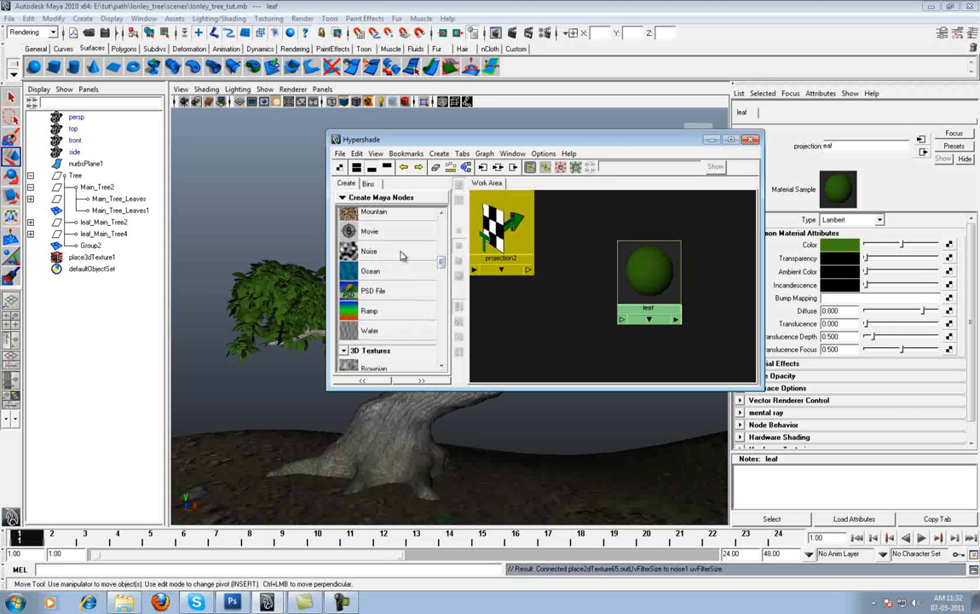
{"action": "left_click", "coordinate": [579, 260]}
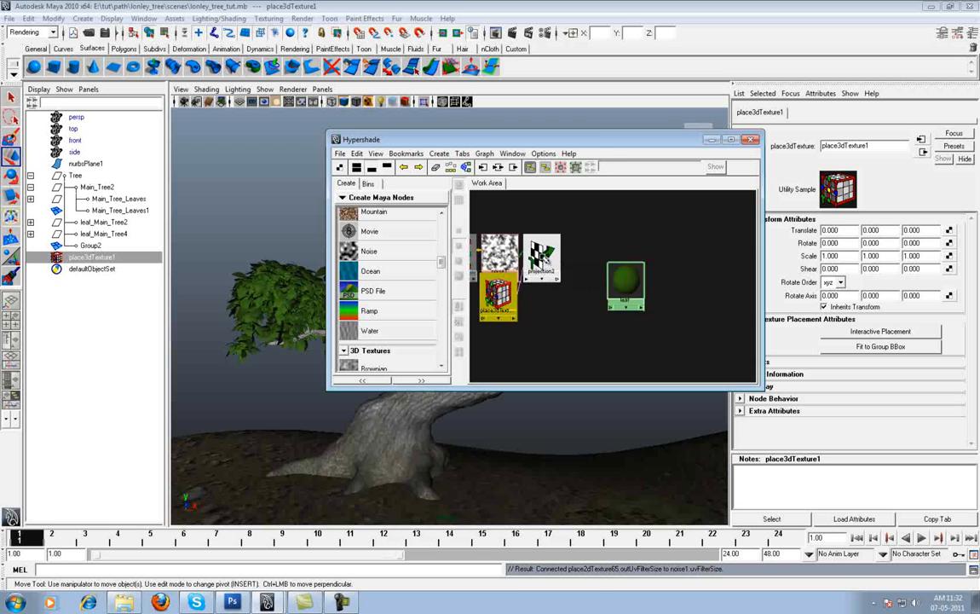
{"action": "left_click_drag", "start_coordinate": [629, 281], "coordinate": [610, 257]}
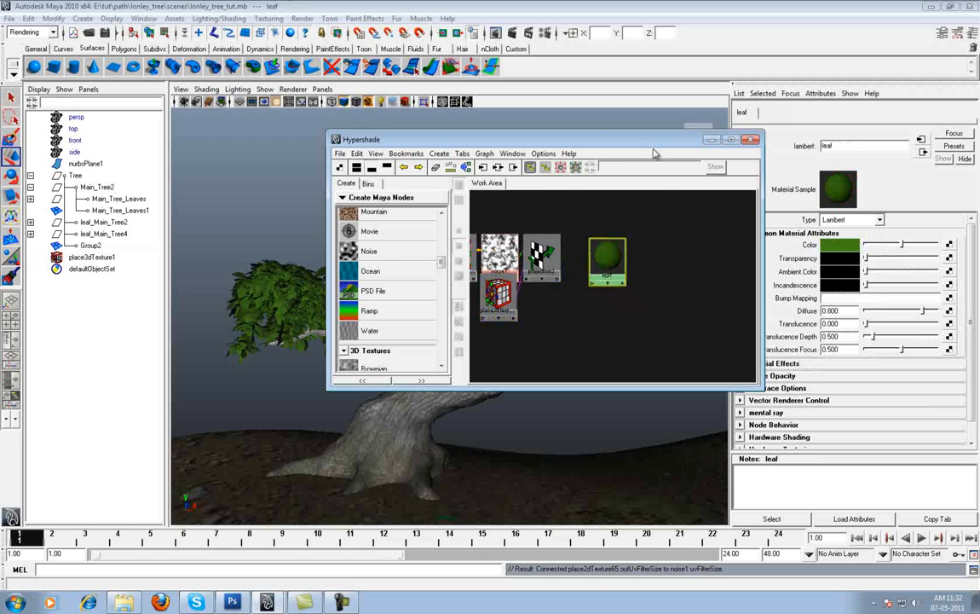
- Connect the noise projection's outAlpha to the leaf material's diffuse
{"action": "left_click_drag", "start_coordinate": [597, 139], "coordinate": [516, 130]}
{"action": "middle_click_drag", "start_coordinate": [619, 298], "coordinate": [809, 312]}
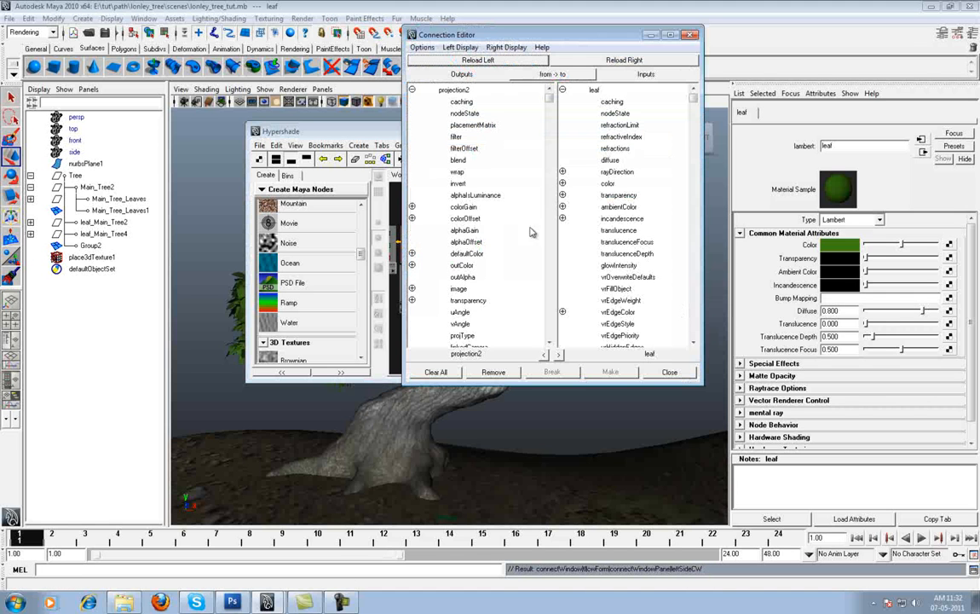
{"action": "scroll", "coordinate": [530, 232], "scroll_direction": "down", "scroll_amount": 3}
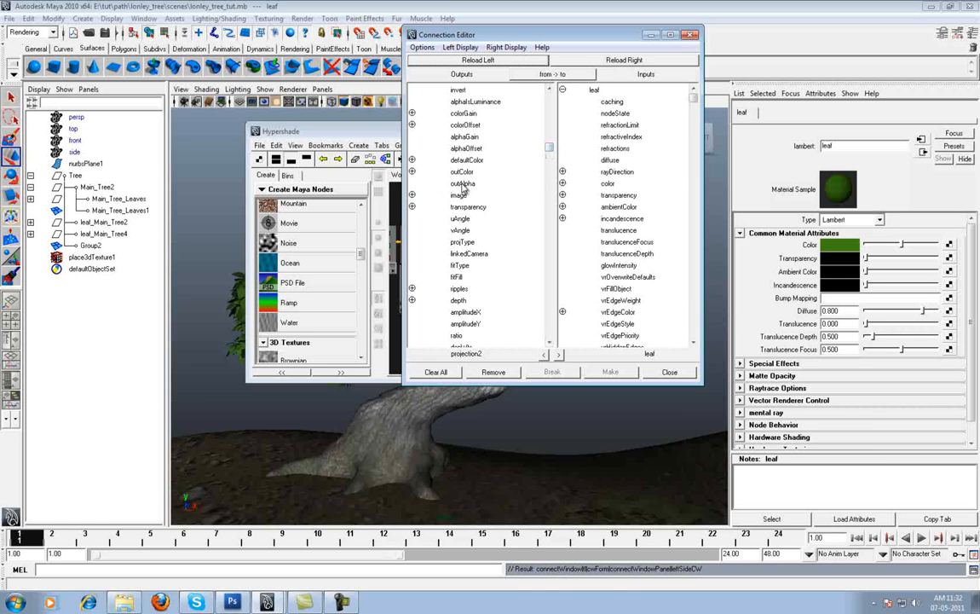
{"action": "left_click", "coordinate": [462, 184]}
{"action": "left_click", "coordinate": [611, 160]}
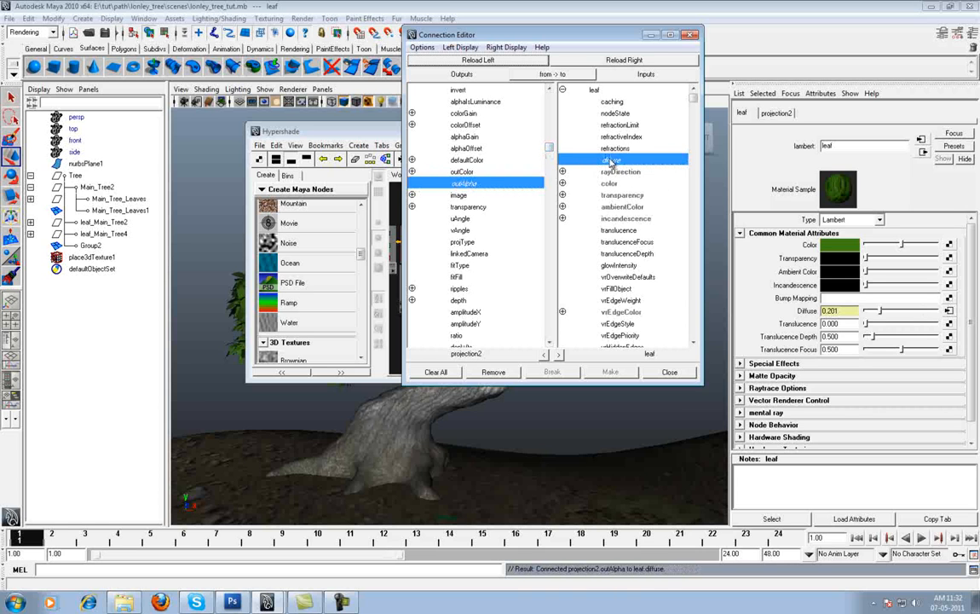
{"action": "left_click", "coordinate": [670, 372]}
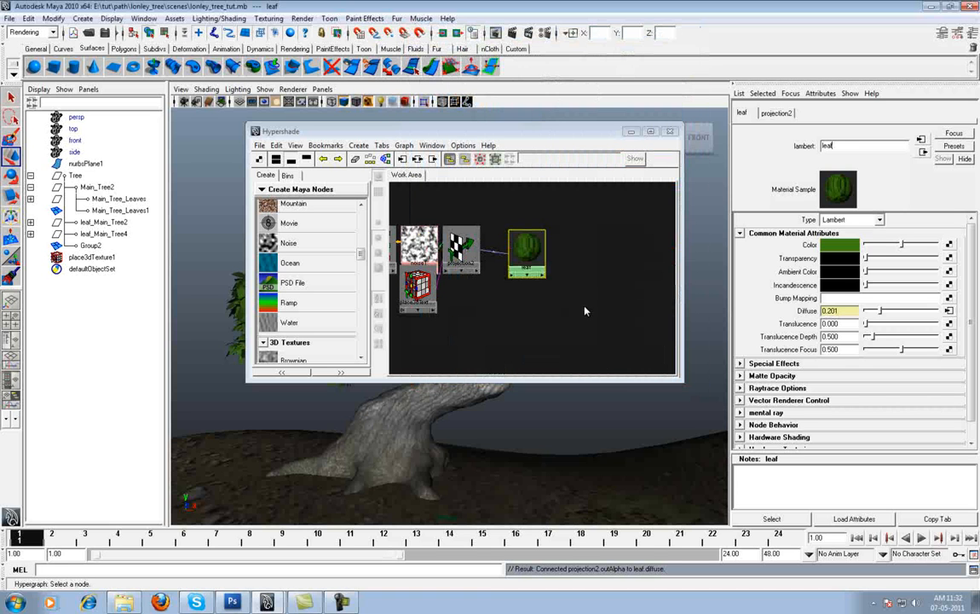
- Set the noise projection's type to Spherical
{"action": "key", "text": "a"}
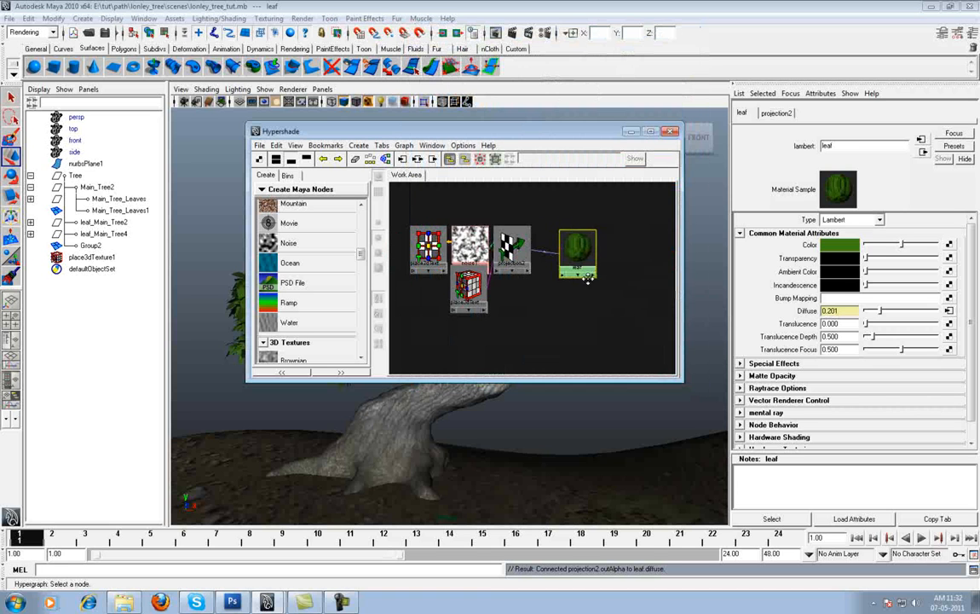
{"action": "left_click", "coordinate": [515, 253]}
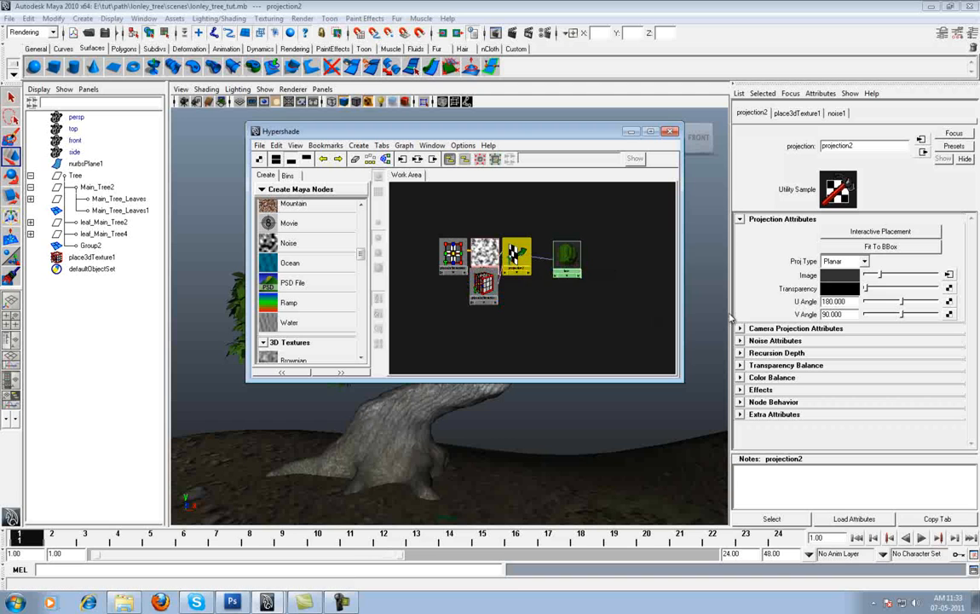
{"action": "left_click", "coordinate": [844, 261]}
{"action": "left_click", "coordinate": [844, 287]}
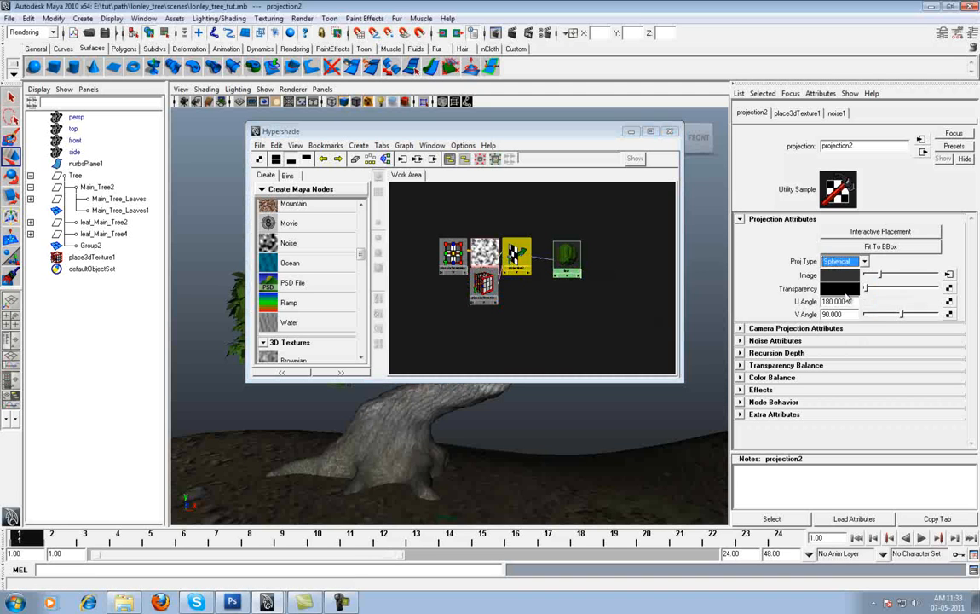
- Uncover the viewport, select the noise projection's 3D placement object and move it over to the tree
{"action": "left_click_drag", "start_coordinate": [414, 134], "coordinate": [777, 197]}
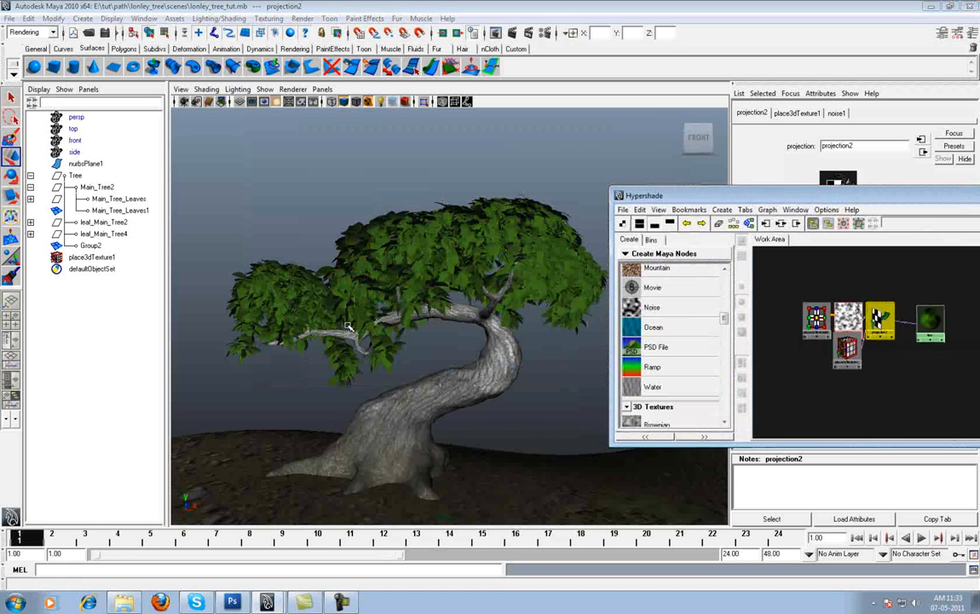
{"action": "scroll", "coordinate": [406, 326], "scroll_direction": "down", "scroll_amount": 5}
{"action": "left_click_drag", "start_coordinate": [407, 326], "coordinate": [437, 294], "text": "alt"}
{"action": "left_click", "coordinate": [526, 338]}
{"action": "left_click_drag", "start_coordinate": [397, 153], "coordinate": [457, 211], "text": "alt"}
{"action": "left_click_drag", "start_coordinate": [278, 206], "coordinate": [410, 205]}
{"action": "left_click_drag", "start_coordinate": [449, 270], "coordinate": [422, 280], "text": "alt"}
{"action": "left_click_drag", "start_coordinate": [445, 320], "coordinate": [455, 279], "text": "alt"}
- Scale the 3D placement uniformly to about 4.486 and position it around the canopy at about -3.443, 4.700, -6.991
{"action": "key", "text": "r"}
{"action": "left_click_drag", "start_coordinate": [395, 254], "coordinate": [798, 286]}
{"action": "left_click_drag", "start_coordinate": [411, 256], "coordinate": [532, 254], "text": "alt"}
{"action": "key", "text": "w"}
{"action": "left_click_drag", "start_coordinate": [433, 223], "coordinate": [447, 224]}
{"action": "left_click_drag", "start_coordinate": [479, 257], "coordinate": [510, 149], "text": "alt"}
- Test-render the view with Maya Software, close the render and save the scene
{"action": "left_click", "coordinate": [512, 32]}
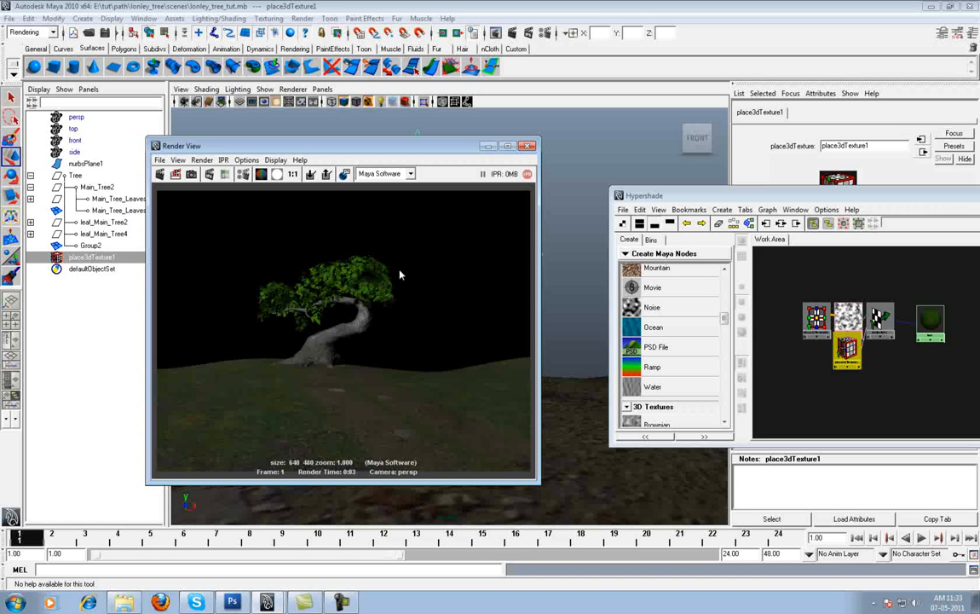
{"action": "left_click", "coordinate": [527, 147]}
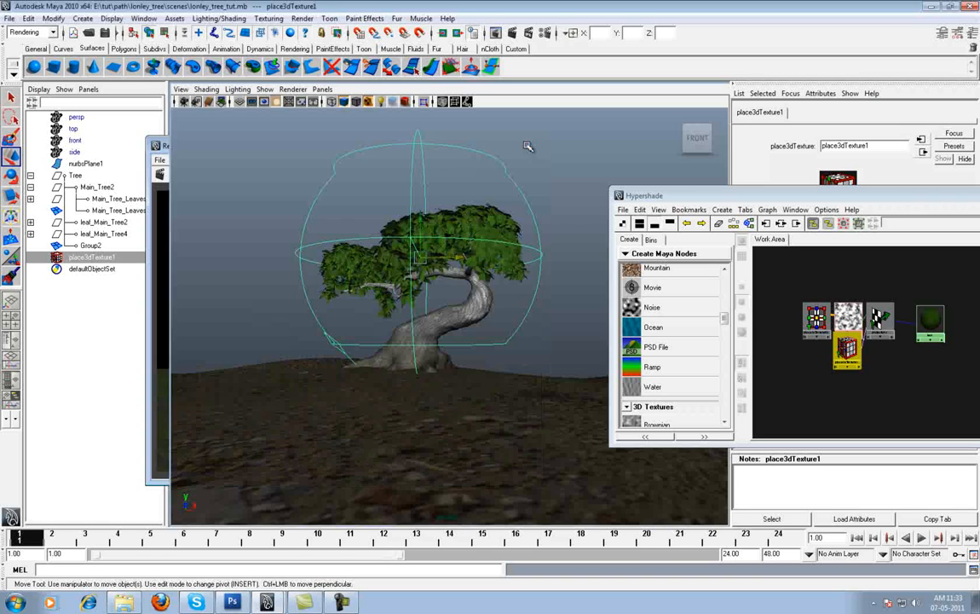
{"action": "right_click_drag", "start_coordinate": [509, 303], "coordinate": [294, 164], "text": "alt"}
{"action": "key", "text": "q"}
{"action": "key", "text": "ctrl+s"}
- Minimize the Hypershade to free the viewport around the tree
{"action": "left_click_drag", "start_coordinate": [734, 194], "coordinate": [440, 126]}
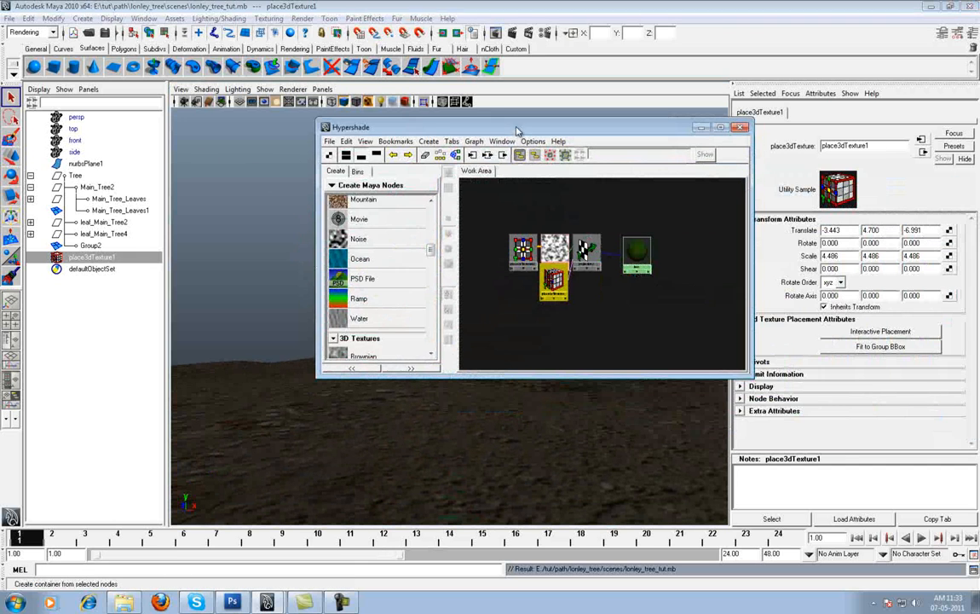
{"action": "scroll", "coordinate": [635, 269], "scroll_direction": "down", "scroll_amount": 2}
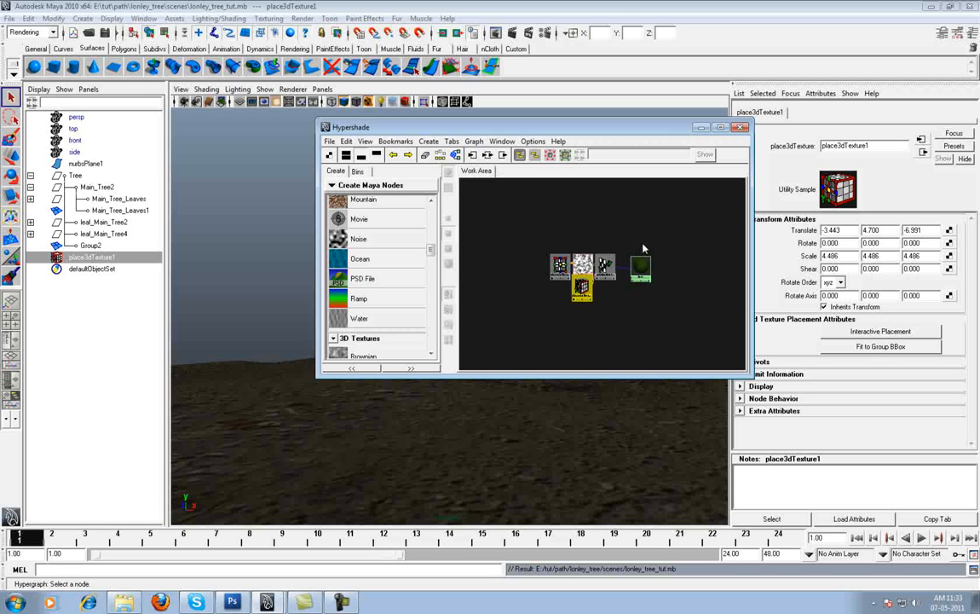
{"action": "left_click", "coordinate": [699, 127]}
{"action": "left_click_drag", "start_coordinate": [553, 330], "coordinate": [518, 289], "text": "alt"}
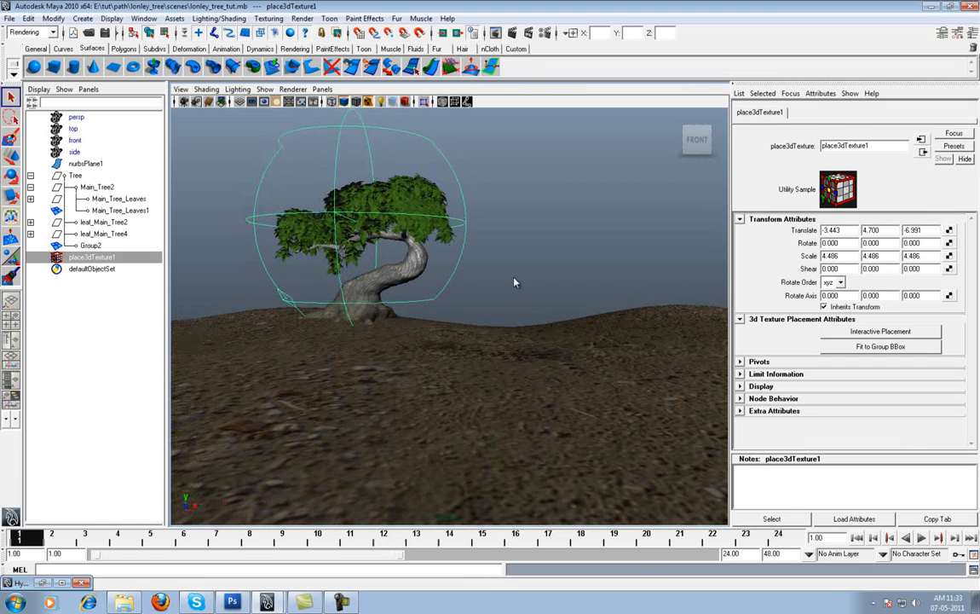
- Set the renderer to mental ray and create a Physical Sun and Sky environment in the render settings
{"action": "left_click", "coordinate": [546, 33]}
{"action": "left_click", "coordinate": [548, 34]}
{"action": "left_click", "coordinate": [527, 85]}
{"action": "left_click", "coordinate": [517, 120]}
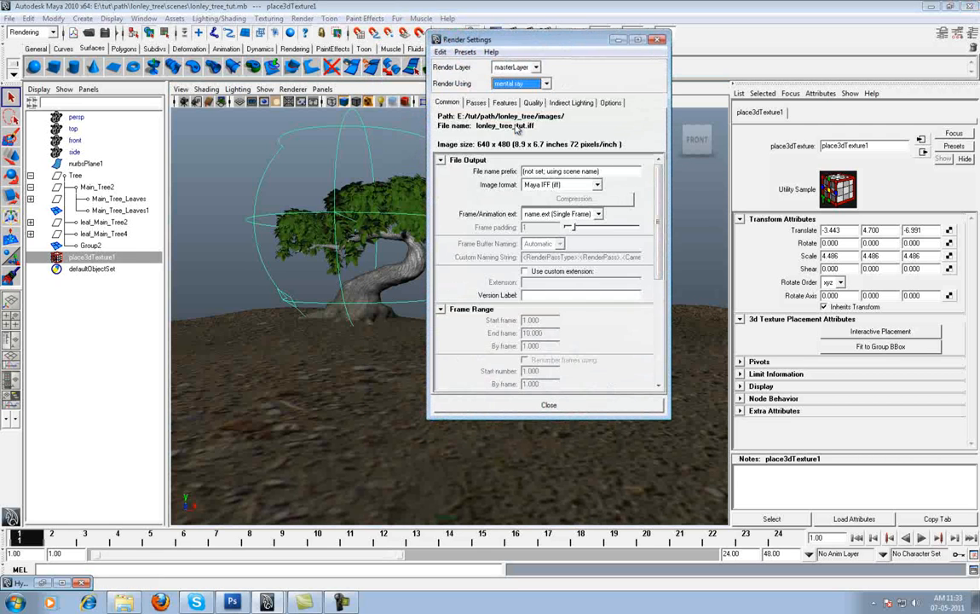
{"action": "left_click", "coordinate": [570, 103]}
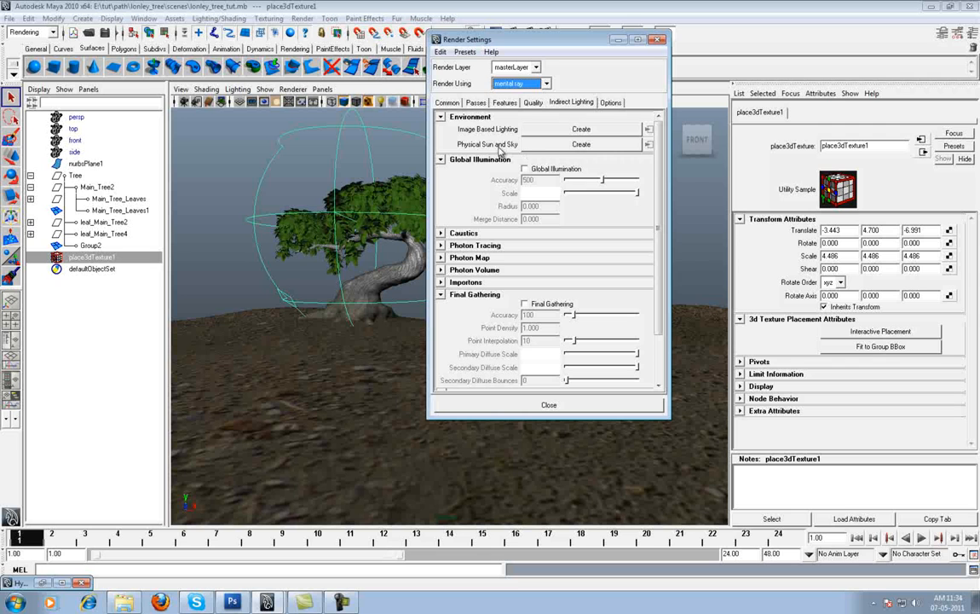
{"action": "left_click", "coordinate": [582, 145]}
{"action": "left_click", "coordinate": [548, 404]}
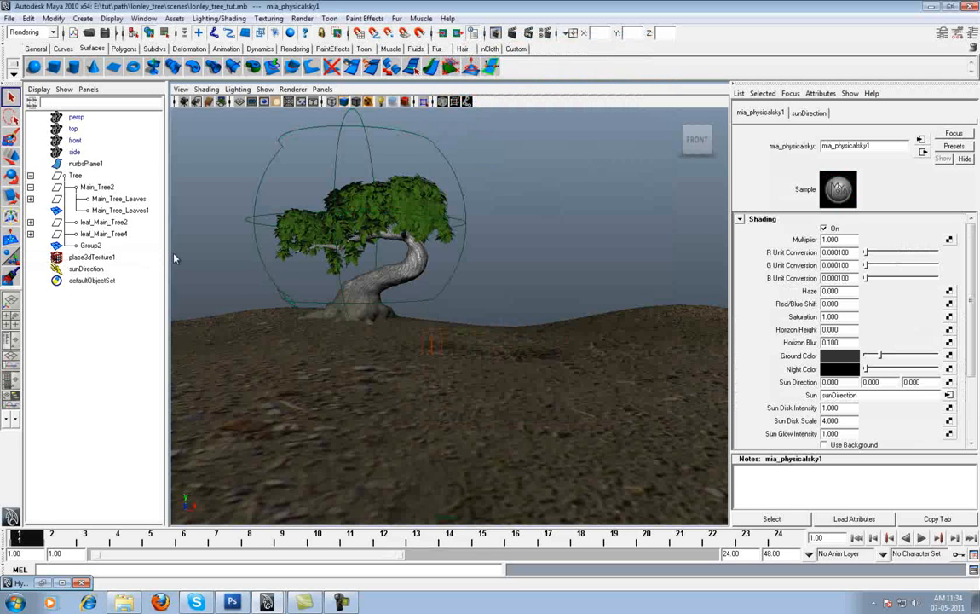
- Move the sunDirection light to about 1.438, 4.361, -0.427 and rotate it to about -65.346, 22.078, -65.248, aimed at the tree
{"action": "left_click", "coordinate": [96, 269]}
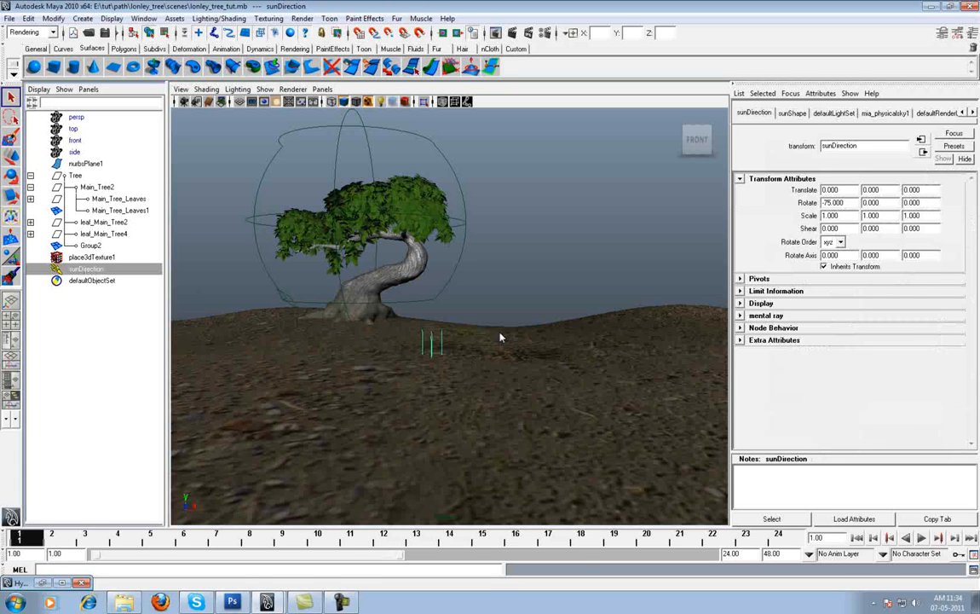
{"action": "key", "text": "w"}
{"action": "left_click_drag", "start_coordinate": [433, 359], "coordinate": [481, 217]}
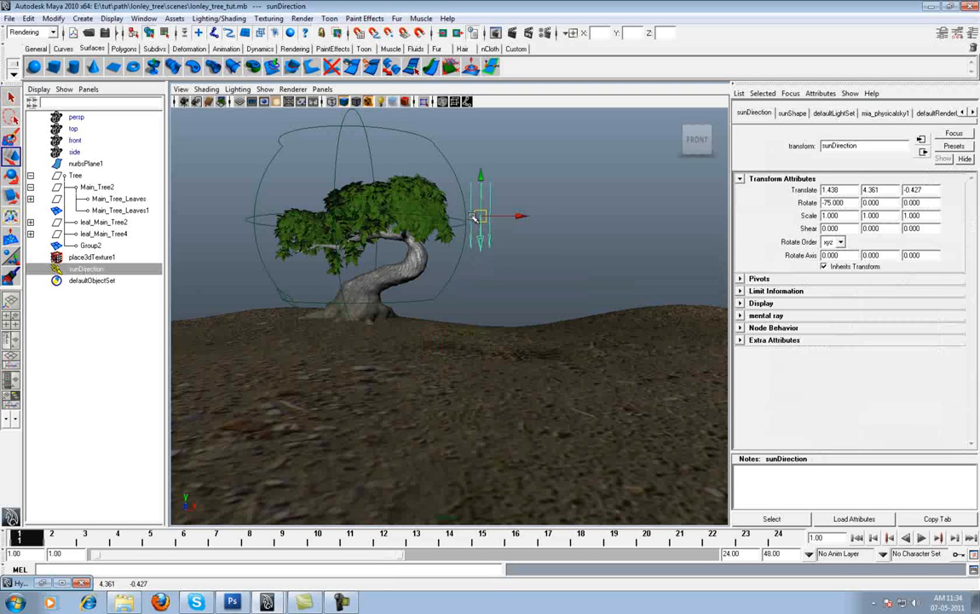
{"action": "key", "text": "e"}
{"action": "left_click_drag", "start_coordinate": [512, 171], "coordinate": [501, 219]}
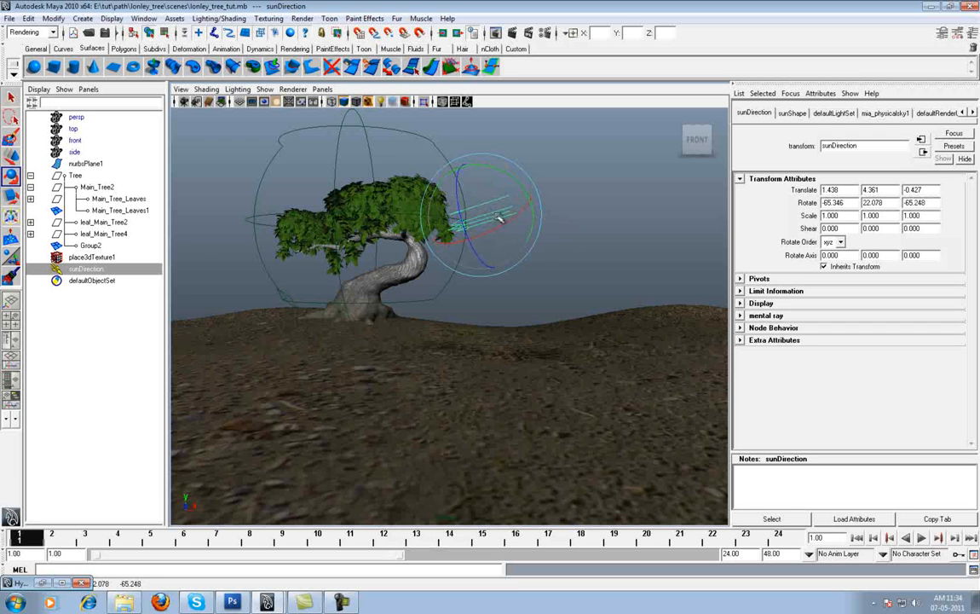
- Render the perspective view with mental ray to check the sun and sky lighting on the tree
{"action": "right_click_drag", "start_coordinate": [604, 328], "coordinate": [545, 324], "text": "alt"}
{"action": "middle_click_drag", "start_coordinate": [545, 323], "coordinate": [552, 309], "text": "alt"}
{"action": "key", "text": "space"}
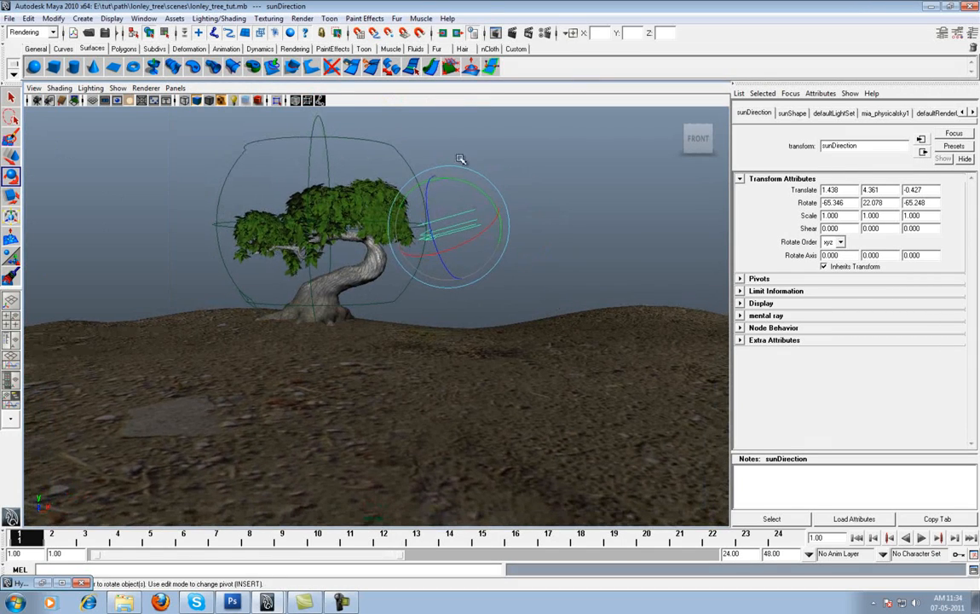
{"action": "left_click", "coordinate": [495, 35]}
{"action": "left_click", "coordinate": [159, 173]}
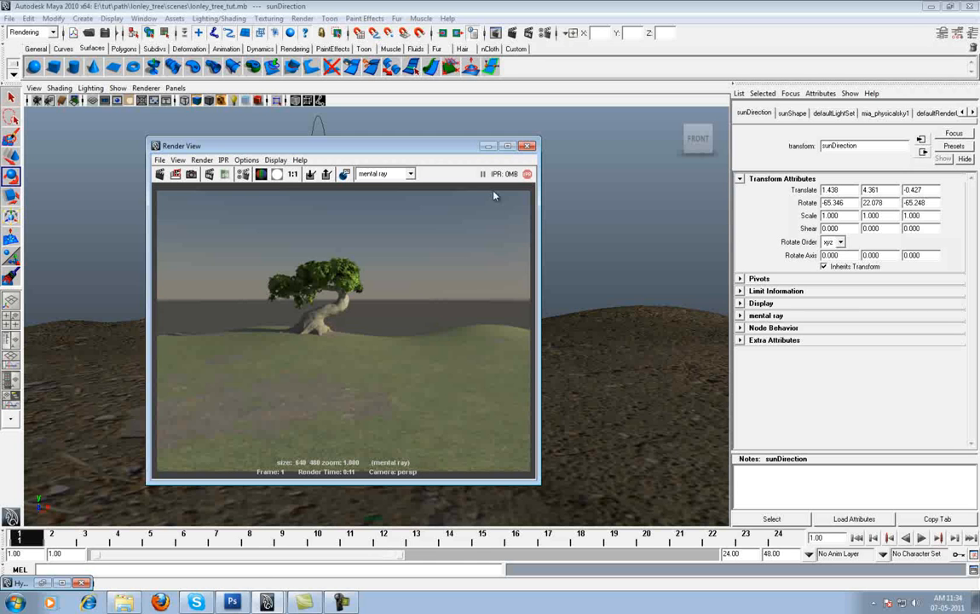
{"action": "left_click", "coordinate": [533, 148]}
- Set the physical sky's horizon height to -1 and saturation to 2
{"action": "middle_click_drag", "start_coordinate": [448, 266], "coordinate": [455, 225], "text": "alt"}
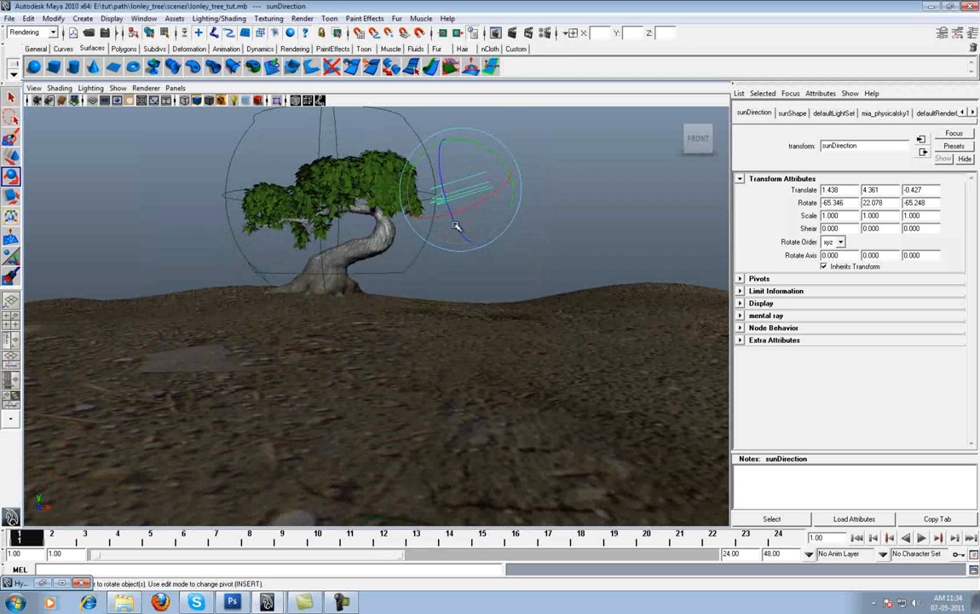
{"action": "left_click", "coordinate": [494, 32]}
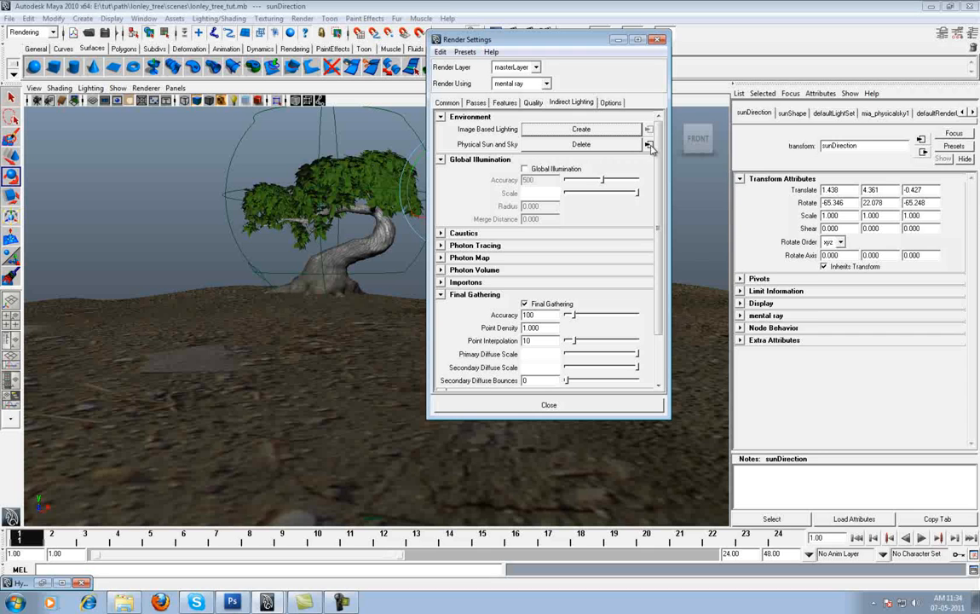
{"action": "left_click", "coordinate": [649, 146]}
{"action": "left_click", "coordinate": [660, 43]}
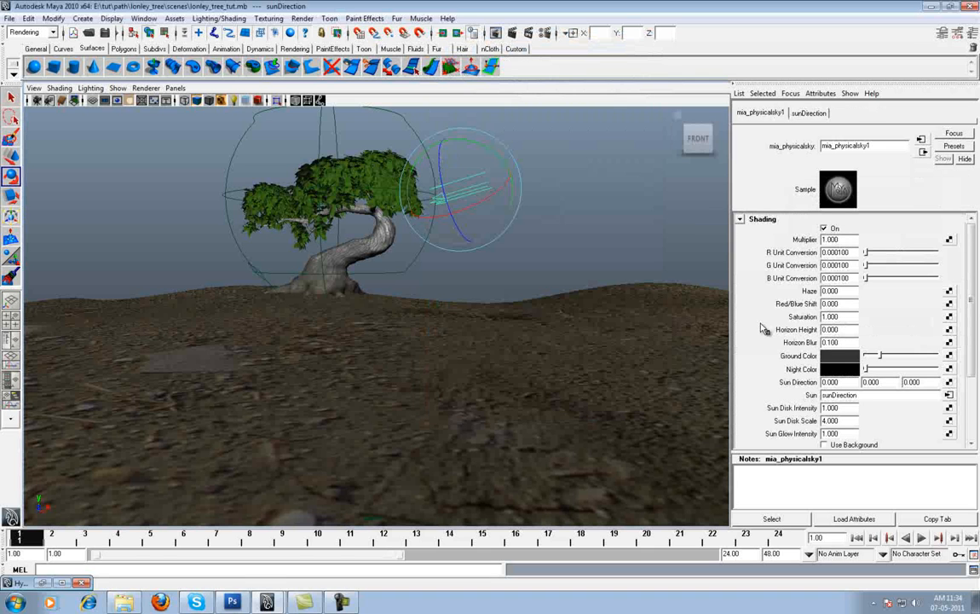
{"action": "left_click", "coordinate": [846, 329]}
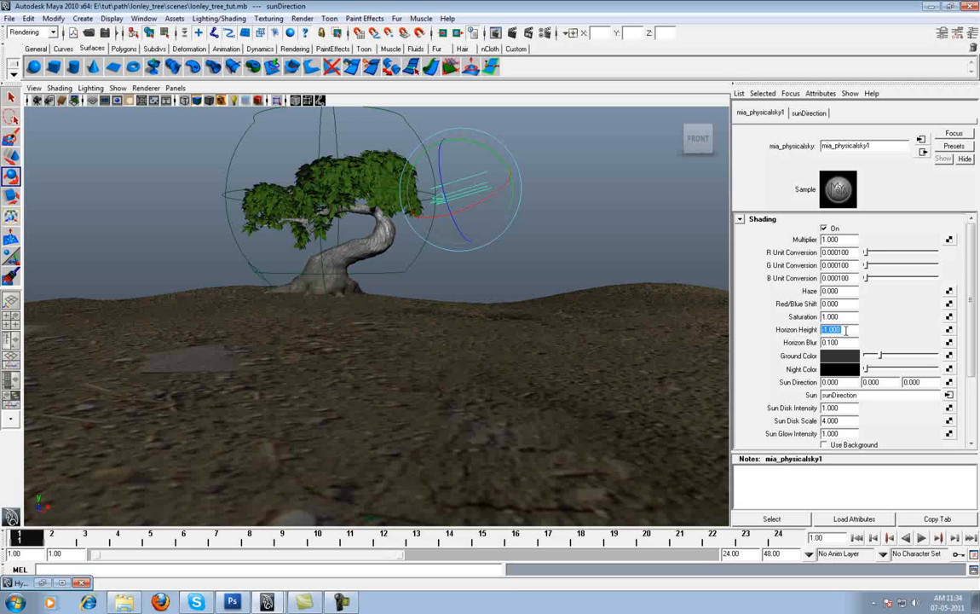
{"action": "left_click", "coordinate": [838, 317]}
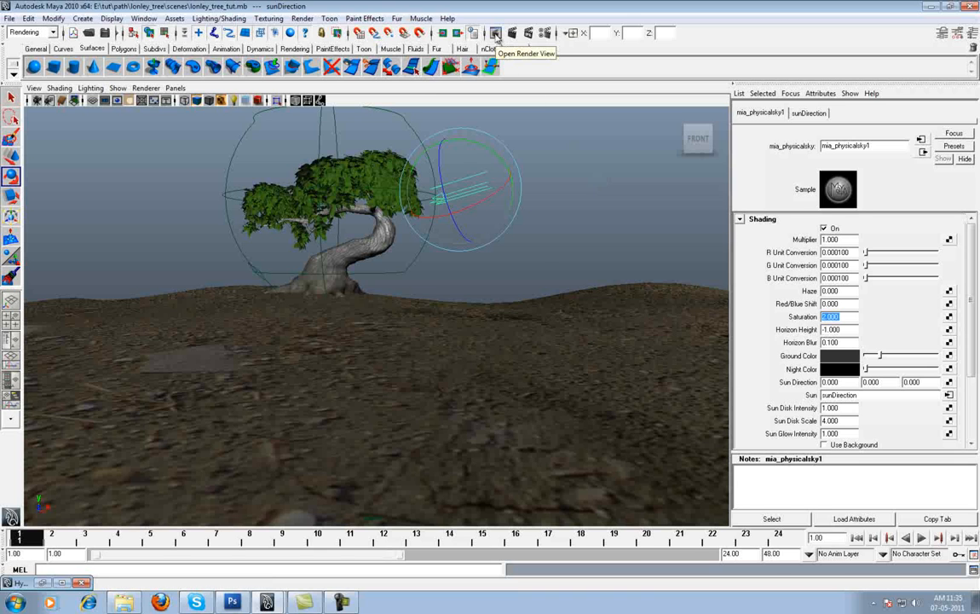
- Review the rendered tree and ground in the Render View and close it
{"action": "left_click", "coordinate": [495, 33]}
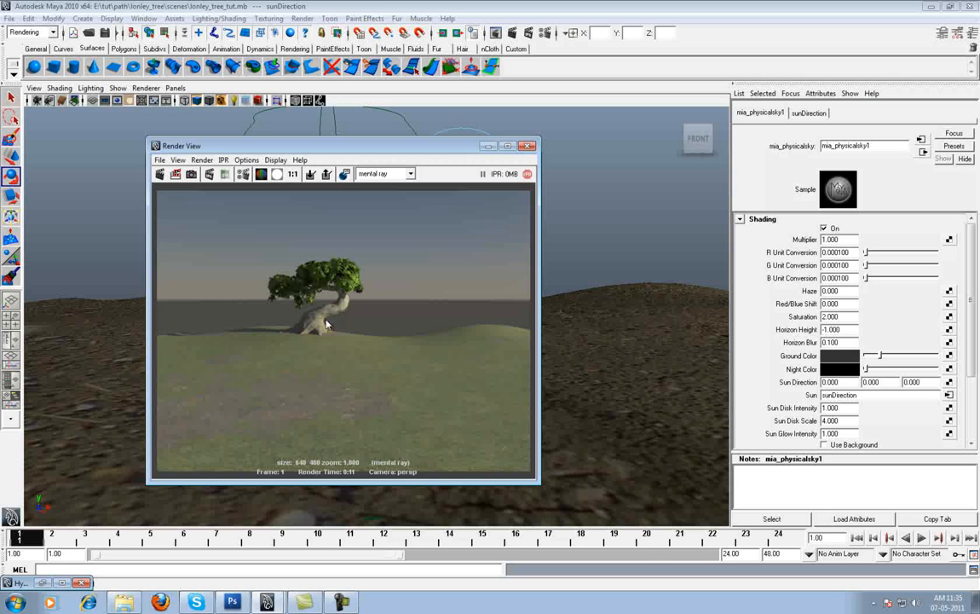
{"action": "left_click_drag", "start_coordinate": [356, 147], "coordinate": [450, 54]}
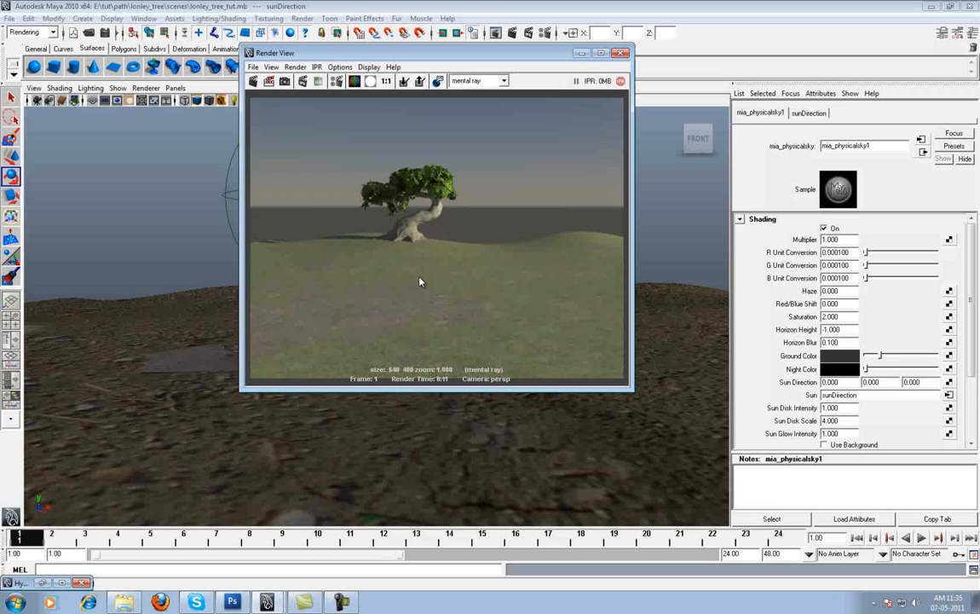
{"action": "left_click", "coordinate": [621, 53]}
{"action": "left_click_drag", "start_coordinate": [335, 275], "coordinate": [375, 315], "text": "alt"}
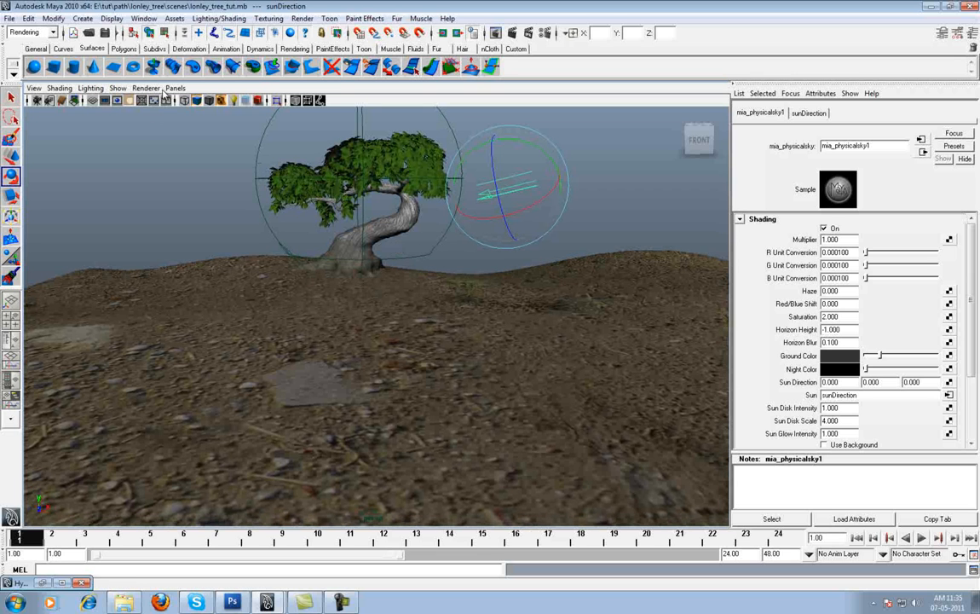
- Restore the Hypershade, clear its work area and display the scene's materials above it
{"action": "left_click", "coordinate": [43, 583]}
{"action": "middle_click_drag", "start_coordinate": [625, 254], "coordinate": [589, 250], "text": "alt"}
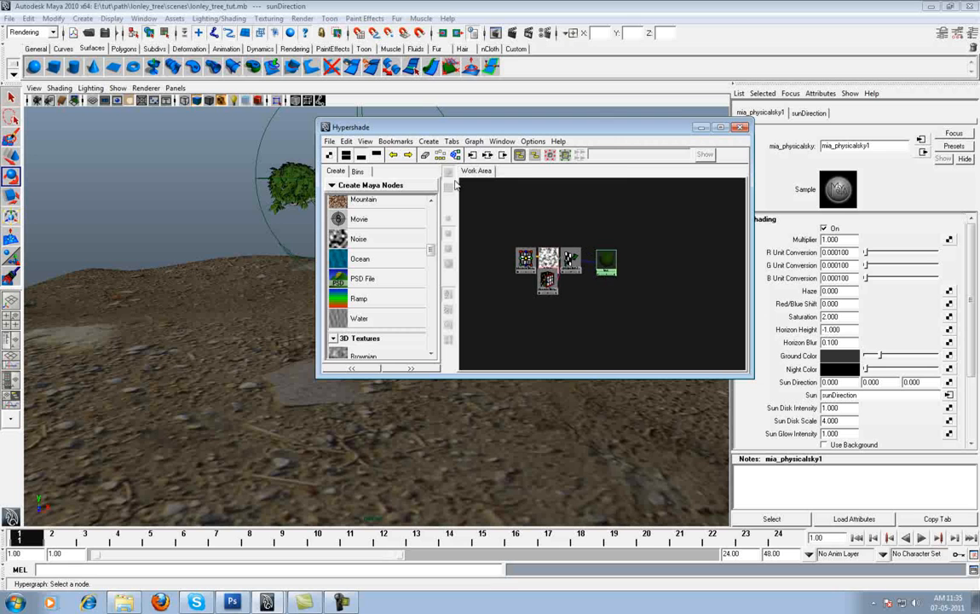
{"action": "left_click", "coordinate": [426, 157]}
{"action": "left_click", "coordinate": [348, 156]}
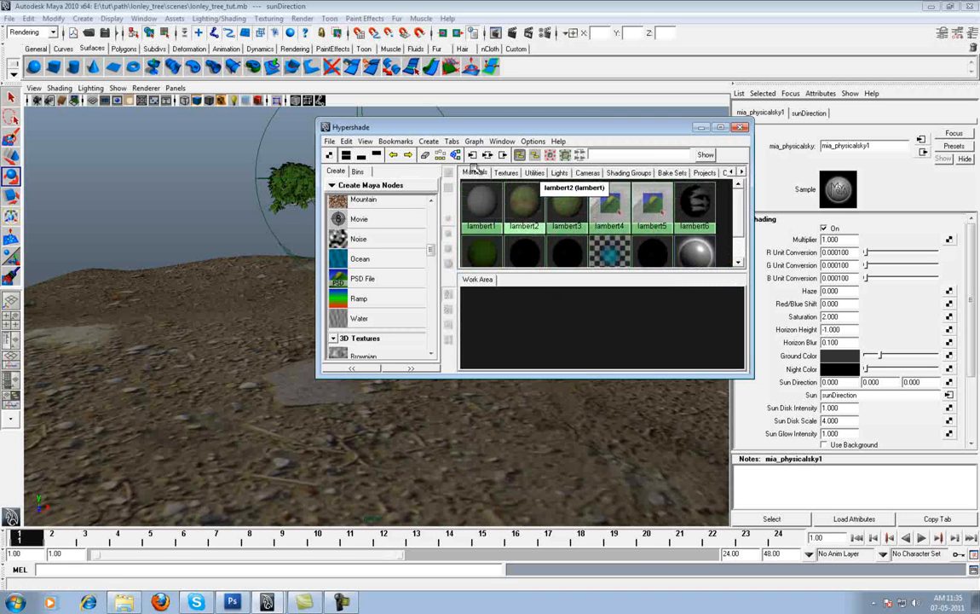
- Graph the ground plane's shading network in the Hypershade, inspect its layered texture and expand the work area to show the whole network
{"action": "scroll", "coordinate": [652, 213], "scroll_direction": "down", "scroll_amount": 2}
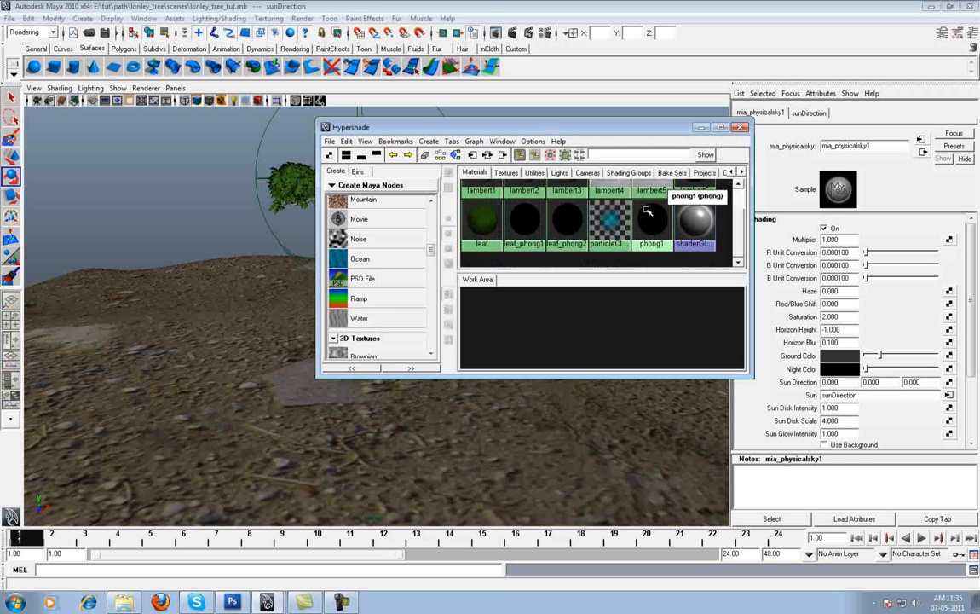
{"action": "left_click", "coordinate": [253, 313]}
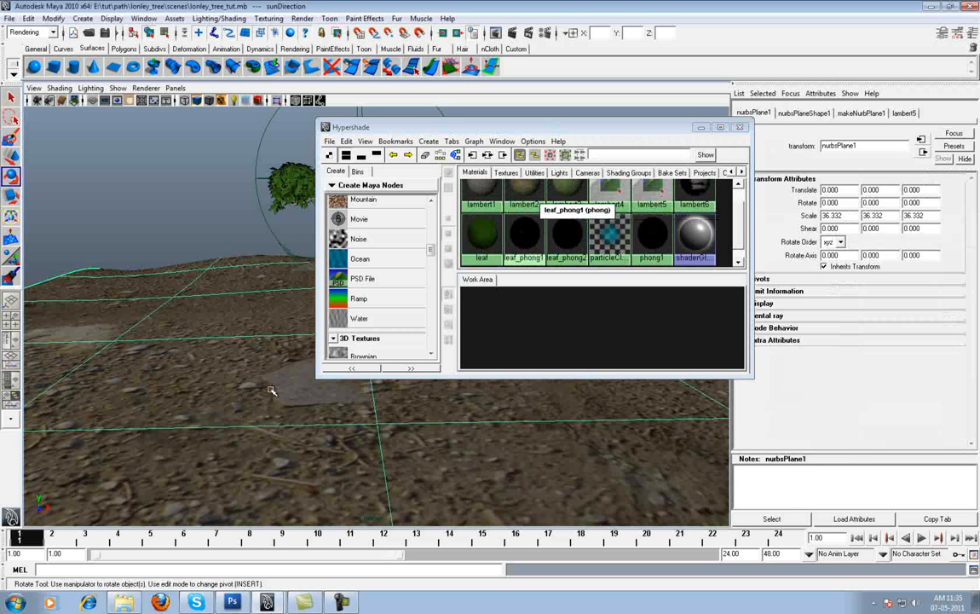
{"action": "left_click", "coordinate": [456, 155]}
{"action": "middle_click_drag", "start_coordinate": [529, 324], "coordinate": [573, 321], "text": "alt"}
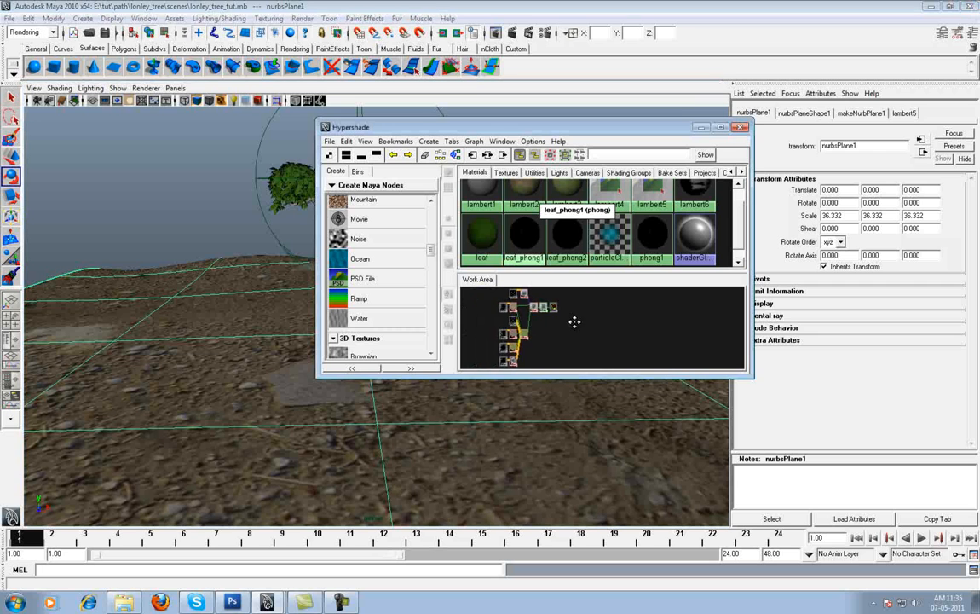
{"action": "scroll", "coordinate": [588, 329], "scroll_direction": "up", "scroll_amount": 4}
{"action": "middle_click_drag", "start_coordinate": [520, 300], "coordinate": [603, 333], "text": "alt"}
{"action": "scroll", "coordinate": [588, 329], "scroll_direction": "up", "scroll_amount": 2}
{"action": "left_click", "coordinate": [545, 325]}
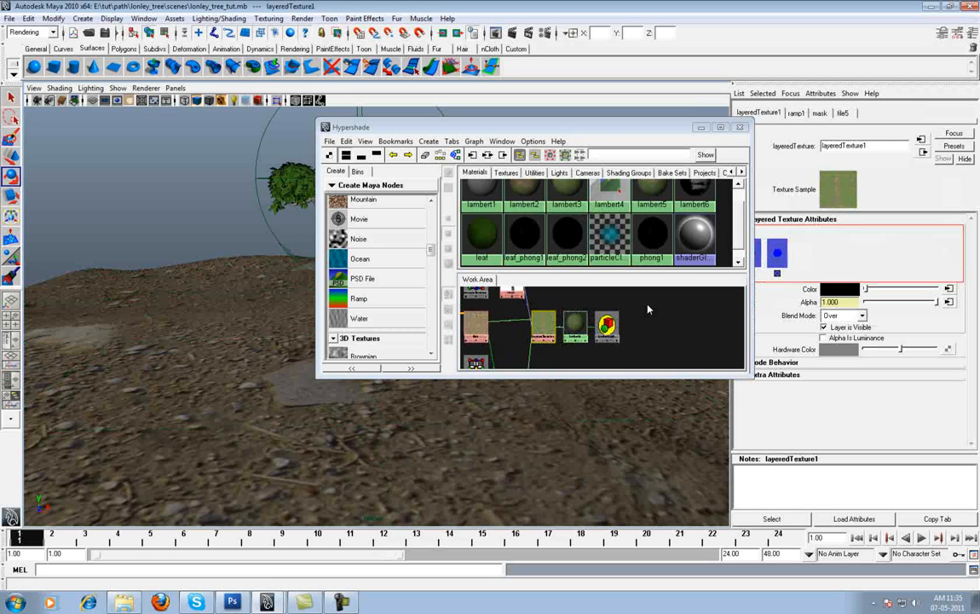
{"action": "scroll", "coordinate": [665, 330], "scroll_direction": "down", "scroll_amount": 5}
{"action": "middle_click_drag", "start_coordinate": [624, 322], "coordinate": [633, 302], "text": "alt"}
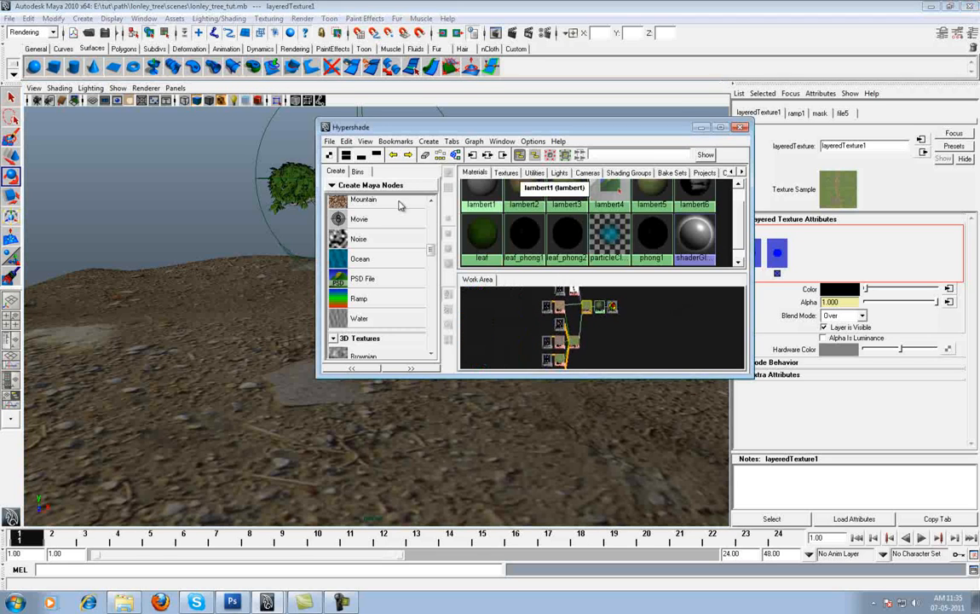
{"action": "left_click", "coordinate": [362, 156]}
{"action": "scroll", "coordinate": [597, 290], "scroll_direction": "up", "scroll_amount": 3}
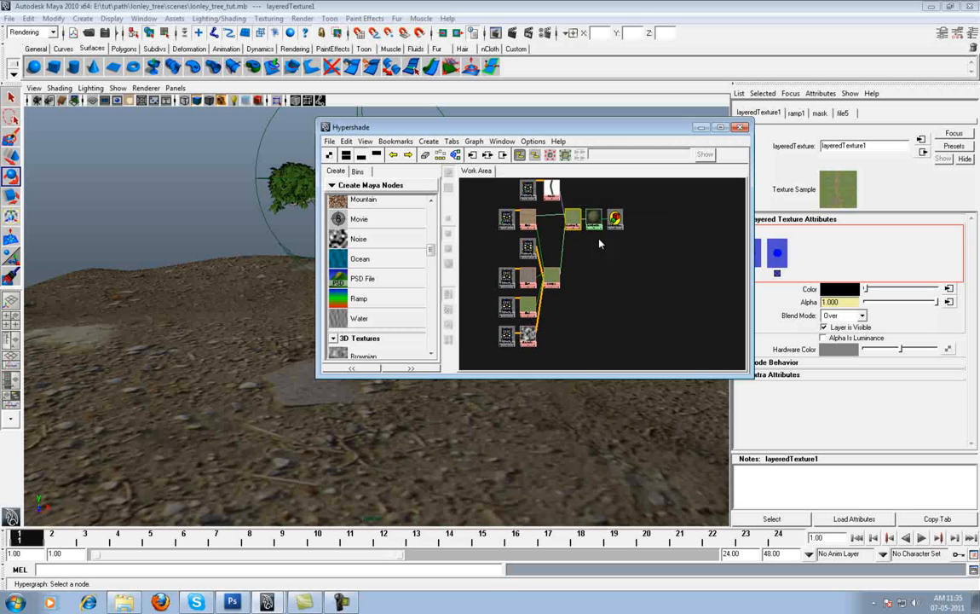
{"action": "scroll", "coordinate": [597, 273], "scroll_direction": "down", "scroll_amount": 2}
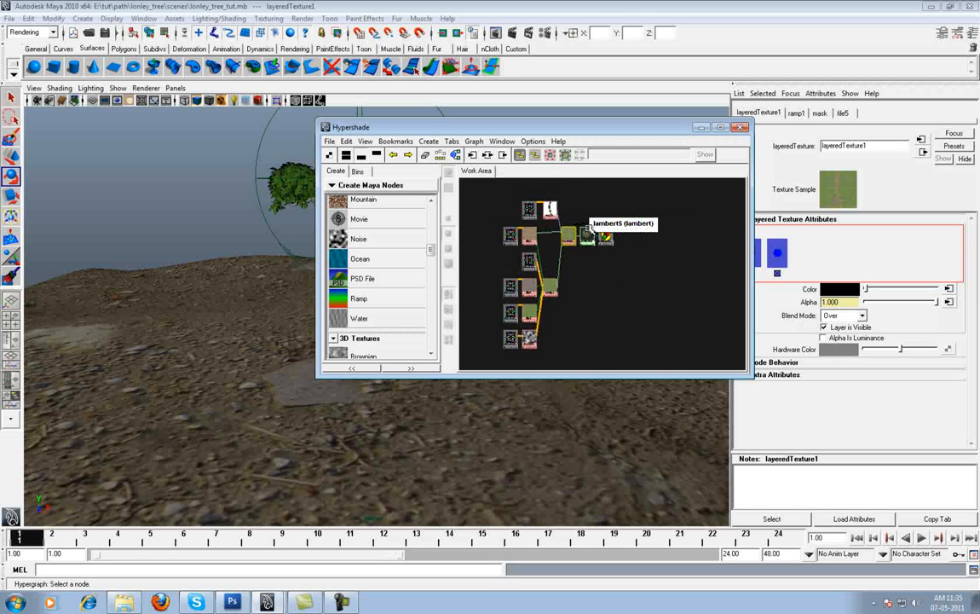
- Convert the lambert5 material on the ground plane to a 2048 by 2048 Targa file texture
{"action": "left_click", "coordinate": [588, 236]}
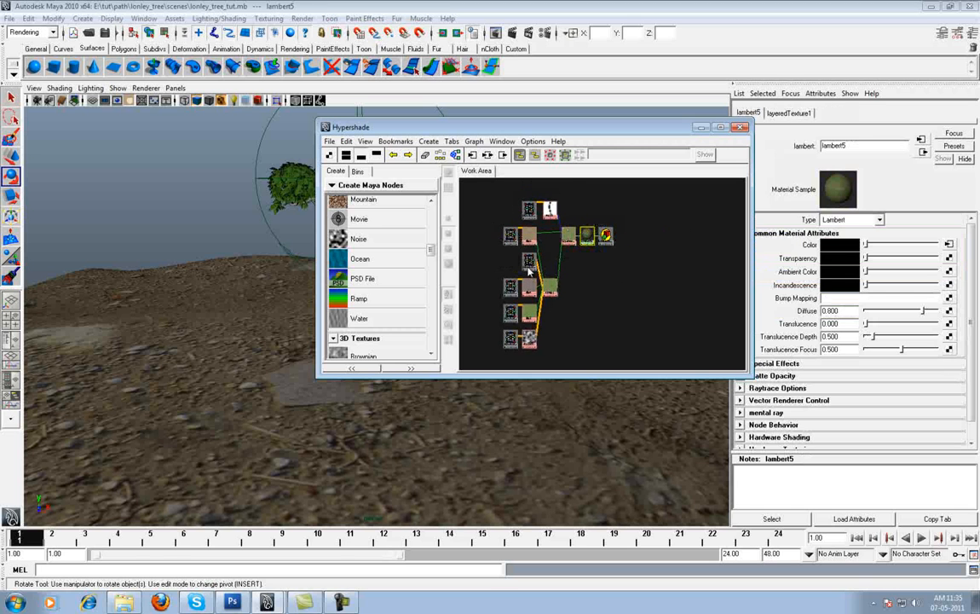
{"action": "left_click", "coordinate": [204, 321]}
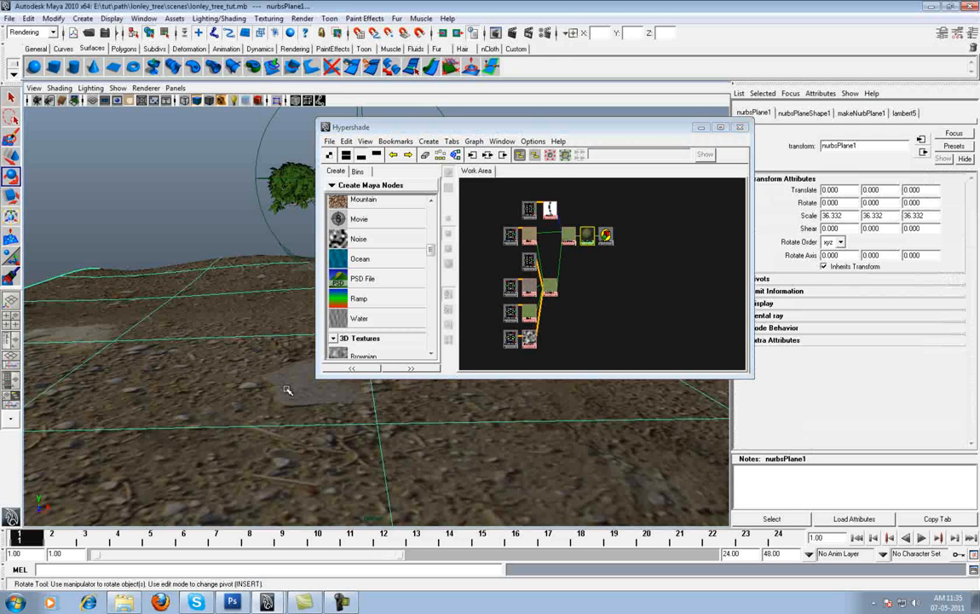
{"action": "left_click", "coordinate": [346, 142]}
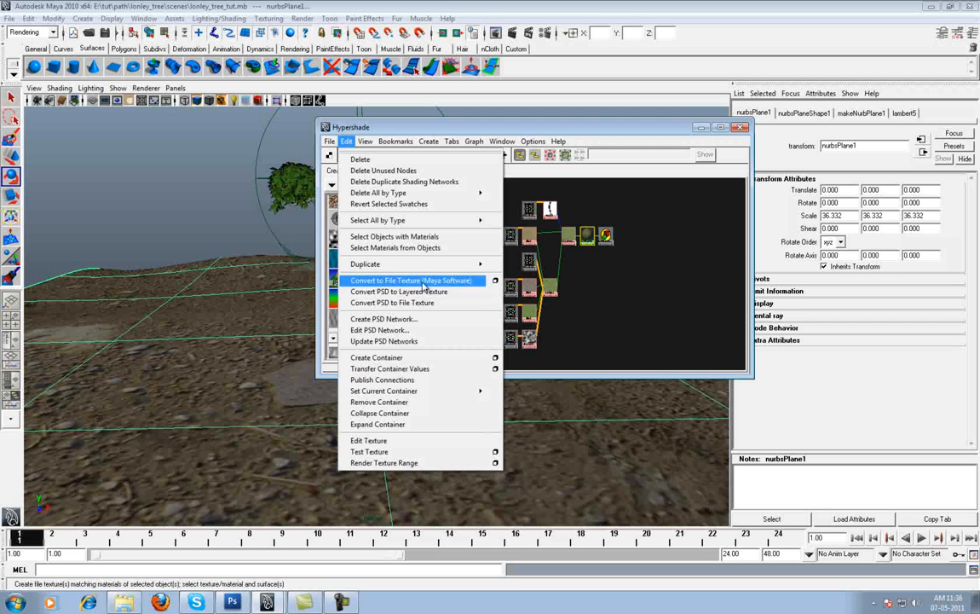
{"action": "left_click", "coordinate": [495, 281]}
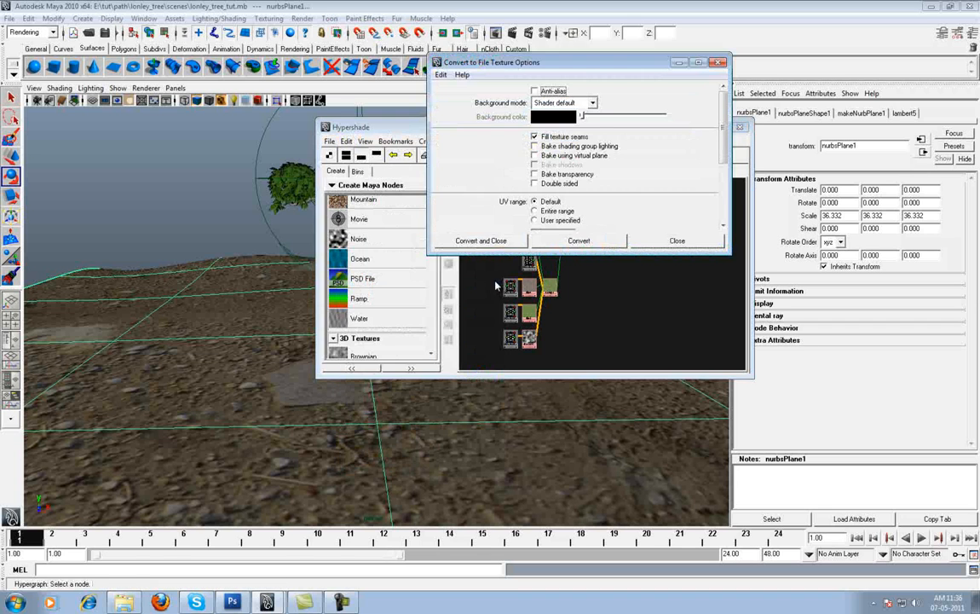
{"action": "left_click_drag", "start_coordinate": [723, 109], "coordinate": [724, 184]}
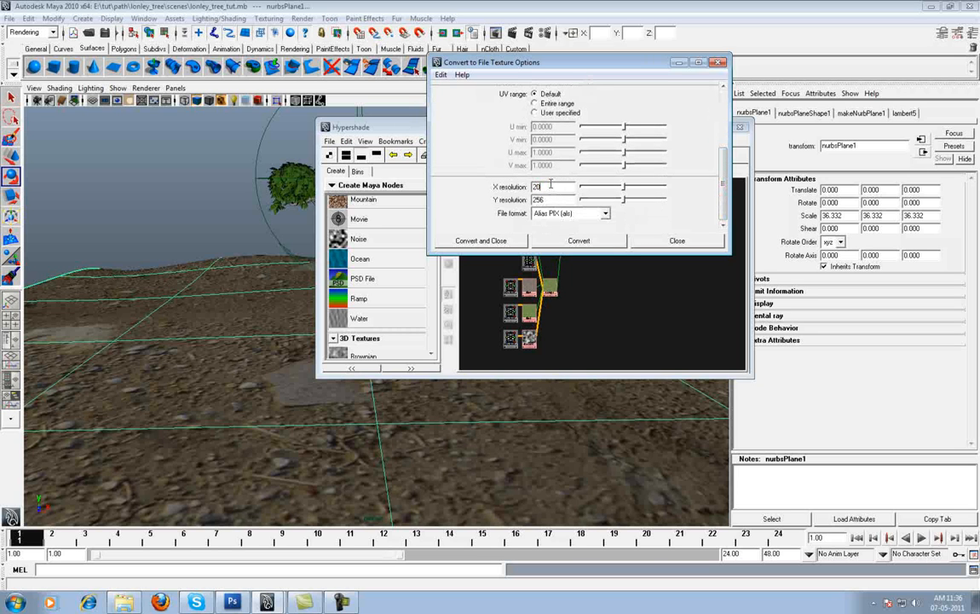
{"action": "double_click", "coordinate": [556, 200]}
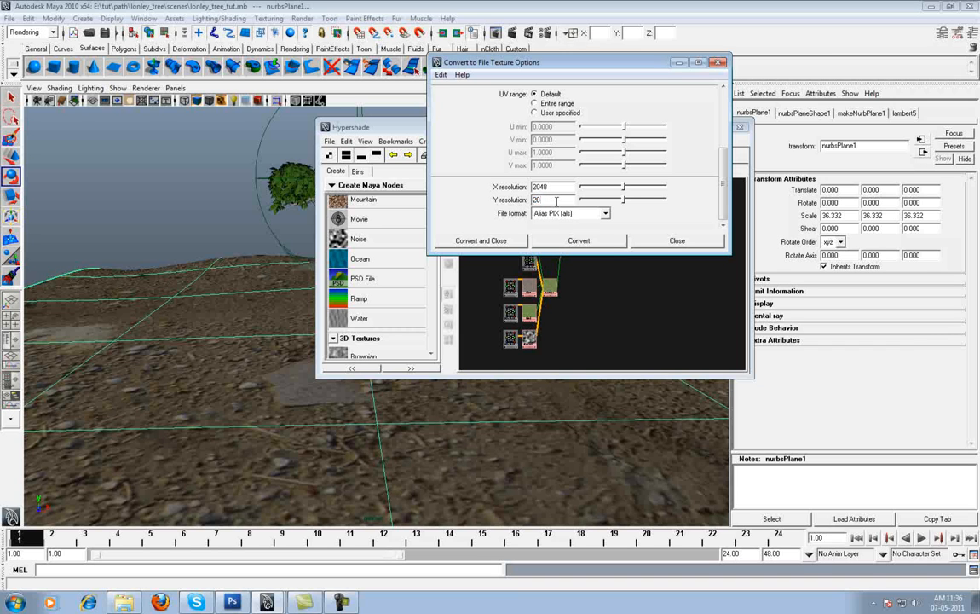
{"action": "left_click", "coordinate": [590, 216]}
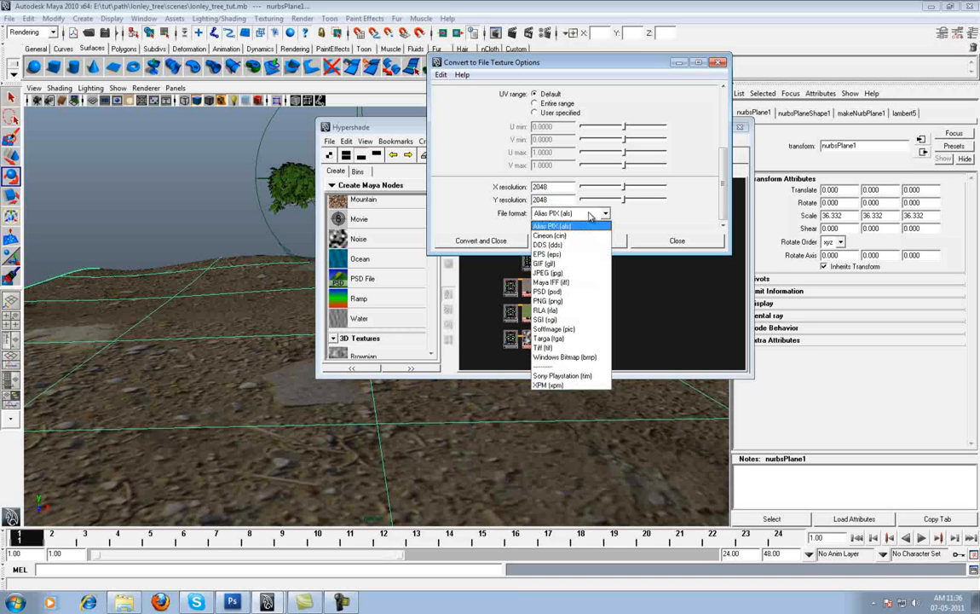
{"action": "left_click", "coordinate": [569, 338]}
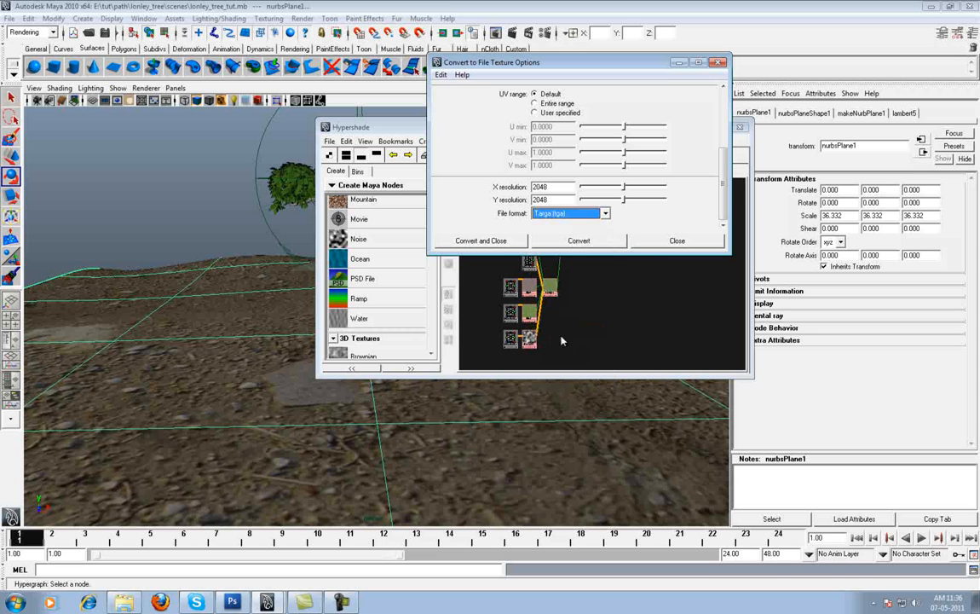
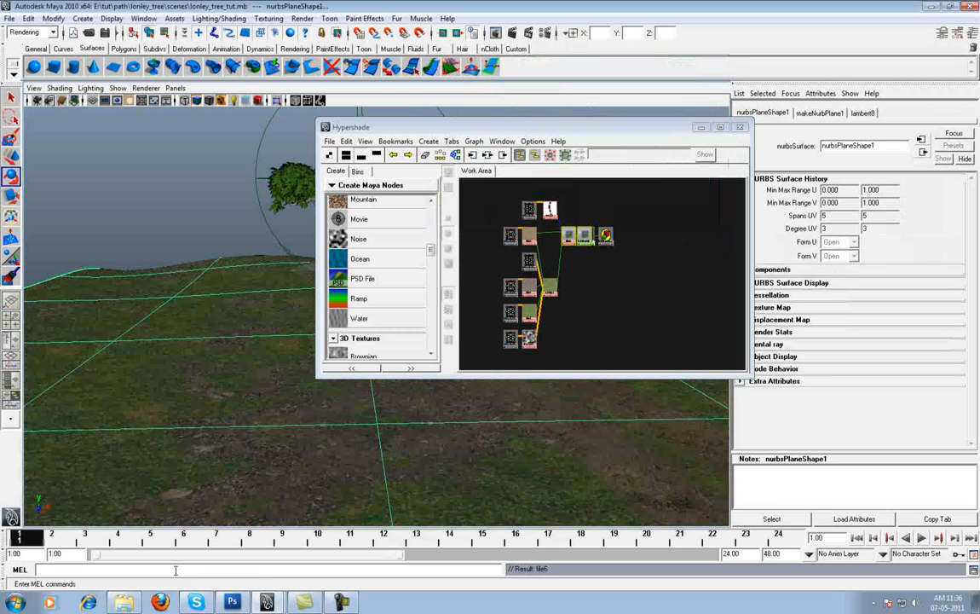
- Uncover the perspective view, deselect the ground plane and examine the converted ground along the dirt path toward the tree
{"action": "left_click_drag", "start_coordinate": [518, 129], "coordinate": [814, 172]}
{"action": "left_click_drag", "start_coordinate": [505, 315], "coordinate": [479, 274], "text": "alt"}
{"action": "left_click", "coordinate": [513, 218]}
{"action": "middle_click_drag", "start_coordinate": [514, 270], "coordinate": [510, 198], "text": "alt"}
{"action": "middle_click_drag", "start_coordinate": [510, 285], "coordinate": [514, 288], "text": "alt"}
{"action": "scroll", "coordinate": [514, 287], "scroll_direction": "down", "scroll_amount": 2}
- Move the lambert8 and file6 nodes clear of the old network, refresh the file texture's swatch and minimize the Hypershade
{"action": "left_click_drag", "start_coordinate": [806, 181], "coordinate": [590, 153]}
{"action": "scroll", "coordinate": [588, 242], "scroll_direction": "up", "scroll_amount": 3}
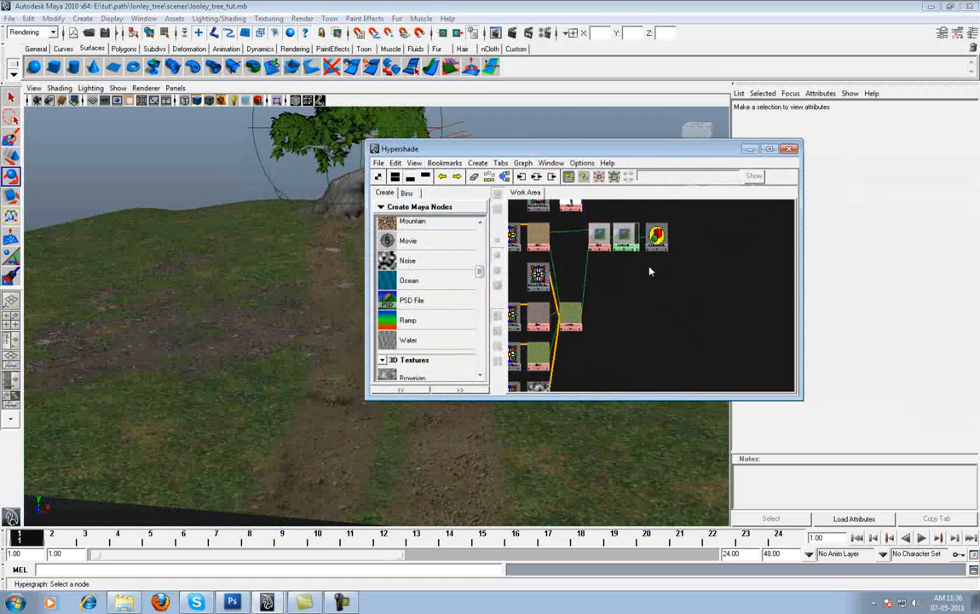
{"action": "left_click_drag", "start_coordinate": [632, 251], "coordinate": [658, 319]}
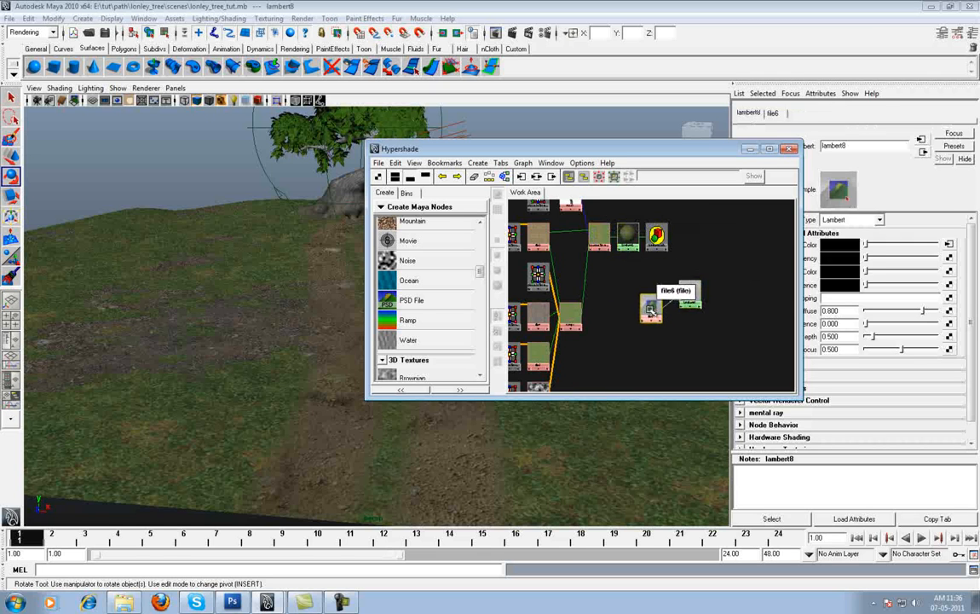
{"action": "scroll", "coordinate": [695, 319], "scroll_direction": "up", "scroll_amount": 1}
{"action": "scroll", "coordinate": [695, 318], "scroll_direction": "up", "scroll_amount": 2}
{"action": "left_click", "coordinate": [838, 196]}
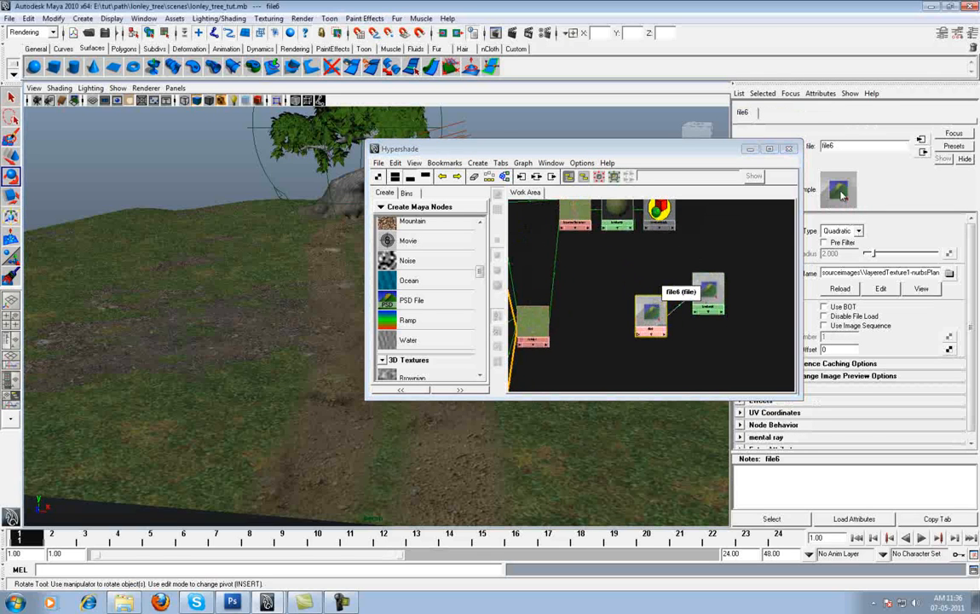
{"action": "scroll", "coordinate": [661, 318], "scroll_direction": "up", "scroll_amount": 3}
{"action": "middle_click_drag", "start_coordinate": [647, 297], "coordinate": [704, 342], "text": "alt"}
{"action": "scroll", "coordinate": [716, 322], "scroll_direction": "down", "scroll_amount": 5}
{"action": "left_click", "coordinate": [838, 427]}
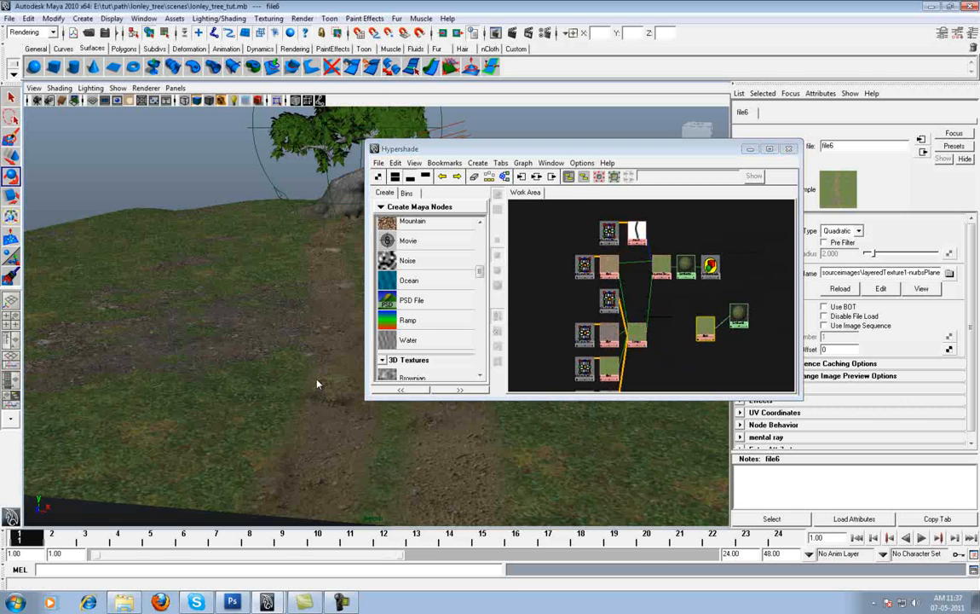
{"action": "left_click", "coordinate": [749, 148]}
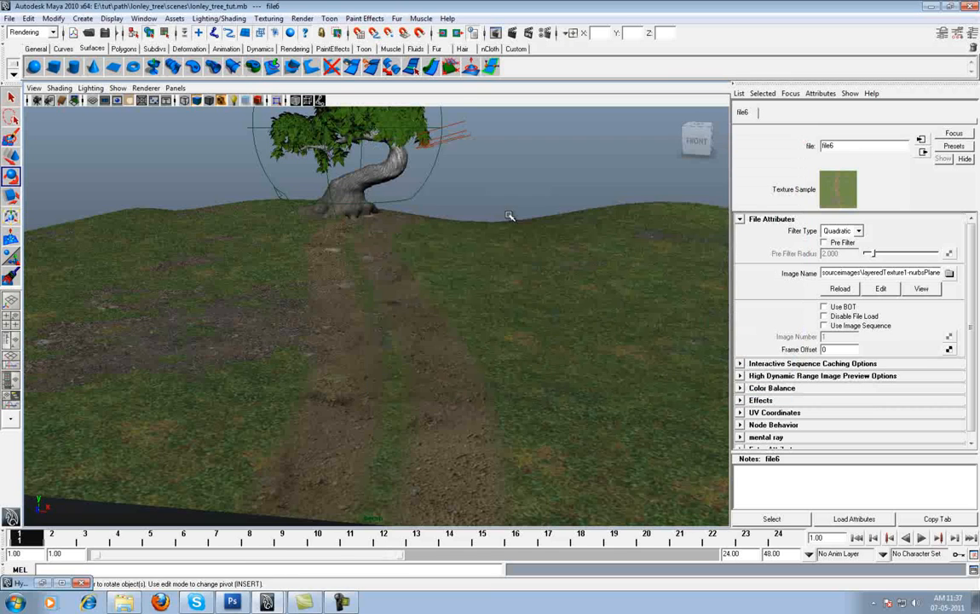
- Render the closer perspective view with mental ray to check the converted ground texture, and close the Render View
{"action": "scroll", "coordinate": [510, 216], "scroll_direction": "up", "scroll_amount": 5}
{"action": "left_click", "coordinate": [442, 33]}
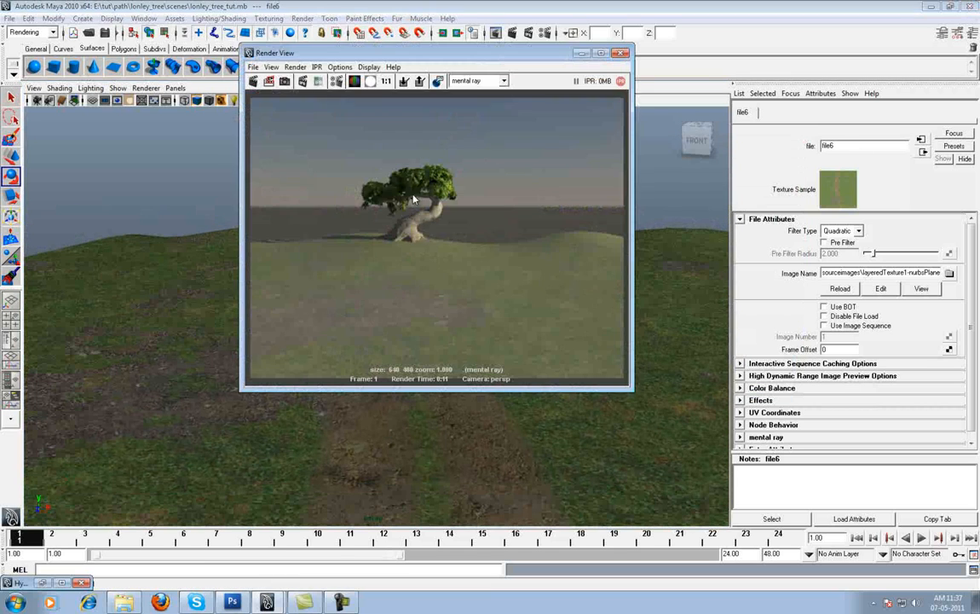
{"action": "left_click", "coordinate": [255, 82]}
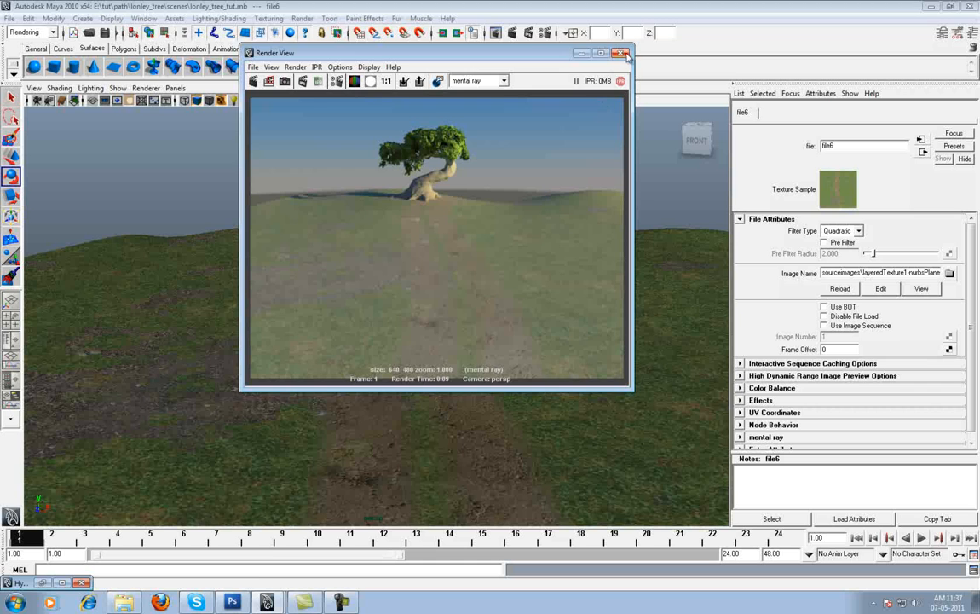
{"action": "left_click", "coordinate": [553, 49]}
- Set the physical sky's horizon height to -2 and close the Render Settings
{"action": "left_click", "coordinate": [528, 32]}
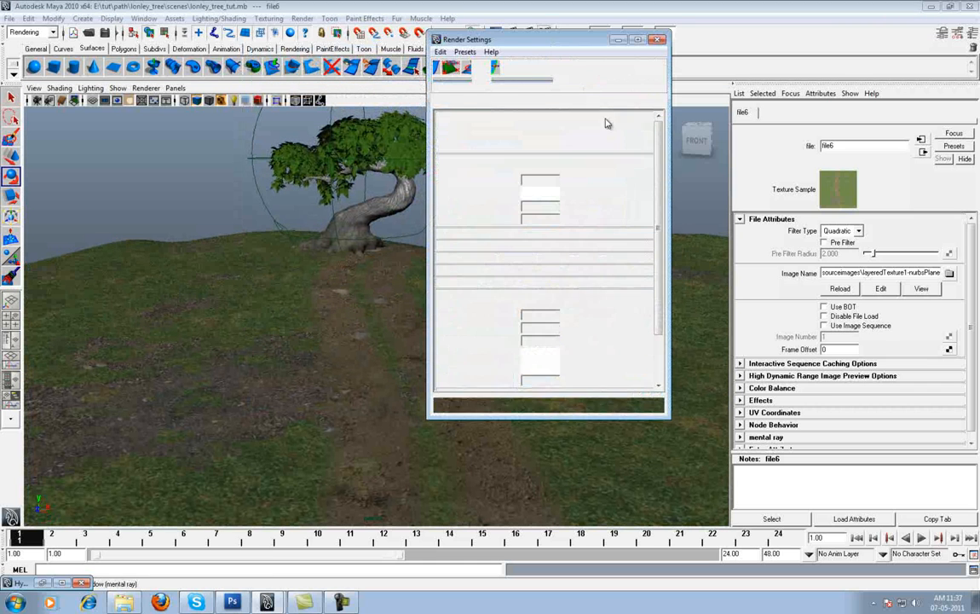
{"action": "left_click", "coordinate": [648, 144]}
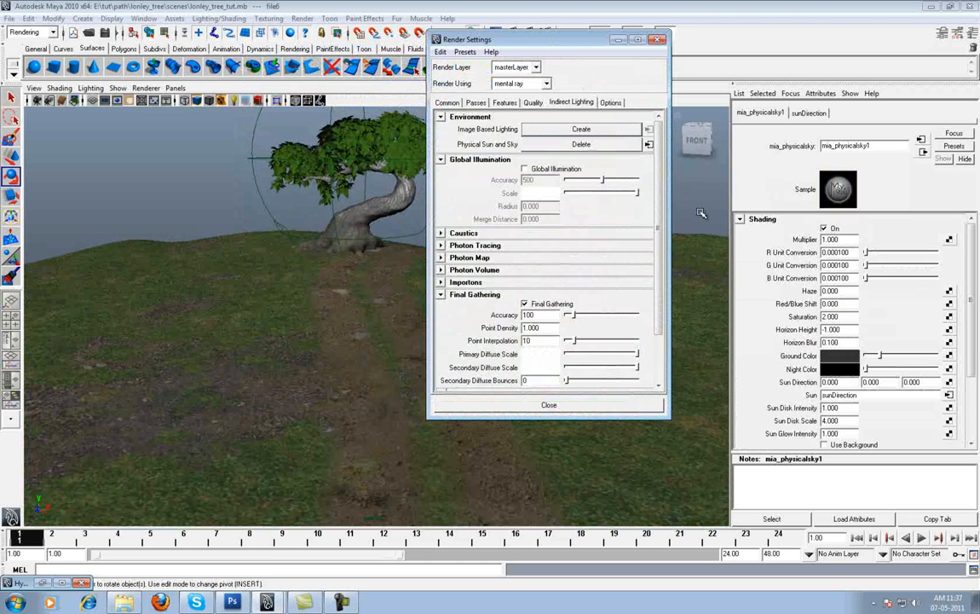
{"action": "double_click", "coordinate": [835, 329]}
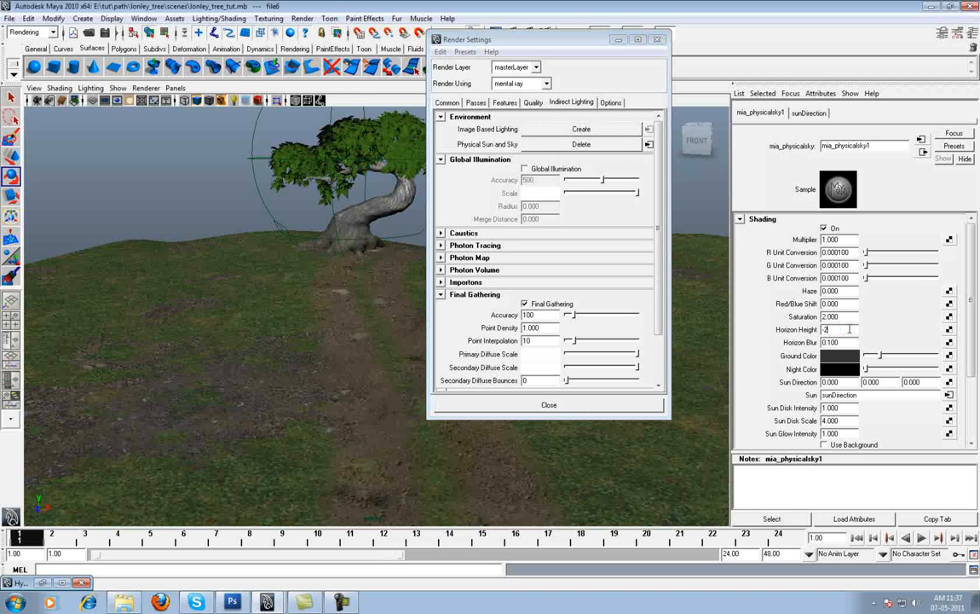
{"action": "left_click", "coordinate": [656, 39]}
- Display the Outliner beside the perspective view and parent place3dTexture1 under the Tree group
{"action": "left_click", "coordinate": [378, 133]}
{"action": "key", "text": "Up"}
{"action": "key", "text": "Up"}
{"action": "key", "text": "Up"}
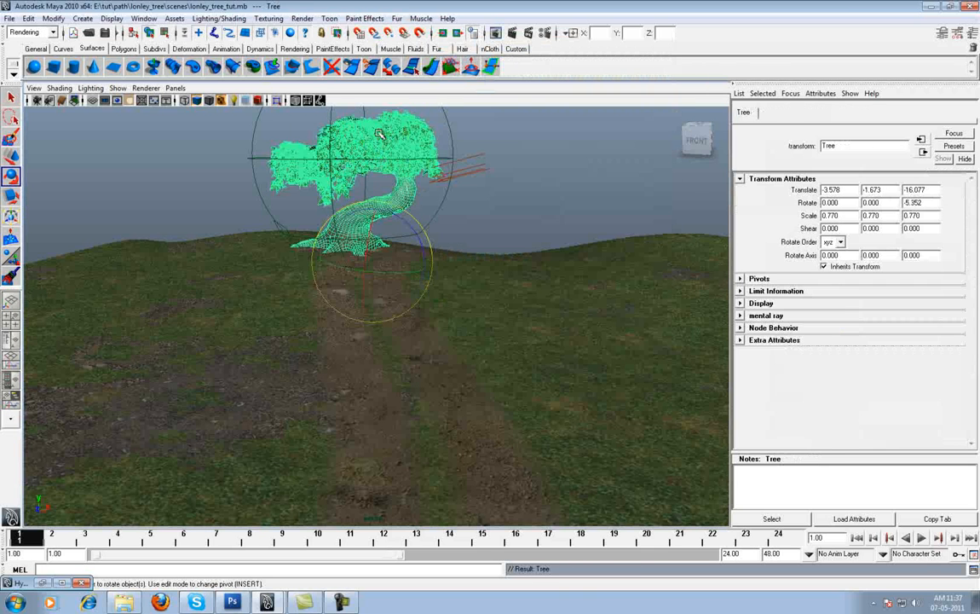
{"action": "left_click", "coordinate": [11, 339]}
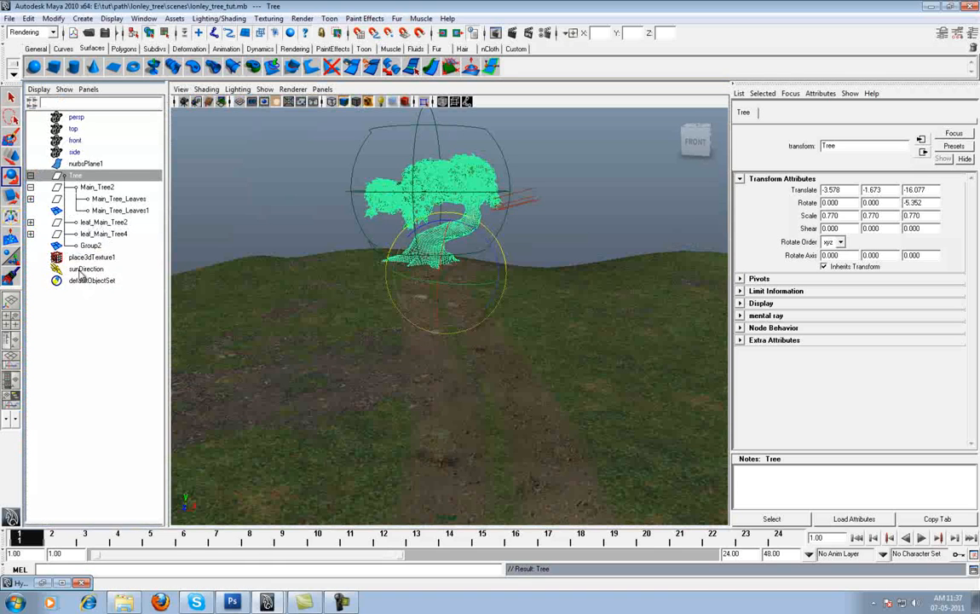
{"action": "left_click", "coordinate": [30, 176]}
{"action": "left_click", "coordinate": [77, 246]}
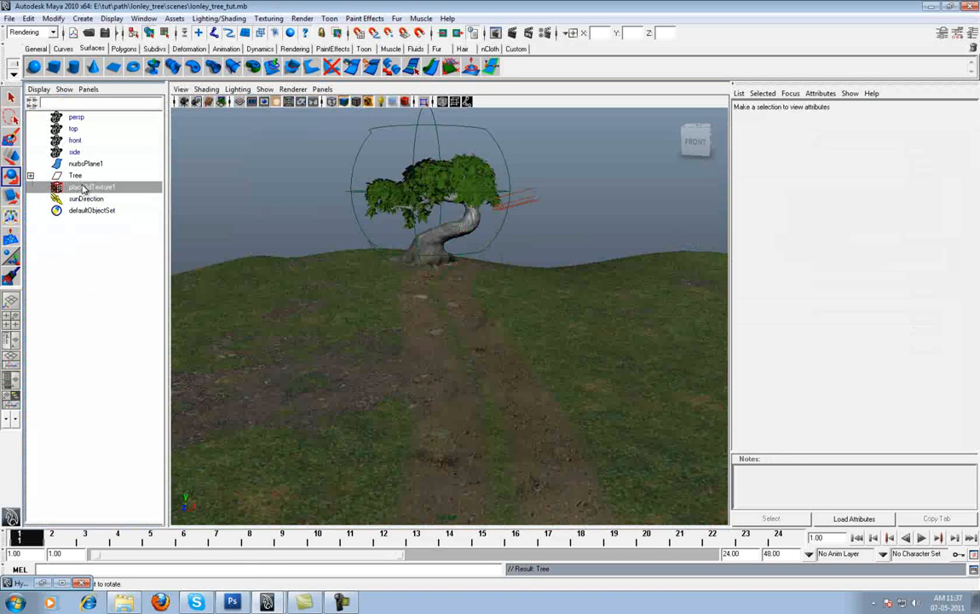
{"action": "left_click", "coordinate": [81, 186]}
{"action": "middle_click_drag", "start_coordinate": [75, 179], "coordinate": [75, 177]}
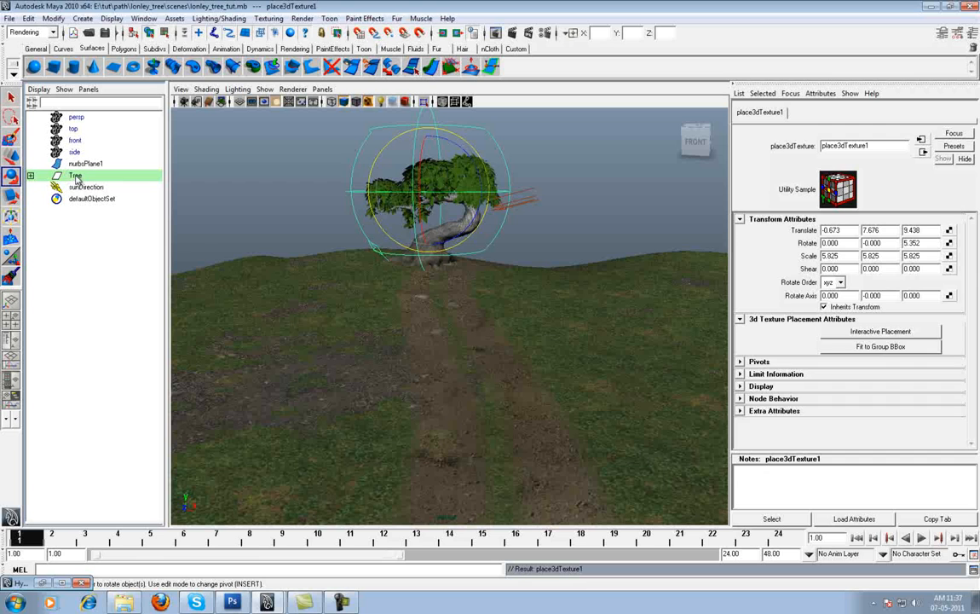
- Move the Tree group sideways off the dirt path to a Translate X of about -7.93
{"action": "left_click", "coordinate": [75, 175]}
{"action": "key", "text": "w"}
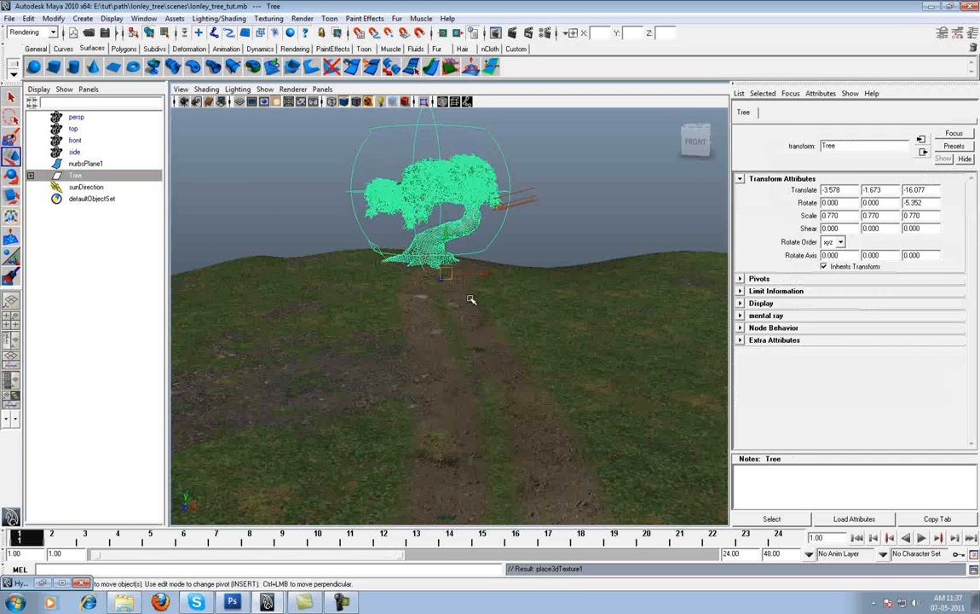
{"action": "left_click_drag", "start_coordinate": [484, 275], "coordinate": [499, 320]}
{"action": "left_click", "coordinate": [459, 216]}
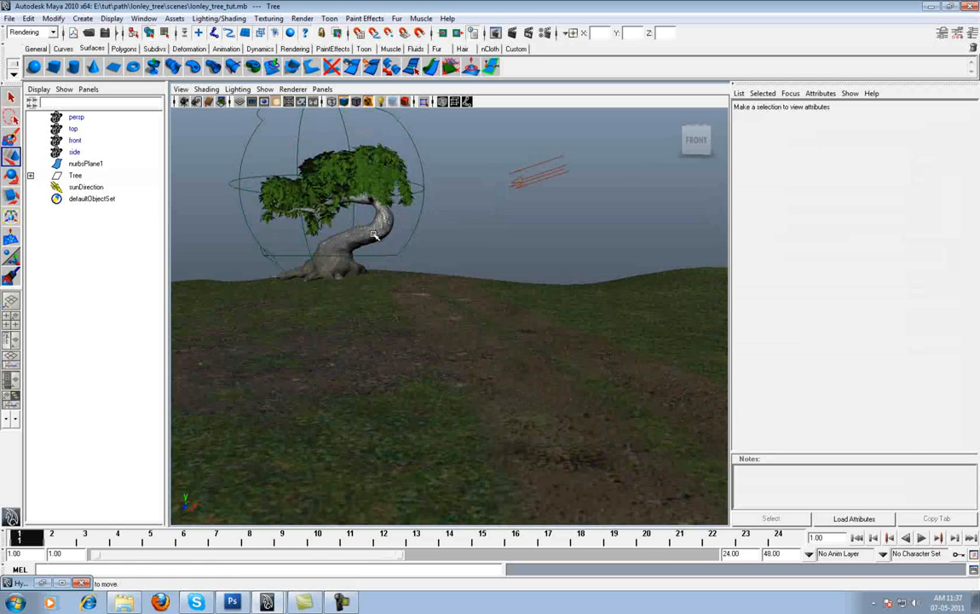
- Enlarge the perspective view and rotate the Tree group to about 1.6, -0.1, -1.1 degrees
{"action": "key", "text": "space"}
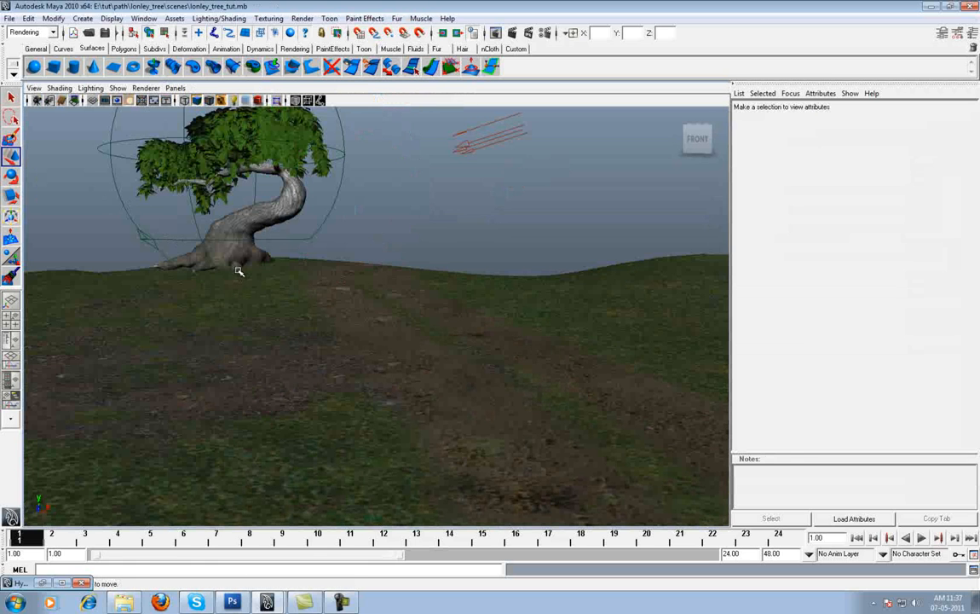
{"action": "left_click", "coordinate": [281, 198]}
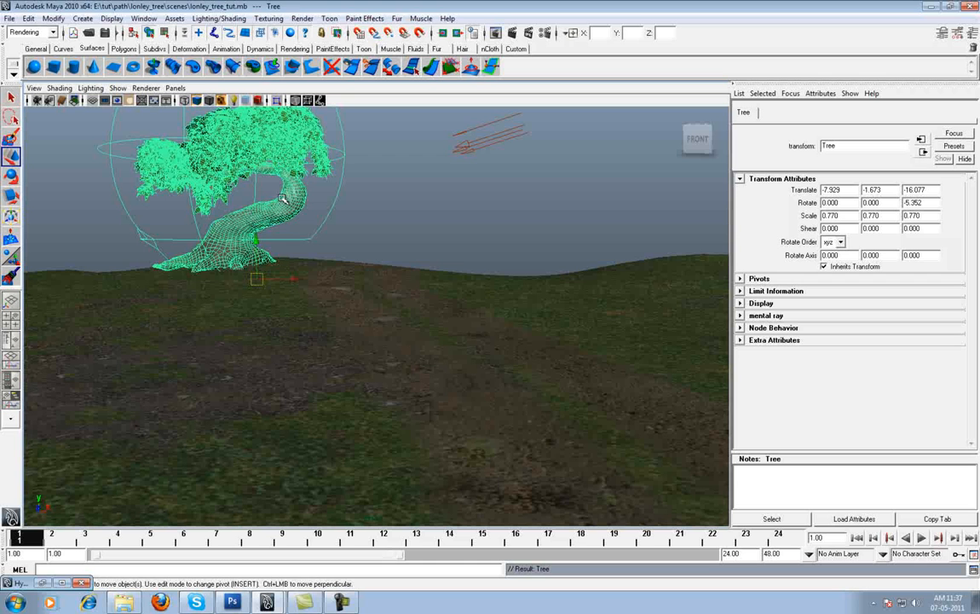
{"action": "key", "text": "e"}
{"action": "mouse_move", "coordinate": [254, 271]}
{"action": "left_mouse_down"}
{"action": "mouse_move", "coordinate": [246, 255]}
{"action": "mouse_move", "coordinate": [286, 231]}
{"action": "mouse_move", "coordinate": [258, 263]}
{"action": "left_mouse_up"}
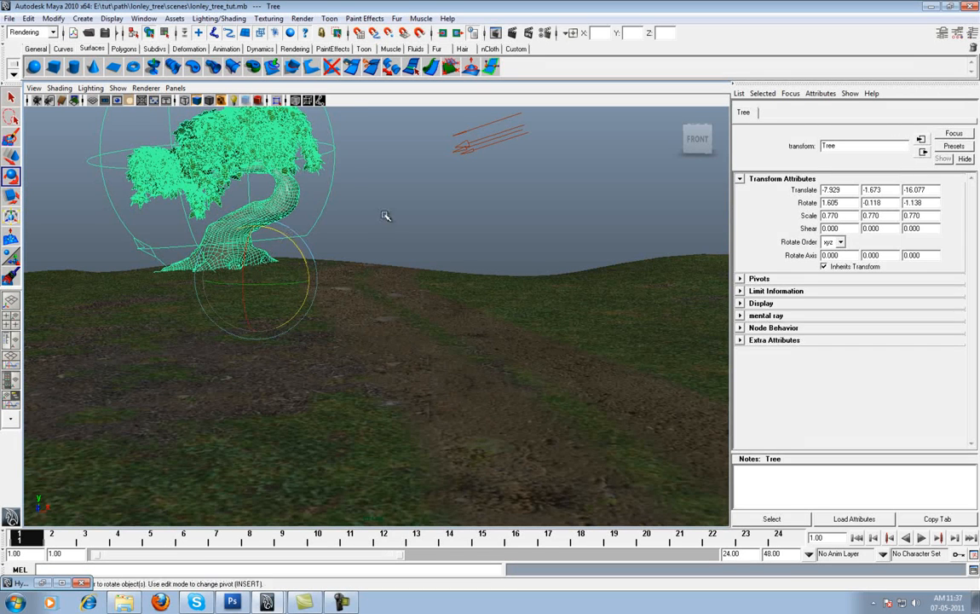
- Frame the tree and dirt path in the perspective view and keyframe the persp camera's transform at frame 1
{"action": "left_click", "coordinate": [387, 214]}
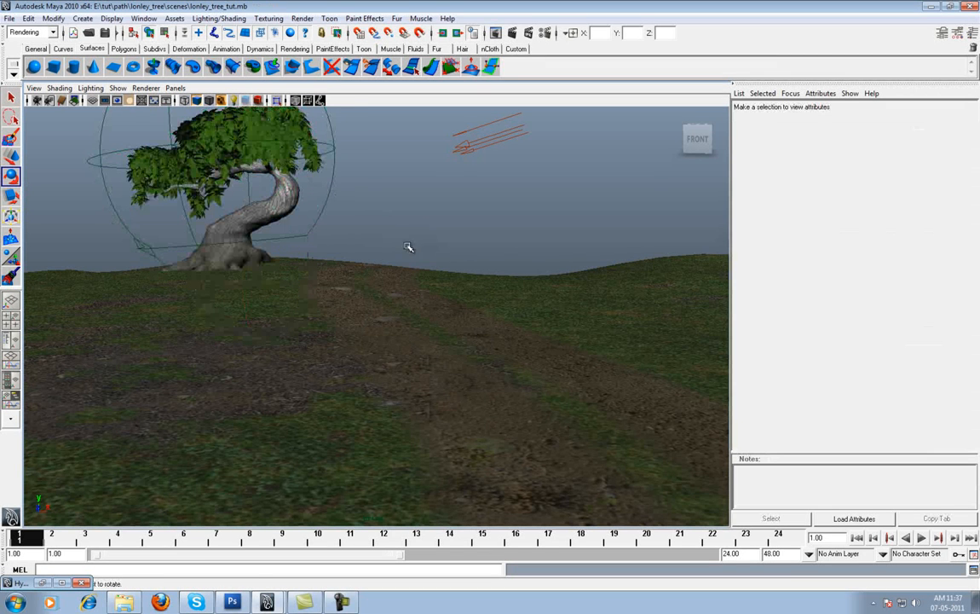
{"action": "left_click_drag", "start_coordinate": [381, 236], "coordinate": [392, 243], "text": "alt"}
{"action": "middle_click_drag", "start_coordinate": [392, 243], "coordinate": [386, 247], "text": "alt"}
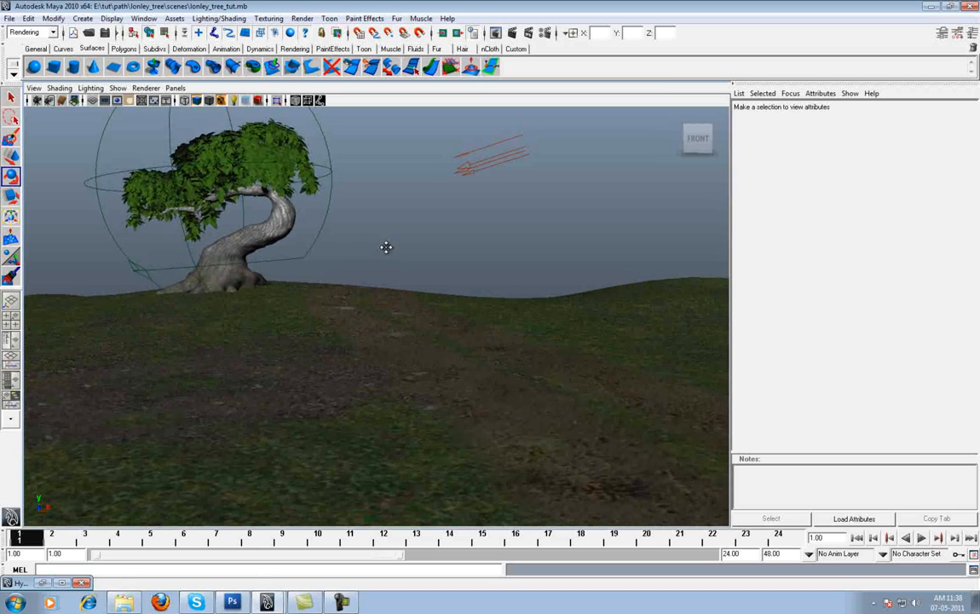
{"action": "left_click", "coordinate": [38, 100]}
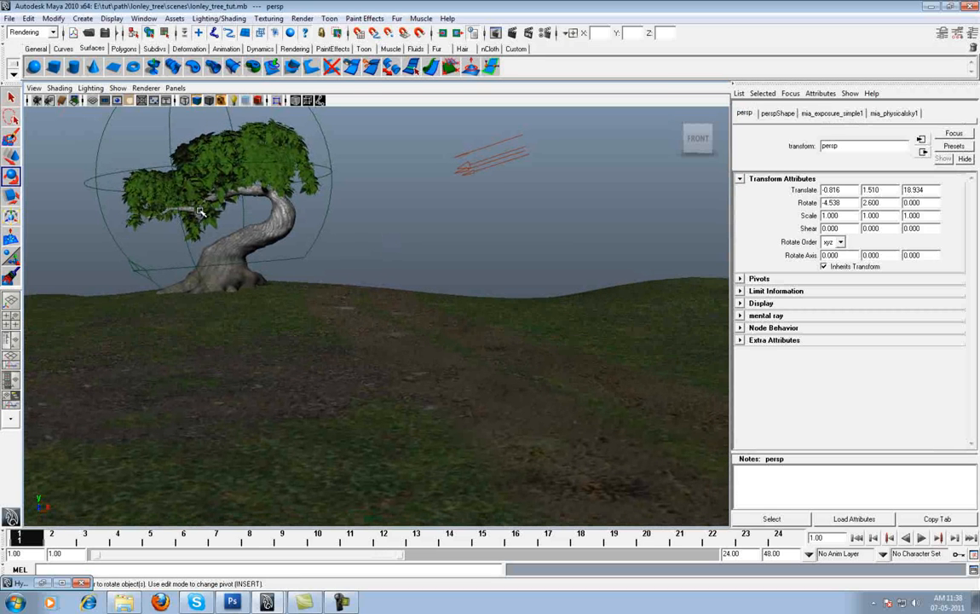
{"action": "key", "text": "s"}
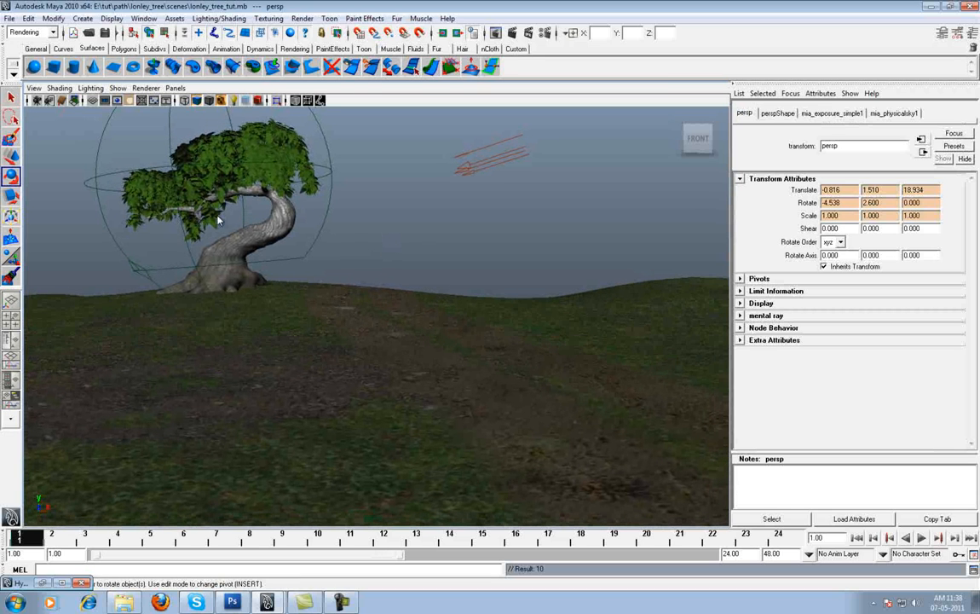
{"action": "left_click", "coordinate": [416, 216]}
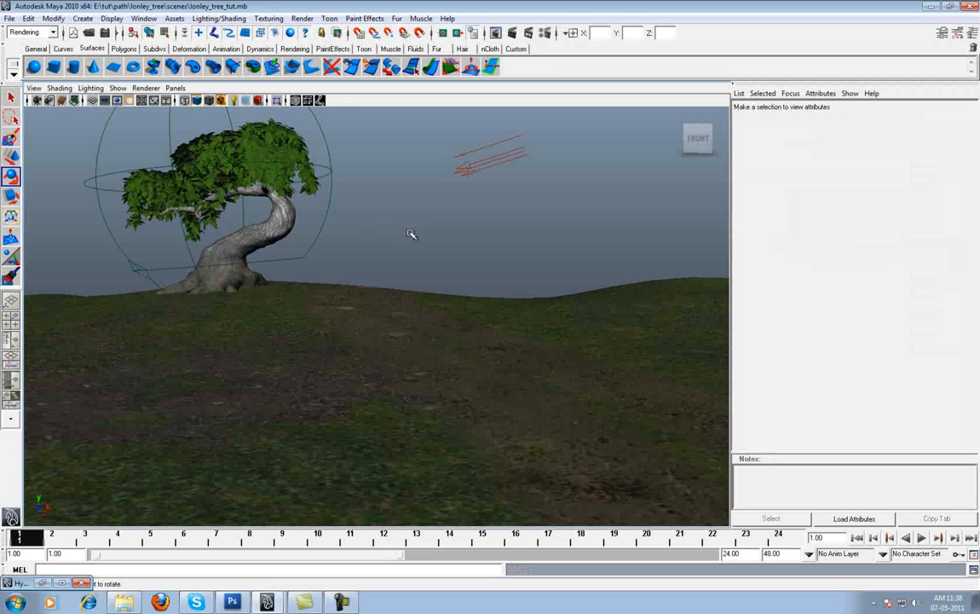
- Test the keyed camera by moving the view away and returning to frame 1, and render the perspective view
{"action": "scroll", "coordinate": [409, 243], "scroll_direction": "down", "scroll_amount": 10}
{"action": "left_click_drag", "start_coordinate": [398, 287], "coordinate": [265, 256], "text": "alt"}
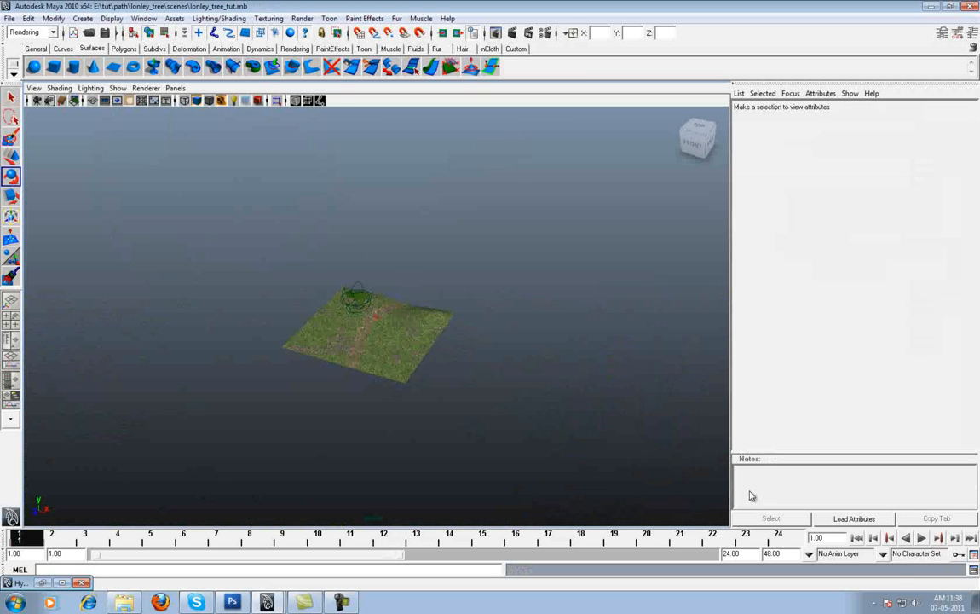
{"action": "left_click", "coordinate": [857, 538]}
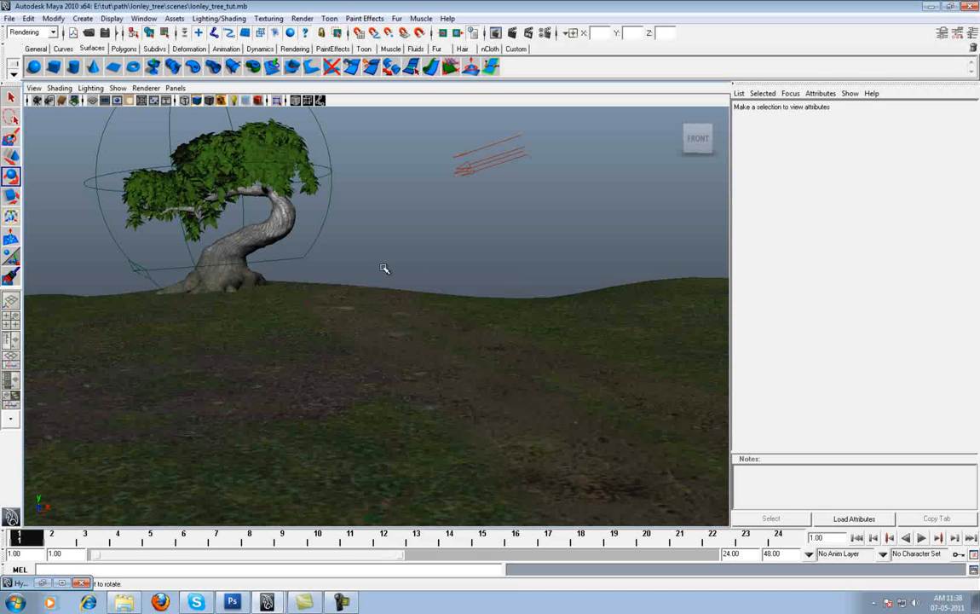
{"action": "left_click", "coordinate": [443, 33]}
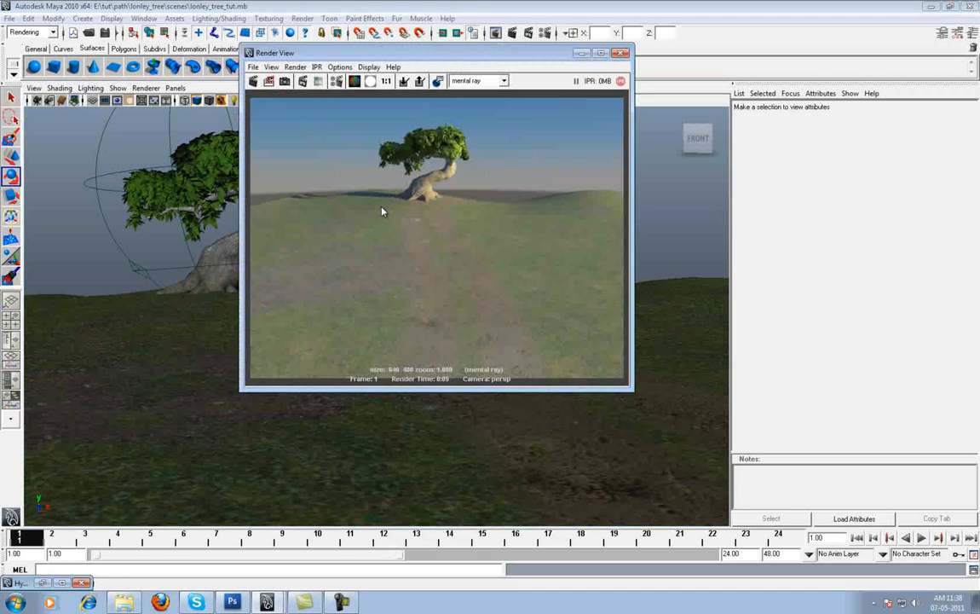
{"action": "left_click", "coordinate": [266, 81]}
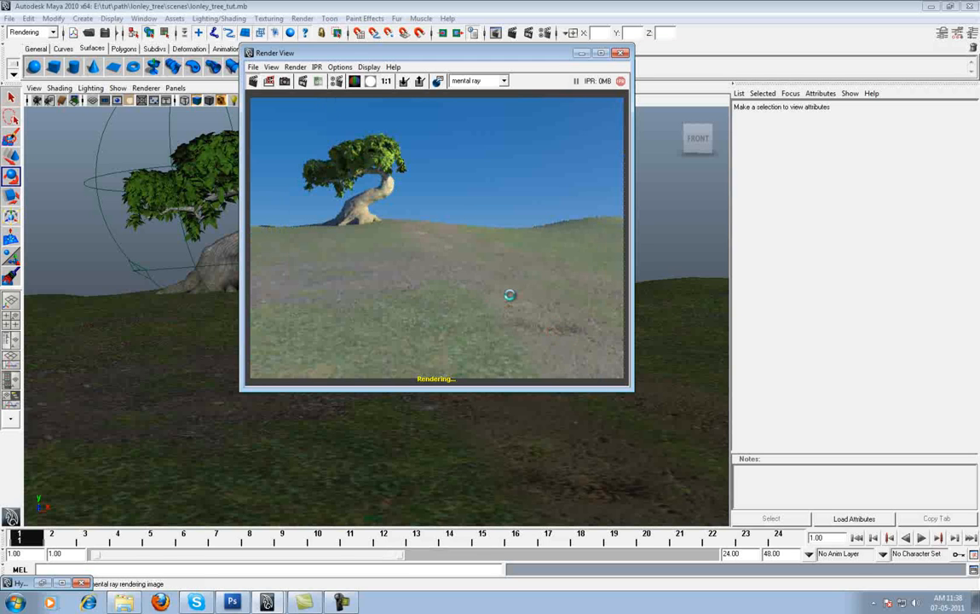
- Set the mental ray framebuffer gamma to 0.455 in the render quality settings, keeping the RGBA (Byte) 4x8 Bit data type
{"action": "left_click", "coordinate": [546, 34]}
{"action": "left_click_drag", "start_coordinate": [503, 41], "coordinate": [436, 29]}
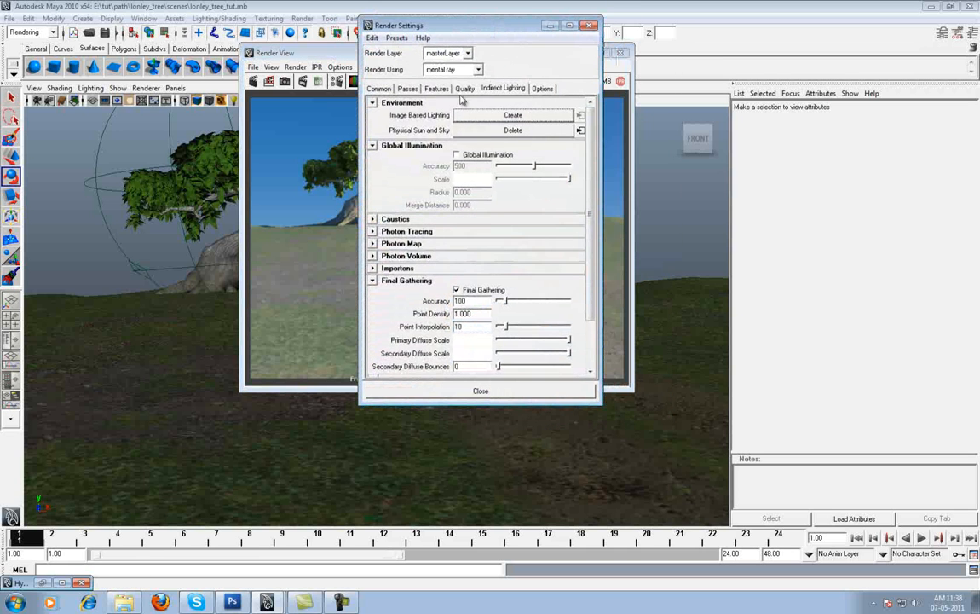
{"action": "left_click", "coordinate": [464, 89]}
{"action": "key", "text": "super"}
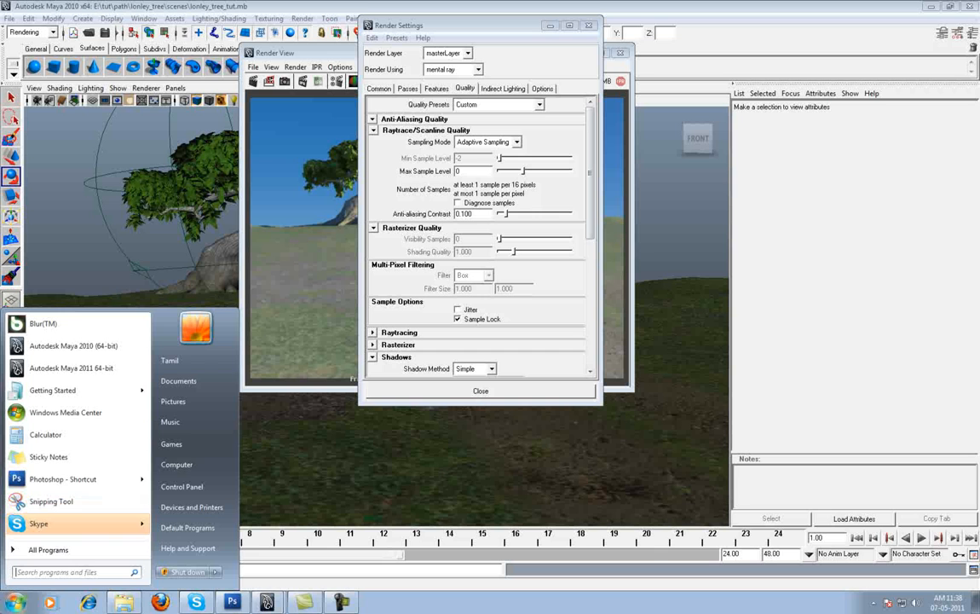
{"action": "left_click_drag", "start_coordinate": [591, 233], "coordinate": [600, 375]}
{"action": "left_click", "coordinate": [396, 371]}
{"action": "scroll", "coordinate": [532, 281], "scroll_direction": "down", "scroll_amount": 3}
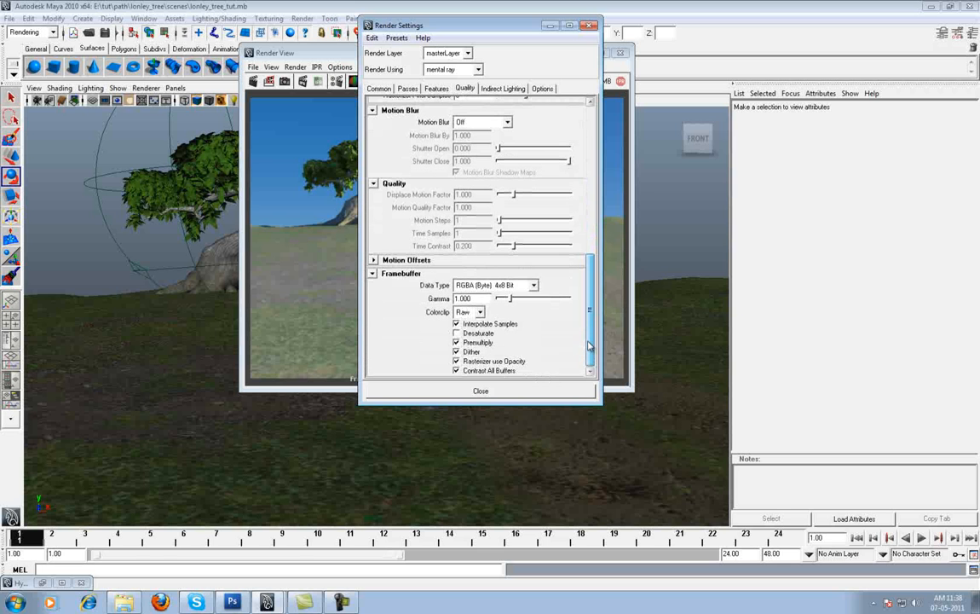
{"action": "left_click", "coordinate": [532, 284]}
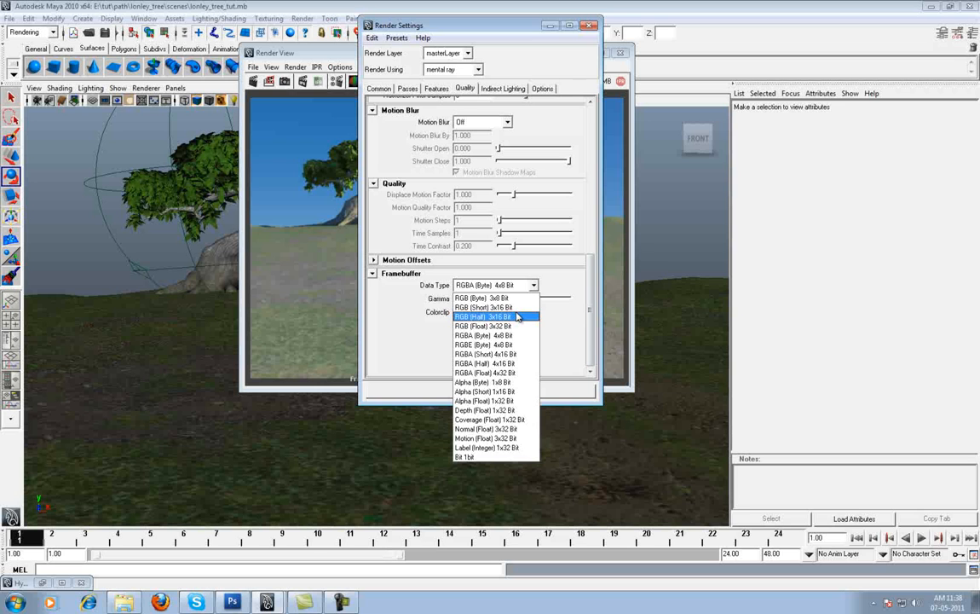
{"action": "left_click", "coordinate": [537, 285]}
{"action": "double_click", "coordinate": [480, 298]}
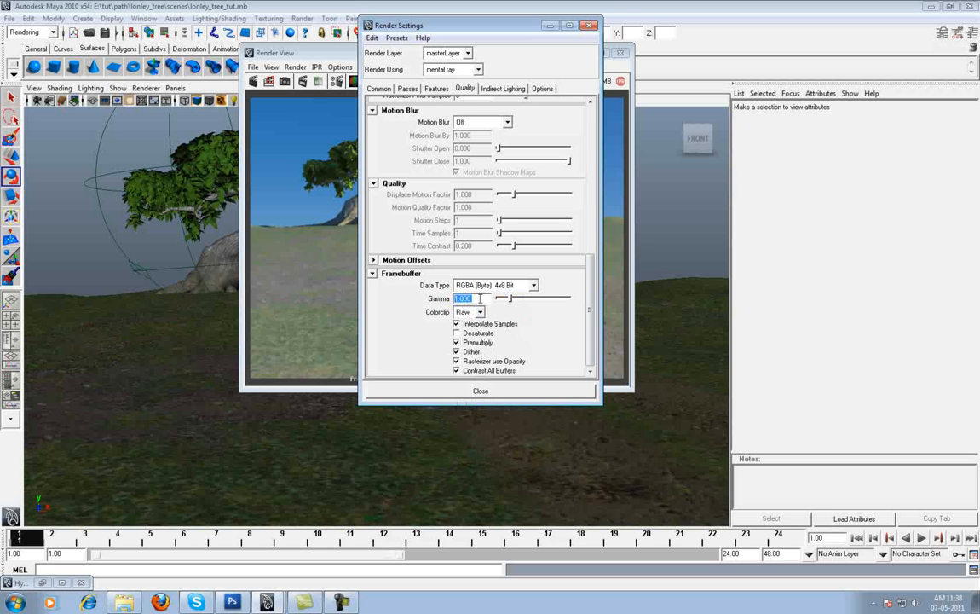
{"action": "key", "text": "BackSpace"}
{"action": "type", "text": "0.455"}
{"action": "key", "text": "Return"}
- Select the persp camera, close the Render Settings, and re-render the view with the corrected framebuffer gamma
{"action": "left_click", "coordinate": [36, 100]}
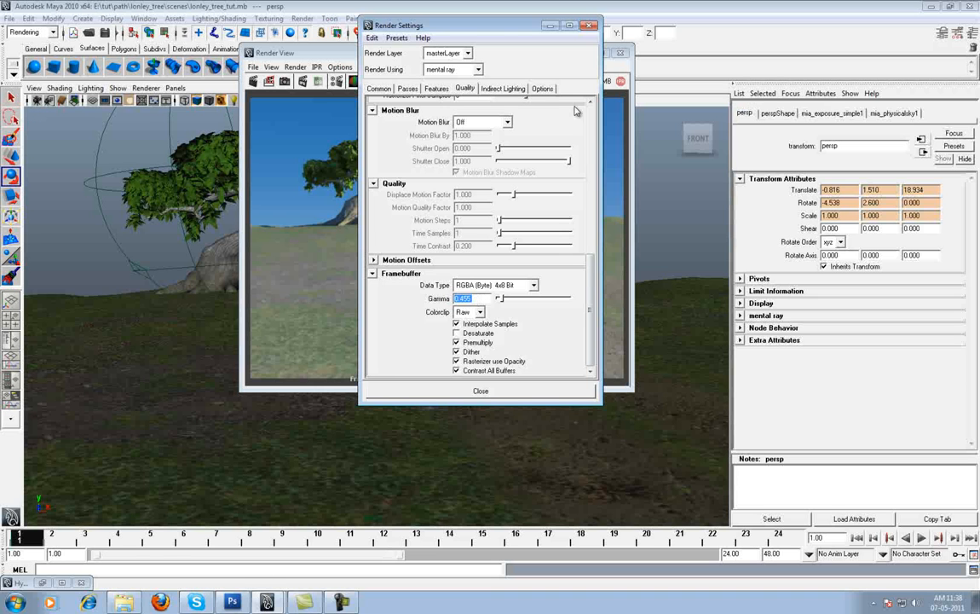
{"action": "left_click", "coordinate": [593, 26]}
{"action": "left_click", "coordinate": [256, 82]}
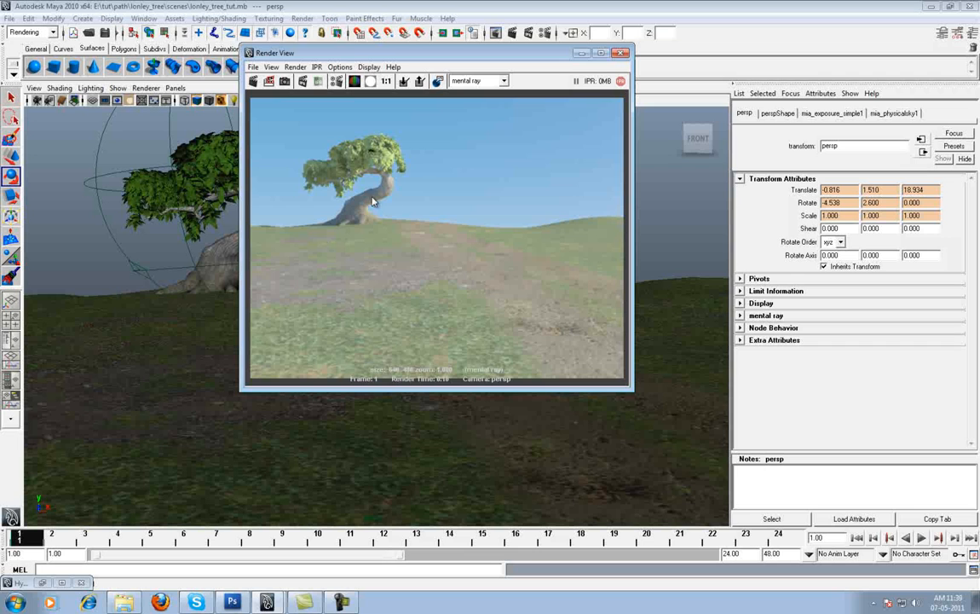
{"action": "left_click", "coordinate": [312, 193]}
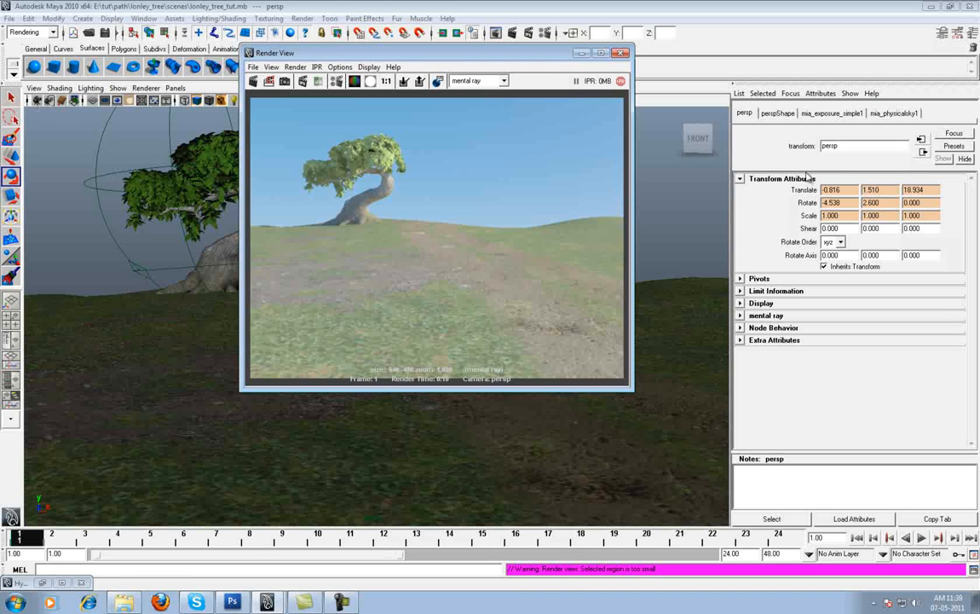
- Set the gamma of the camera's mia_exposure_simple1 lens shader to 1 and re-render the view
{"action": "left_click", "coordinate": [777, 113]}
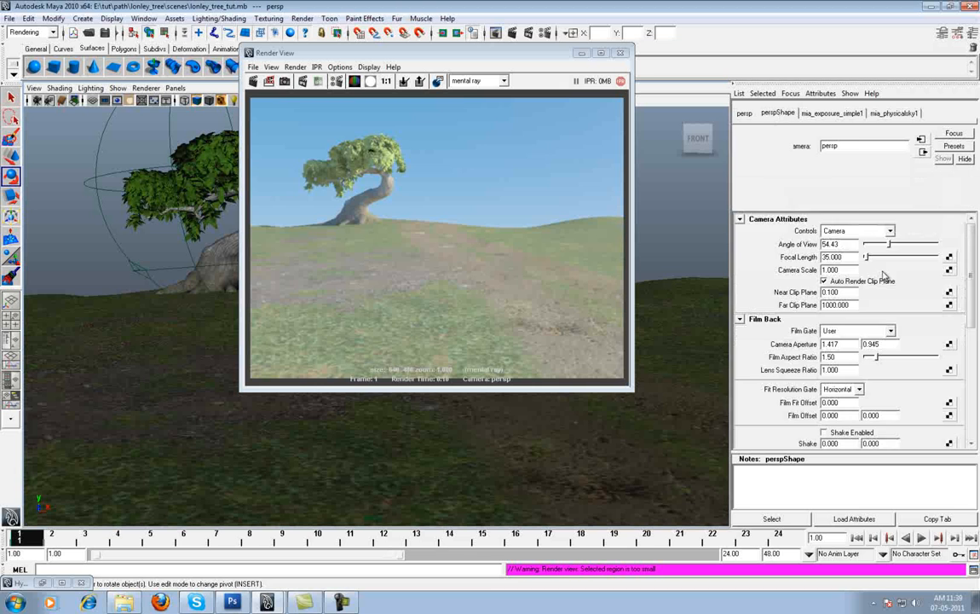
{"action": "scroll", "coordinate": [884, 274], "scroll_direction": "down", "scroll_amount": 10}
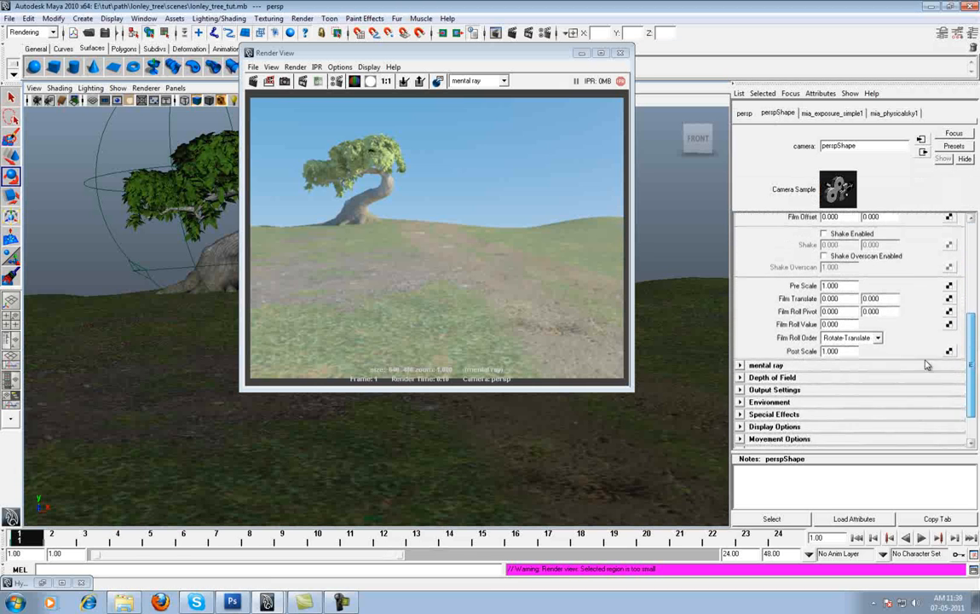
{"action": "left_click", "coordinate": [928, 365]}
{"action": "scroll", "coordinate": [975, 373], "scroll_direction": "down", "scroll_amount": 2}
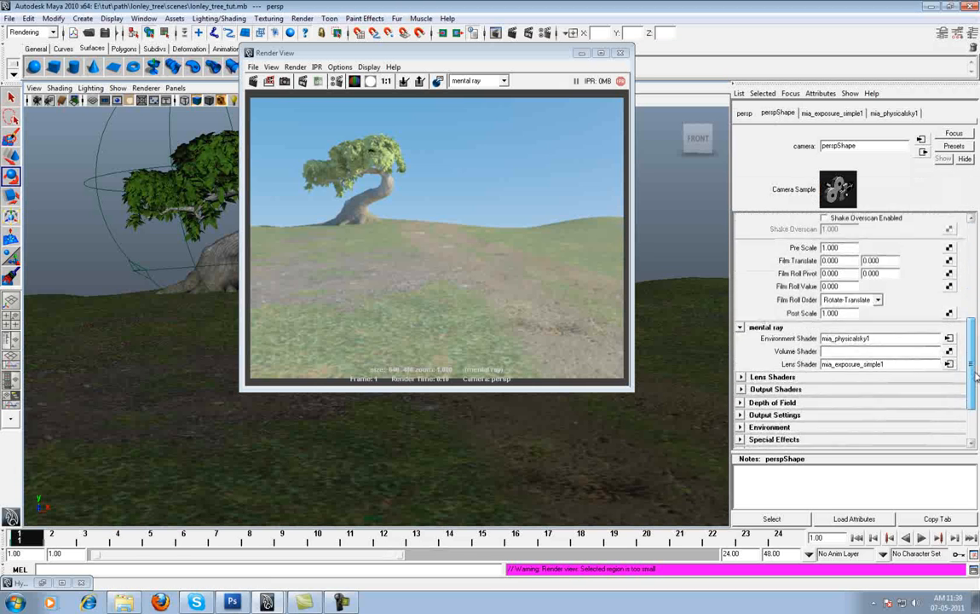
{"action": "scroll", "coordinate": [974, 375], "scroll_direction": "down", "scroll_amount": 1}
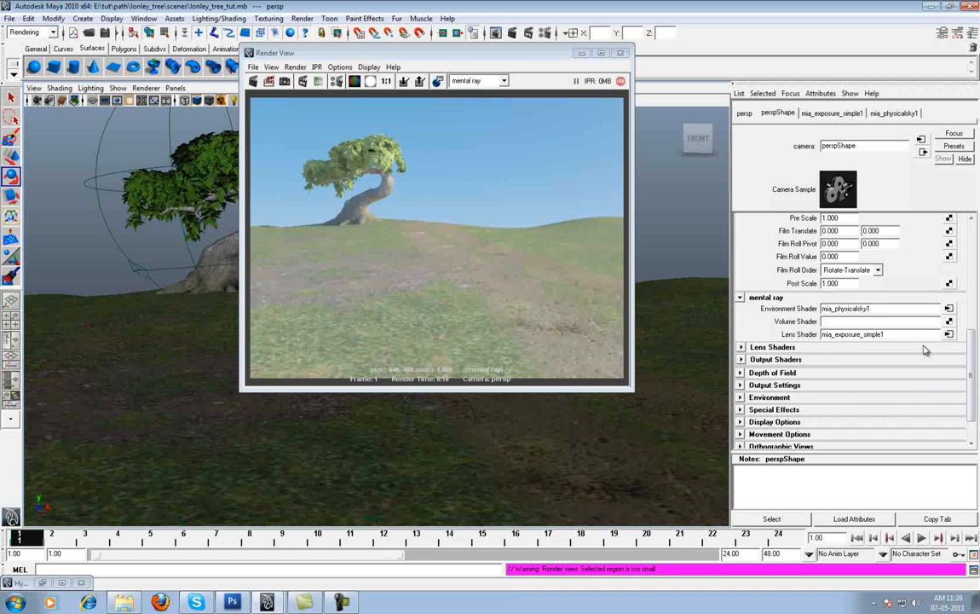
{"action": "left_click", "coordinate": [948, 334]}
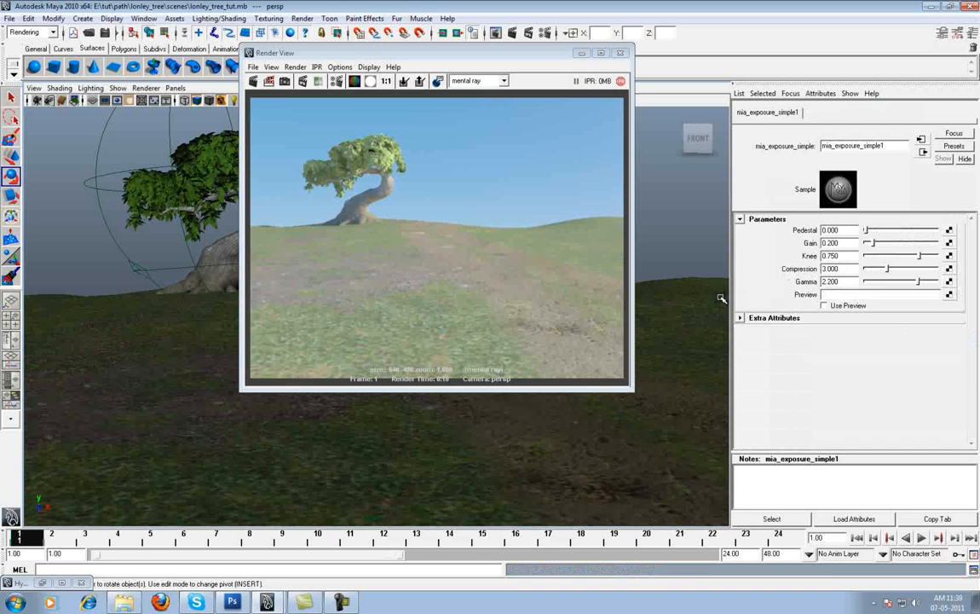
{"action": "type", "text": "1"}
{"action": "key", "text": "Return"}
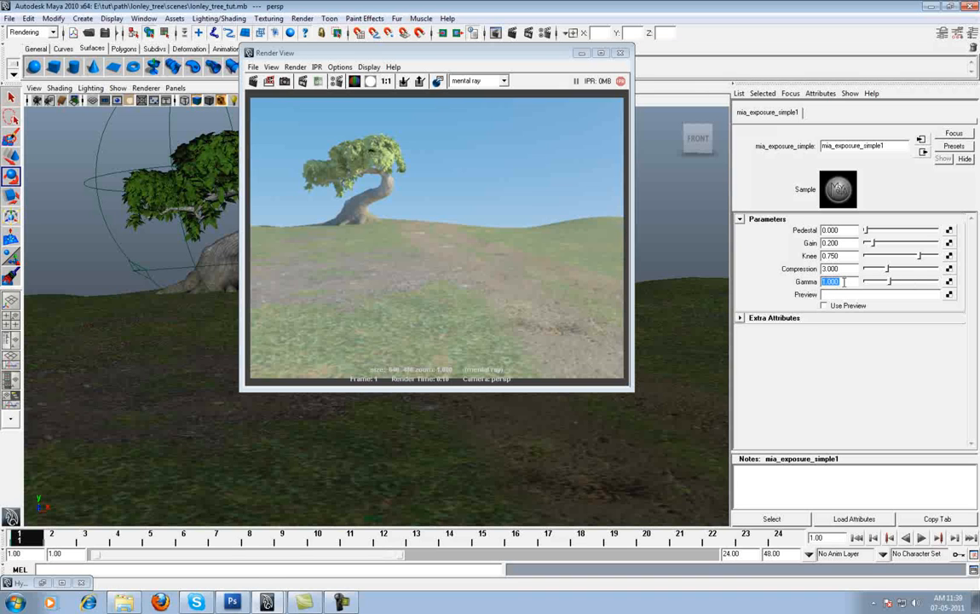
{"action": "left_click", "coordinate": [254, 81]}
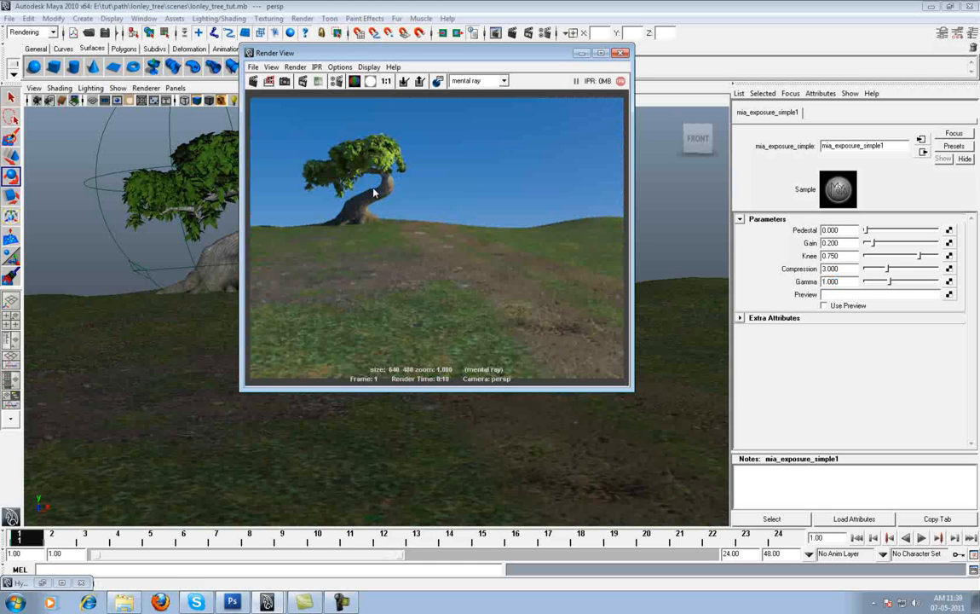
- Set the mia_exposure_simple1 gain to 0.3 and re-render the view
{"action": "double_click", "coordinate": [831, 243]}
{"action": "key", "text": "BackSpace"}
{"action": "type", "text": "0.3"}
{"action": "key", "text": "Return"}
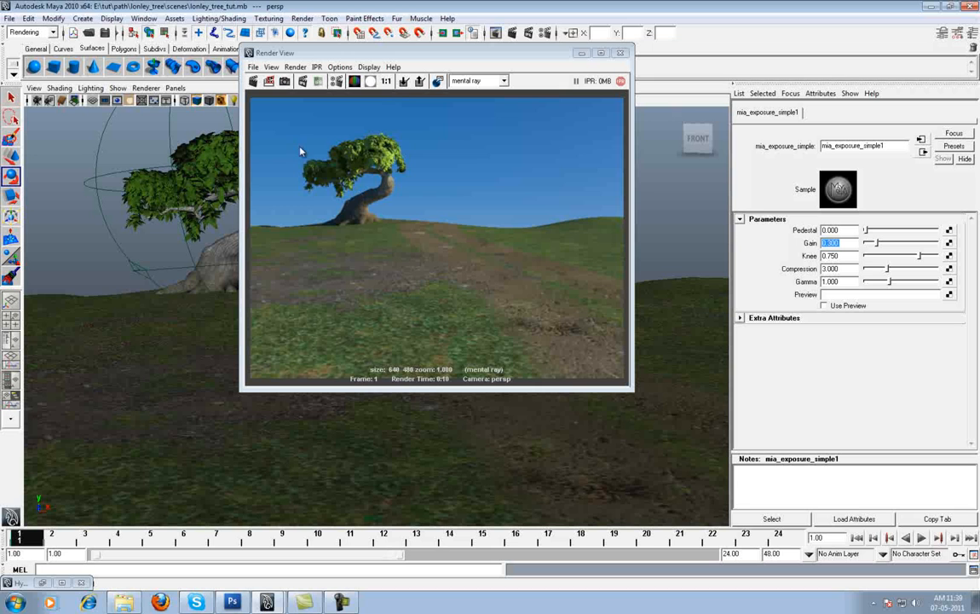
{"action": "left_click", "coordinate": [253, 81]}
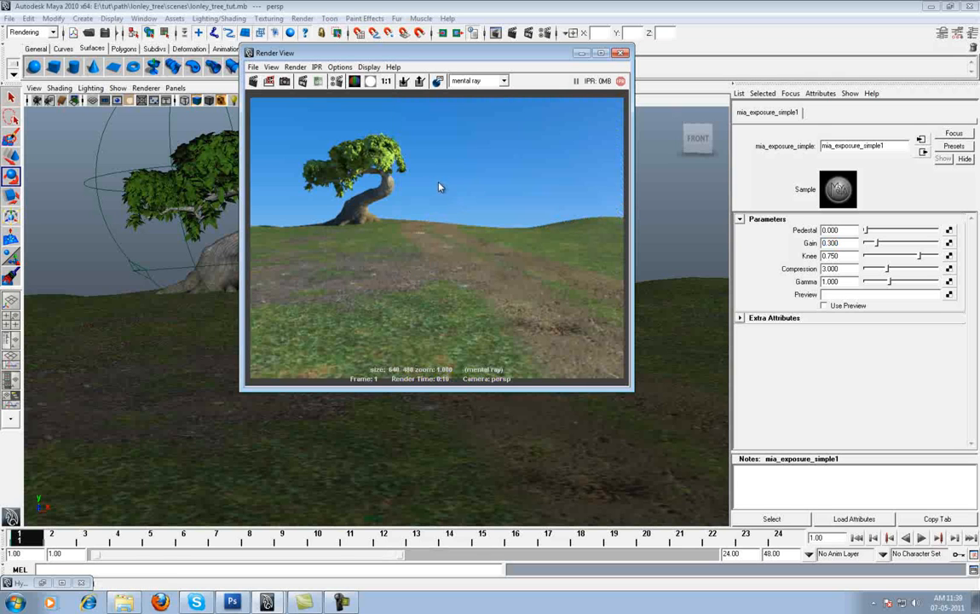
- Rotate the sunDirection light to a shallower, lower sun angle and re-render the view
{"action": "left_click", "coordinate": [621, 54]}
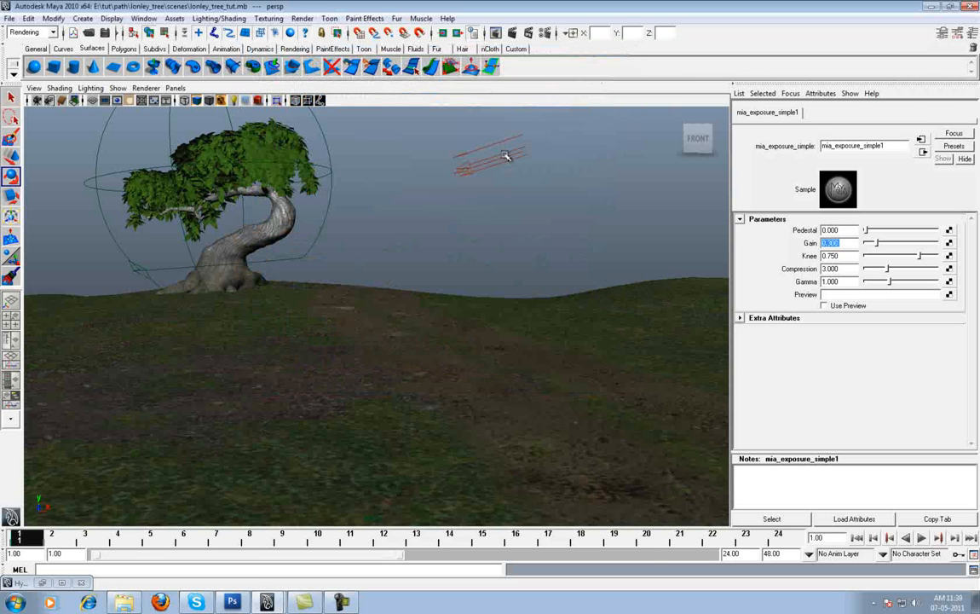
{"action": "left_click", "coordinate": [502, 153]}
{"action": "left_click_drag", "start_coordinate": [565, 200], "coordinate": [408, 296], "text": "alt"}
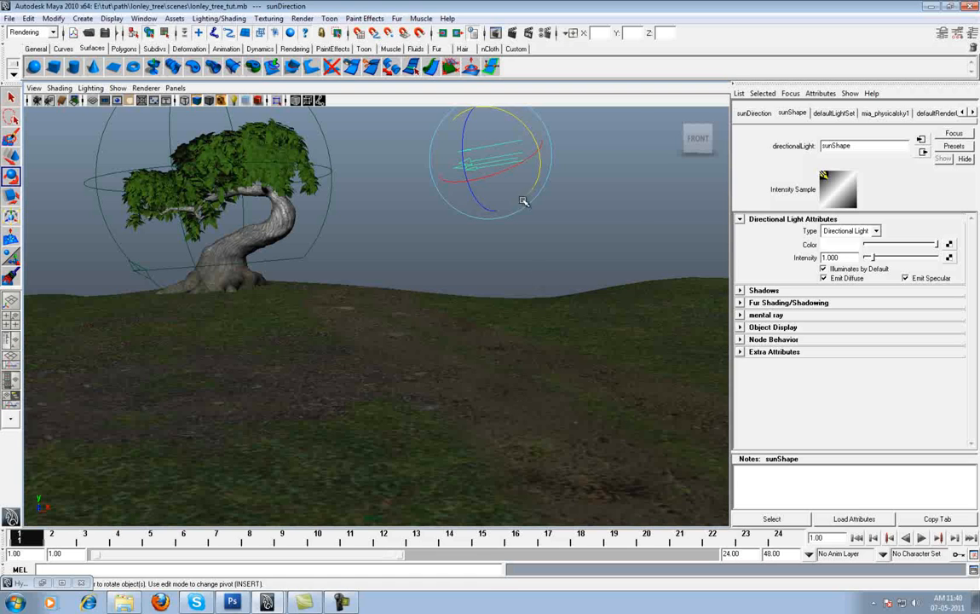
{"action": "left_click", "coordinate": [446, 33]}
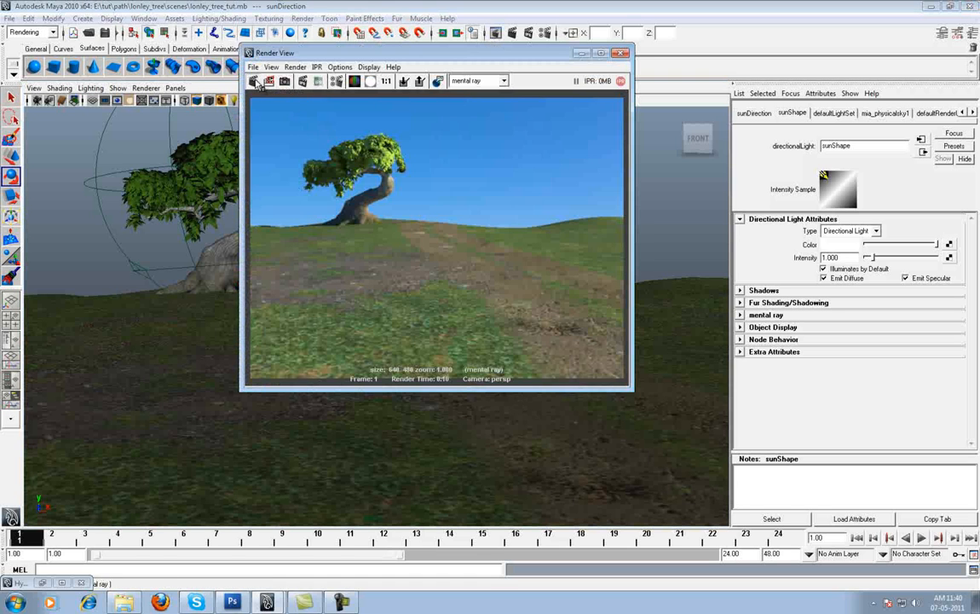
{"action": "left_click", "coordinate": [254, 81]}
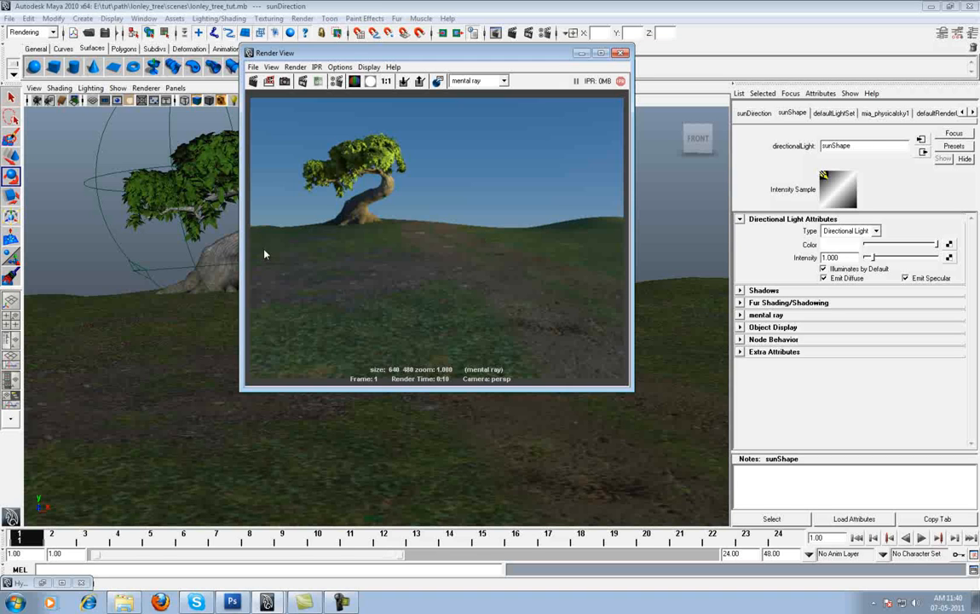
- Reopen the persp camera's mia_exposure_simple1 lens shader, set its gain to 0.5, and re-render the view
{"action": "left_click", "coordinate": [38, 100]}
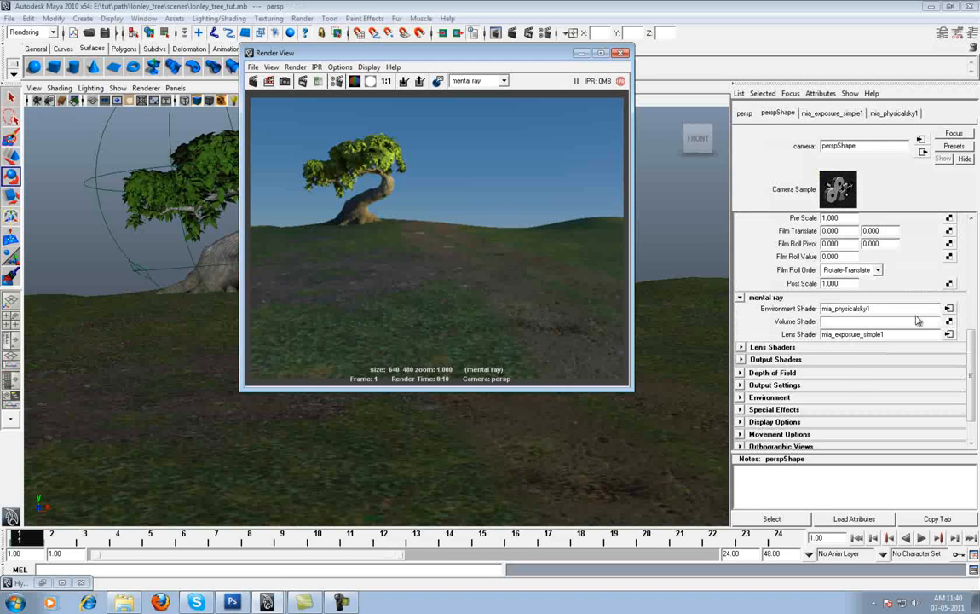
{"action": "left_click", "coordinate": [949, 308]}
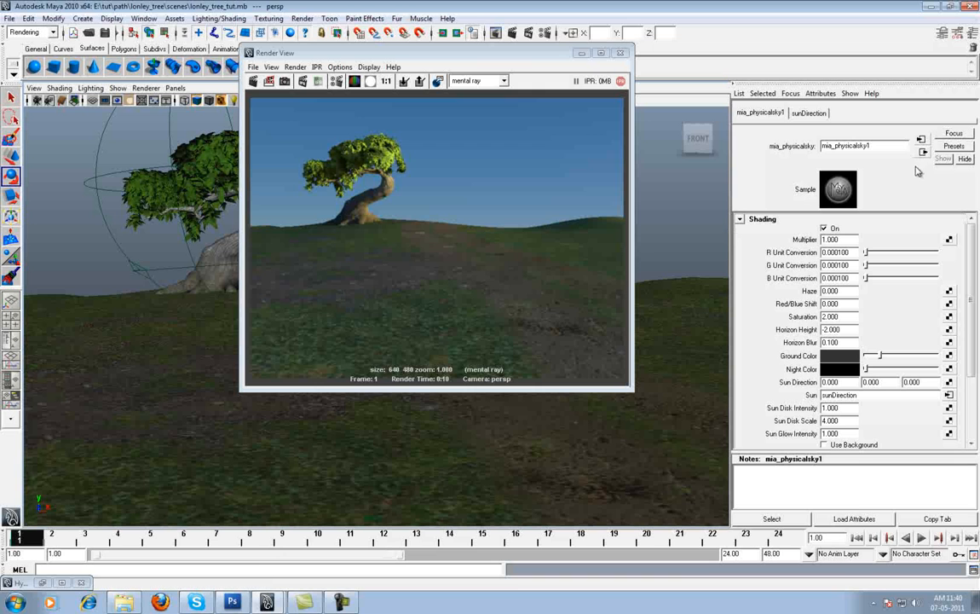
{"action": "left_click", "coordinate": [37, 100]}
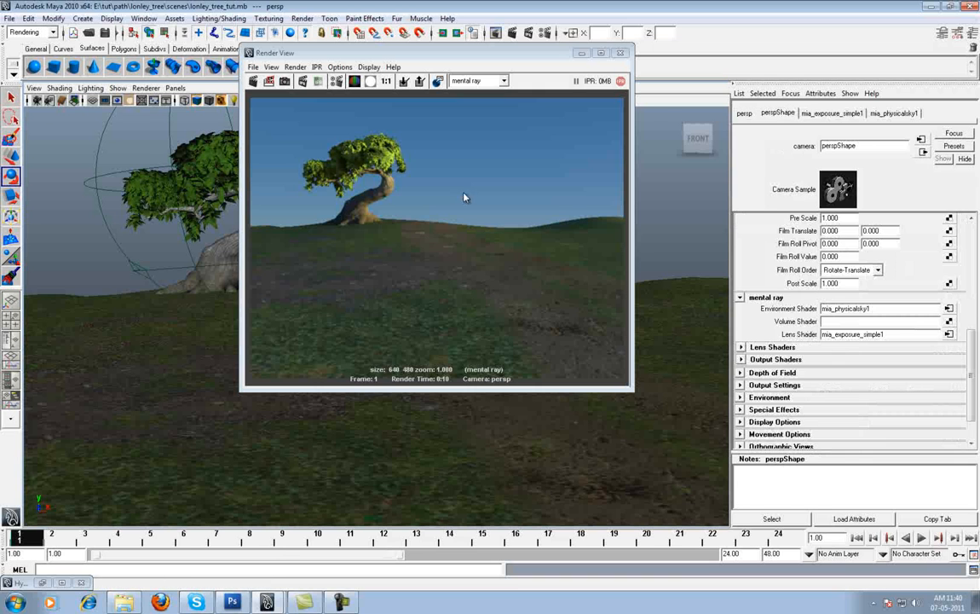
{"action": "left_click", "coordinate": [949, 333]}
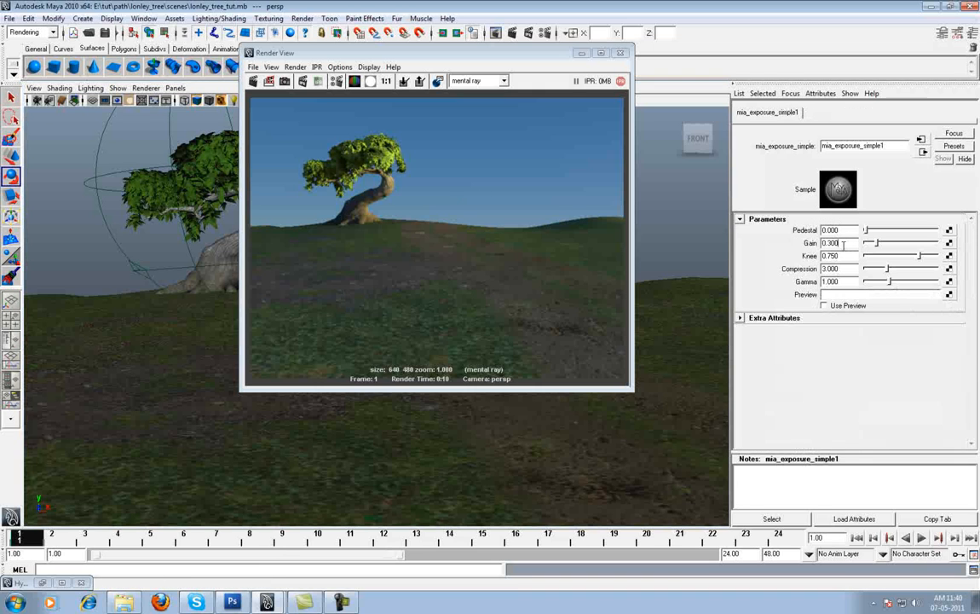
{"action": "type", "text": "0.5"}
{"action": "key", "text": "Return"}
{"action": "left_click", "coordinate": [269, 81]}
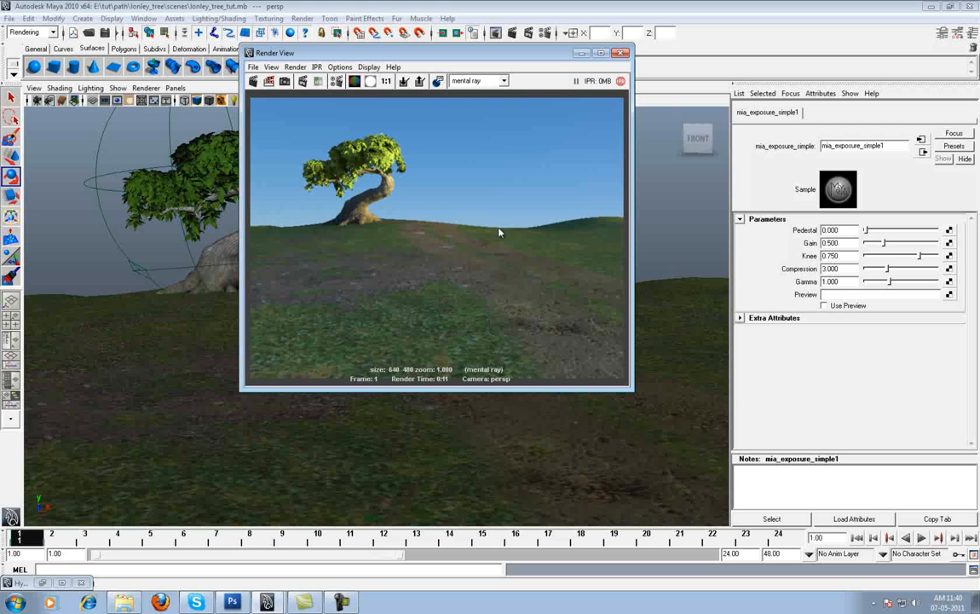
- Set the Horizon Height of the physical sky node mia_physicalsky1 to -1.5 and close the render settings
{"action": "left_click", "coordinate": [493, 34]}
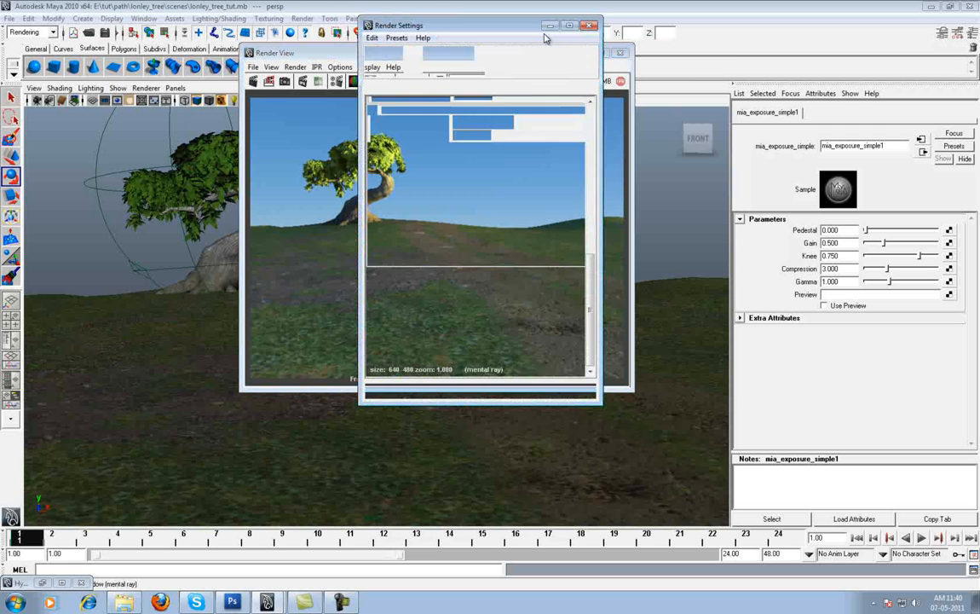
{"action": "left_click_drag", "start_coordinate": [592, 266], "coordinate": [591, 106]}
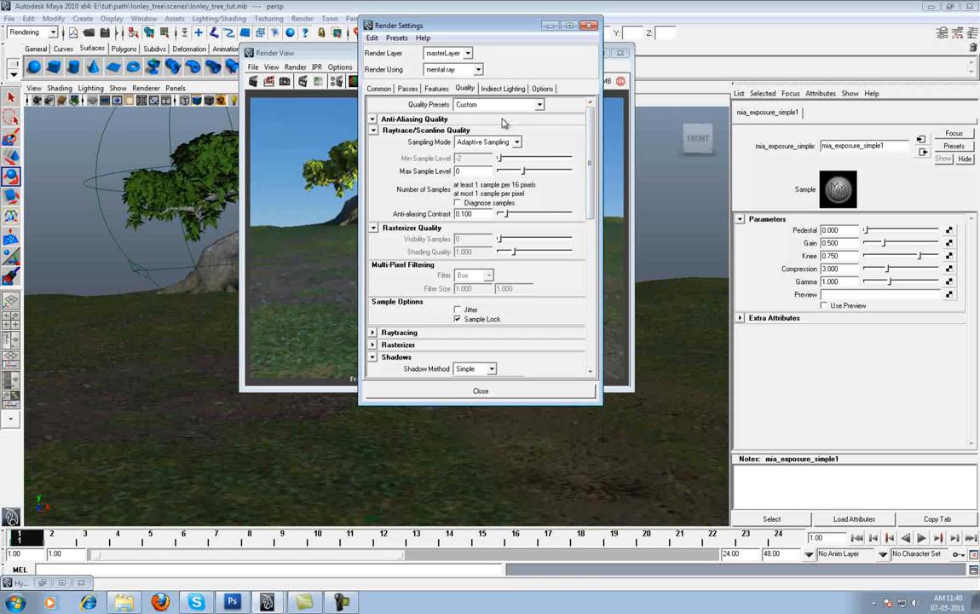
{"action": "left_click", "coordinate": [502, 88]}
{"action": "left_click", "coordinate": [580, 129]}
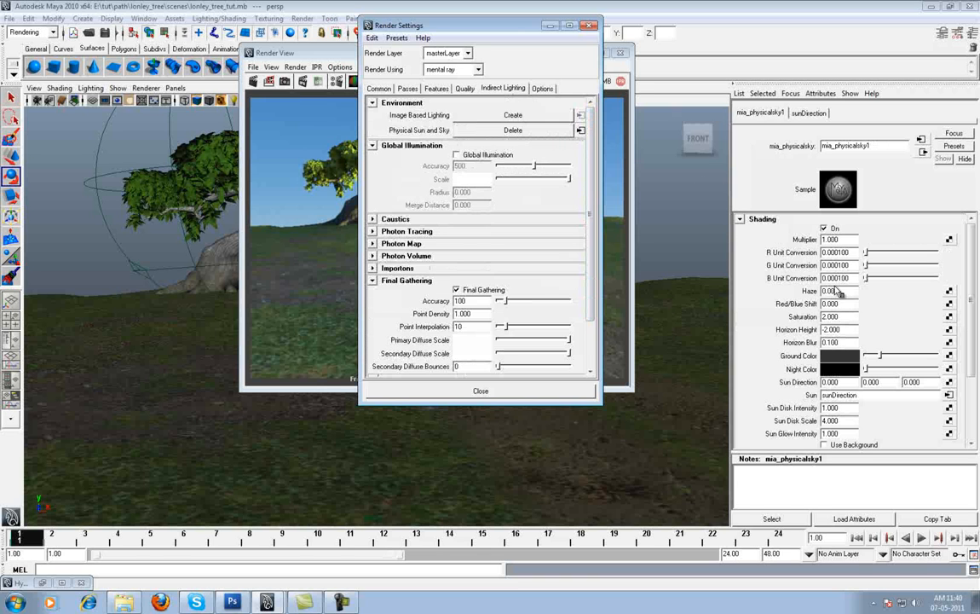
{"action": "left_click", "coordinate": [846, 330]}
{"action": "type", "text": "-1.5"}
{"action": "key", "text": "Return"}
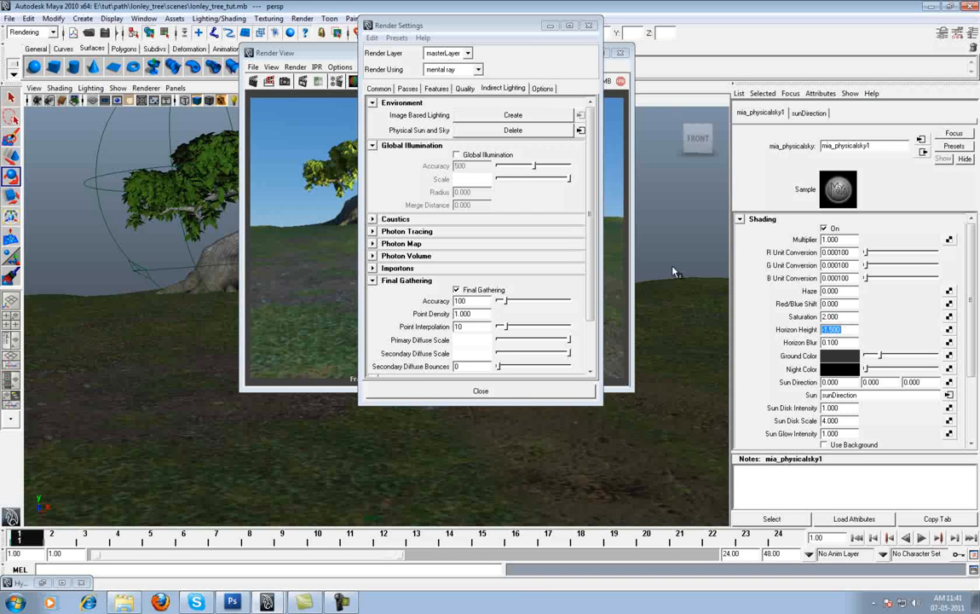
{"action": "left_click", "coordinate": [589, 25]}
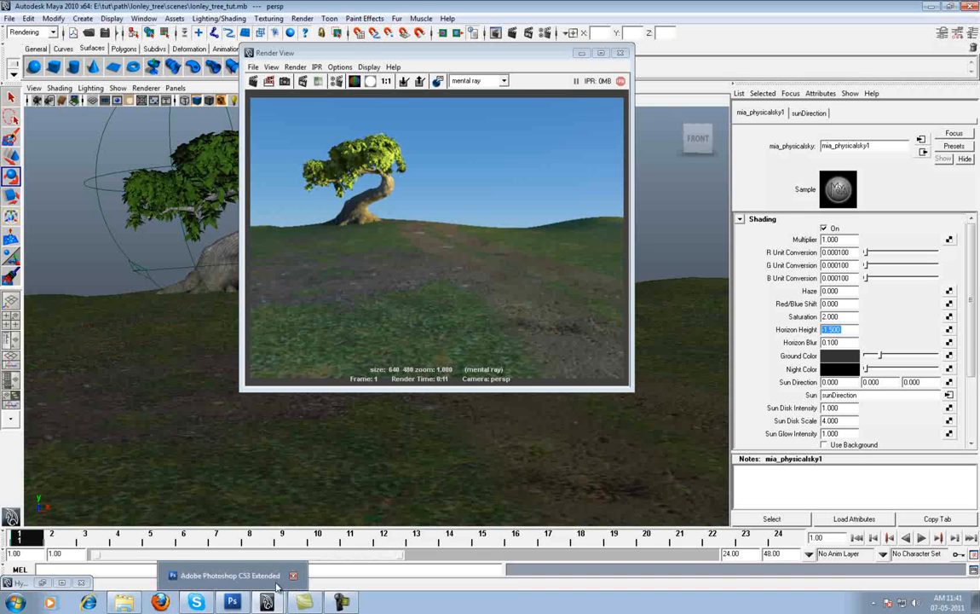
- Switch to Photoshop and open wing-feathers.jpeg from the sourceimages folder, placing its window clear of the toolbox
{"action": "left_click", "coordinate": [231, 602]}
{"action": "double_click", "coordinate": [763, 108]}
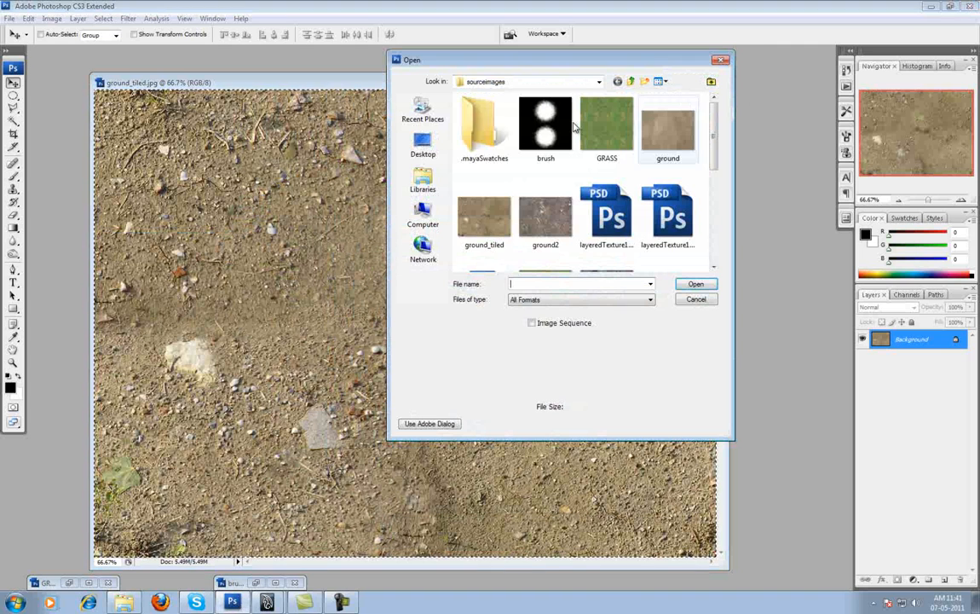
{"action": "left_click_drag", "start_coordinate": [713, 151], "coordinate": [718, 247]}
{"action": "double_click", "coordinate": [484, 234]}
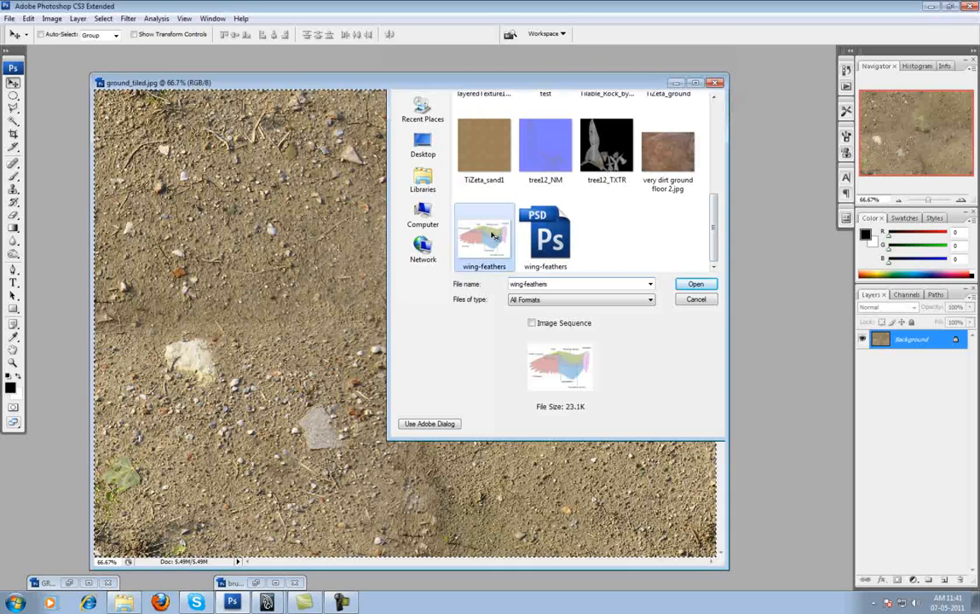
{"action": "left_click_drag", "start_coordinate": [268, 82], "coordinate": [546, 88]}
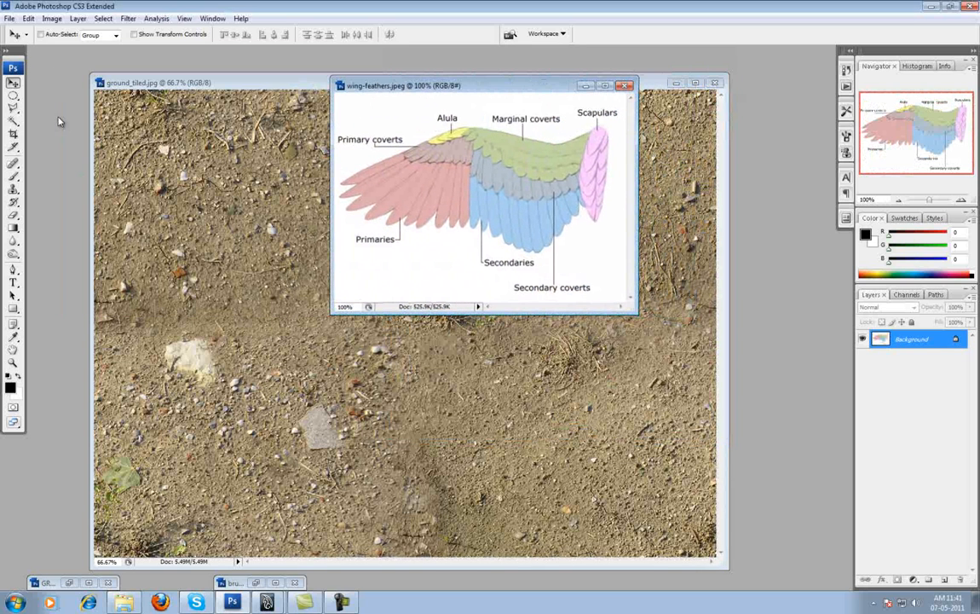
- Open the wing-feathers.tga silhouette image and place it in front of the feather diagram
{"action": "double_click", "coordinate": [761, 137]}
{"action": "left_click_drag", "start_coordinate": [715, 162], "coordinate": [720, 248]}
{"action": "double_click", "coordinate": [479, 213]}
{"action": "left_click_drag", "start_coordinate": [181, 88], "coordinate": [412, 165]}
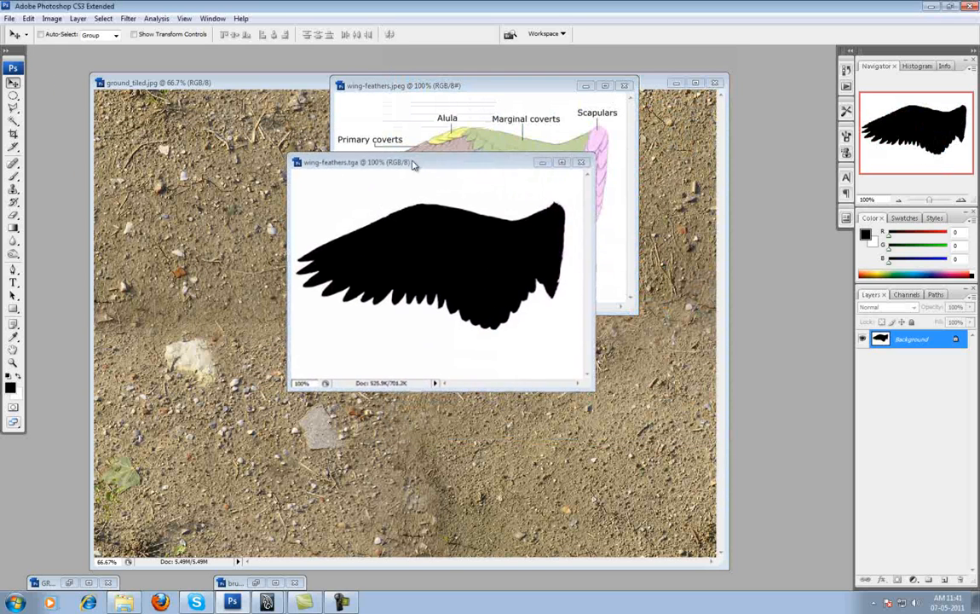
- Examine the channels of wing-feathers.tga, select the black wing shape with the Magic Wand, and close the file
{"action": "left_click", "coordinate": [902, 294]}
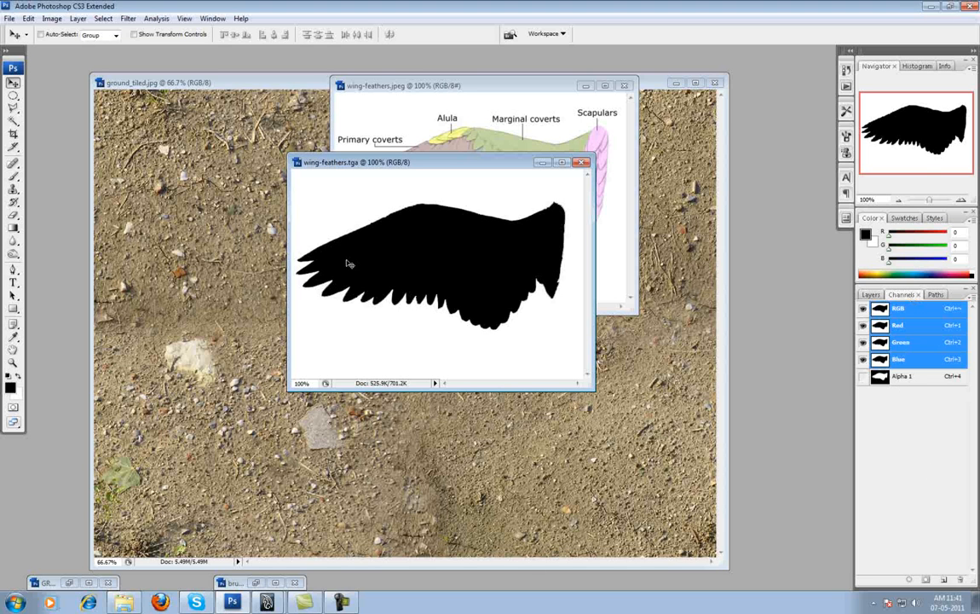
{"action": "left_click", "coordinate": [13, 121]}
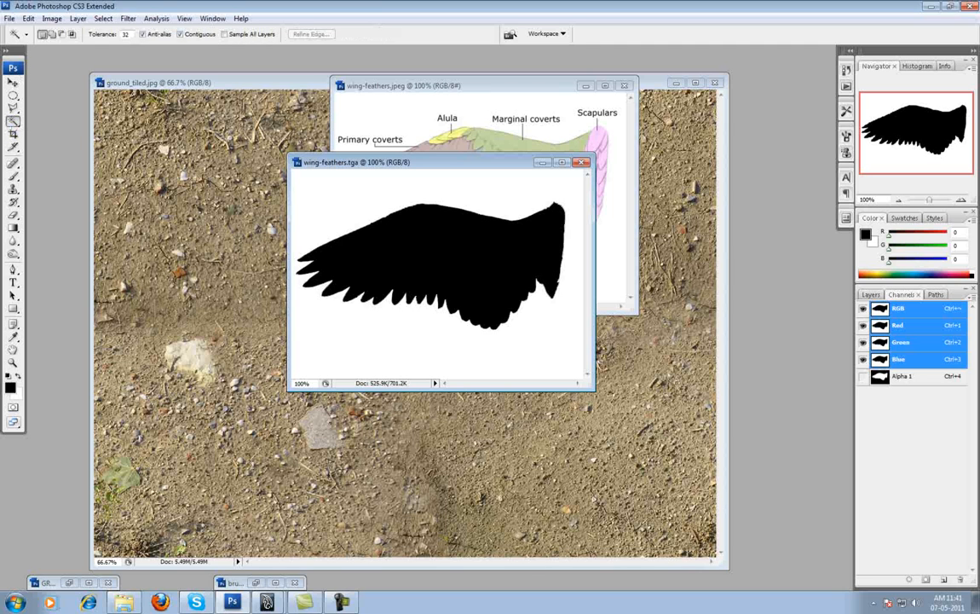
{"action": "left_click", "coordinate": [351, 240]}
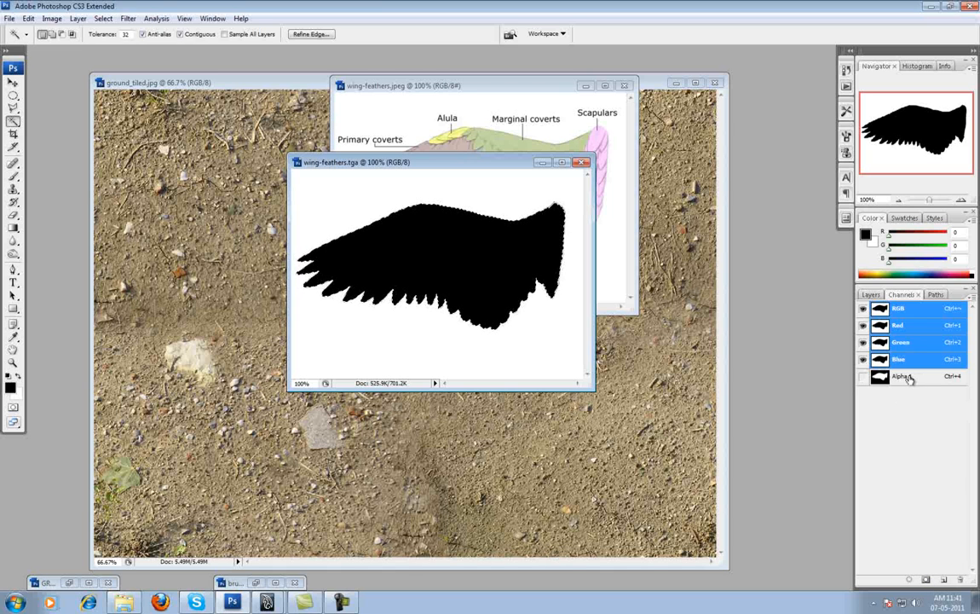
{"action": "left_click", "coordinate": [583, 163]}
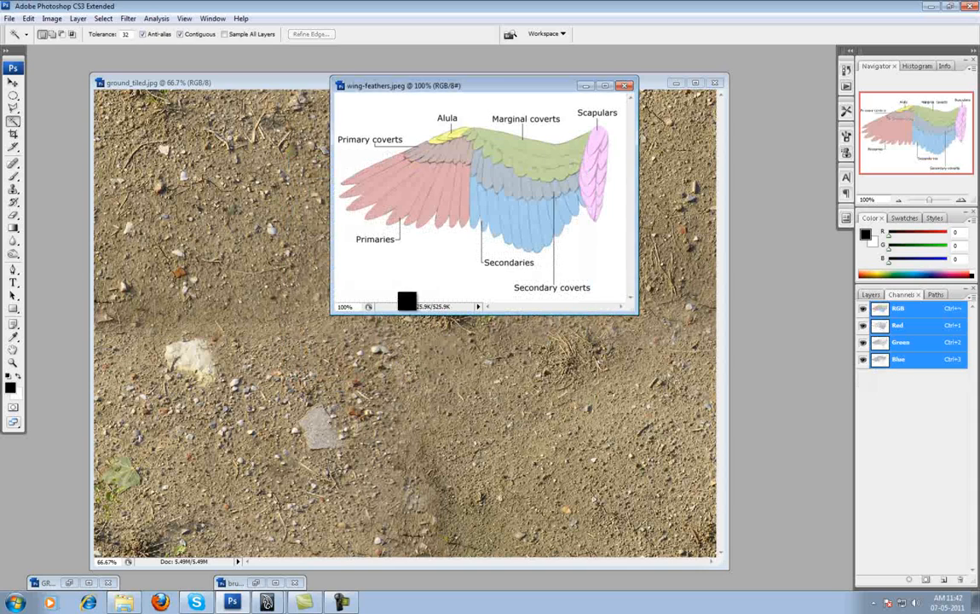
- Switch back to Maya, close the render view and create a NURBS plane
{"action": "mouse_move", "coordinate": [267, 604]}
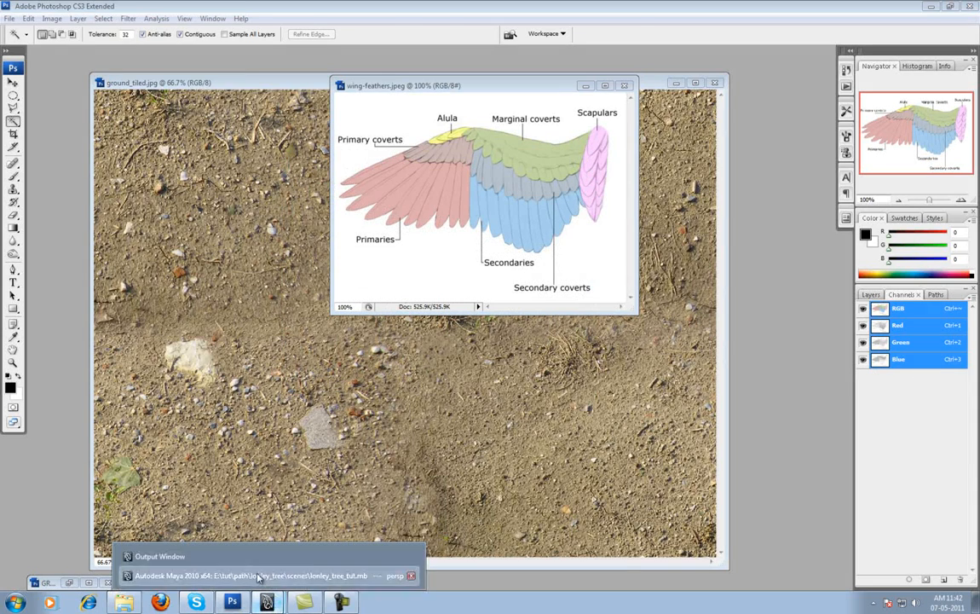
{"action": "left_click", "coordinate": [258, 577]}
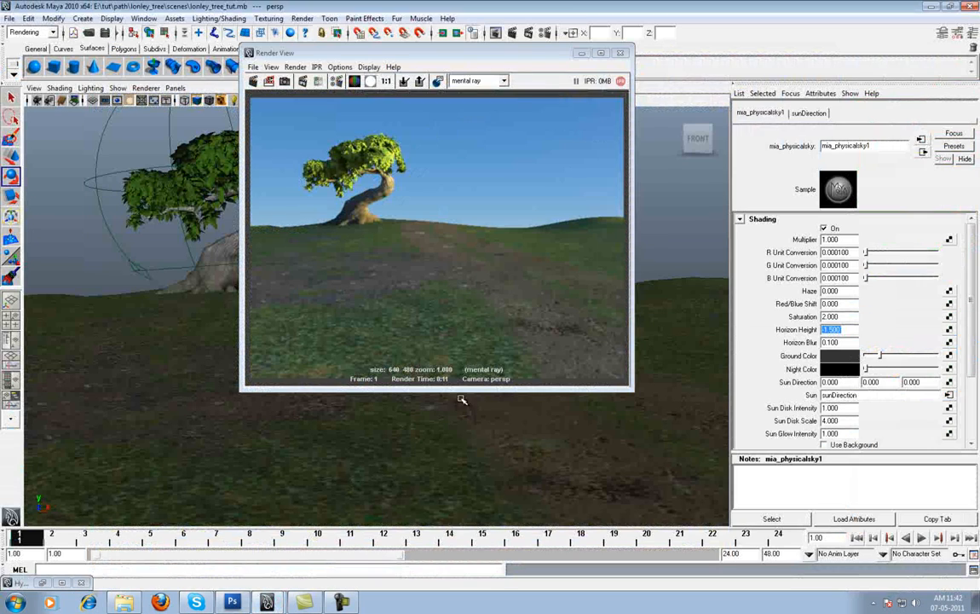
{"action": "left_click", "coordinate": [622, 53]}
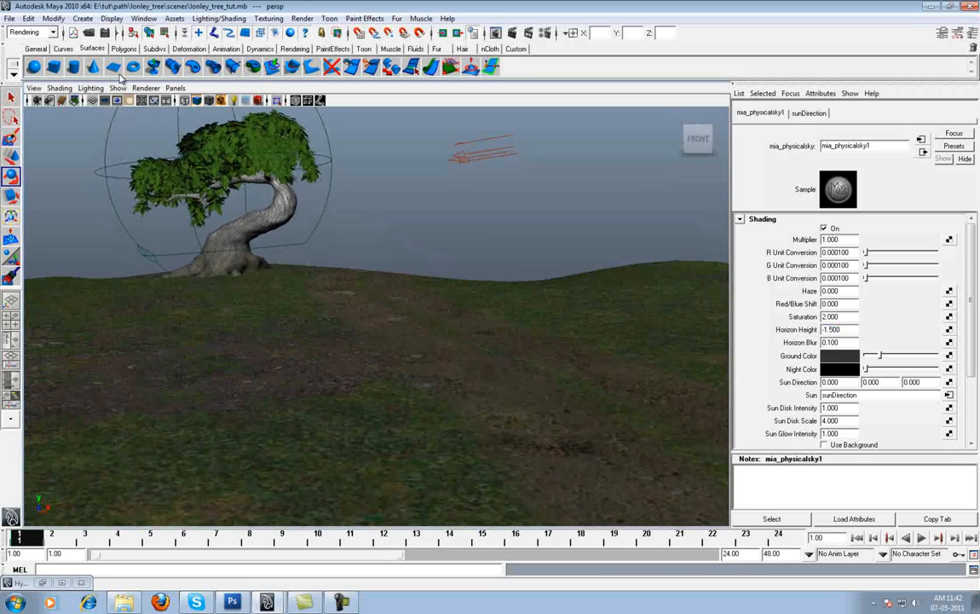
{"action": "left_click", "coordinate": [114, 68]}
{"action": "left_click_drag", "start_coordinate": [431, 287], "coordinate": [481, 299], "text": "alt"}
{"action": "scroll", "coordinate": [482, 298], "scroll_direction": "up", "scroll_amount": 5}
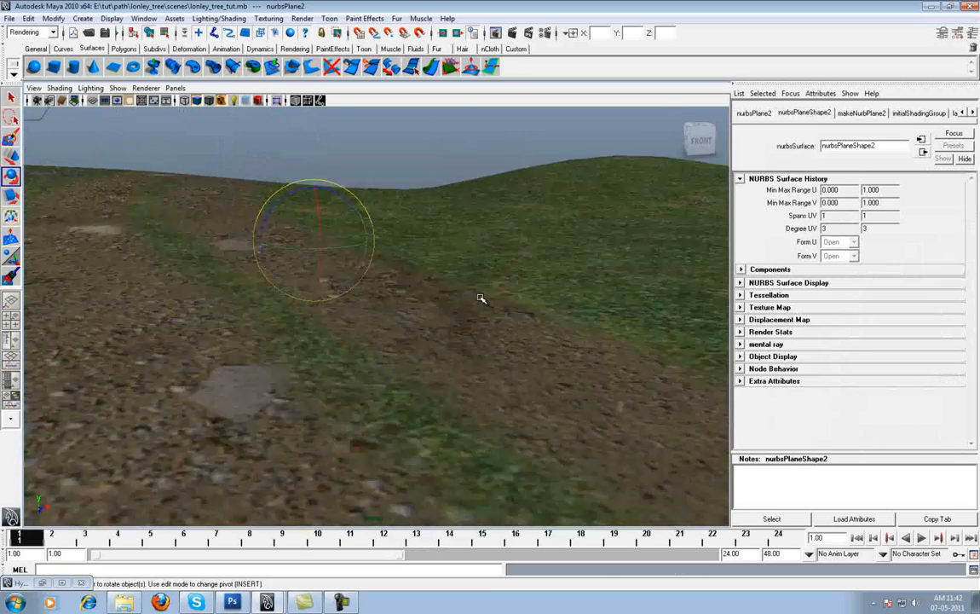
- Raise the new NURBS plane about 0.44 units so it sits above the ground surface
{"action": "key", "text": "f"}
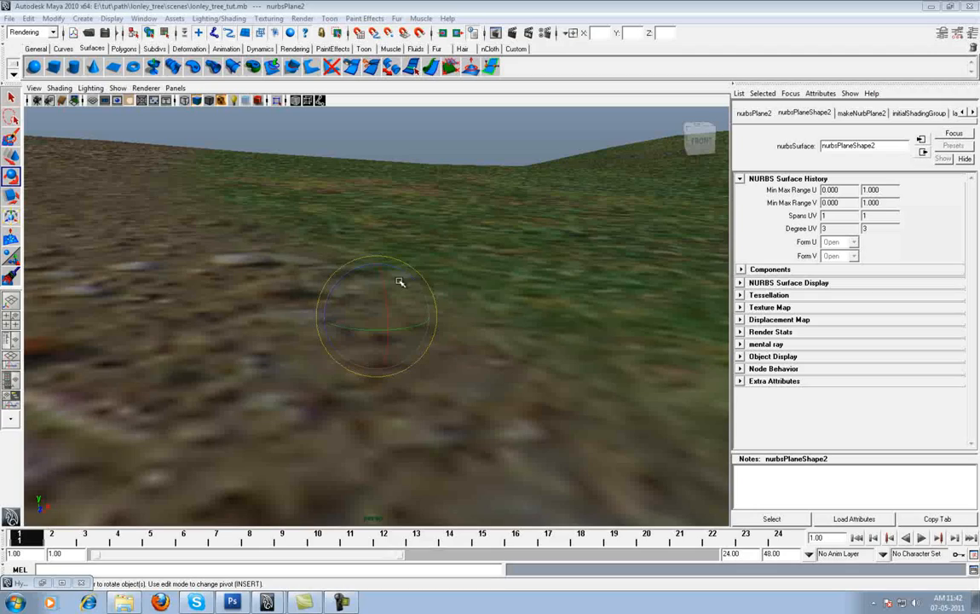
{"action": "key", "text": "w"}
{"action": "left_click_drag", "start_coordinate": [381, 274], "coordinate": [398, 98]}
{"action": "left_click_drag", "start_coordinate": [404, 240], "coordinate": [430, 258], "text": "alt"}
{"action": "scroll", "coordinate": [405, 273], "scroll_direction": "down", "scroll_amount": 5}
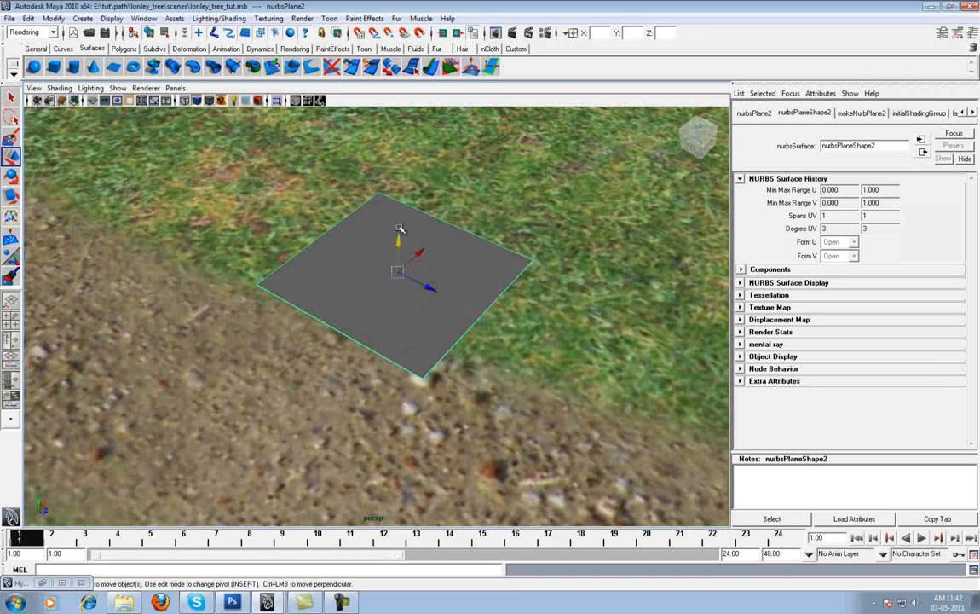
- Assign a new Lambert material to the NURBS plane
{"action": "right_click_drag", "start_coordinate": [393, 216], "coordinate": [501, 73]}
{"action": "middle_click_drag", "start_coordinate": [468, 249], "coordinate": [476, 258], "text": "alt"}
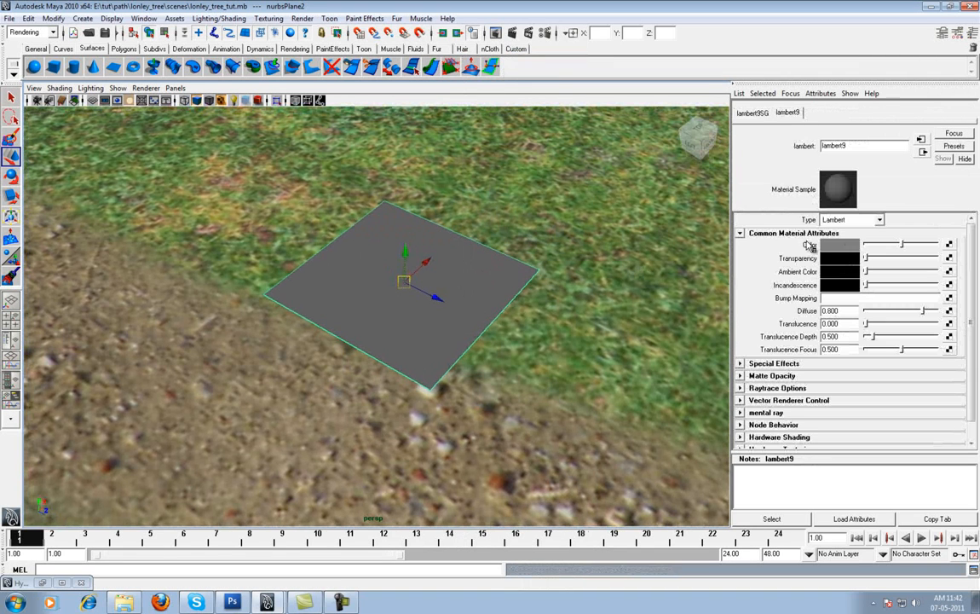
{"action": "left_click", "coordinate": [949, 245]}
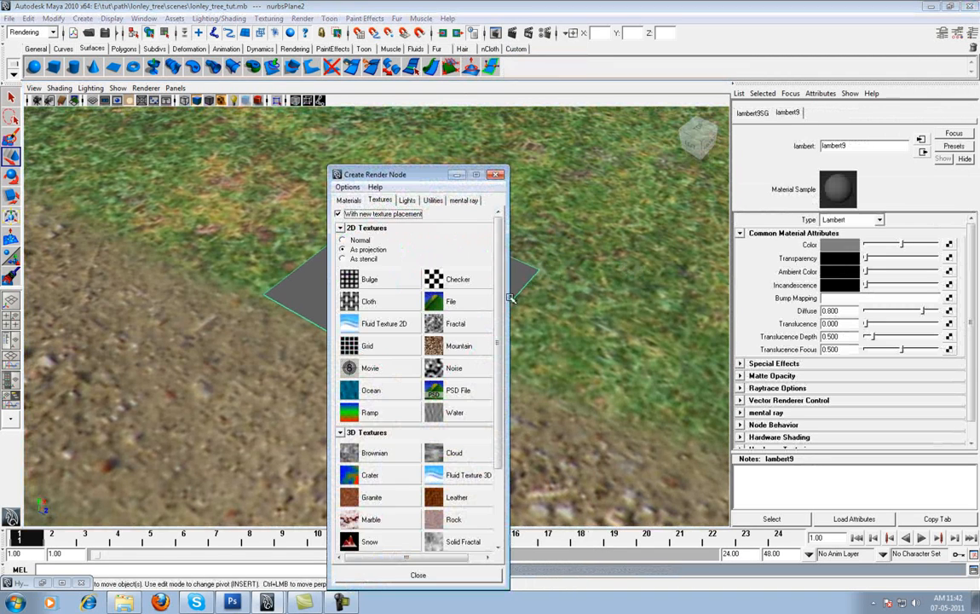
{"action": "left_click", "coordinate": [460, 303]}
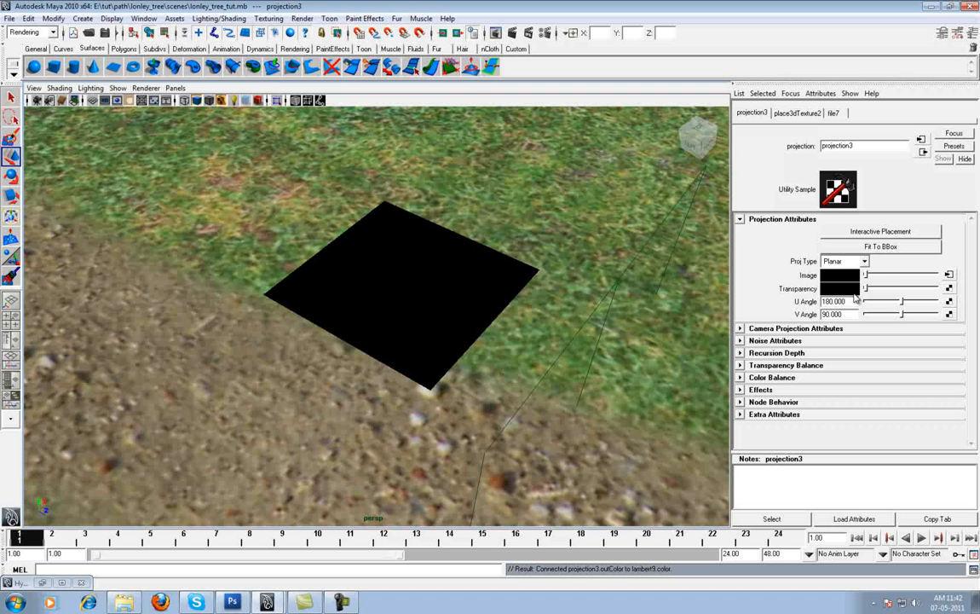
{"action": "left_click", "coordinate": [923, 152]}
{"action": "right_click_drag", "start_coordinate": [839, 246], "coordinate": [852, 278]}
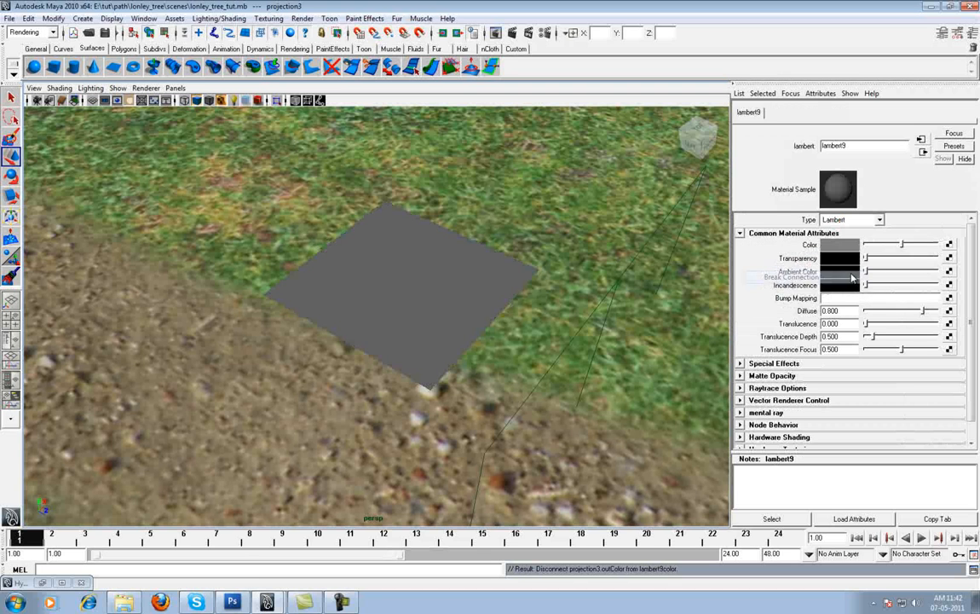
- Map the Lambert material's color with a normal, non-projected file texture and load wing-feathers.tga into it
{"action": "left_click", "coordinate": [950, 247]}
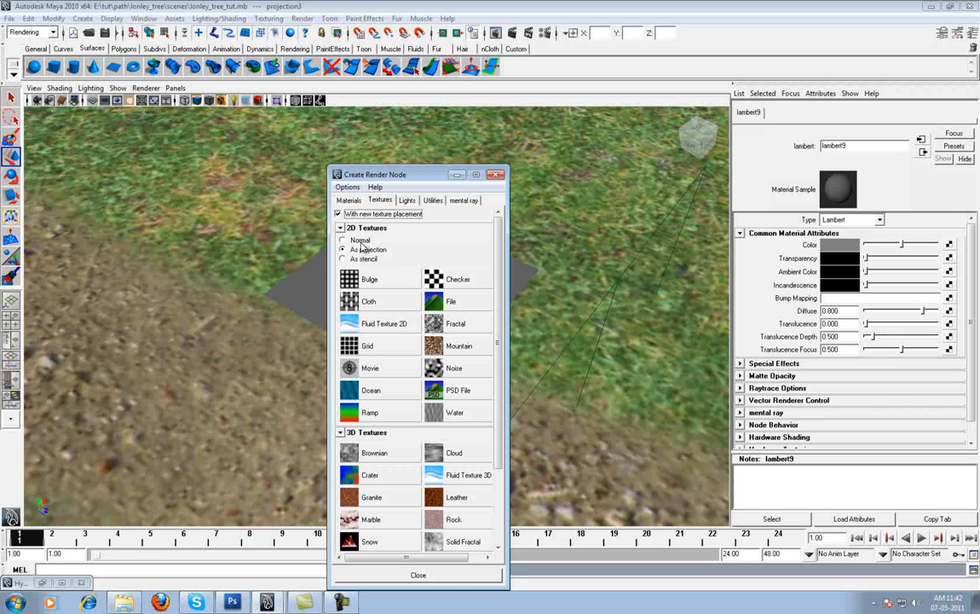
{"action": "left_click", "coordinate": [450, 302]}
{"action": "left_click", "coordinate": [949, 273]}
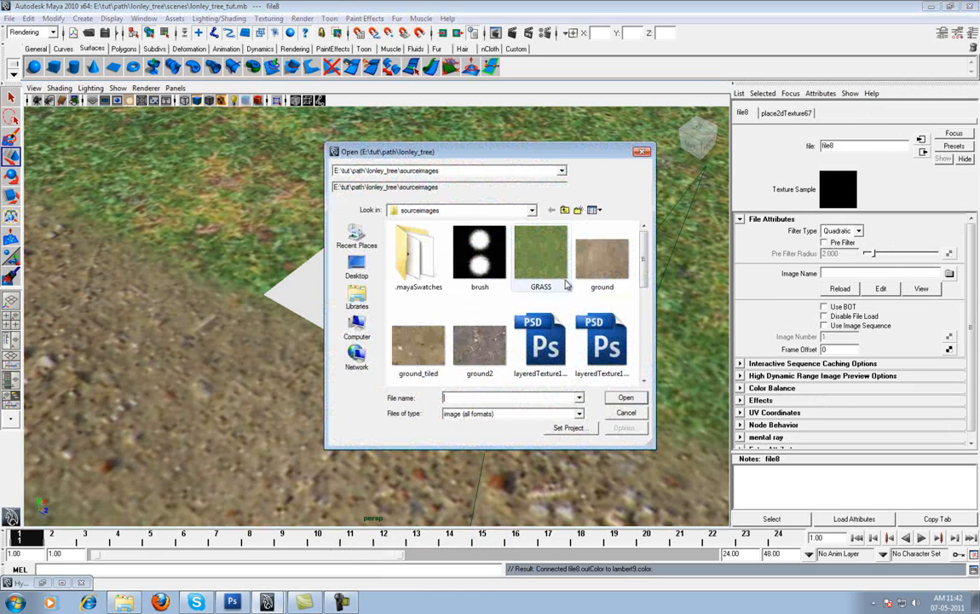
{"action": "left_click_drag", "start_coordinate": [643, 267], "coordinate": [645, 356]}
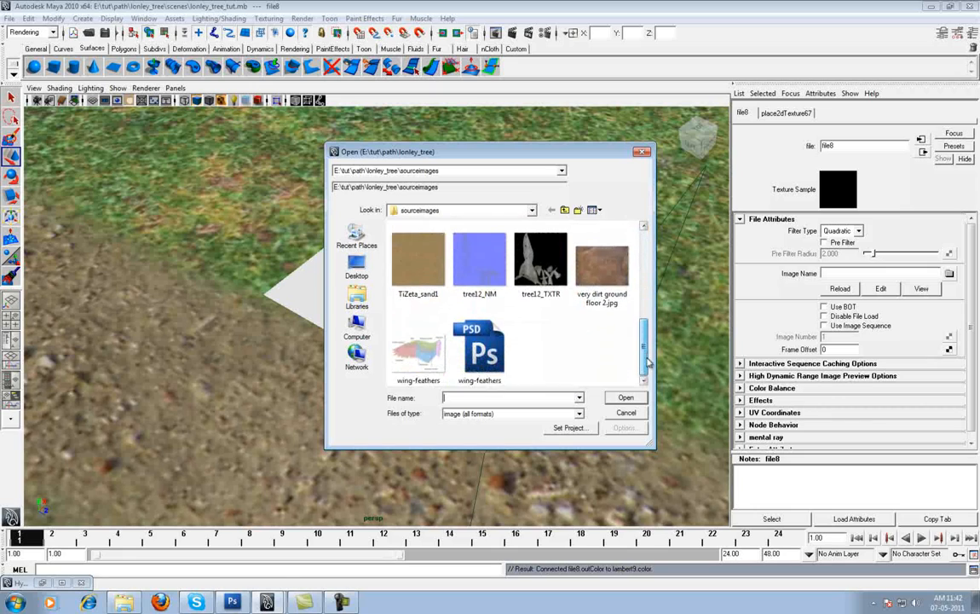
{"action": "double_click", "coordinate": [491, 345]}
- Select the wing plane and stretch it along X to a scale of 1.562
{"action": "left_click_drag", "start_coordinate": [540, 269], "coordinate": [456, 243], "text": "alt"}
{"action": "left_click", "coordinate": [484, 273]}
{"action": "key", "text": "r"}
{"action": "middle_click_drag", "start_coordinate": [471, 247], "coordinate": [448, 246], "text": "alt"}
{"action": "key", "text": "w"}
{"action": "middle_click_drag", "start_coordinate": [475, 284], "coordinate": [432, 267], "text": "alt"}
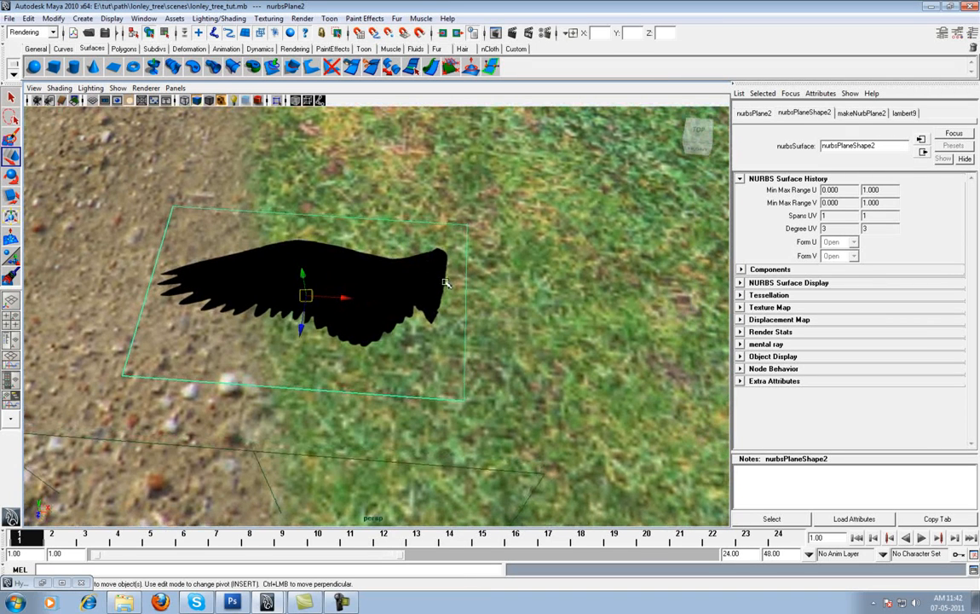
- Move the wing plane's pivot to the root of the wing, where it would join the bird's body
{"action": "key", "text": "Insert"}
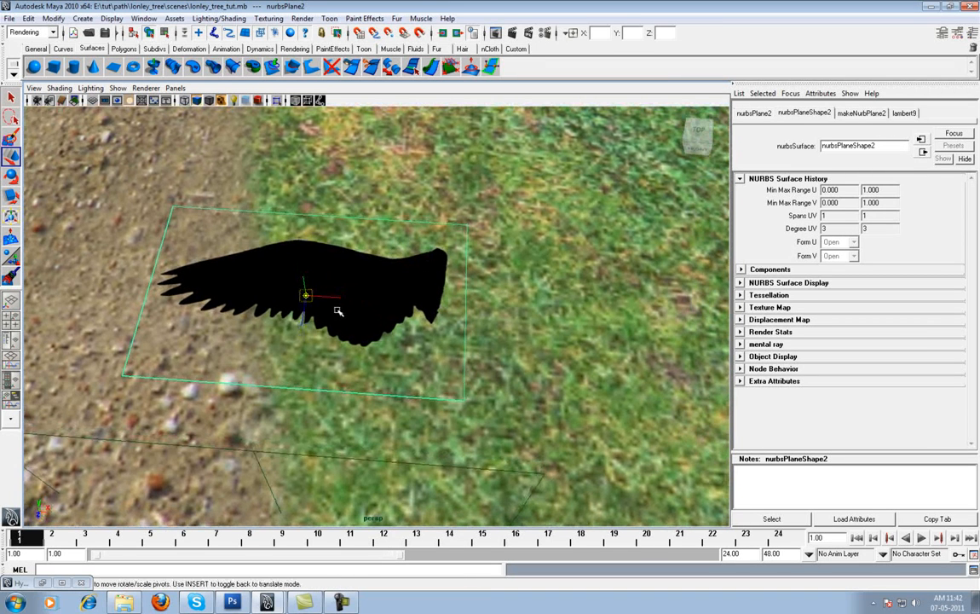
{"action": "left_click_drag", "start_coordinate": [332, 298], "coordinate": [413, 307]}
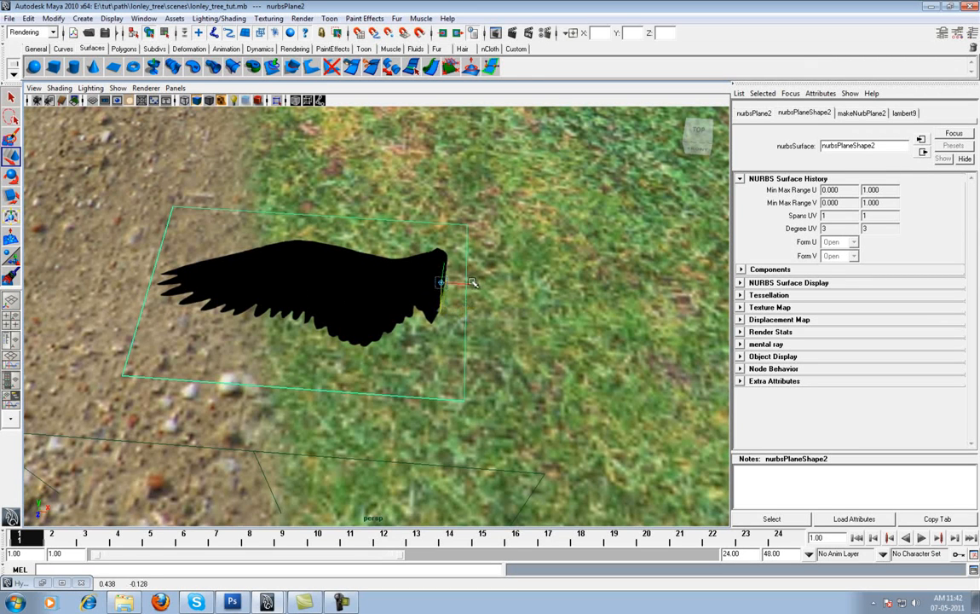
{"action": "key", "text": "Insert"}
- Duplicate the wing plane and set the copy's Z rotation to -180 degrees to form the opposite wing
{"action": "mouse_move", "coordinate": [481, 348]}
{"action": "left_mouse_down", "text": "alt"}
{"action": "mouse_move", "coordinate": [490, 366]}
{"action": "mouse_move", "coordinate": [484, 349]}
{"action": "left_mouse_up", "text": "alt"}
{"action": "middle_click_drag", "start_coordinate": [477, 345], "coordinate": [461, 347], "text": "alt"}
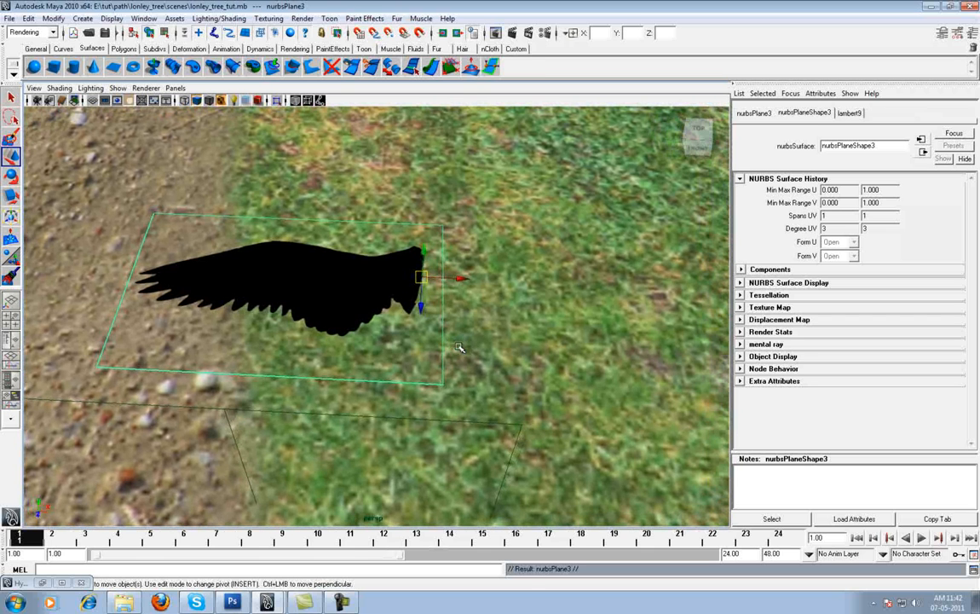
{"action": "key", "text": "e"}
{"action": "left_click_drag", "start_coordinate": [395, 246], "coordinate": [532, 272]}
{"action": "left_click", "coordinate": [972, 32]}
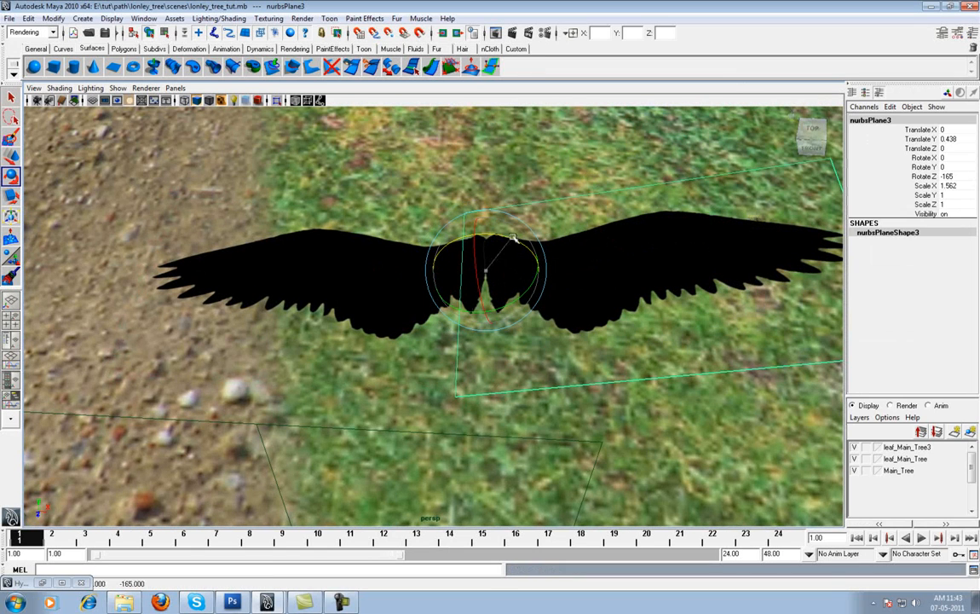
{"action": "left_click_drag", "start_coordinate": [523, 247], "coordinate": [520, 241]}
{"action": "middle_click_drag", "start_coordinate": [548, 223], "coordinate": [526, 215], "text": "alt"}
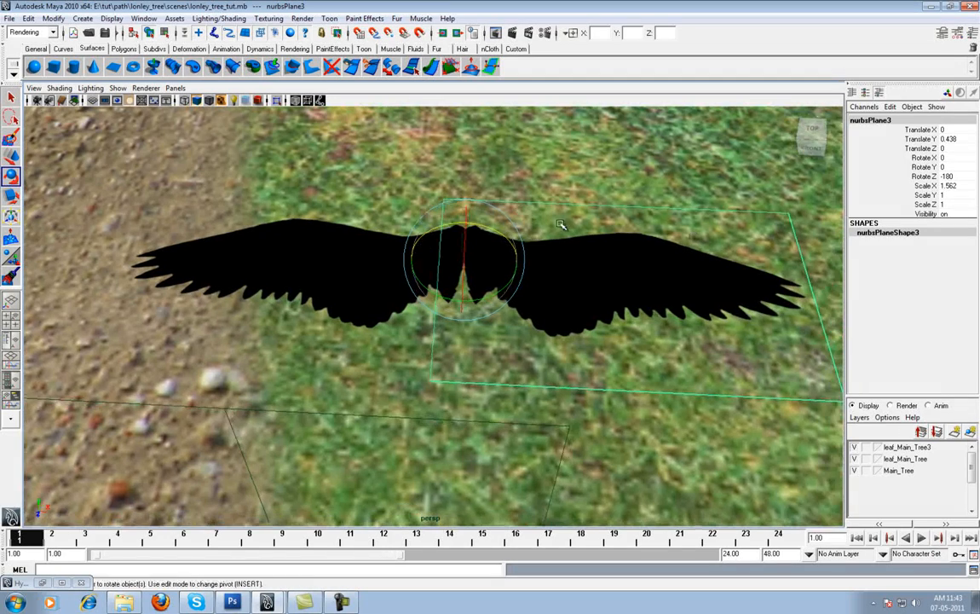
- Move the duplicated wing away from the first along X, to a Translate X of 0.38
{"action": "scroll", "coordinate": [530, 236], "scroll_direction": "down", "scroll_amount": 1}
{"action": "key", "text": "w"}
{"action": "mouse_move", "coordinate": [499, 267]}
{"action": "left_mouse_down"}
{"action": "mouse_move", "coordinate": [602, 267]}
{"action": "mouse_move", "coordinate": [572, 267]}
{"action": "mouse_move", "coordinate": [565, 224]}
{"action": "mouse_move", "coordinate": [579, 298]}
{"action": "left_mouse_up"}
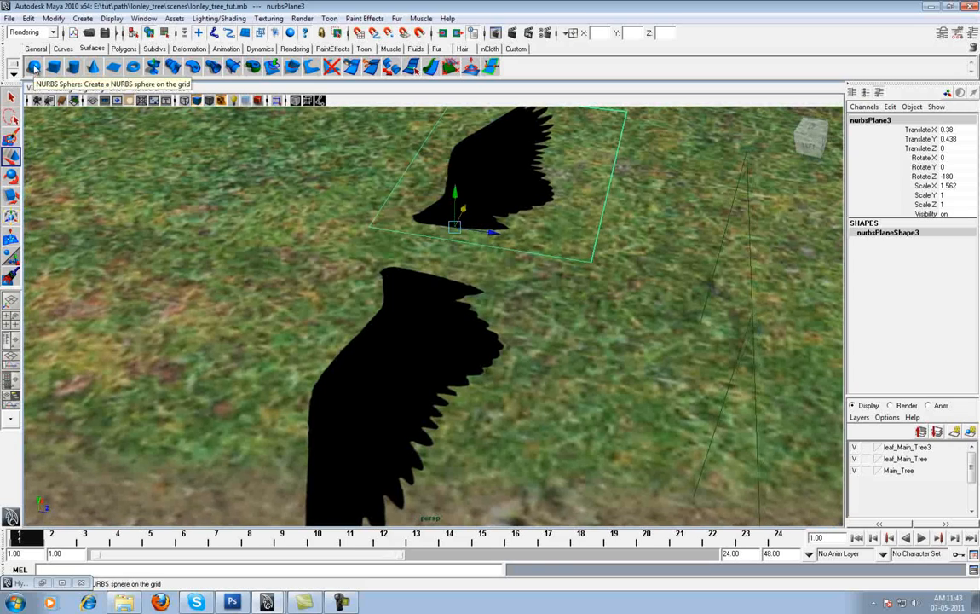
- Create a NURBS sphere for the bird's body and scale it down uniformly
{"action": "left_click", "coordinate": [35, 67]}
{"action": "right_click_drag", "start_coordinate": [559, 285], "coordinate": [418, 248], "text": "alt"}
{"action": "key", "text": "r"}
{"action": "left_click_drag", "start_coordinate": [430, 368], "coordinate": [330, 358]}
- Select both wing planes together with the sphere and isolate them in the viewport
{"action": "left_click_drag", "start_coordinate": [474, 271], "coordinate": [445, 321], "text": "alt"}
{"action": "left_click", "coordinate": [444, 321]}
{"action": "left_click", "coordinate": [501, 276], "text": "shift"}
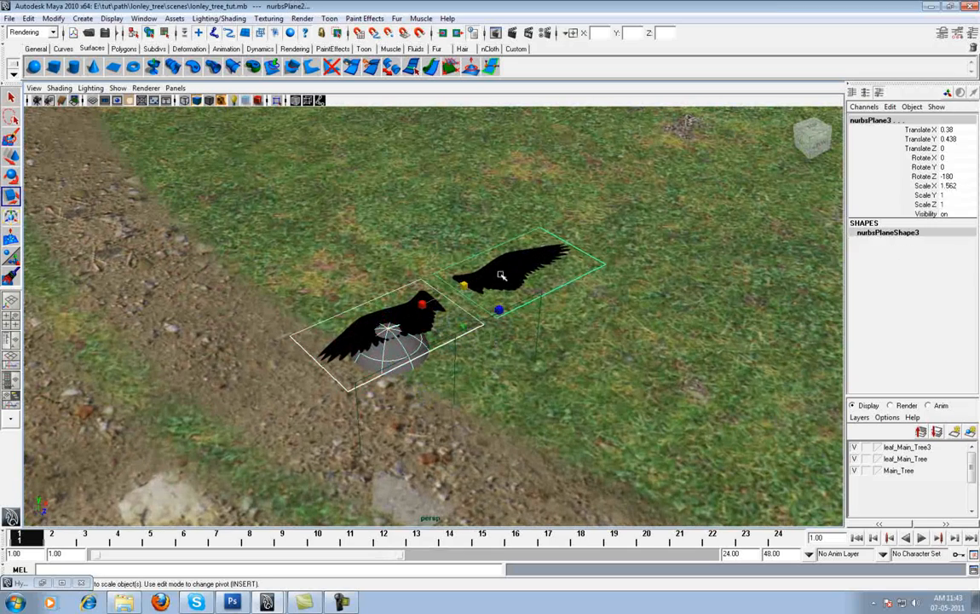
{"action": "left_click", "coordinate": [277, 101]}
{"action": "left_click", "coordinate": [11, 5]}
{"action": "left_click", "coordinate": [11, 6]}
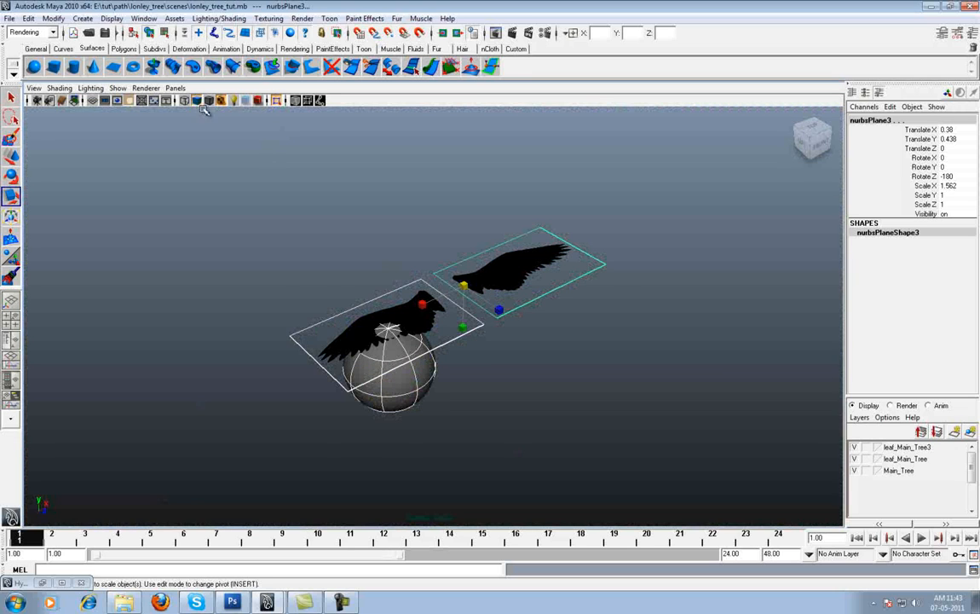
{"action": "right_click_drag", "start_coordinate": [428, 273], "coordinate": [530, 324], "text": "alt"}
{"action": "left_click", "coordinate": [494, 353]}
{"action": "left_click_drag", "start_coordinate": [398, 375], "coordinate": [414, 362]}
{"action": "left_click_drag", "start_coordinate": [435, 341], "coordinate": [446, 325], "text": "alt"}
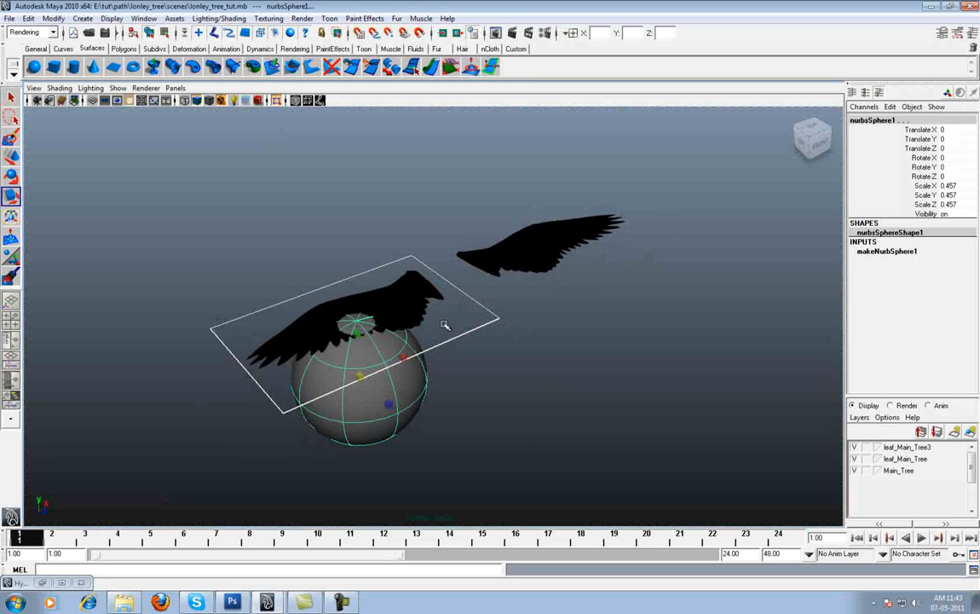
{"action": "key", "text": "w"}
{"action": "left_click_drag", "start_coordinate": [390, 364], "coordinate": [495, 326]}
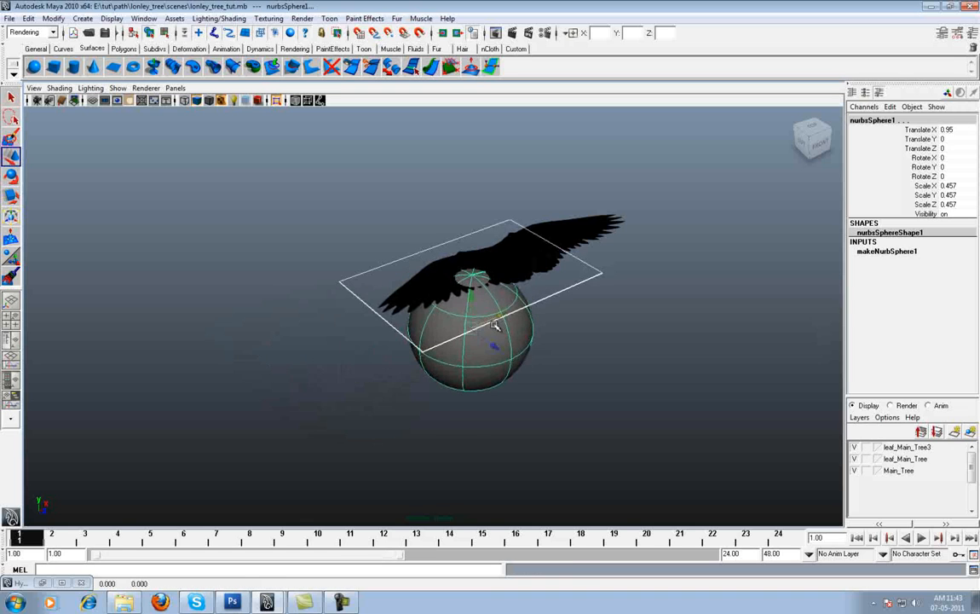
{"action": "key", "text": "ctrl+z"}
{"action": "left_click", "coordinate": [429, 360]}
{"action": "left_click", "coordinate": [452, 349], "text": "shift"}
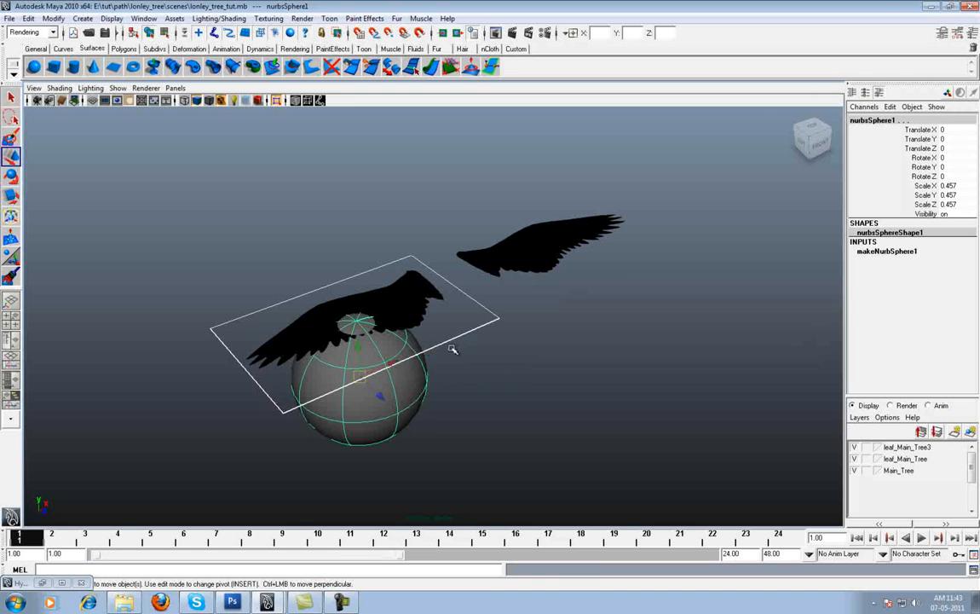
- Select only the body sphere, move it along X to 0.96 and rotate it -90 degrees about X
{"action": "left_click", "coordinate": [413, 381]}
{"action": "left_click_drag", "start_coordinate": [393, 364], "coordinate": [465, 264]}
{"action": "key", "text": "e"}
{"action": "left_click_drag", "start_coordinate": [420, 302], "coordinate": [471, 304], "text": "alt"}
- Scale the sphere into an elongated bird body, with scale values of about 0.178, 0.424 and 0.178
{"action": "key", "text": "r"}
{"action": "left_click_drag", "start_coordinate": [409, 305], "coordinate": [340, 283]}
{"action": "left_click_drag", "start_coordinate": [497, 311], "coordinate": [464, 294], "text": "alt"}
{"action": "left_click_drag", "start_coordinate": [472, 336], "coordinate": [344, 295]}
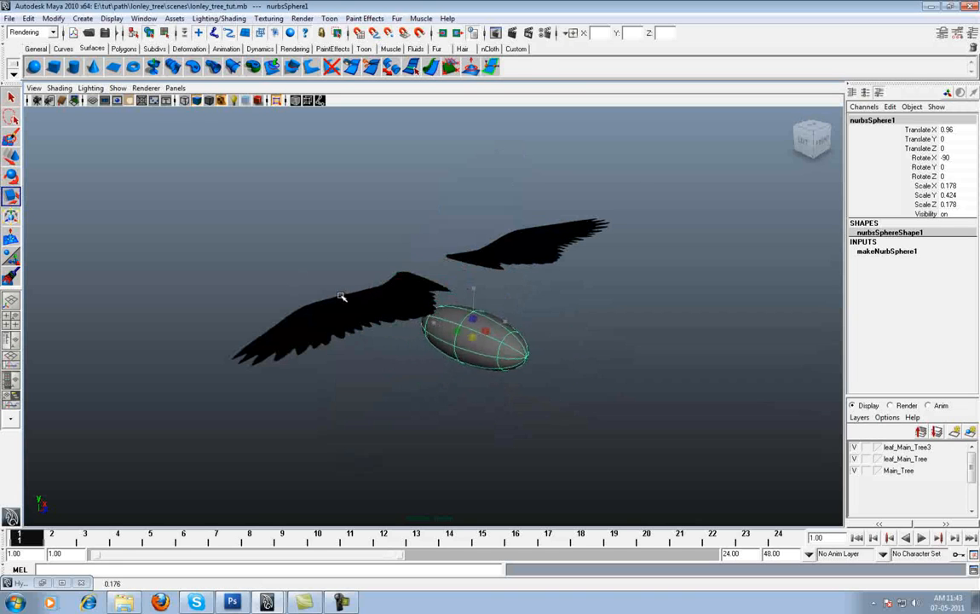
- Place the body between the wings at about 0.873, 0.38, -0.122 and shrink it uniformly to a Scale Y of about 0.329
{"action": "key", "text": "w"}
{"action": "left_click_drag", "start_coordinate": [474, 300], "coordinate": [465, 279]}
{"action": "left_click_drag", "start_coordinate": [469, 285], "coordinate": [464, 315], "text": "alt"}
{"action": "left_click_drag", "start_coordinate": [485, 263], "coordinate": [642, 369]}
{"action": "left_click_drag", "start_coordinate": [551, 324], "coordinate": [530, 324], "text": "alt"}
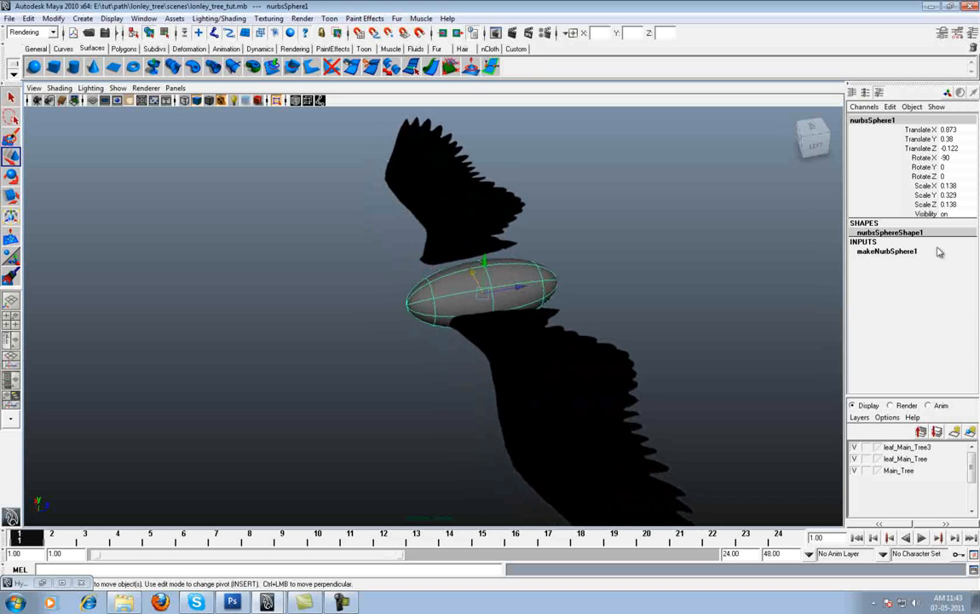
- Set the body sphere's Spans to 8 and stretch it lengthwise to a Scale Y of about 0.804
{"action": "left_click", "coordinate": [887, 250]}
{"action": "left_click", "coordinate": [937, 308]}
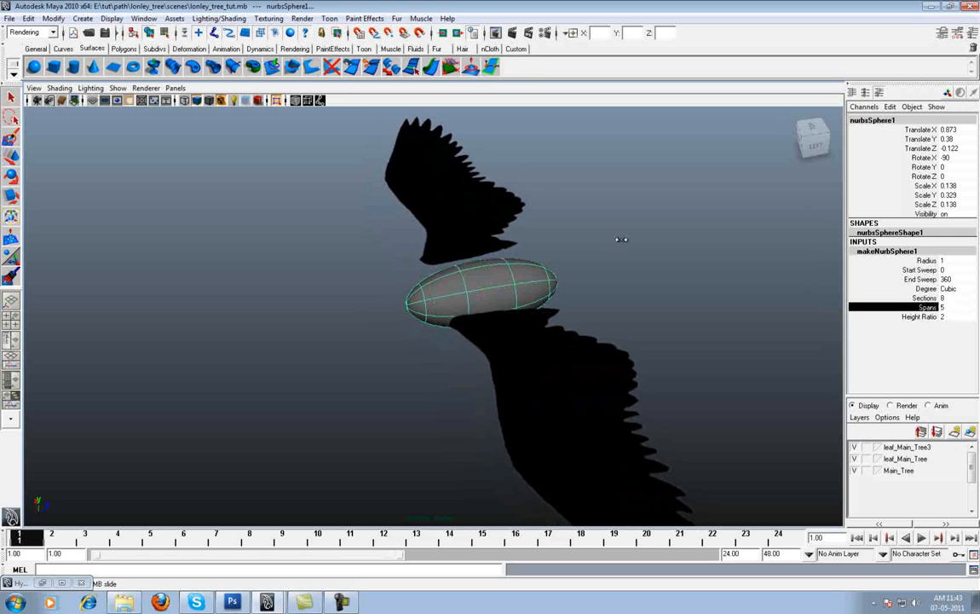
{"action": "left_click_drag", "start_coordinate": [637, 239], "coordinate": [569, 269], "text": "alt"}
{"action": "key", "text": "r"}
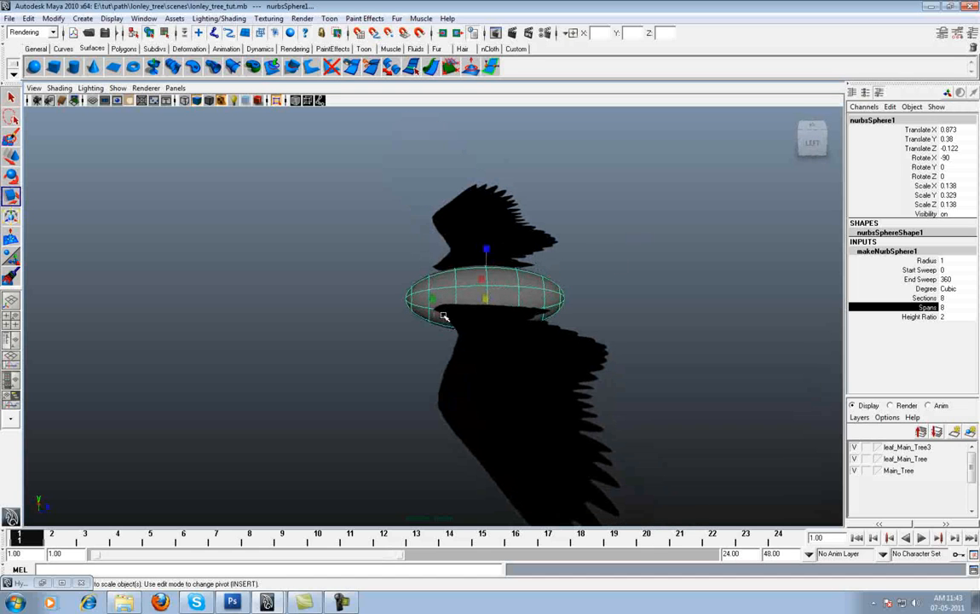
{"action": "left_click_drag", "start_coordinate": [435, 300], "coordinate": [422, 270]}
- Select the ring of control vertices in front of the wings and scale it inward to form the neck
{"action": "right_click_drag", "start_coordinate": [422, 269], "coordinate": [372, 264]}
{"action": "left_click_drag", "start_coordinate": [376, 240], "coordinate": [424, 374]}
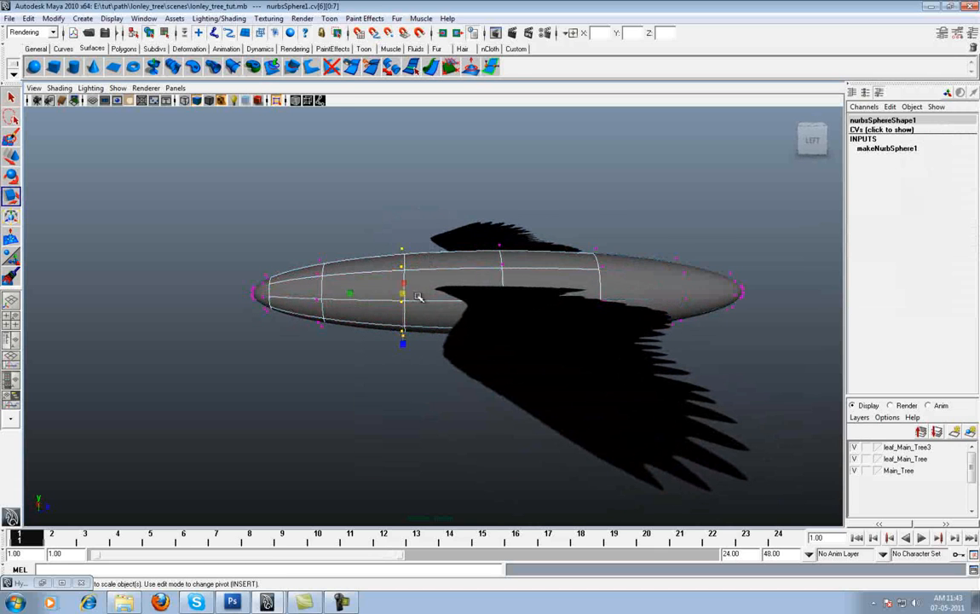
{"action": "left_click_drag", "start_coordinate": [394, 293], "coordinate": [341, 277]}
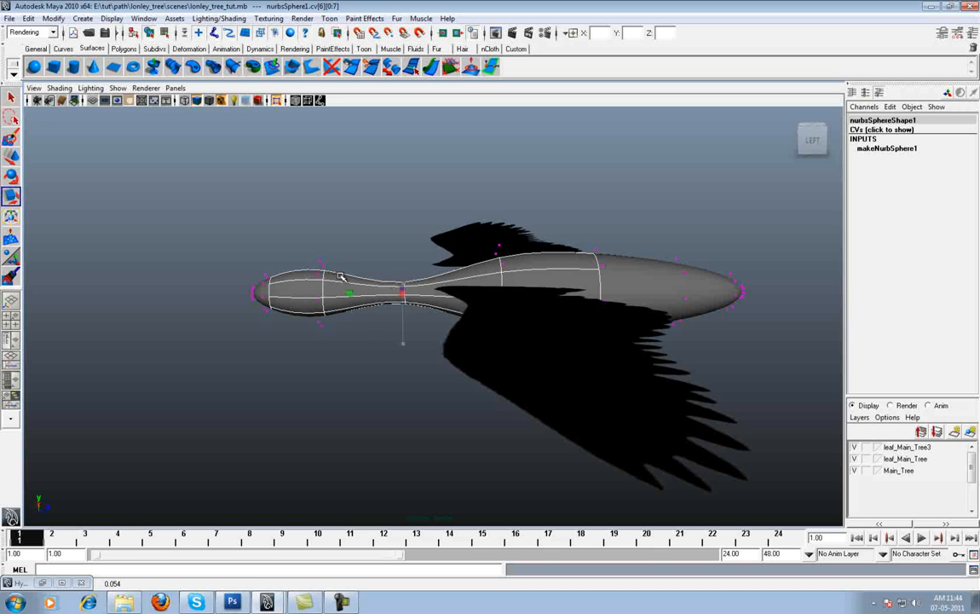
- Shrink the control vertices at the body's front tip and pull them forward into a pointed beak
{"action": "mouse_move", "coordinate": [676, 350]}
{"action": "left_mouse_down", "text": "alt"}
{"action": "mouse_move", "coordinate": [619, 344]}
{"action": "mouse_move", "coordinate": [644, 359]}
{"action": "mouse_move", "coordinate": [682, 348]}
{"action": "left_mouse_up", "text": "alt"}
{"action": "left_click_drag", "start_coordinate": [359, 338], "coordinate": [310, 319]}
{"action": "key", "text": "w"}
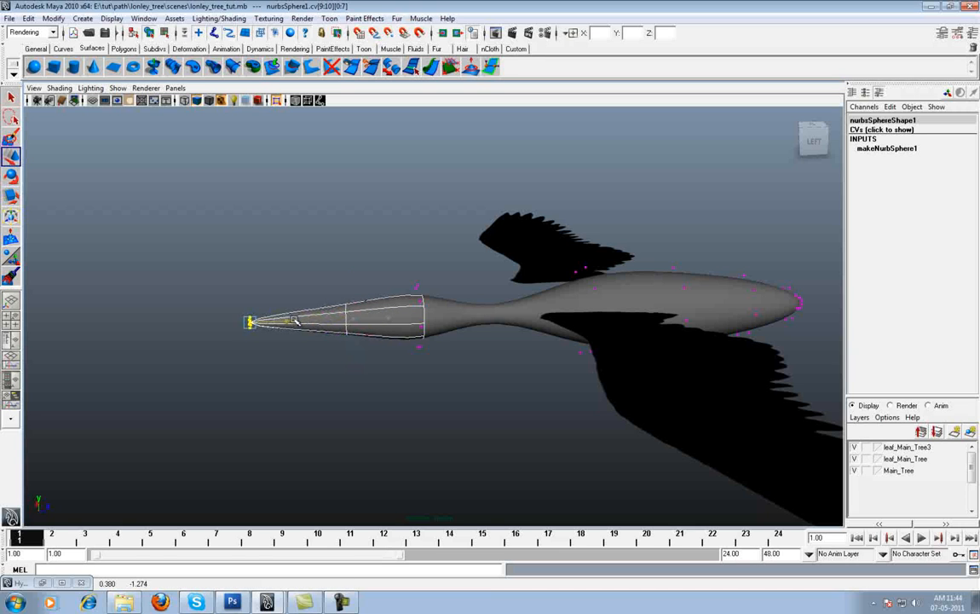
- Reshape the control-vertex ring behind the beak tip by scaling and moving it, and return to object mode
{"action": "left_click_drag", "start_coordinate": [325, 271], "coordinate": [365, 358]}
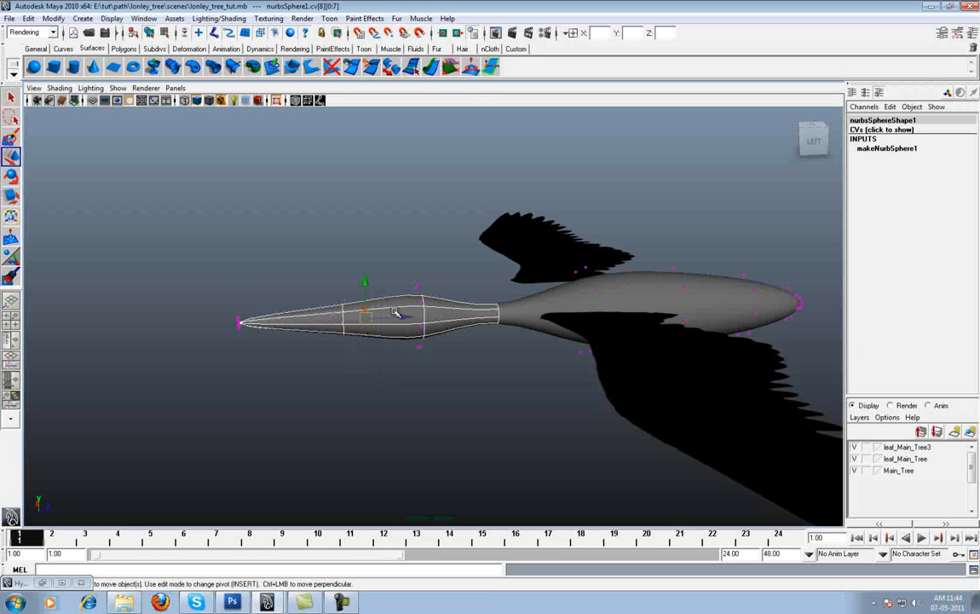
{"action": "key", "text": "r"}
{"action": "left_click_drag", "start_coordinate": [344, 299], "coordinate": [458, 379], "text": "alt"}
{"action": "middle_click_drag", "start_coordinate": [458, 378], "coordinate": [499, 380], "text": "alt"}
{"action": "key", "text": "w"}
{"action": "left_click_drag", "start_coordinate": [439, 282], "coordinate": [526, 341]}
{"action": "right_click_drag", "start_coordinate": [481, 307], "coordinate": [517, 298]}
{"action": "left_click", "coordinate": [517, 299]}
- Move both wings along X in against the body, to Translate X values of 0.065 and 0.271
{"action": "left_click_drag", "start_coordinate": [517, 300], "coordinate": [543, 357], "text": "alt"}
{"action": "right_click_drag", "start_coordinate": [543, 357], "coordinate": [531, 358], "text": "alt"}
{"action": "left_click", "coordinate": [313, 380]}
{"action": "middle_click_drag", "start_coordinate": [367, 362], "coordinate": [382, 347], "text": "alt"}
{"action": "left_click_drag", "start_coordinate": [381, 341], "coordinate": [396, 329]}
{"action": "left_click", "coordinate": [453, 267]}
{"action": "left_click_drag", "start_coordinate": [450, 272], "coordinate": [435, 290]}
{"action": "left_click", "coordinate": [676, 377]}
- Assign a new Lambert material to the bird's body and set its color to black
{"action": "left_click_drag", "start_coordinate": [676, 377], "coordinate": [499, 286], "text": "alt"}
{"action": "left_click", "coordinate": [503, 301]}
{"action": "right_click_drag", "start_coordinate": [499, 286], "coordinate": [554, 67]}
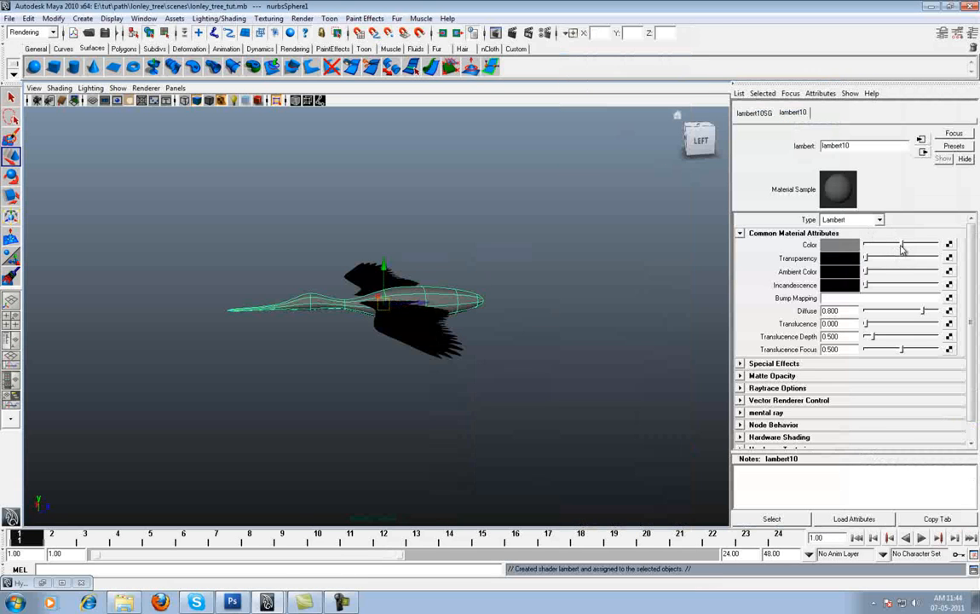
{"action": "left_click_drag", "start_coordinate": [903, 247], "coordinate": [677, 247]}
{"action": "left_click_drag", "start_coordinate": [497, 228], "coordinate": [552, 330], "text": "alt"}
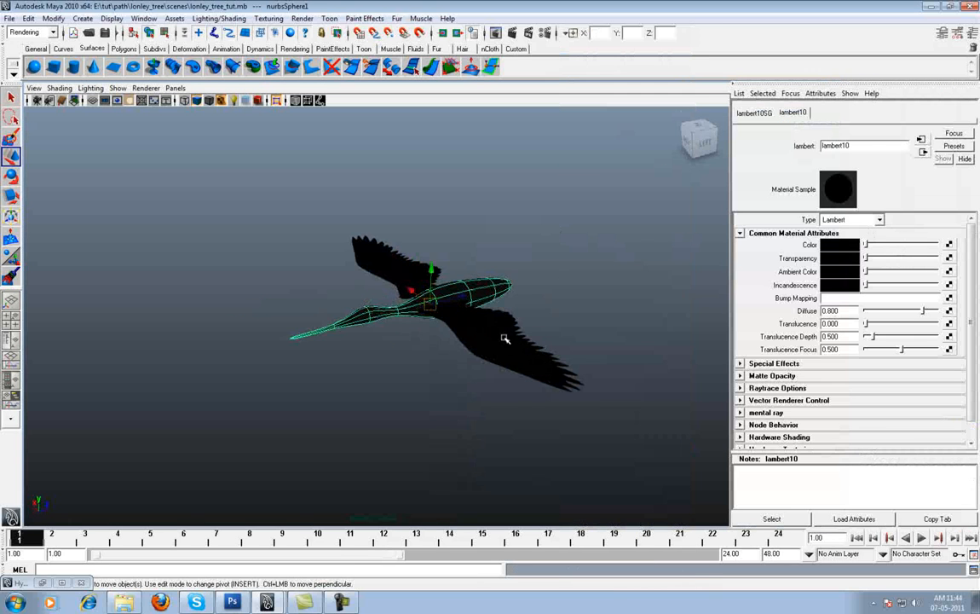
- Group the body with both wings and center the group's pivot
{"action": "left_click", "coordinate": [389, 246]}
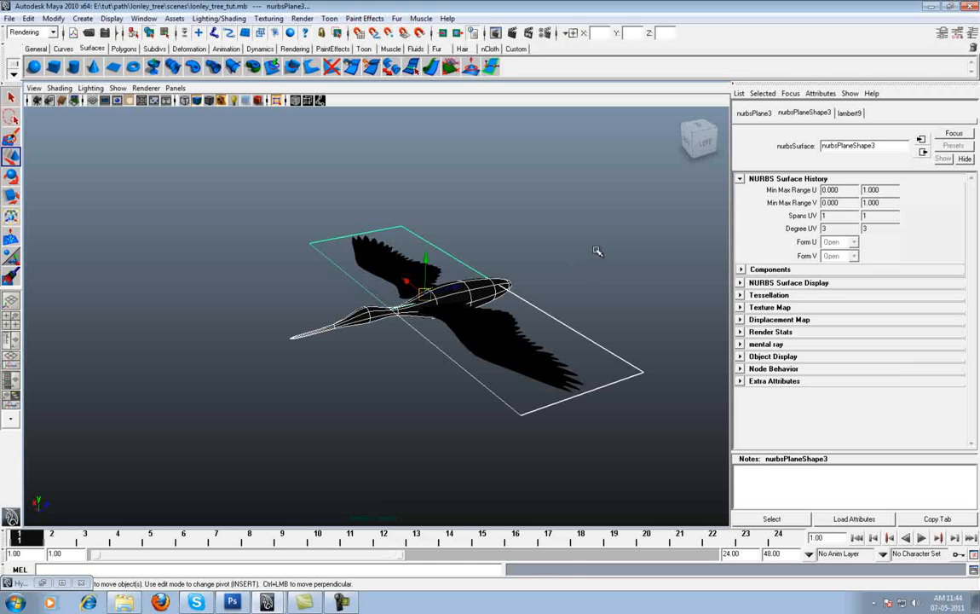
{"action": "key", "text": "Up"}
{"action": "left_click_drag", "start_coordinate": [609, 237], "coordinate": [439, 329], "text": "alt"}
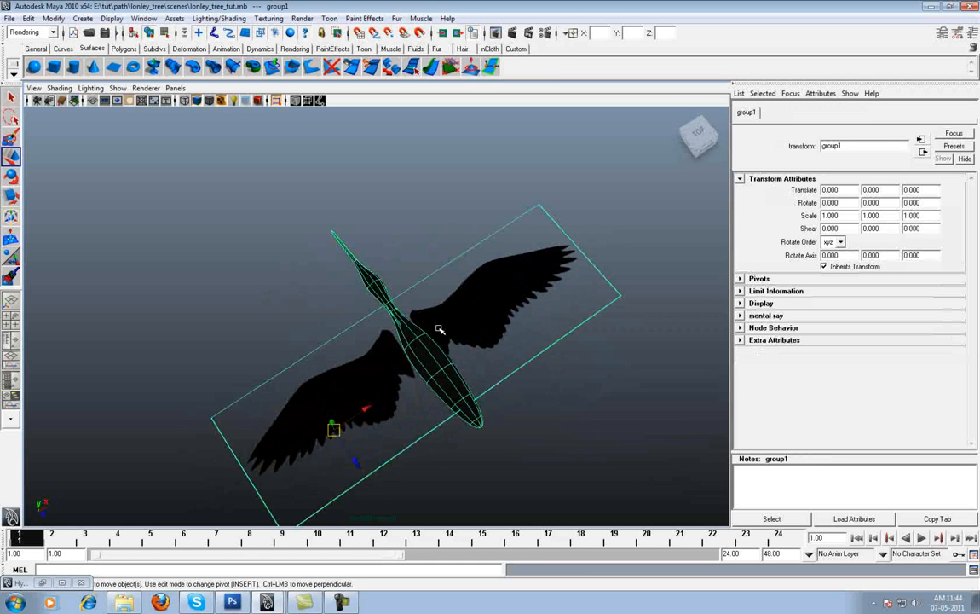
{"action": "key", "text": "Insert"}
{"action": "left_click_drag", "start_coordinate": [357, 415], "coordinate": [38, 32]}
{"action": "left_click", "coordinate": [52, 19]}
{"action": "left_click", "coordinate": [123, 141]}
{"action": "left_click_drag", "start_coordinate": [352, 218], "coordinate": [459, 320], "text": "alt"}
{"action": "left_click", "coordinate": [434, 335]}
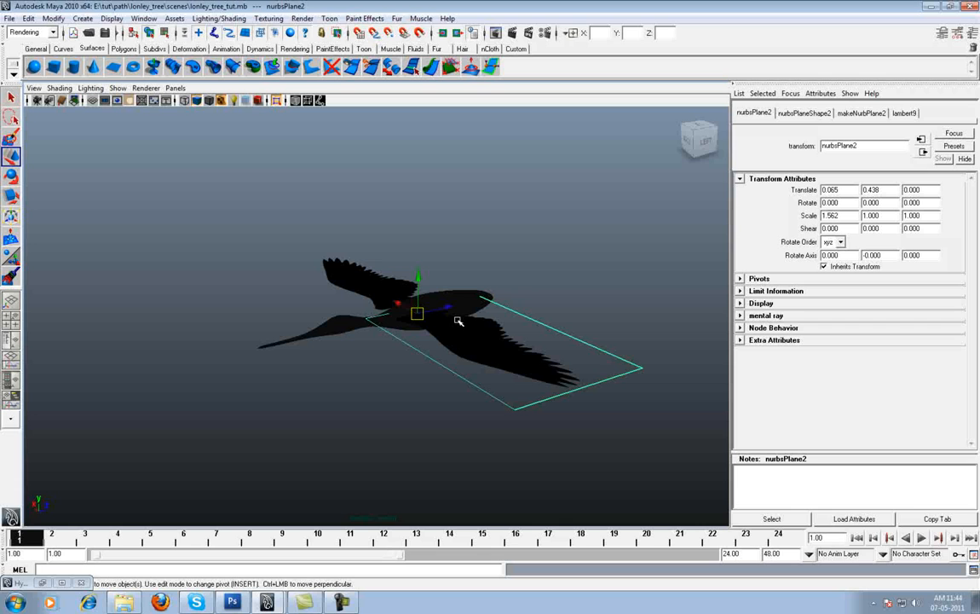
{"action": "key", "text": "e"}
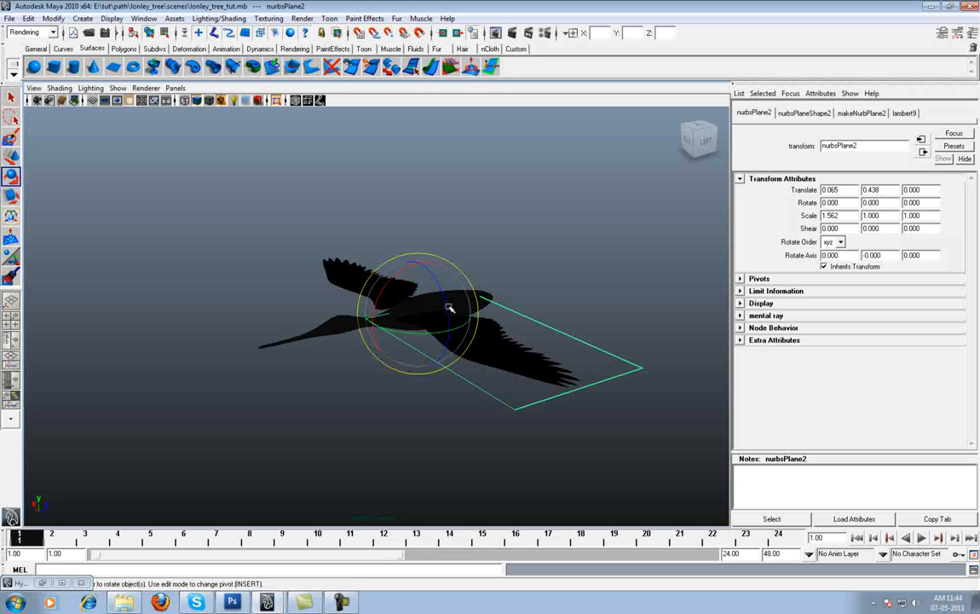
{"action": "left_click_drag", "start_coordinate": [447, 301], "coordinate": [552, 316]}
{"action": "left_click", "coordinate": [392, 278]}
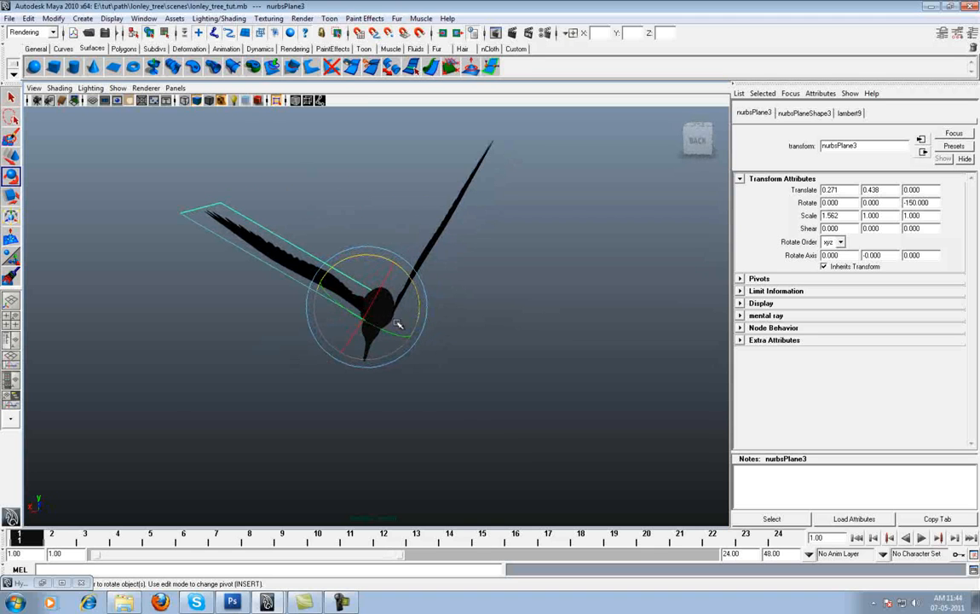
{"action": "left_click_drag", "start_coordinate": [378, 259], "coordinate": [413, 269]}
{"action": "left_click_drag", "start_coordinate": [501, 331], "coordinate": [549, 370], "text": "alt"}
{"action": "key", "text": "ctrl+z"}
{"action": "key", "text": "ctrl+z"}
{"action": "key", "text": "ctrl+z"}
{"action": "key", "text": "ctrl+z"}
{"action": "key", "text": "ctrl+z"}
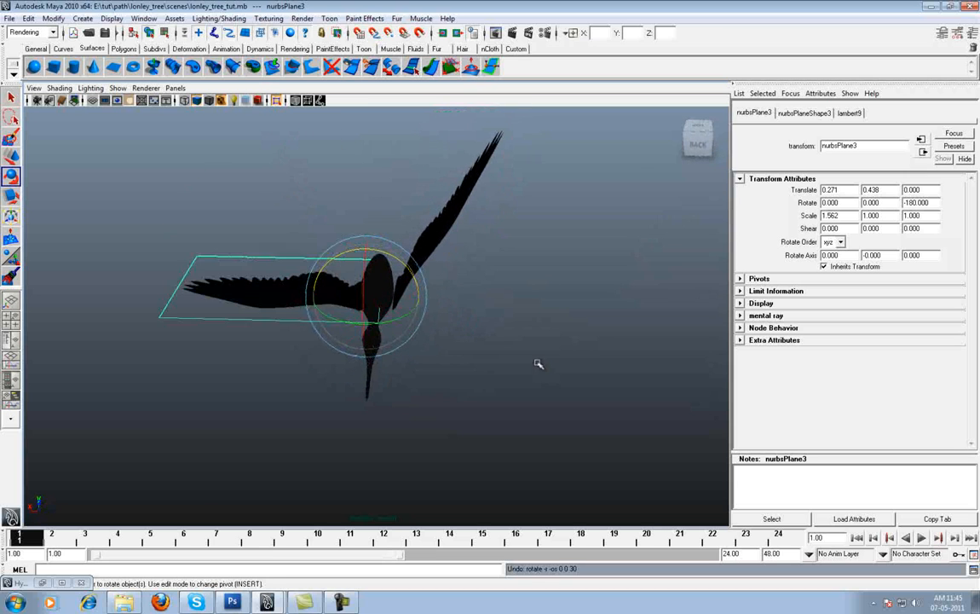
- Center the bird's body between the wings by moving it along X to 0.824
{"action": "key", "text": "Up"}
{"action": "left_click_drag", "start_coordinate": [404, 298], "coordinate": [416, 346], "text": "alt"}
{"action": "right_click_drag", "start_coordinate": [416, 346], "coordinate": [450, 362], "text": "alt"}
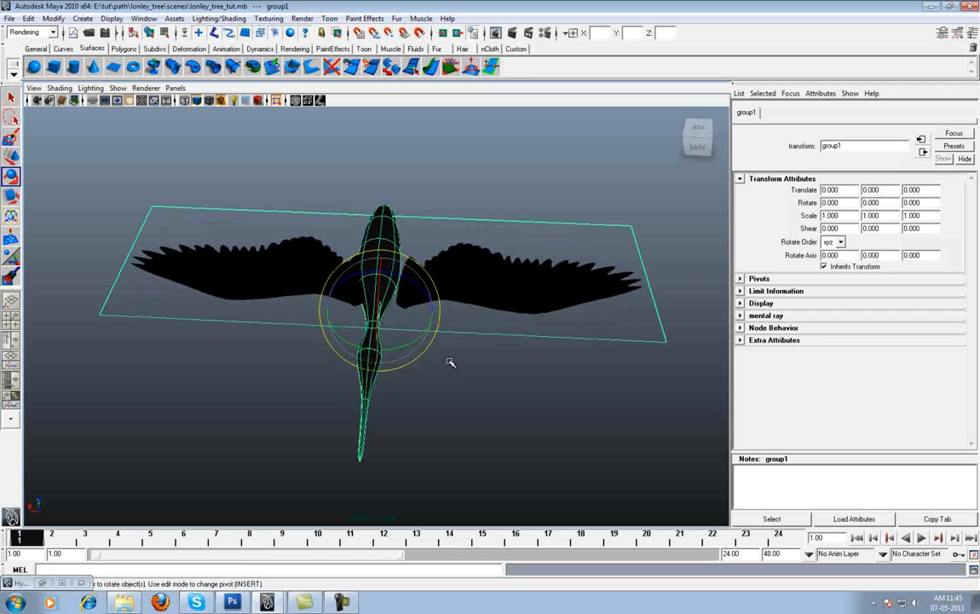
{"action": "key", "text": "w"}
{"action": "left_click_drag", "start_coordinate": [357, 313], "coordinate": [354, 309]}
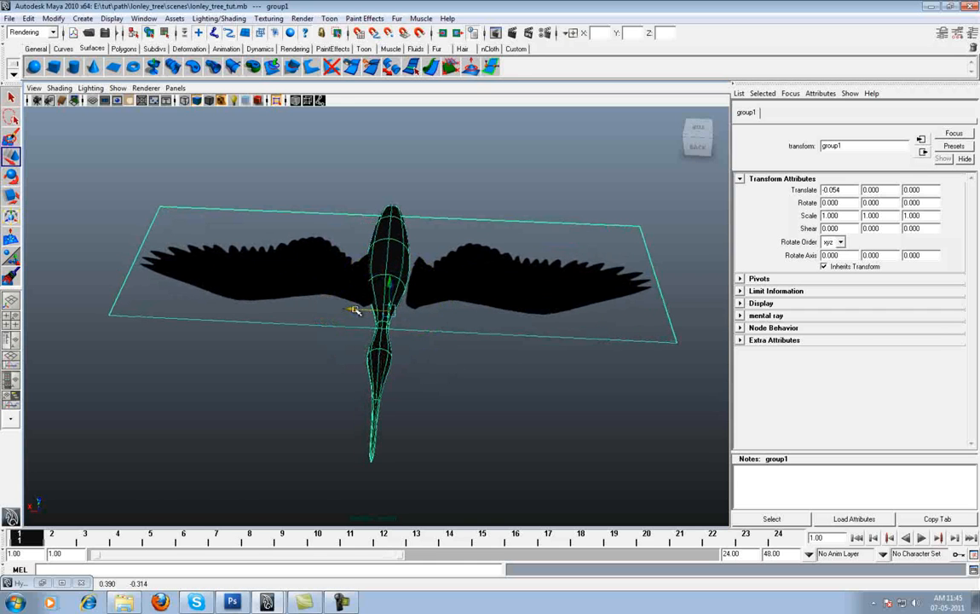
{"action": "left_click", "coordinate": [376, 256]}
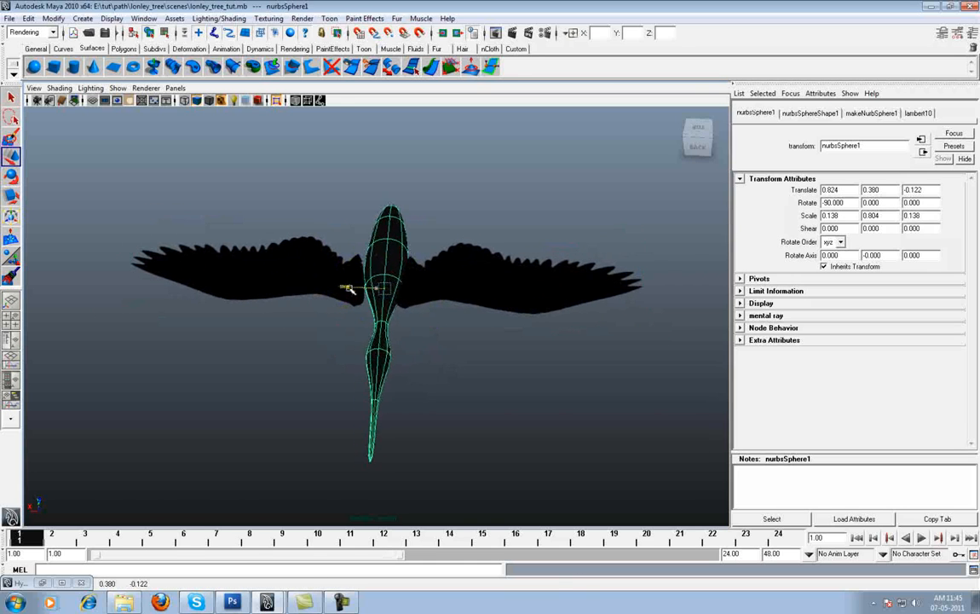
{"action": "left_click_drag", "start_coordinate": [391, 312], "coordinate": [466, 300], "text": "alt"}
- Raise both wings by setting their Z rotations to -30 degrees on one and -150 degrees on the opposite one
{"action": "left_click", "coordinate": [469, 297]}
{"action": "key", "text": "e"}
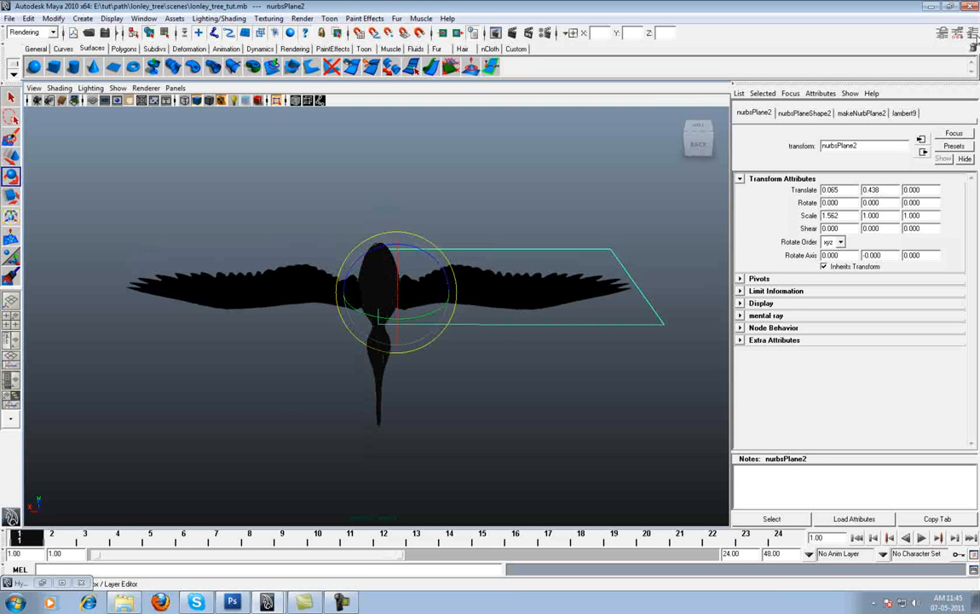
{"action": "left_click", "coordinate": [972, 33]}
{"action": "left_click_drag", "start_coordinate": [492, 254], "coordinate": [473, 236]}
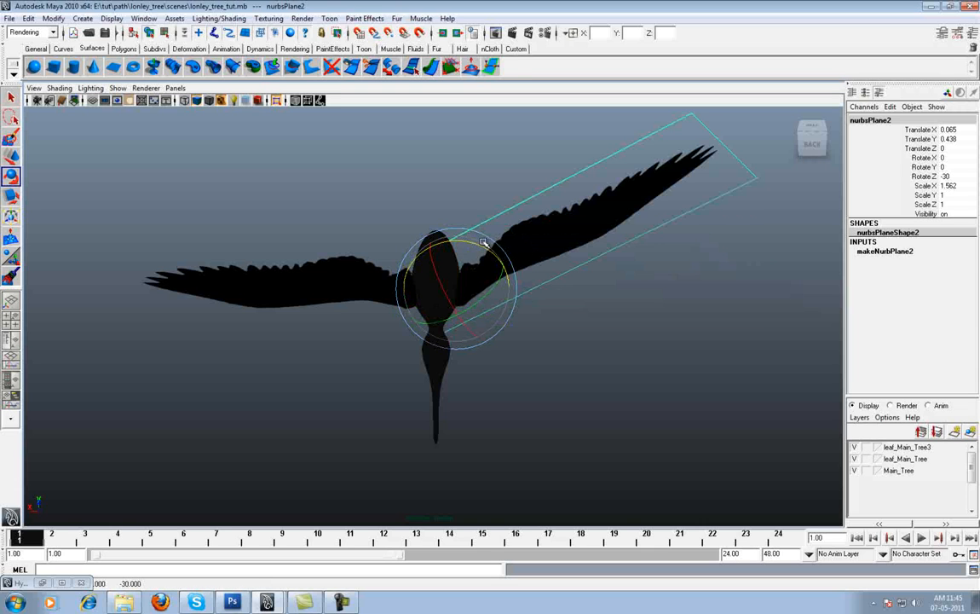
{"action": "left_click", "coordinate": [374, 253]}
{"action": "left_click_drag", "start_coordinate": [407, 245], "coordinate": [434, 241]}
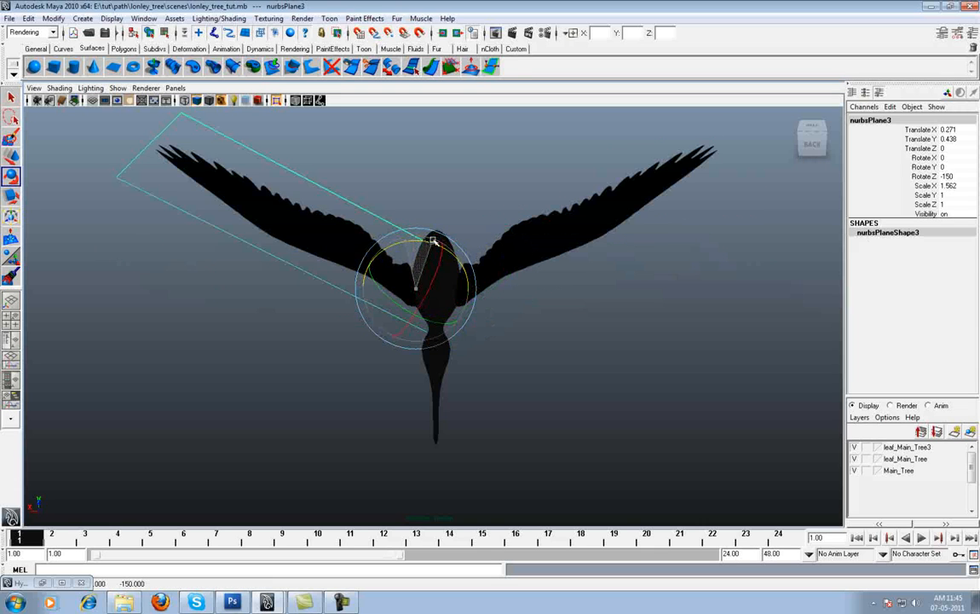
{"action": "left_click_drag", "start_coordinate": [521, 306], "coordinate": [543, 305], "text": "alt"}
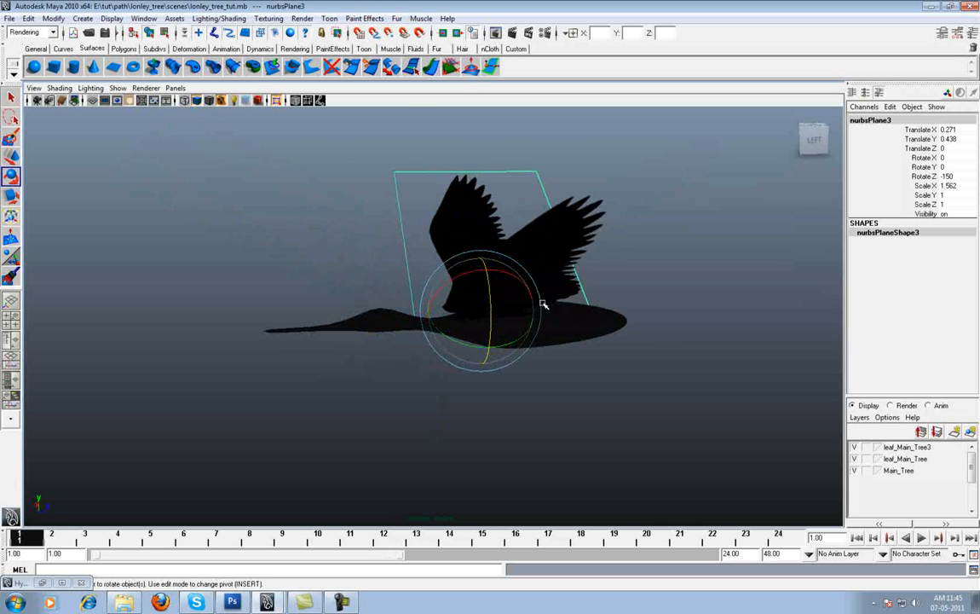
- Duplicate the whole bird group and move the copy ahead of the original bird
{"action": "key", "text": "w"}
{"action": "left_click_drag", "start_coordinate": [614, 351], "coordinate": [445, 335], "text": "alt"}
{"action": "left_click", "coordinate": [528, 319]}
{"action": "key", "text": "Up"}
{"action": "key", "text": "ctrl+d"}
{"action": "left_click_drag", "start_coordinate": [308, 312], "coordinate": [313, 282]}
{"action": "left_click_drag", "start_coordinate": [324, 288], "coordinate": [376, 328], "text": "alt"}
- Lower the duplicated bird's wings, rotating the near one to 45 degrees about Z and swinging the opposite one downward
{"action": "left_click", "coordinate": [394, 313]}
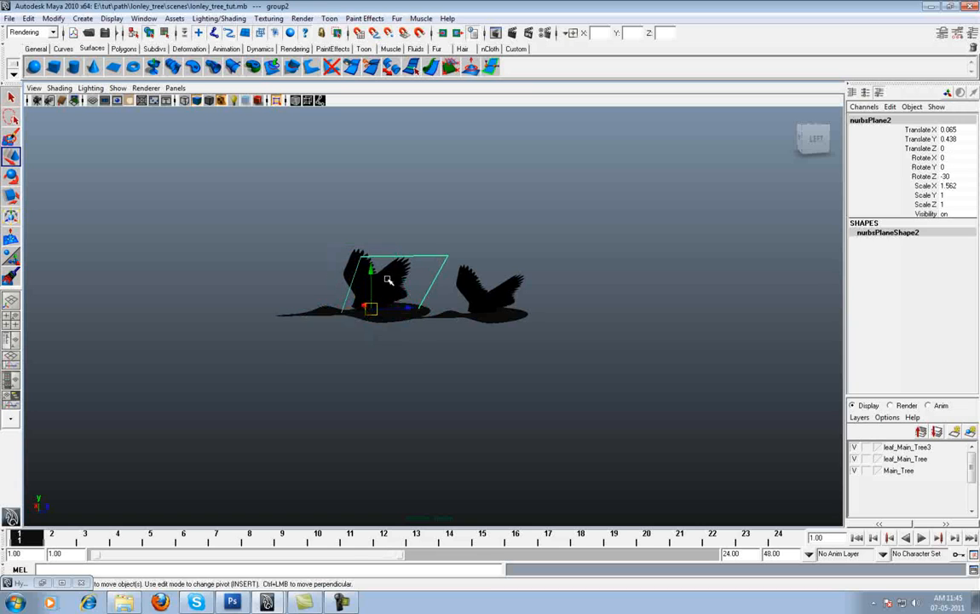
{"action": "key", "text": "e"}
{"action": "left_click_drag", "start_coordinate": [381, 283], "coordinate": [393, 340]}
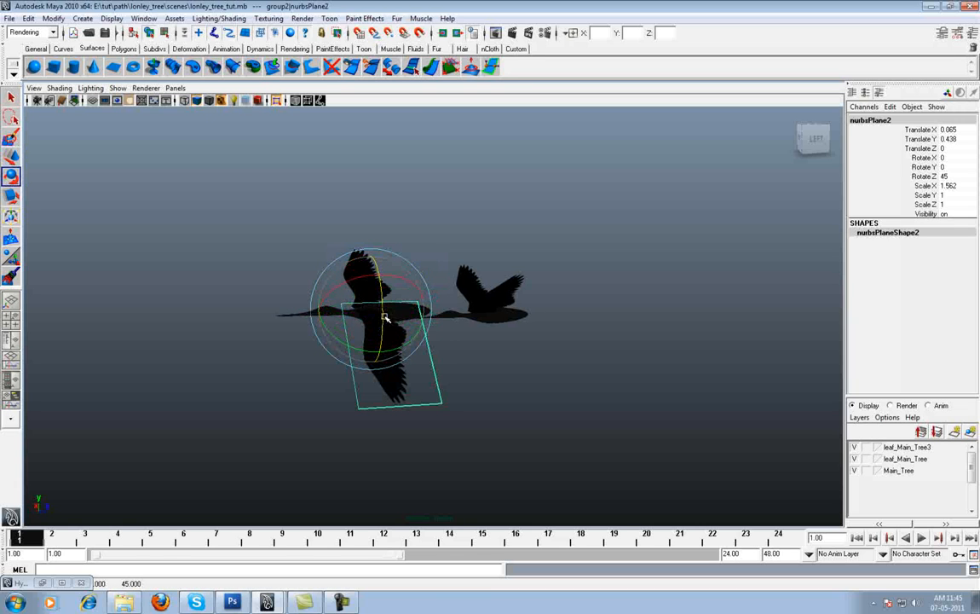
{"action": "left_click", "coordinate": [313, 236]}
{"action": "left_click_drag", "start_coordinate": [313, 236], "coordinate": [499, 308], "text": "alt"}
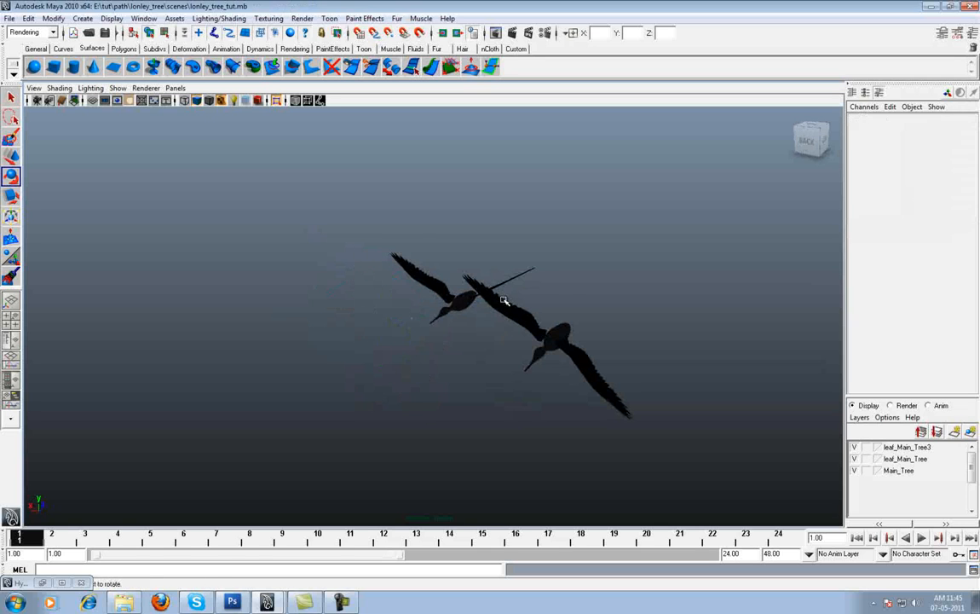
{"action": "left_click", "coordinate": [505, 303]}
{"action": "left_click_drag", "start_coordinate": [569, 295], "coordinate": [518, 305]}
{"action": "left_click", "coordinate": [440, 240]}
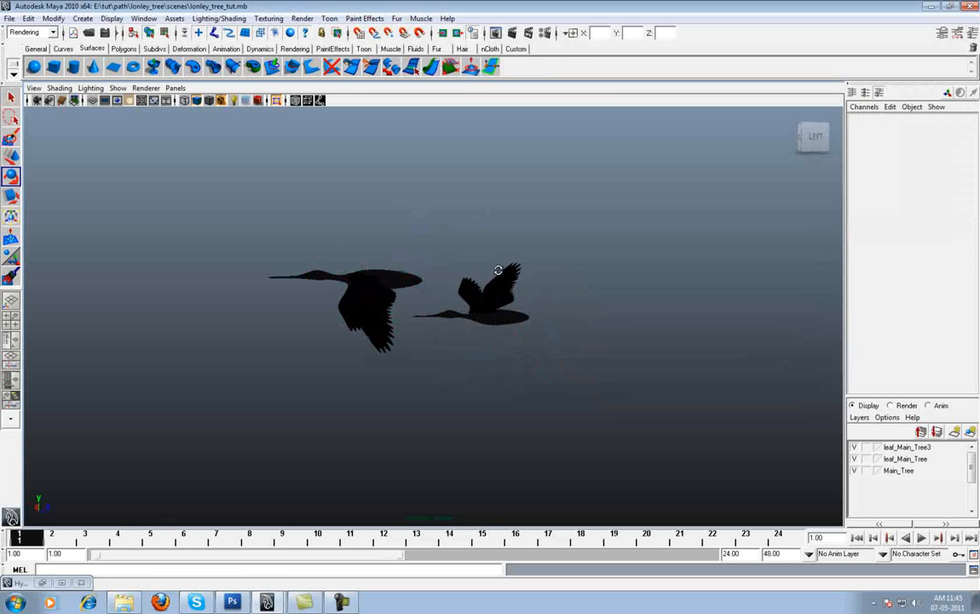
- Duplicate the group of the bird with lowered wings and move the copy forward along Z to -5.039
{"action": "left_click", "coordinate": [378, 292]}
{"action": "key", "text": "Up"}
{"action": "key", "text": "w"}
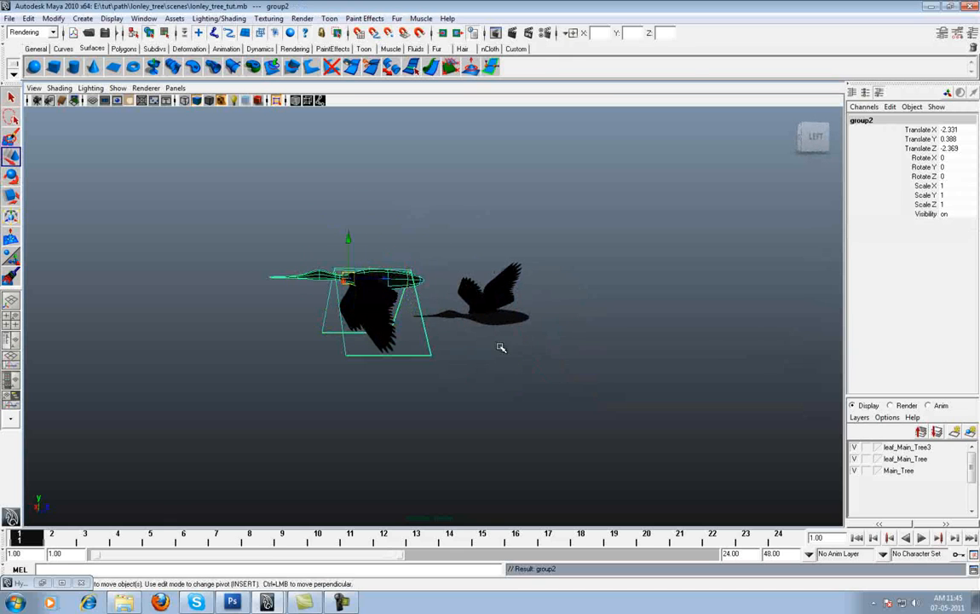
{"action": "right_click_drag", "start_coordinate": [501, 348], "coordinate": [432, 356], "text": "alt"}
{"action": "key", "text": "ctrl+d"}
{"action": "left_click_drag", "start_coordinate": [417, 300], "coordinate": [349, 423]}
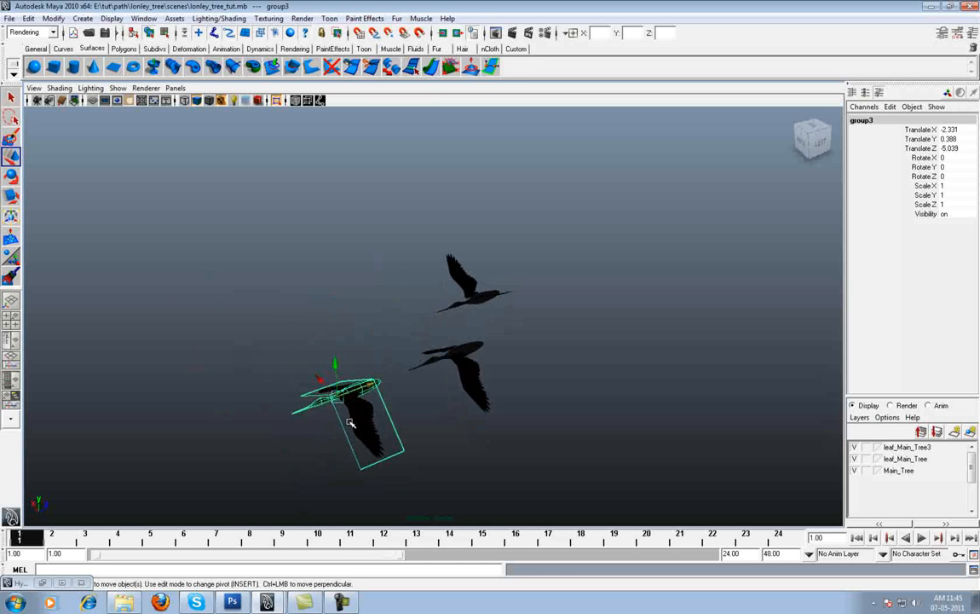
- Offset the third bird from the other two by shifting it sideways along X and refining its position
{"action": "left_click_drag", "start_coordinate": [320, 381], "coordinate": [361, 416]}
{"action": "left_click_drag", "start_coordinate": [404, 465], "coordinate": [354, 401], "text": "alt"}
{"action": "middle_click_drag", "start_coordinate": [355, 401], "coordinate": [384, 404], "text": "alt"}
{"action": "left_click_drag", "start_coordinate": [312, 324], "coordinate": [271, 324]}
{"action": "left_click_drag", "start_coordinate": [286, 337], "coordinate": [298, 356], "text": "alt"}
{"action": "left_click_drag", "start_coordinate": [437, 410], "coordinate": [420, 383], "text": "alt"}
- Raise the near wing of the third bird by rotating it to -30 degrees about Z
{"action": "left_click", "coordinate": [316, 355]}
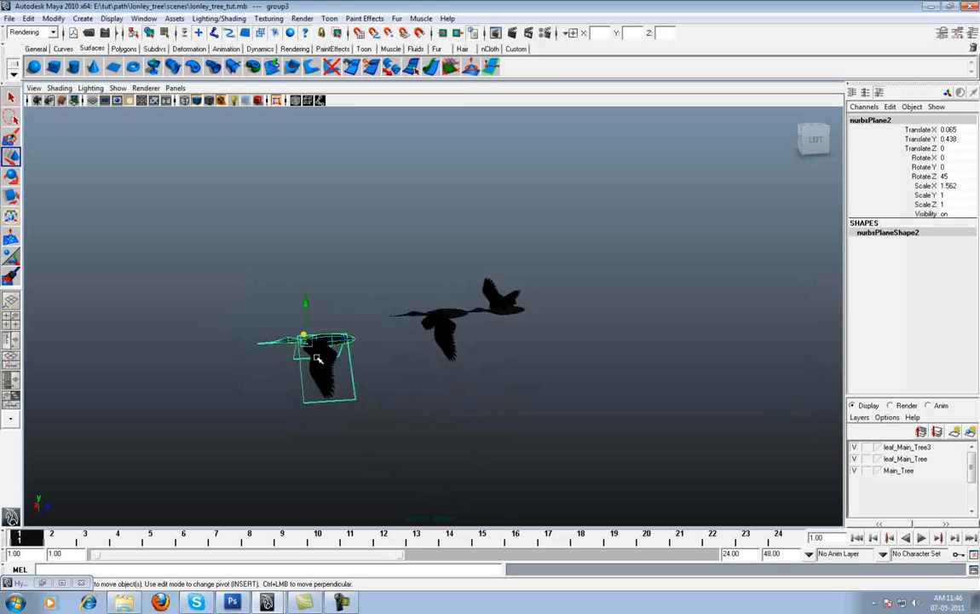
{"action": "left_click_drag", "start_coordinate": [339, 369], "coordinate": [382, 396], "text": "alt"}
{"action": "key", "text": "e"}
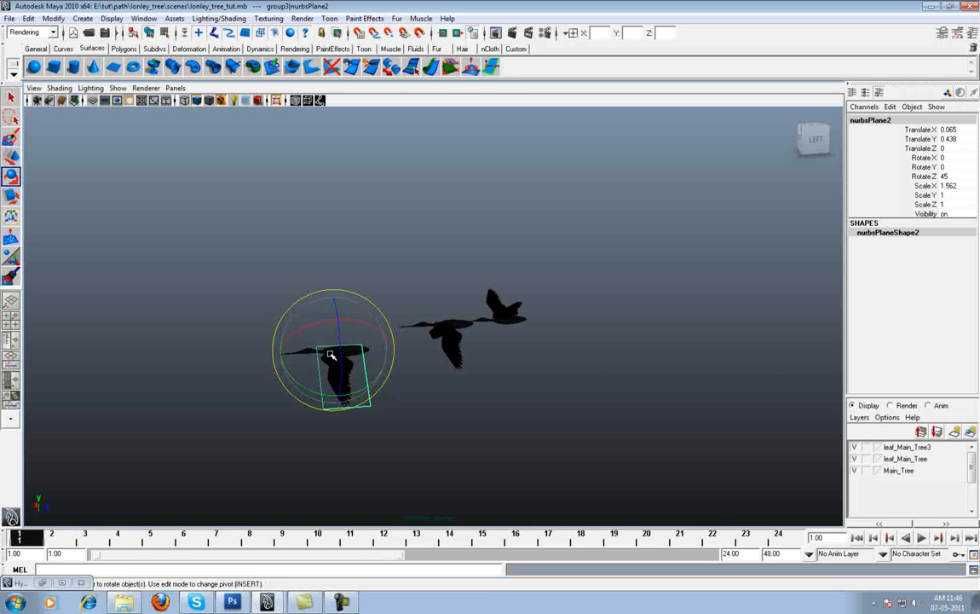
{"action": "left_click_drag", "start_coordinate": [341, 350], "coordinate": [341, 306]}
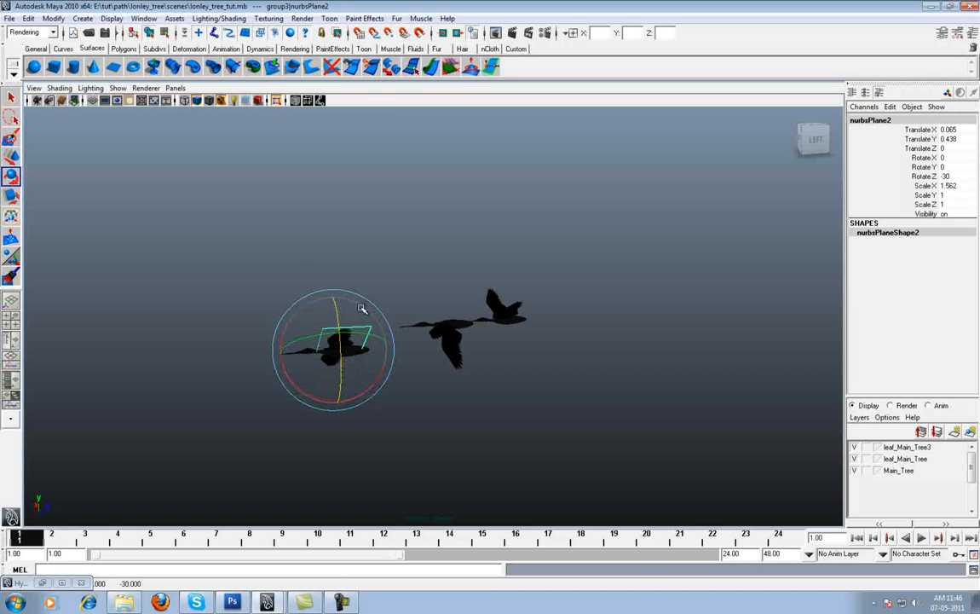
- Raise the third bird's near wing to -75 degrees about Z and adjust the angle of its opposite wing
{"action": "left_click", "coordinate": [378, 384]}
{"action": "left_click_drag", "start_coordinate": [378, 385], "coordinate": [417, 340], "text": "alt"}
{"action": "left_click", "coordinate": [465, 369]}
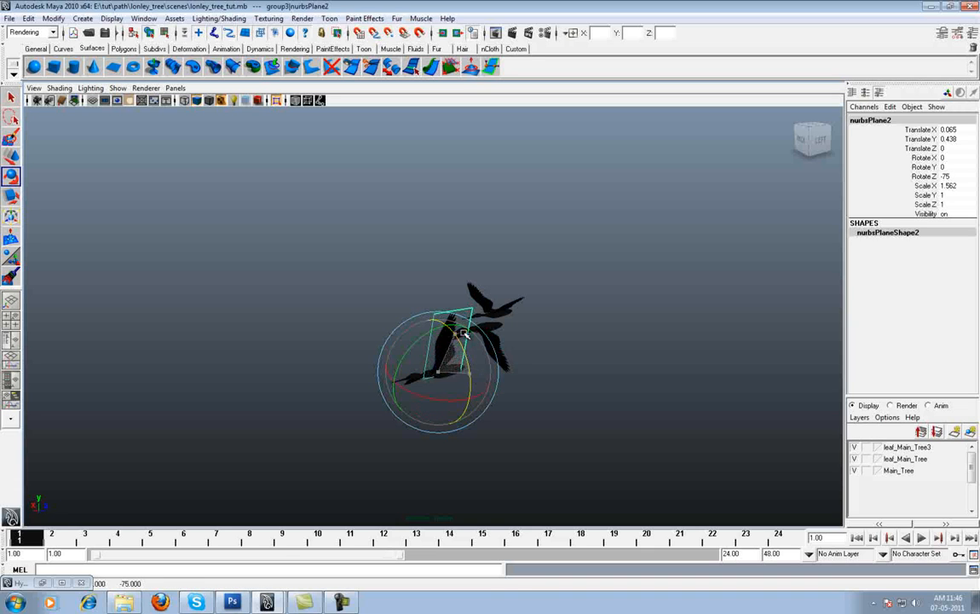
{"action": "left_click", "coordinate": [416, 343]}
{"action": "left_click_drag", "start_coordinate": [444, 393], "coordinate": [514, 397], "text": "alt"}
{"action": "left_click", "coordinate": [516, 398]}
{"action": "left_click_drag", "start_coordinate": [574, 352], "coordinate": [621, 386]}
{"action": "left_click_drag", "start_coordinate": [520, 426], "coordinate": [376, 385], "text": "alt"}
- Duplicate the third bird's group and place the copy at about X -7.962, Y 0.31, Z -3.02
{"action": "key", "text": "w"}
{"action": "key", "text": "Up"}
{"action": "key", "text": "ctrl+d"}
{"action": "left_click_drag", "start_coordinate": [297, 345], "coordinate": [457, 512], "text": "alt"}
{"action": "middle_click_drag", "start_coordinate": [442, 444], "coordinate": [367, 392], "text": "alt"}
{"action": "left_click_drag", "start_coordinate": [352, 409], "coordinate": [470, 413]}
{"action": "left_click_drag", "start_coordinate": [394, 366], "coordinate": [444, 414]}
- Repose the fourth bird's wings, rotating the near one to -45 degrees about Z
{"action": "left_click", "coordinate": [390, 342]}
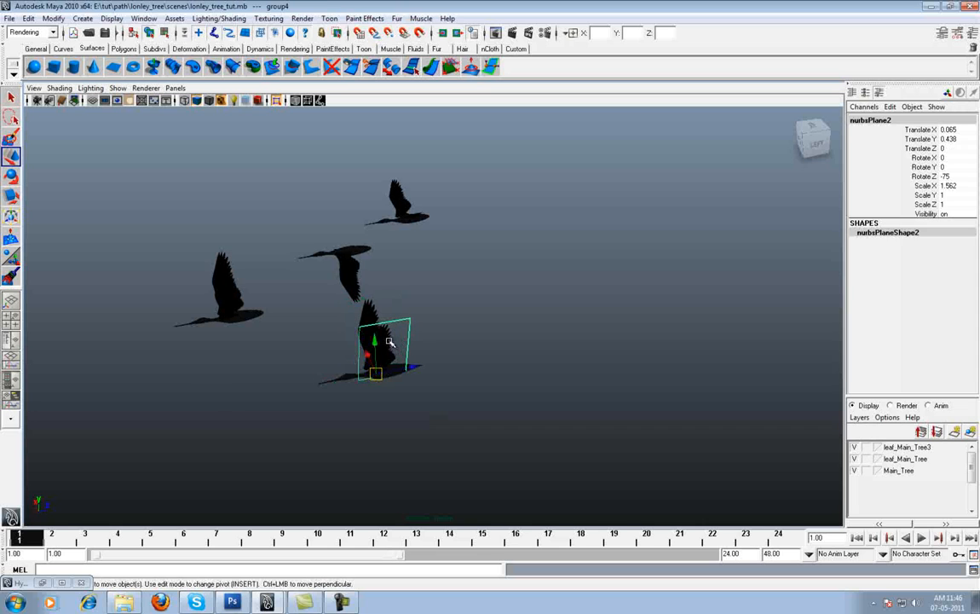
{"action": "key", "text": "e"}
{"action": "mouse_move", "coordinate": [383, 352]}
{"action": "left_mouse_down"}
{"action": "mouse_move", "coordinate": [392, 378]}
{"action": "mouse_move", "coordinate": [382, 338]}
{"action": "left_mouse_up"}
{"action": "left_click", "coordinate": [373, 309]}
{"action": "left_click_drag", "start_coordinate": [433, 356], "coordinate": [475, 324], "text": "alt"}
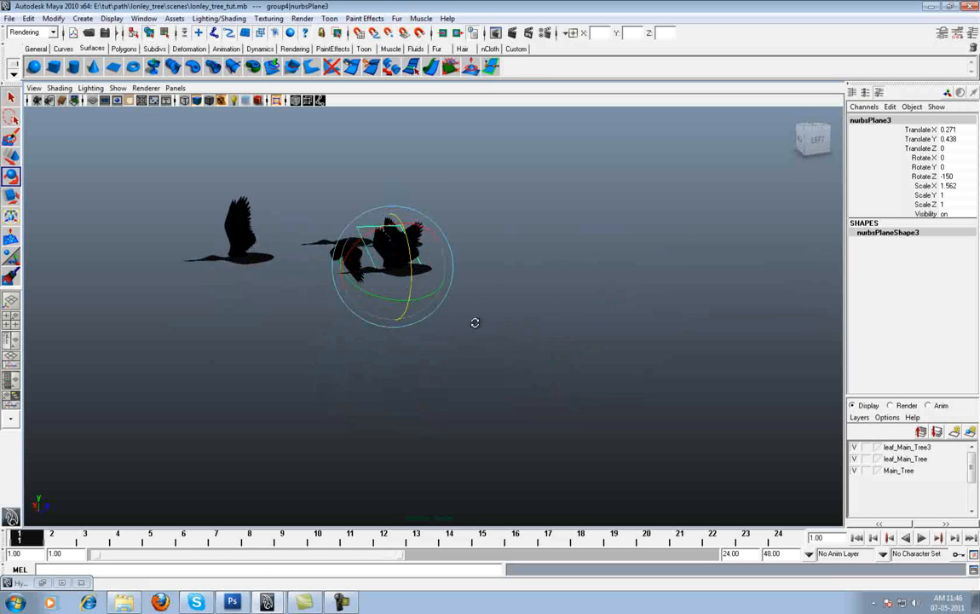
{"action": "left_click", "coordinate": [488, 336]}
{"action": "left_click_drag", "start_coordinate": [501, 390], "coordinate": [489, 401], "text": "alt"}
{"action": "left_click", "coordinate": [384, 301]}
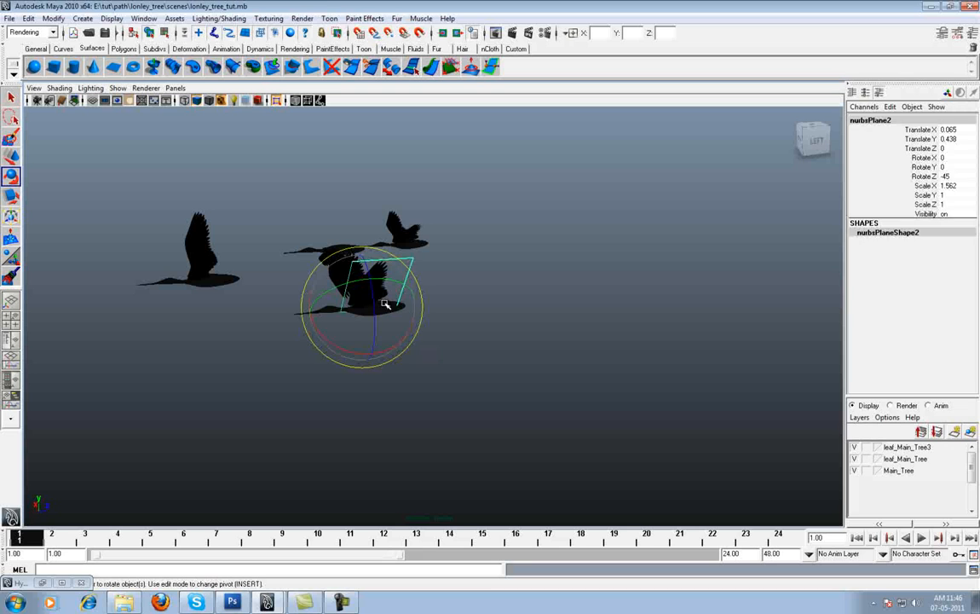
- Duplicate the fourth bird's group and move the copy back to Z 0.605 and down to Y -0.388
{"action": "key", "text": "Up"}
{"action": "key", "text": "w"}
{"action": "middle_click_drag", "start_coordinate": [376, 324], "coordinate": [551, 289]}
{"action": "key", "text": "ctrl+d"}
{"action": "left_click_drag", "start_coordinate": [527, 264], "coordinate": [530, 302]}
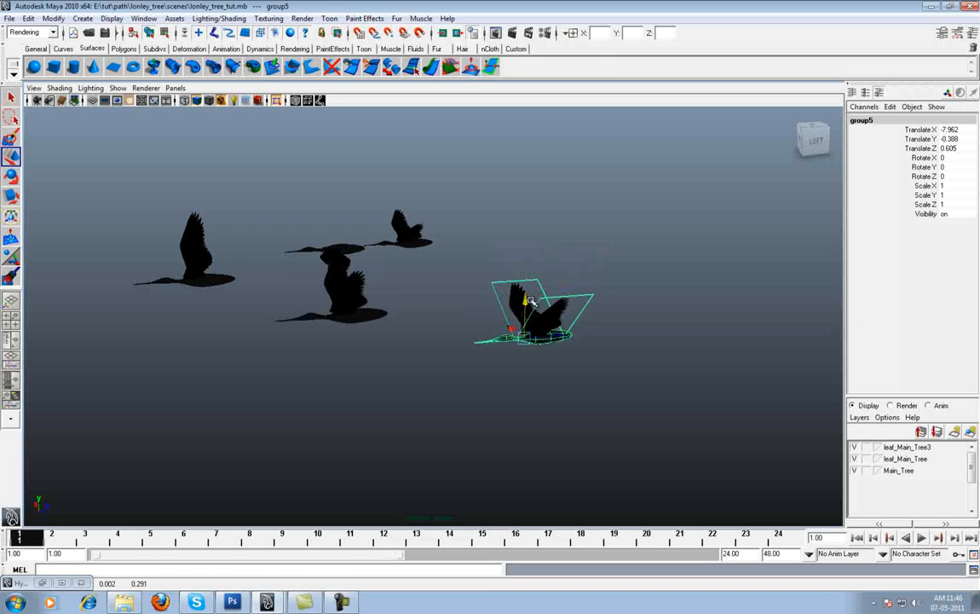
- Spread the fifth bird's wings nearly flat, rotating the near one to -15 degrees about Z
{"action": "left_click", "coordinate": [569, 309]}
{"action": "key", "text": "e"}
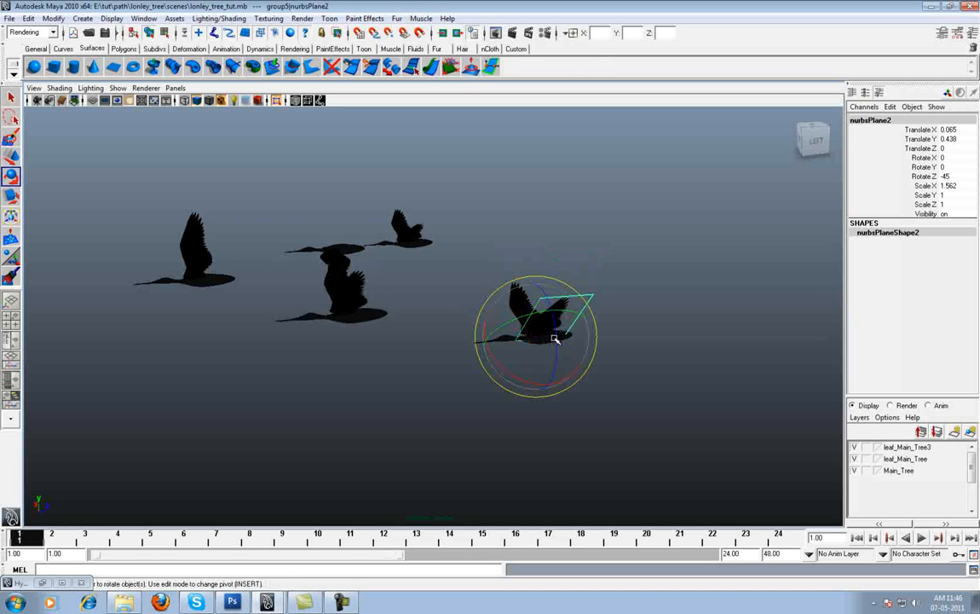
{"action": "left_click_drag", "start_coordinate": [557, 327], "coordinate": [471, 345]}
{"action": "left_click", "coordinate": [492, 258]}
{"action": "left_click", "coordinate": [518, 290]}
{"action": "left_click", "coordinate": [594, 280]}
{"action": "left_click", "coordinate": [471, 345]}
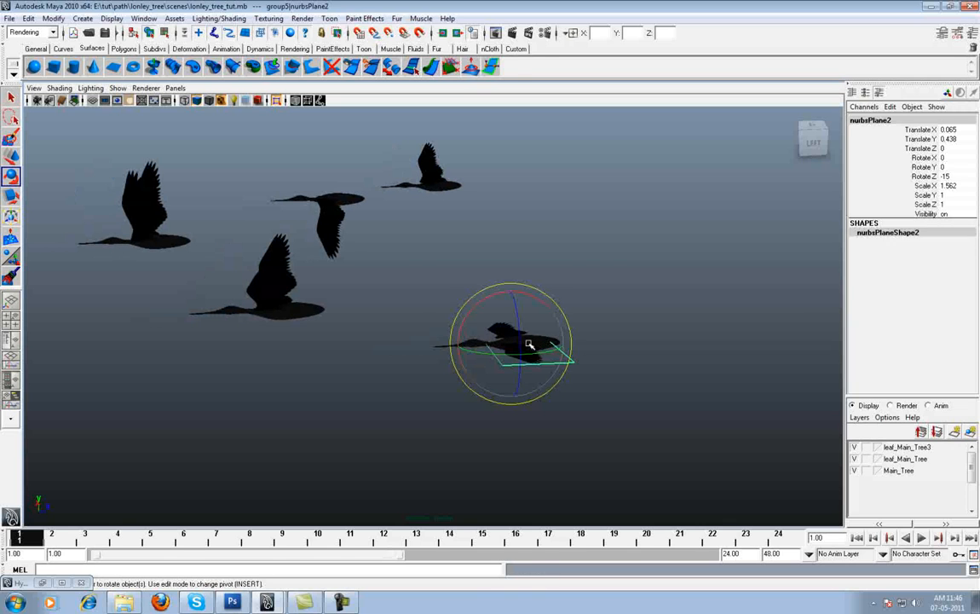
- Duplicate the fifth bird's group, move the copy along Z to 3.66 and offset it sideways along X
{"action": "key", "text": "Up"}
{"action": "key", "text": "w"}
{"action": "key", "text": "ctrl+d"}
{"action": "left_click_drag", "start_coordinate": [536, 344], "coordinate": [729, 348]}
{"action": "middle_click_drag", "start_coordinate": [730, 348], "coordinate": [684, 371], "text": "alt"}
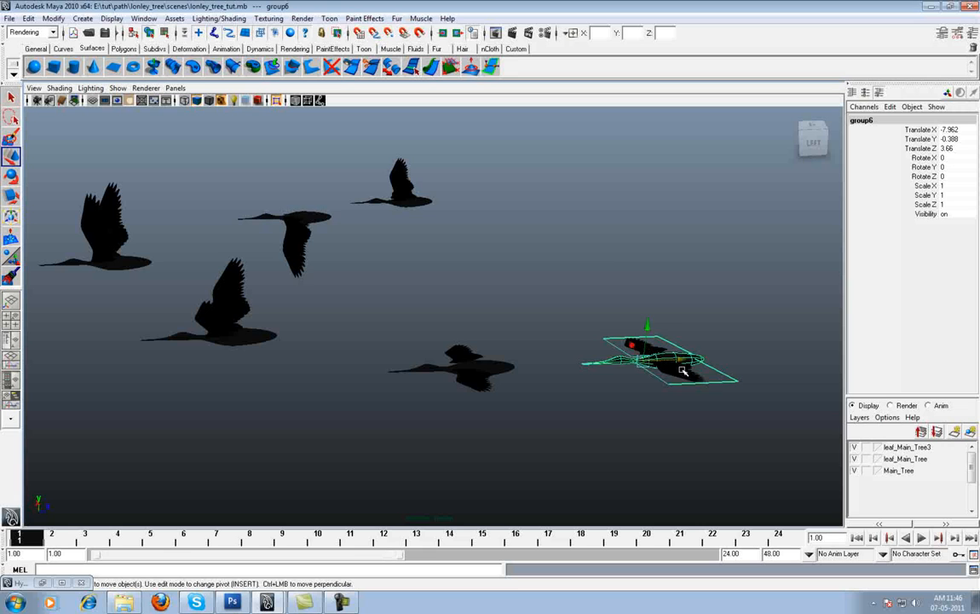
{"action": "left_click_drag", "start_coordinate": [631, 345], "coordinate": [569, 286]}
- Rotate the sixth bird's wings into a pose different from the bird it was copied from
{"action": "left_click_drag", "start_coordinate": [546, 298], "coordinate": [613, 335], "text": "alt"}
{"action": "middle_click_drag", "start_coordinate": [613, 335], "coordinate": [565, 354], "text": "alt"}
{"action": "left_click", "coordinate": [566, 345]}
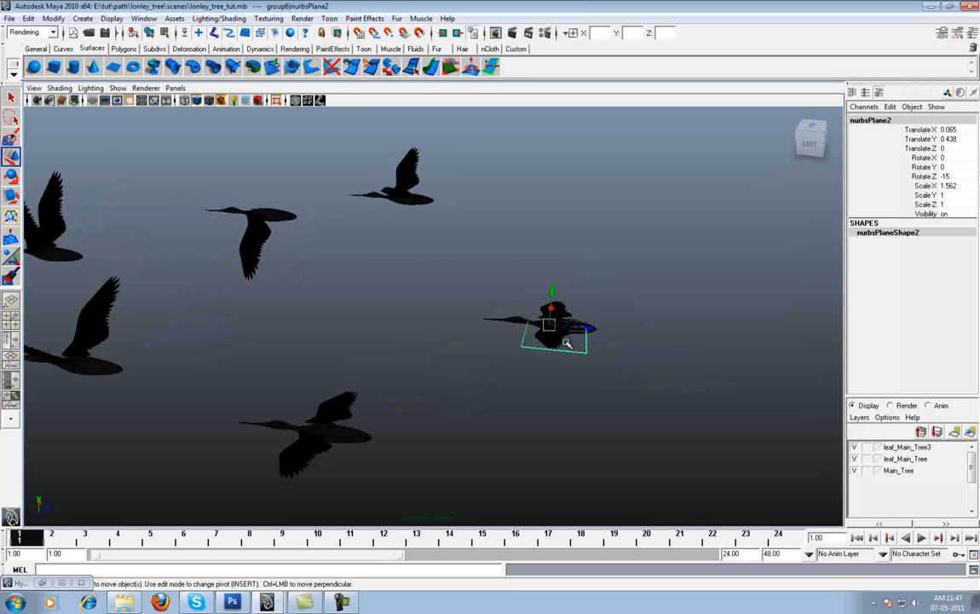
{"action": "key", "text": "e"}
{"action": "left_click_drag", "start_coordinate": [555, 332], "coordinate": [547, 394]}
{"action": "left_click", "coordinate": [599, 328]}
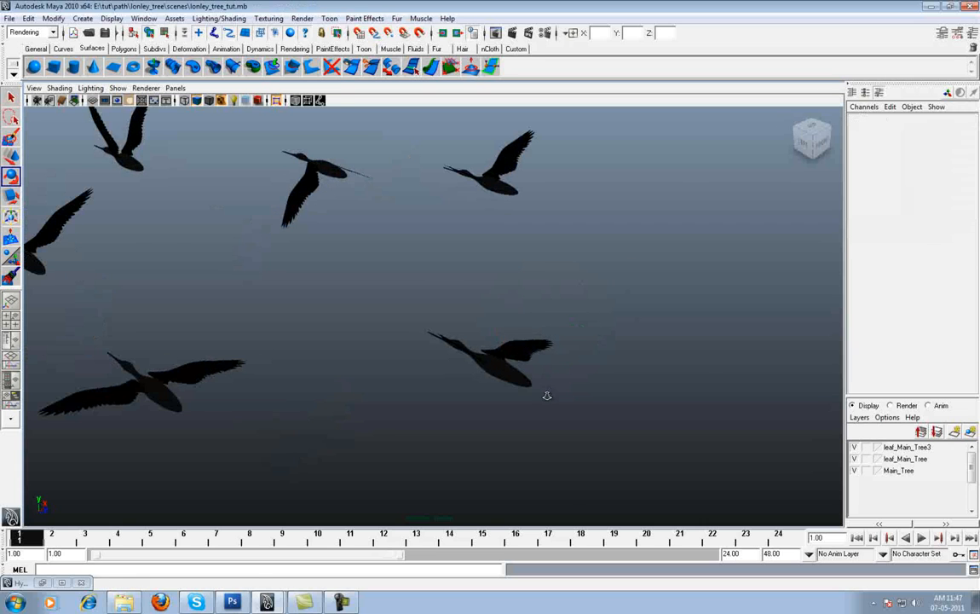
{"action": "left_click", "coordinate": [516, 350]}
{"action": "left_click_drag", "start_coordinate": [464, 319], "coordinate": [418, 317]}
- Select the parent groups of all six birds and combine them into one flock group
{"action": "left_click_drag", "start_coordinate": [665, 344], "coordinate": [584, 304], "text": "alt"}
{"action": "key", "text": "w"}
{"action": "left_click", "coordinate": [166, 255]}
{"action": "left_click", "coordinate": [304, 271], "text": "shift"}
{"action": "left_click", "coordinate": [394, 224], "text": "shift"}
{"action": "left_click", "coordinate": [518, 290], "text": "shift"}
{"action": "left_click", "coordinate": [401, 365], "text": "shift"}
{"action": "left_click", "coordinate": [243, 320], "text": "shift"}
{"action": "key", "text": "Up"}
{"action": "left_click_drag", "start_coordinate": [357, 312], "coordinate": [282, 192], "text": "alt"}
{"action": "key", "text": "ctrl+g"}
- Rotate the flock group 90 degrees about Y and push it behind the hills to Z -48.748
{"action": "left_click_drag", "start_coordinate": [220, 128], "coordinate": [538, 259], "text": "alt"}
{"action": "key", "text": "e"}
{"action": "key", "text": "w"}
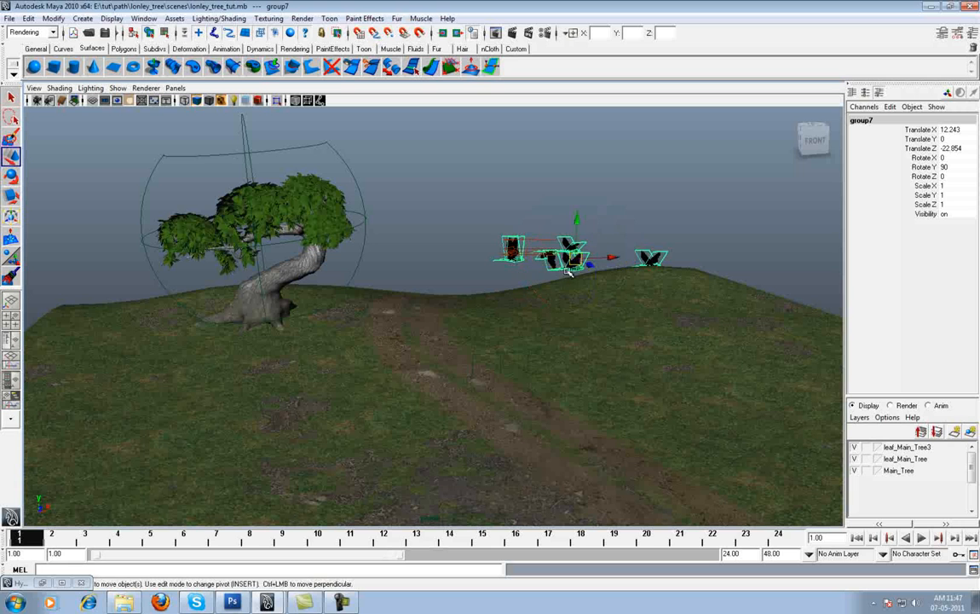
{"action": "left_click_drag", "start_coordinate": [594, 271], "coordinate": [526, 257]}
{"action": "left_click", "coordinate": [481, 187]}
{"action": "key", "text": "ctrl+z"}
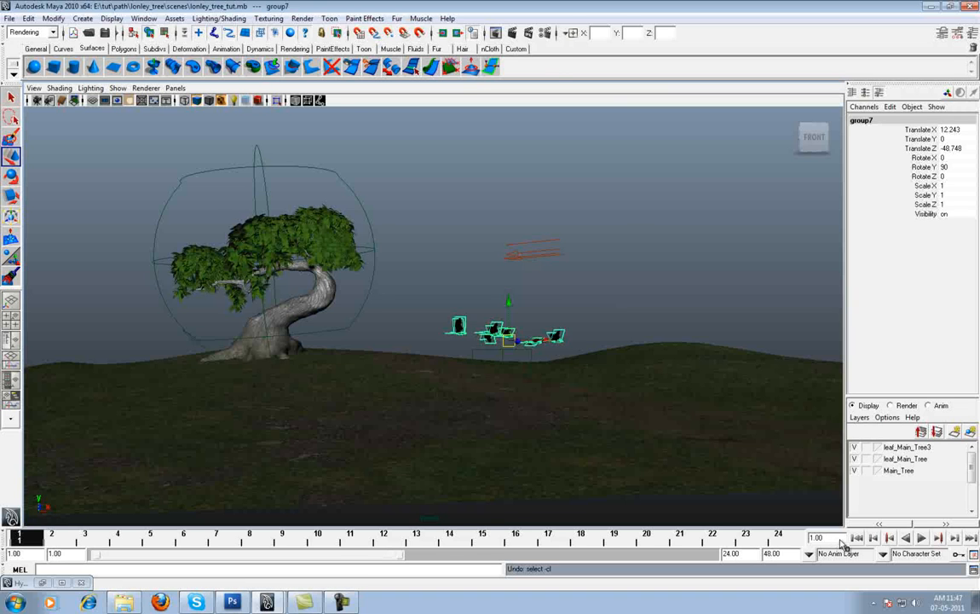
- Raise the flock into the sky beside the tree at X 0.78, Y 9.166 and scale it uniformly to 0.369
{"action": "key", "text": "bracketleft"}
{"action": "left_click_drag", "start_coordinate": [628, 239], "coordinate": [418, 138]}
{"action": "key", "text": "r"}
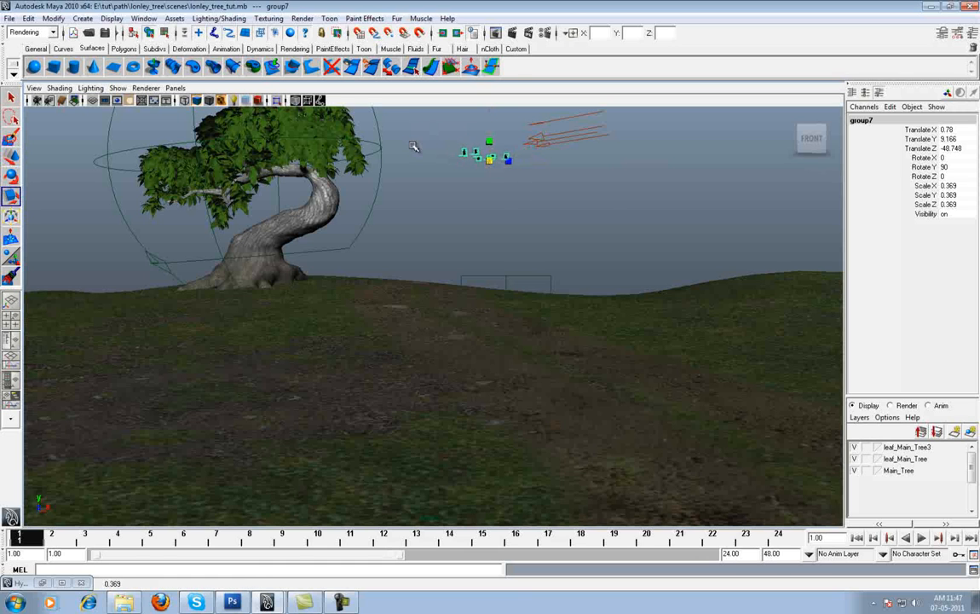
{"action": "left_click", "coordinate": [607, 216]}
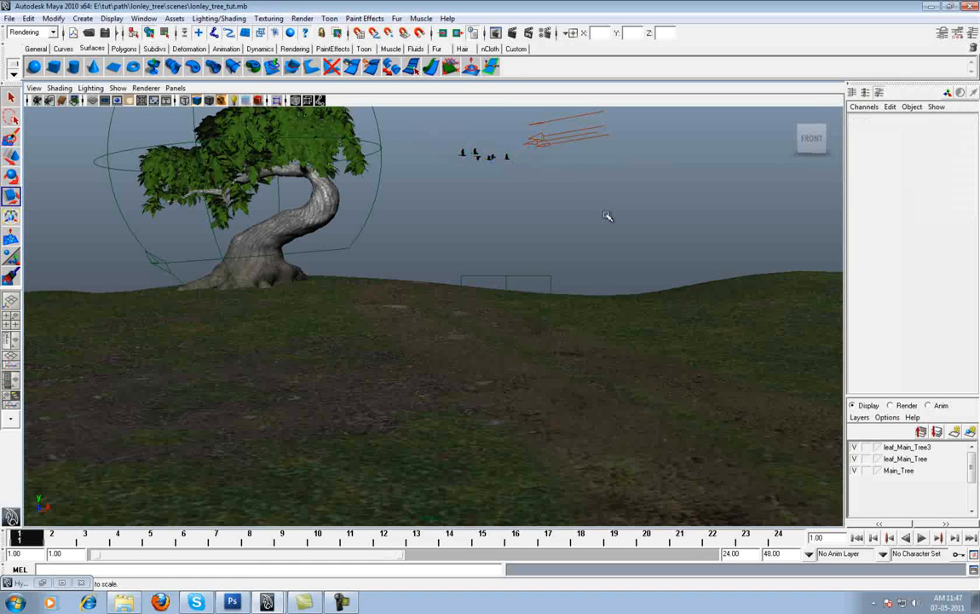
- Spread out the two leading birds, moving the front one along its Z axis to -16.111 and the next one forward behind it
{"action": "left_click", "coordinate": [471, 154]}
{"action": "key", "text": "Up"}
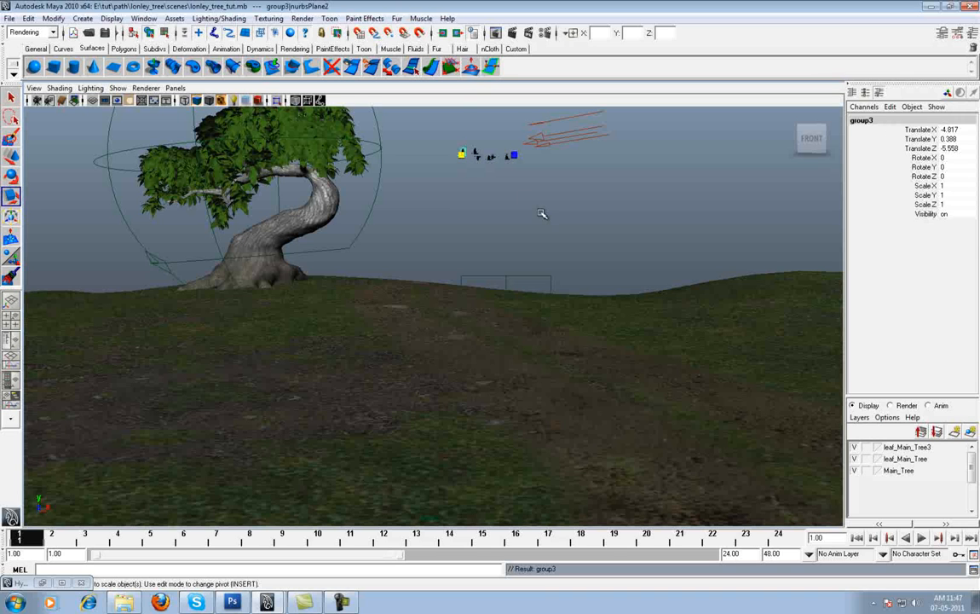
{"action": "key", "text": "w"}
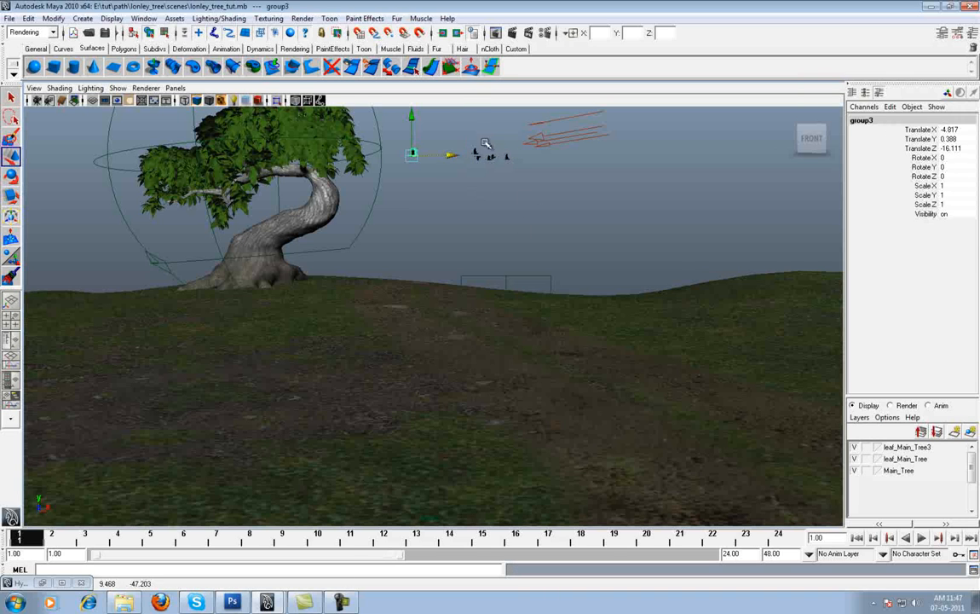
{"action": "left_click", "coordinate": [476, 153]}
{"action": "key", "text": "Up"}
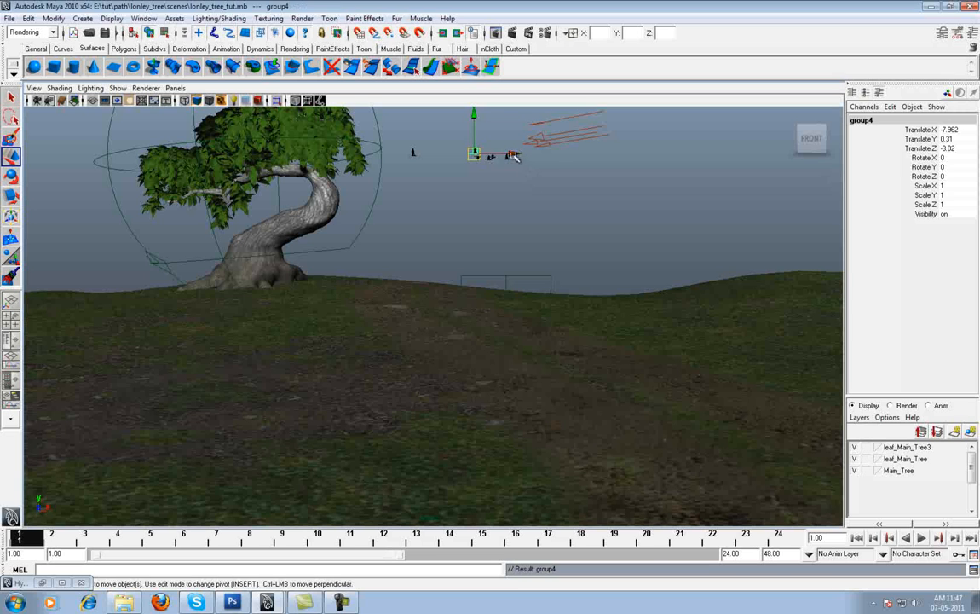
{"action": "left_click_drag", "start_coordinate": [489, 156], "coordinate": [484, 156]}
{"action": "left_click", "coordinate": [541, 183]}
- Raise the fifth bird's group above the rest of the flock to Y 3.278
{"action": "left_click", "coordinate": [492, 157]}
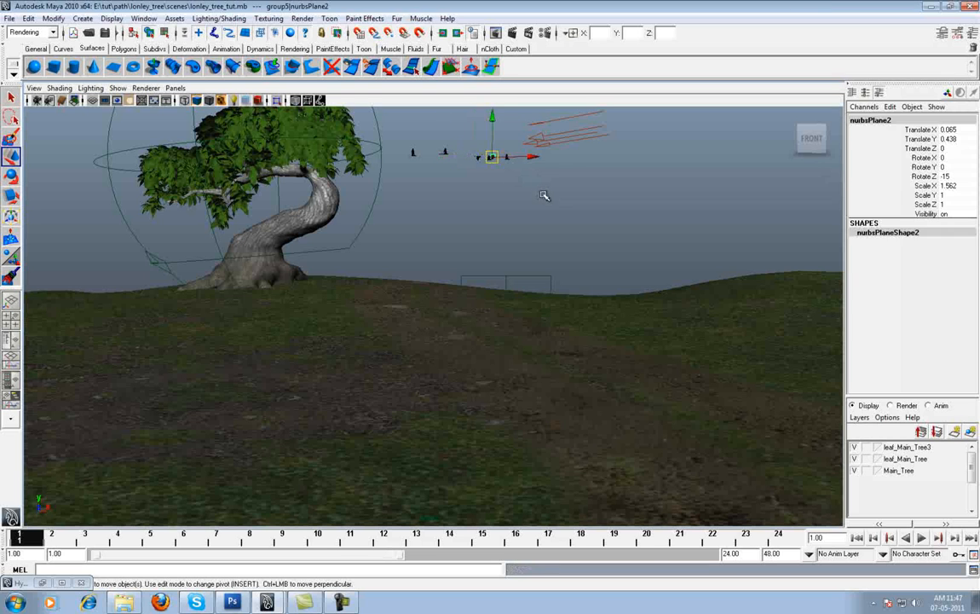
{"action": "key", "text": "Up"}
{"action": "left_click_drag", "start_coordinate": [494, 121], "coordinate": [494, 105]}
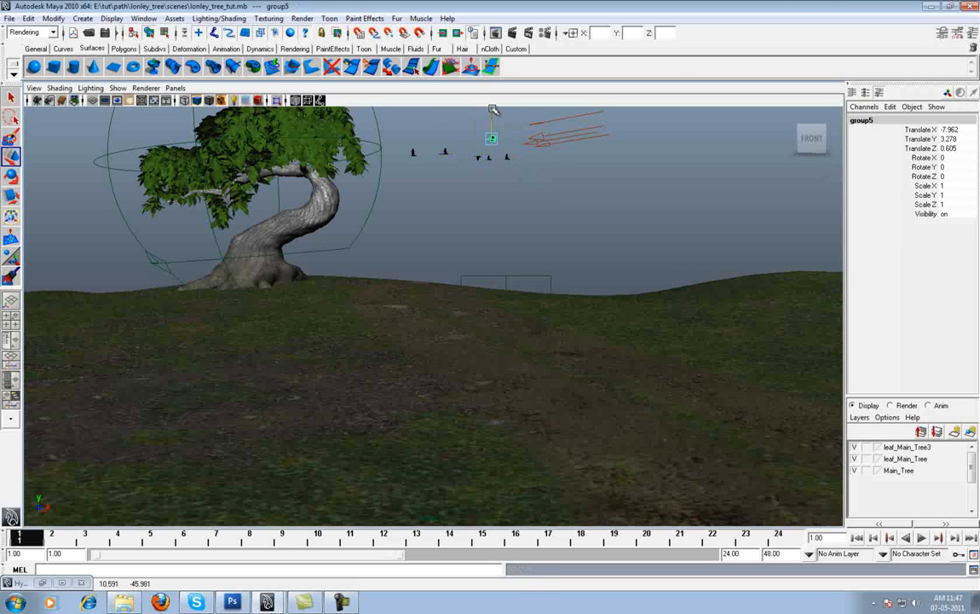
{"action": "left_click", "coordinate": [529, 181]}
- Lower the original bird's group below the flock and move it forward along Z to -11.479
{"action": "left_click", "coordinate": [488, 160]}
{"action": "key", "text": "Up"}
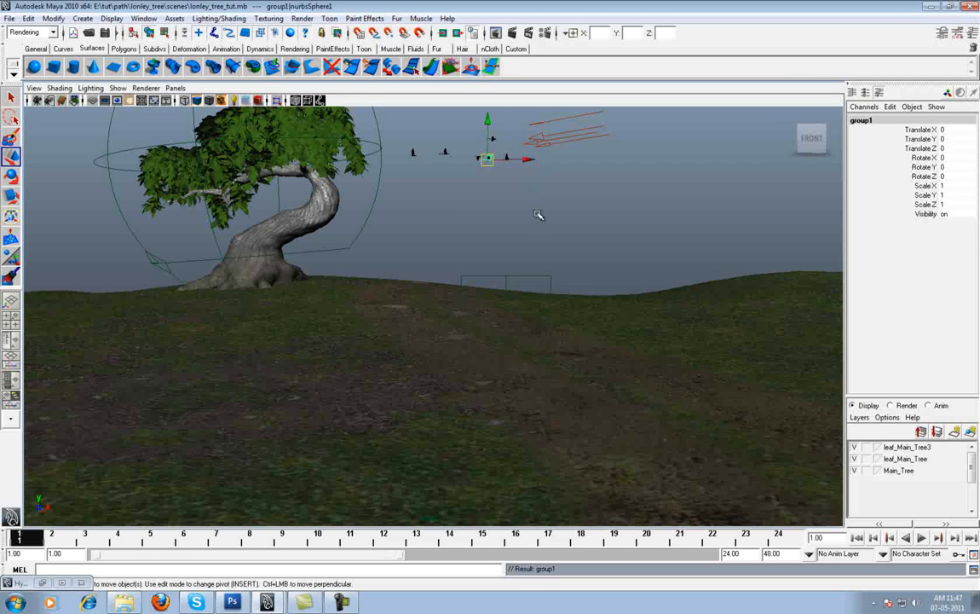
{"action": "left_click", "coordinate": [544, 175]}
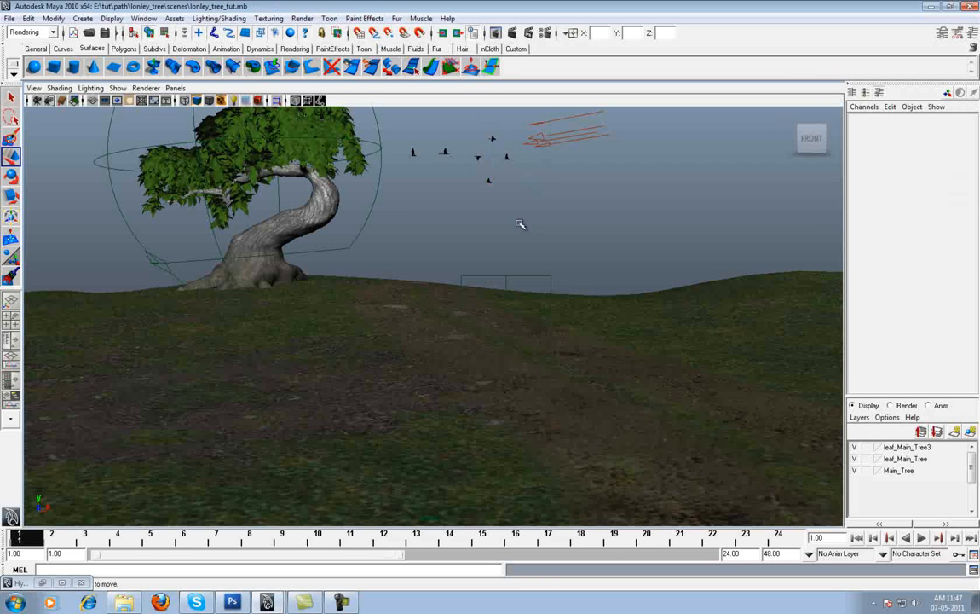
{"action": "left_click", "coordinate": [492, 183]}
{"action": "key", "text": "Up"}
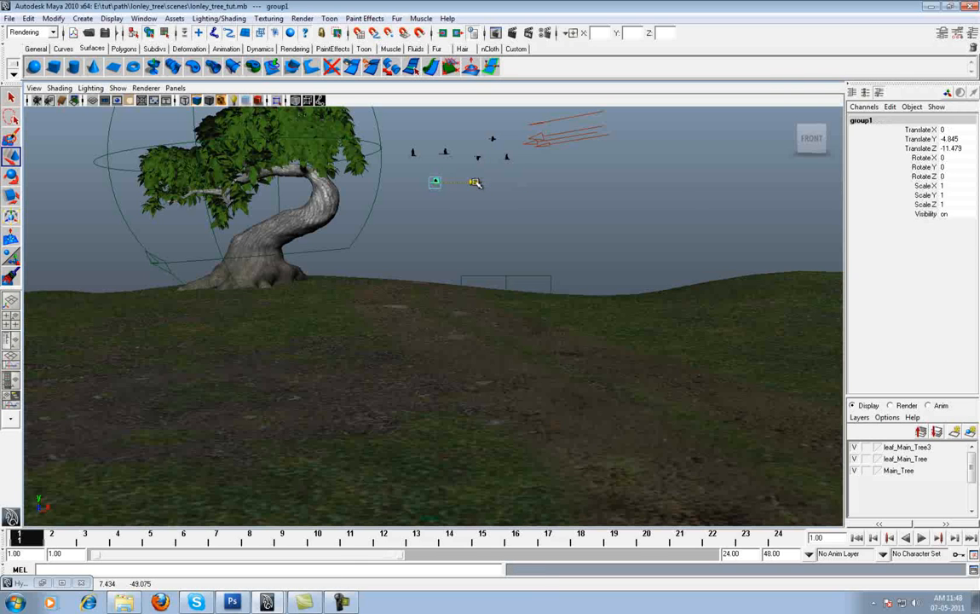
{"action": "left_click", "coordinate": [461, 139]}
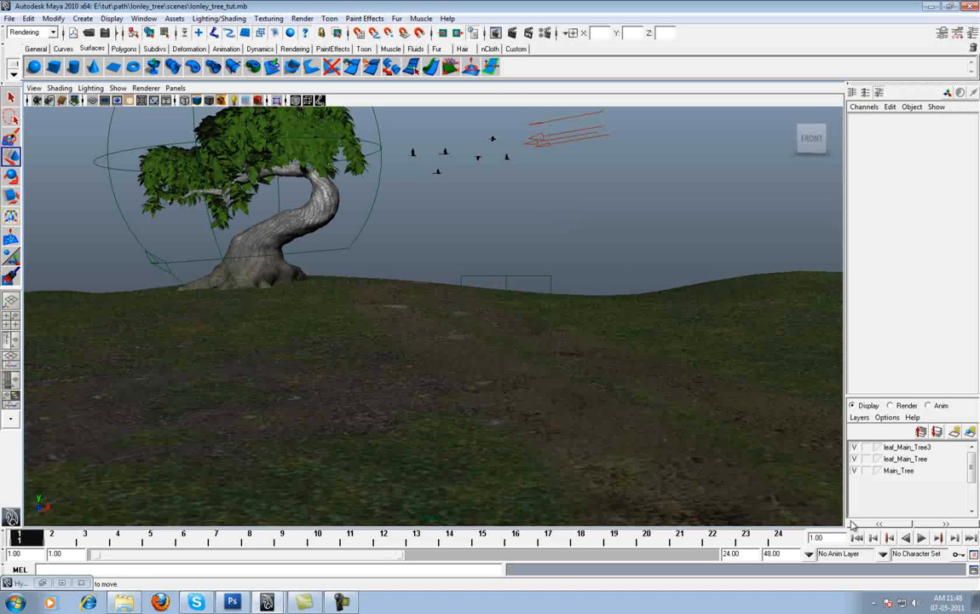
- Render the tree scene with mental ray to check the birds in the sky, and close the render
{"action": "left_click", "coordinate": [497, 33]}
{"action": "left_click", "coordinate": [253, 82]}
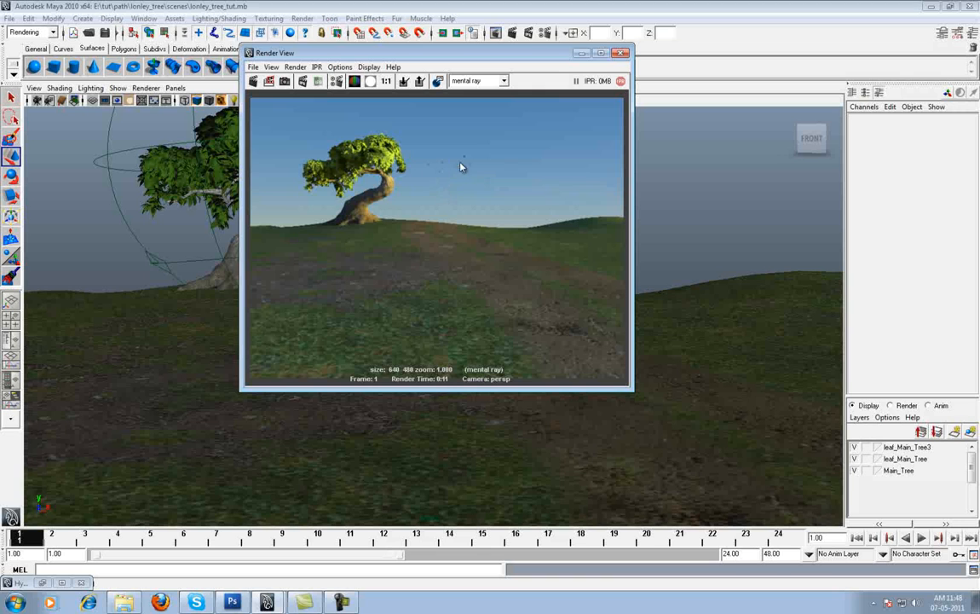
{"action": "left_click", "coordinate": [621, 53]}
- Frame the flock up close and render it with mental ray to inspect the bird silhouettes, closing the render when done
{"action": "left_click", "coordinate": [414, 155]}
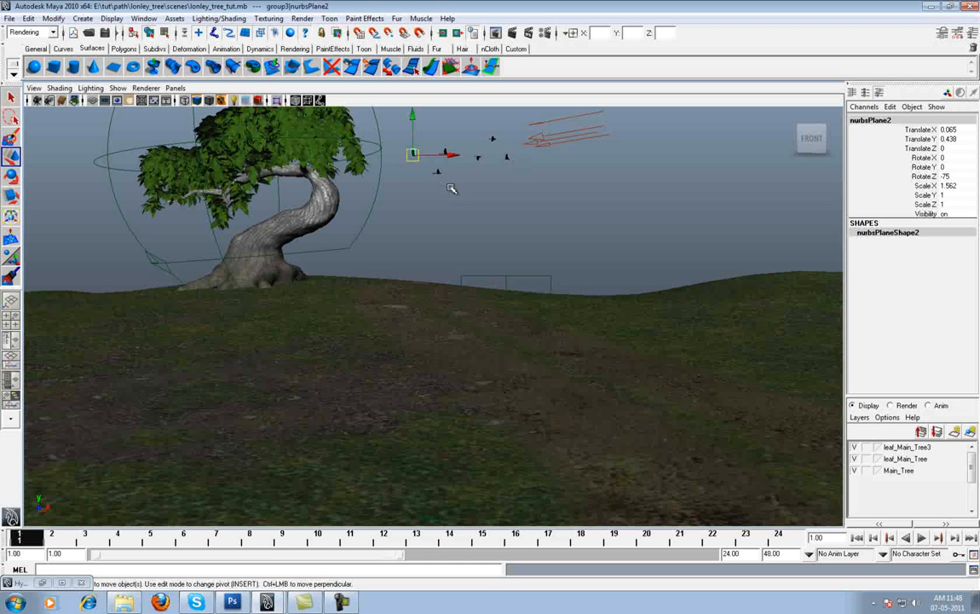
{"action": "key", "text": "f"}
{"action": "scroll", "coordinate": [549, 225], "scroll_direction": "down", "scroll_amount": 10}
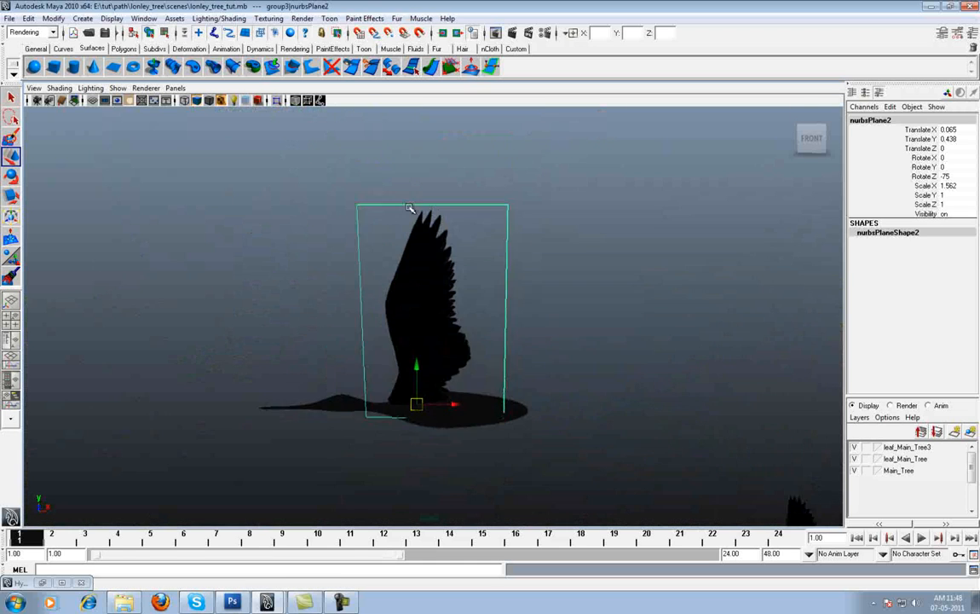
{"action": "middle_click_drag", "start_coordinate": [484, 274], "coordinate": [341, 240], "text": "alt"}
{"action": "left_click_drag", "start_coordinate": [362, 127], "coordinate": [385, 126], "text": "alt"}
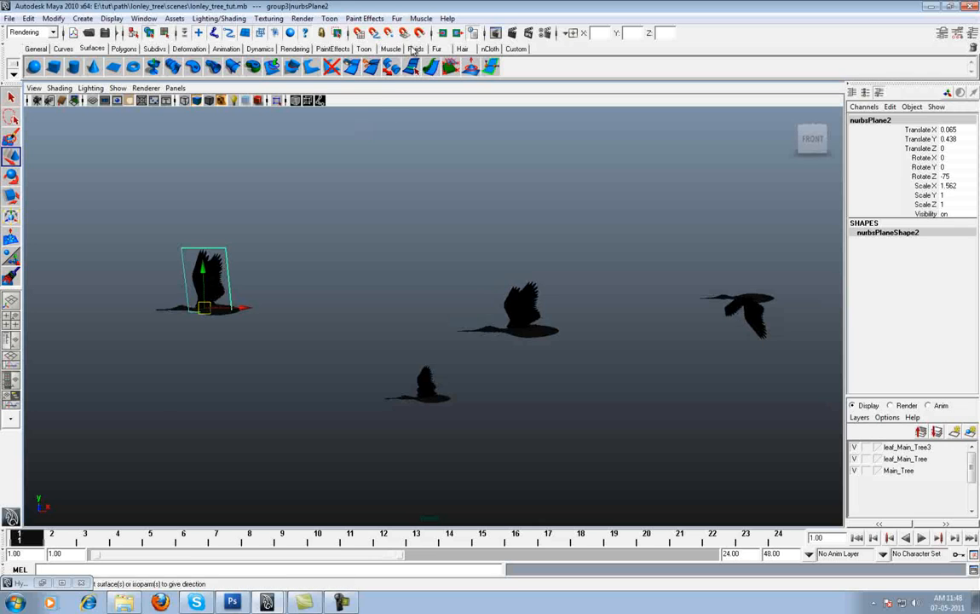
{"action": "left_click", "coordinate": [497, 34]}
{"action": "left_click", "coordinate": [252, 81]}
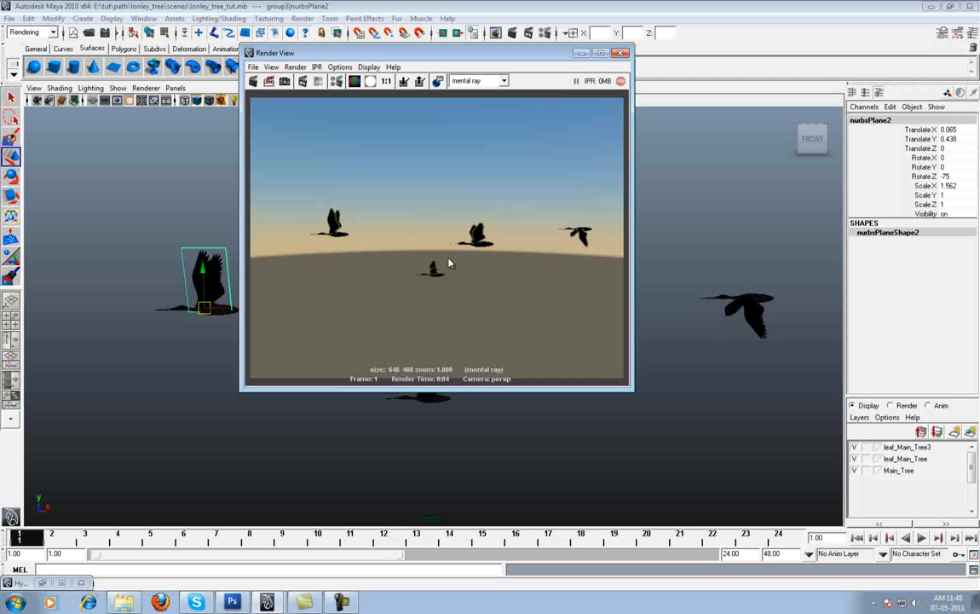
{"action": "scroll", "coordinate": [449, 262], "scroll_direction": "down", "scroll_amount": 1}
{"action": "left_click", "coordinate": [621, 53]}
- Enlarge the whole flock group uniformly and shift it along X away from the tree
{"action": "scroll", "coordinate": [478, 282], "scroll_direction": "down", "scroll_amount": 12}
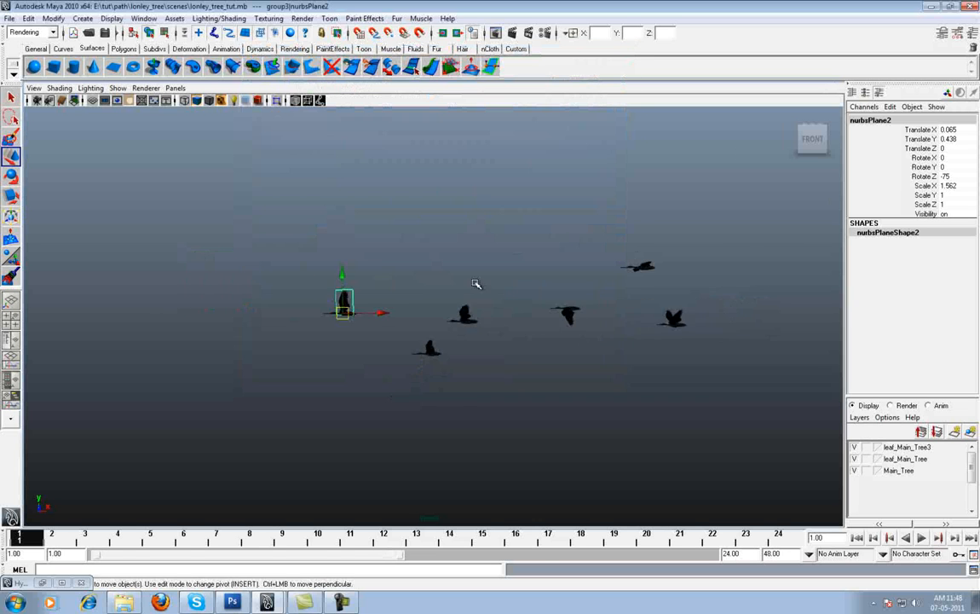
{"action": "left_click_drag", "start_coordinate": [516, 344], "coordinate": [531, 274], "text": "alt"}
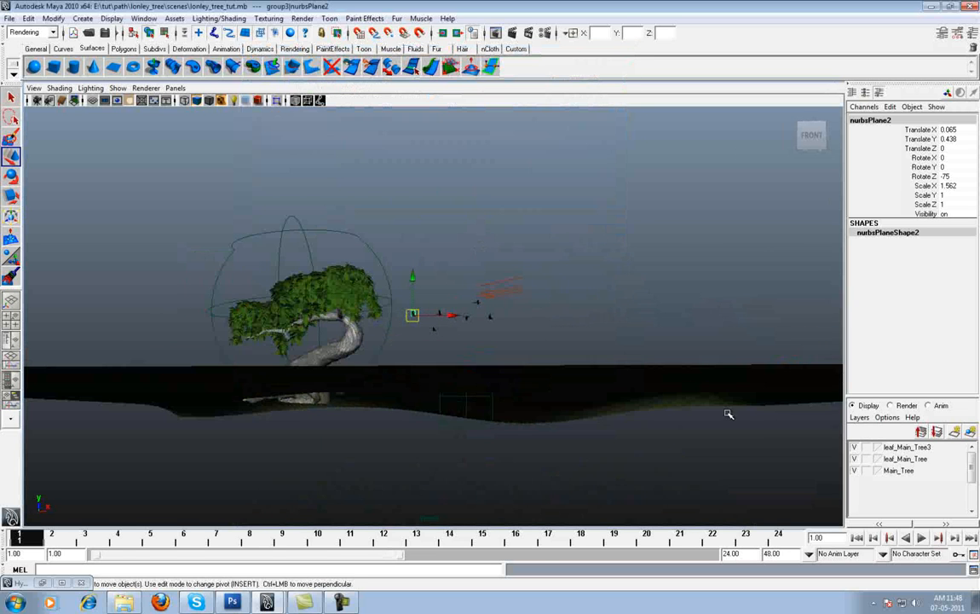
{"action": "left_click", "coordinate": [856, 539]}
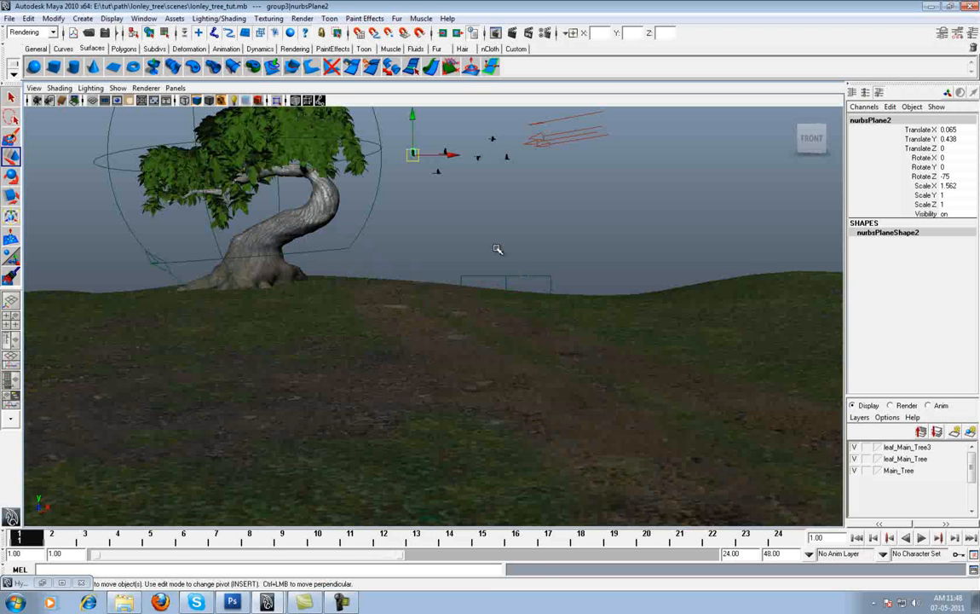
{"action": "key", "text": "Up"}
{"action": "key", "text": "Up"}
{"action": "key", "text": "r"}
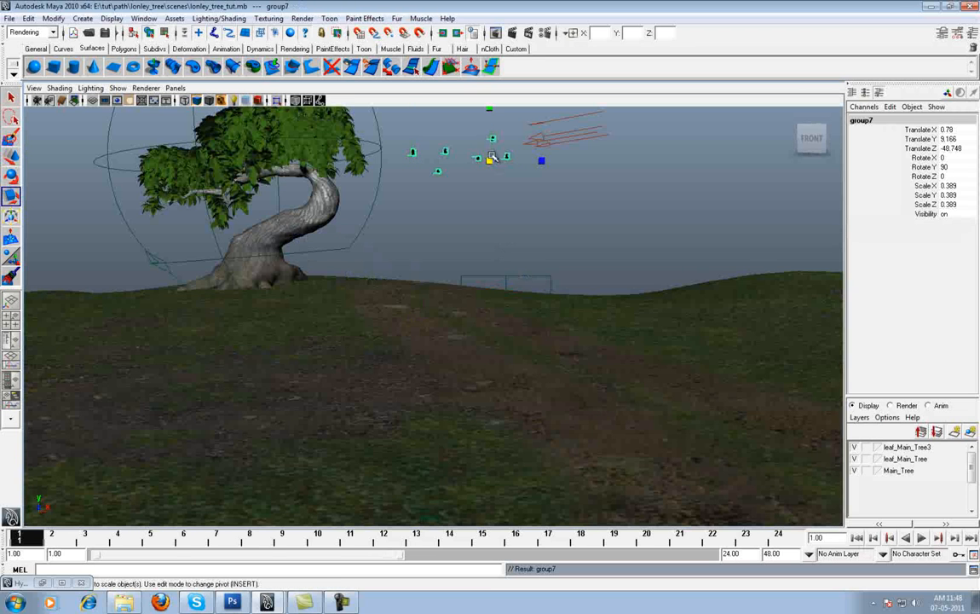
{"action": "left_click_drag", "start_coordinate": [491, 163], "coordinate": [640, 184]}
{"action": "key", "text": "w"}
{"action": "left_click", "coordinate": [591, 176]}
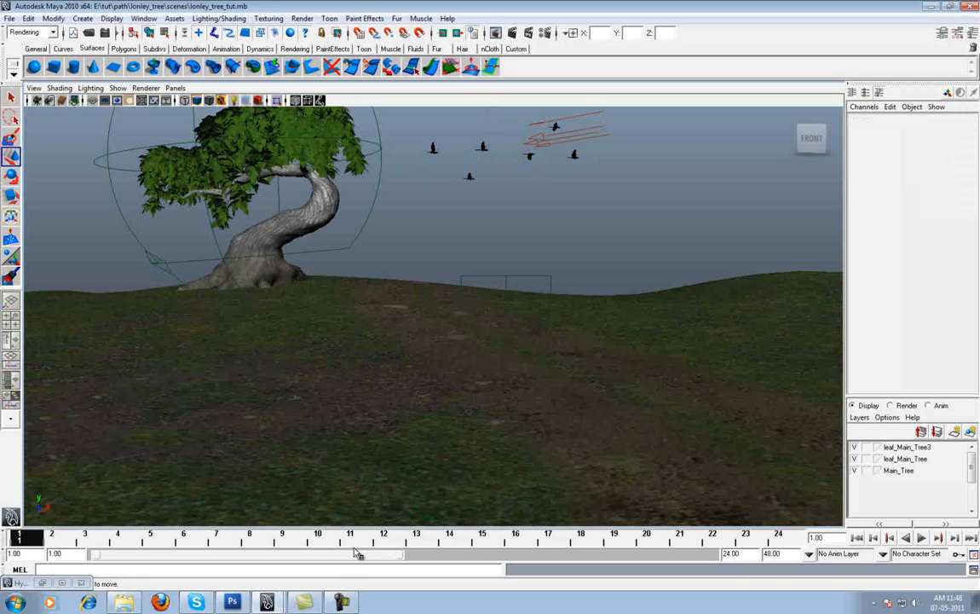
- Switch to Photoshop and select the entire ground_tiled.jpg image
{"action": "left_click", "coordinate": [233, 601]}
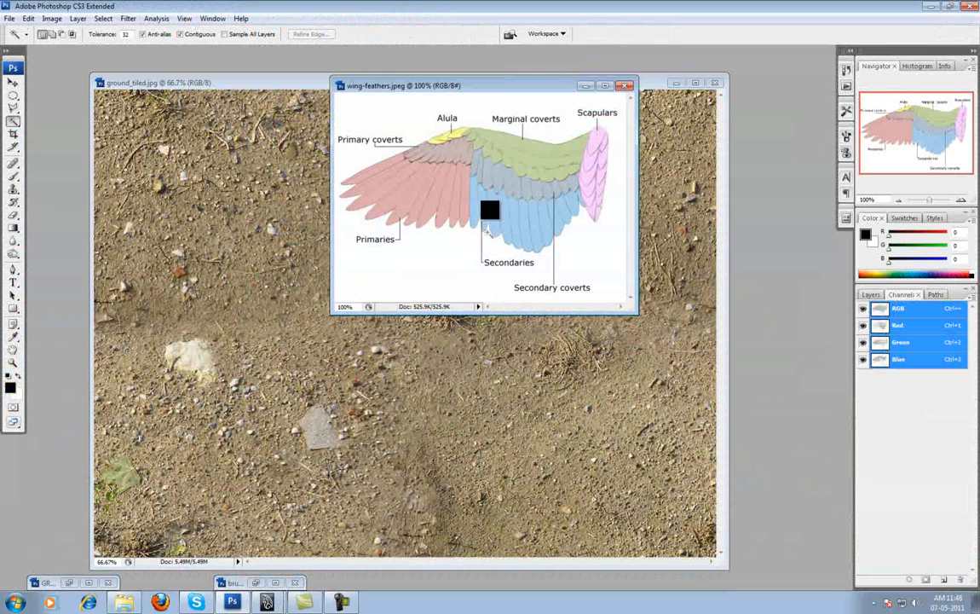
{"action": "left_click", "coordinate": [287, 83]}
{"action": "key", "text": "ctrl+a"}
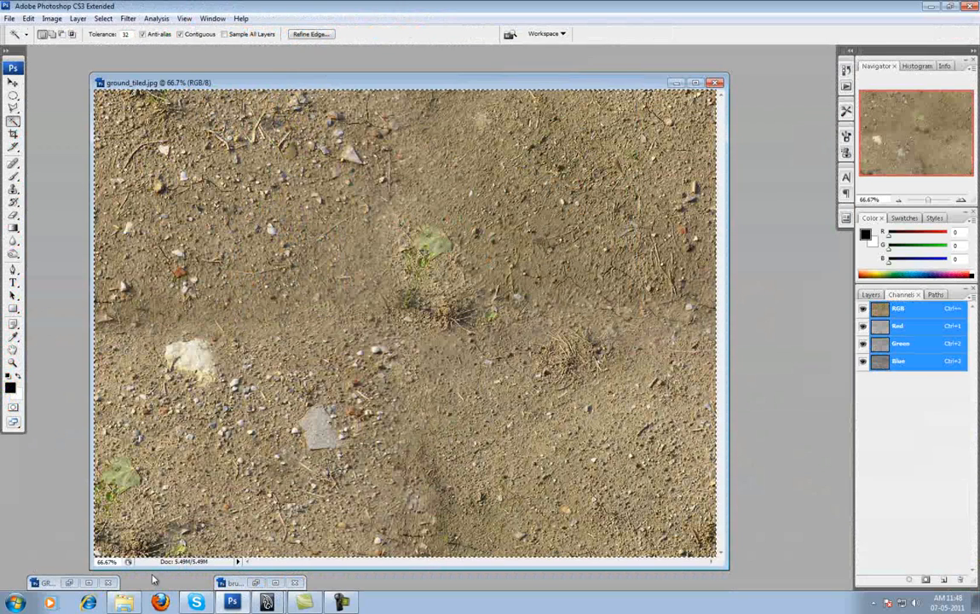
- Open wing-feathers.tga from the sourceimages folder and delete its Alpha 1 channel
{"action": "key", "text": "ctrl+o"}
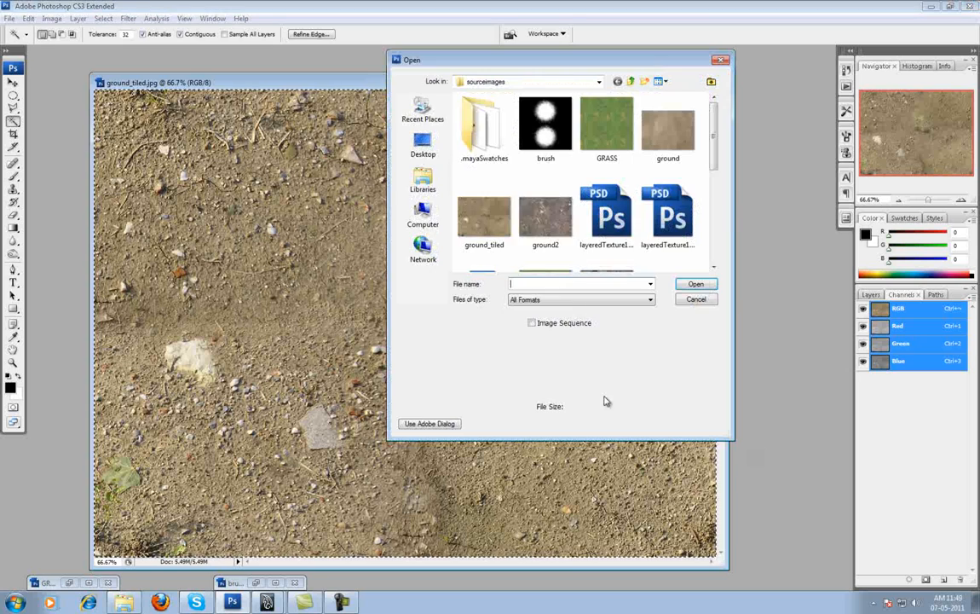
{"action": "left_click_drag", "start_coordinate": [715, 163], "coordinate": [735, 263]}
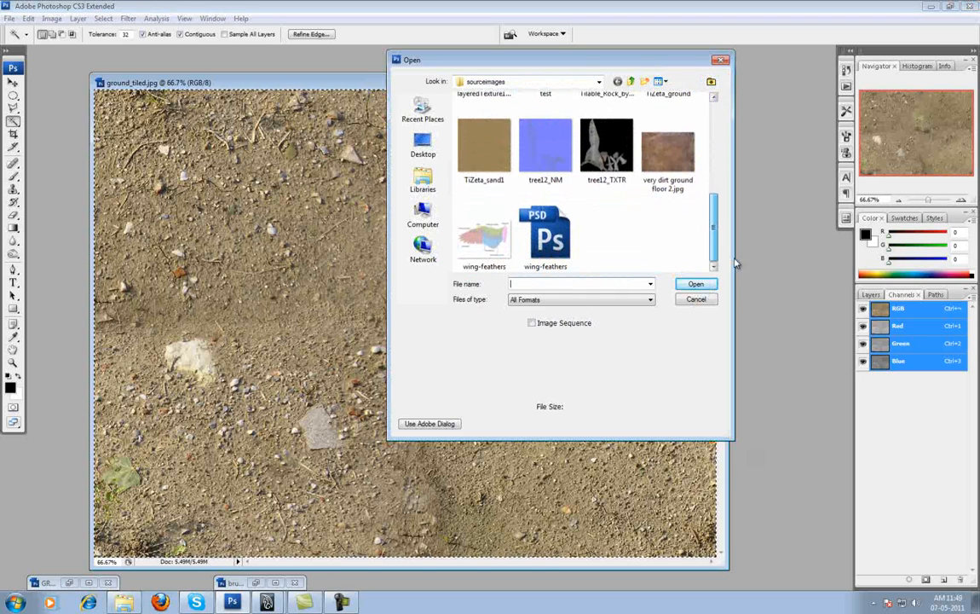
{"action": "double_click", "coordinate": [555, 243]}
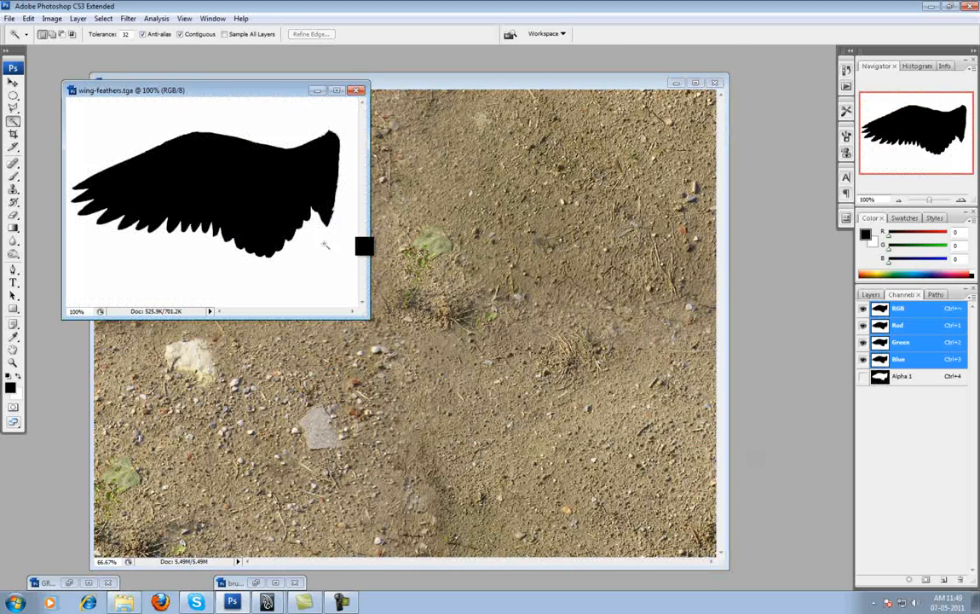
{"action": "left_click_drag", "start_coordinate": [910, 378], "coordinate": [960, 580]}
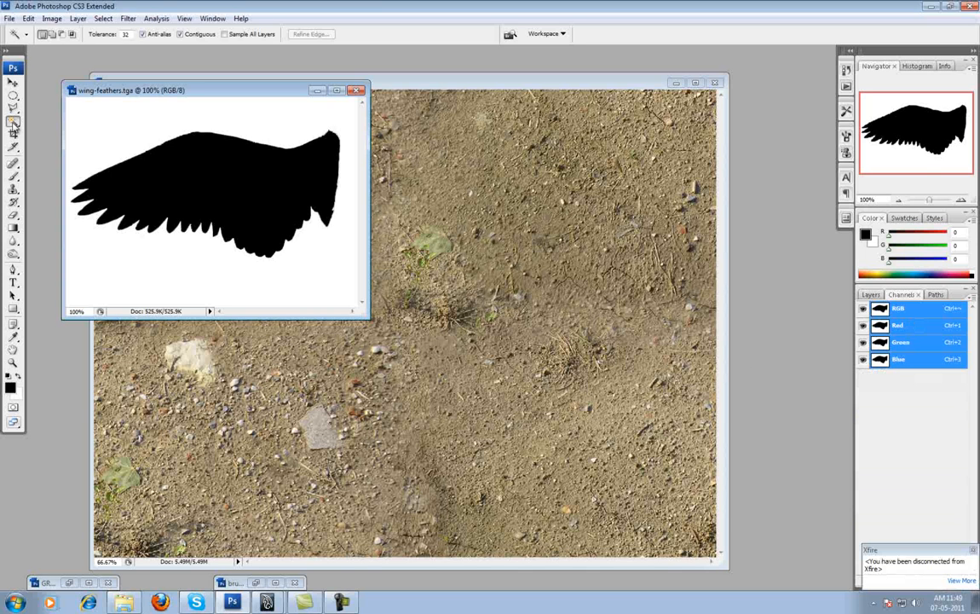
- Select the black wing silhouette with the Magic Wand and contract the selection by 2 pixels
{"action": "left_click", "coordinate": [227, 167]}
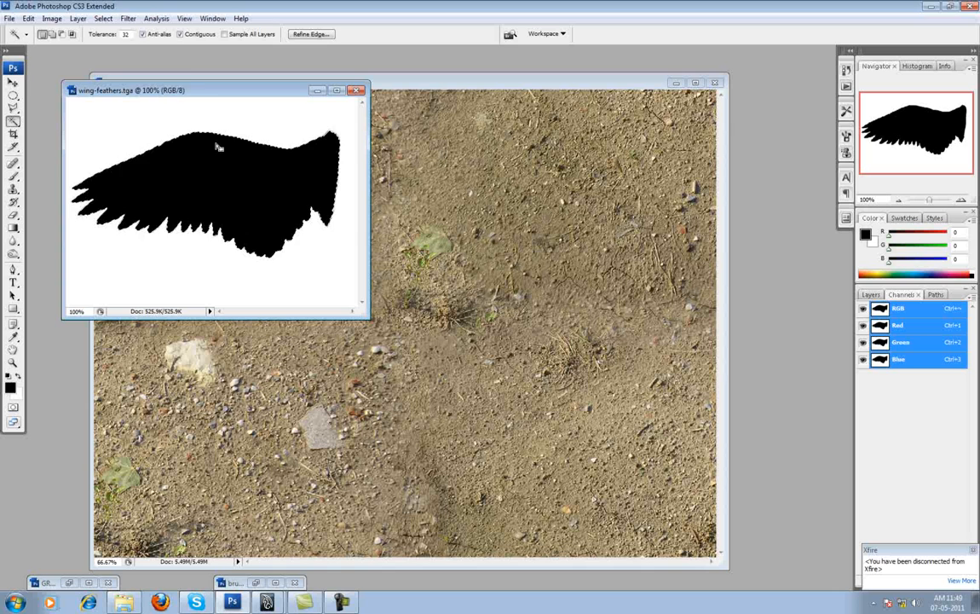
{"action": "left_click", "coordinate": [103, 18]}
{"action": "mouse_move", "coordinate": [159, 149]}
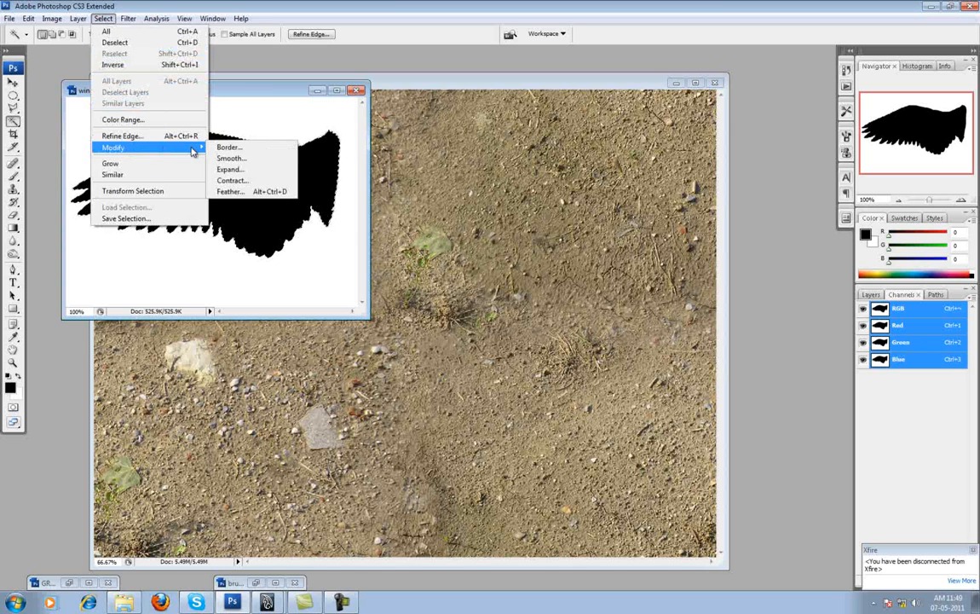
{"action": "left_click", "coordinate": [254, 185]}
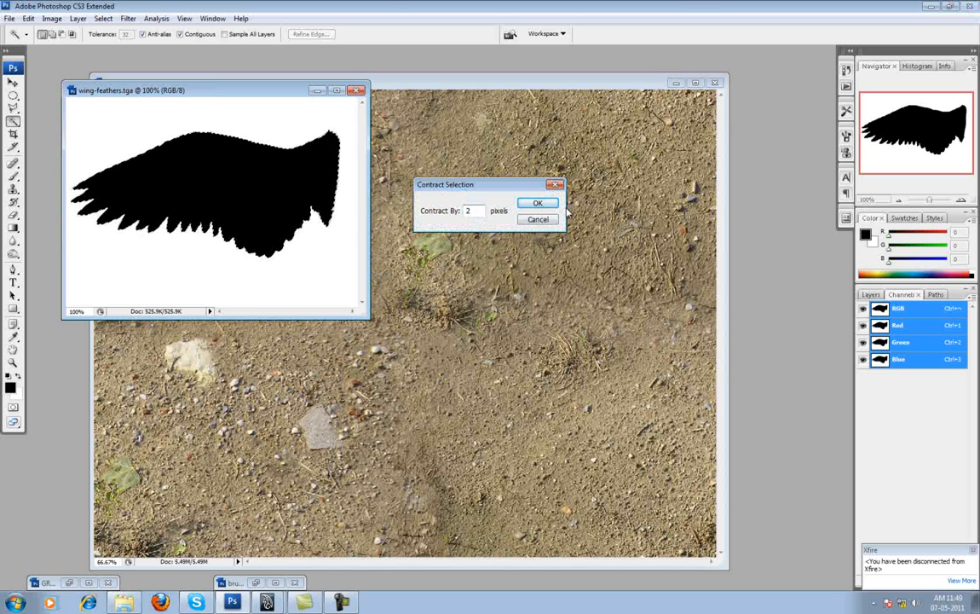
{"action": "left_click", "coordinate": [538, 203]}
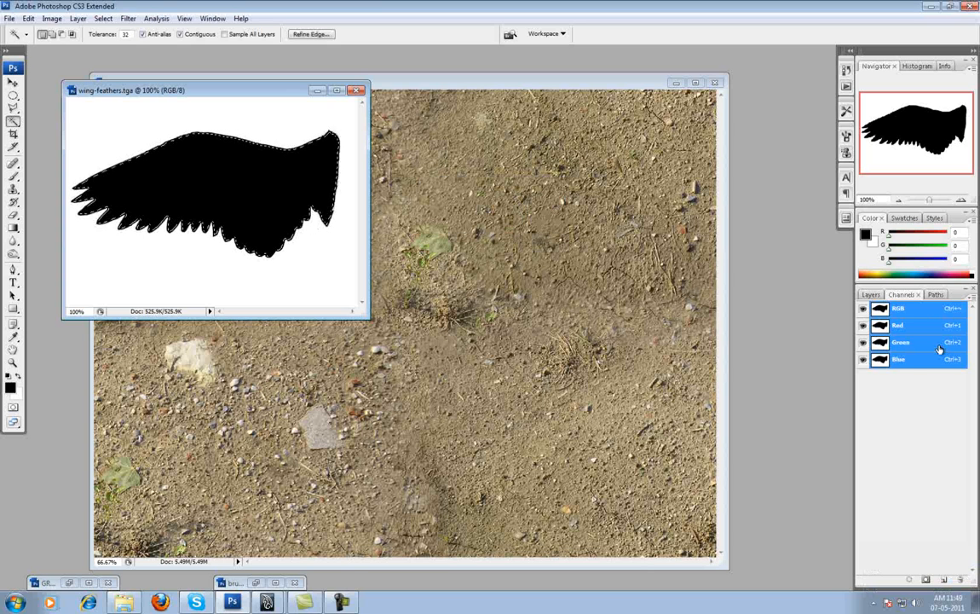
- Save the contracted wing selection as a new alpha channel and save wing-feathers.tga
{"action": "left_click", "coordinate": [925, 580]}
{"action": "left_click", "coordinate": [8, 18]}
{"action": "left_click", "coordinate": [21, 152]}
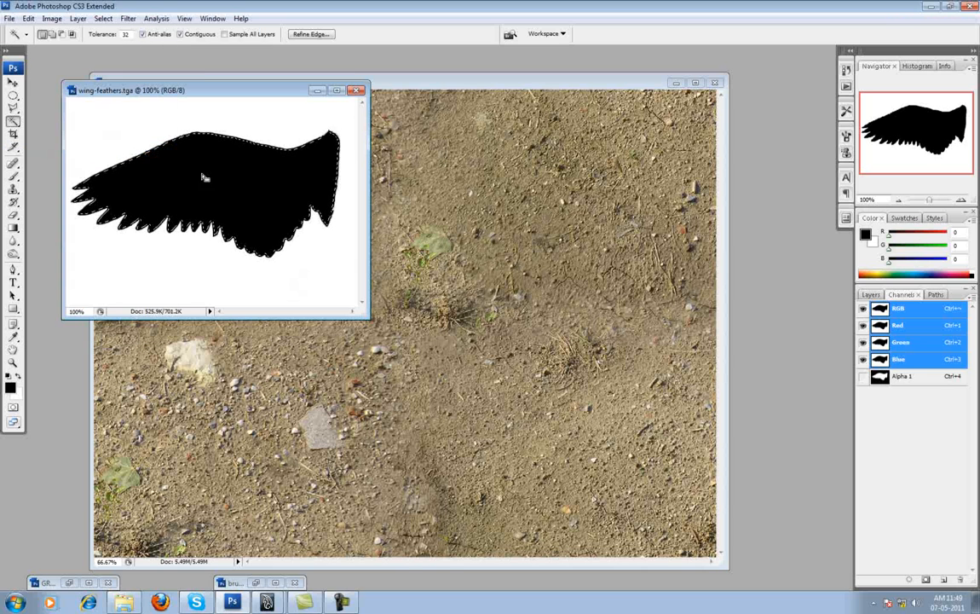
- Switch to Maya, select the wing plane of the bird nearest the tree, and open its lambert9 material's colour file texture
{"action": "mouse_move", "coordinate": [267, 602]}
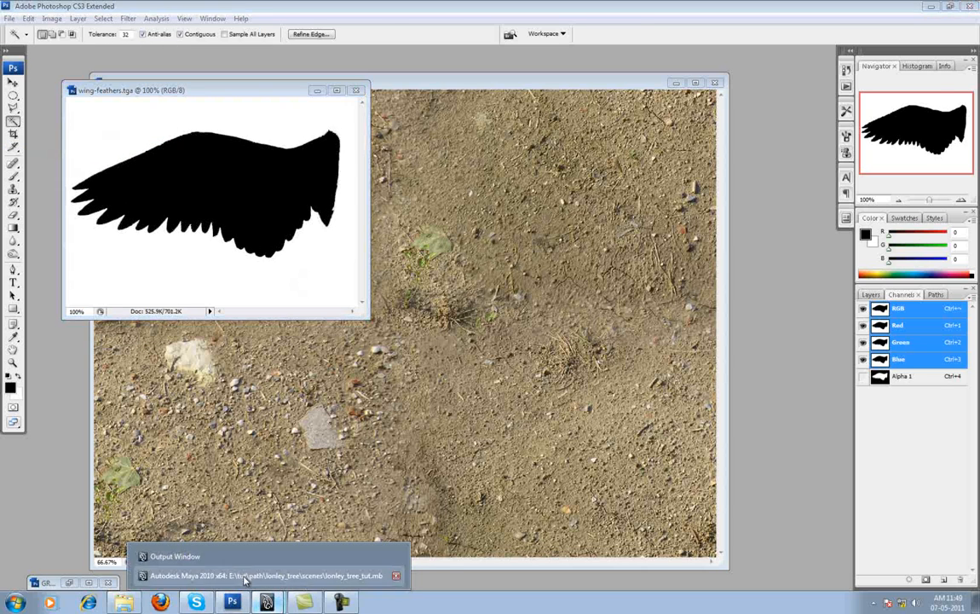
{"action": "left_click", "coordinate": [255, 574]}
{"action": "left_click", "coordinate": [433, 147]}
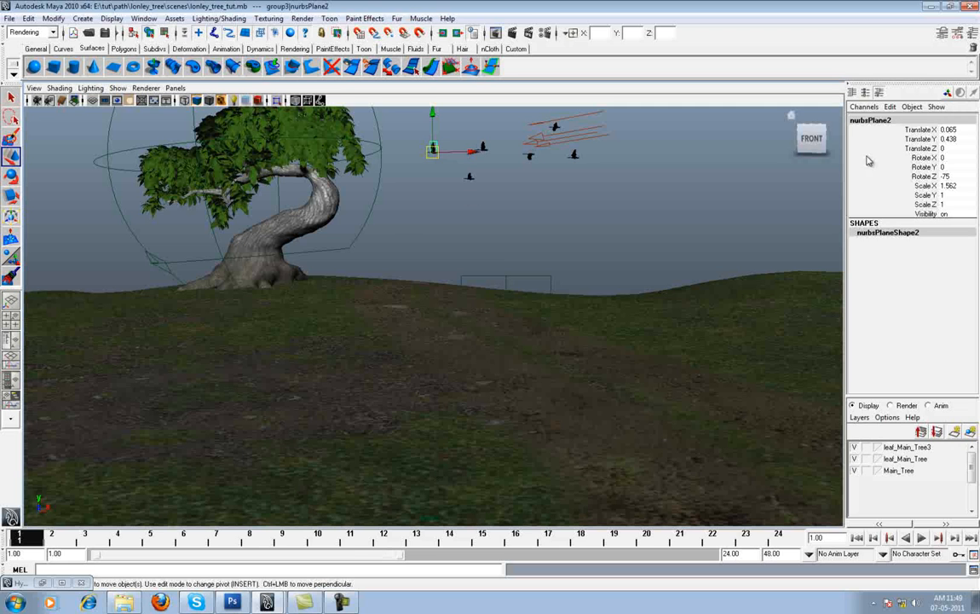
{"action": "left_click", "coordinate": [941, 35]}
{"action": "left_click", "coordinate": [853, 116]}
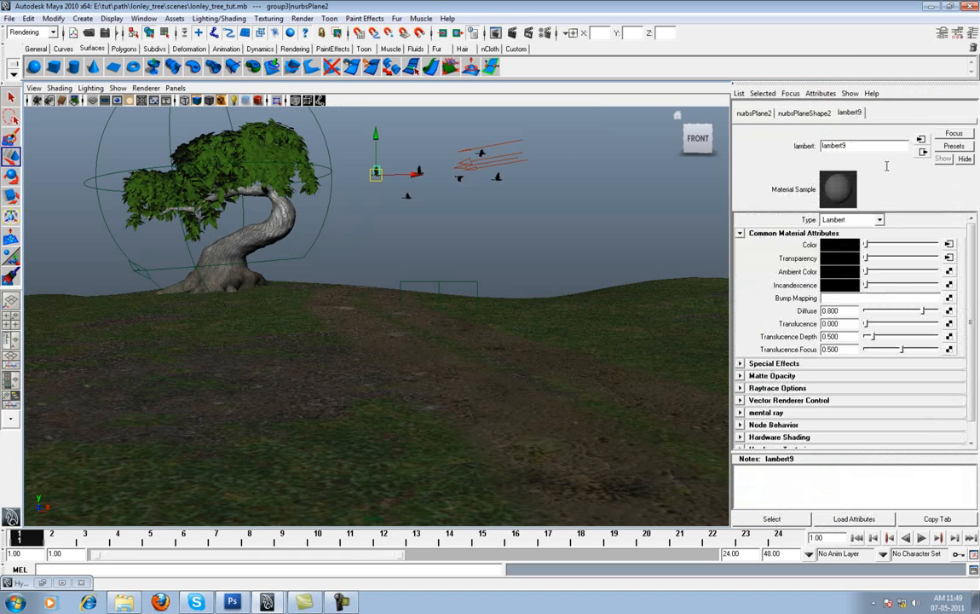
{"action": "left_click", "coordinate": [950, 245]}
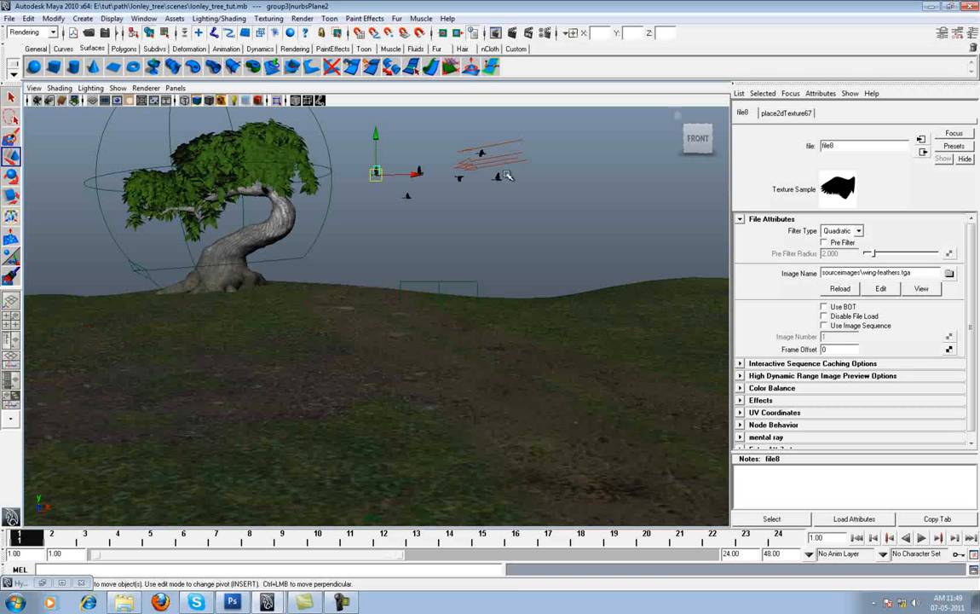
- Deselect the wing plane and render the tree scene again with mental ray to check the bird silhouettes
{"action": "left_click", "coordinate": [564, 227]}
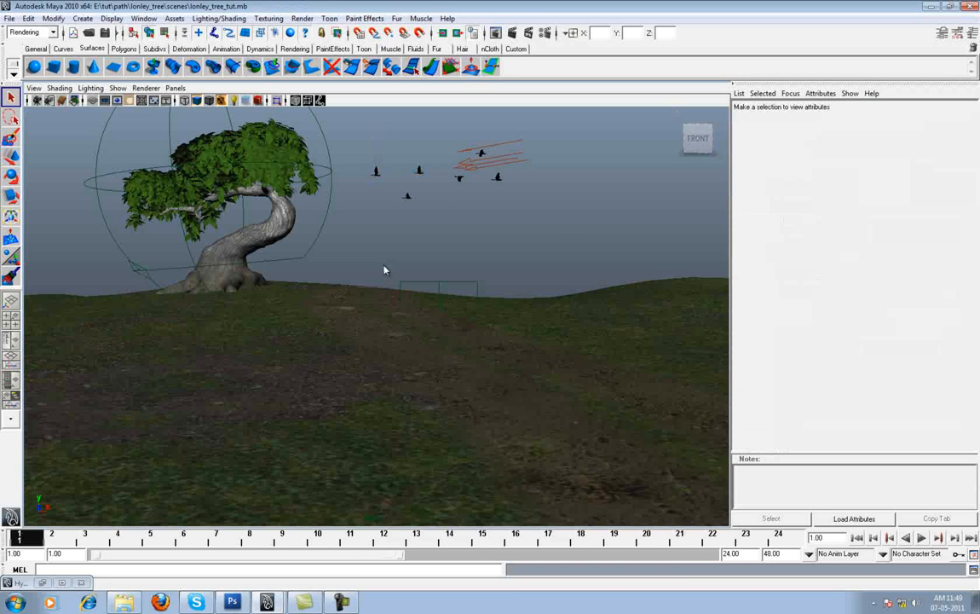
{"action": "left_click", "coordinate": [496, 32]}
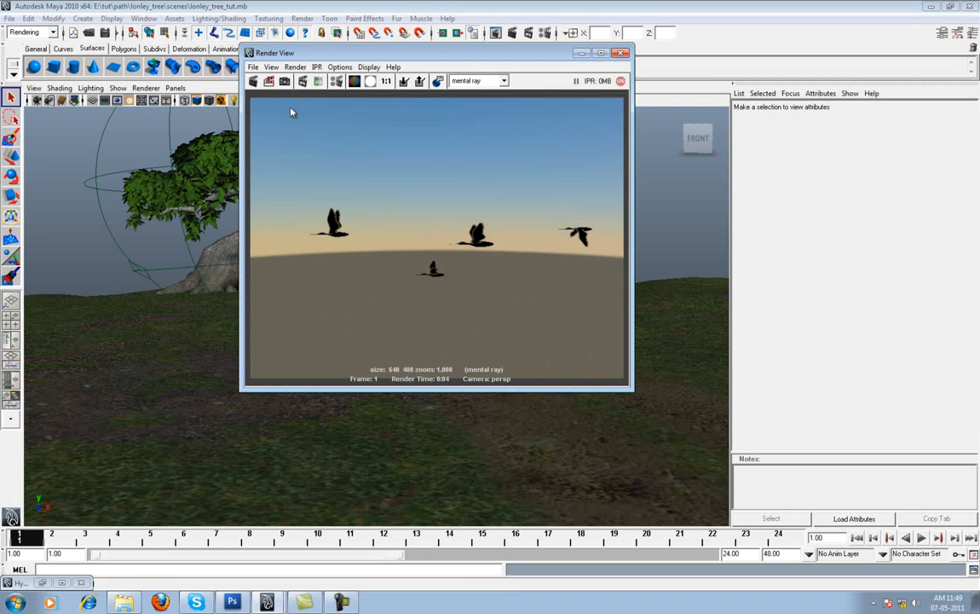
{"action": "left_click", "coordinate": [254, 82]}
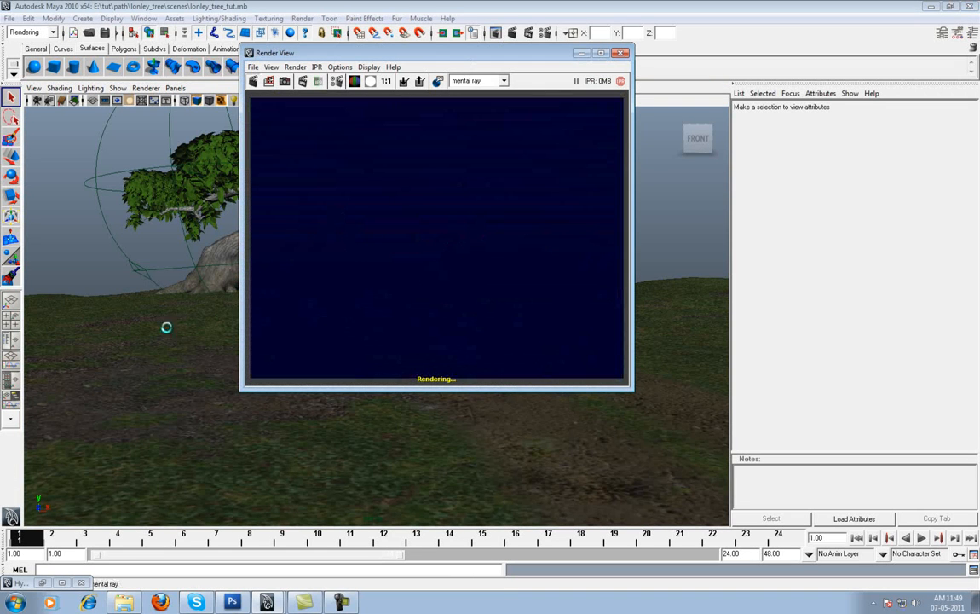